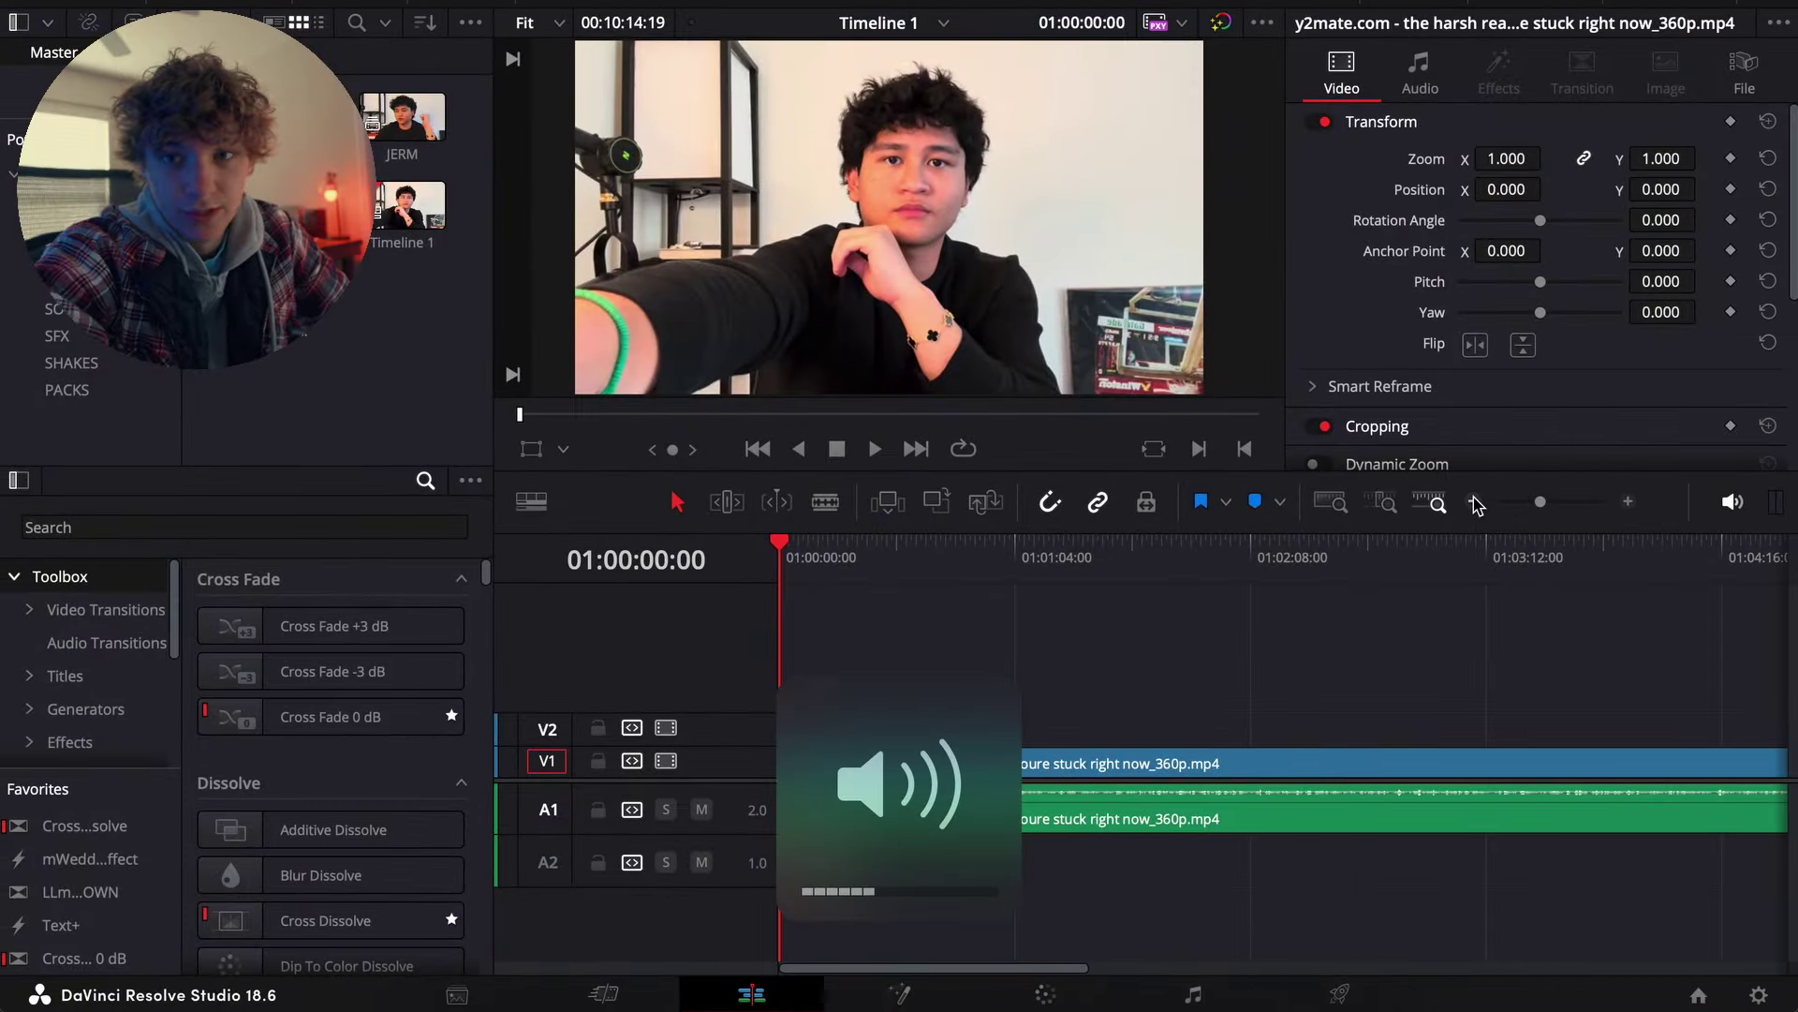
Find the starting point at about 01:00:48:13, split the clip there and remove the footage before it
click(1476, 503)
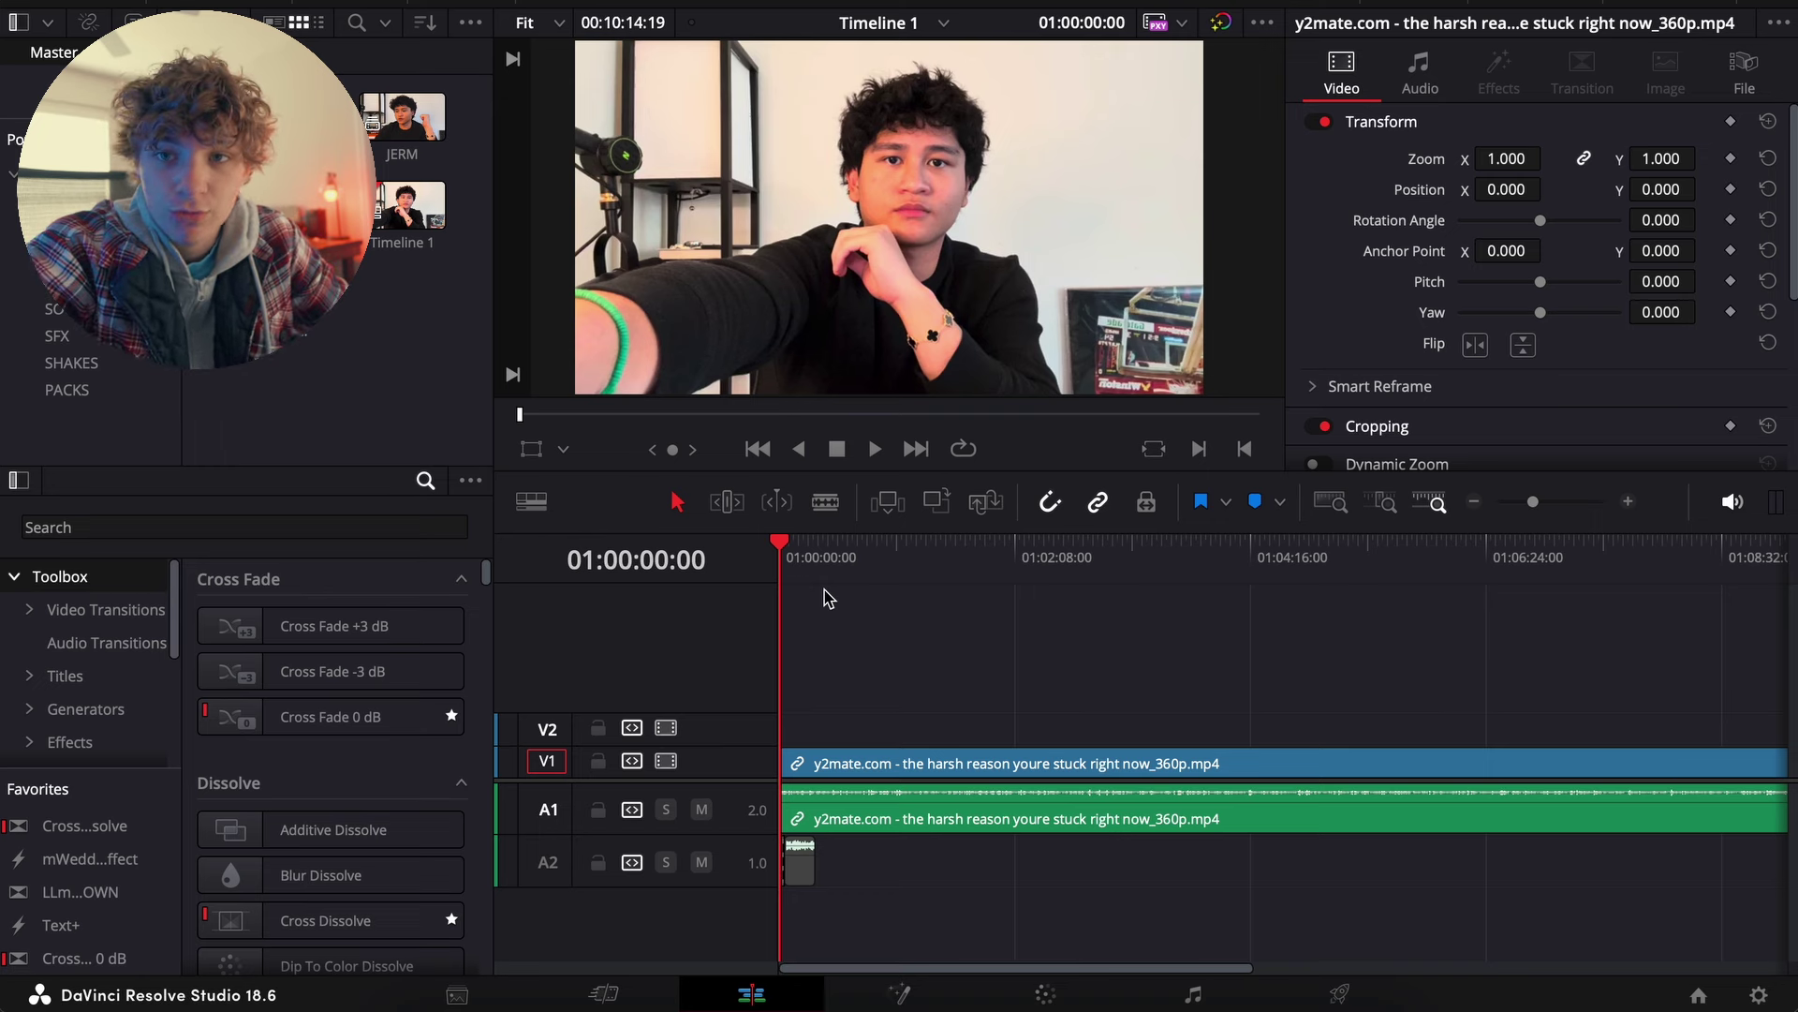
click(1474, 503)
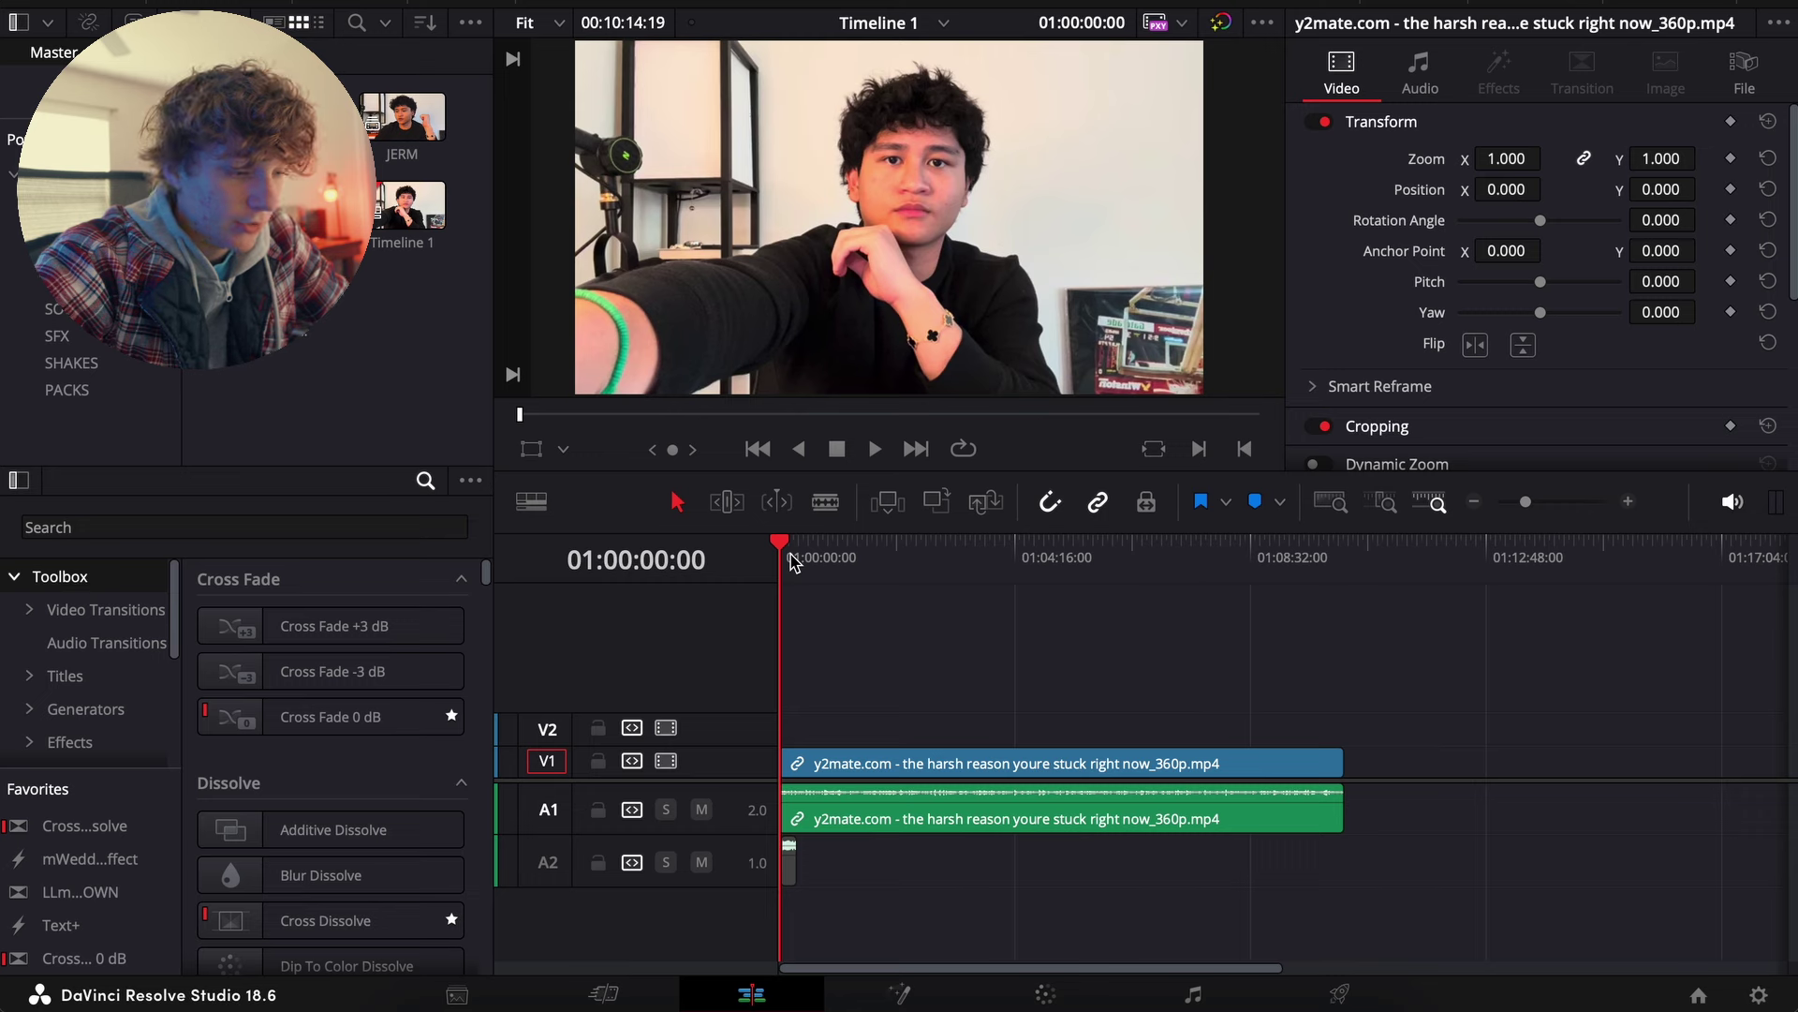
click(1629, 503)
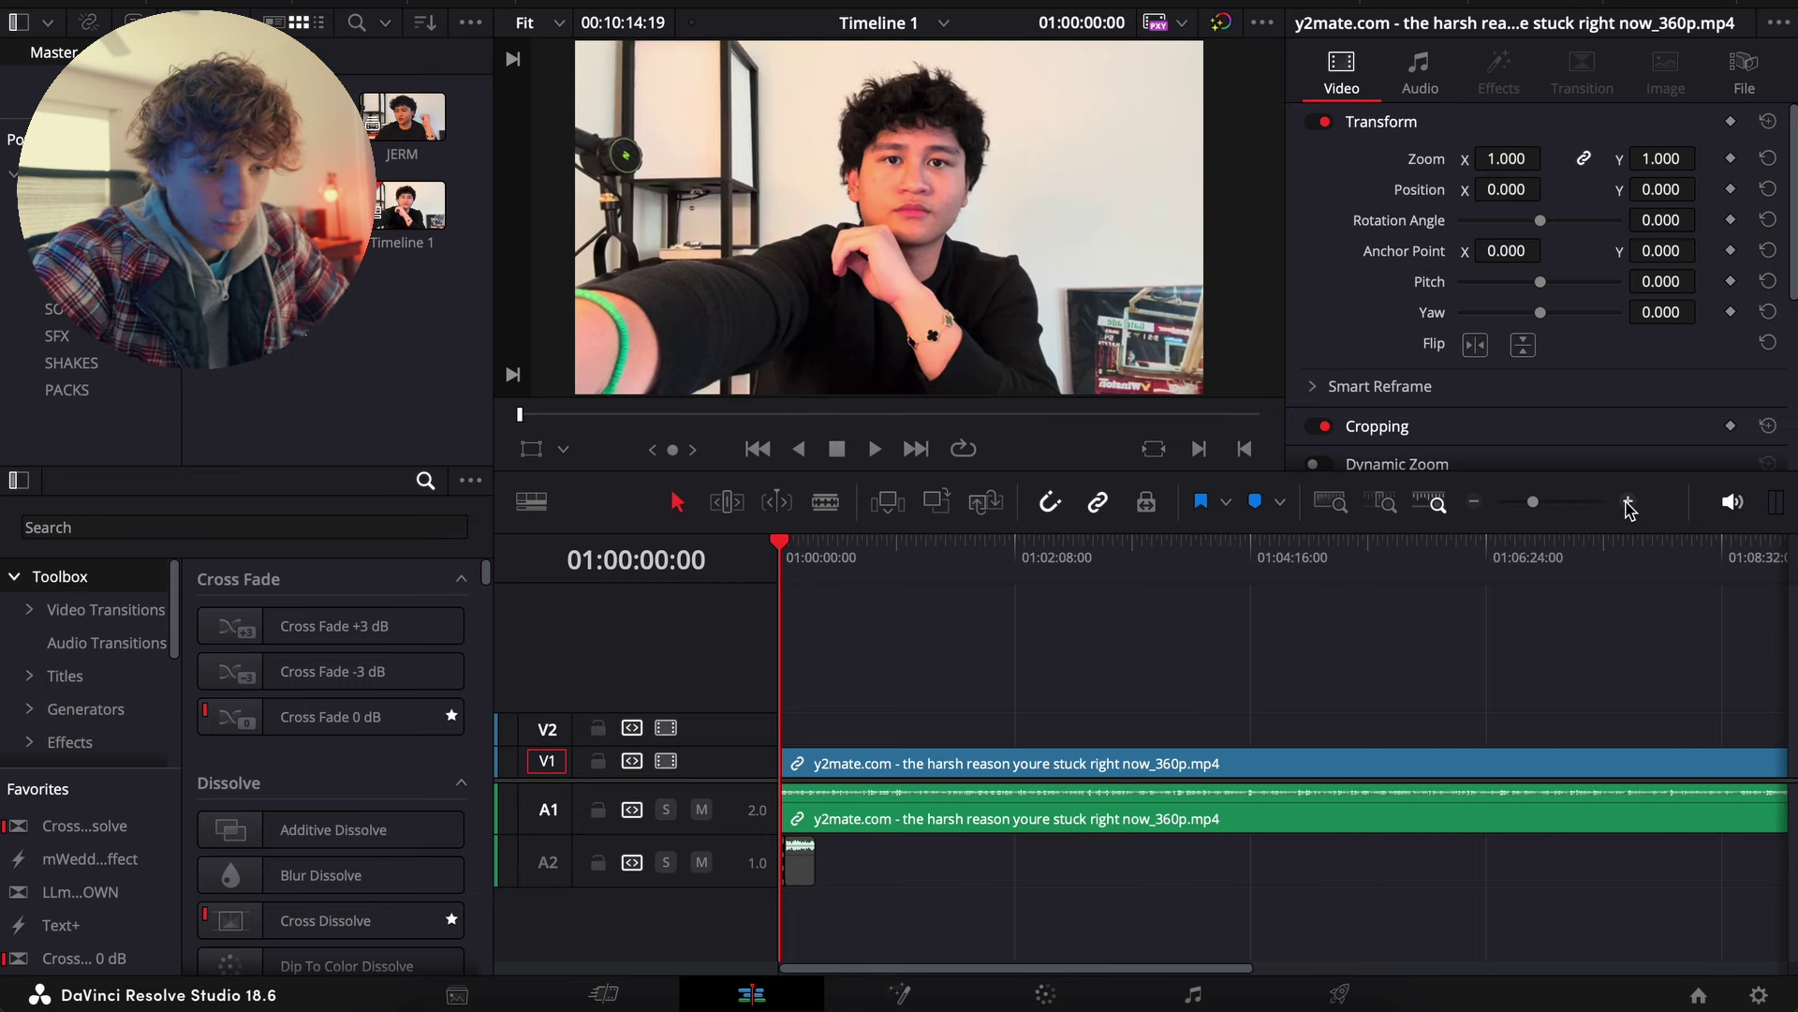
click(1629, 503)
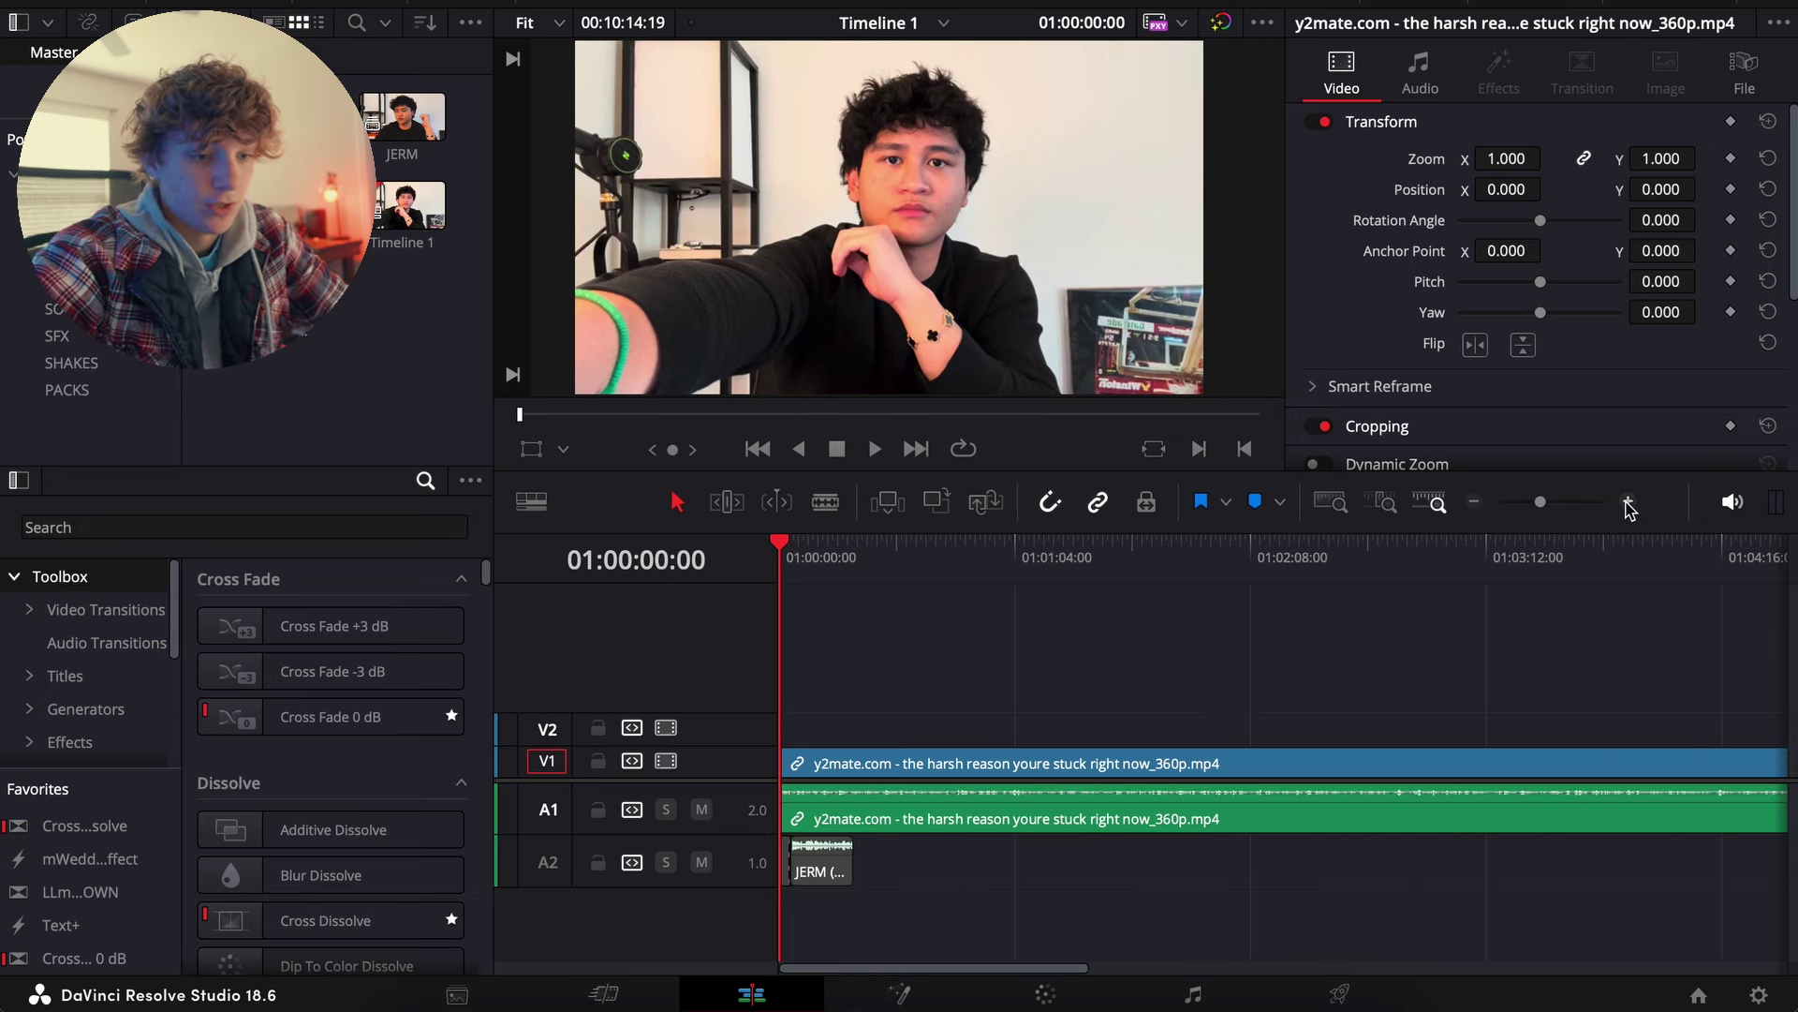
click(1475, 505)
drag(801, 553, 1321, 600)
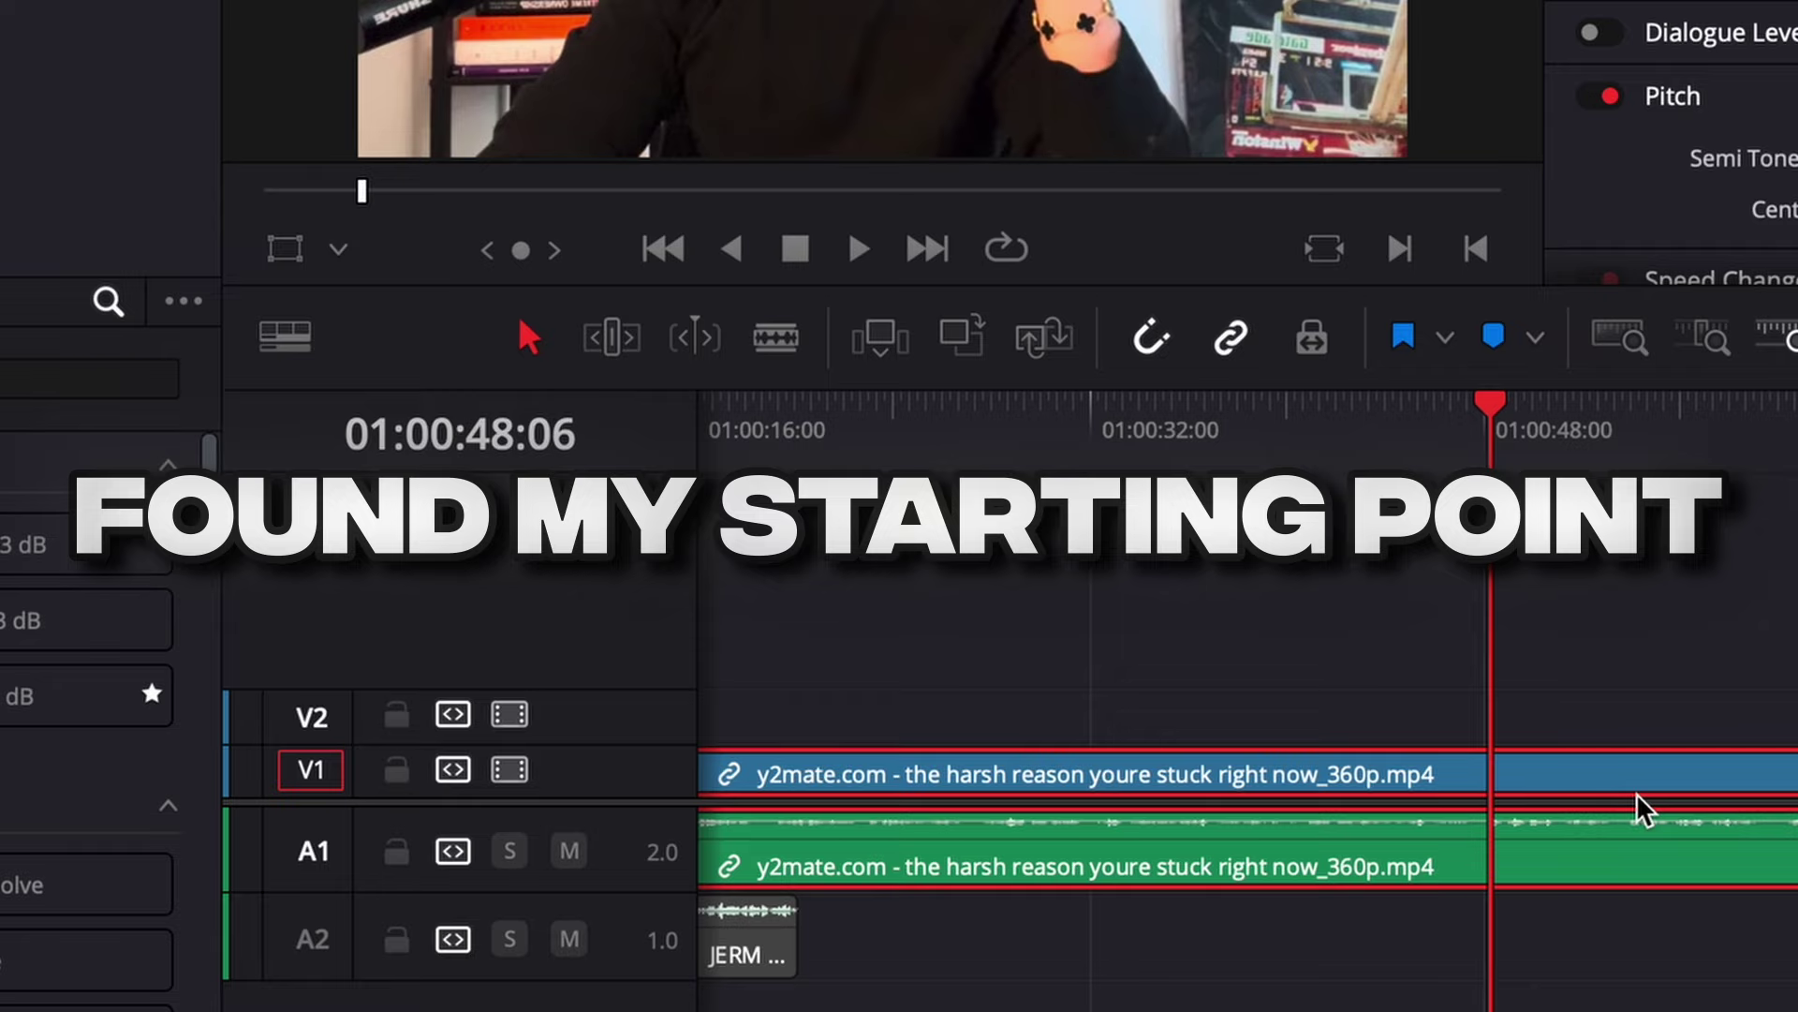
key(space)
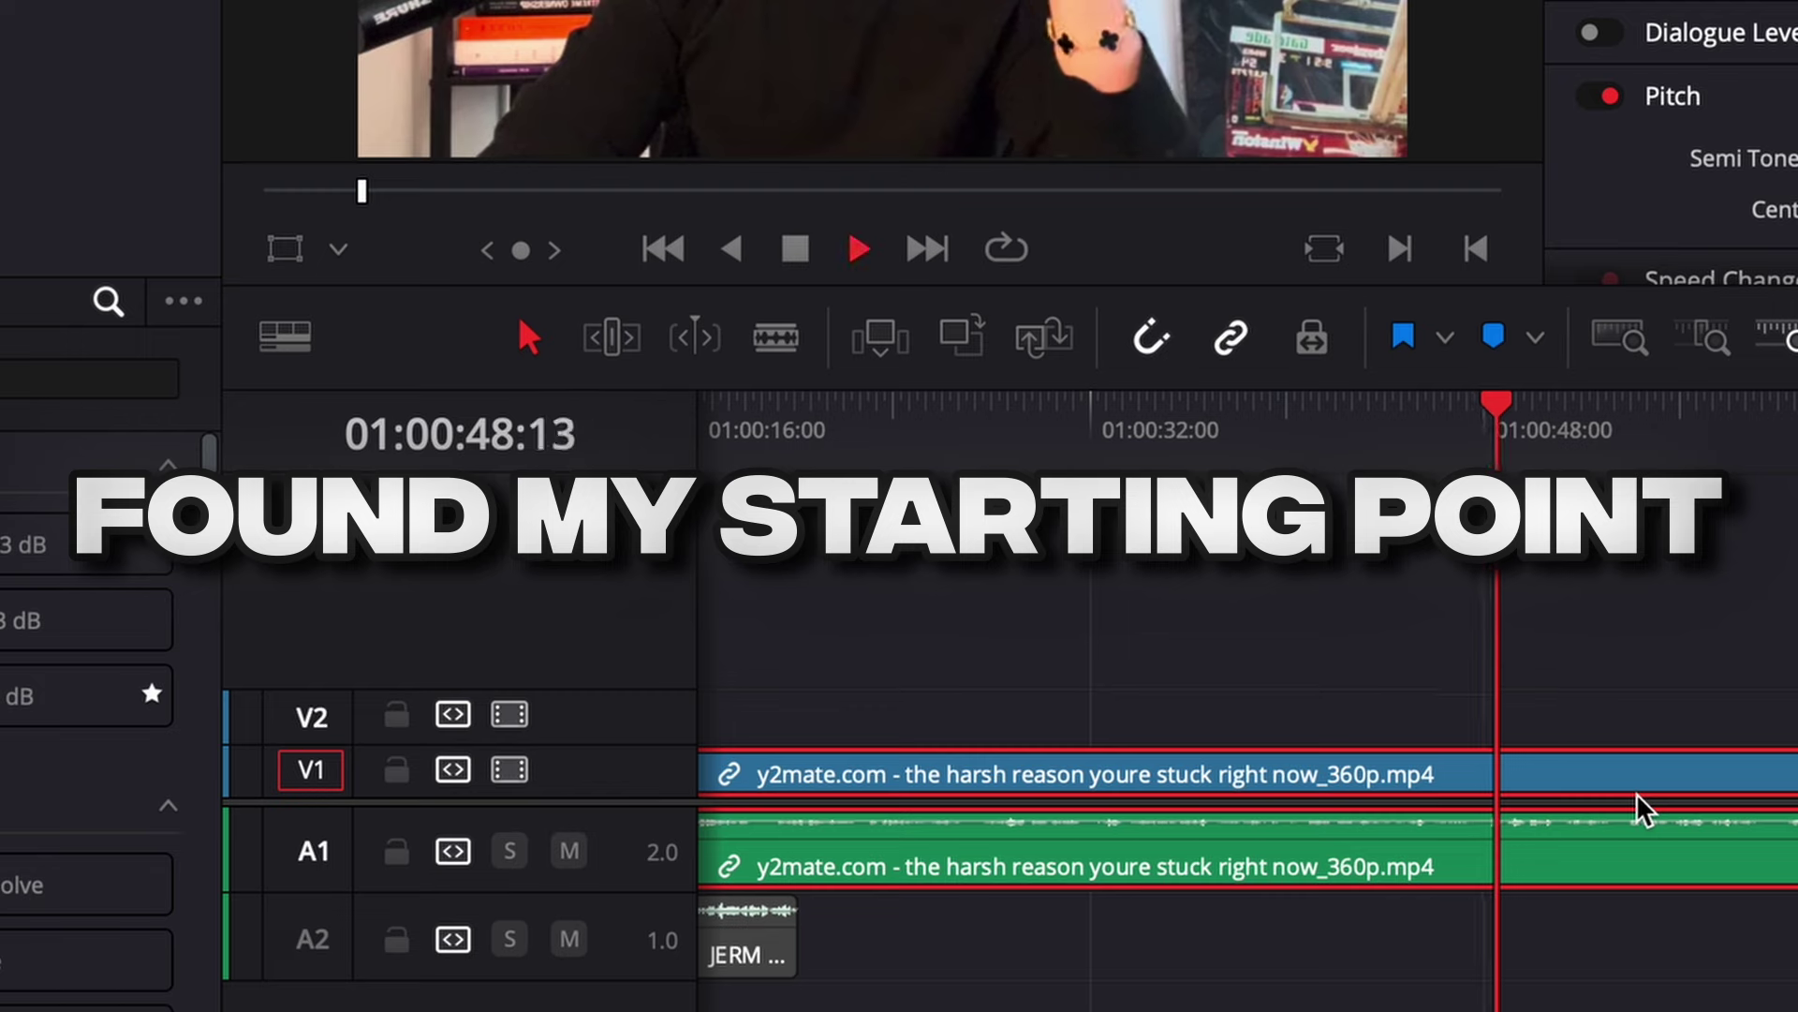
key(space)
key(ctrl+b)
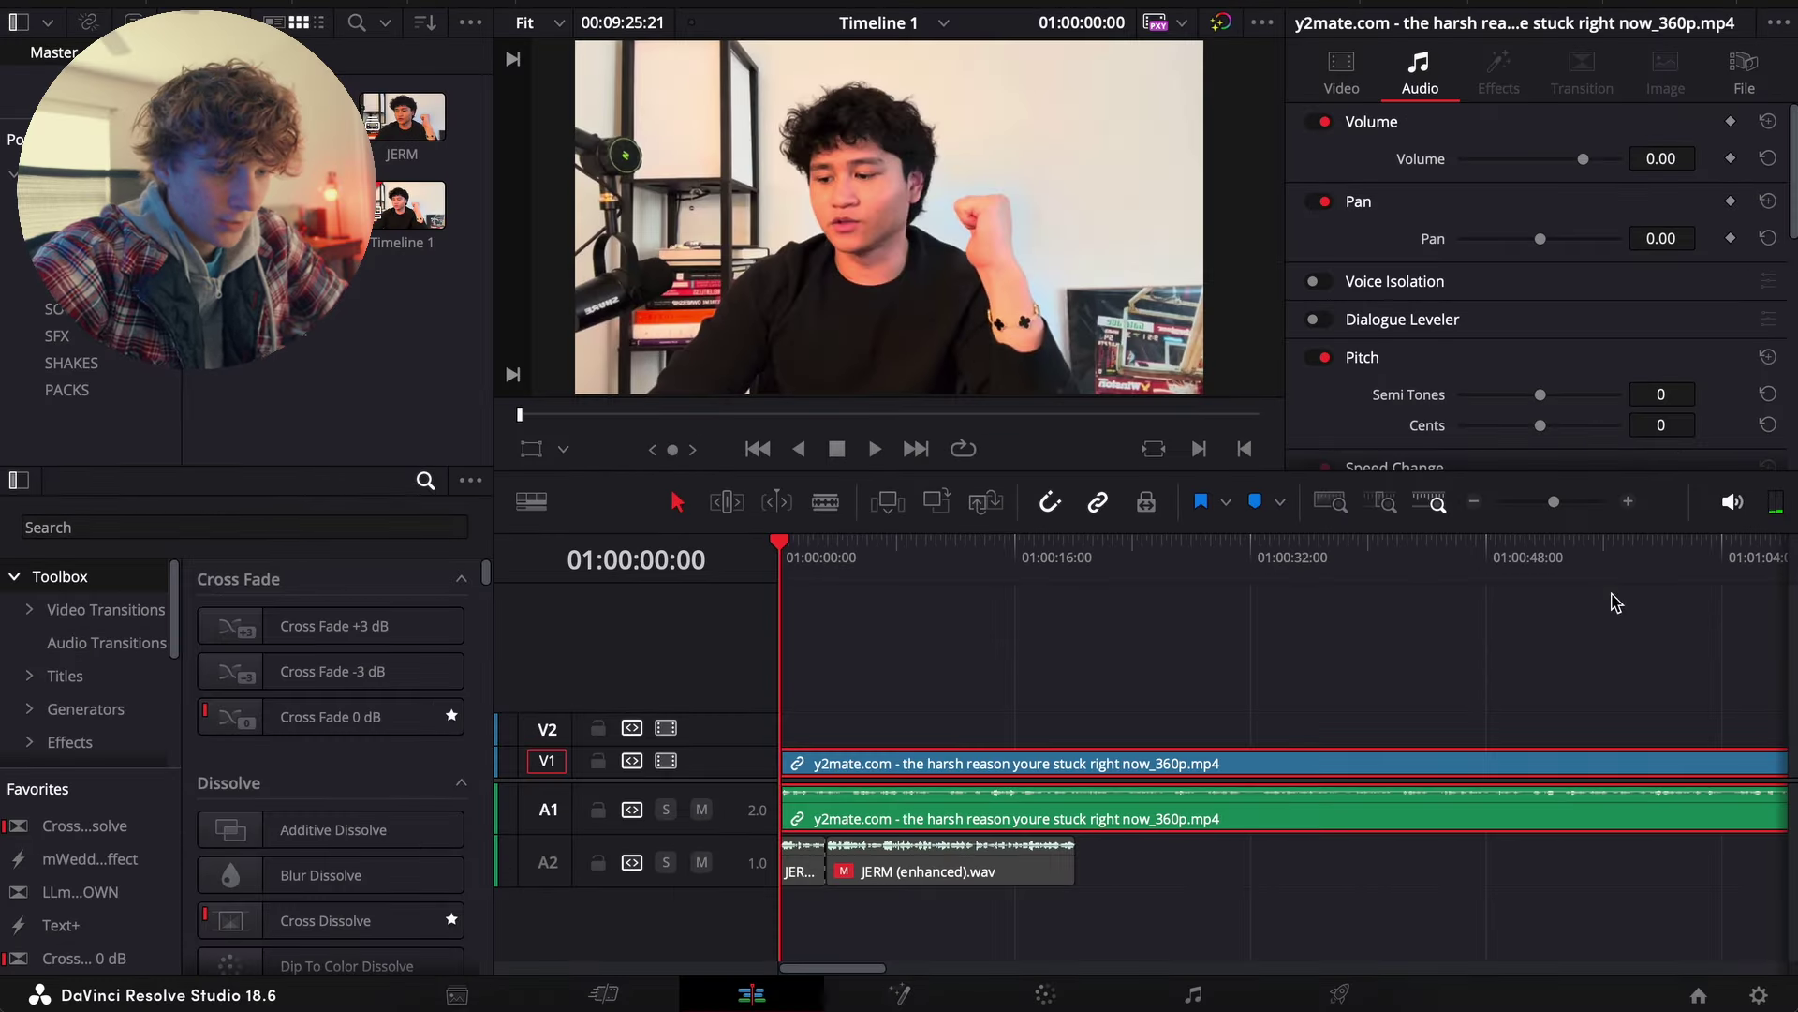
Set the project's timeline resolution to 1080 x 1920 HD with vertical resolution enabled and save the settings
click(1627, 506)
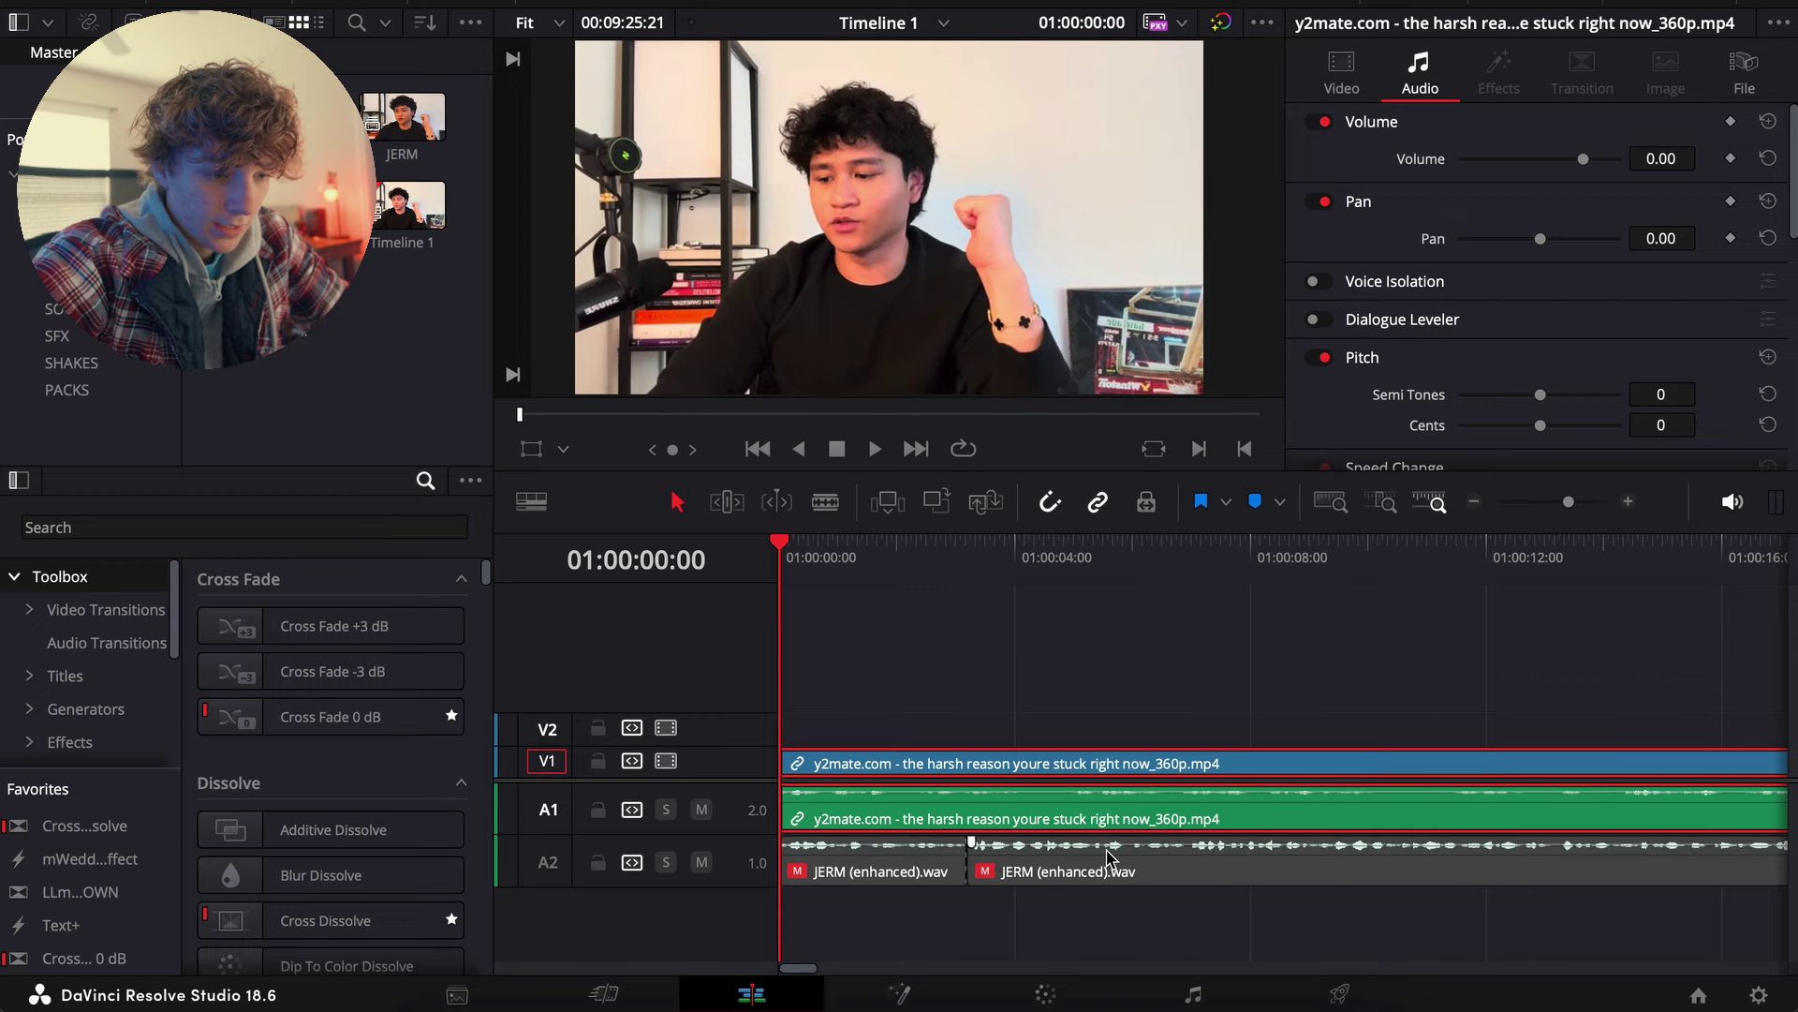
click(1484, 504)
click(1207, 927)
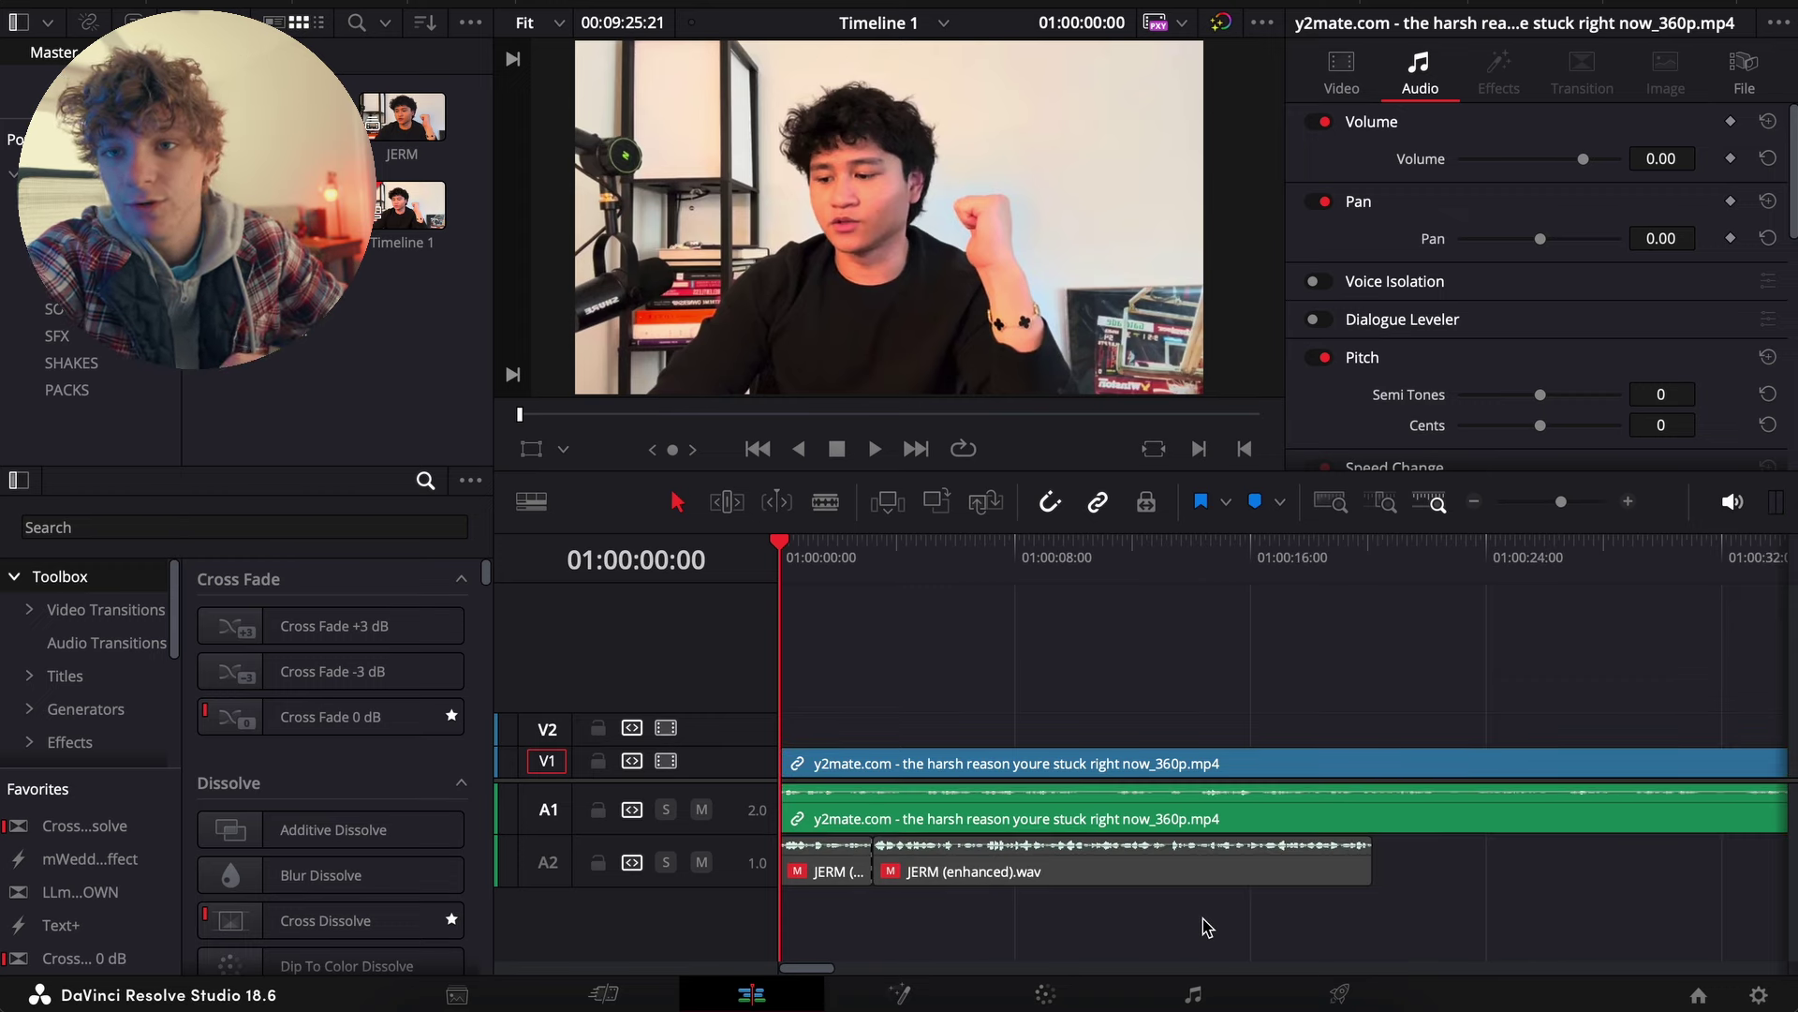
drag(824, 564, 646, 566)
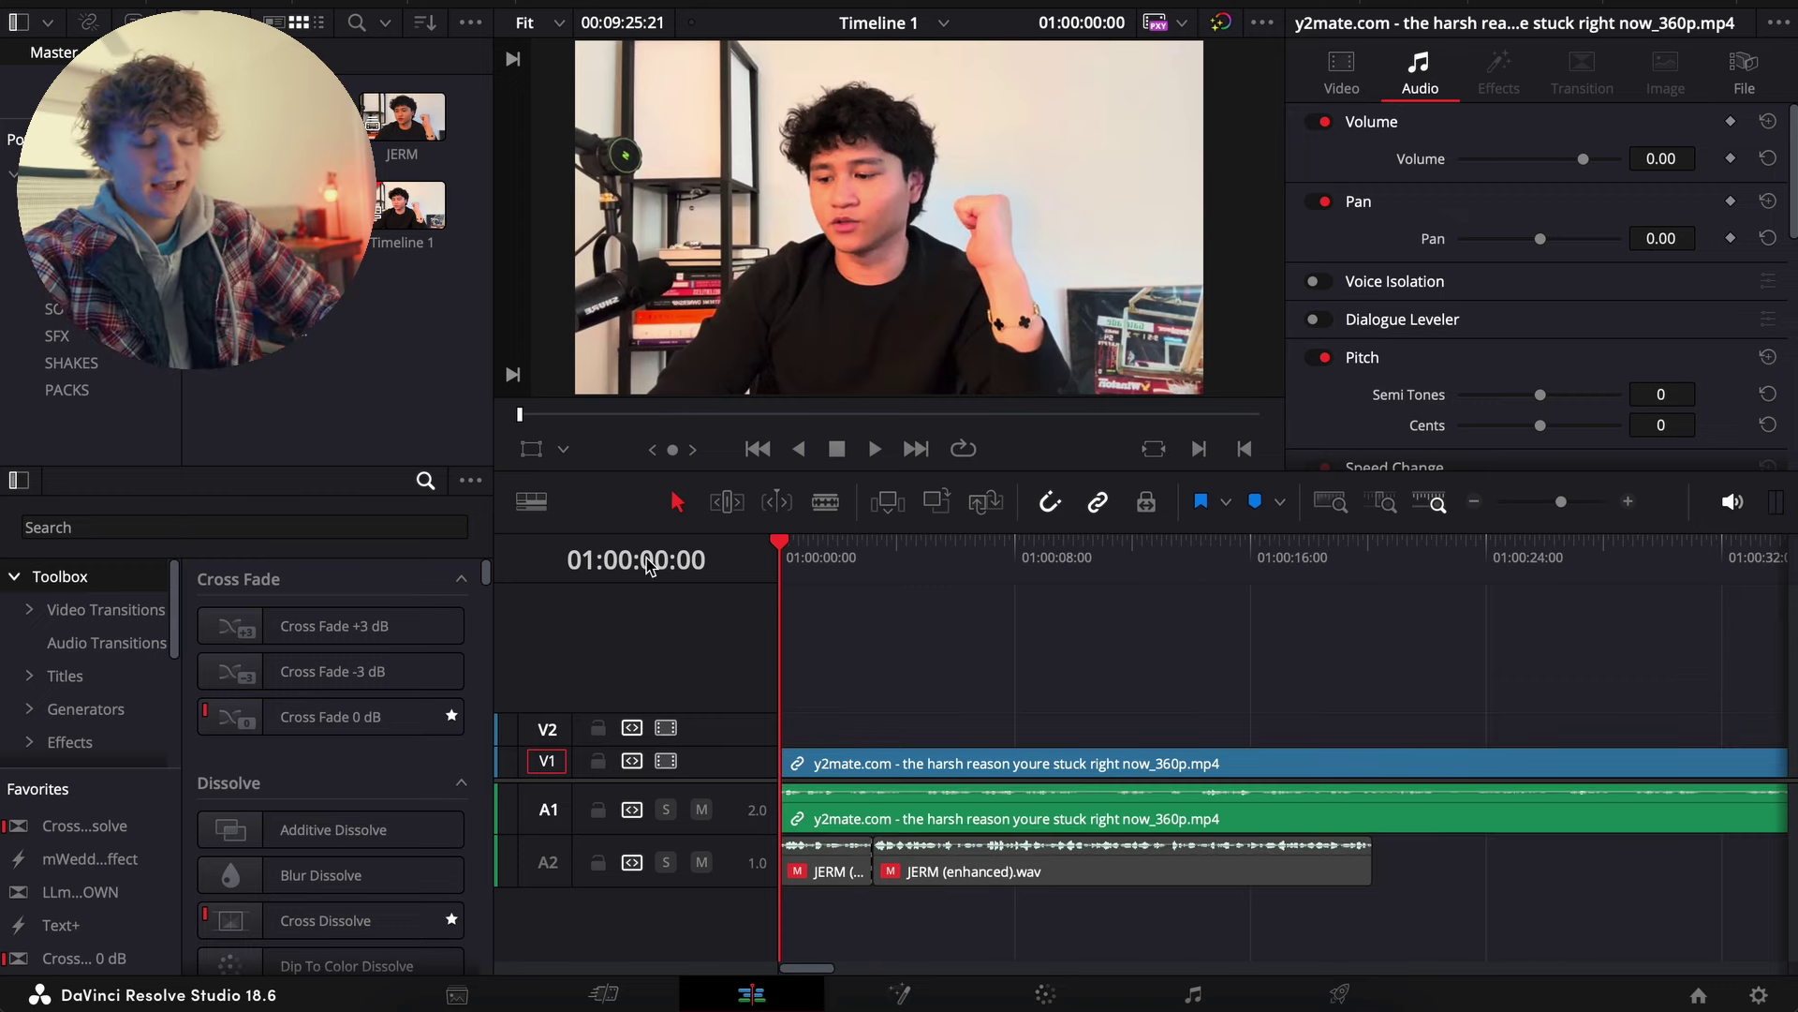
click(918, 765)
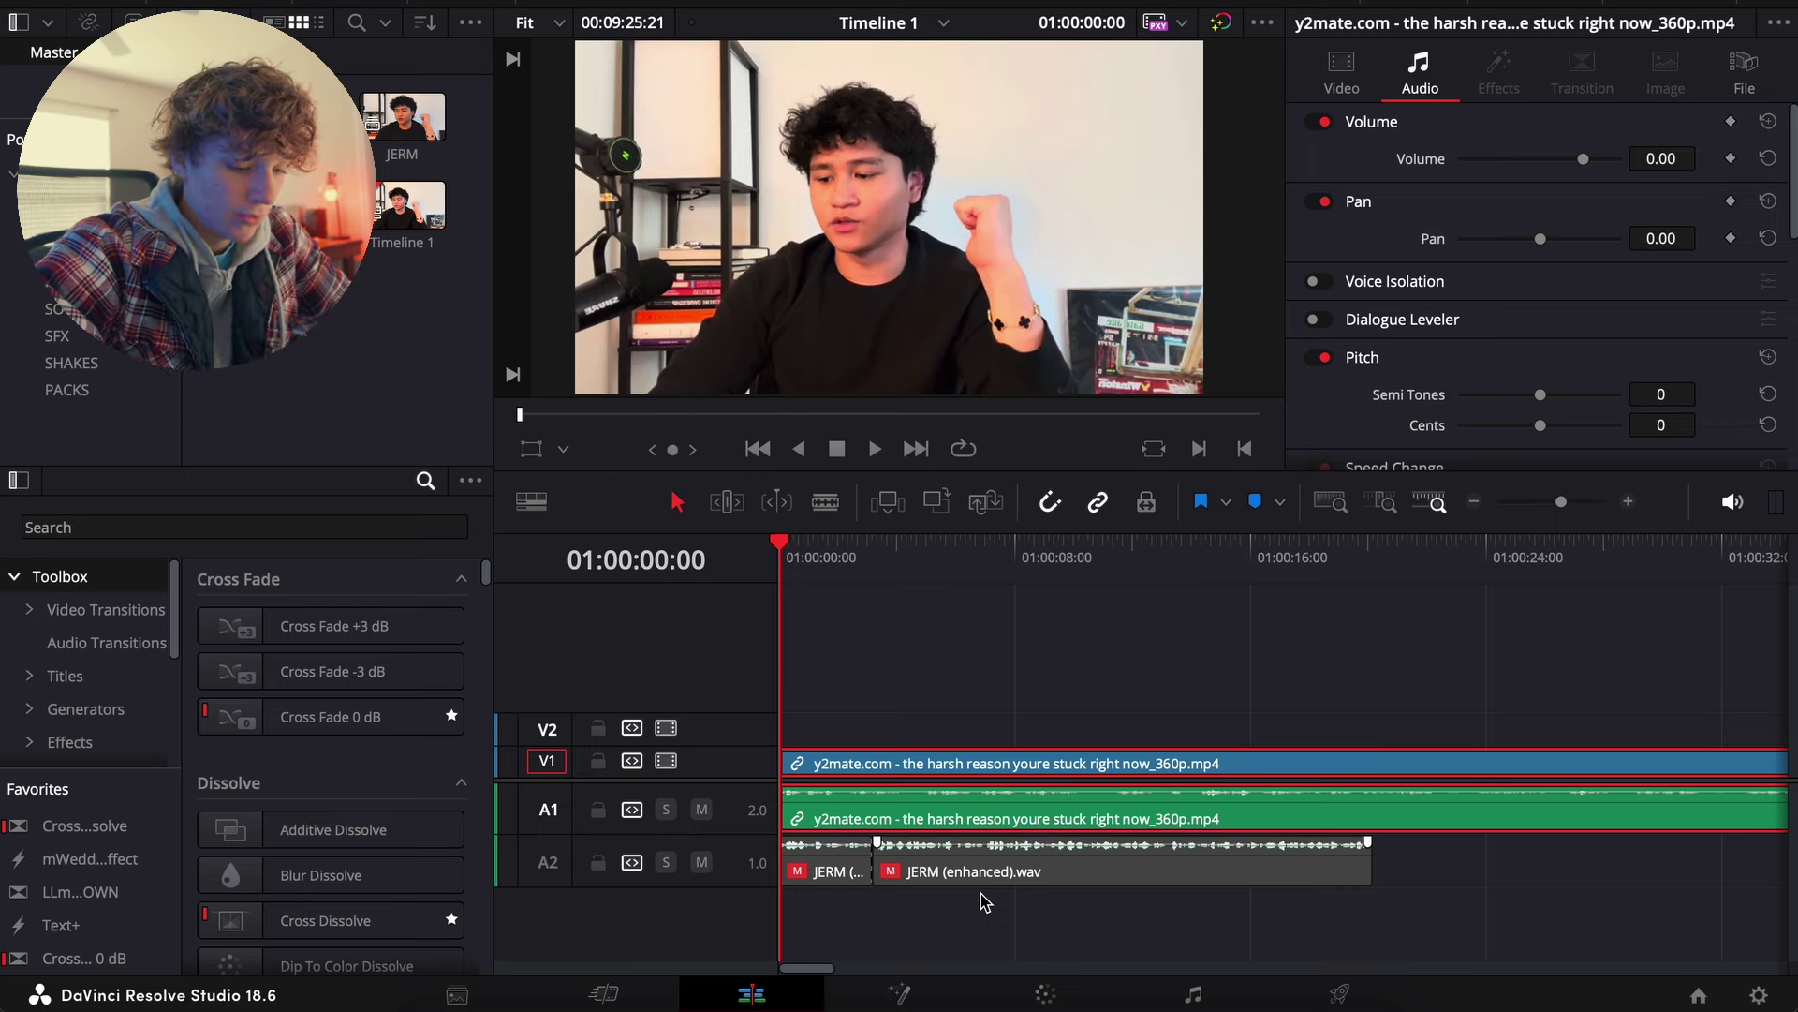
key(shift+9)
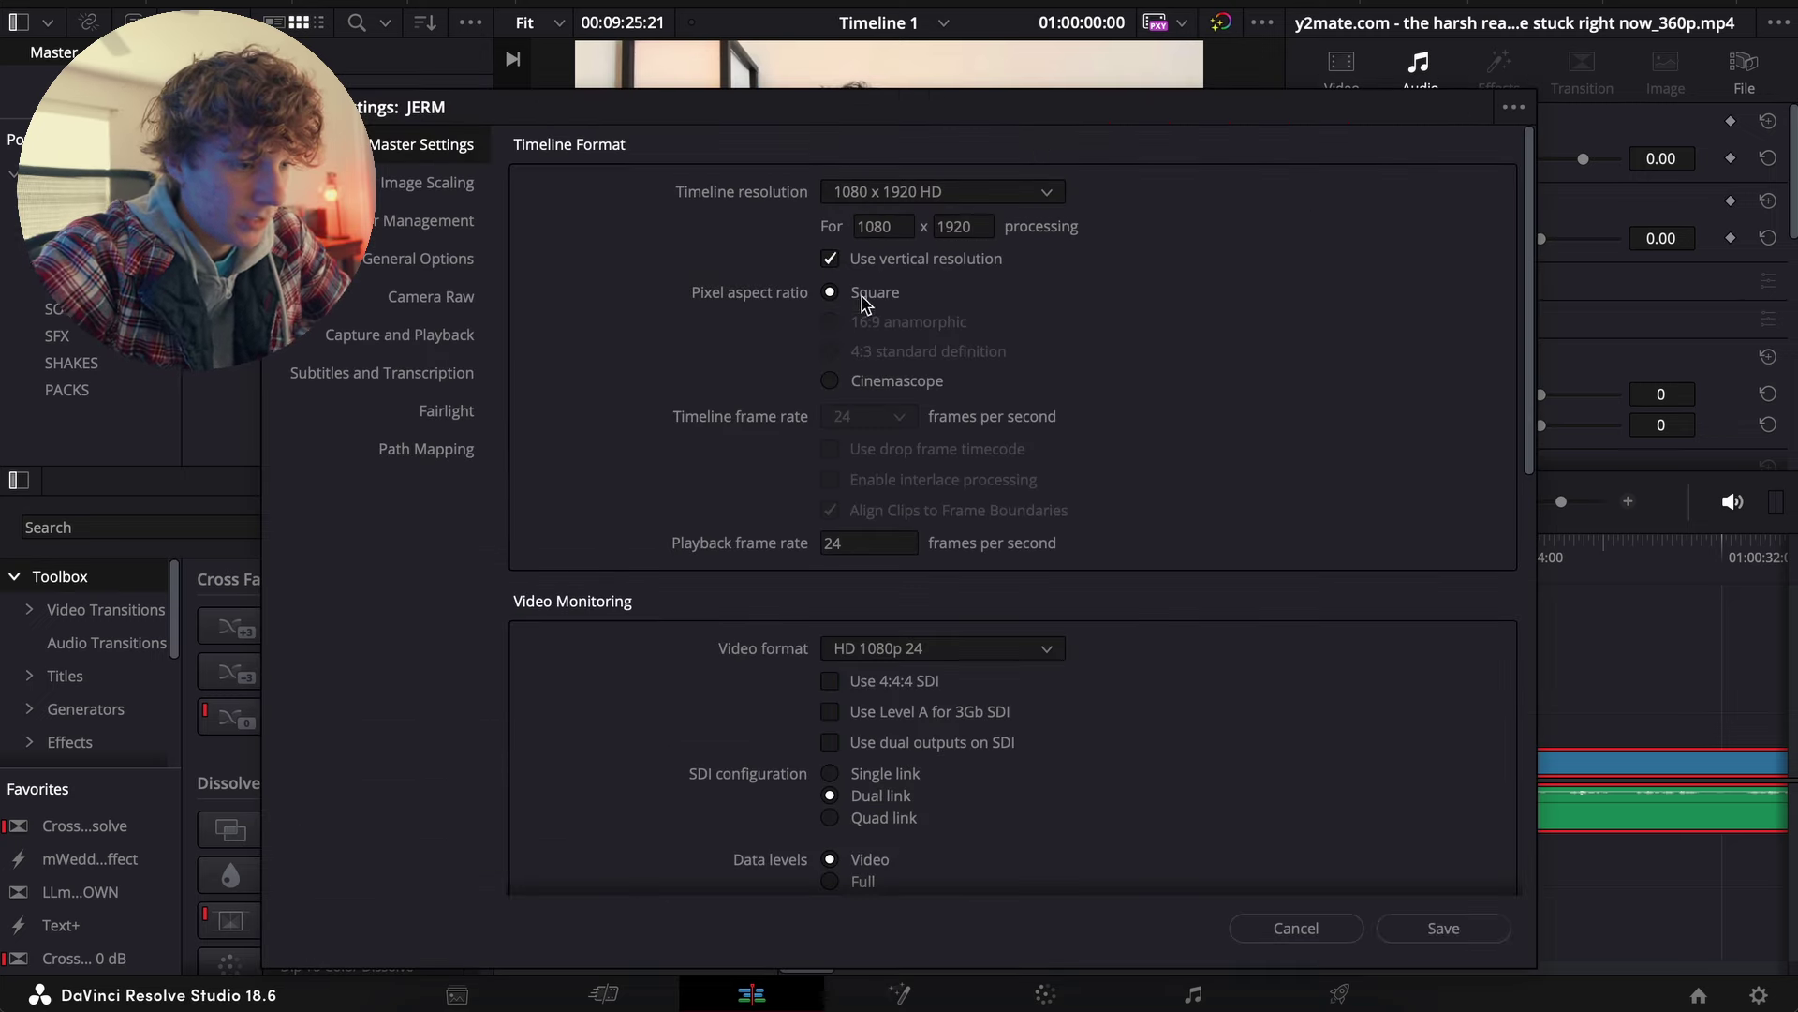
click(1444, 928)
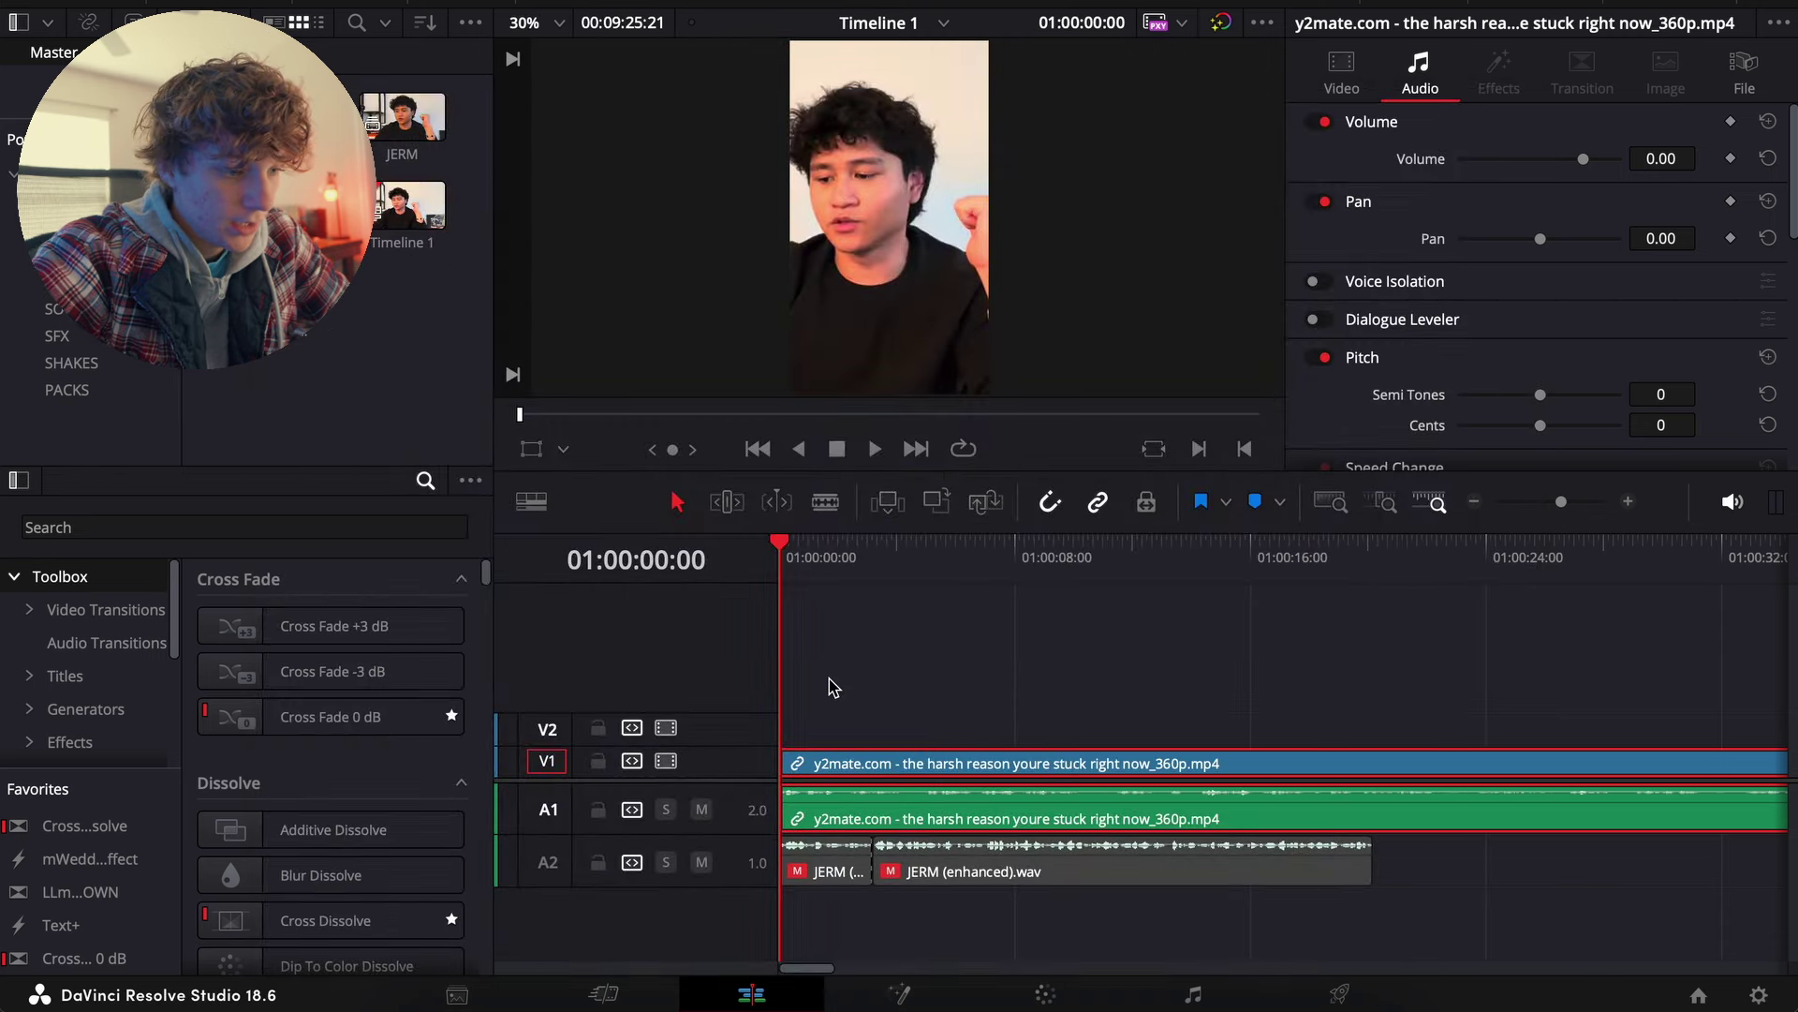
Find the end of the wanted section, split the clip at 01:01:45:00 and delete everything after it
click(1478, 504)
drag(803, 559, 965, 562)
key(space)
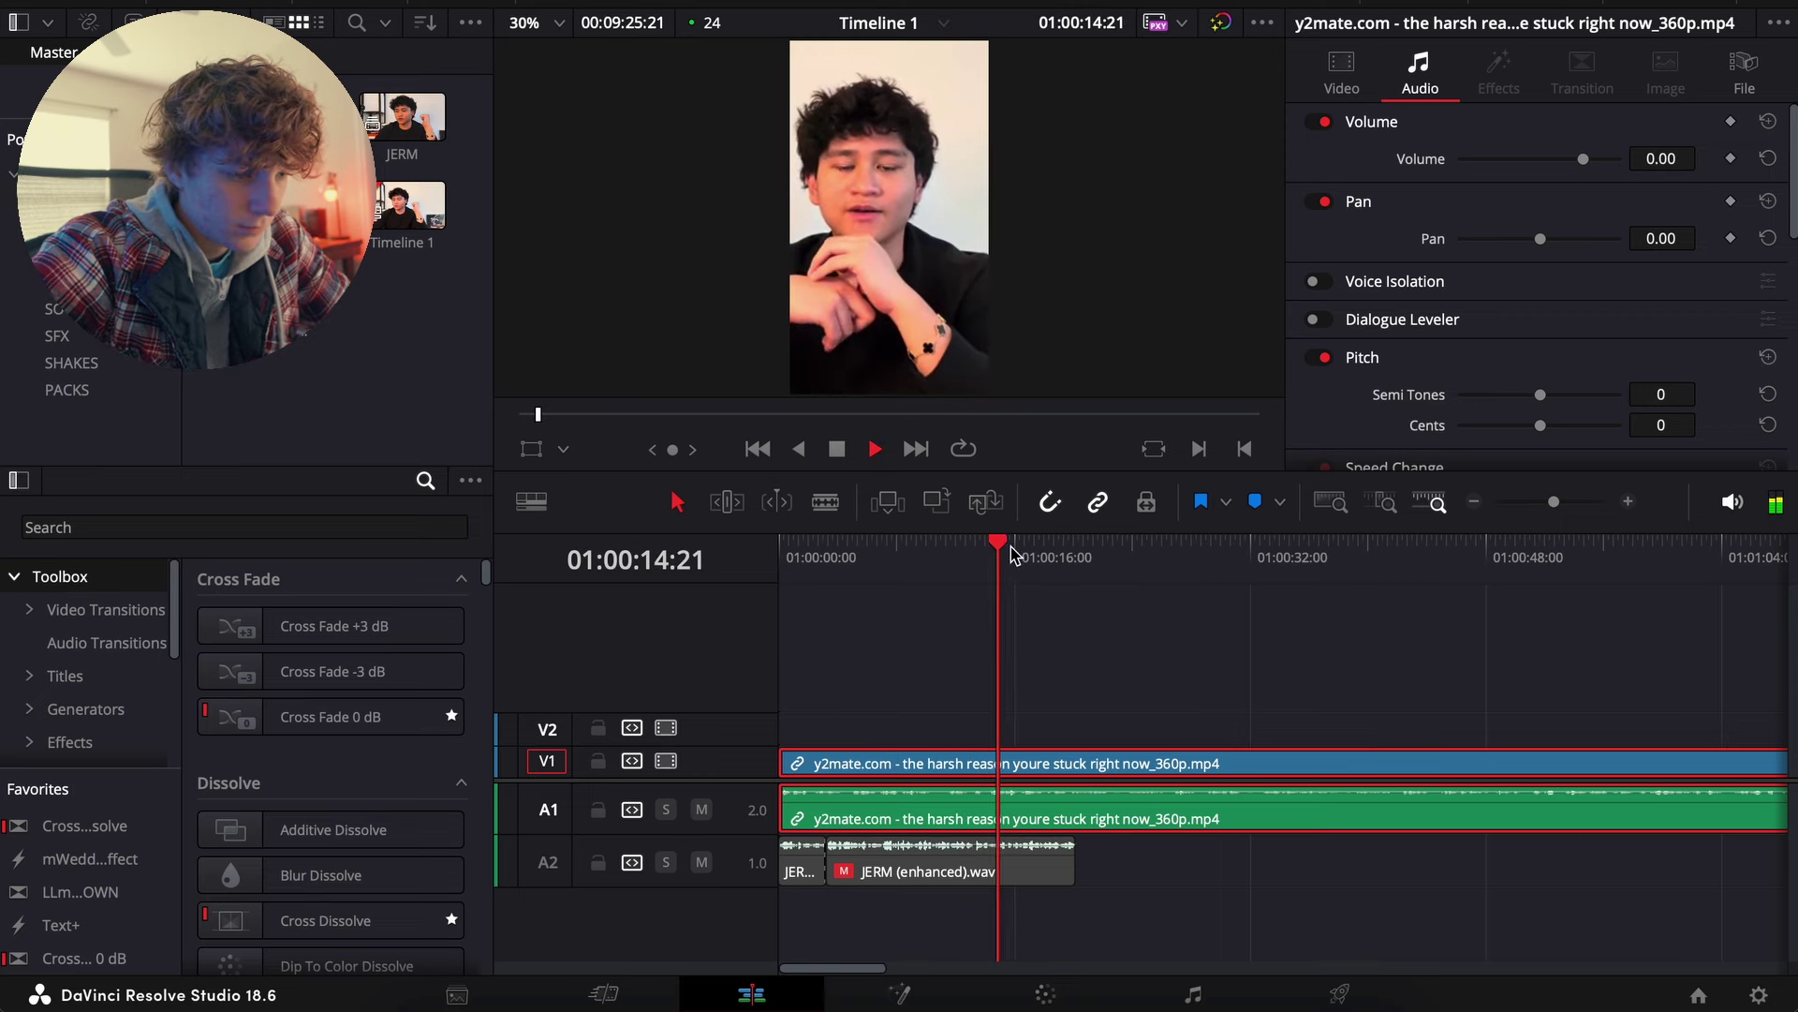
click(1477, 506)
drag(915, 565, 969, 562)
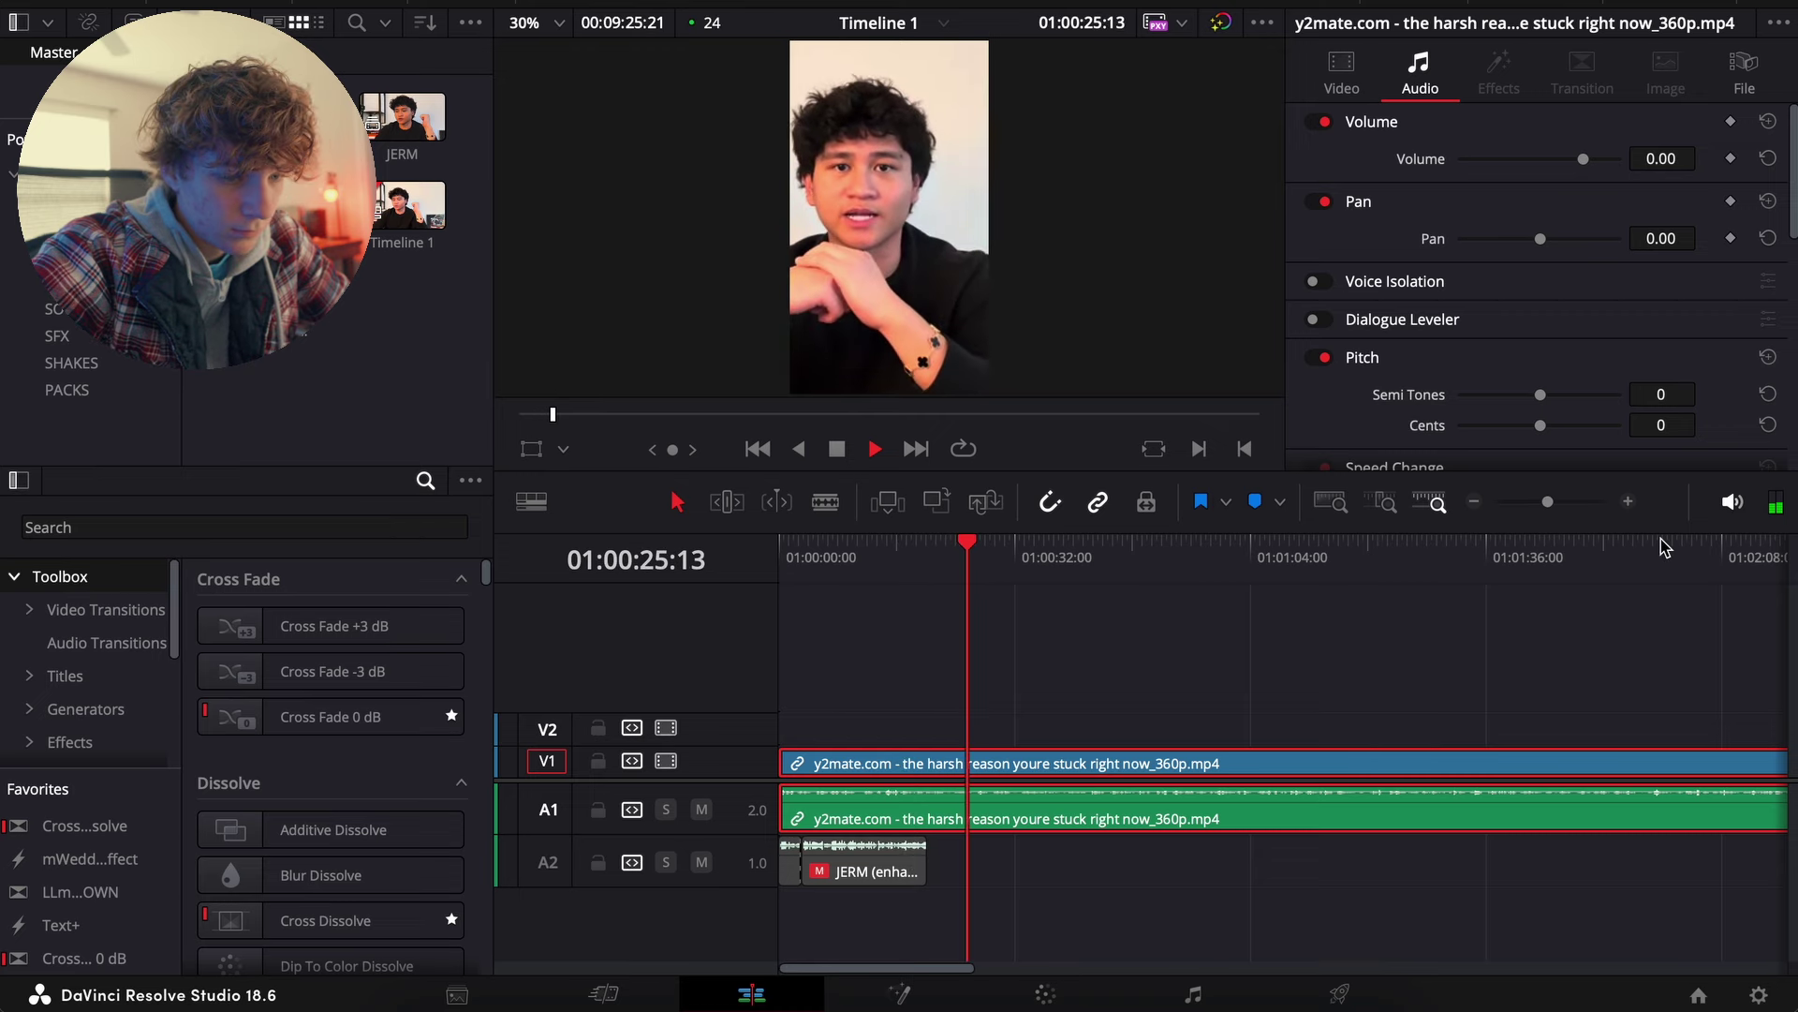
click(1627, 502)
click(1243, 566)
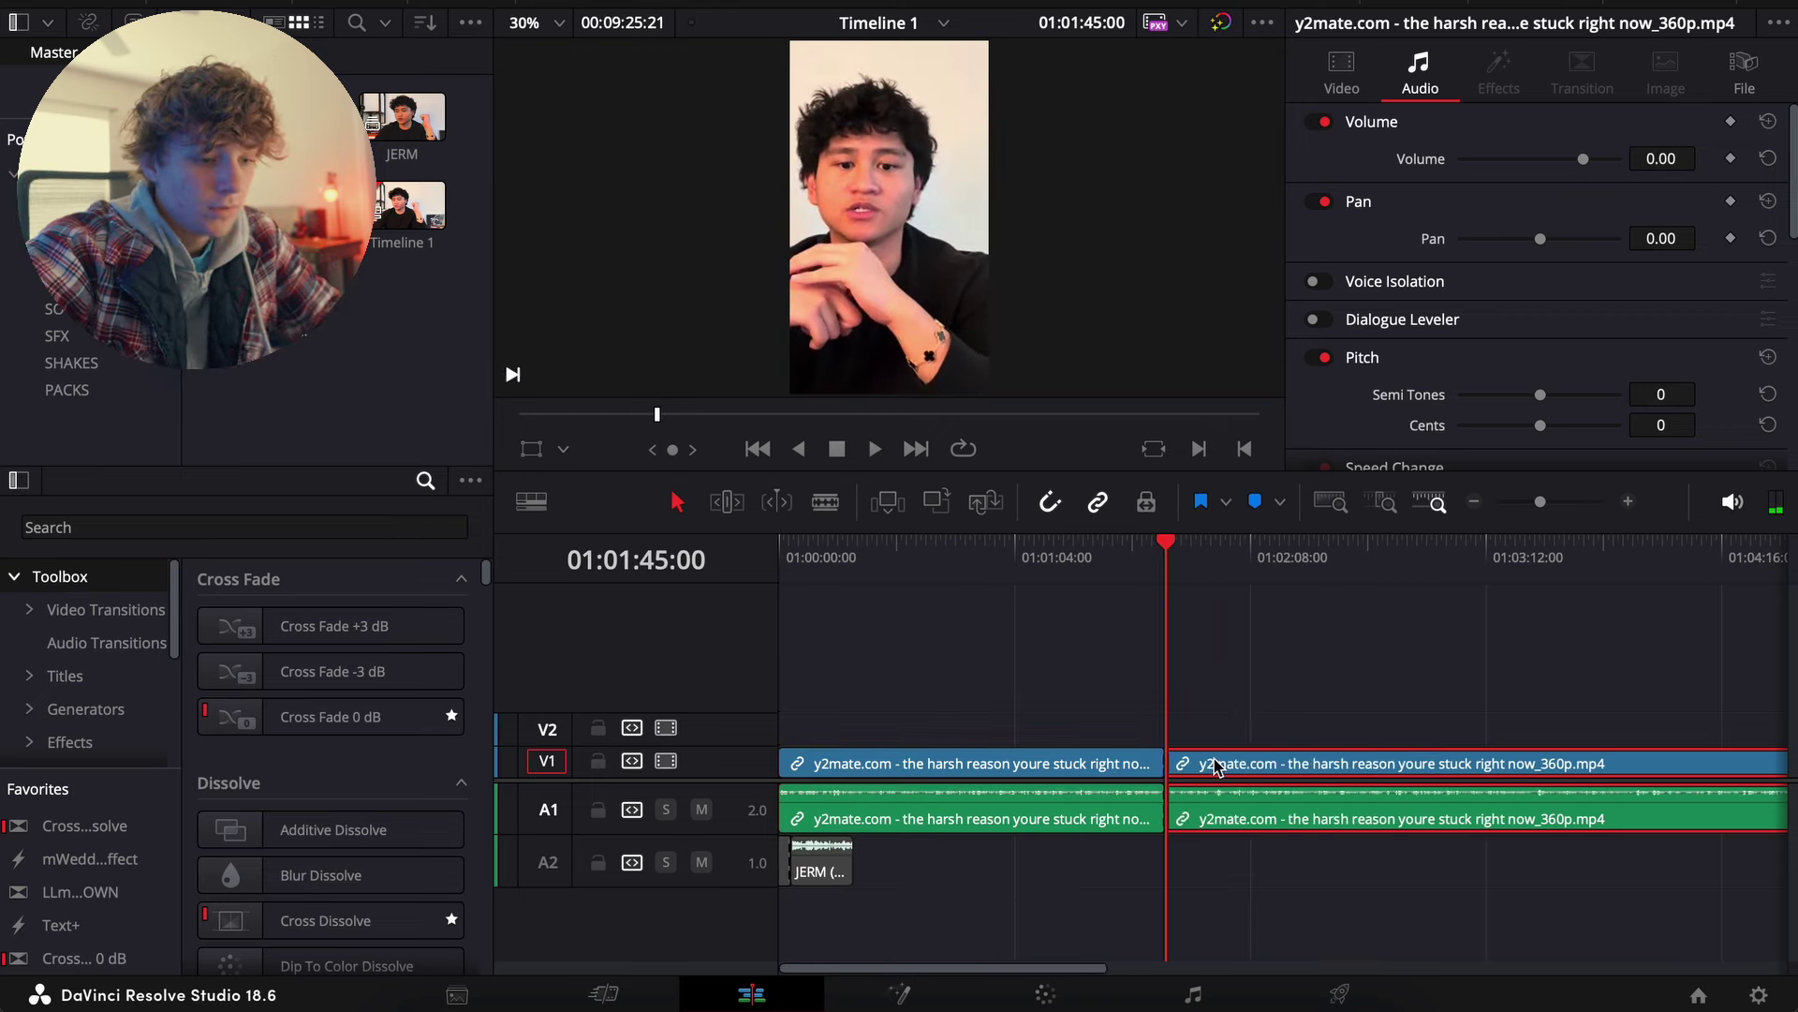
key(Delete)
Apply Smart Reframe to the remaining video clip with the object of interest on Auto
click(1057, 573)
click(1024, 773)
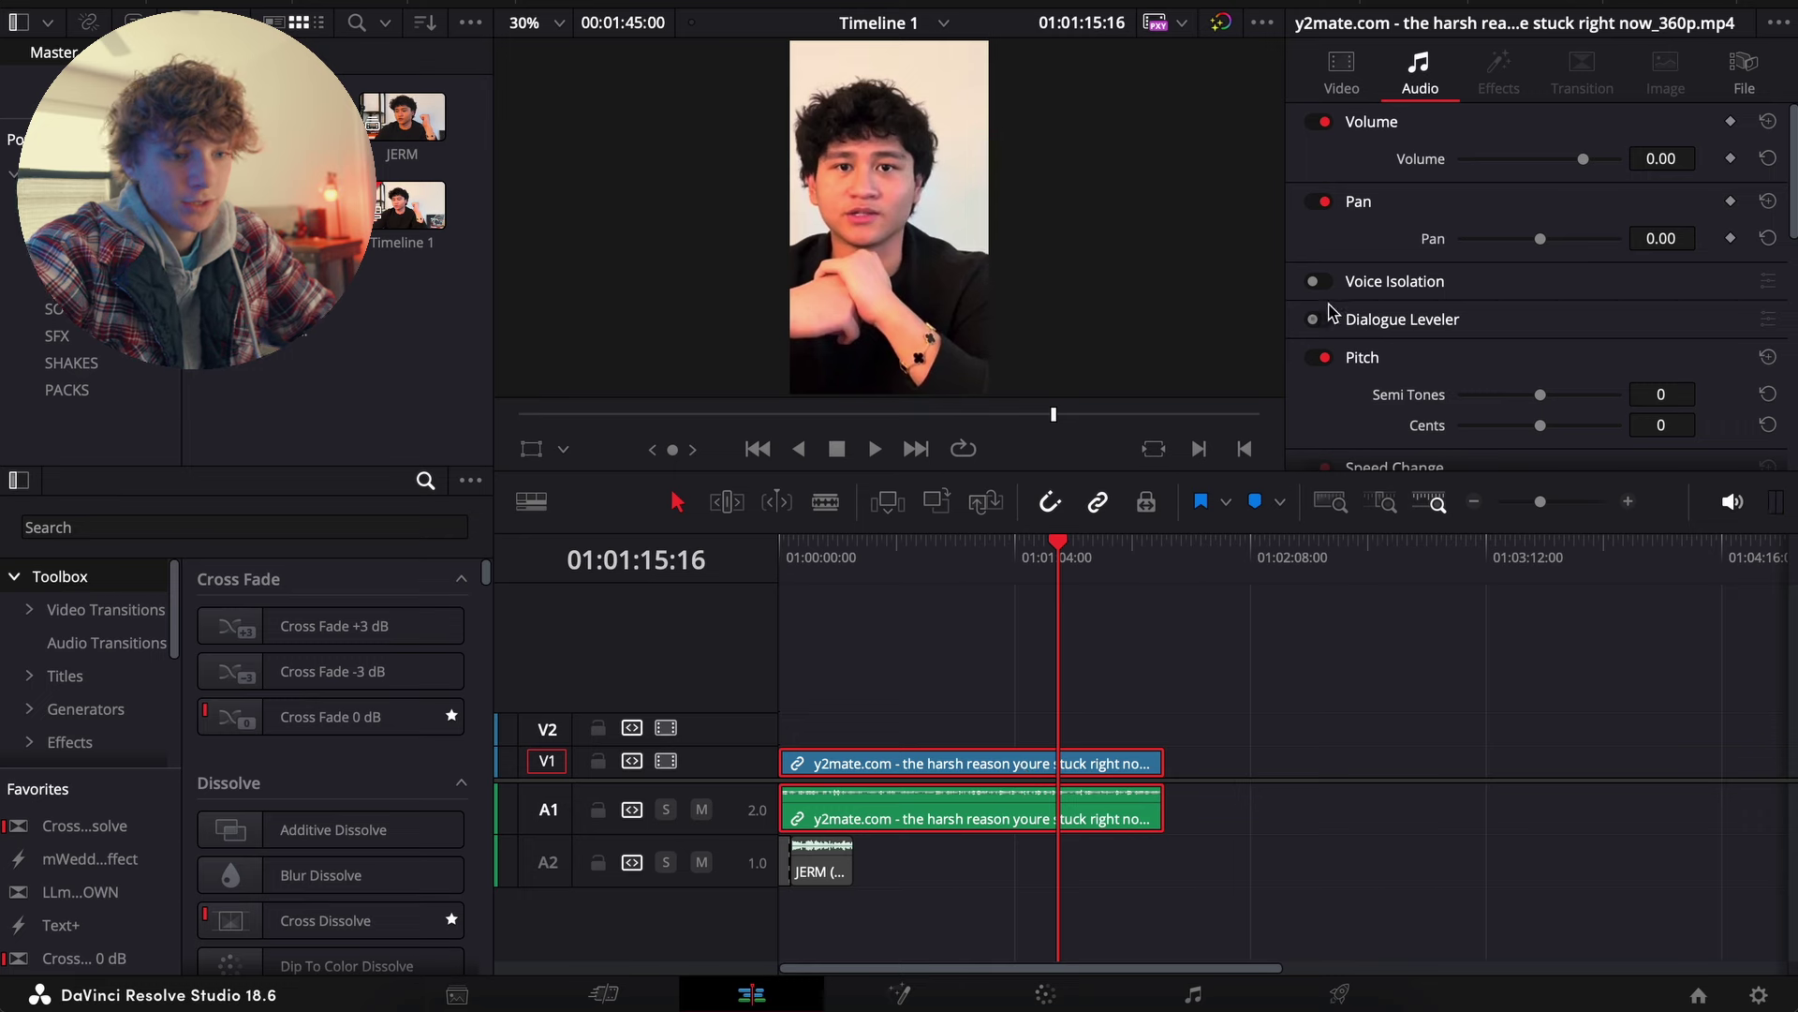
click(1345, 75)
scroll(1346, 274, down, 3)
click(1310, 333)
click(1502, 403)
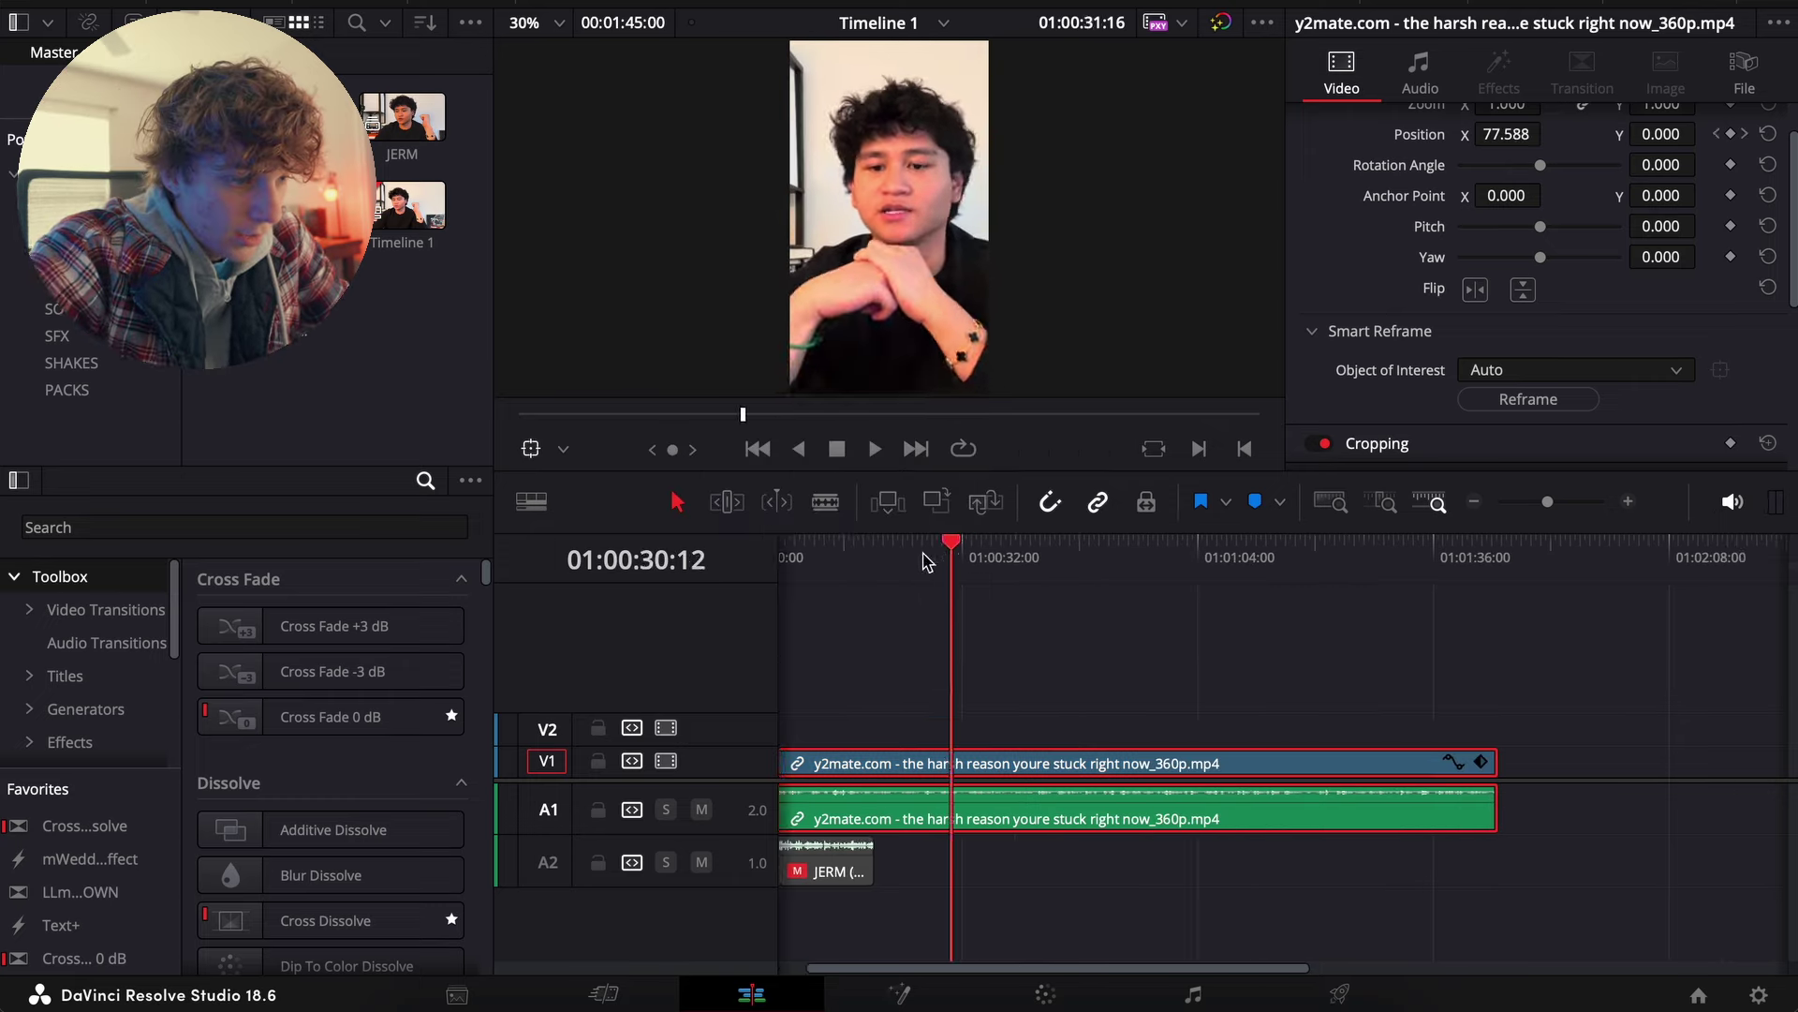
Move the two JERM audio clips on track A2 past the end of the main clip and enable them
drag(927, 560, 748, 621)
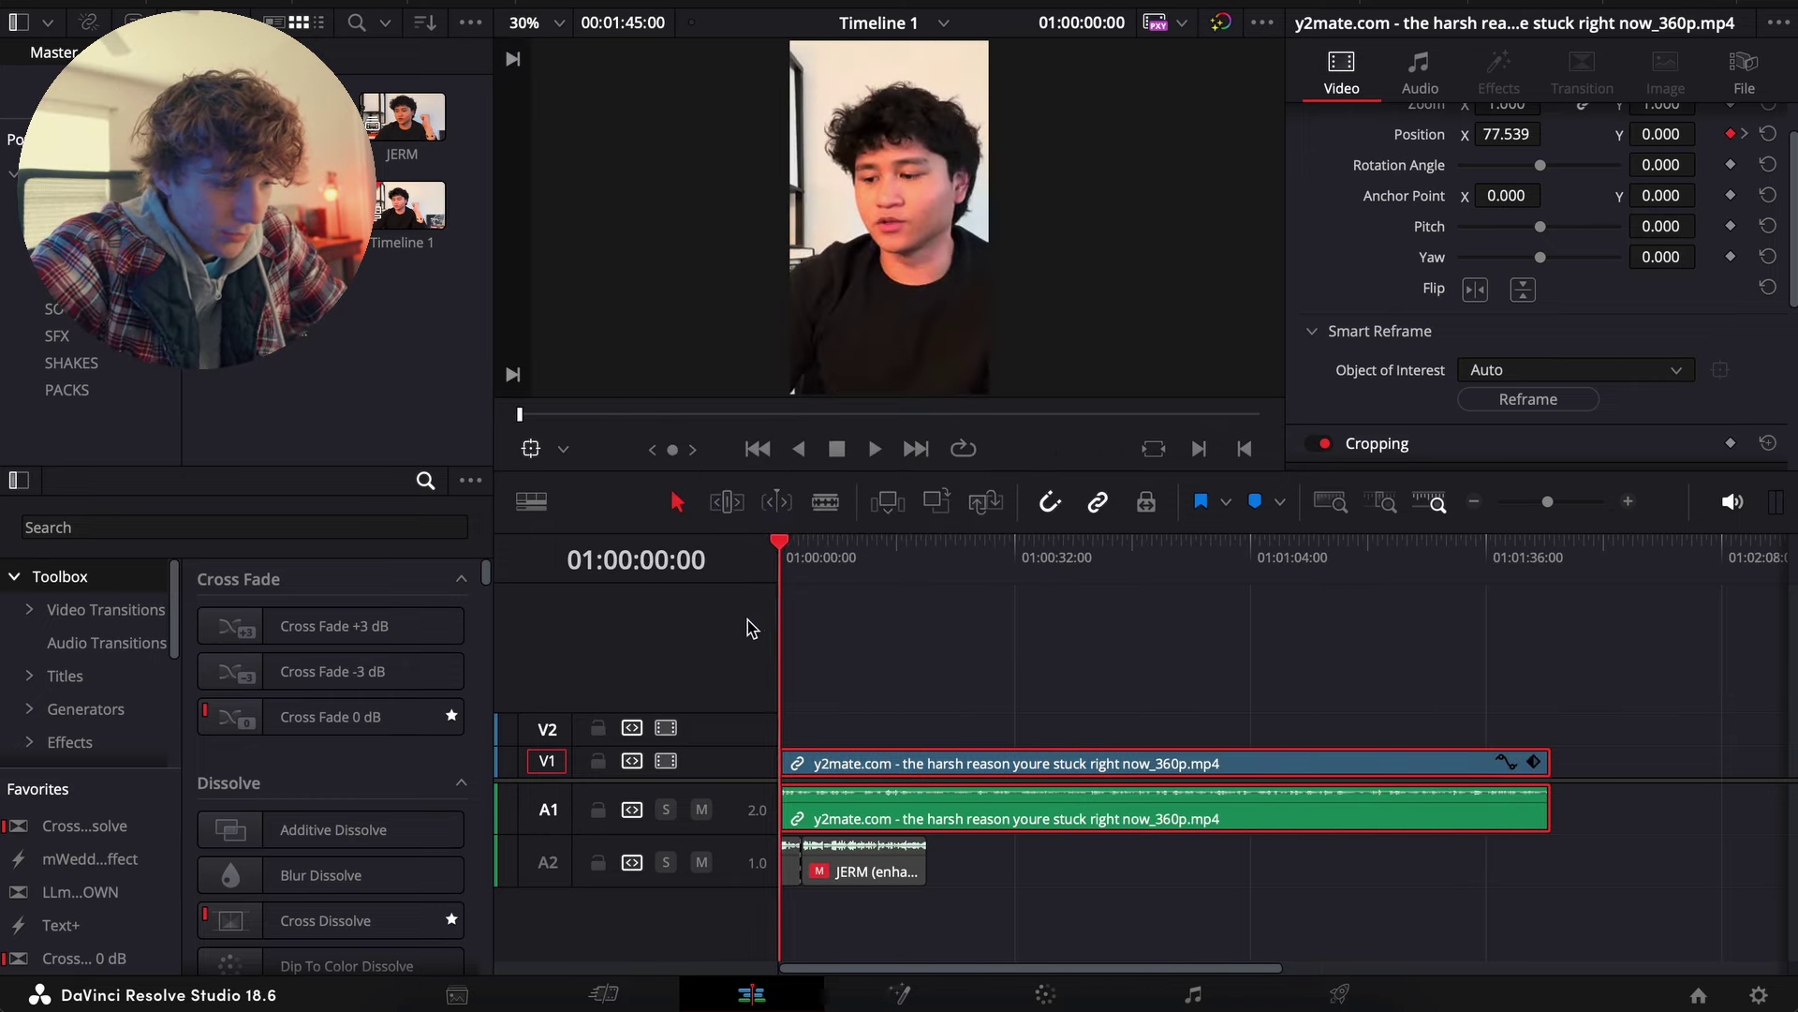
click(885, 879)
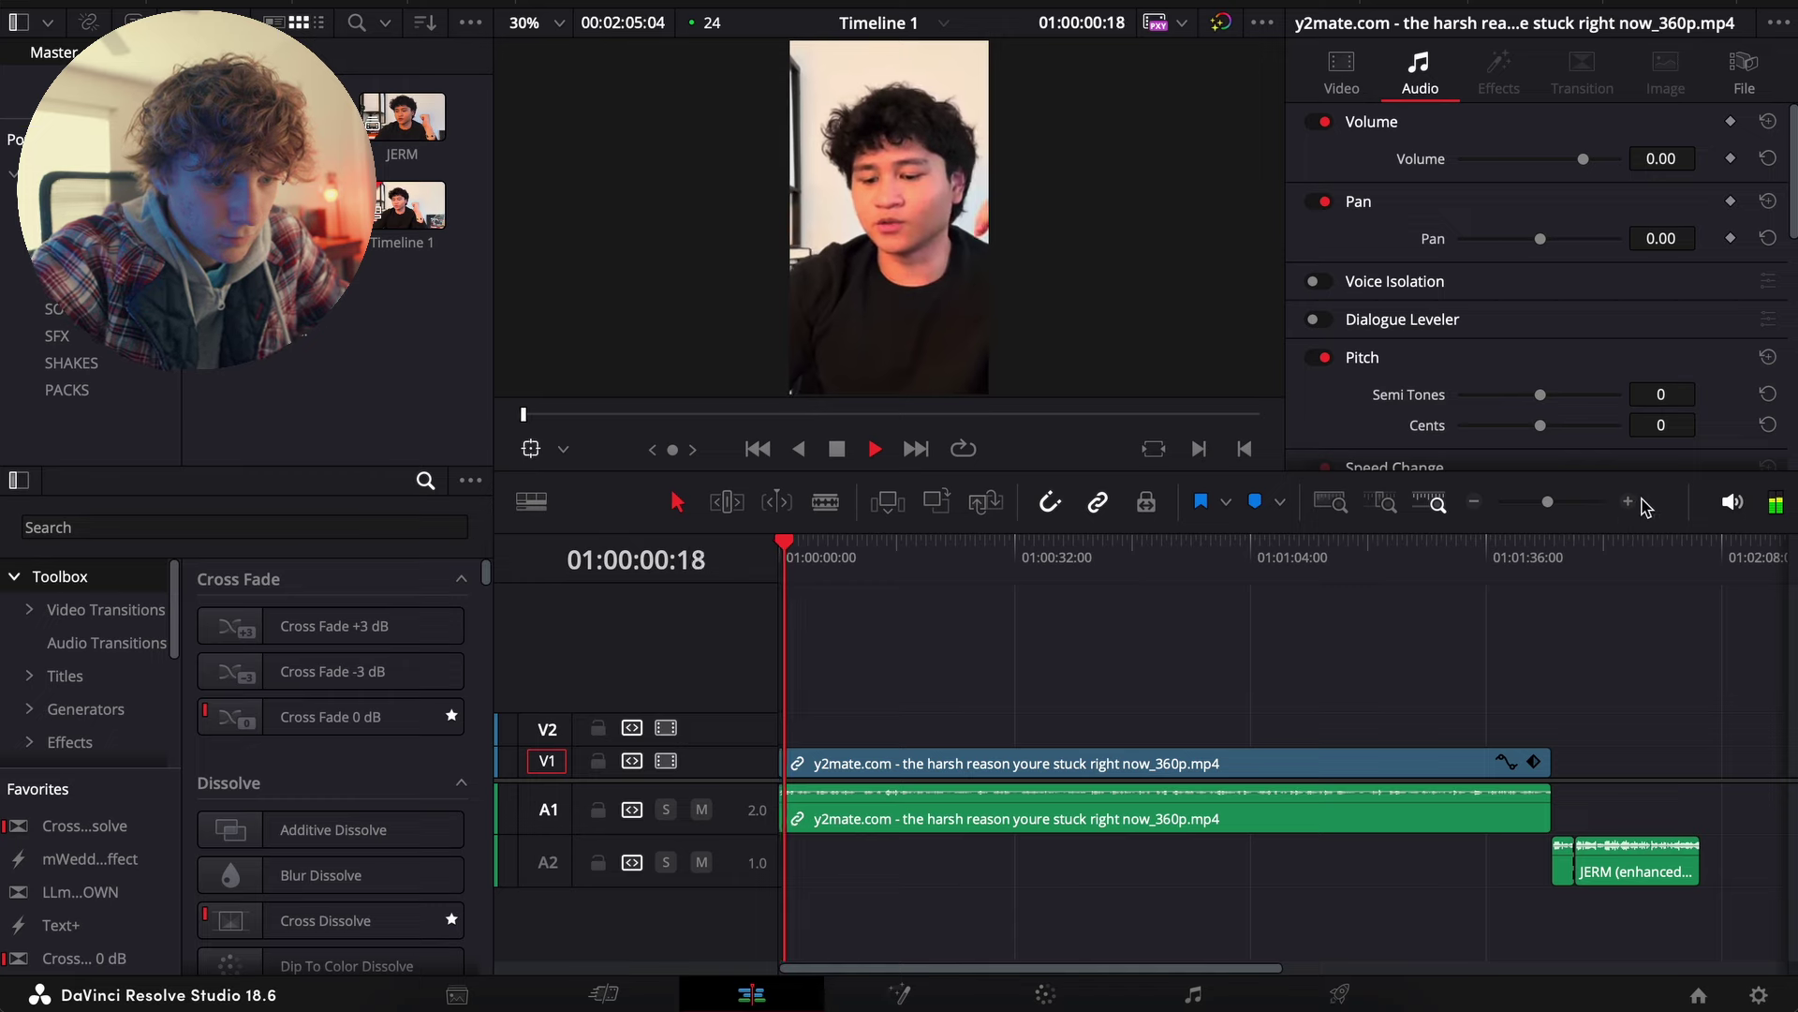
Split the clip on both sides of the first pause at about 01:00:00:15 and ripple delete the pause
click(1628, 502)
click(1629, 502)
click(1629, 502)
key(Home)
click(885, 779)
key(space)
key(super+b)
key(space)
key(space)
key(super+b)
key(shift+Delete)
key(space)
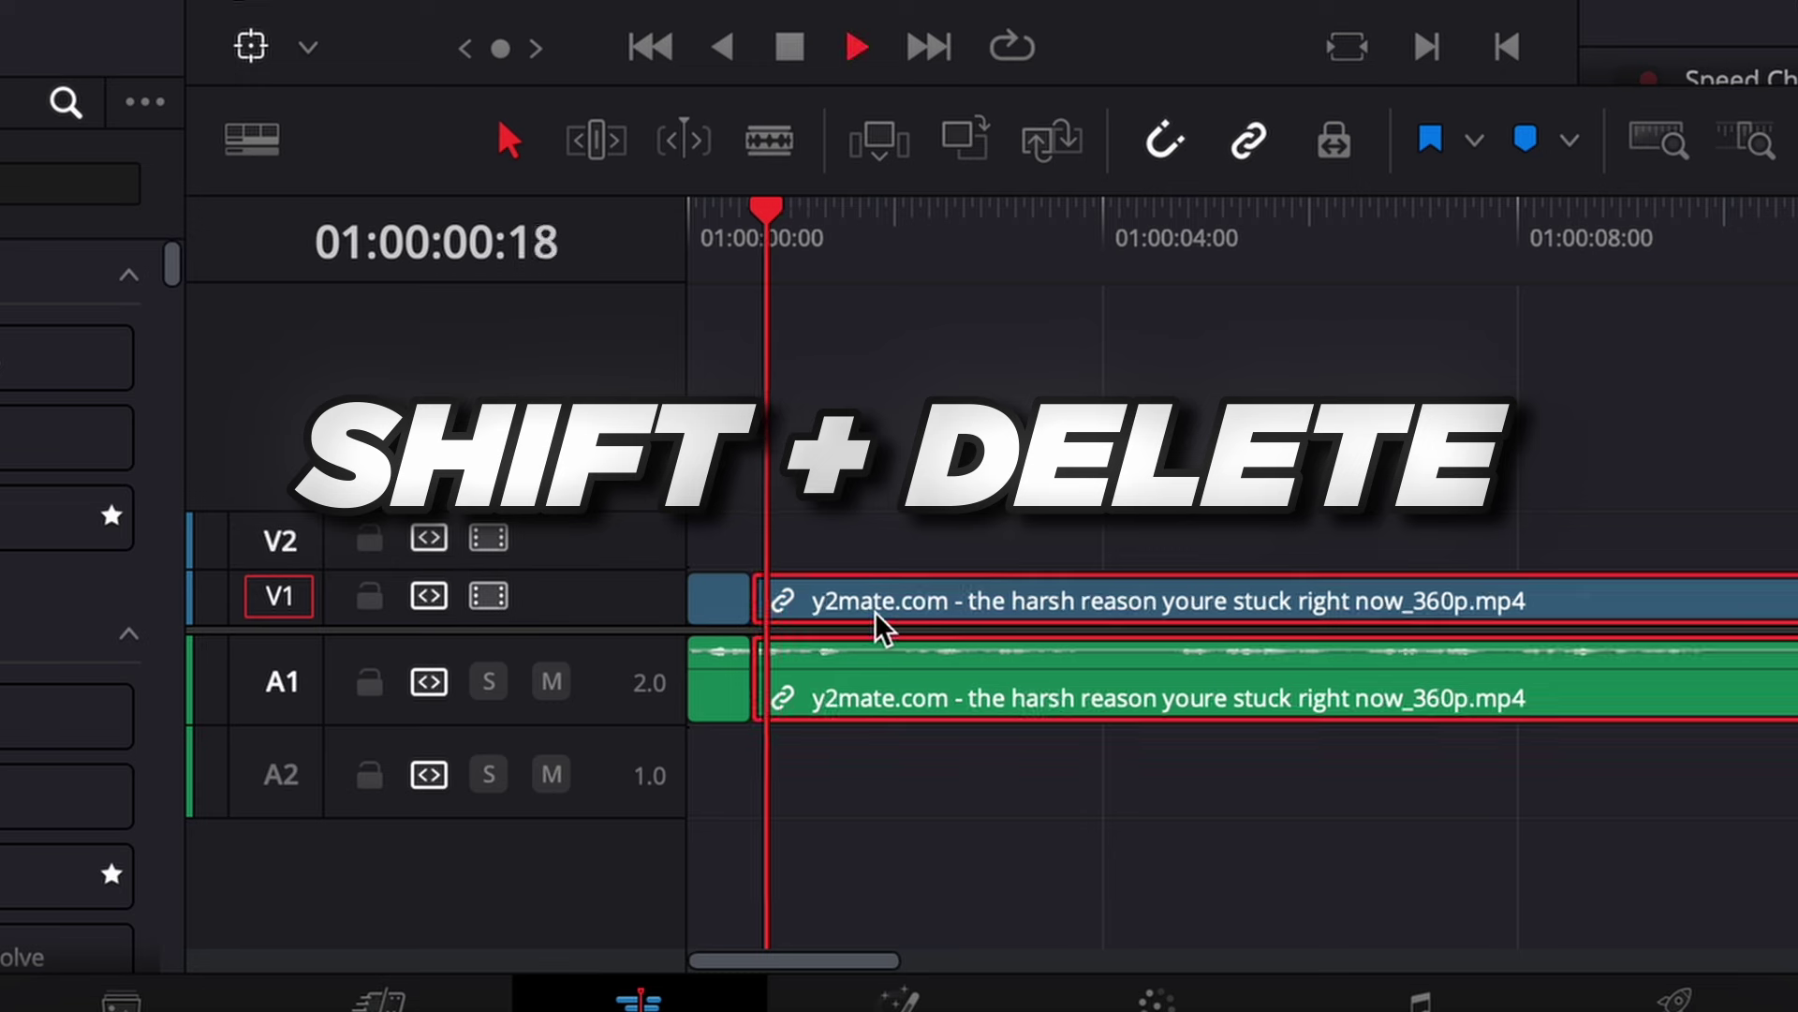
Split the clip around the second pause at about 01:00:01:14 and ripple delete it
key(space)
key(super+b)
key(space)
key(space)
key(Right)
key(Right)
key(super+b)
key(shift+Delete)
key(space)
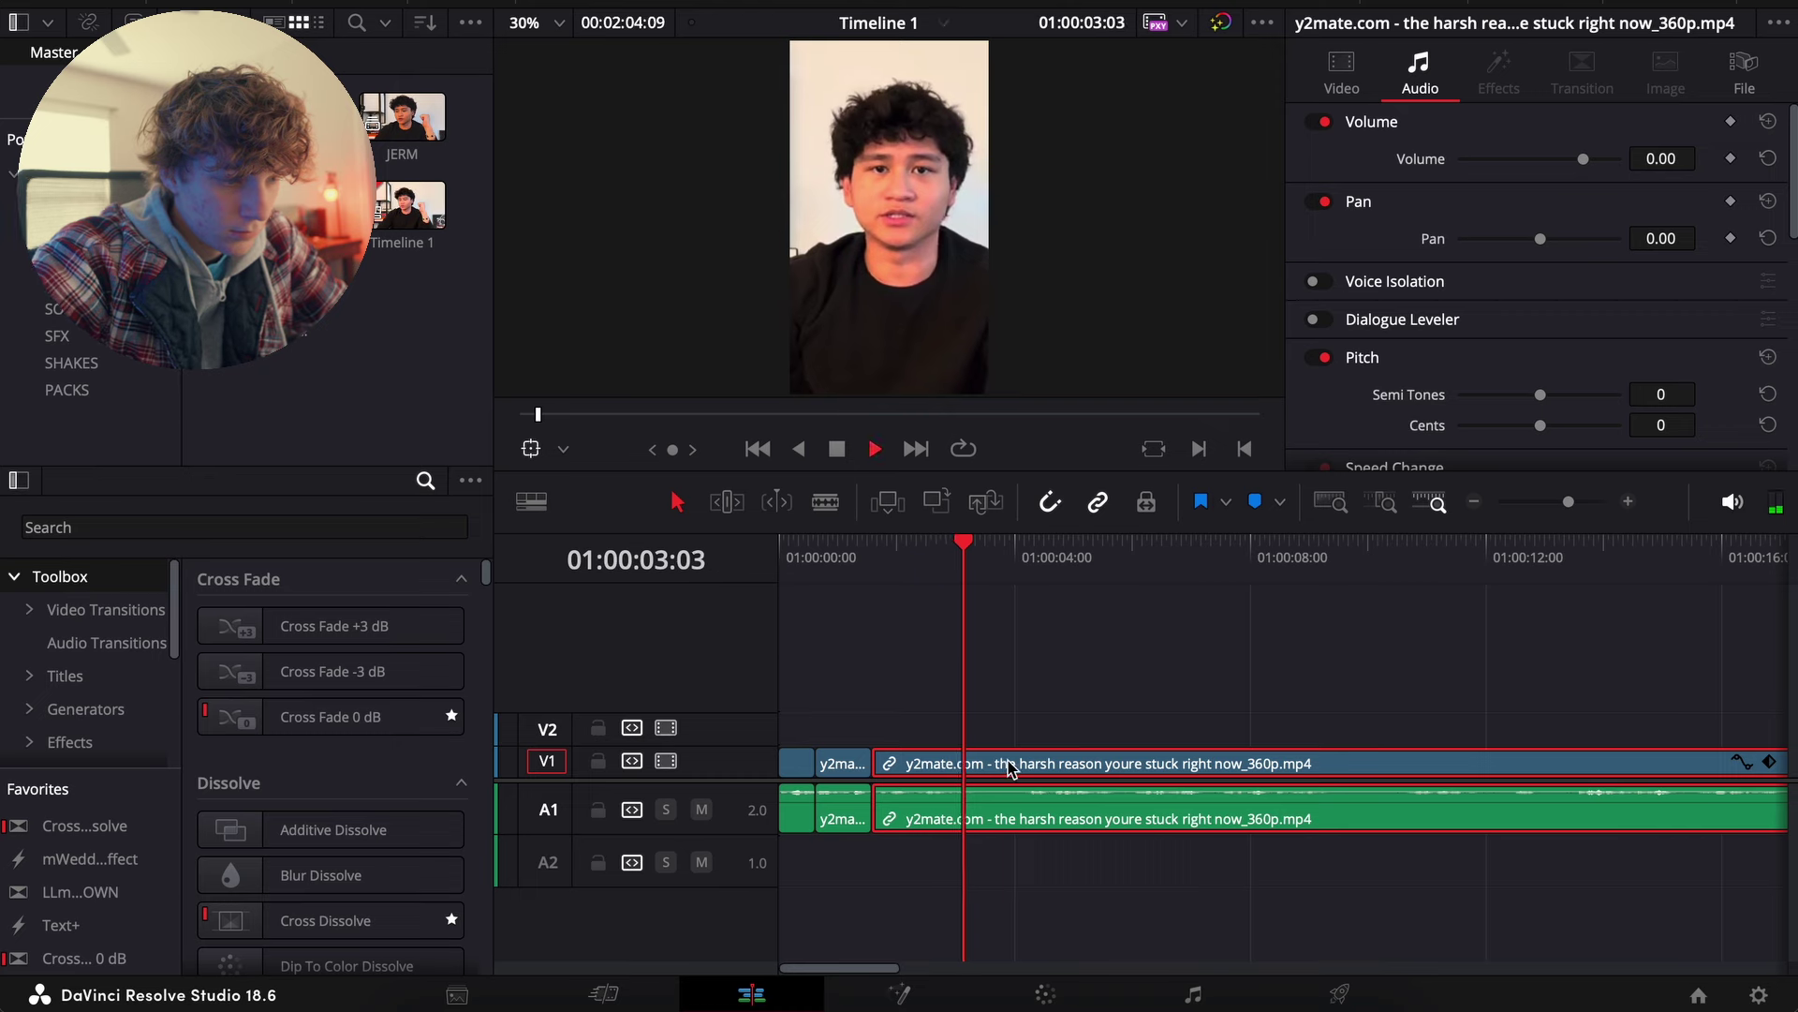
Split the clip at about 01:00:03:05 and ripple trim the start of the following part to drop the pause
key(ctrl+b)
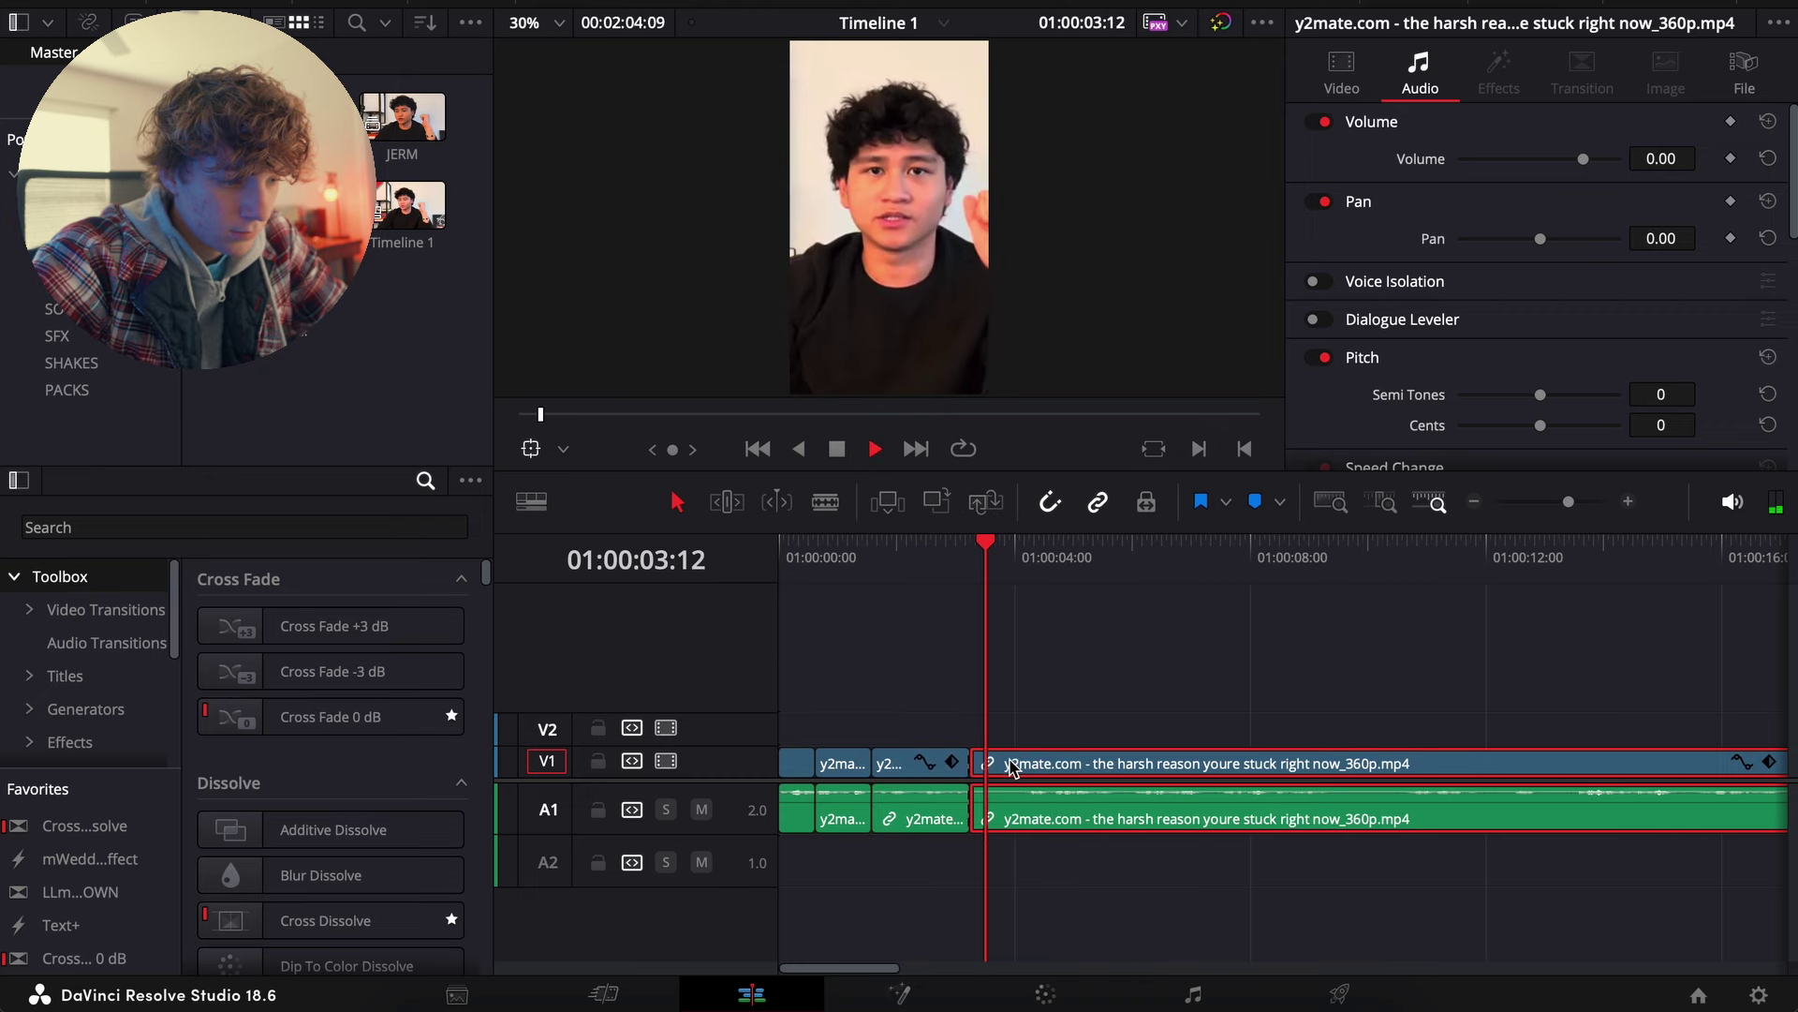
key(space)
key(Right)
key(super+shift+[)
Replay the cut at about 01:00:03:05 to check how the two parts flow together
key(space)
click(1043, 768)
key(space)
click(972, 562)
key(space)
key(space)
key(space)
key(Up)
key(space)
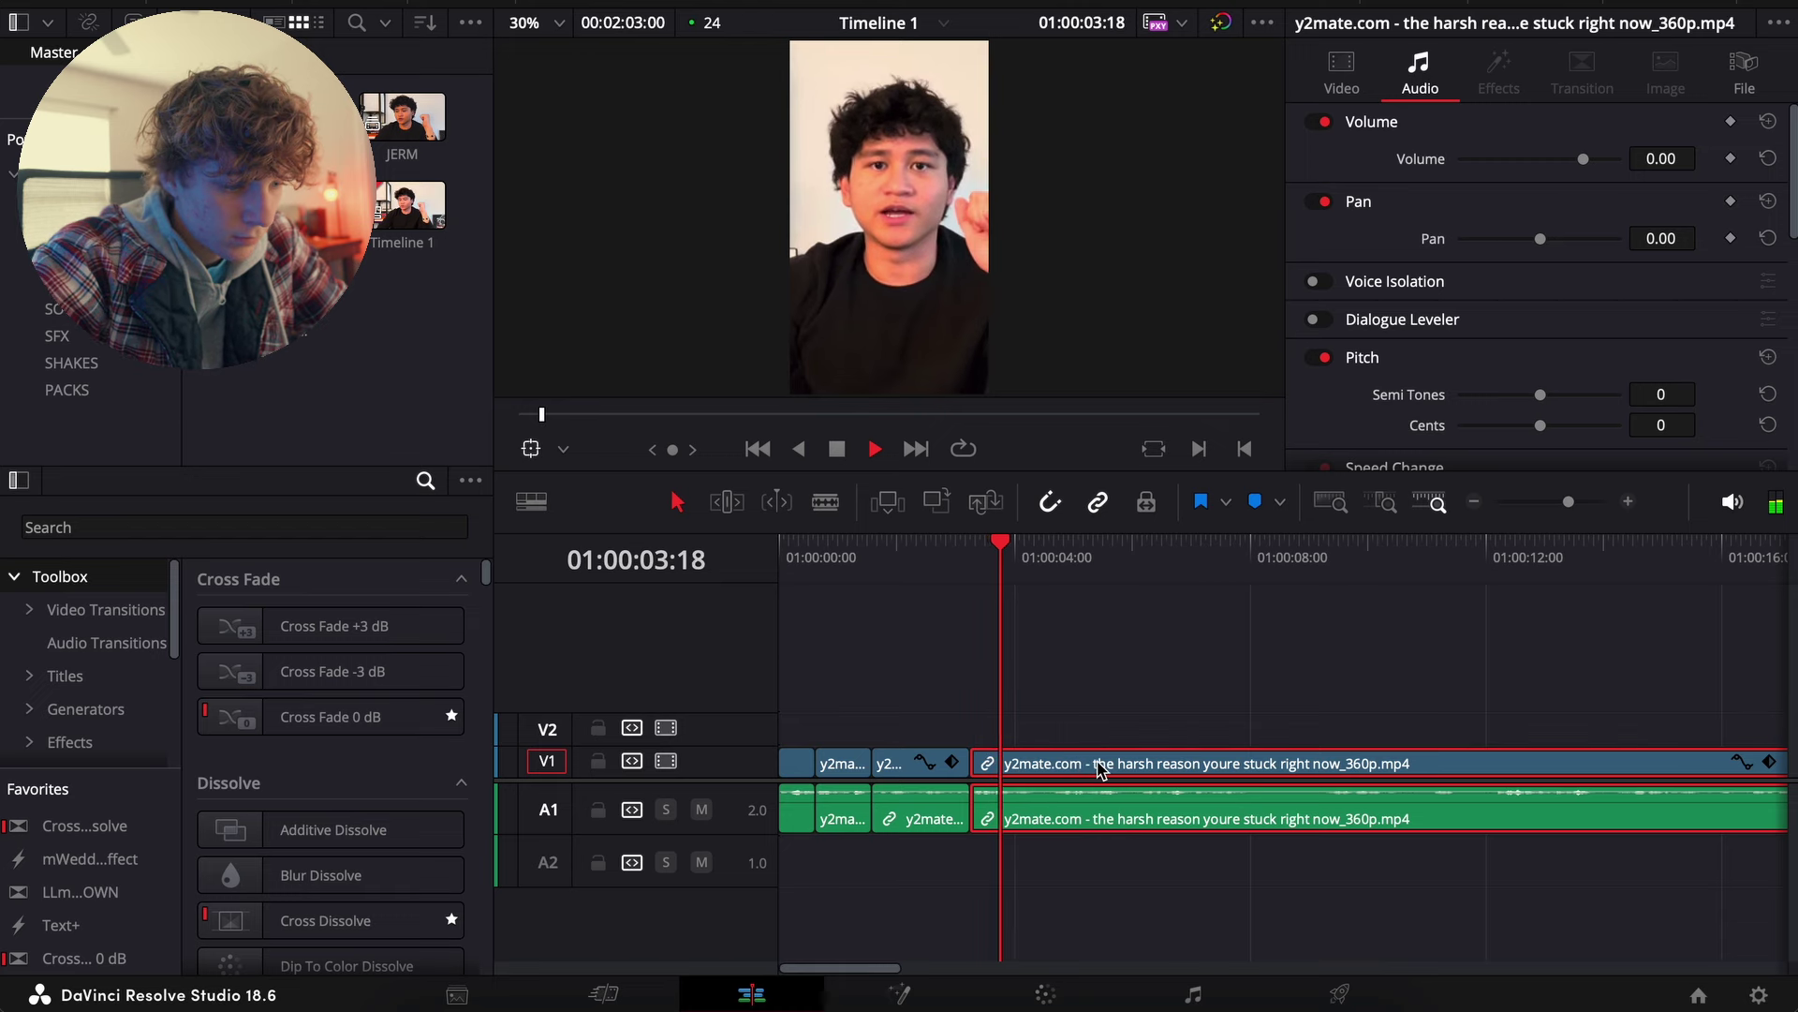
Split the clip around the pause at about 01:00:04:06 and ripple delete the pause
key(Right)
key(ctrl+b)
key(space)
click(1104, 769)
key(space)
key(ctrl+b)
key(Delete)
key(space)
Split the clip at 01:00:05:09, remove the short pause that follows and play back the join
click(1148, 770)
key(space)
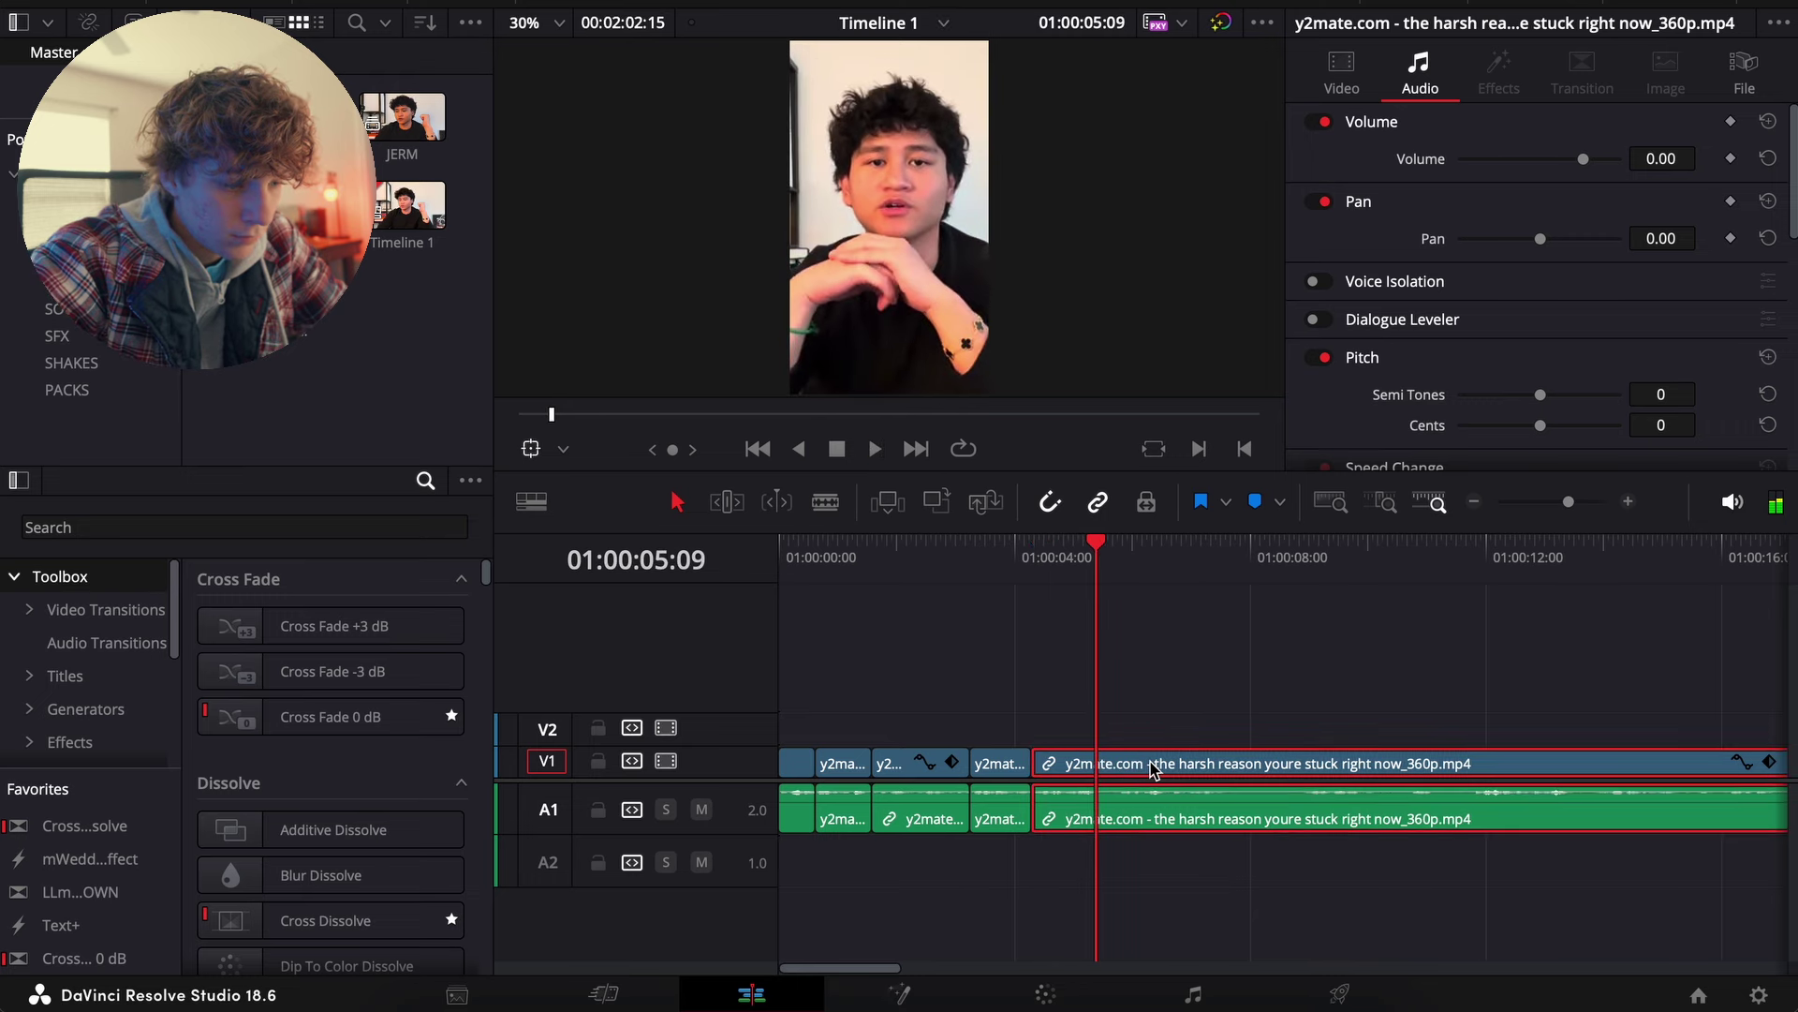
key(ctrl+b)
click(1150, 769)
key(space)
key(space)
key(Up)
key(space)
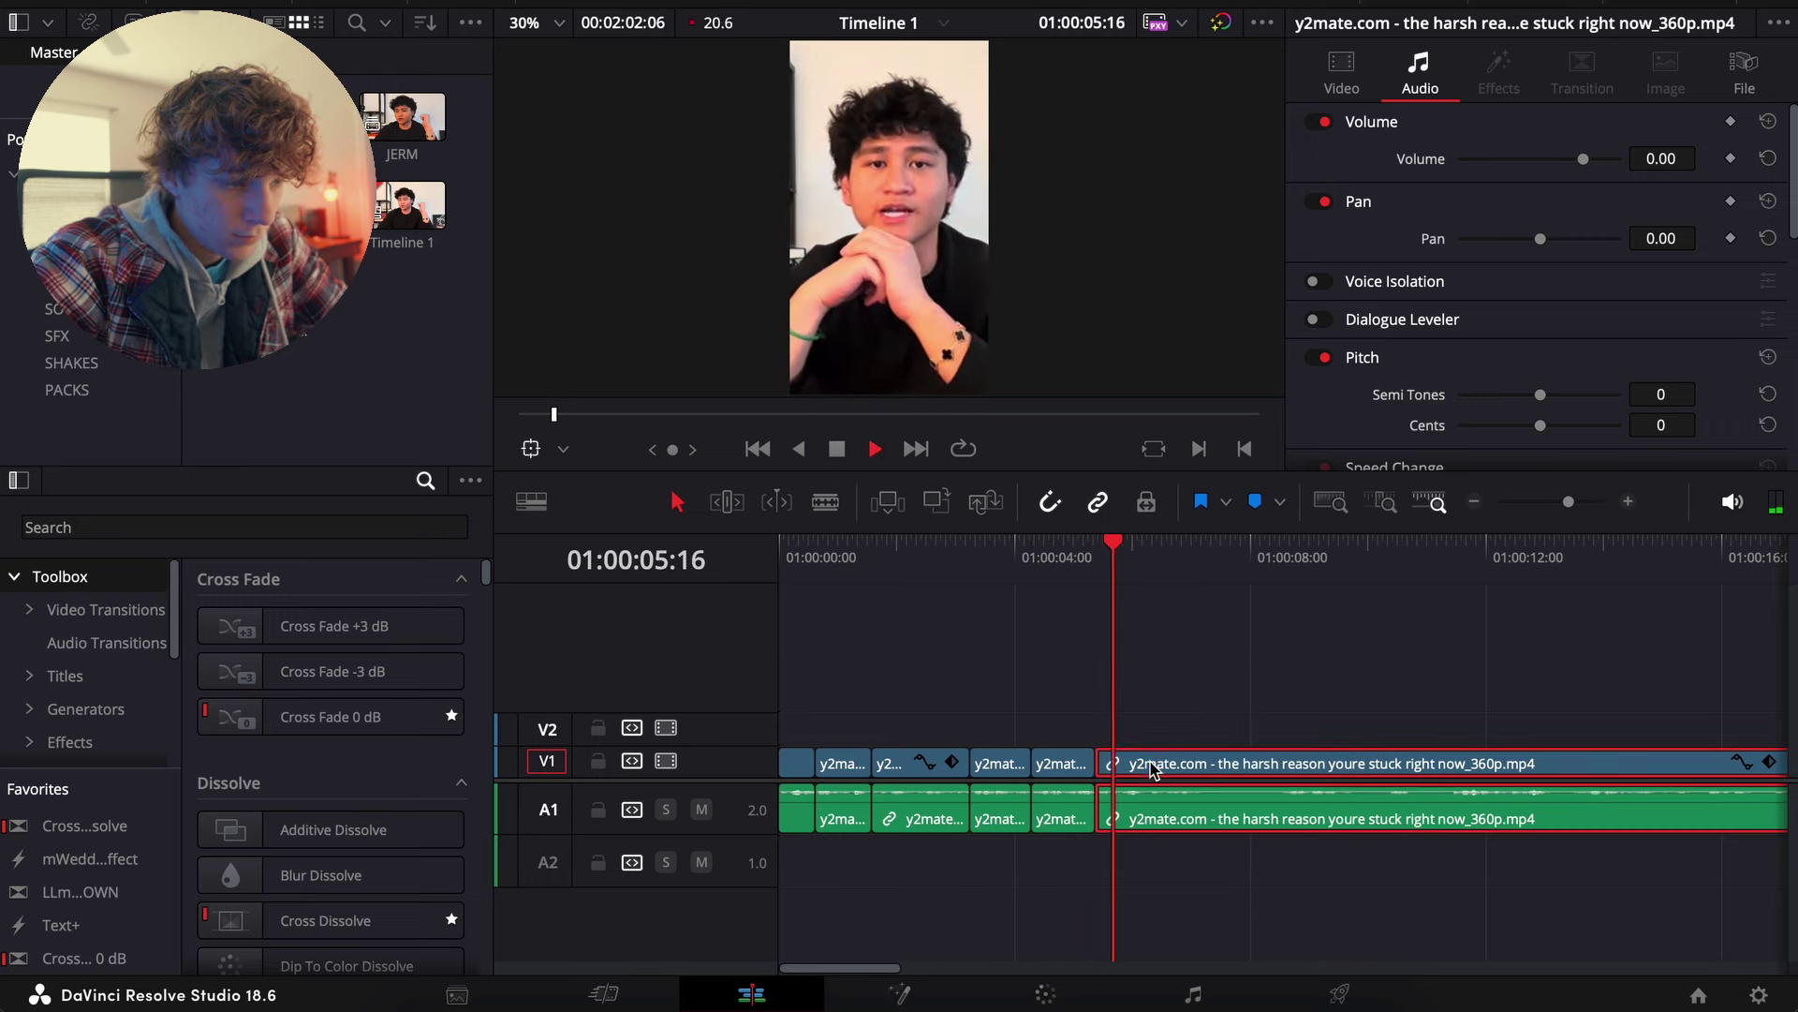
Replay the join at about 01:00:05:09 and cut away the few leftover frames of silence
click(1046, 553)
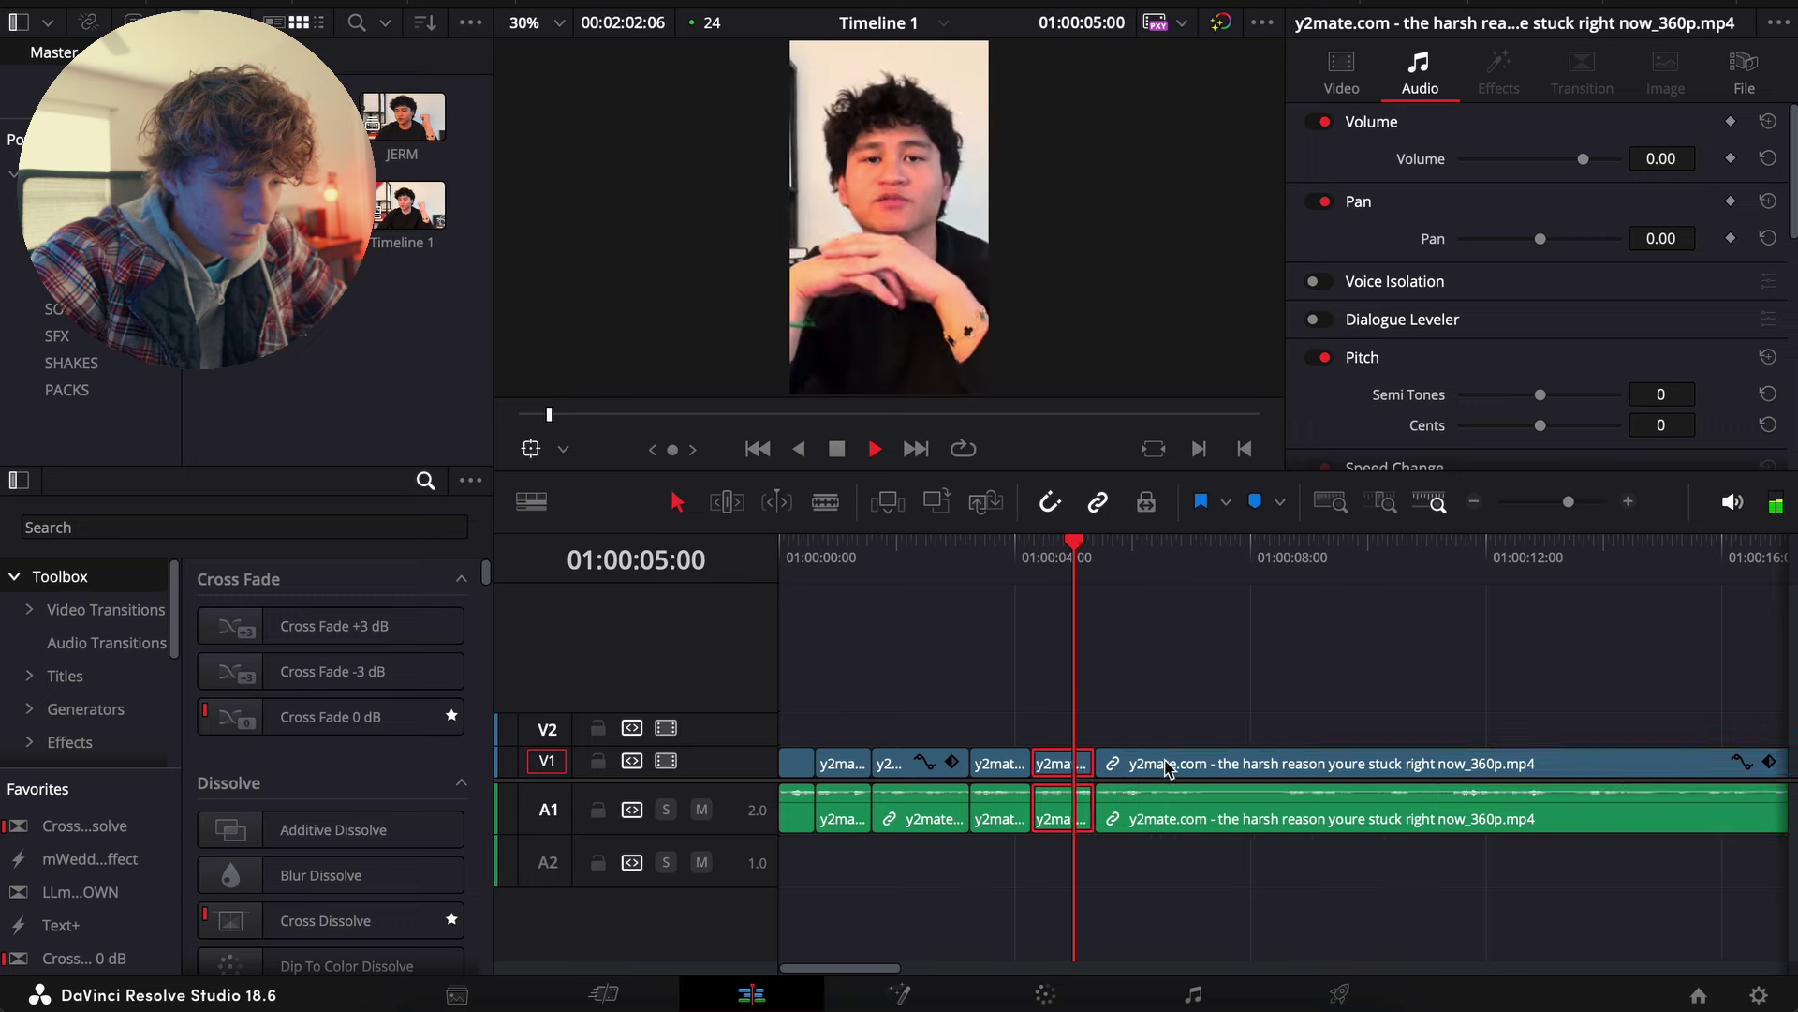
key(space)
key(ctrl+b)
key(Delete)
click(1056, 555)
key(space)
Split the clip at 01:00:05:23 and cut it again at the next break in the speech
click(1185, 769)
key(space)
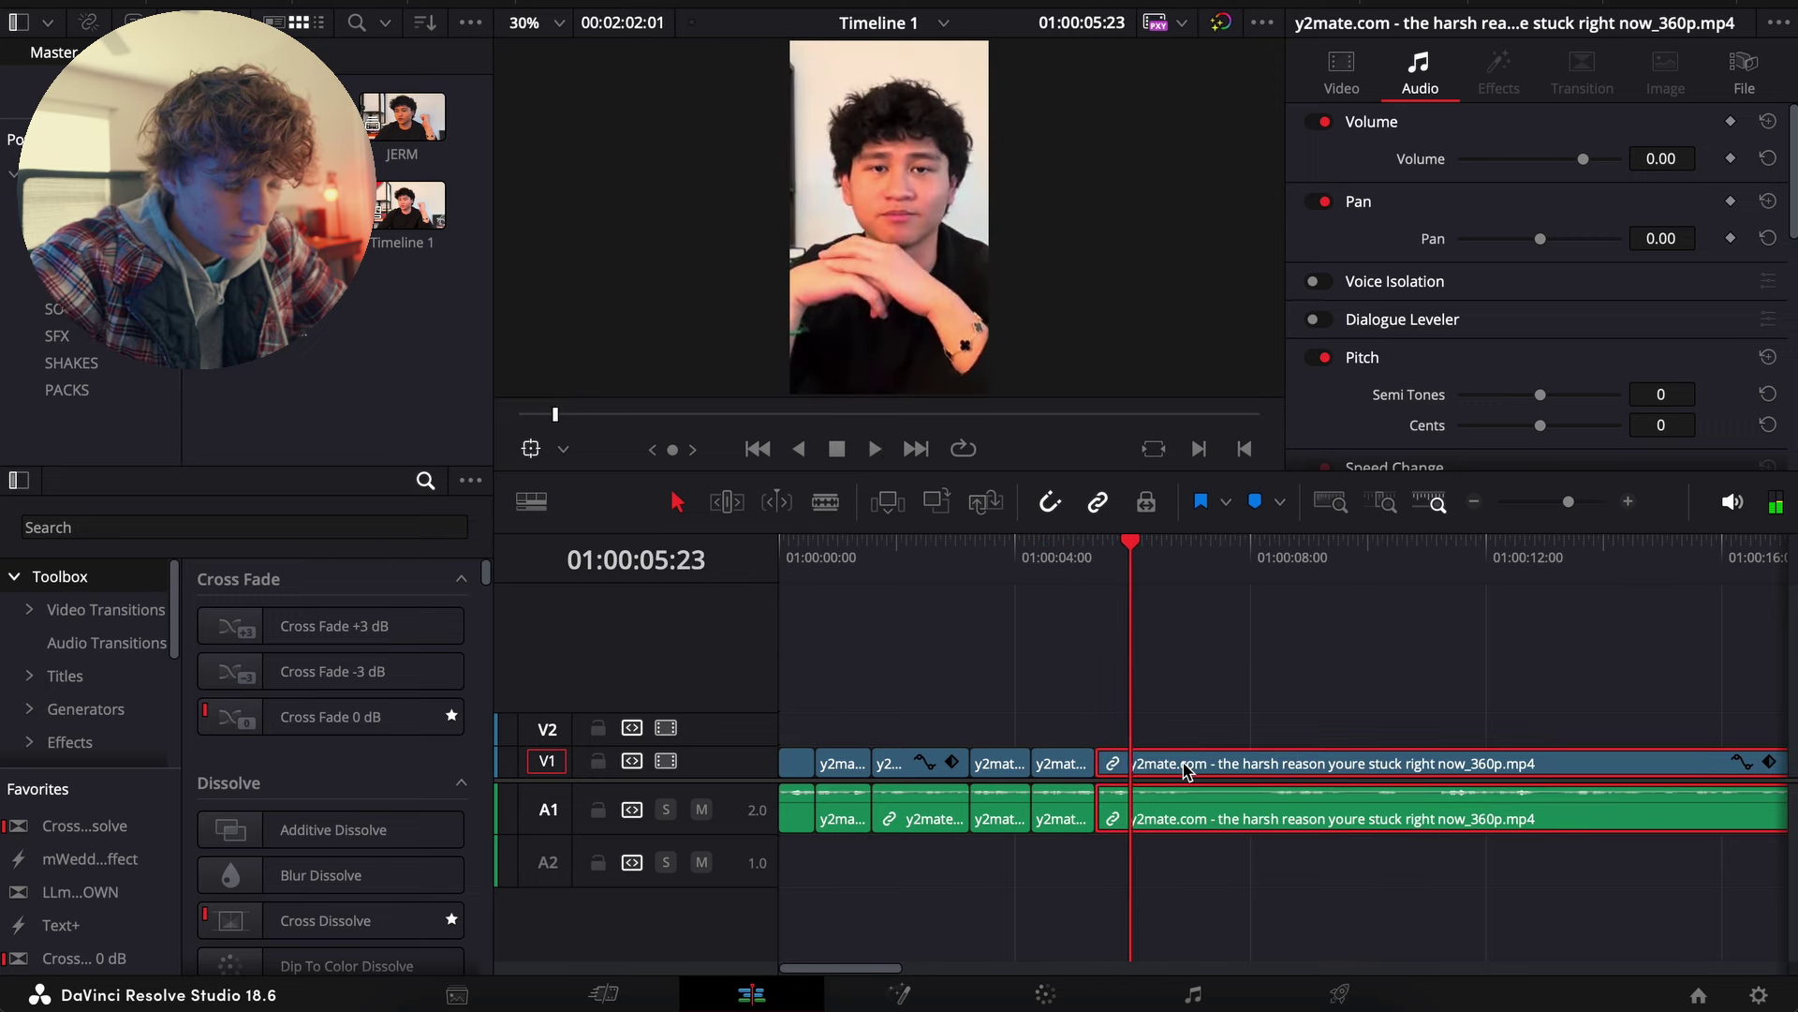
key(ctrl+b)
key(space)
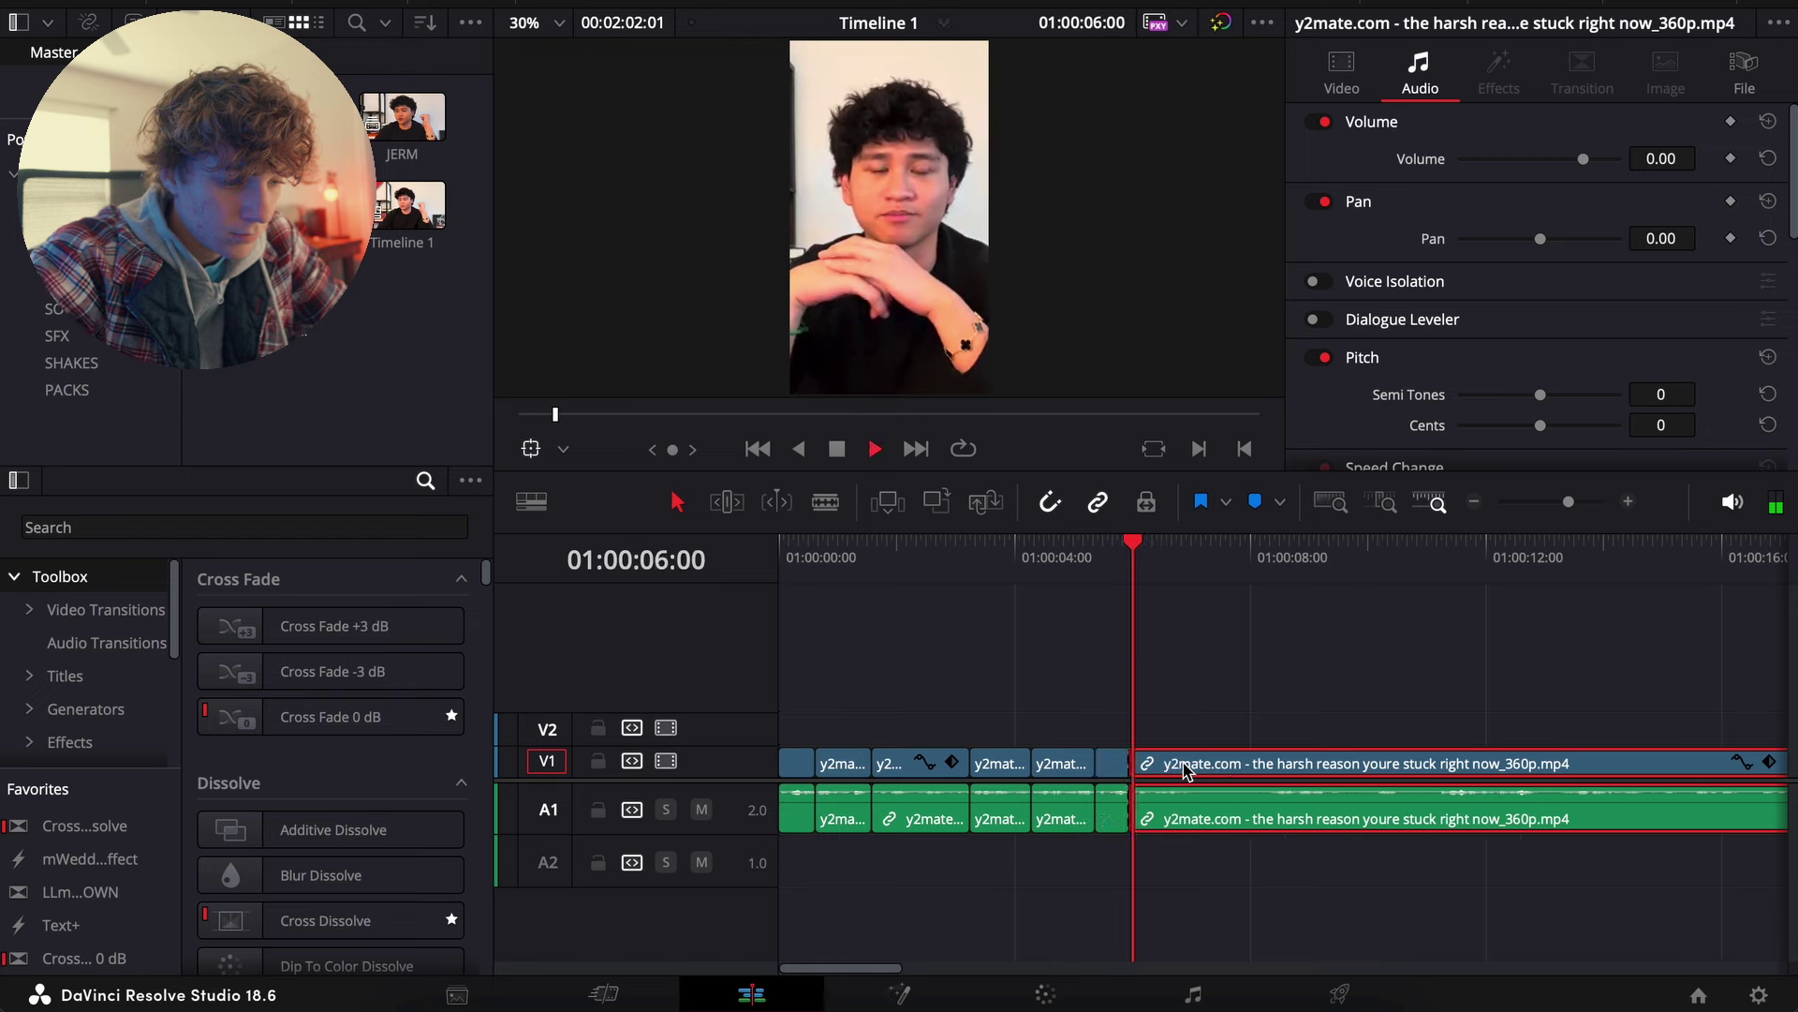
click(1140, 552)
key(space)
key(ctrl+b)
key(space)
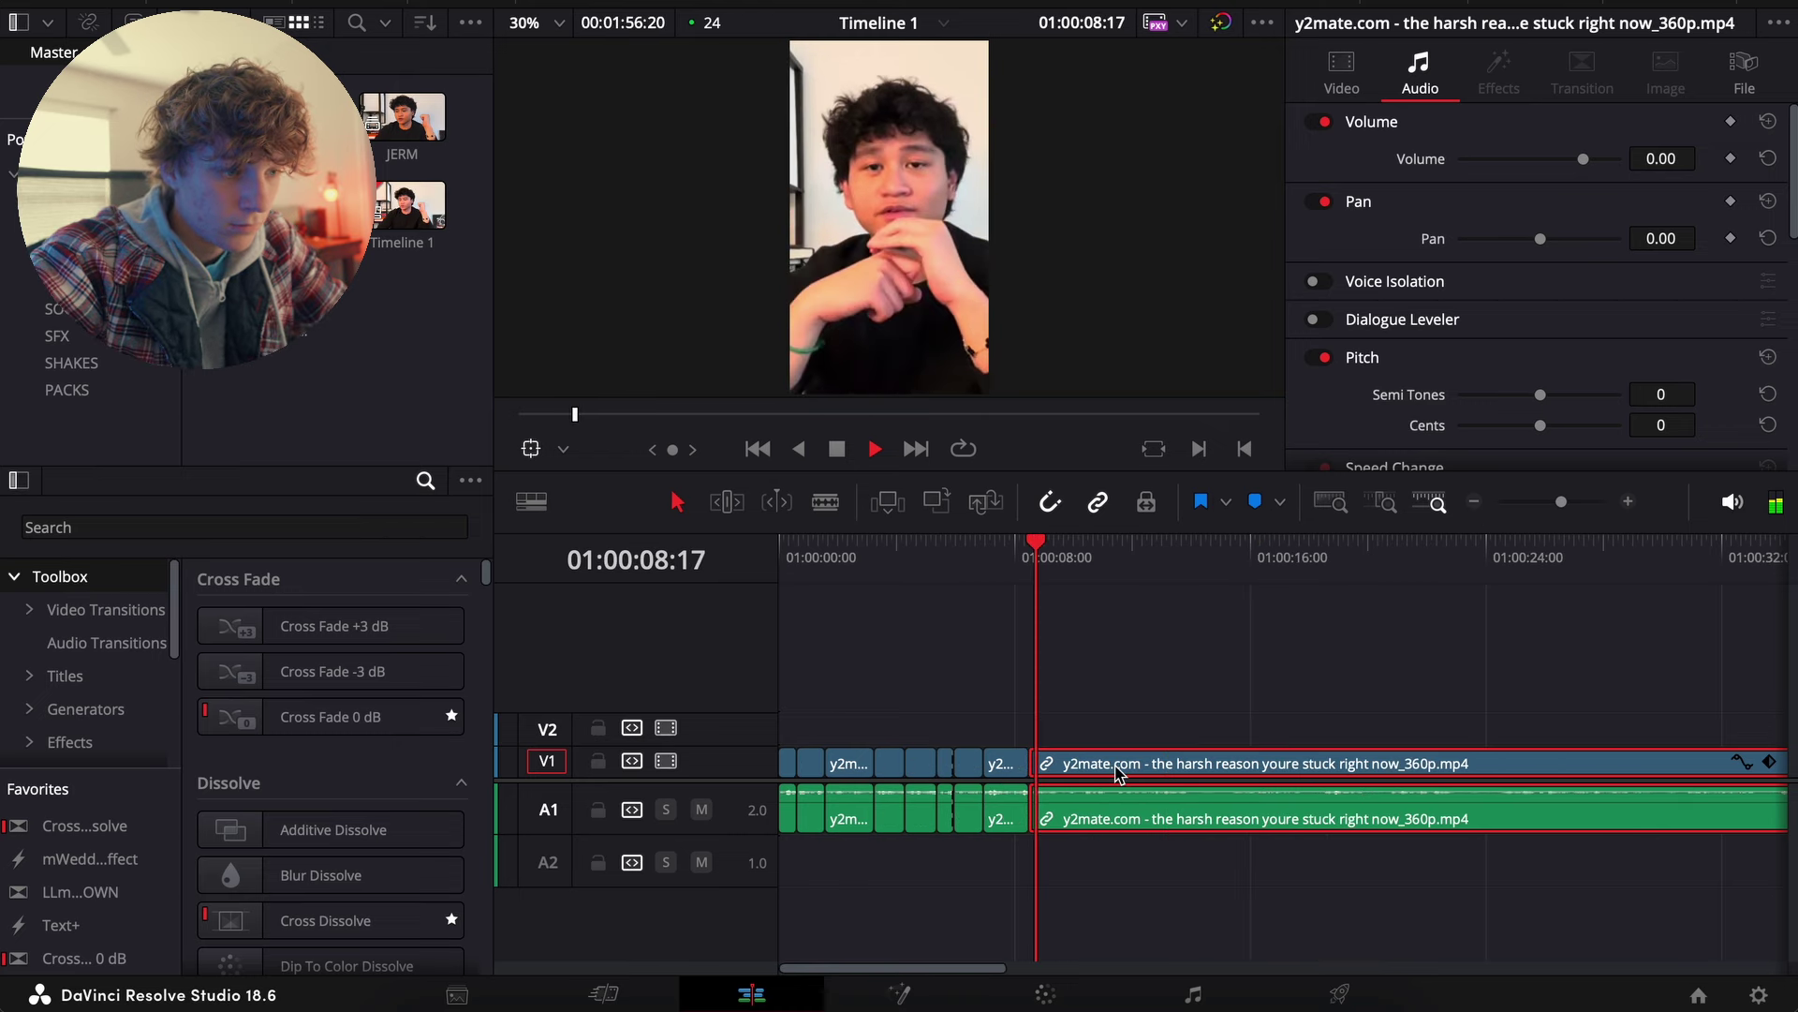
Split the clip at about 01:00:09:11 and ripple trim about nine seconds from the start of the following part
key(ctrl+b)
key(space)
key(space)
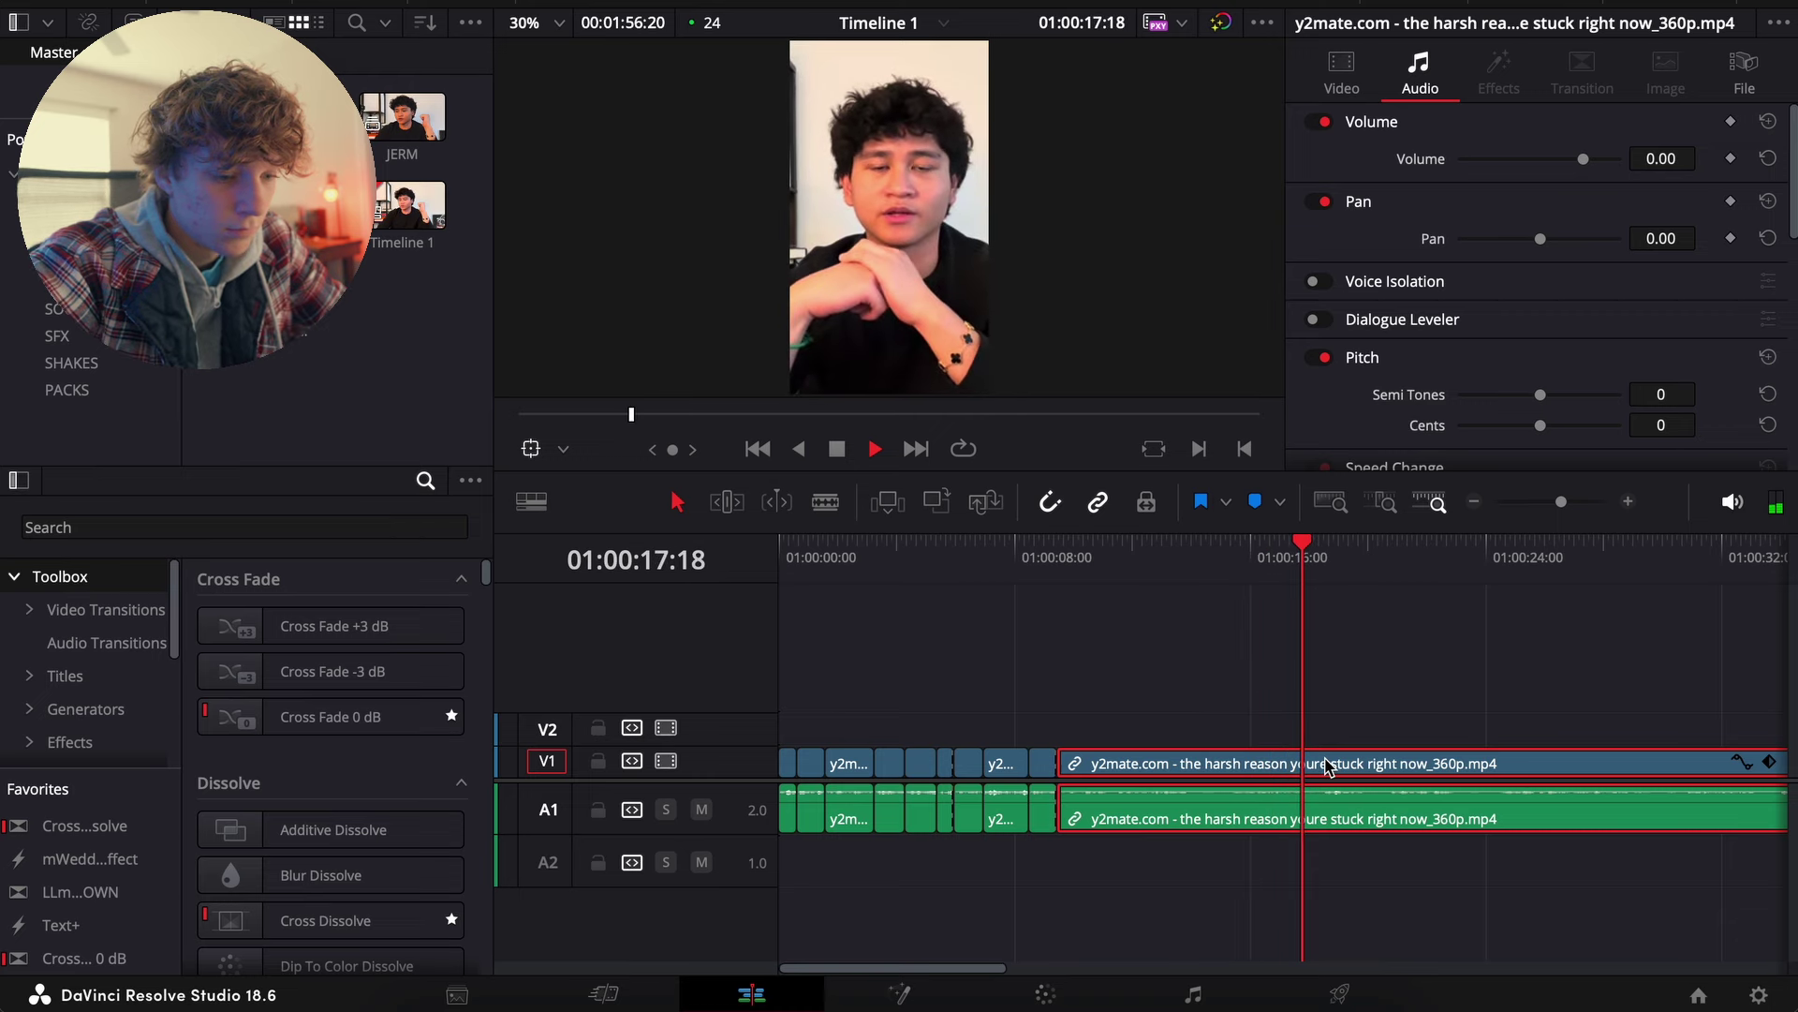
key(space)
key(Left)
key(Left)
key(Left)
key(ctrl+shift+bracketleft)
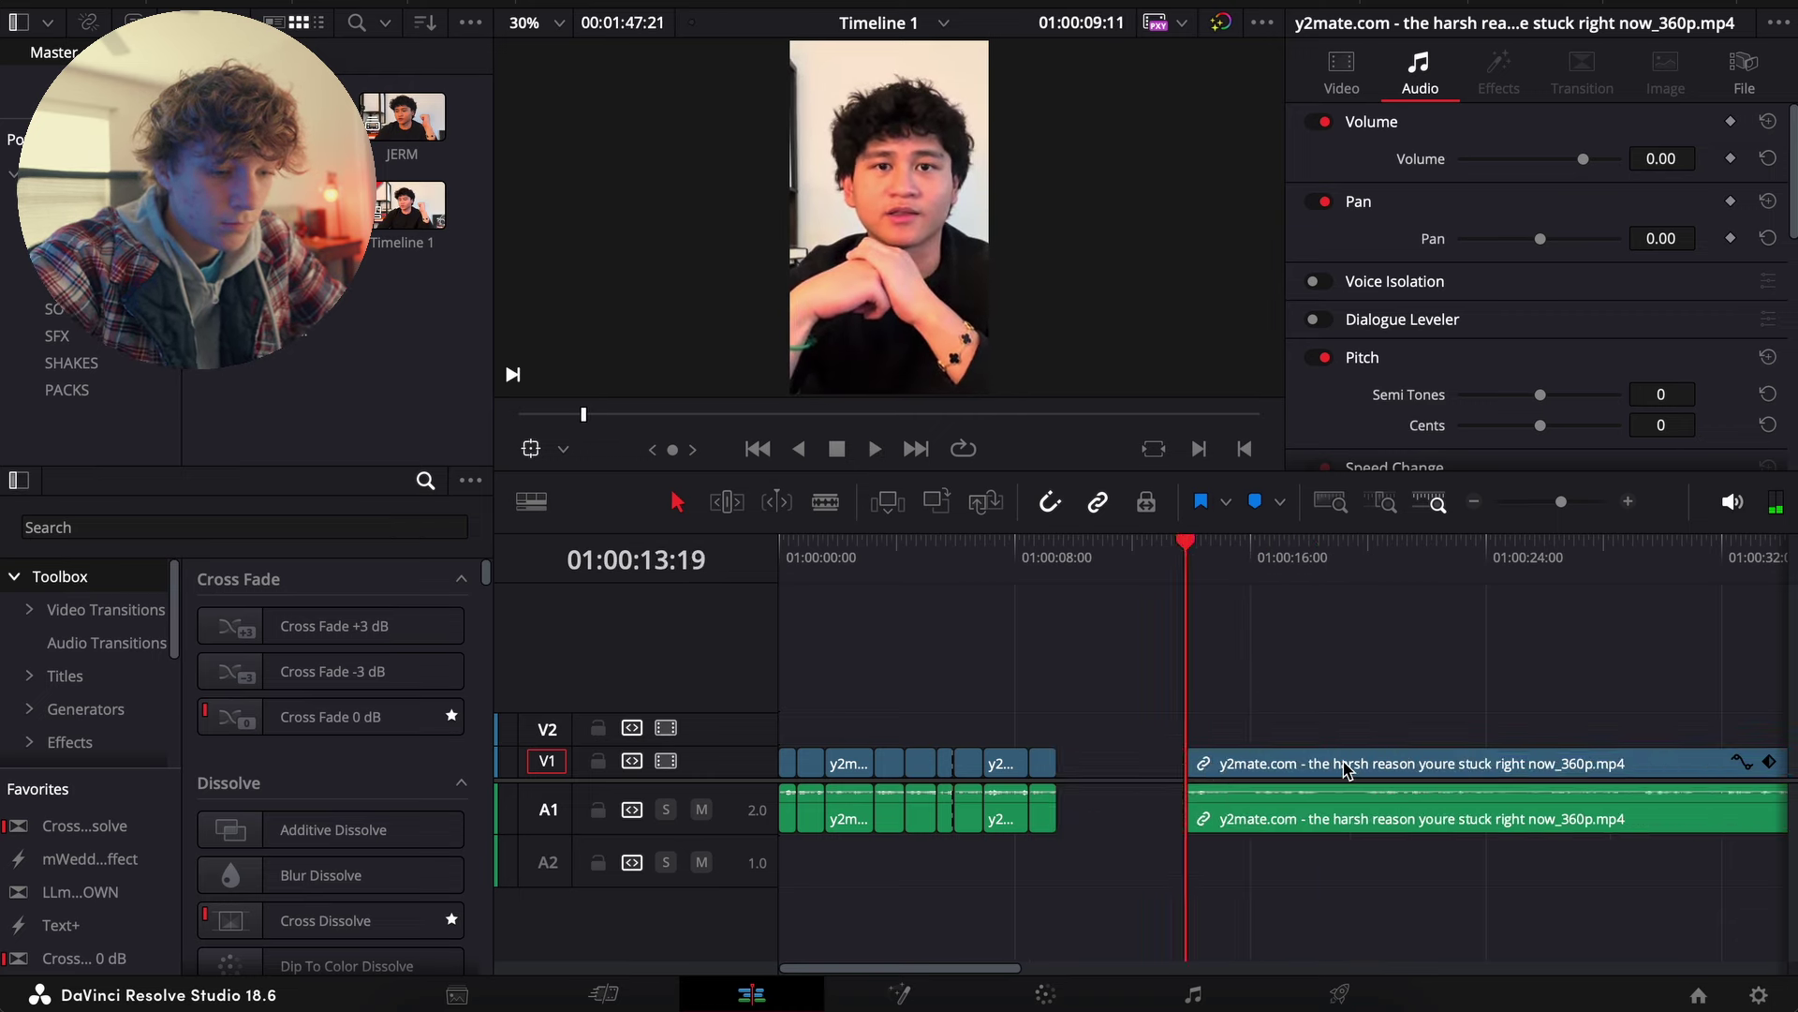
Split the clip at 01:00:10:21 and again after the pause, and delete the pause
key(space)
key(l)
key(ctrl+b)
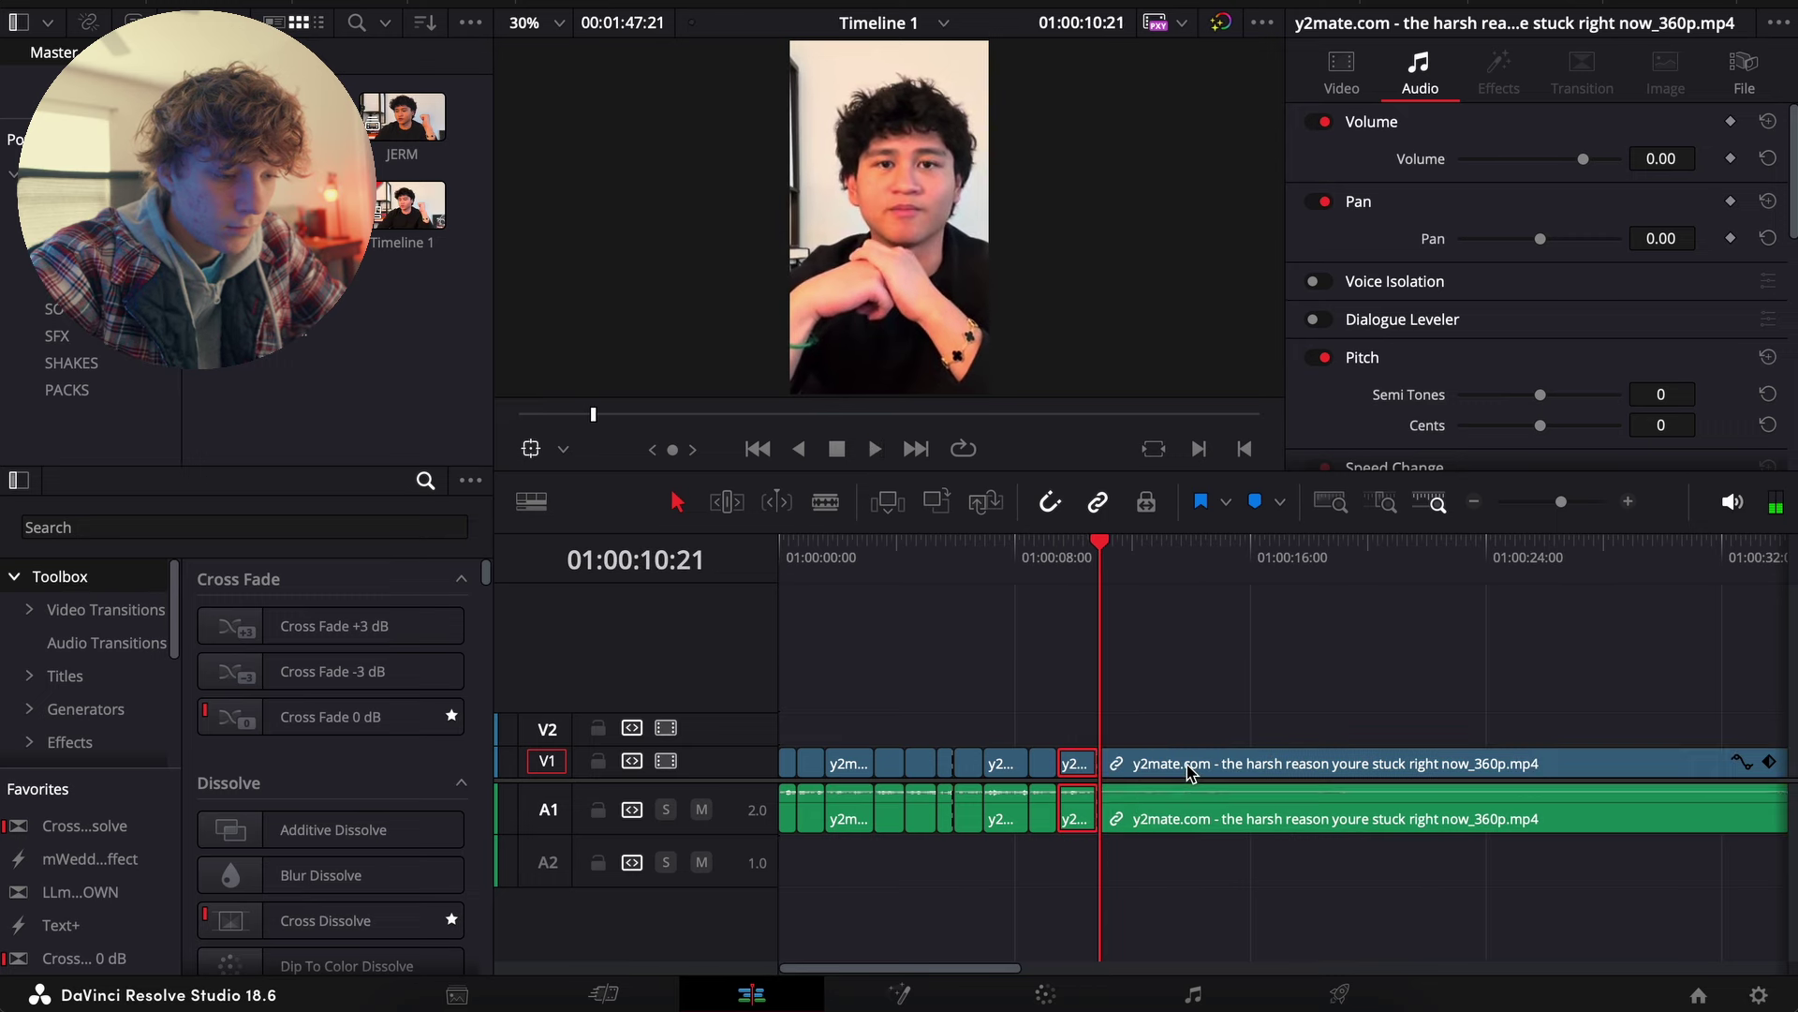
key(space)
key(ctrl+b)
key(Delete)
Play on to the next pause in the speech and split the clip there
key(space)
key(k)
key(l)
key(ctrl+b)
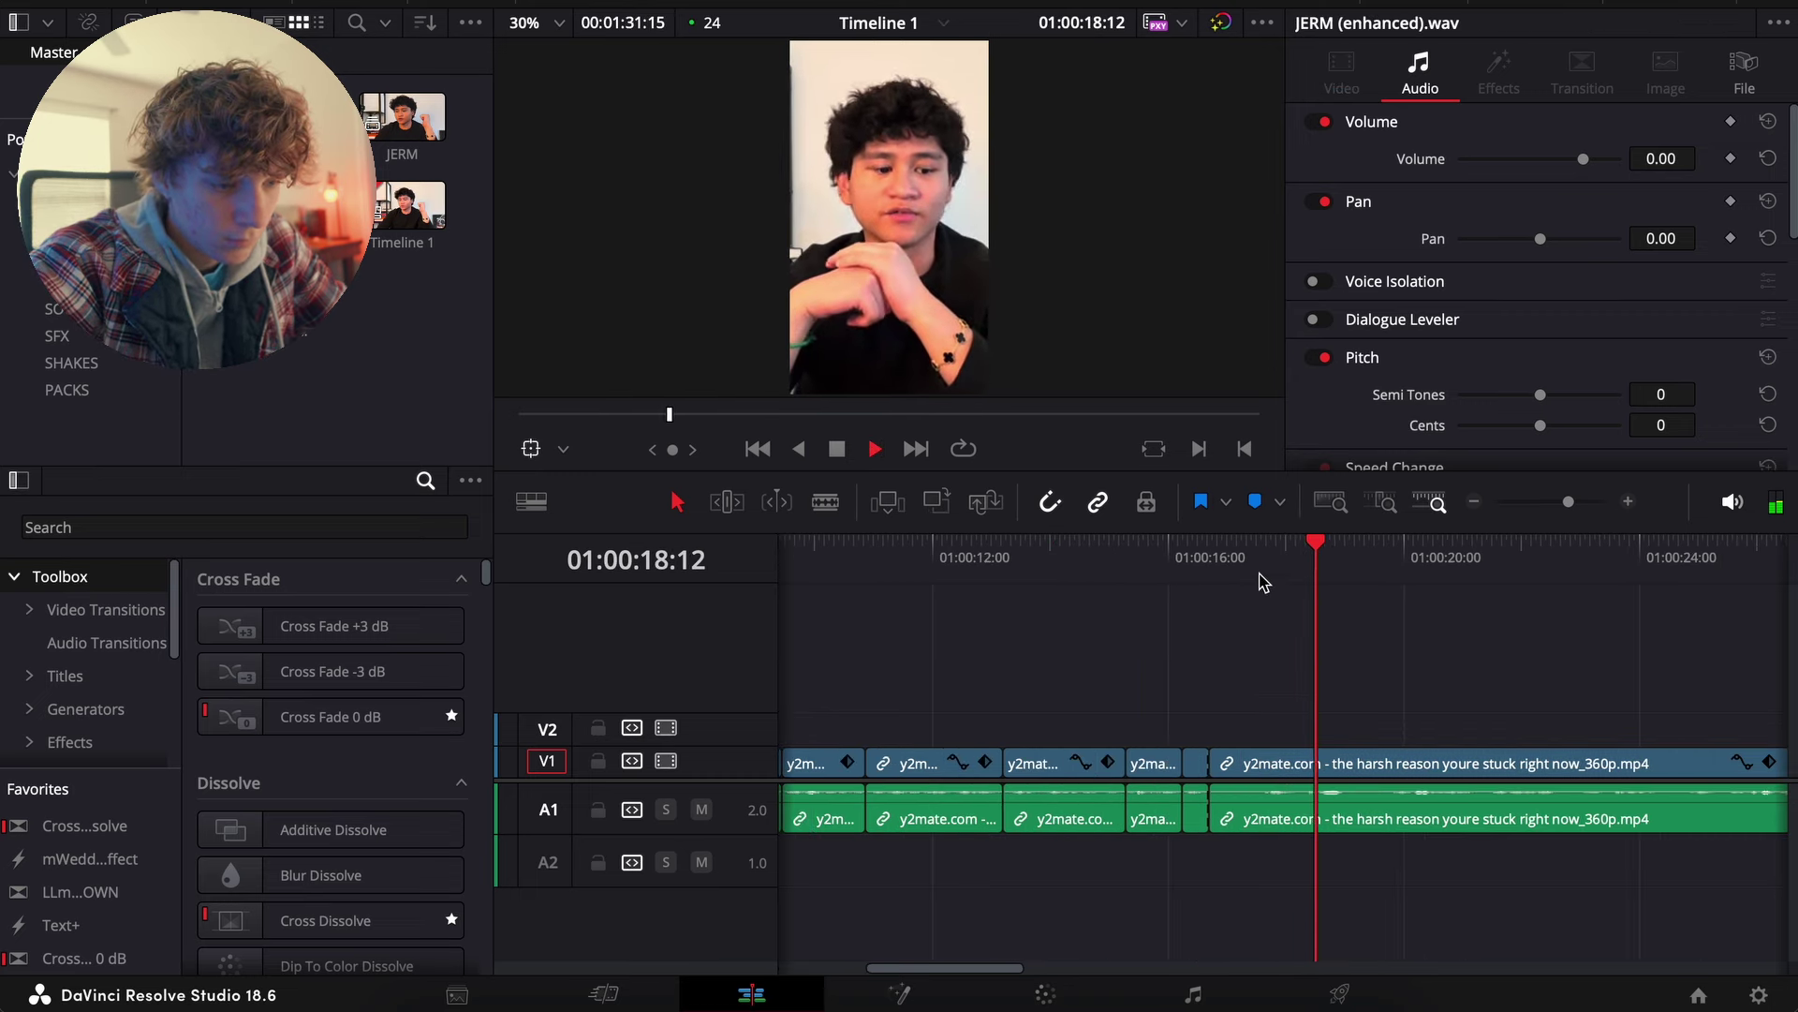
Ripple trim the silence from the start of the long remaining clip at about 01:00:16:16 and replay it
click(1261, 564)
click(1350, 770)
key(ctrl+shift+[)
key(space)
key(space)
Split the clip around the pause at about 01:00:17:02 and delete the pause
key(ctrl+b)
key(space)
key(space)
key(Right)
key(ctrl+b)
key(BackSpace)
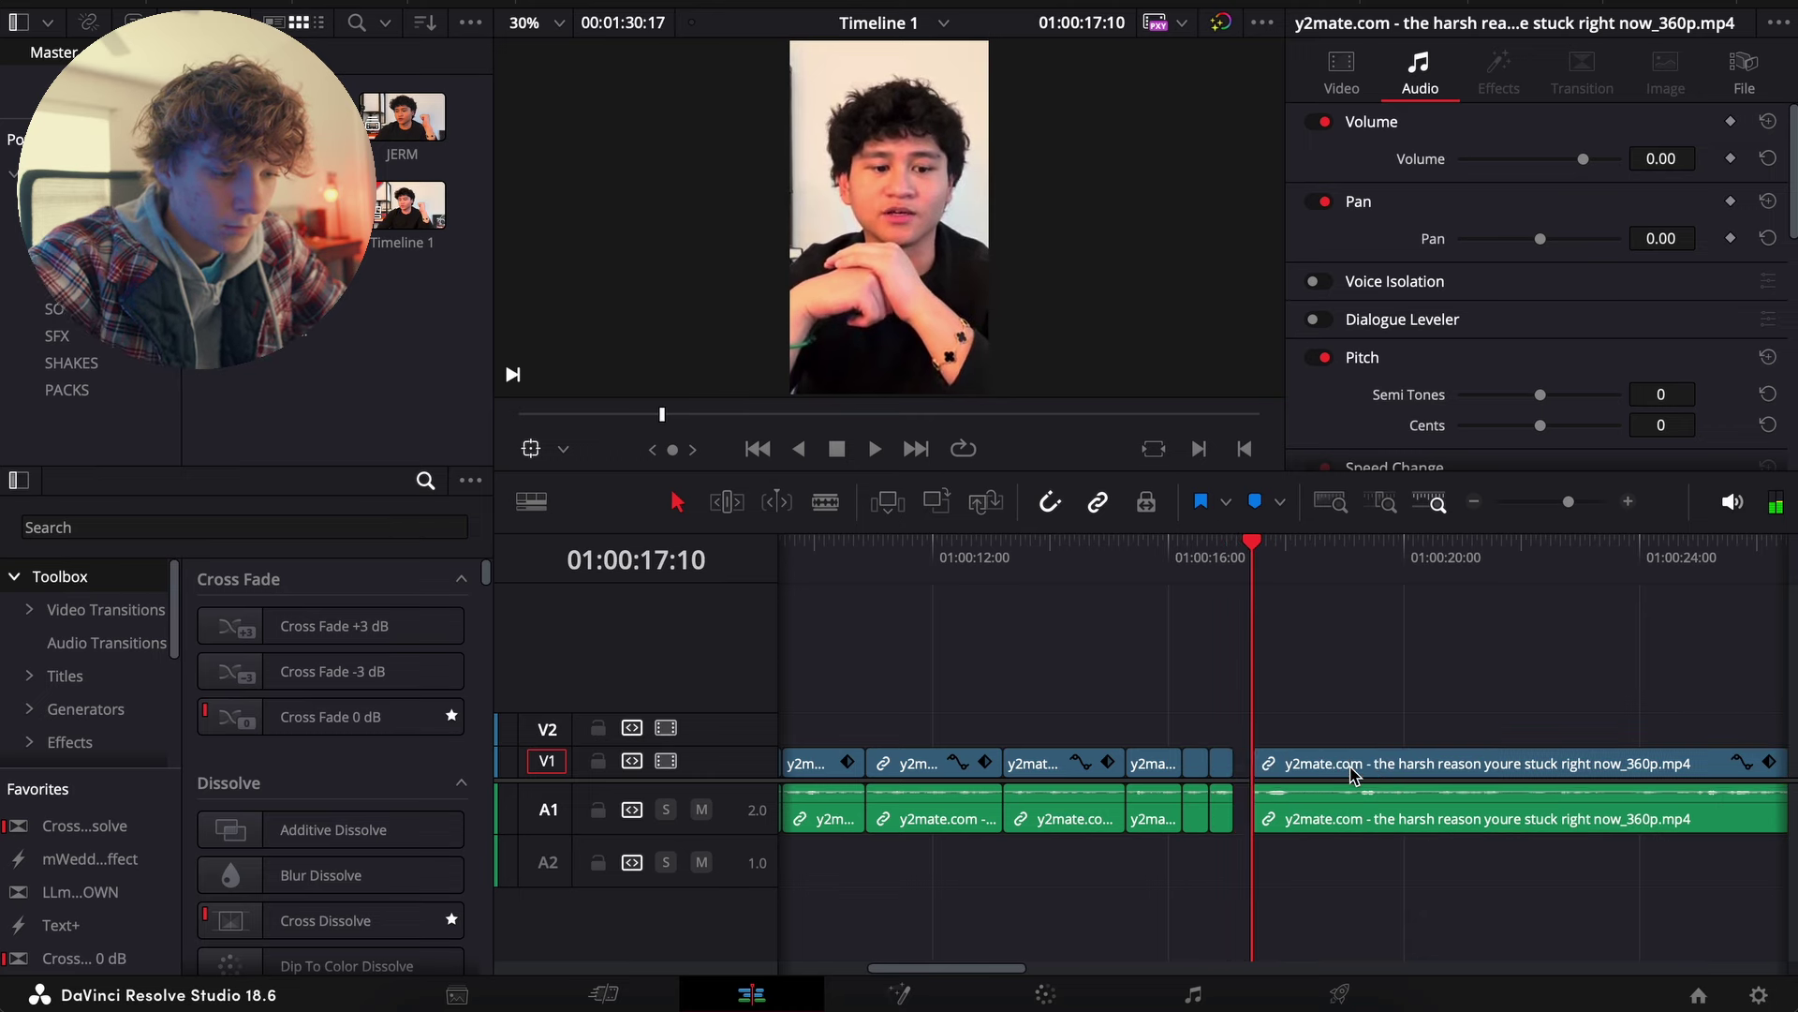
Close the gap before the long remaining clip at about 01:00:17 and replay across the join
key(space)
drag(1350, 768, 1320, 768)
click(1234, 549)
key(space)
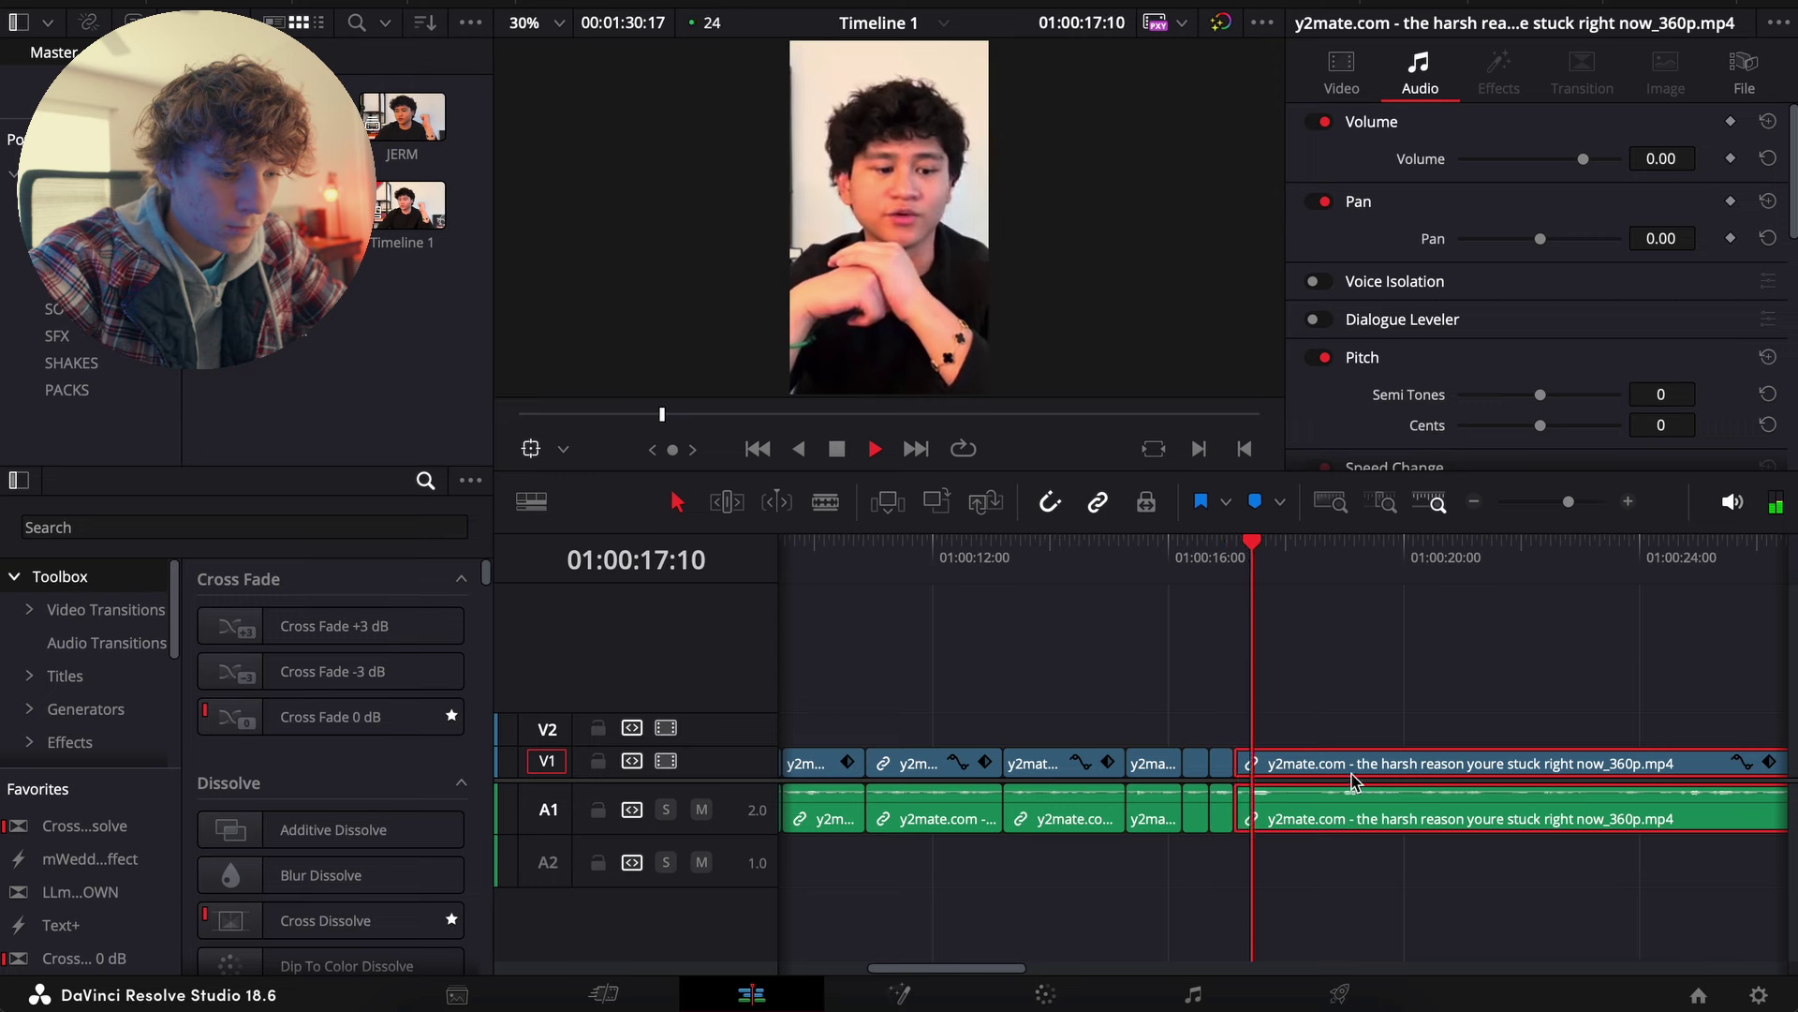
Split the long clip at the pause shortly after 01:00:17:10 and ripple trim the silence from the start of the remaining part
key(space)
key(super+b)
key(space)
key(space)
key(super+shift+[)
key(space)
key(space)
Replay the new cut and ripple trim the leftover silence from the start of the remaining long clip
click(1269, 546)
key(space)
key(space)
key(Right)
key(super+shift+[)
key(space)
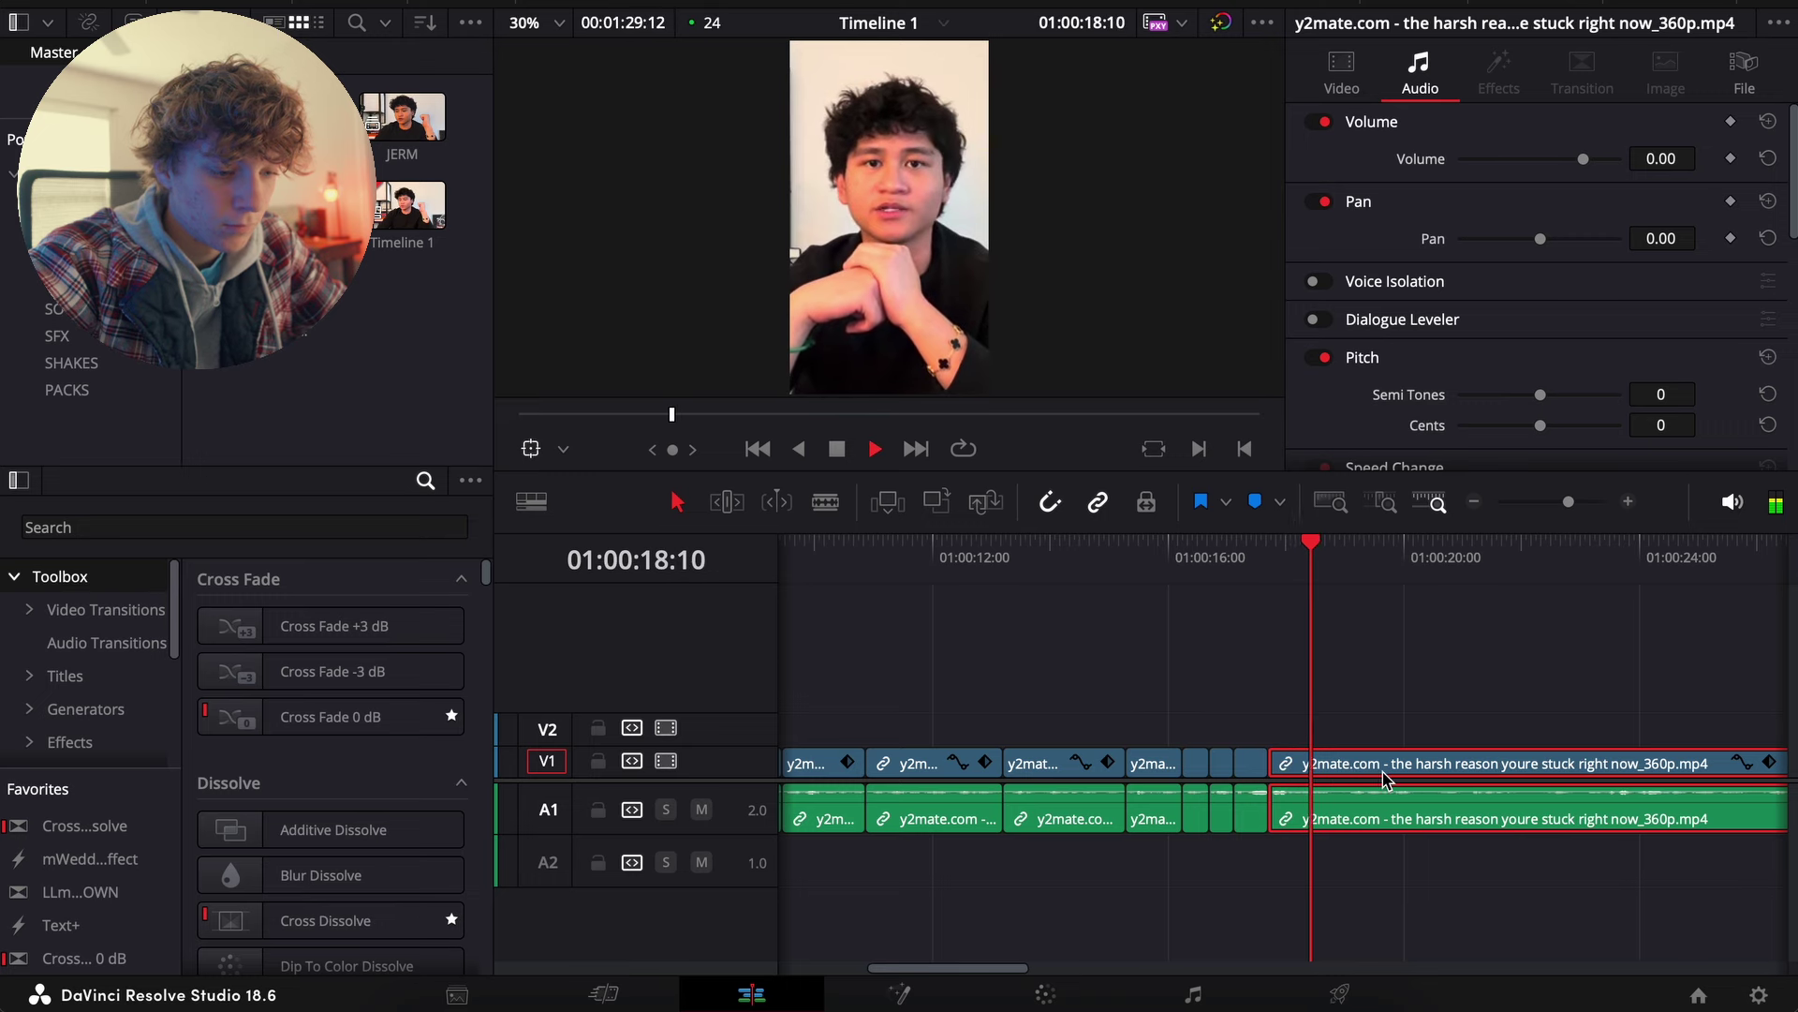
Split the clip at the pause just after 01:00:18:10, step back a few frames from the speech, and ripple trim the silence
key(ctrl+b)
key(space)
key(Left)
key(Left)
key(Left)
key(ctrl+shift+[)
Play on to the following pause, split the clip there and ripple trim the silence after the split
key(space)
key(ctrl+b)
key(space)
key(ctrl+shift+[)
Split the clip at 01:00:21:09 and delete everything after that point
key(space)
key(space)
key(ctrl+b)
key(ctrl+minus)
key(ctrl+minus)
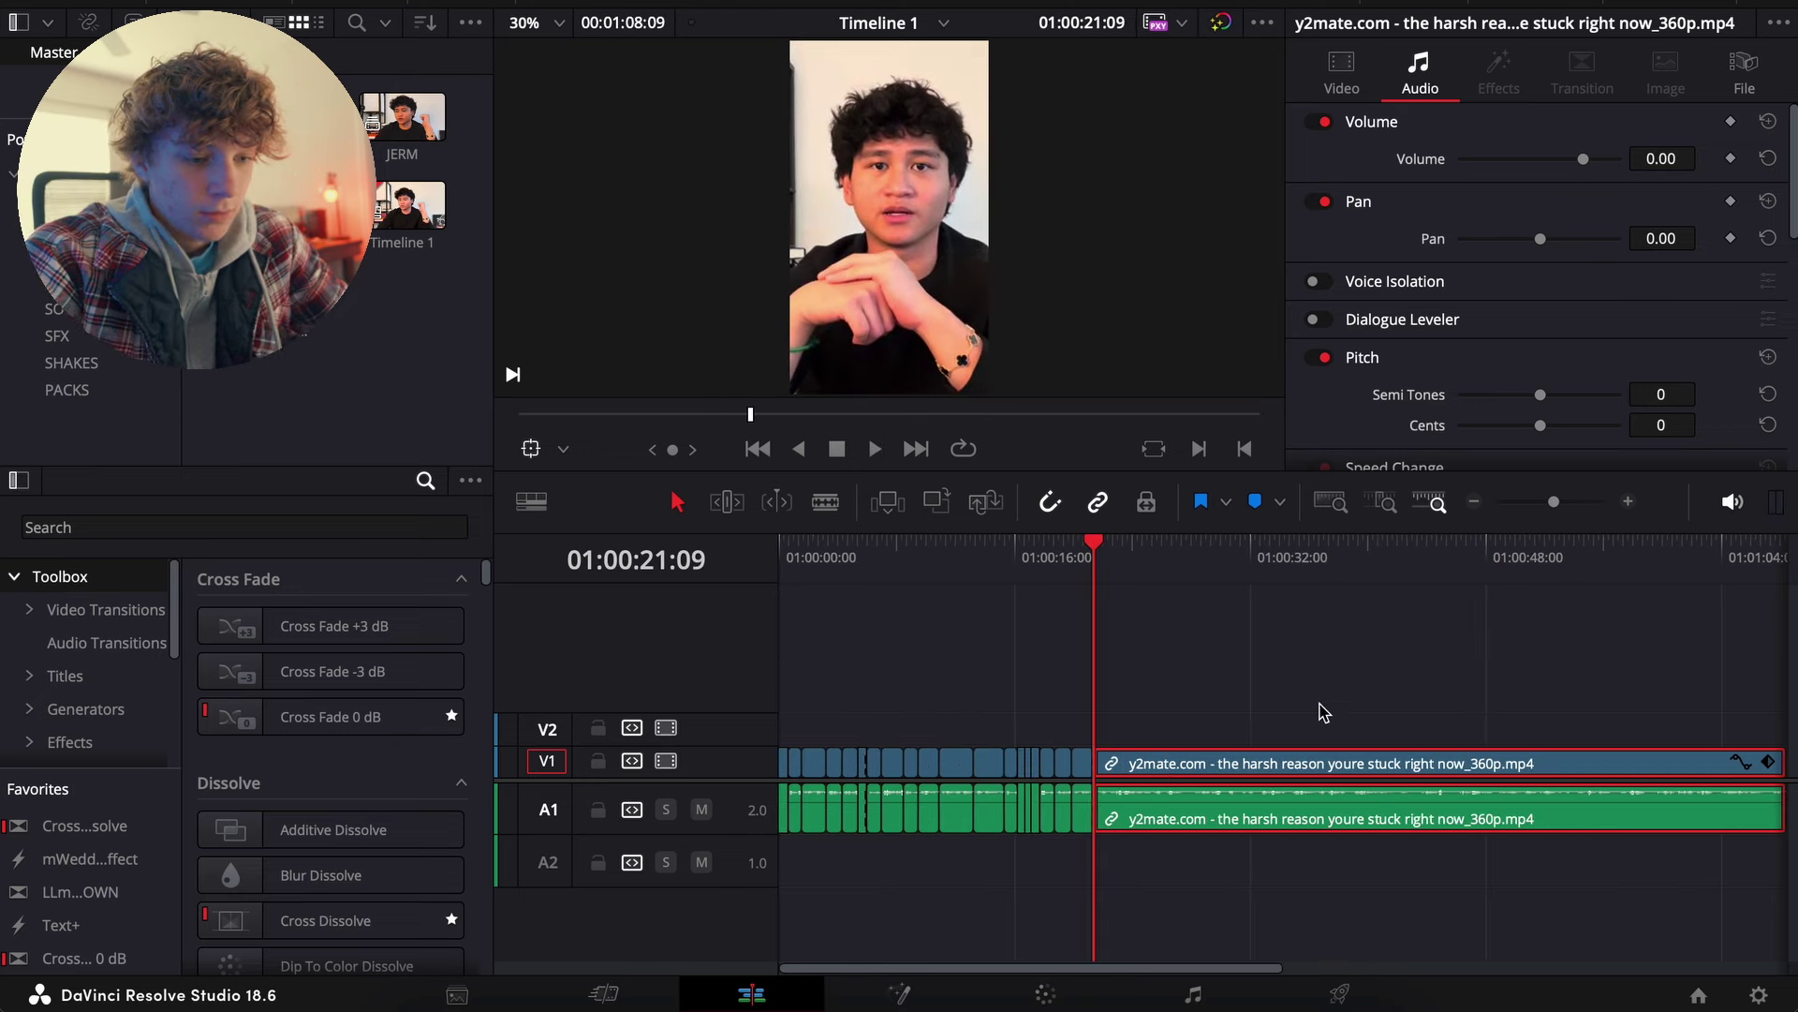
key(BackSpace)
Combine all the clips on the timeline into a Fusion clip and undo it
key(Home)
click(1011, 763)
drag(1213, 743, 796, 764)
right_click(1020, 764)
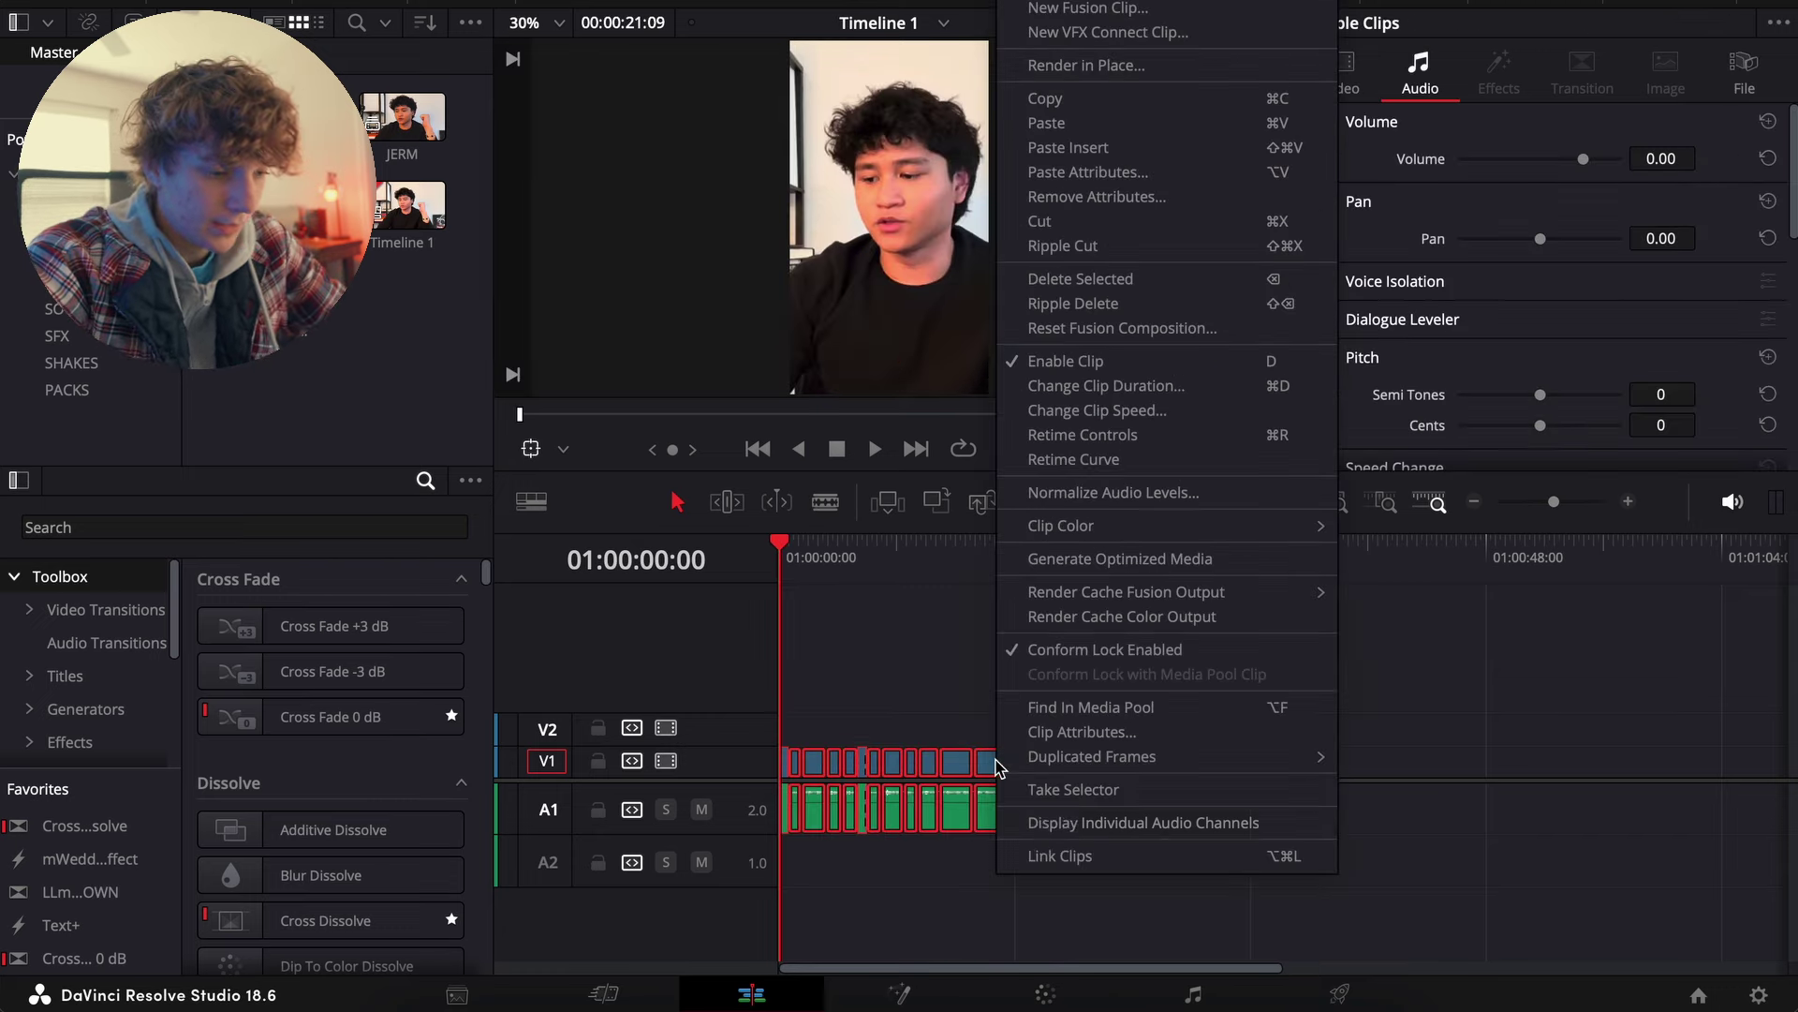
click(1111, 11)
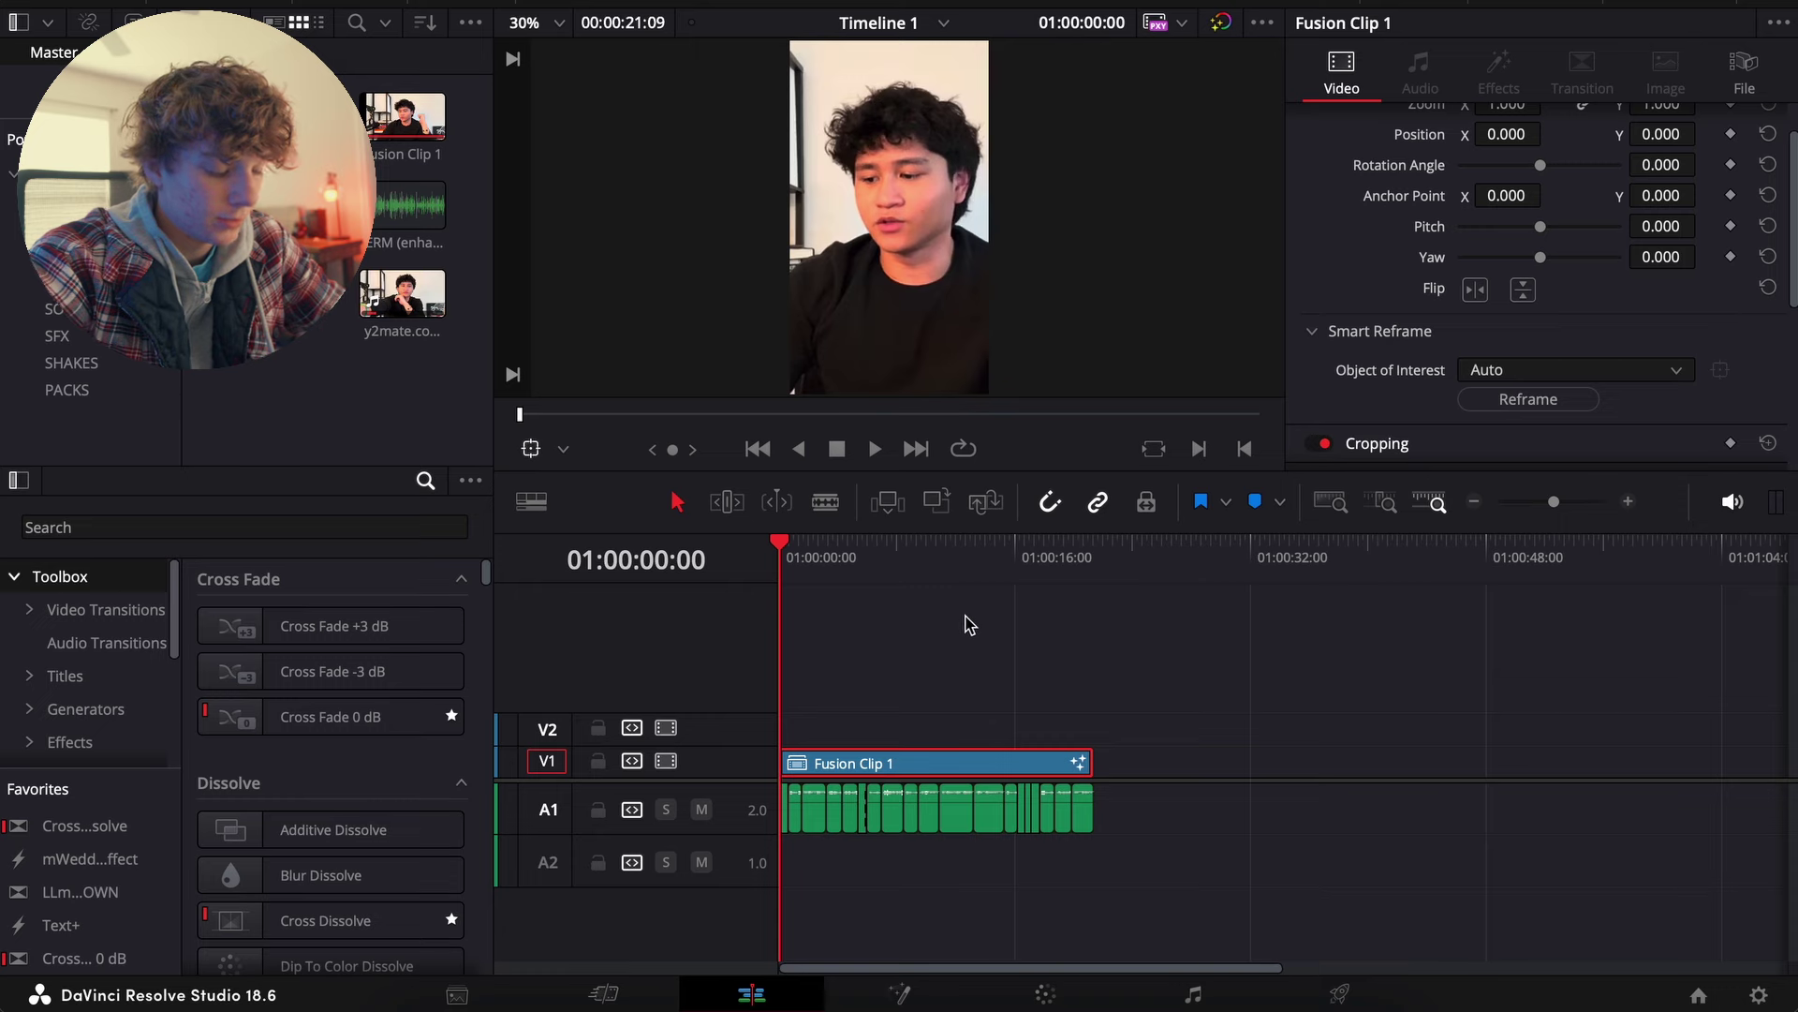
key(super+z)
Combine all the video and audio clips on the timeline into a compound clip named JERM2
drag(1212, 723, 637, 862)
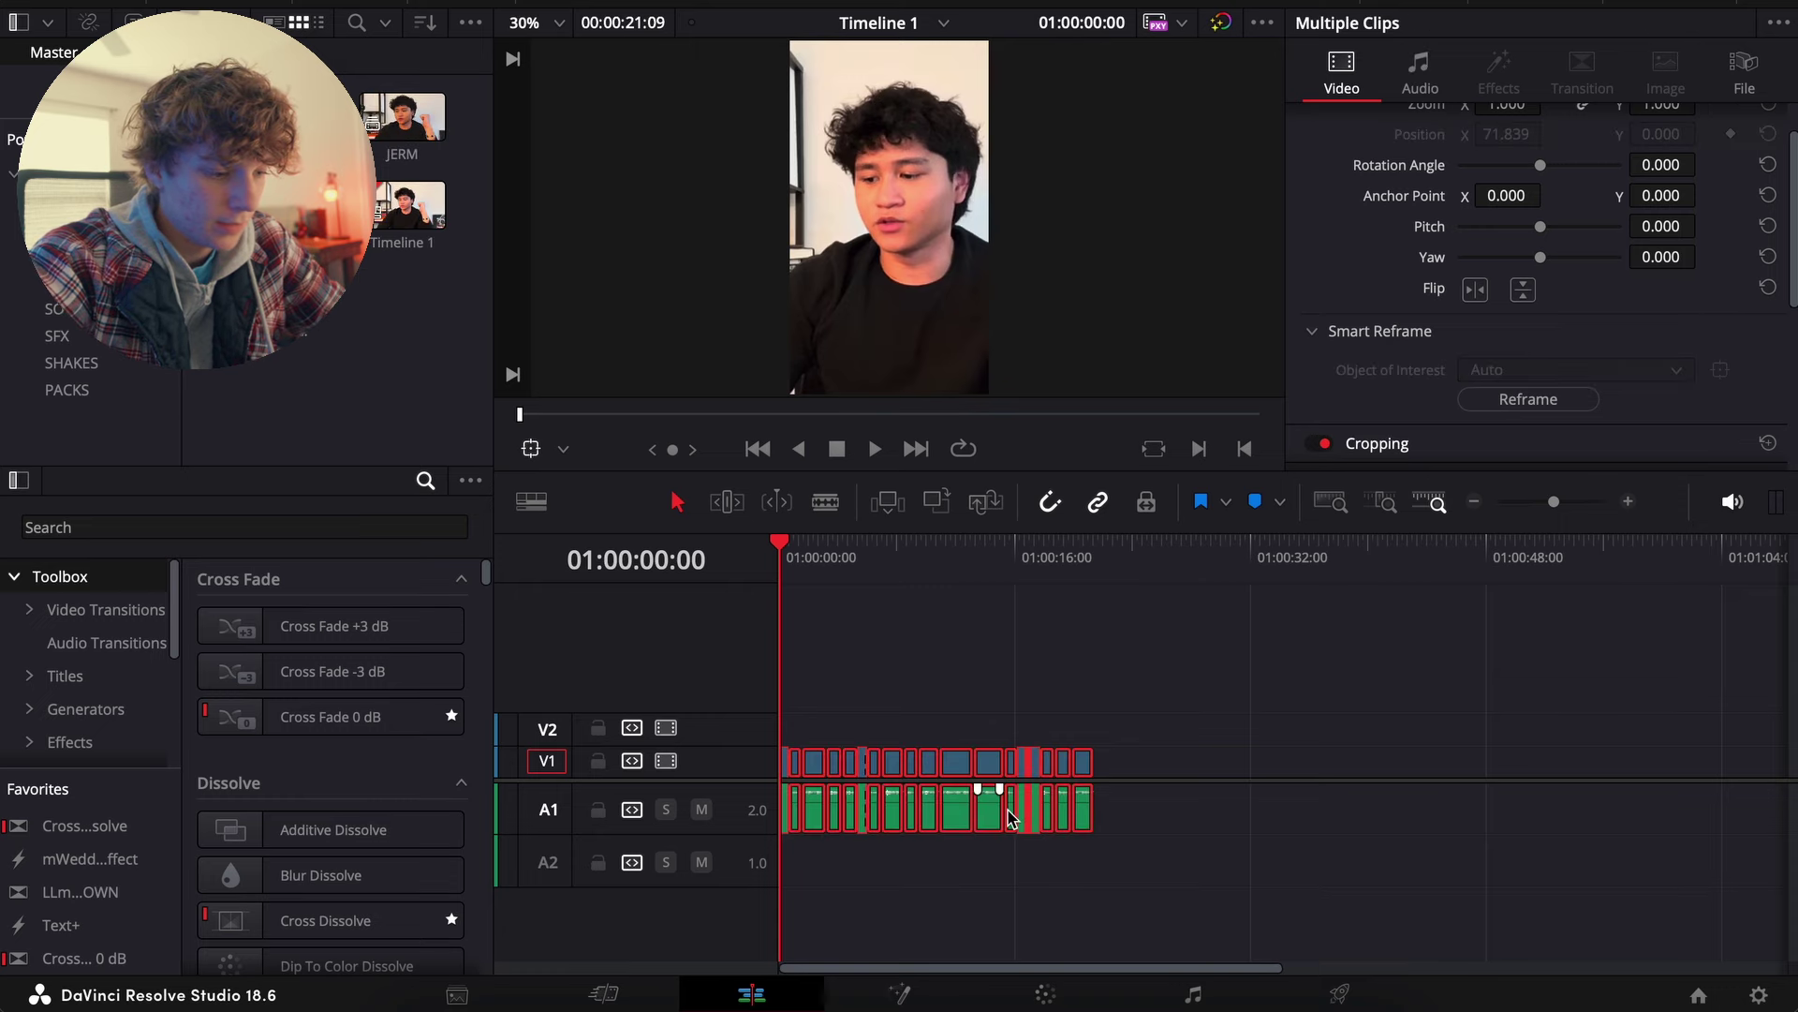
right_click(1009, 817)
click(1145, 82)
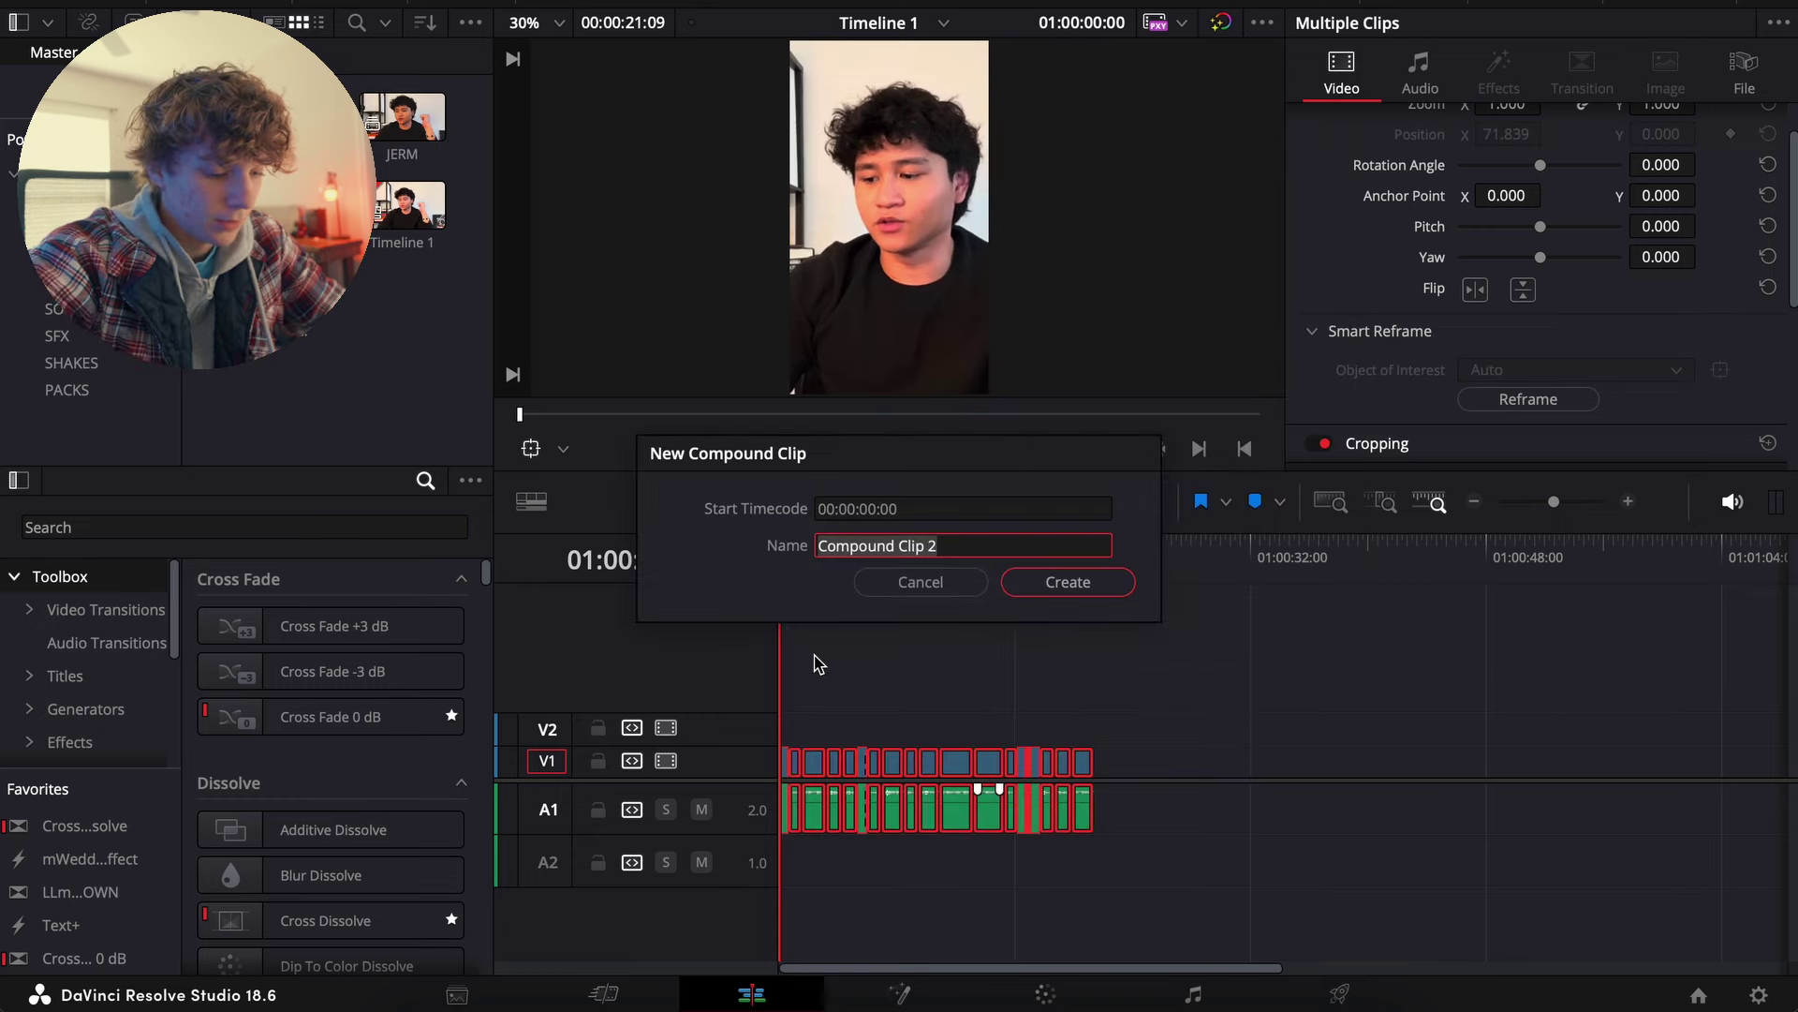
text(JERM2)
click(1102, 594)
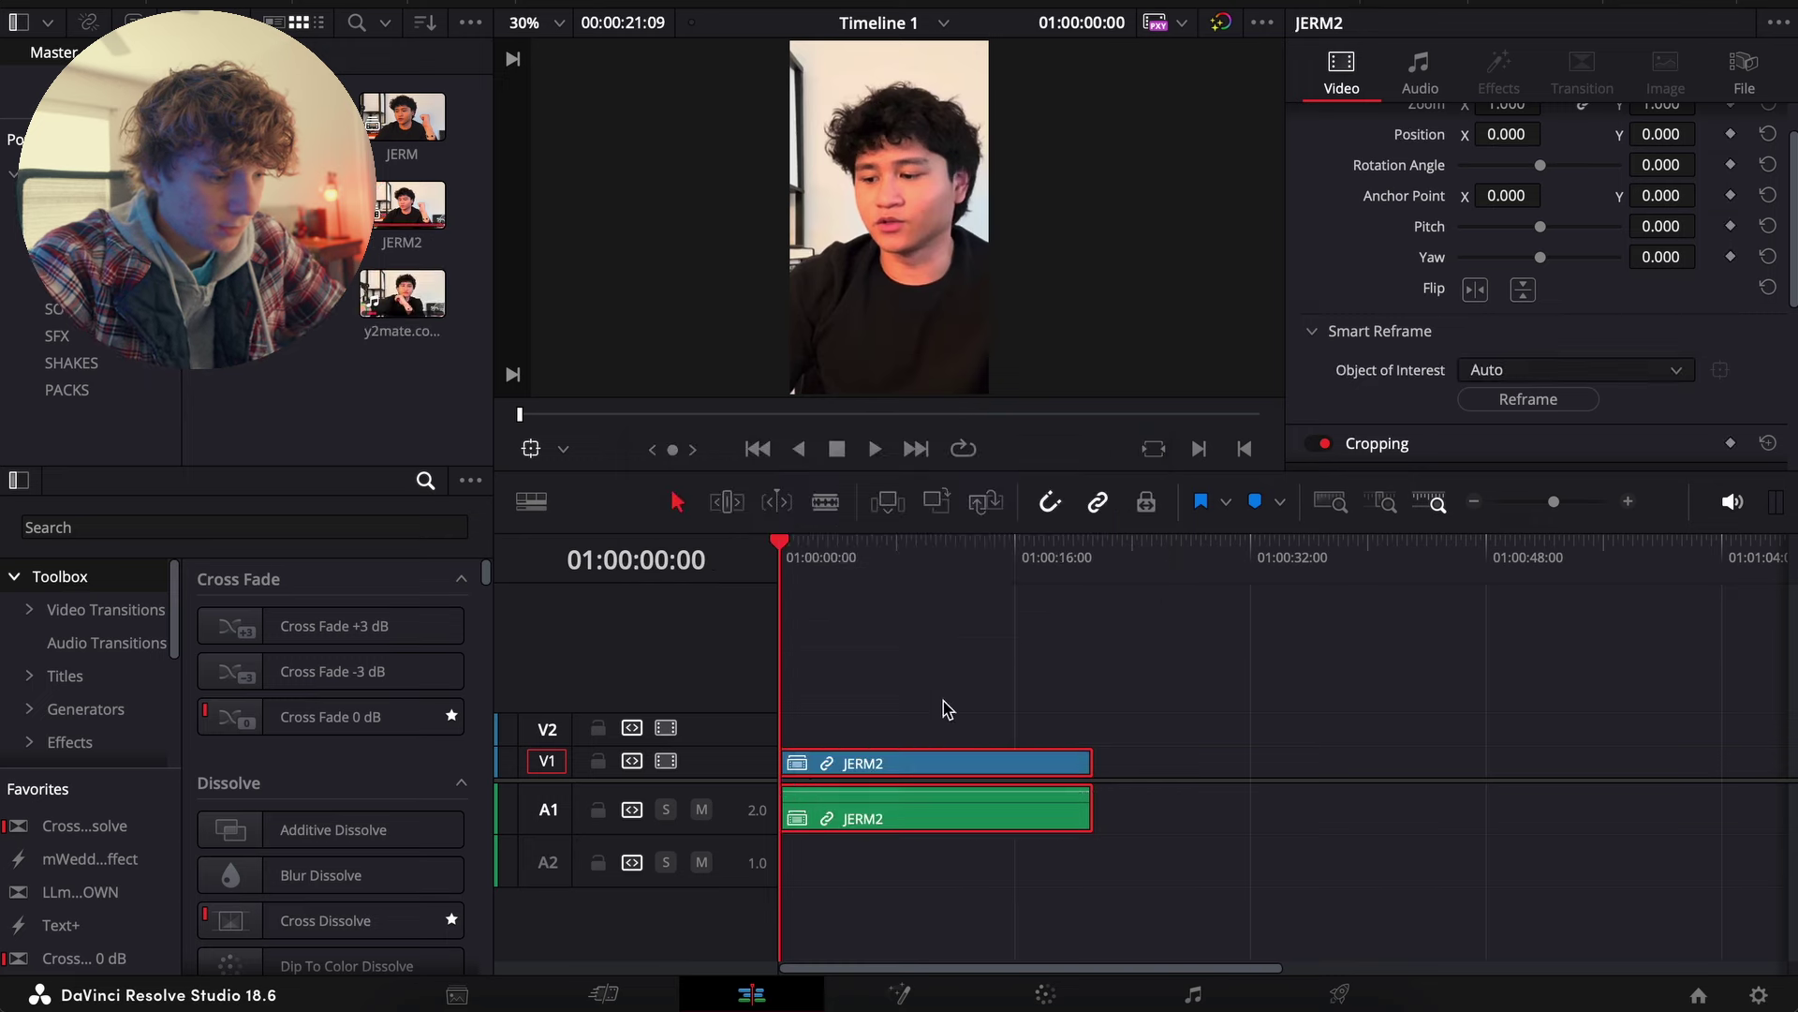
Change audio track A1 to a mono track
right_click(752, 819)
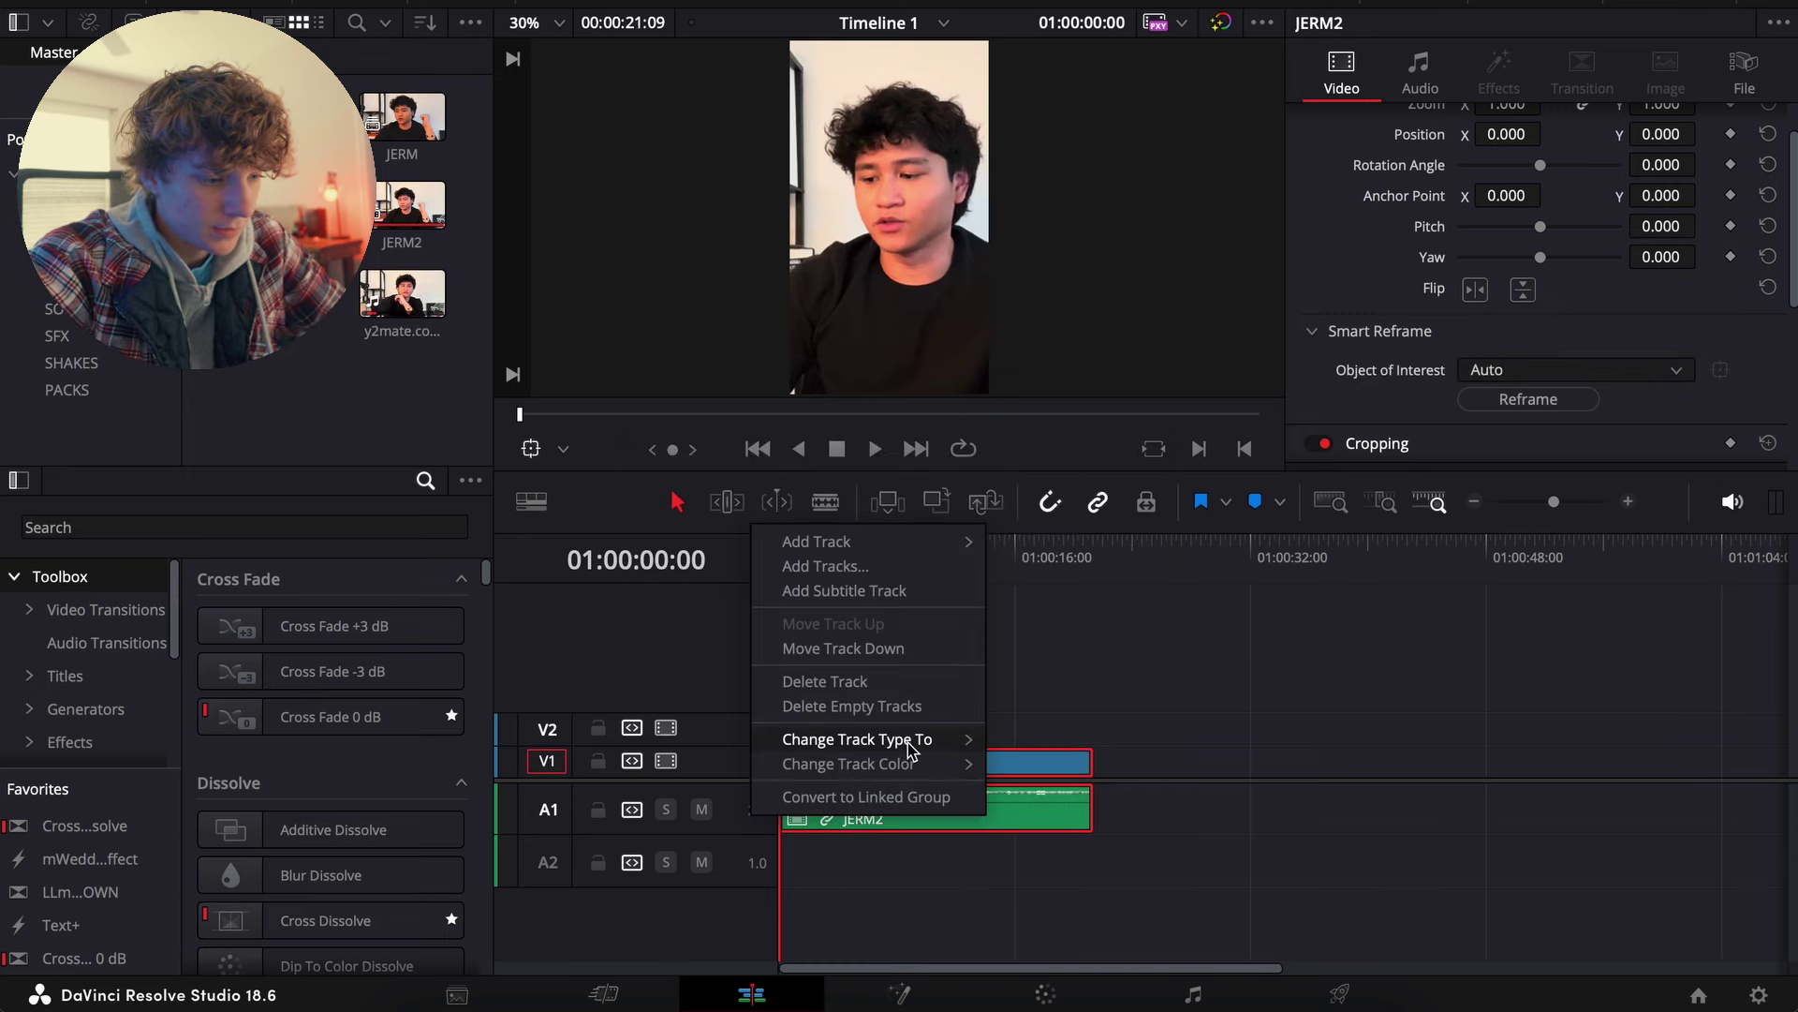
mouse_move(959, 739)
click(1031, 739)
Raise the JERM2 clip's audio volume to 10.20 and play the beginning to check it
scroll(1639, 160, up, 1)
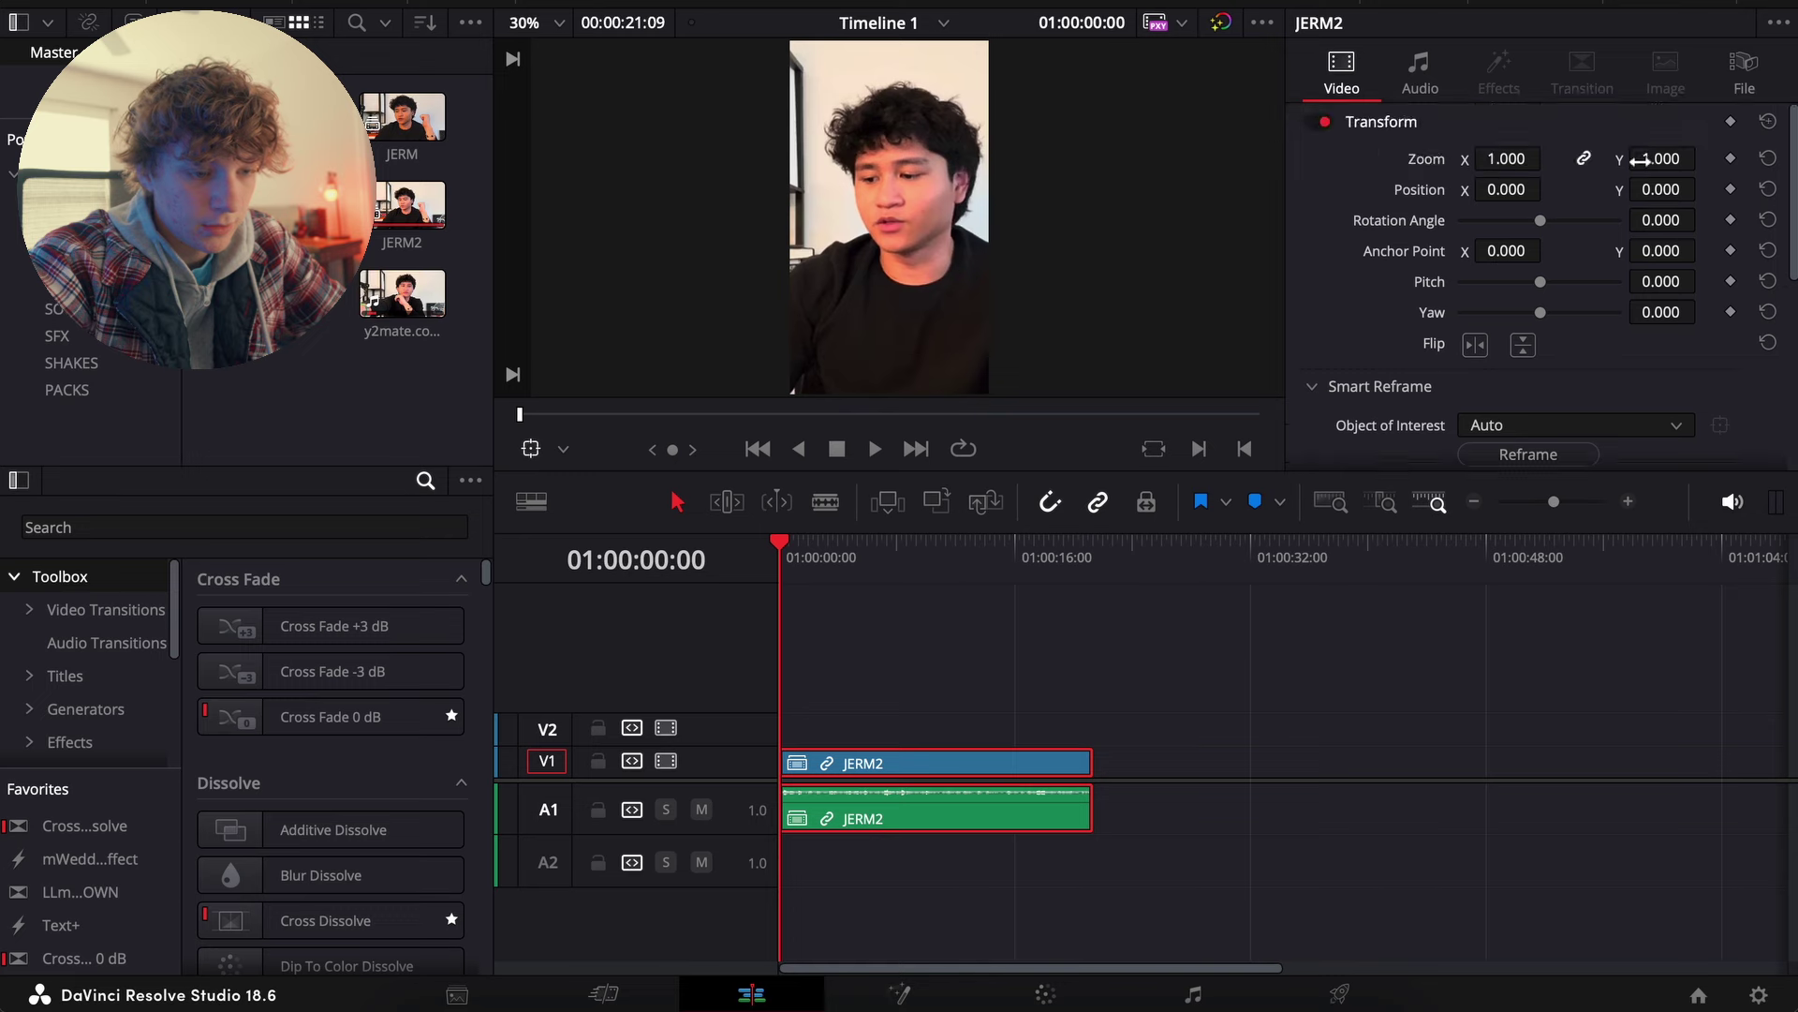
click(1419, 70)
drag(1660, 158, 1702, 158)
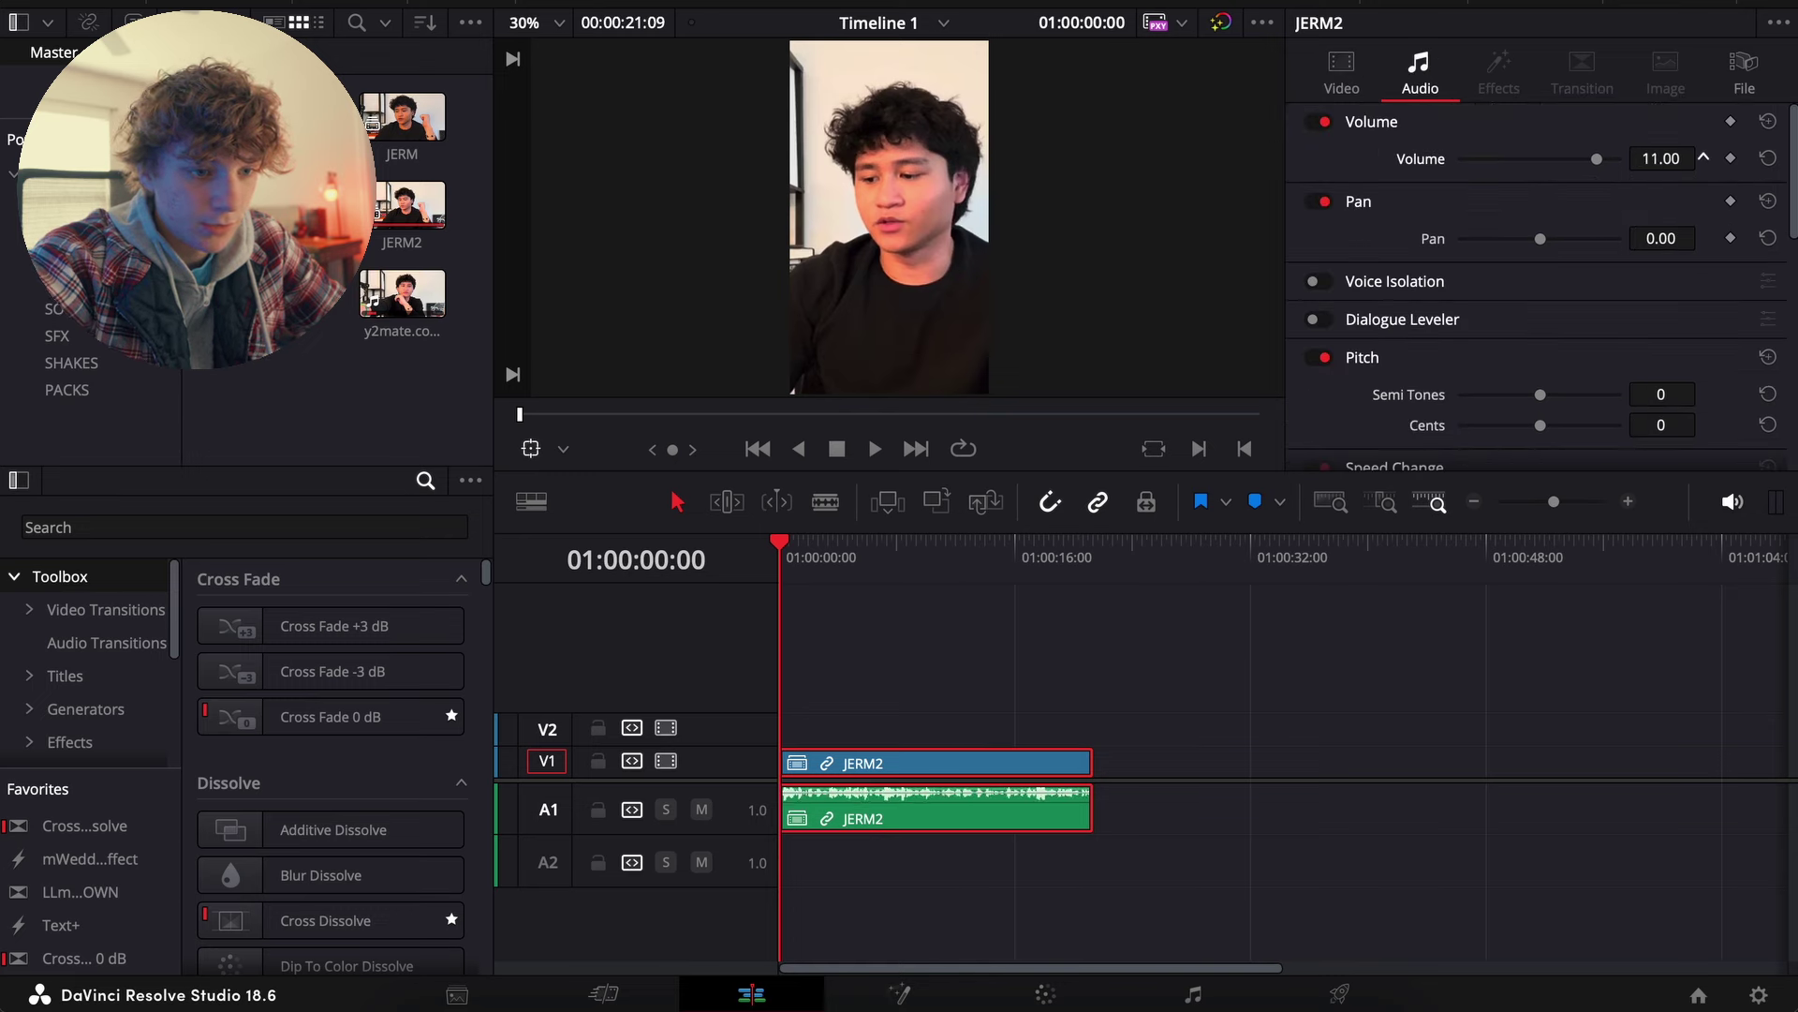
key(space)
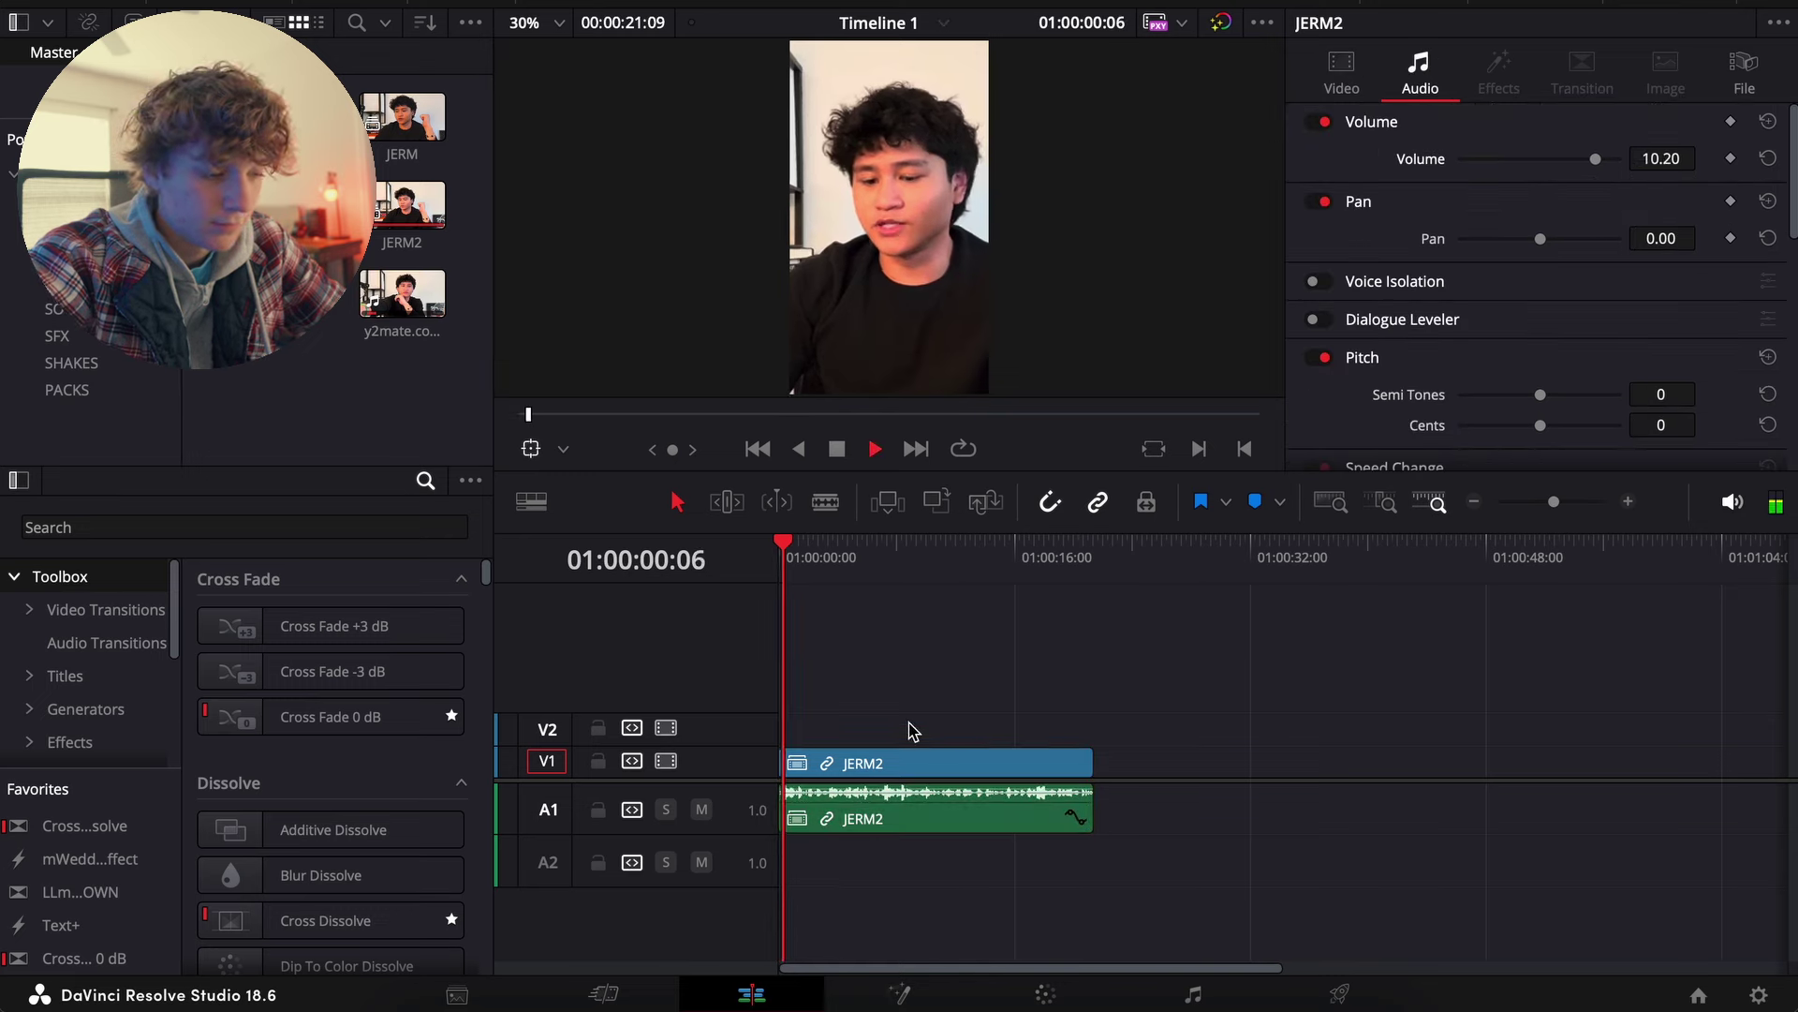
click(912, 730)
click(1628, 501)
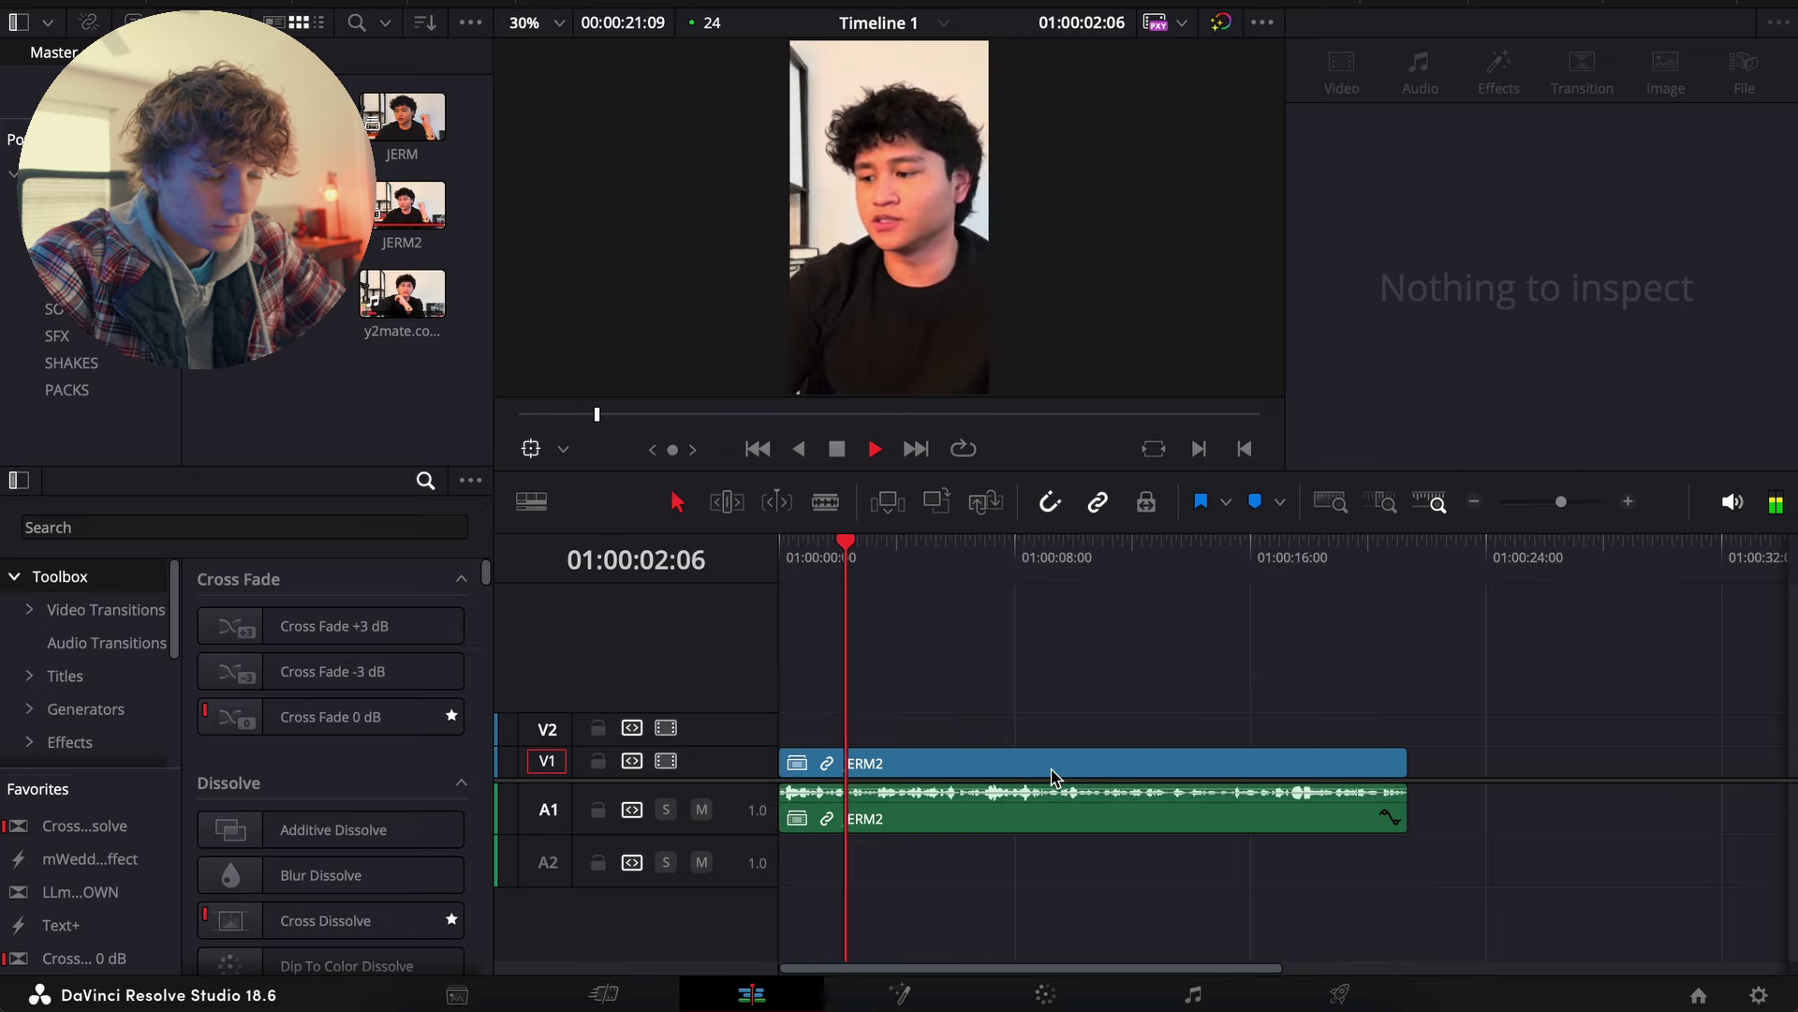
key(space)
On the Fairlight page, export the JERM2 clip's audio as a 24-bit WAV to the Downloads folder
click(1056, 776)
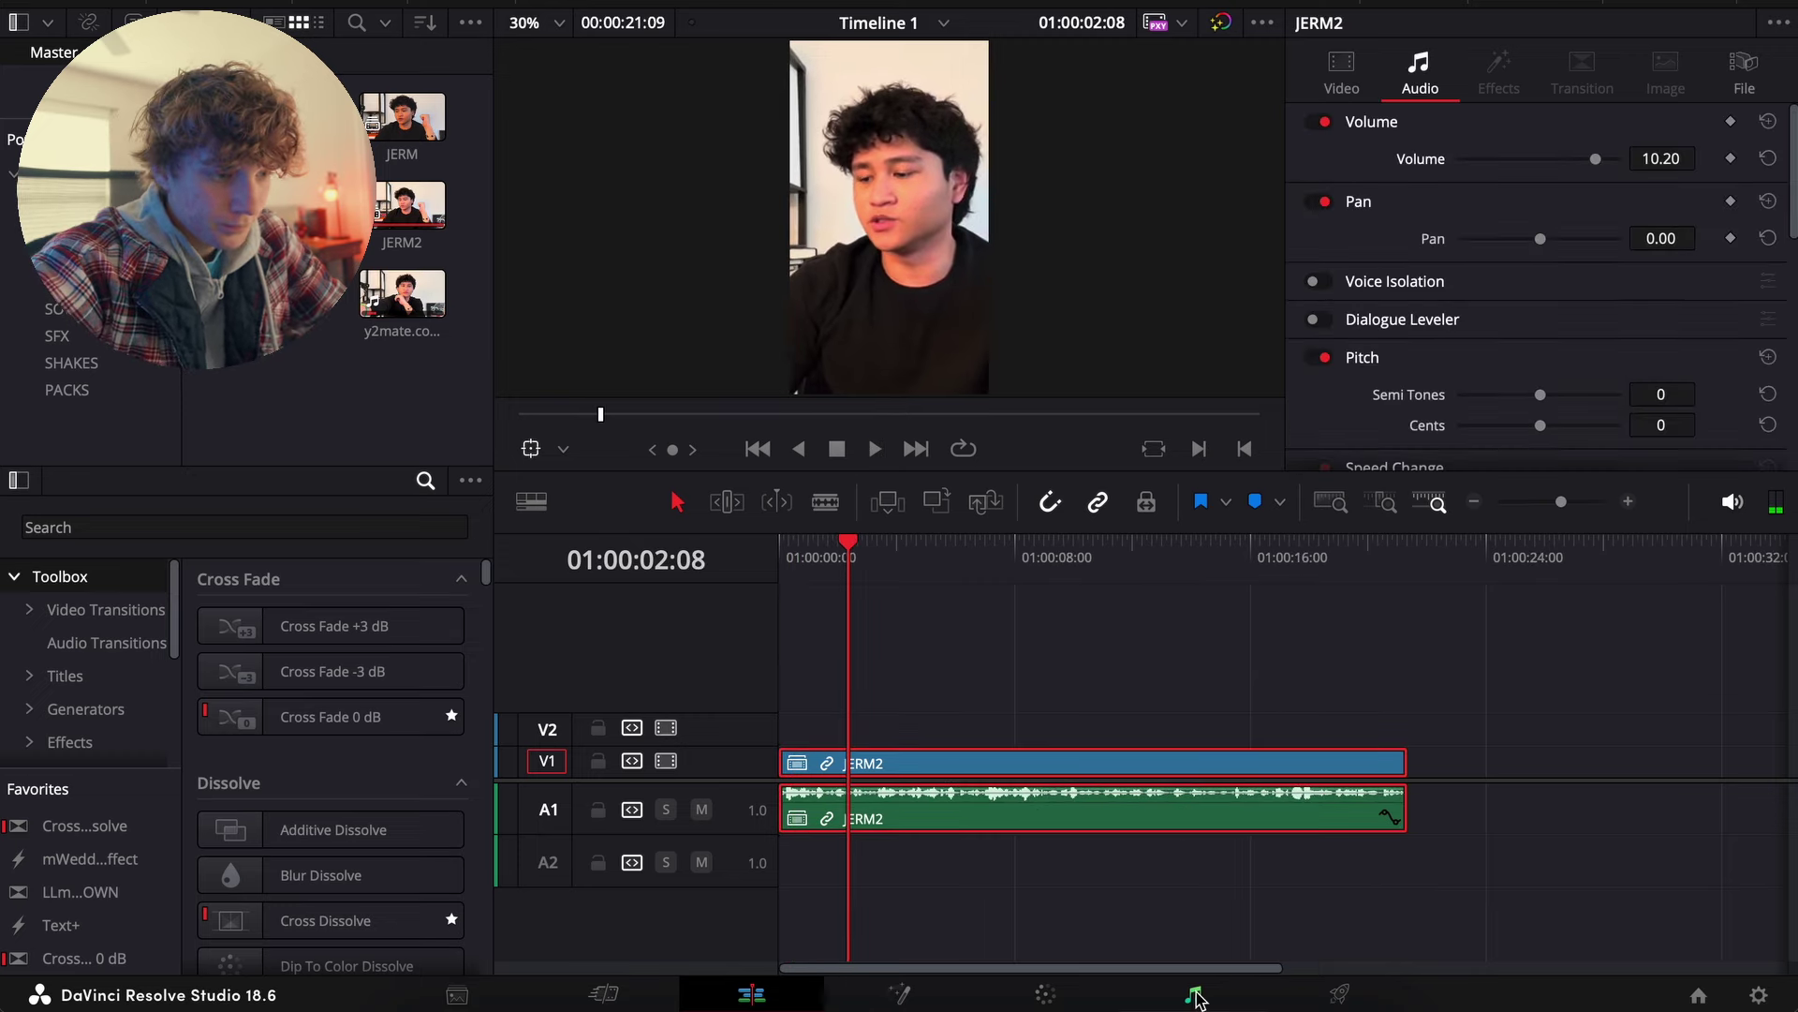
click(1193, 994)
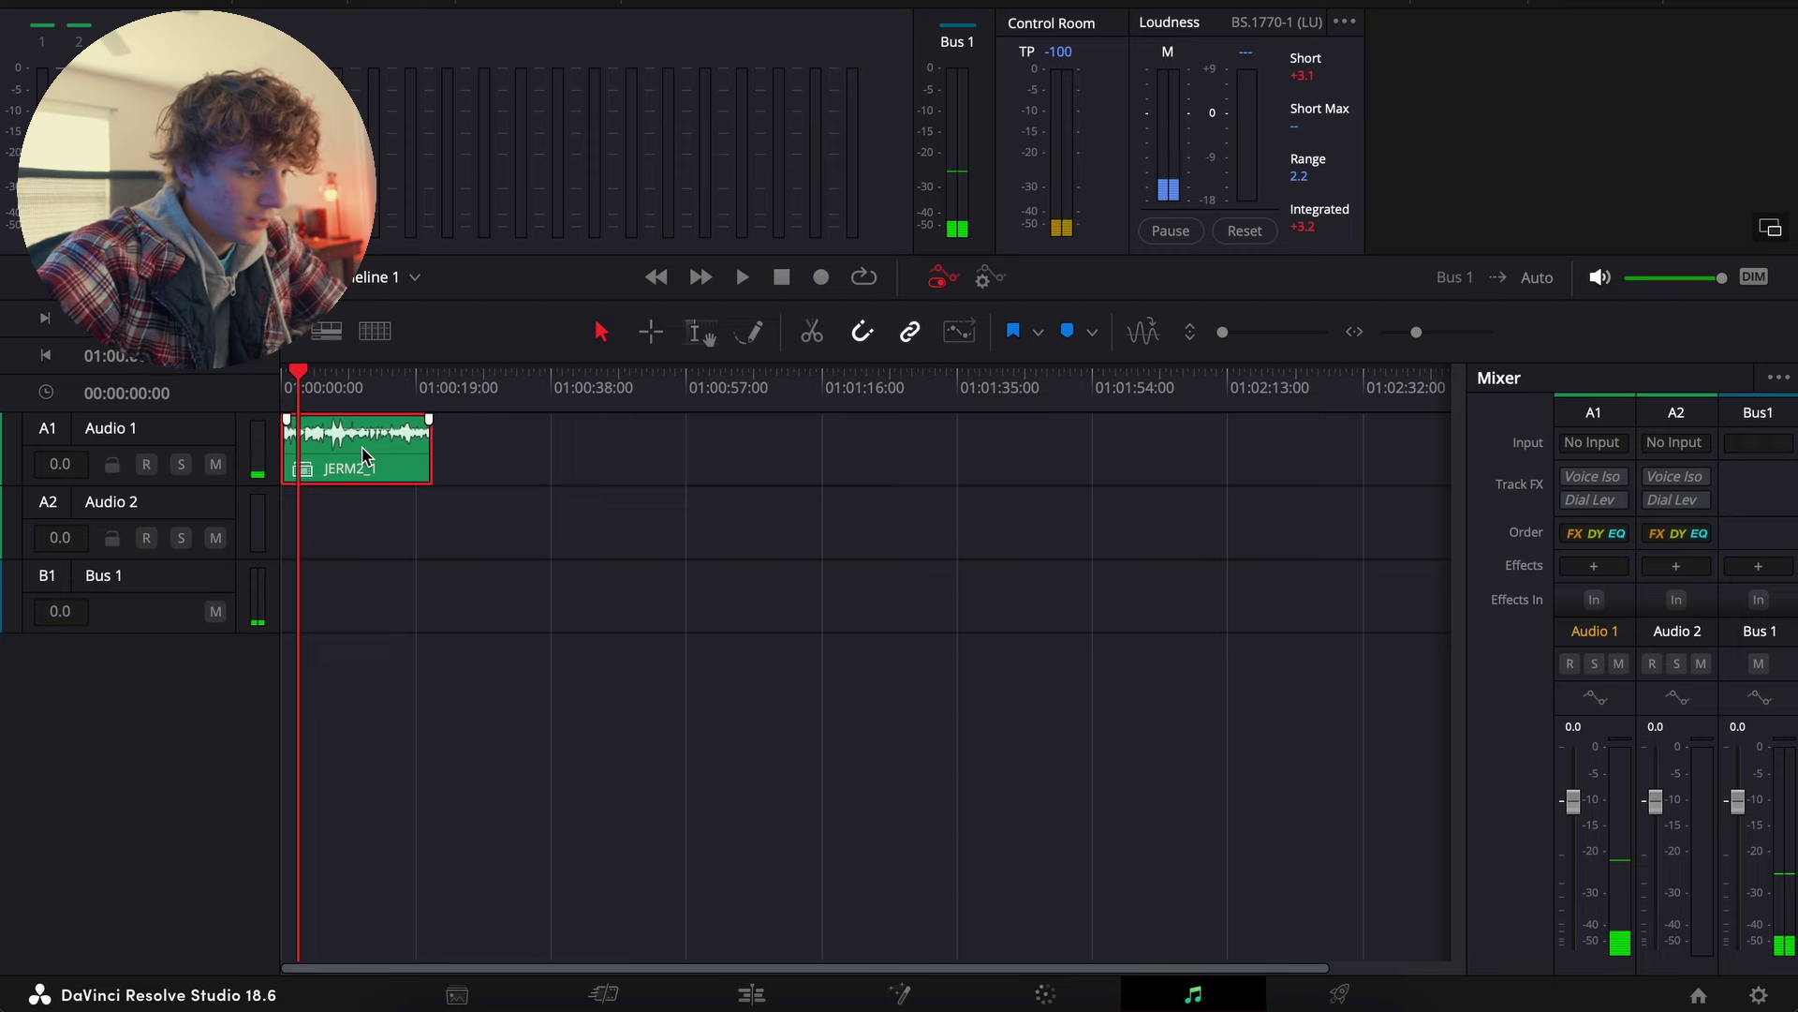
right_click(383, 468)
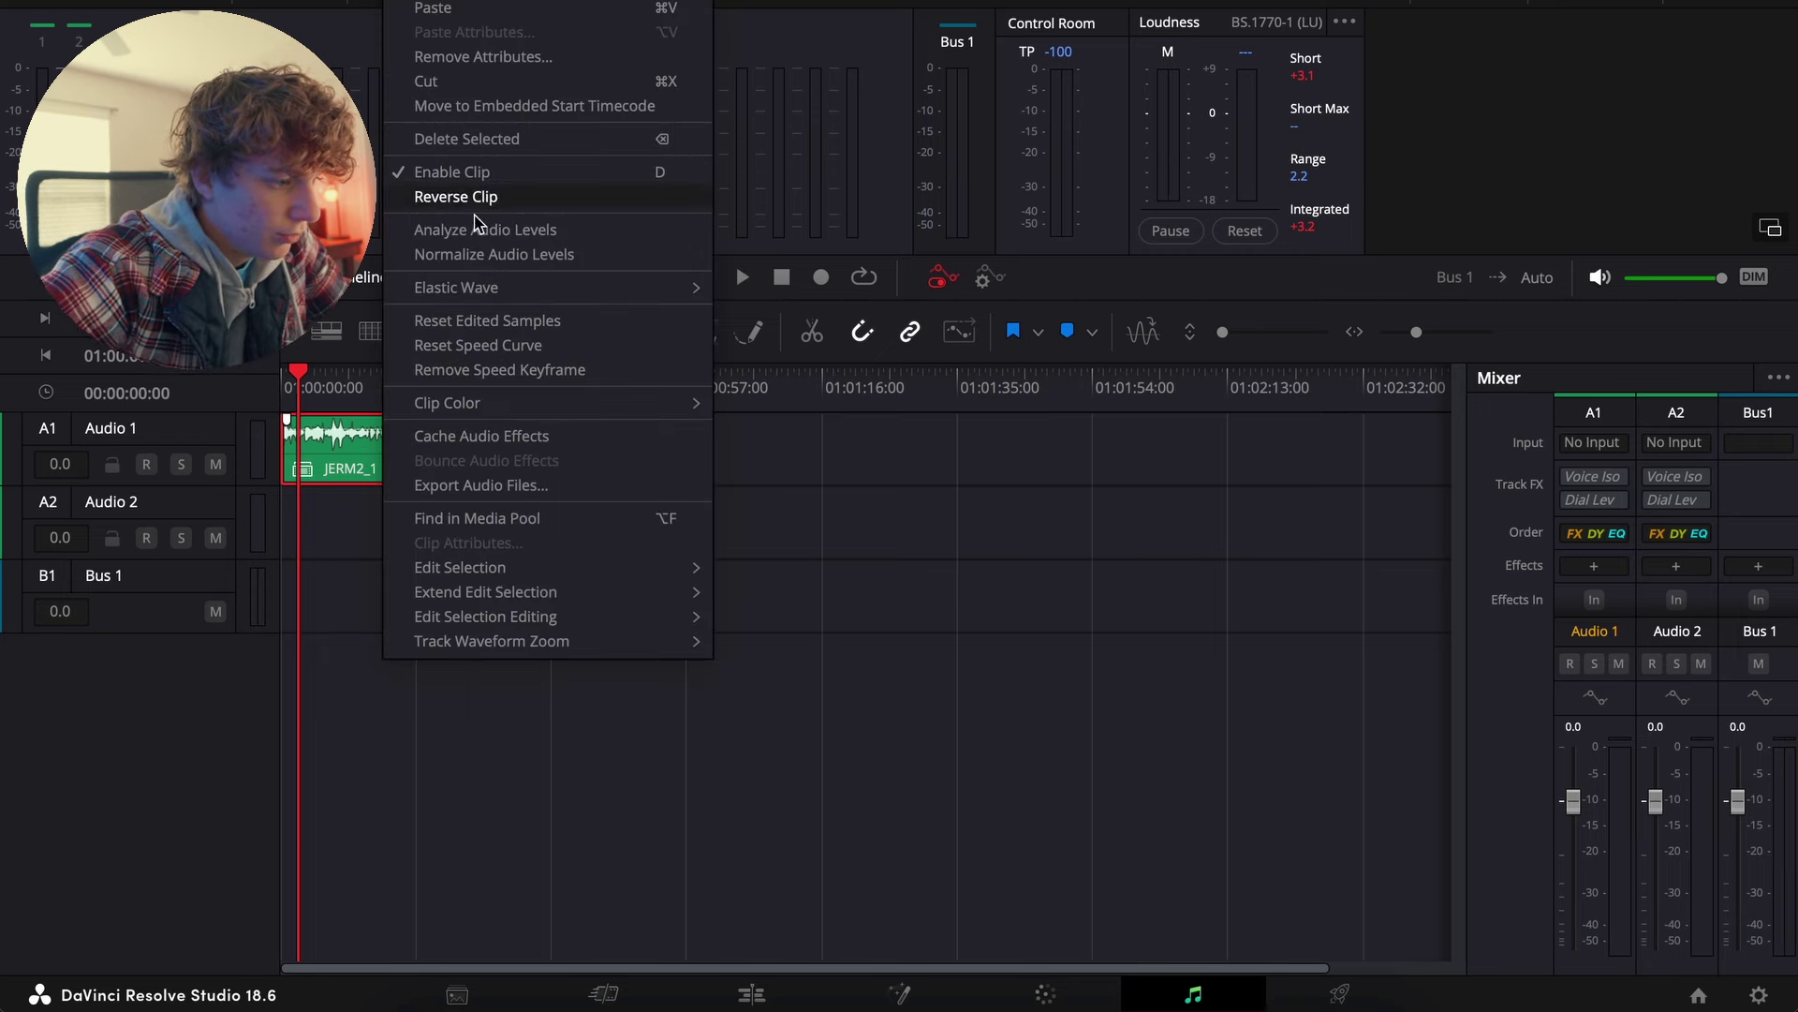
click(471, 486)
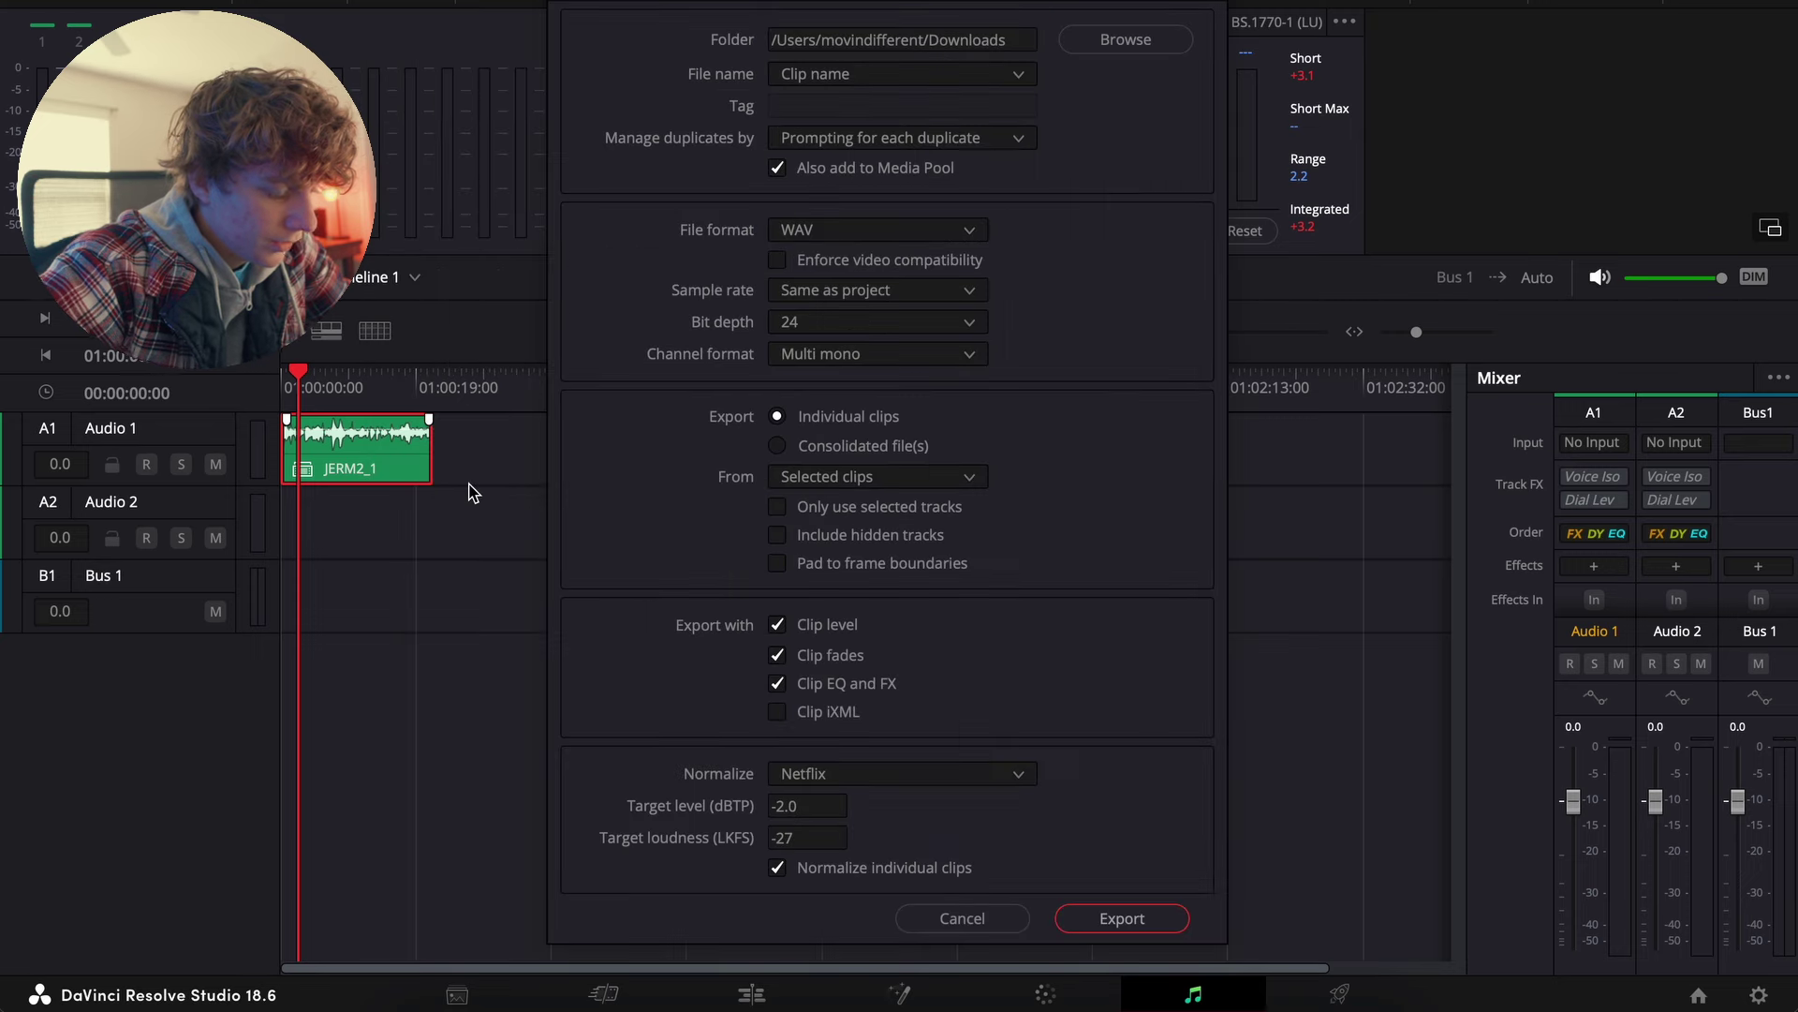
click(1089, 916)
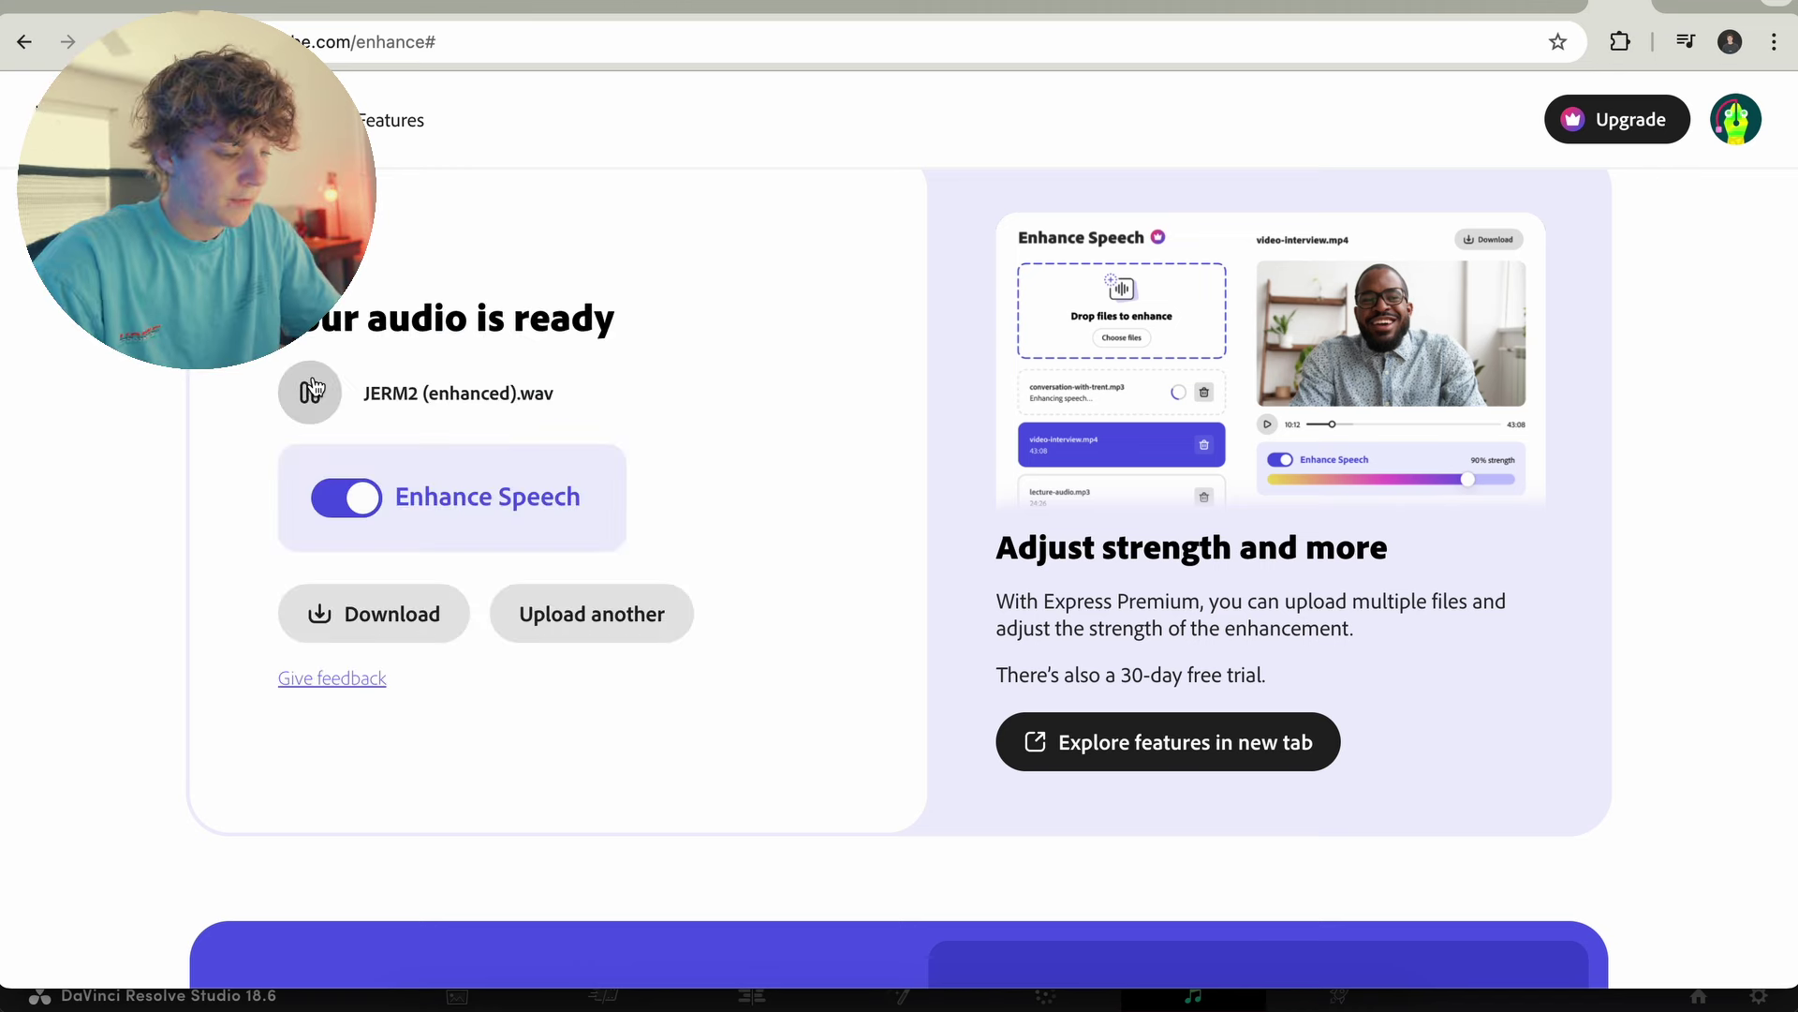
Listen to JERM2 (enhanced).wav on the Enhance Speech web page at a raised system volume and stop the playback
key(F2)
key(F12)
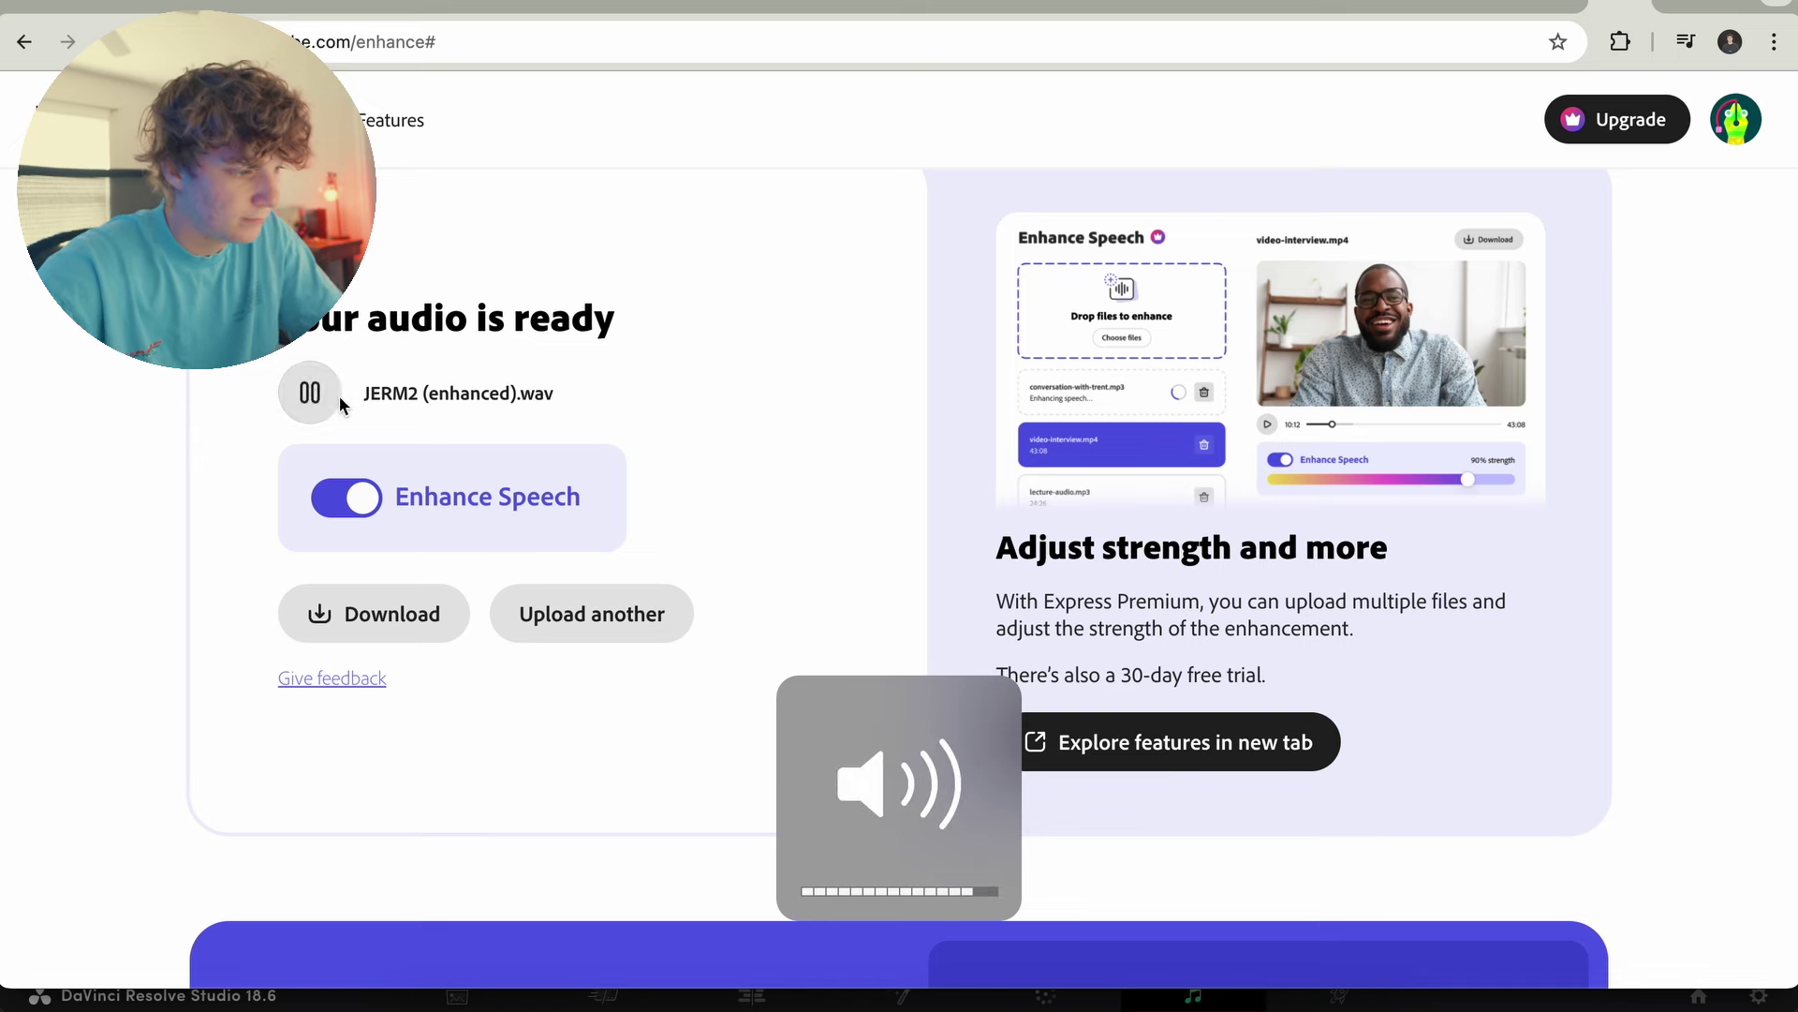
click(310, 396)
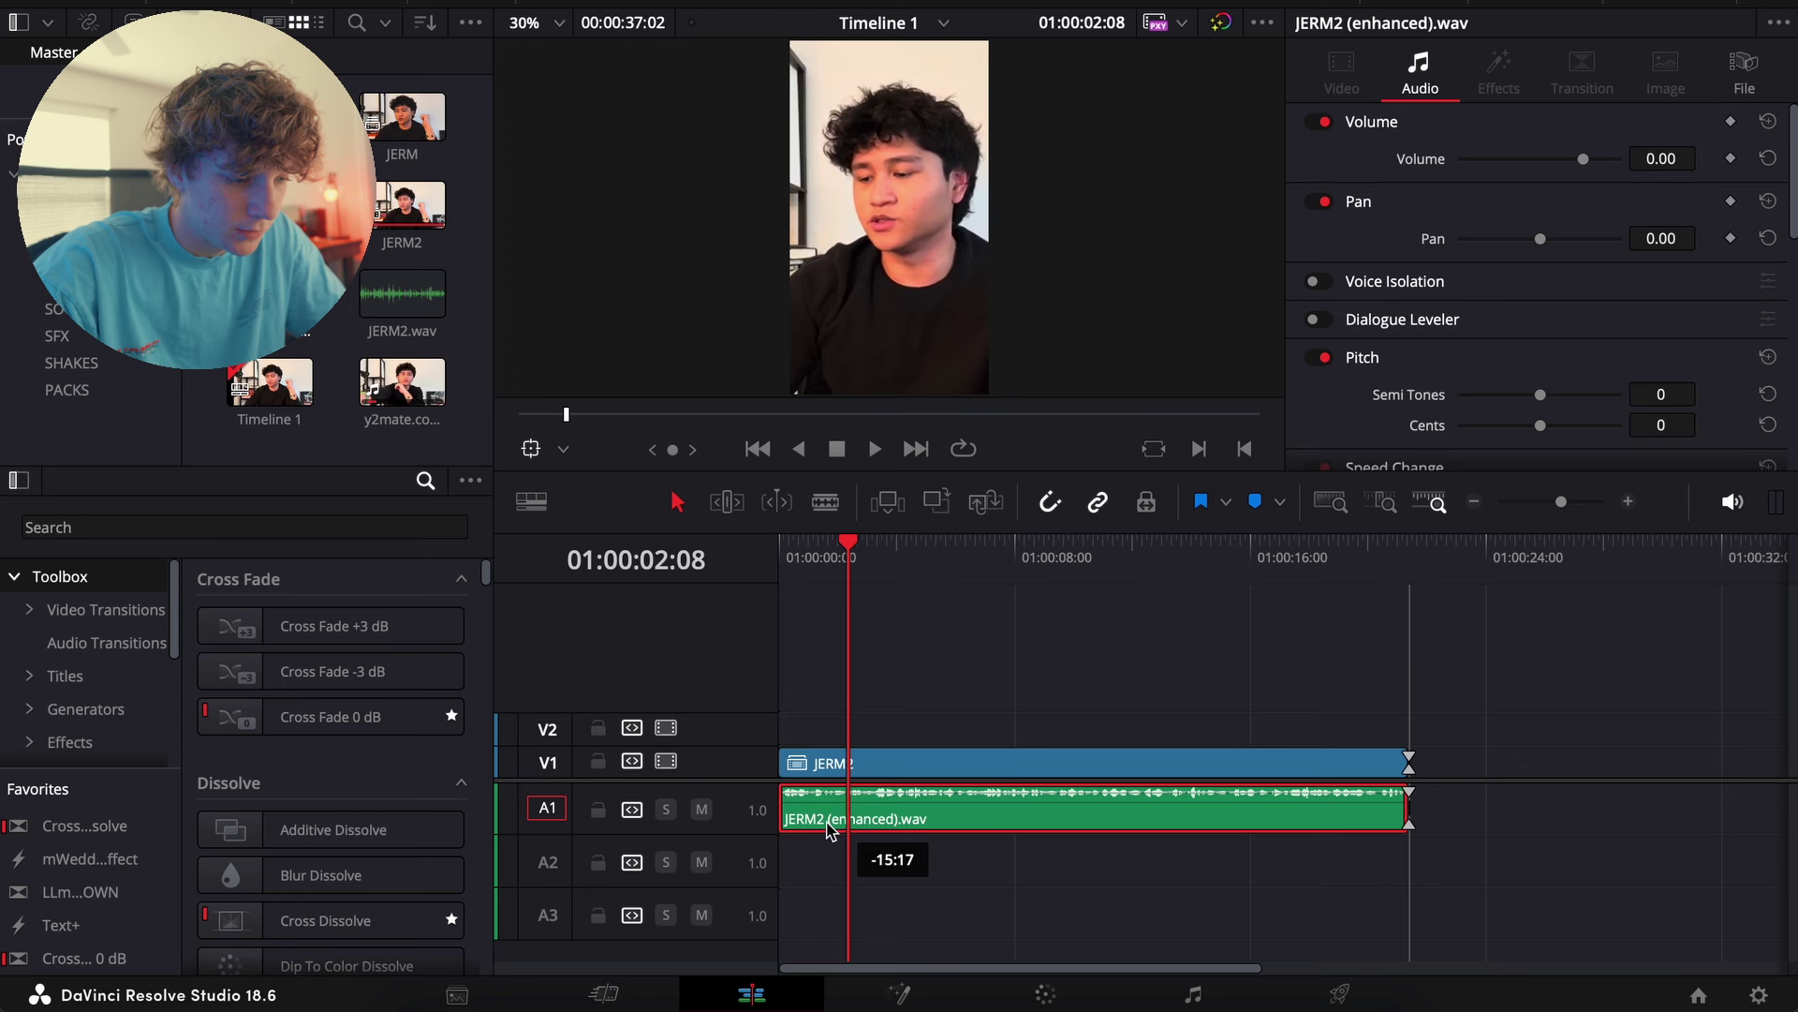
Place JERM2 (enhanced).wav on track A2 at the timeline start and compare it with the original by alternately muting A1 and A2
drag(803, 824, 799, 841)
key(Home)
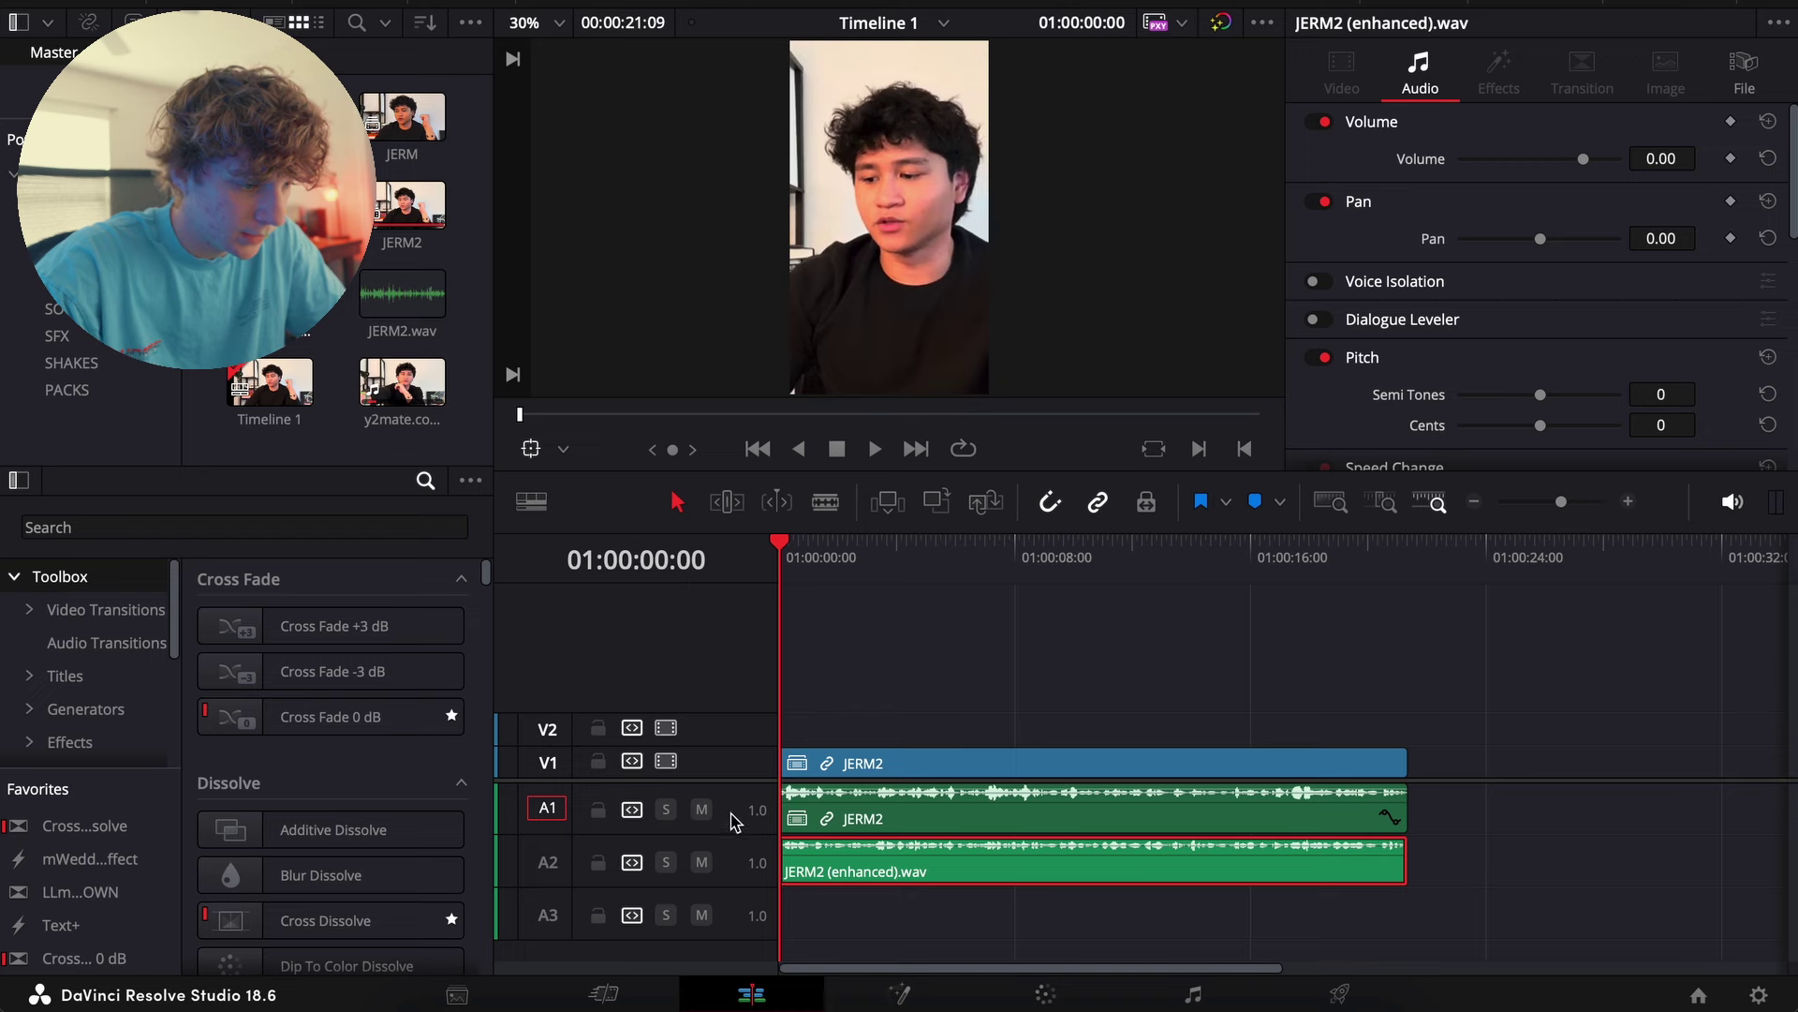
click(700, 808)
key(space)
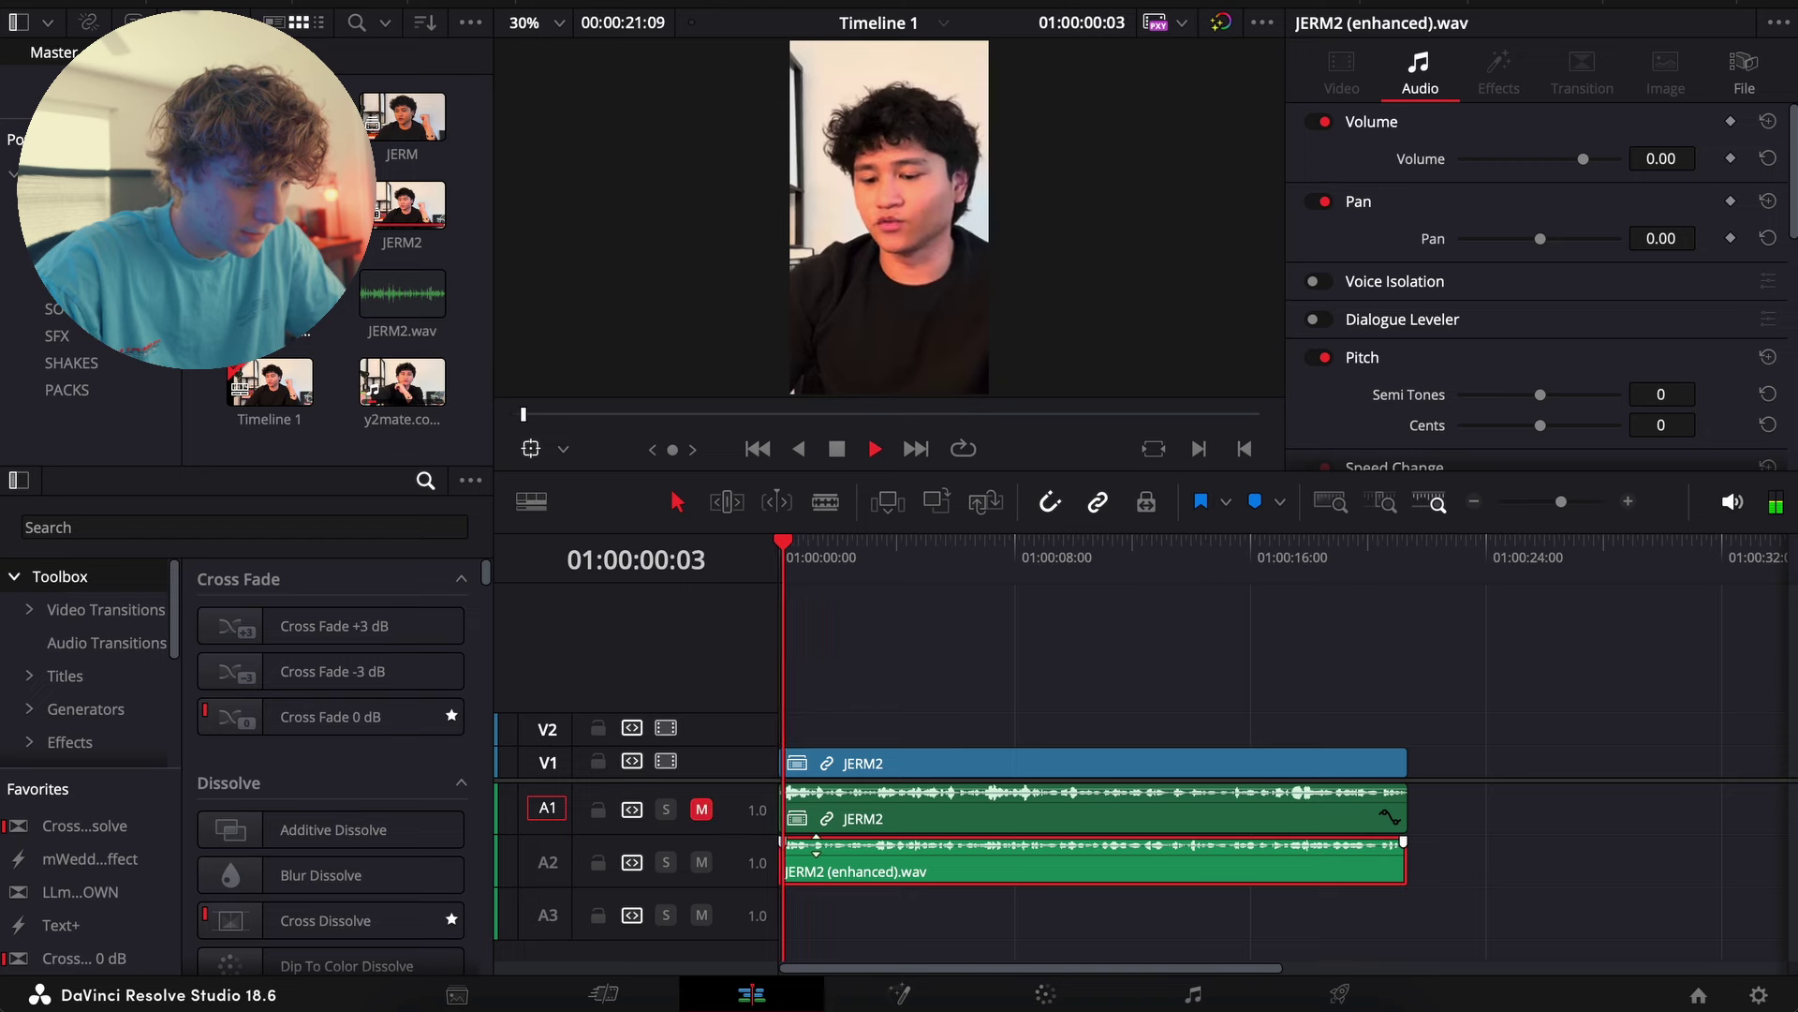
click(702, 863)
click(702, 809)
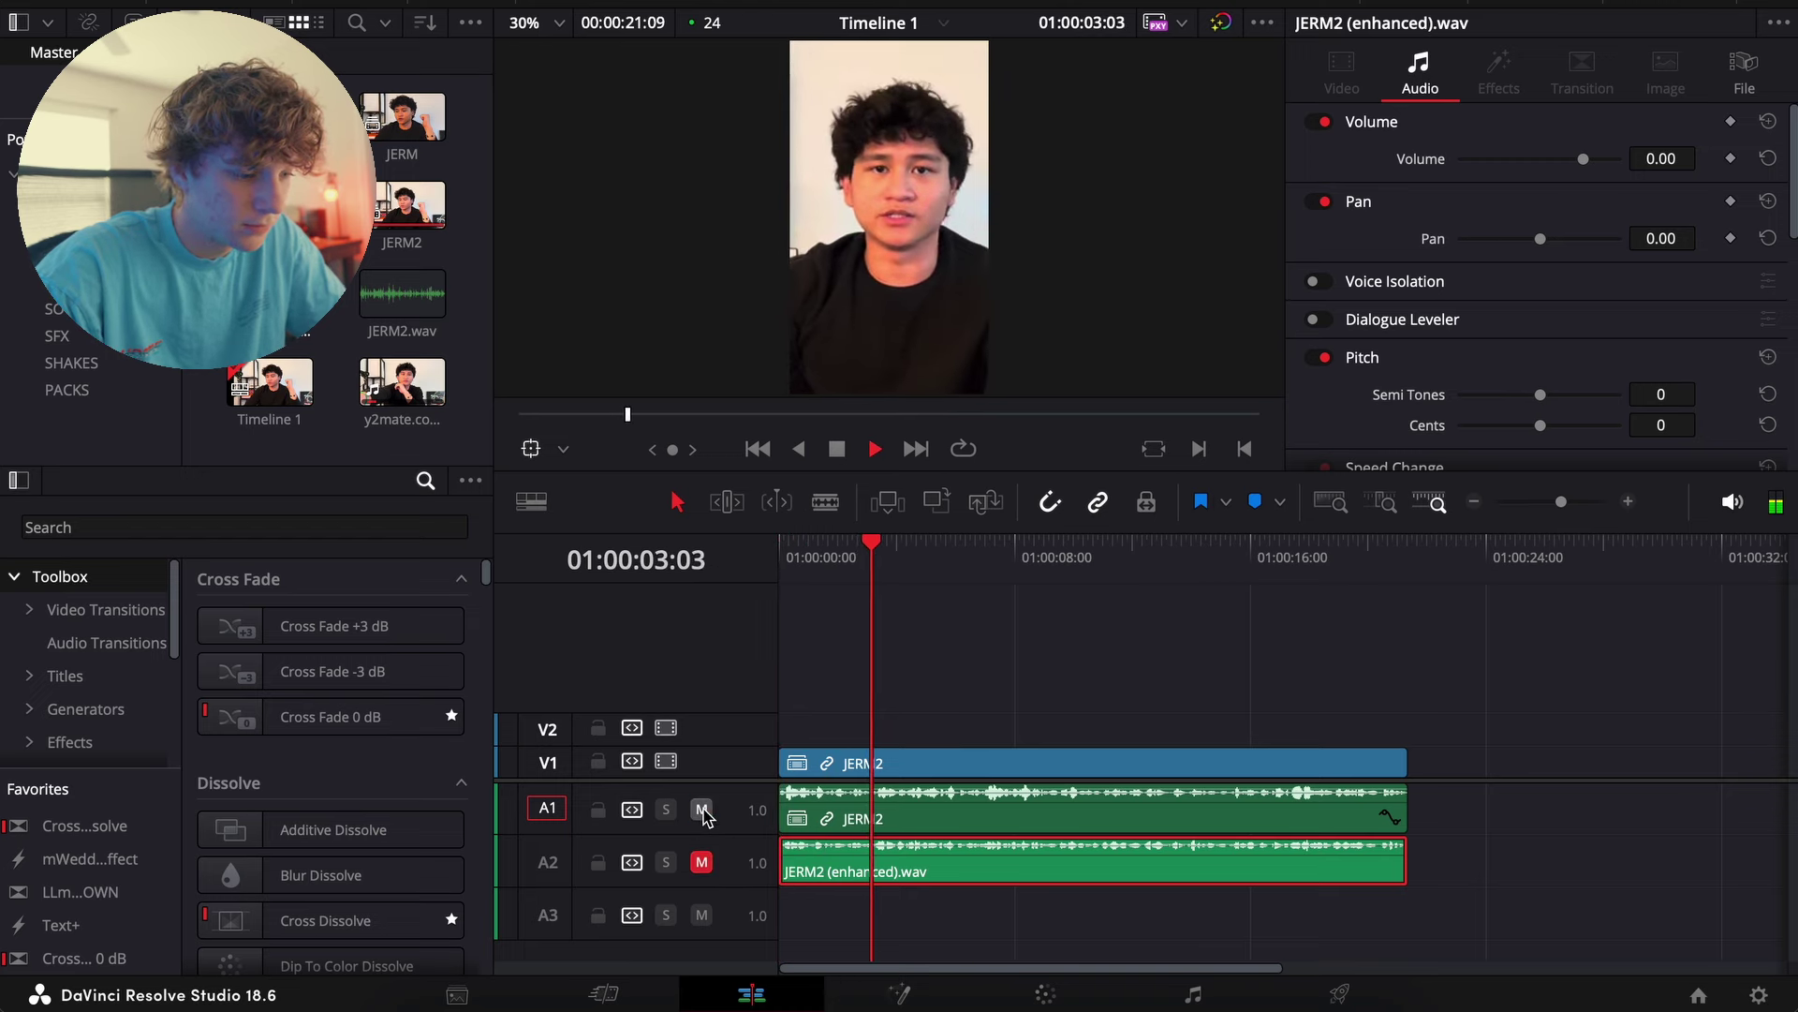
key(space)
Replace the original audio on A1 with JERM2 (enhanced).wav and link it to the JERM2 video clip
drag(884, 867, 890, 817)
drag(826, 698, 890, 825)
right_click(890, 824)
click(937, 915)
Play the timeline from the start to check the enhanced audio against the picture
key(Home)
key(space)
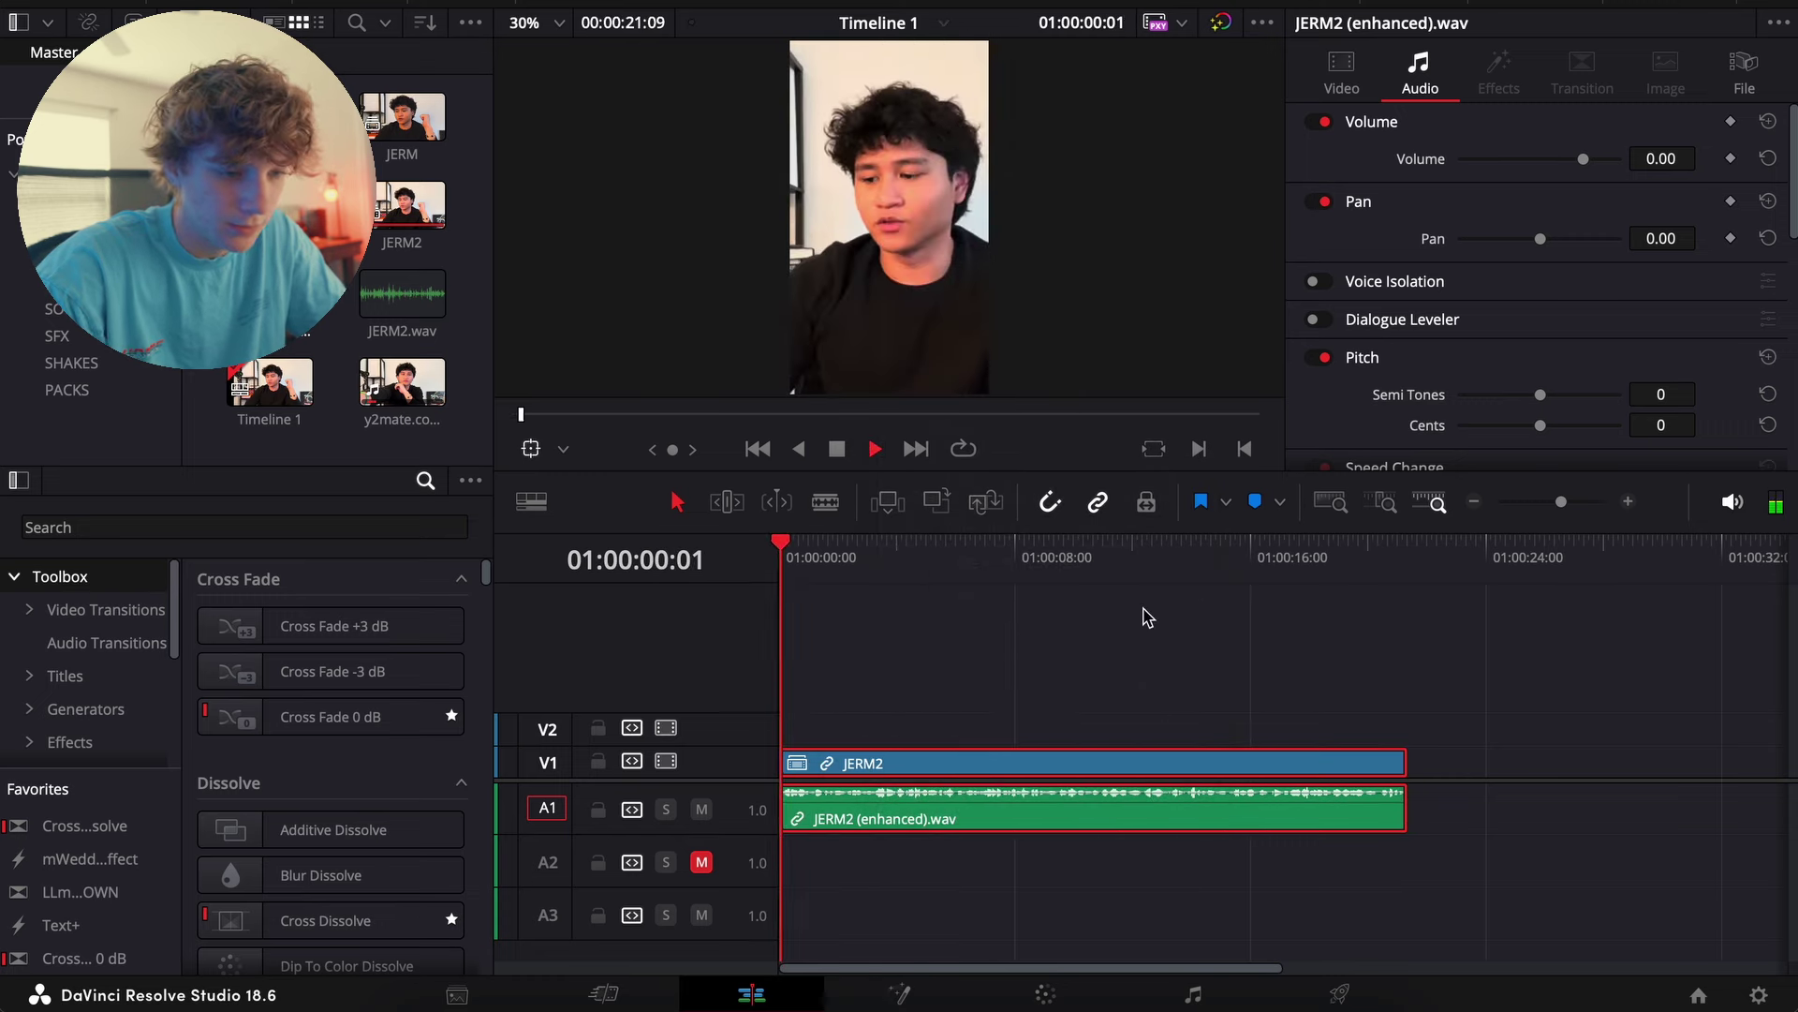
click(1627, 502)
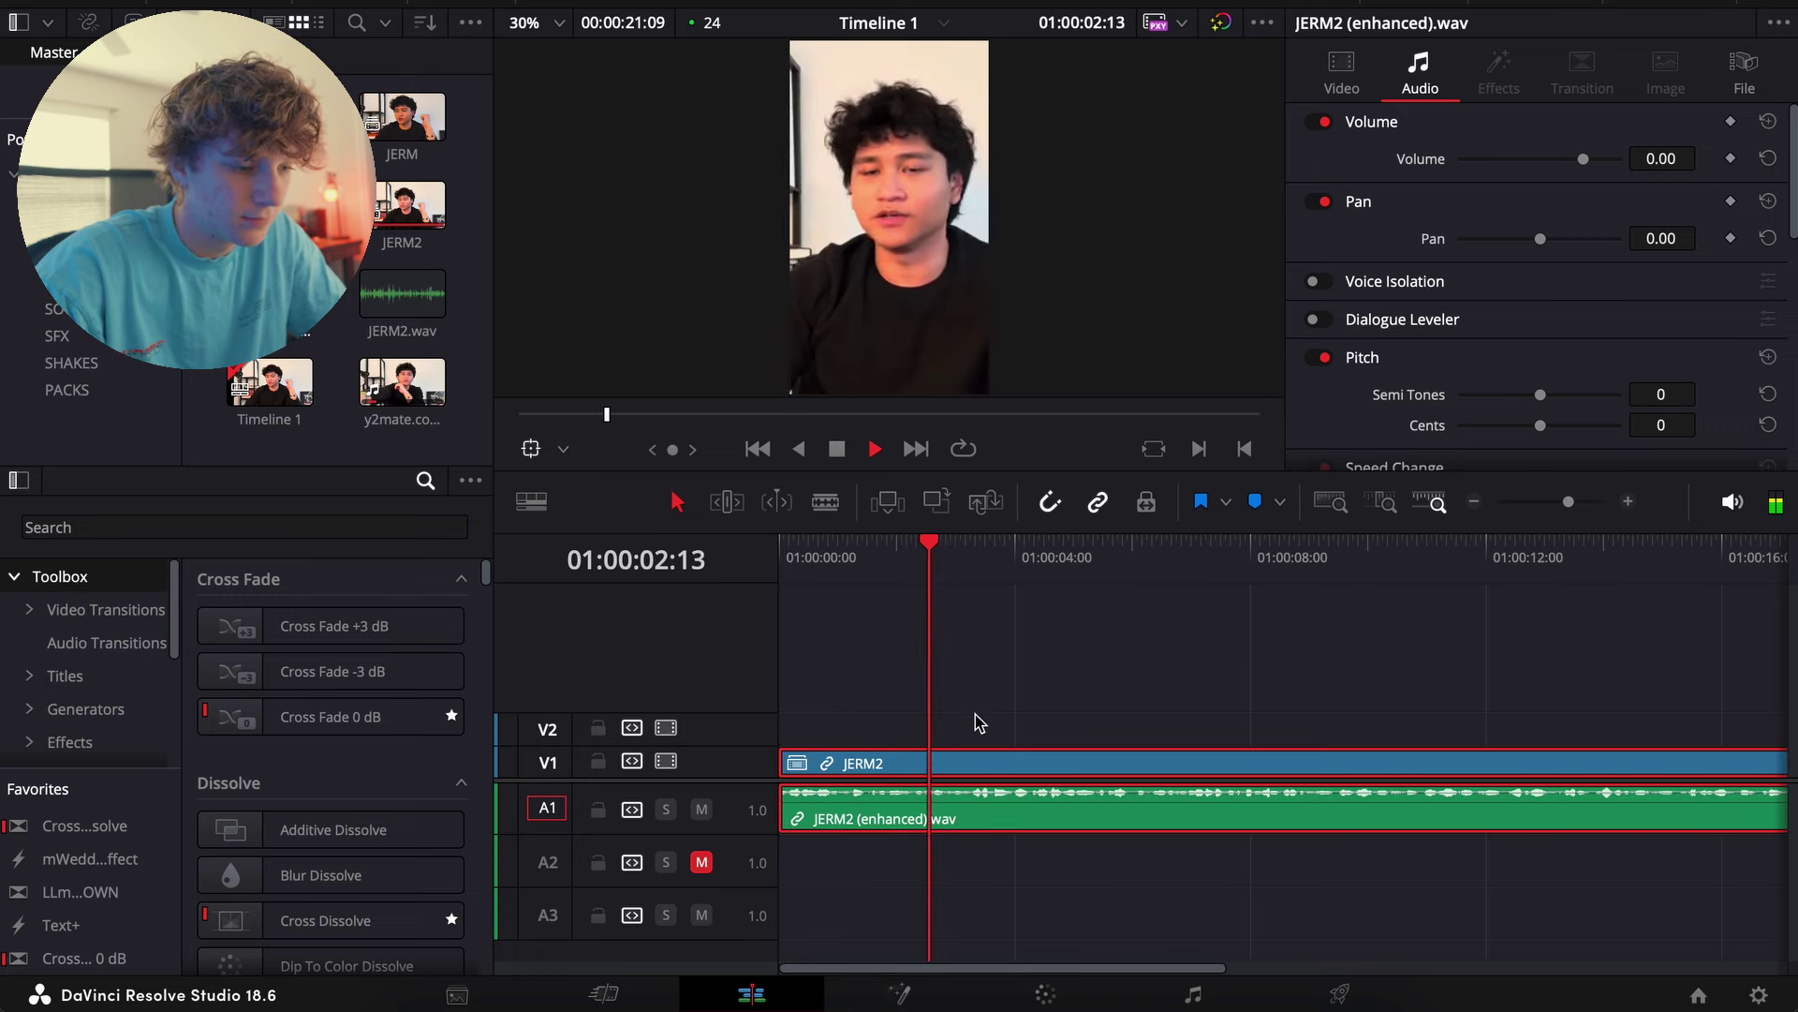
click(1474, 502)
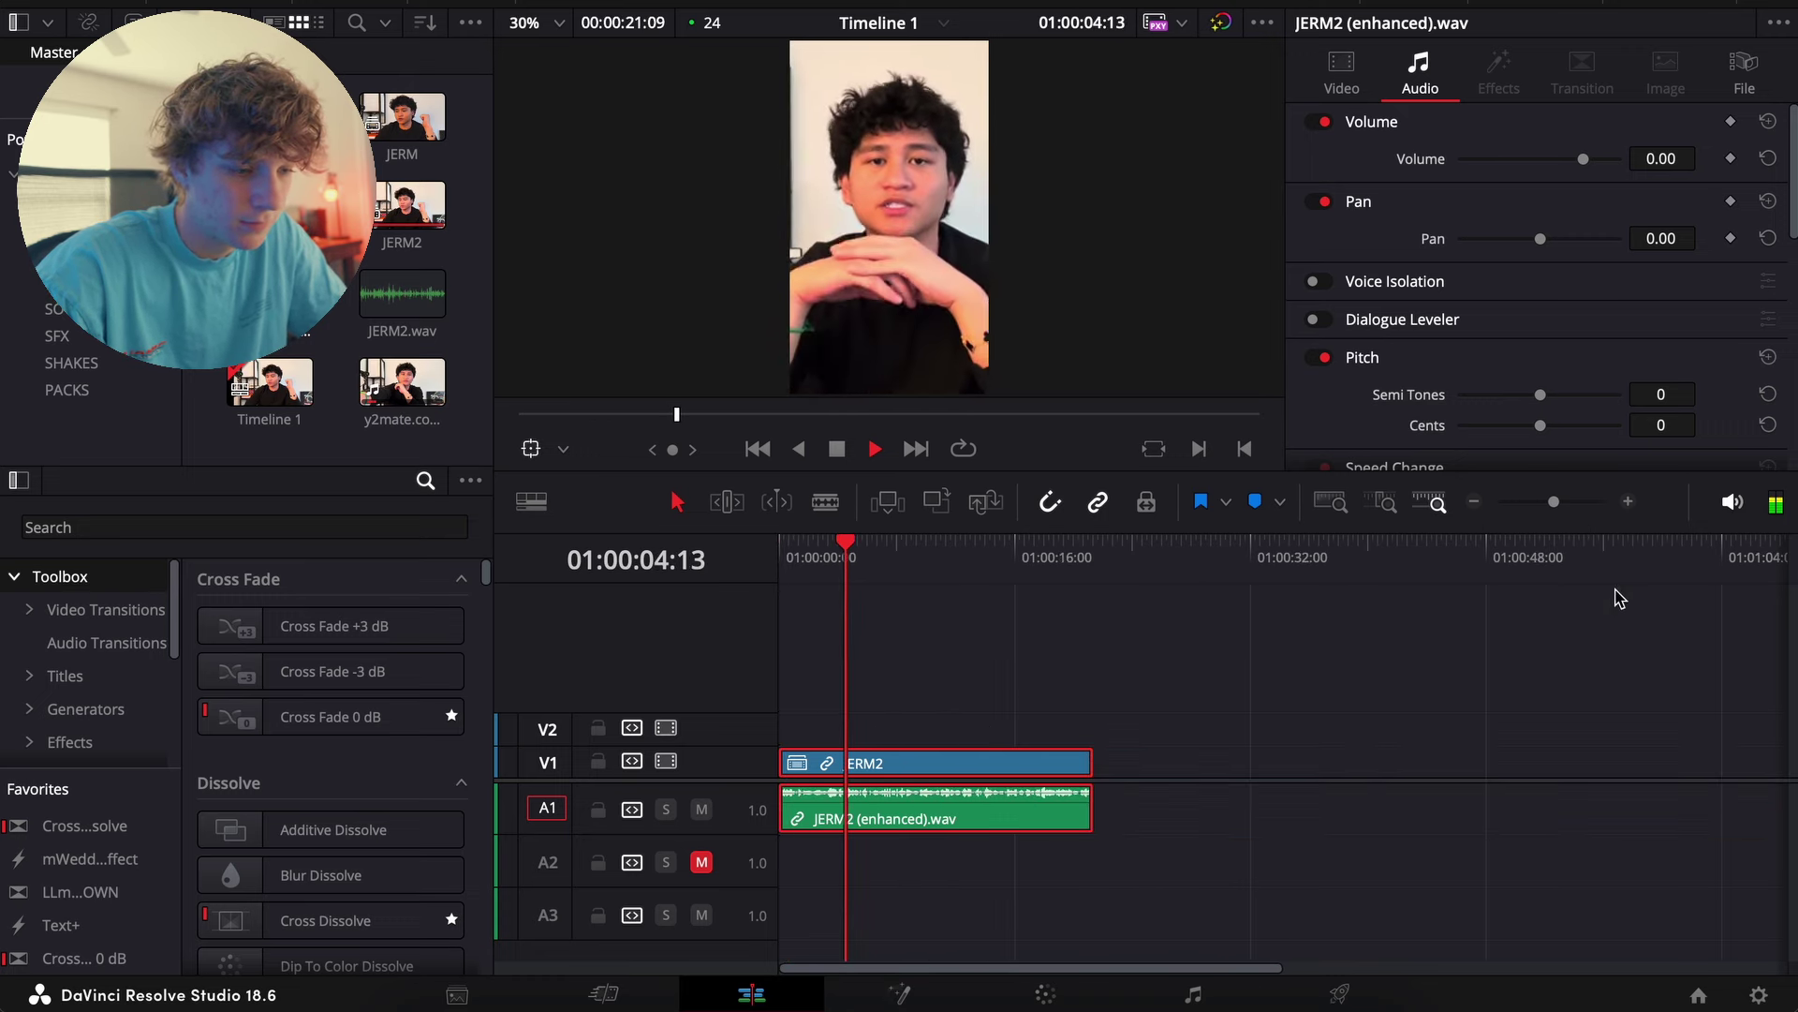
drag(1123, 471, 1124, 508)
key(space)
On the Color page, apply the LUT listed just before GLOW to node 01 and set its key output gain to 0.646
click(1046, 994)
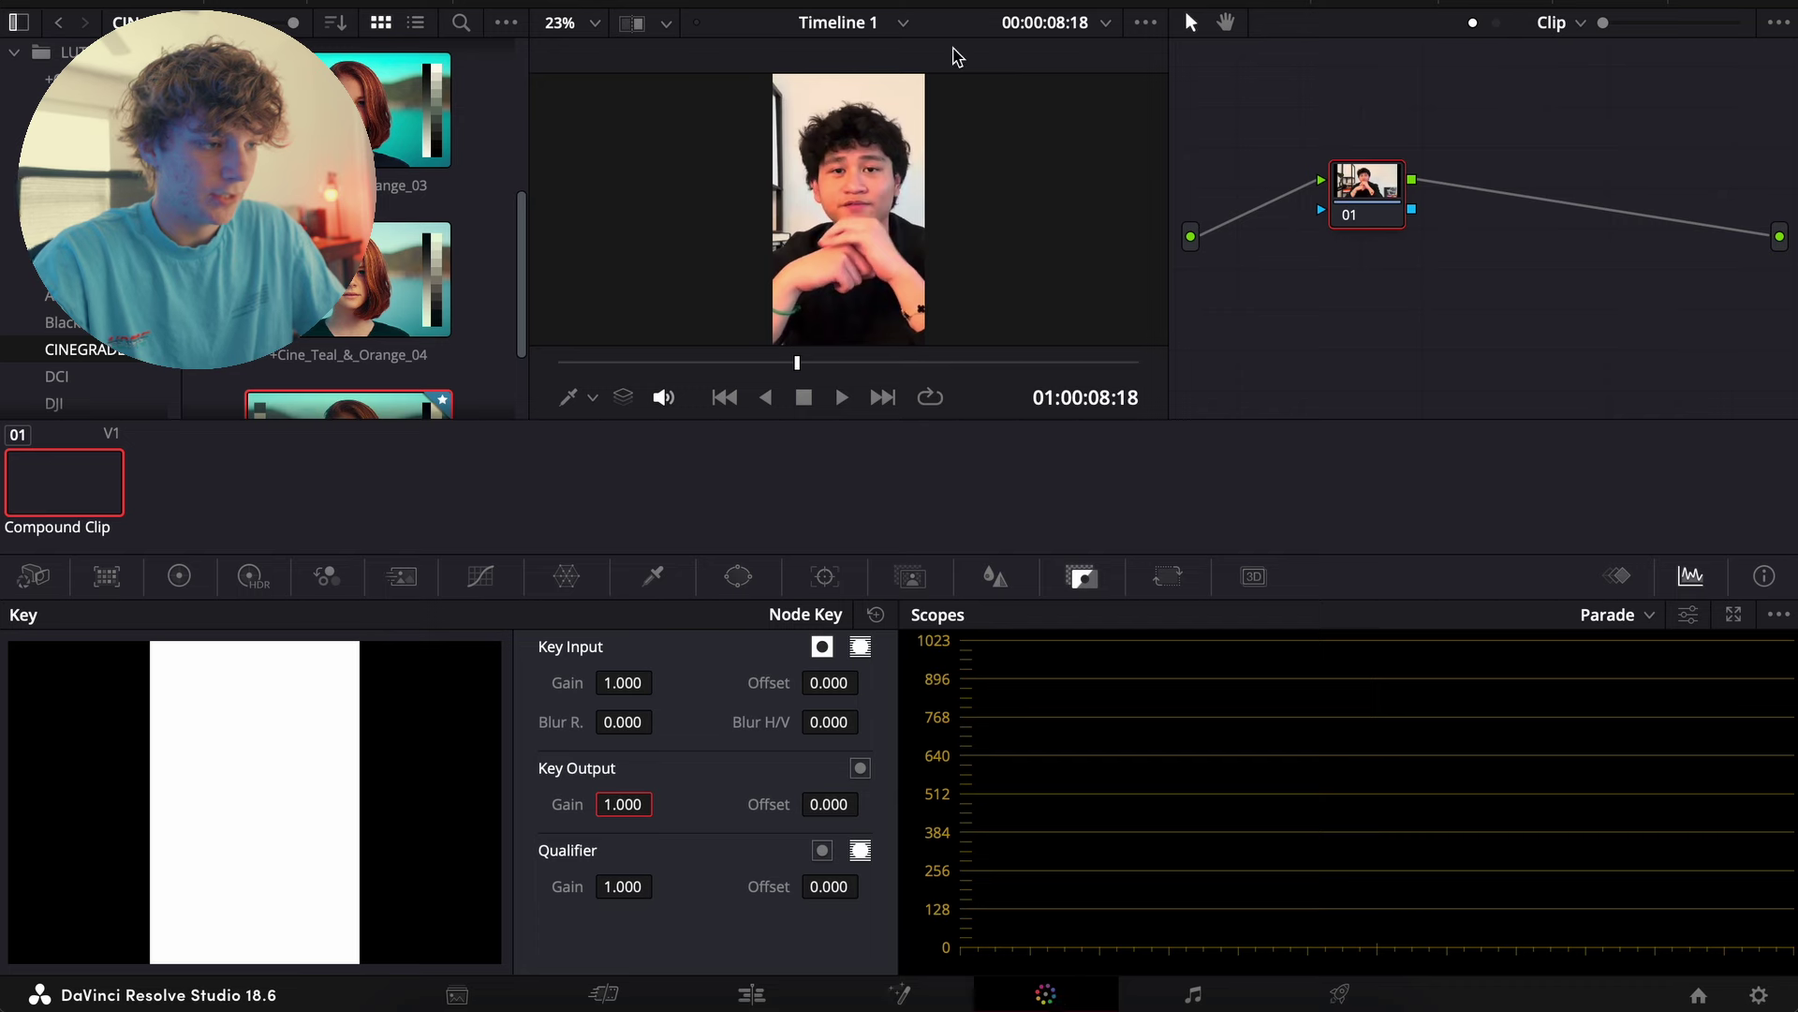
click(56, 213)
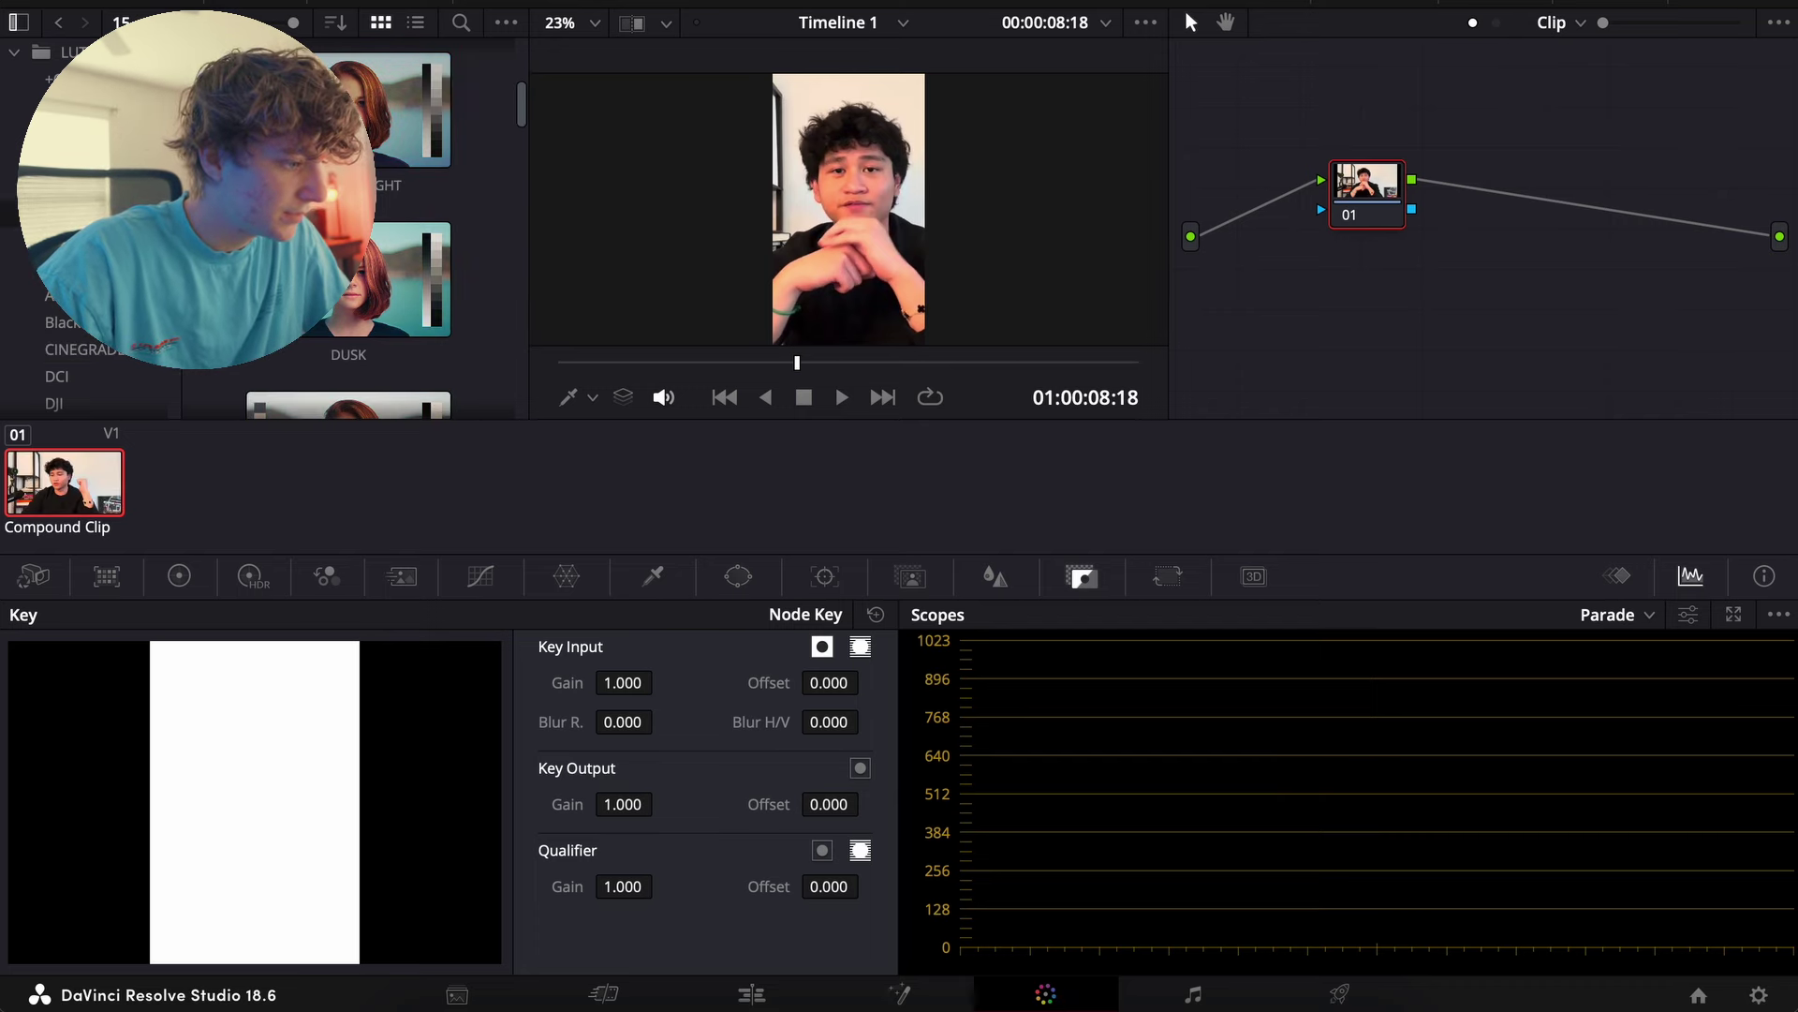
scroll(393, 234, down, 8)
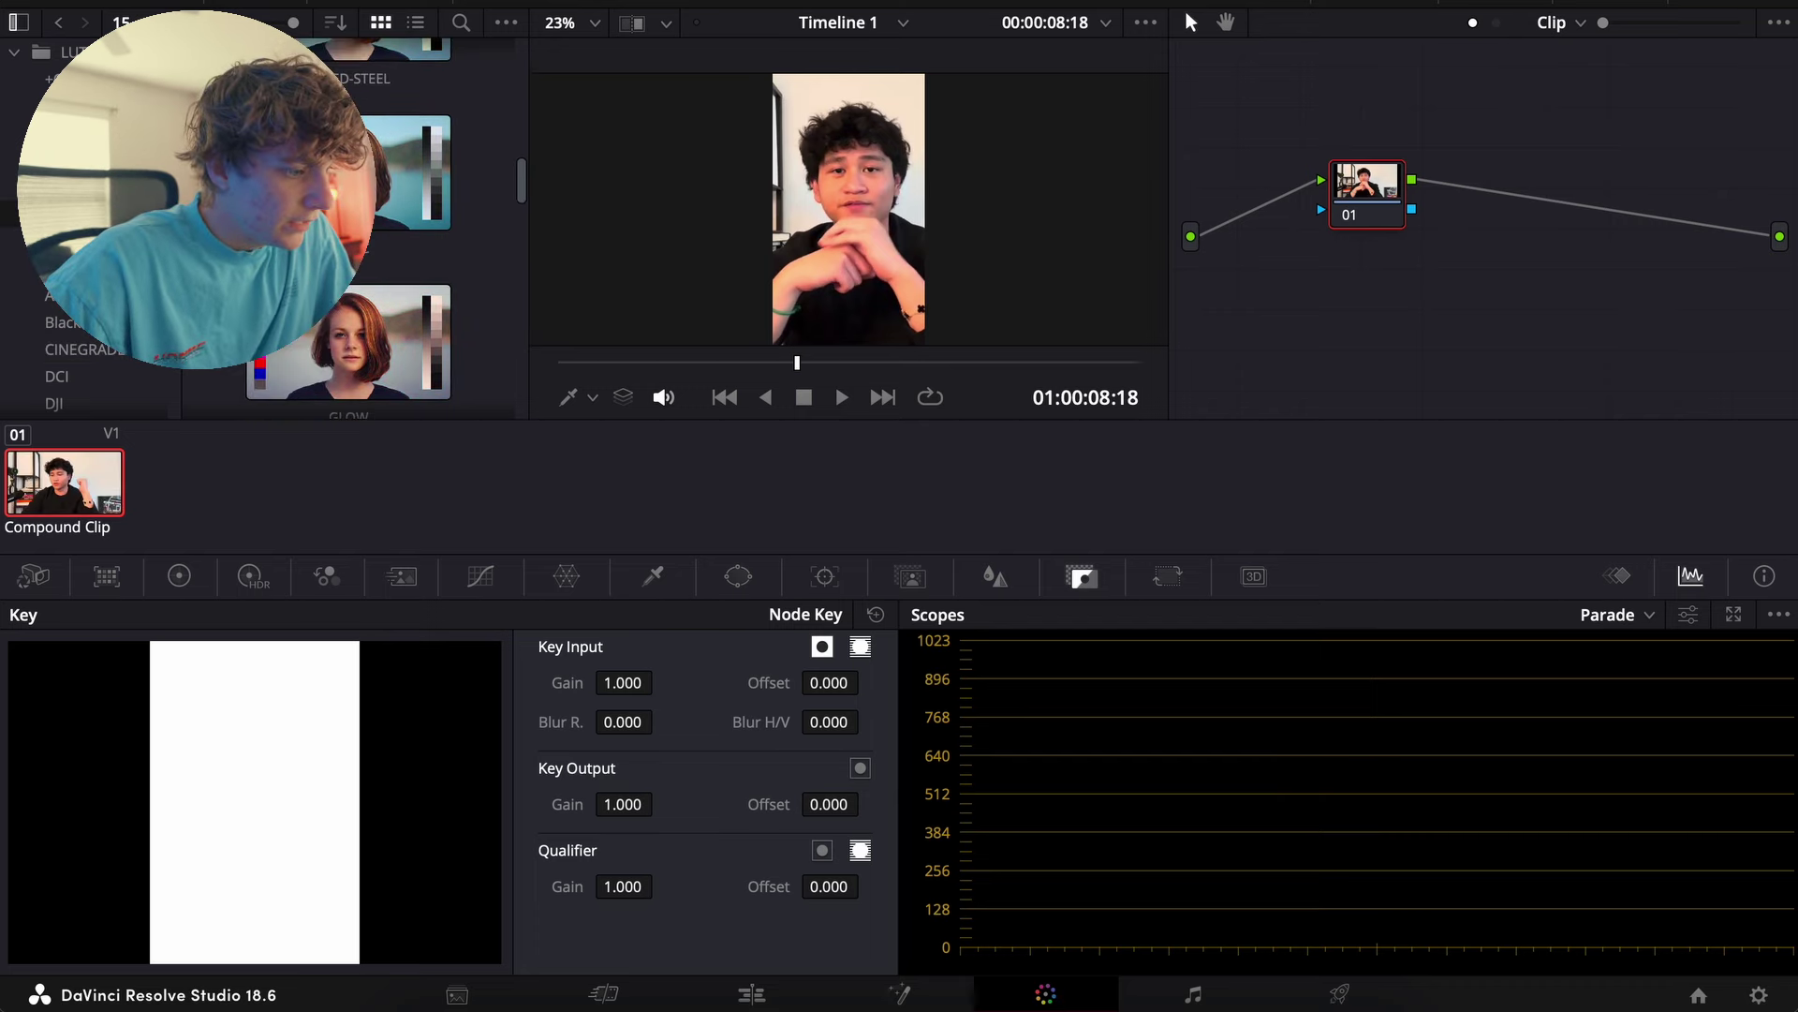
drag(403, 75, 1372, 192)
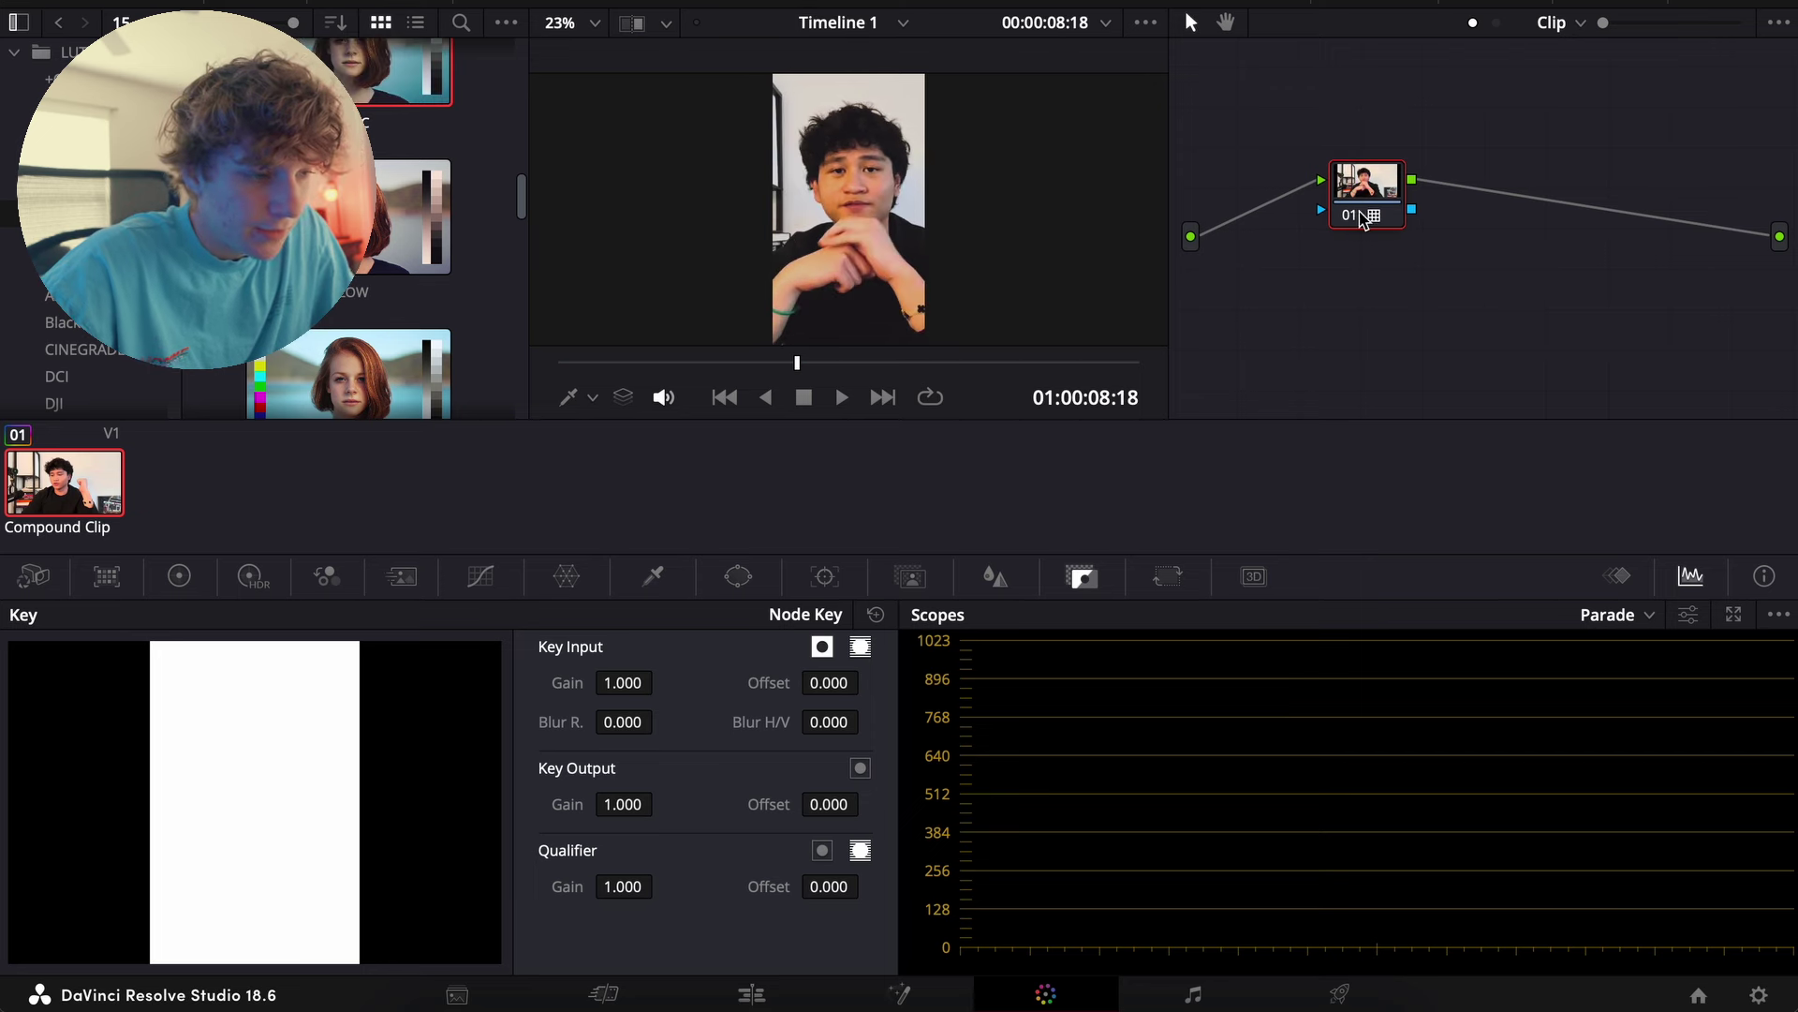
drag(633, 805, 580, 805)
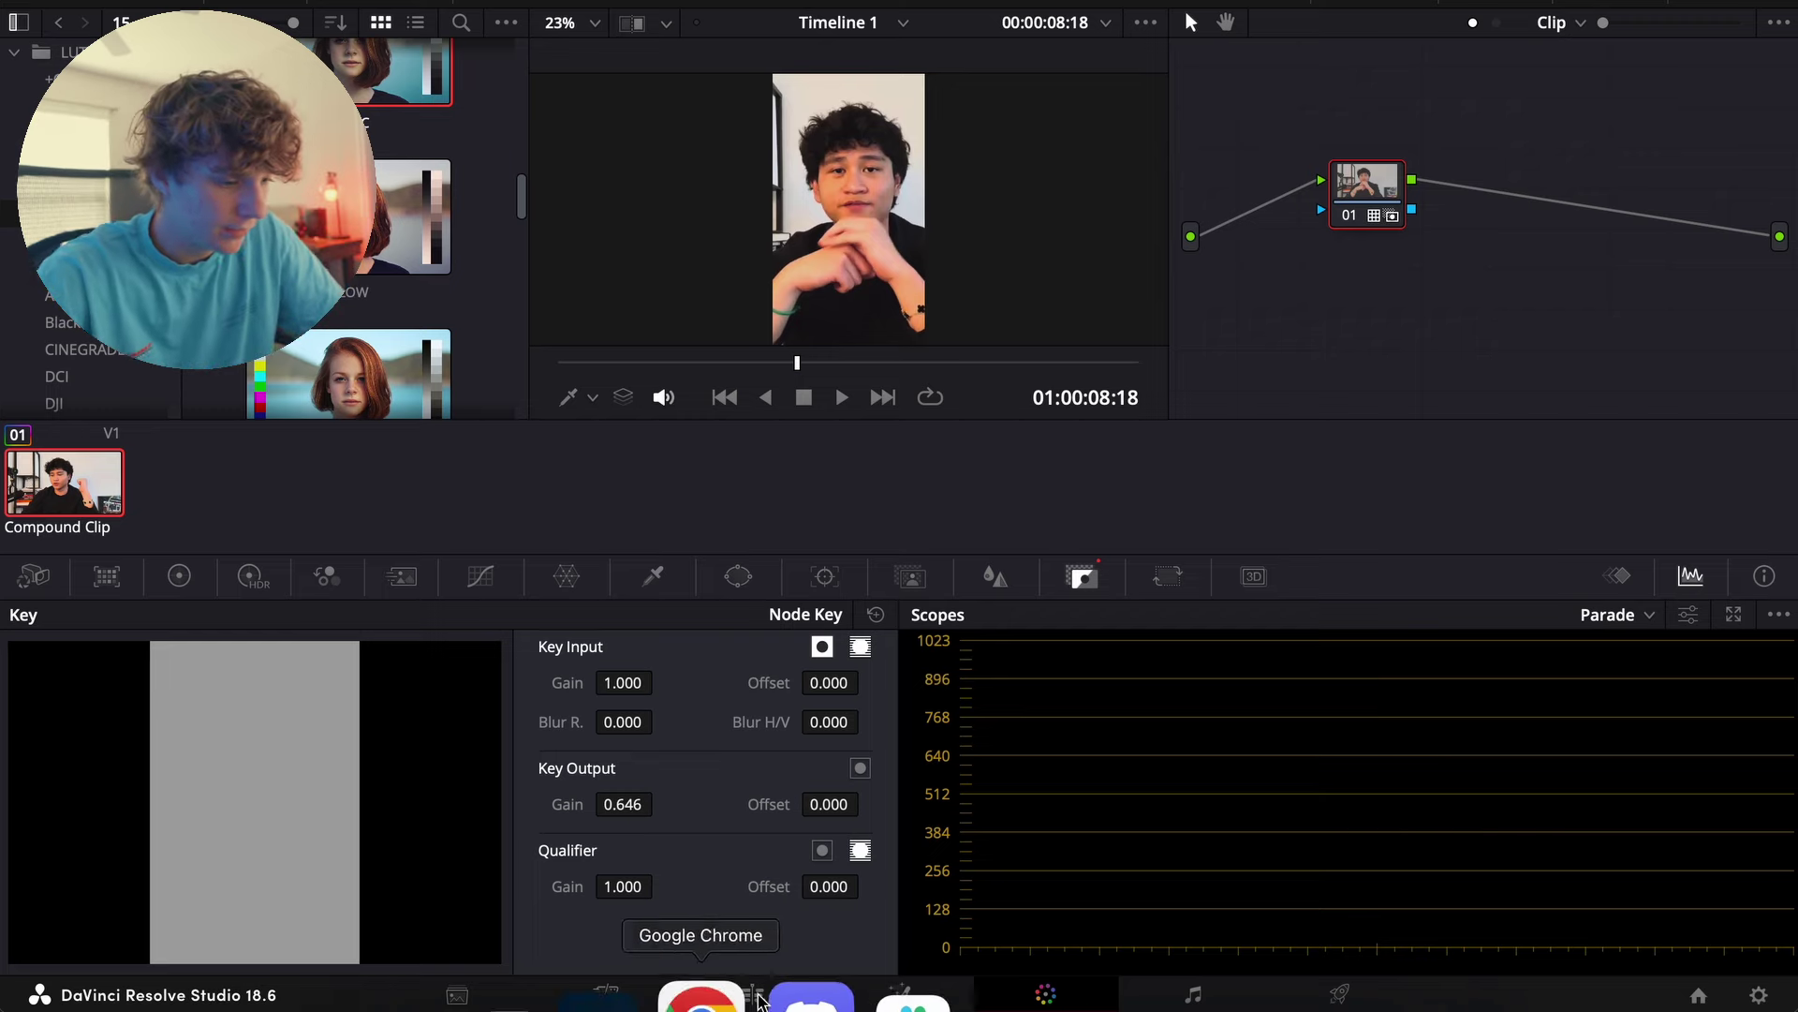
click(770, 996)
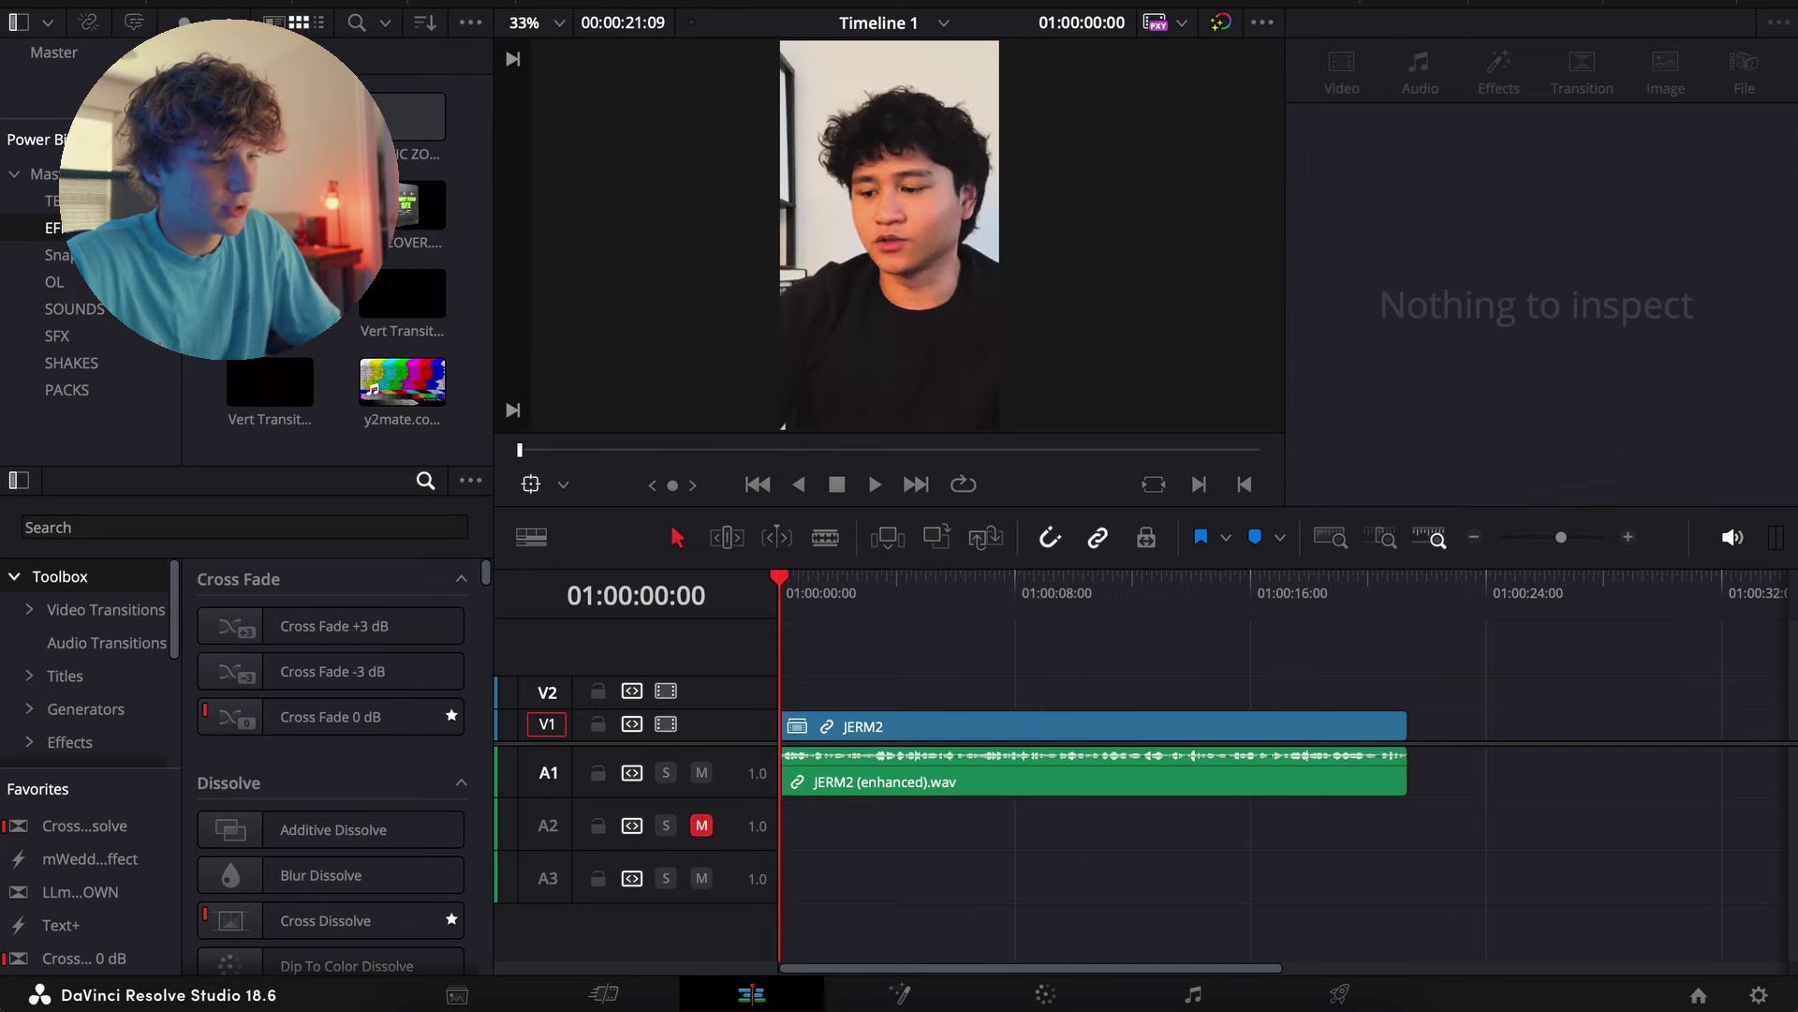
Place Noise 01.mp4 on V2 at the start and repeat it until it covers JERM2, trimming the last copy to match the end
drag(403, 117, 651, 695)
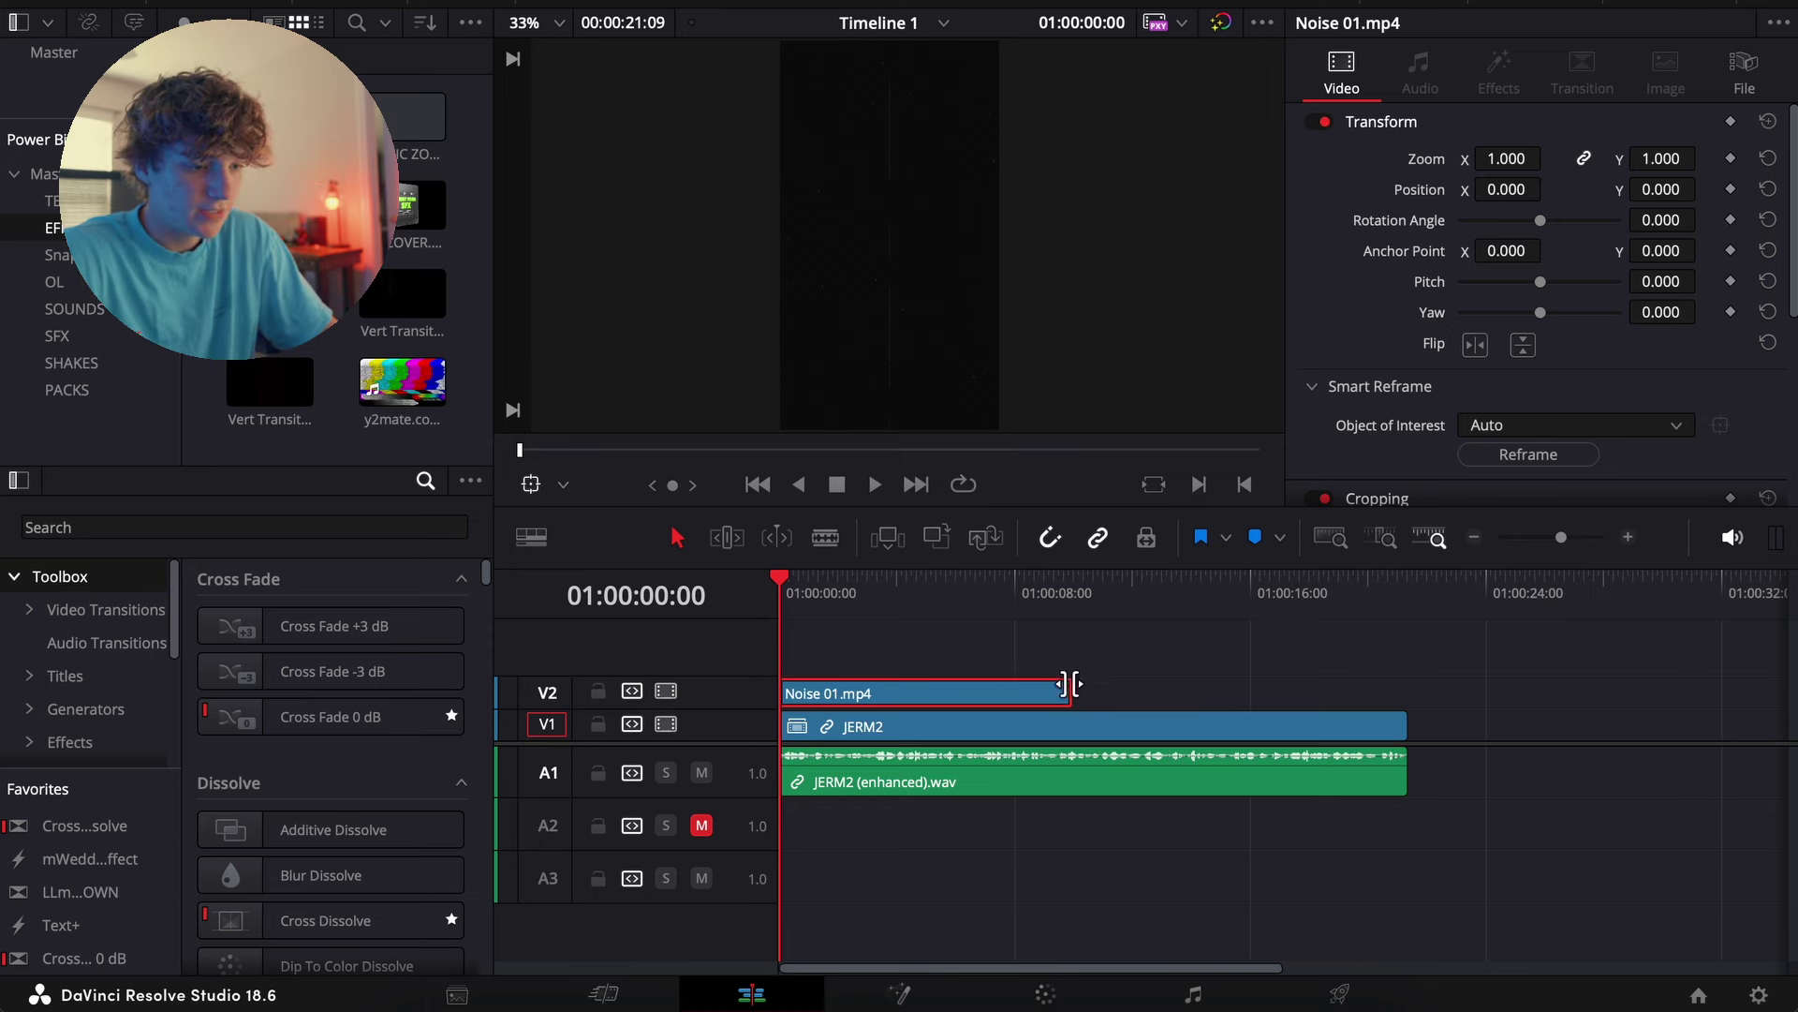
drag(885, 695, 1428, 697)
drag(1647, 684, 1410, 691)
drag(842, 671, 1386, 683)
Set the composite mode of the Noise 01.mp4 clips on V2 to Screen so they overlay the JERM2 footage
click(925, 681)
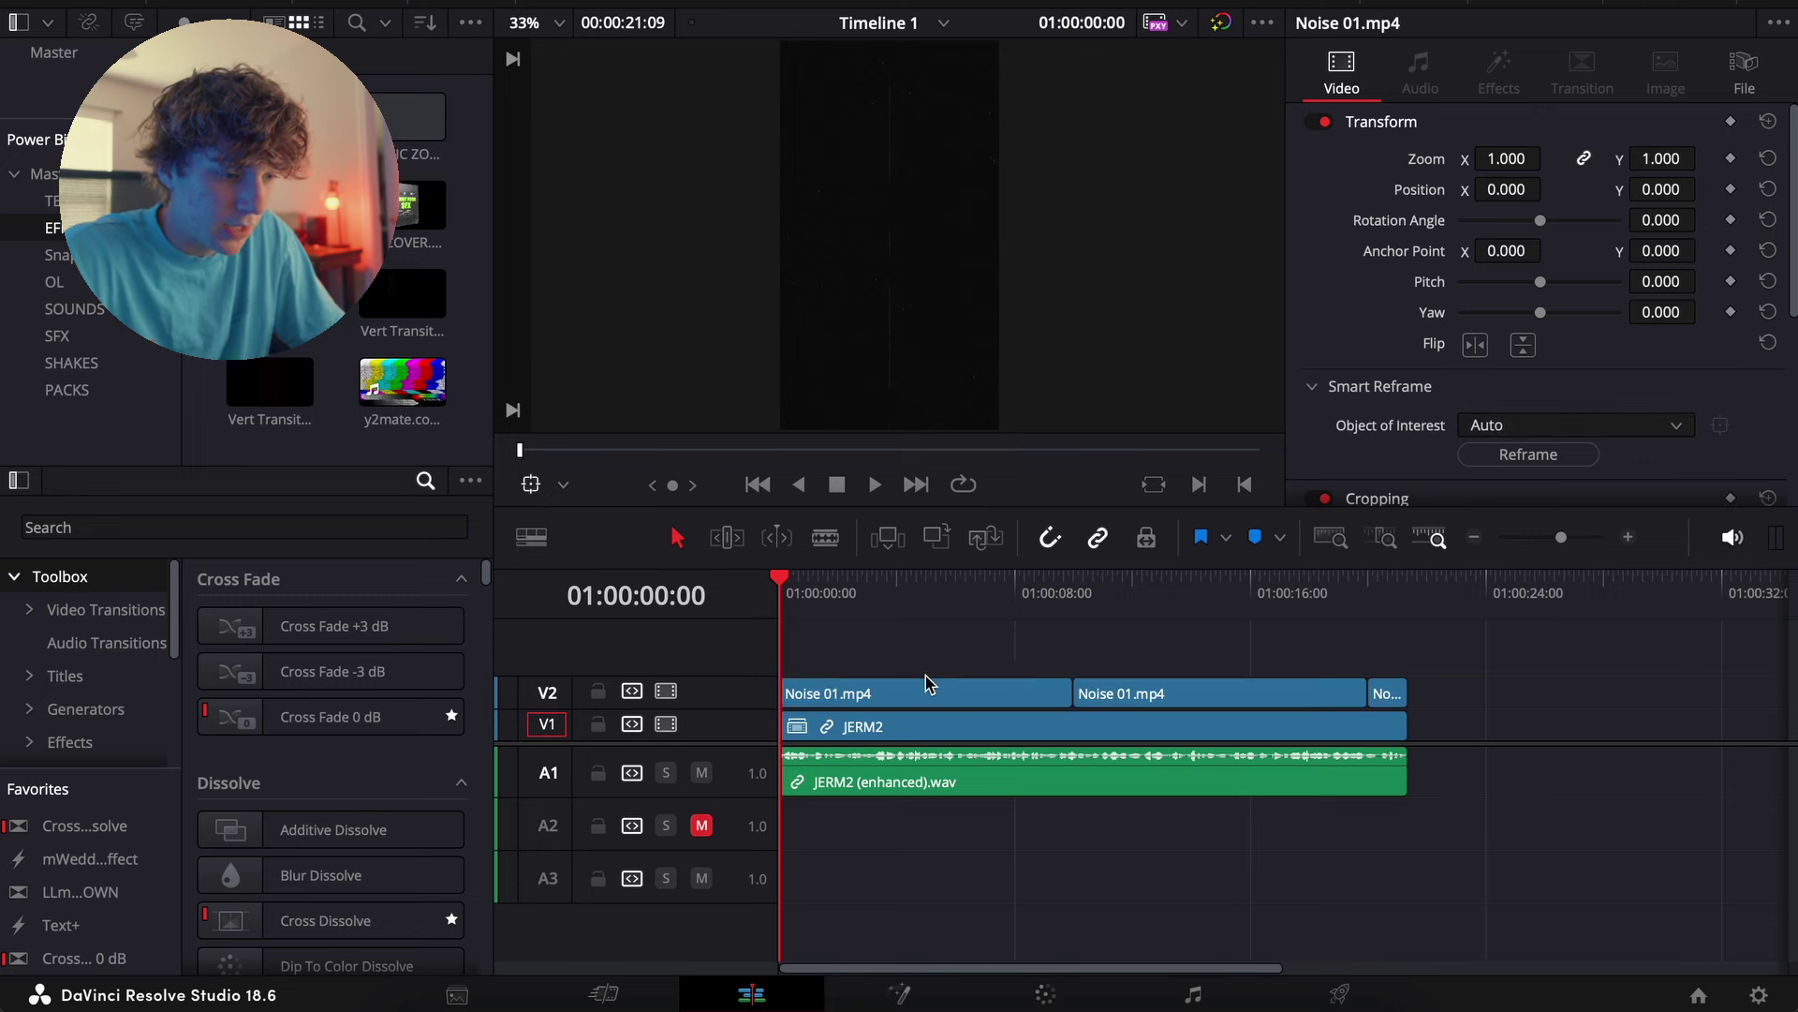
scroll(1508, 417, down, 4)
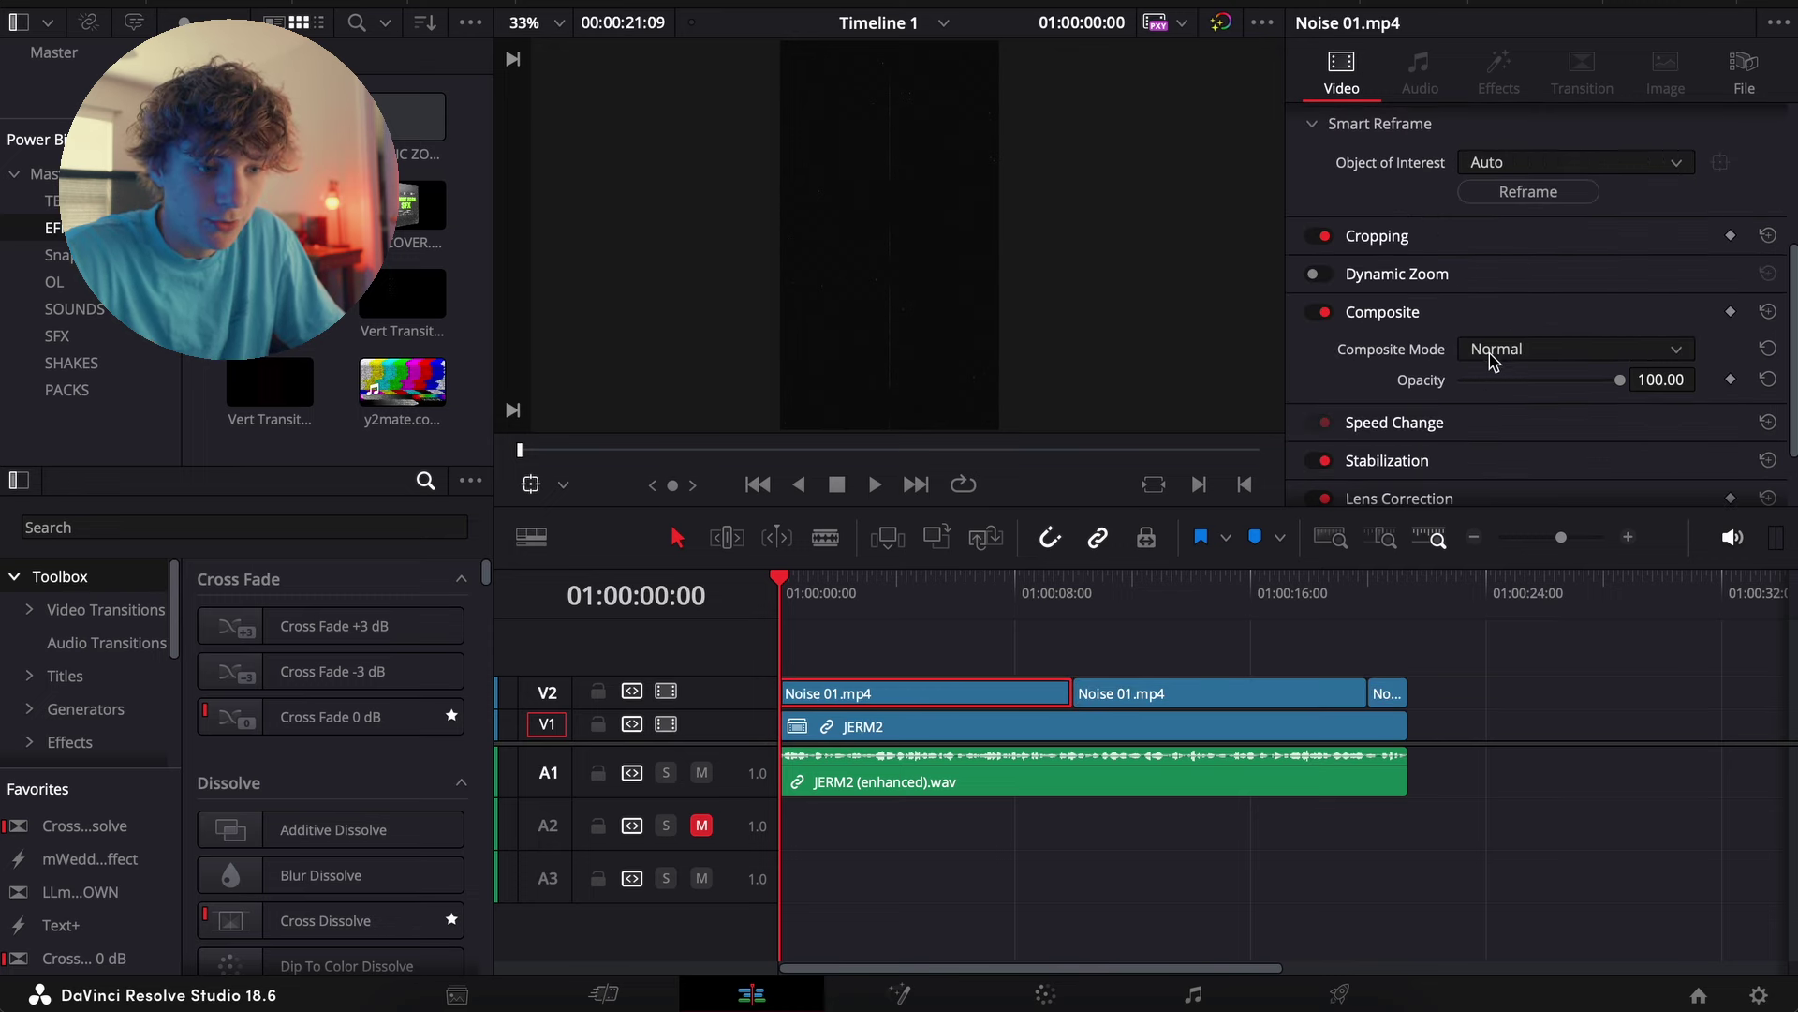
click(1493, 353)
scroll(1497, 445, down, 5)
click(1494, 381)
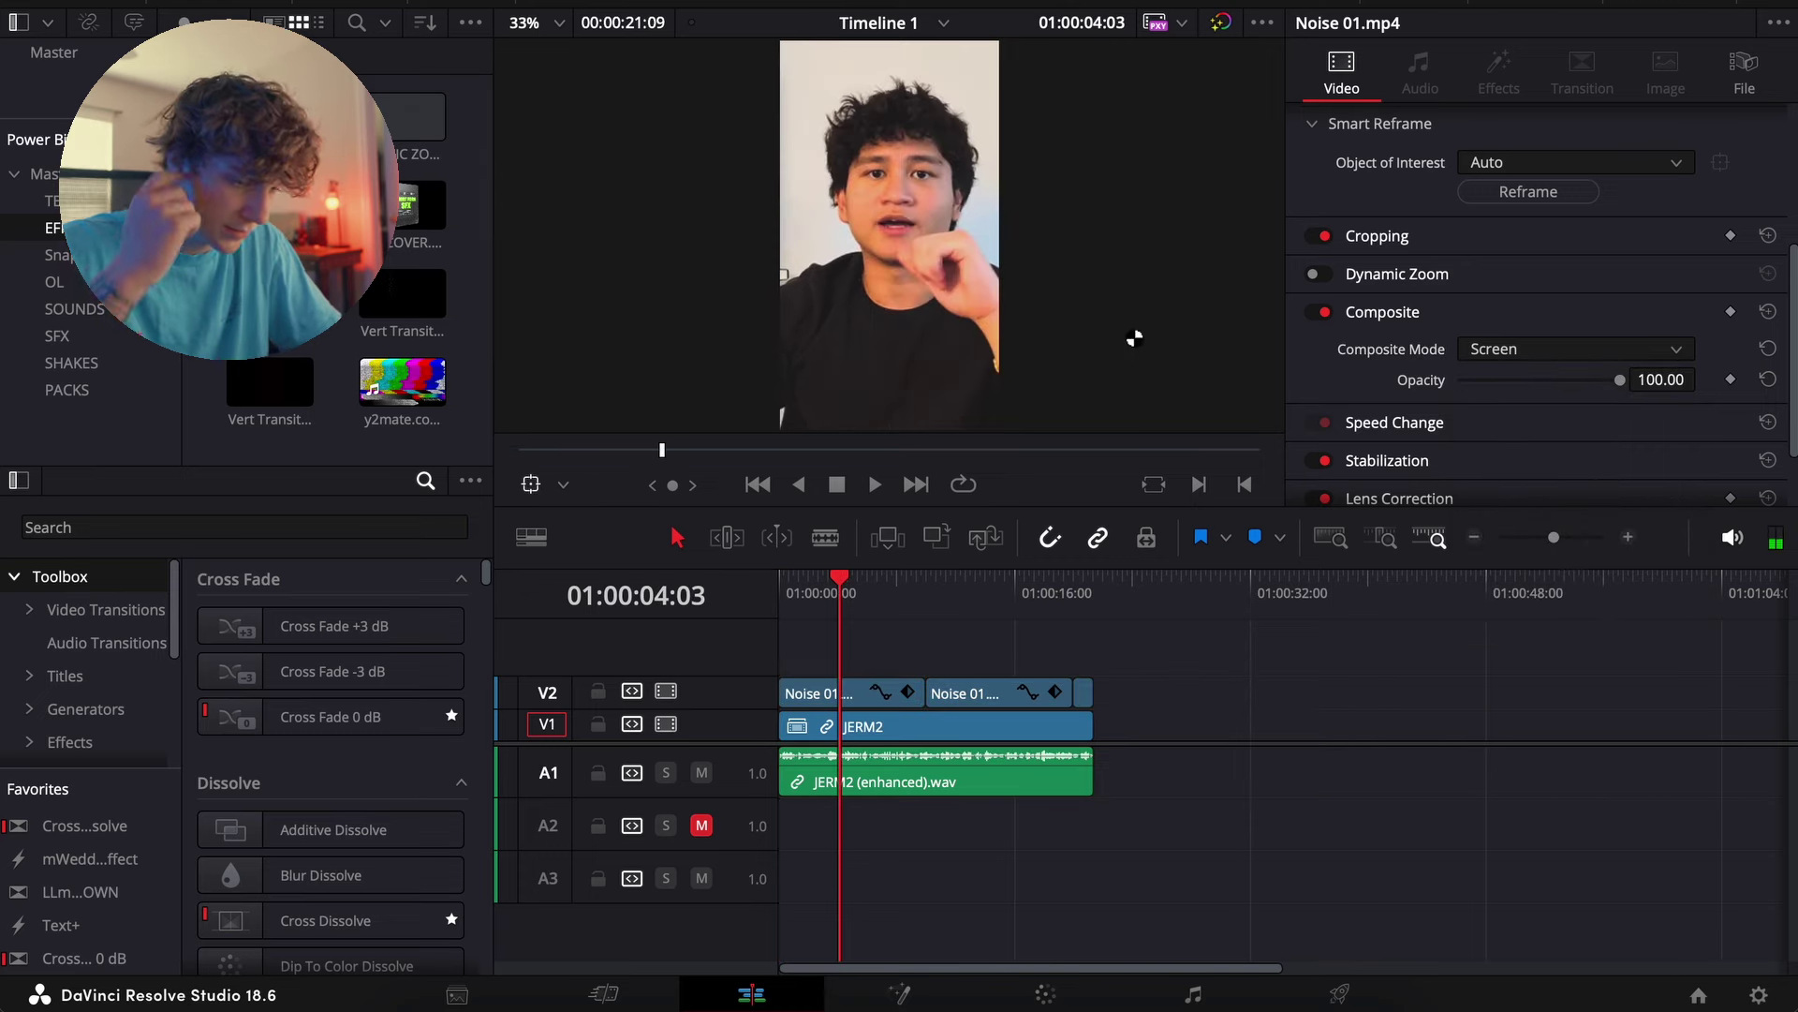
click(1476, 539)
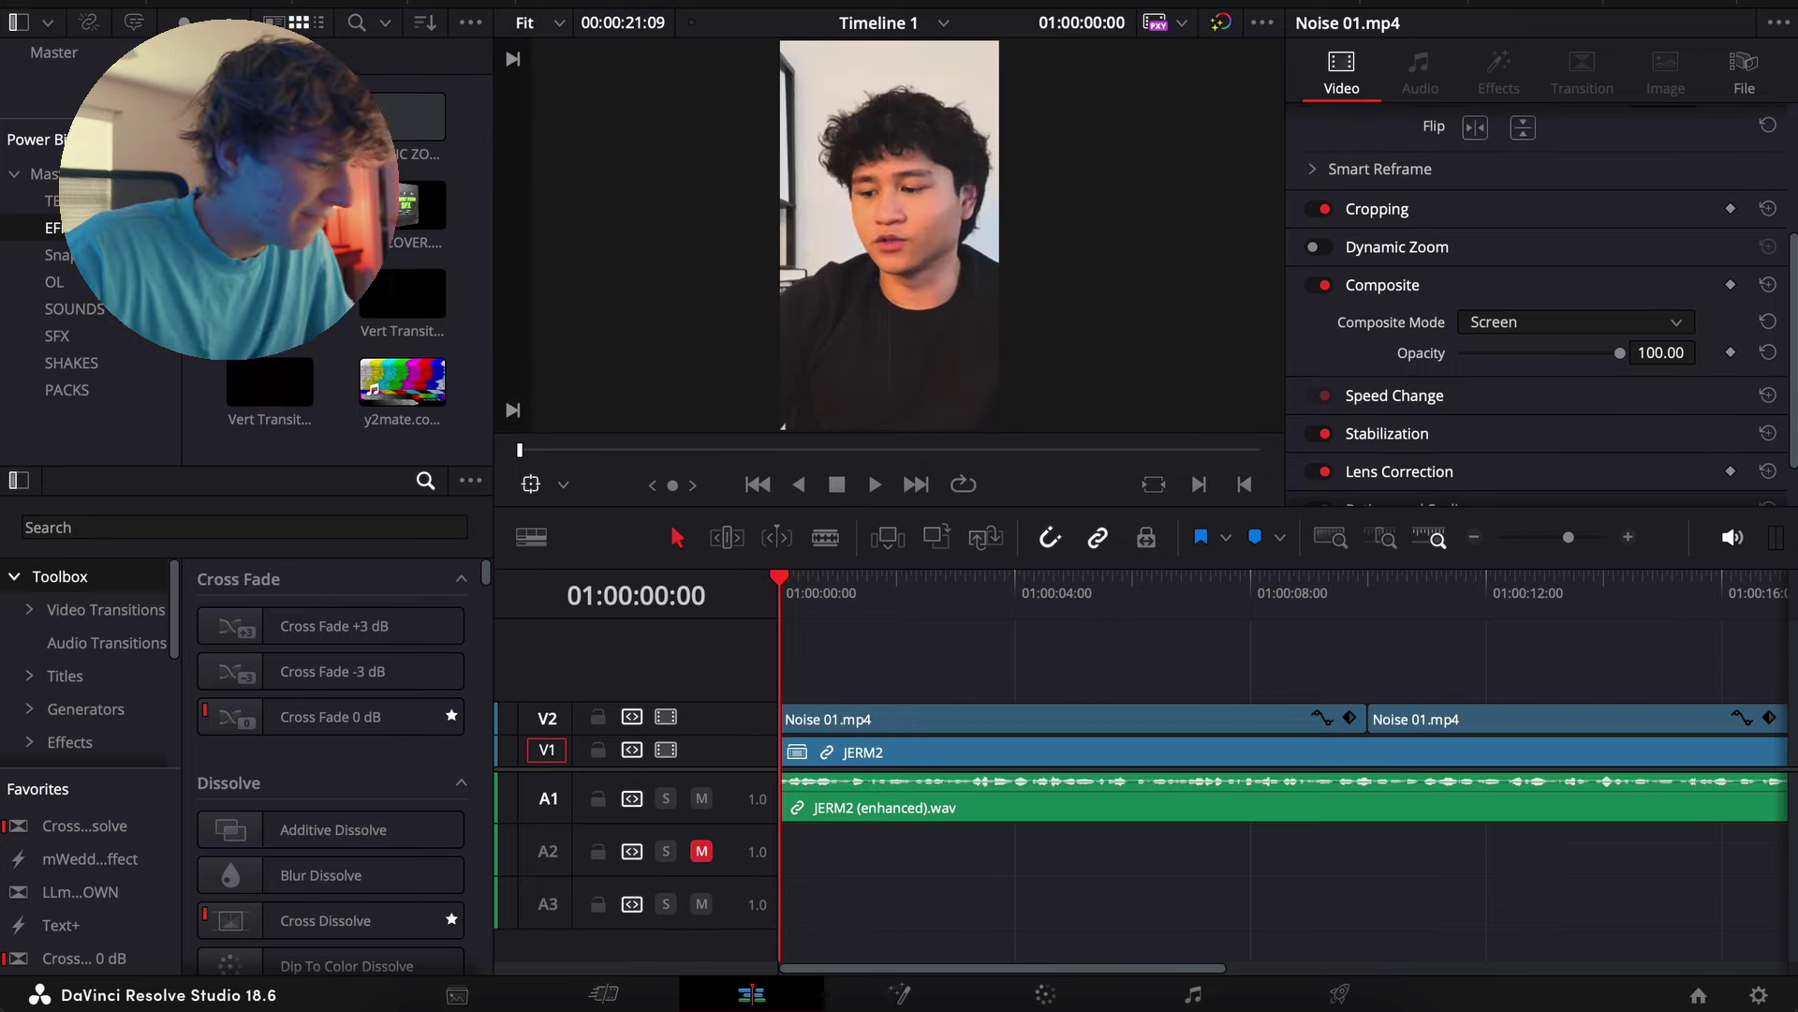
Place the MAGIC ZOOM effect on V3 at the start of the timeline and shorten it to about one second
click(431, 127)
drag(431, 127, 838, 686)
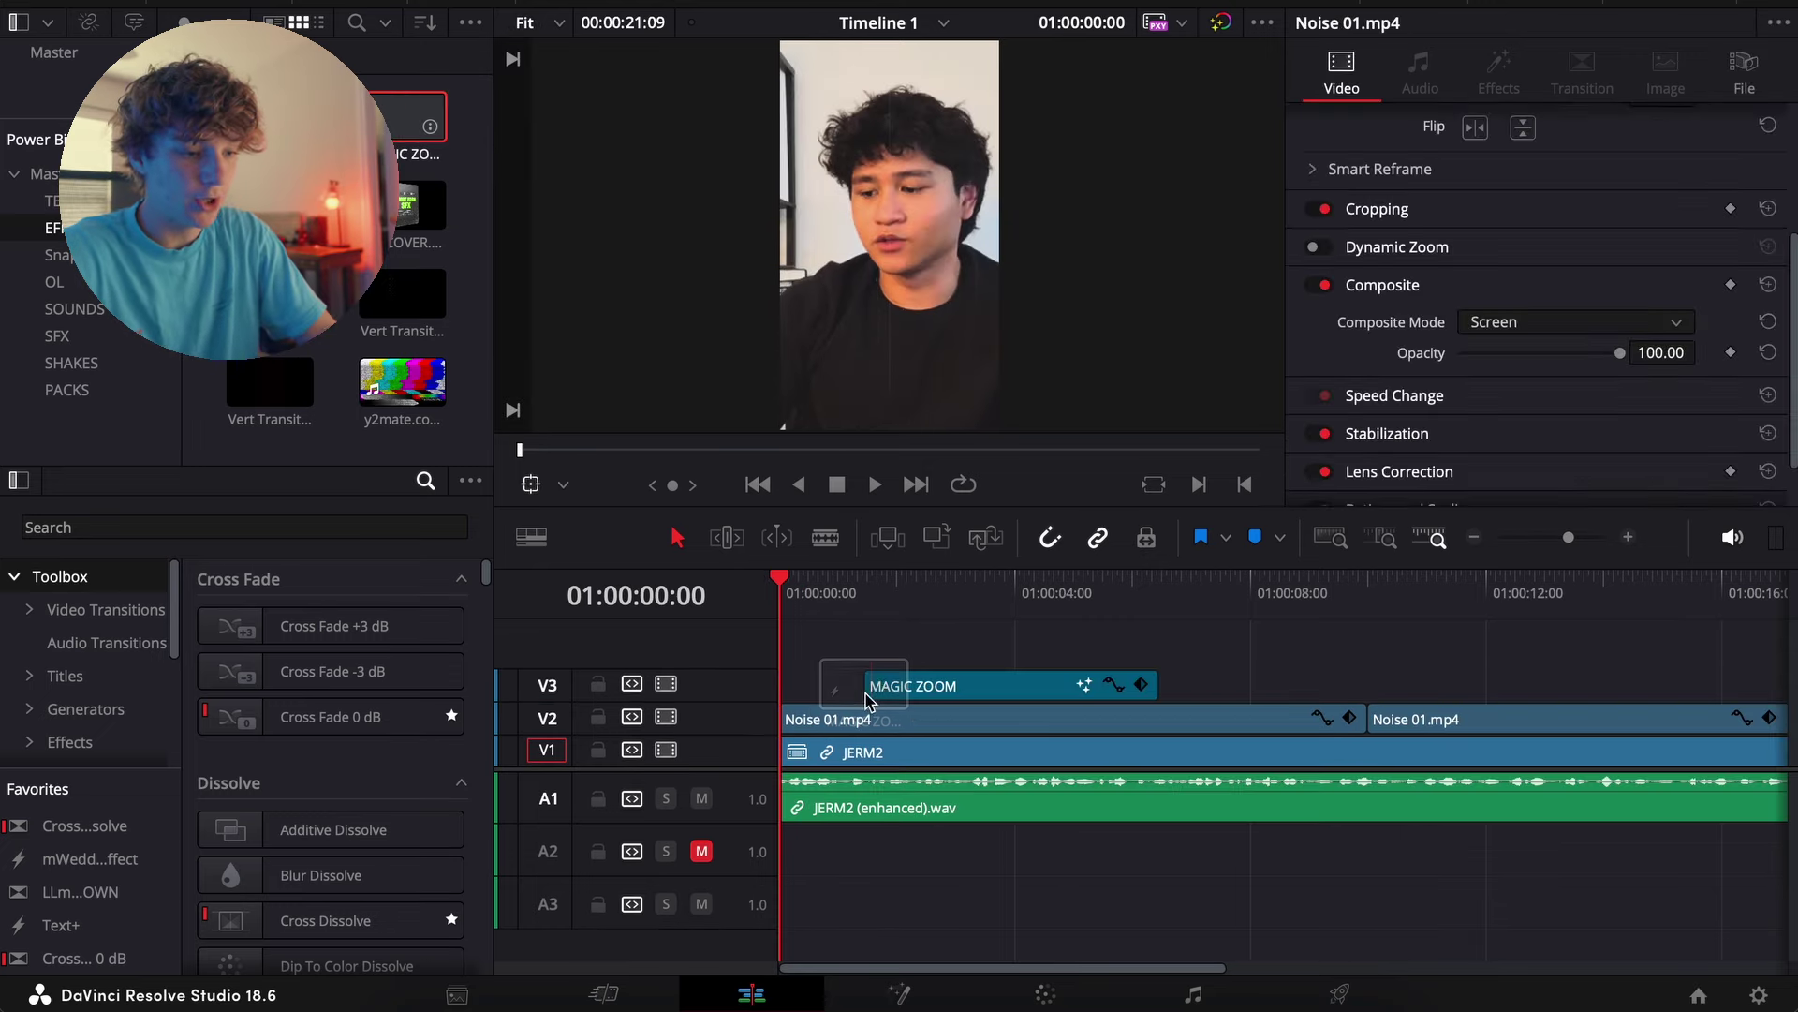
click(1058, 684)
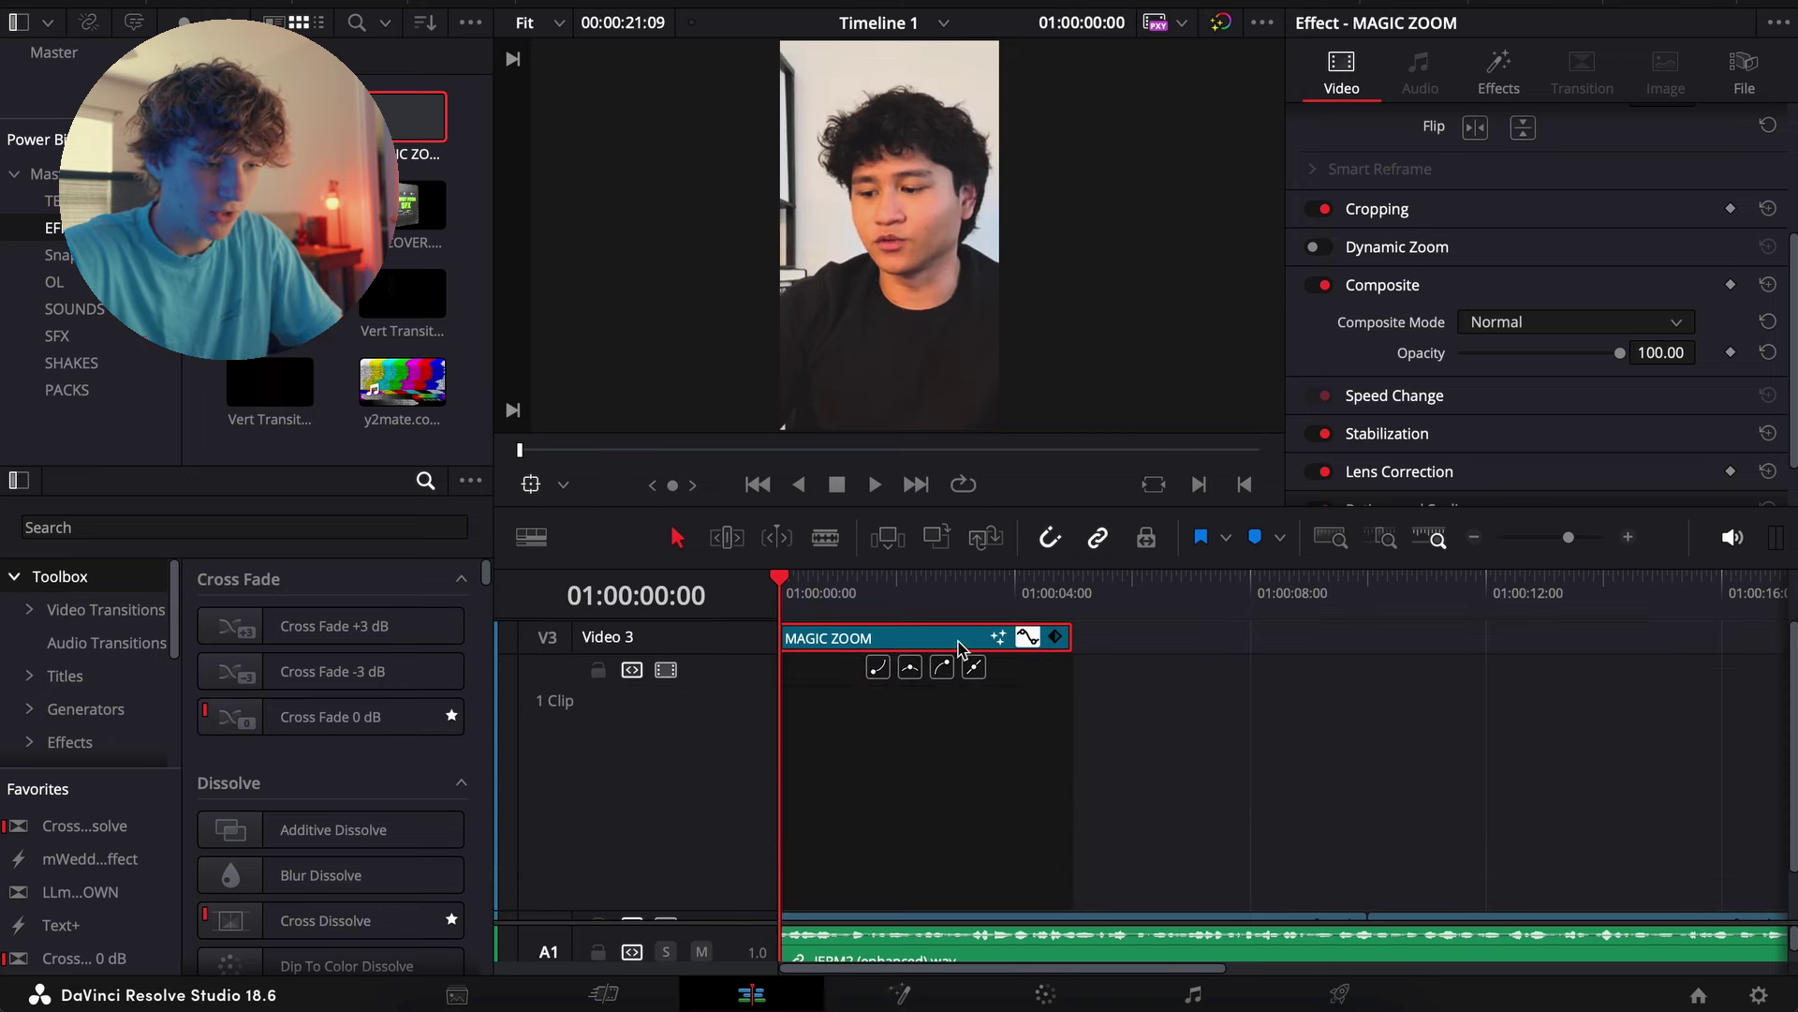
click(1030, 641)
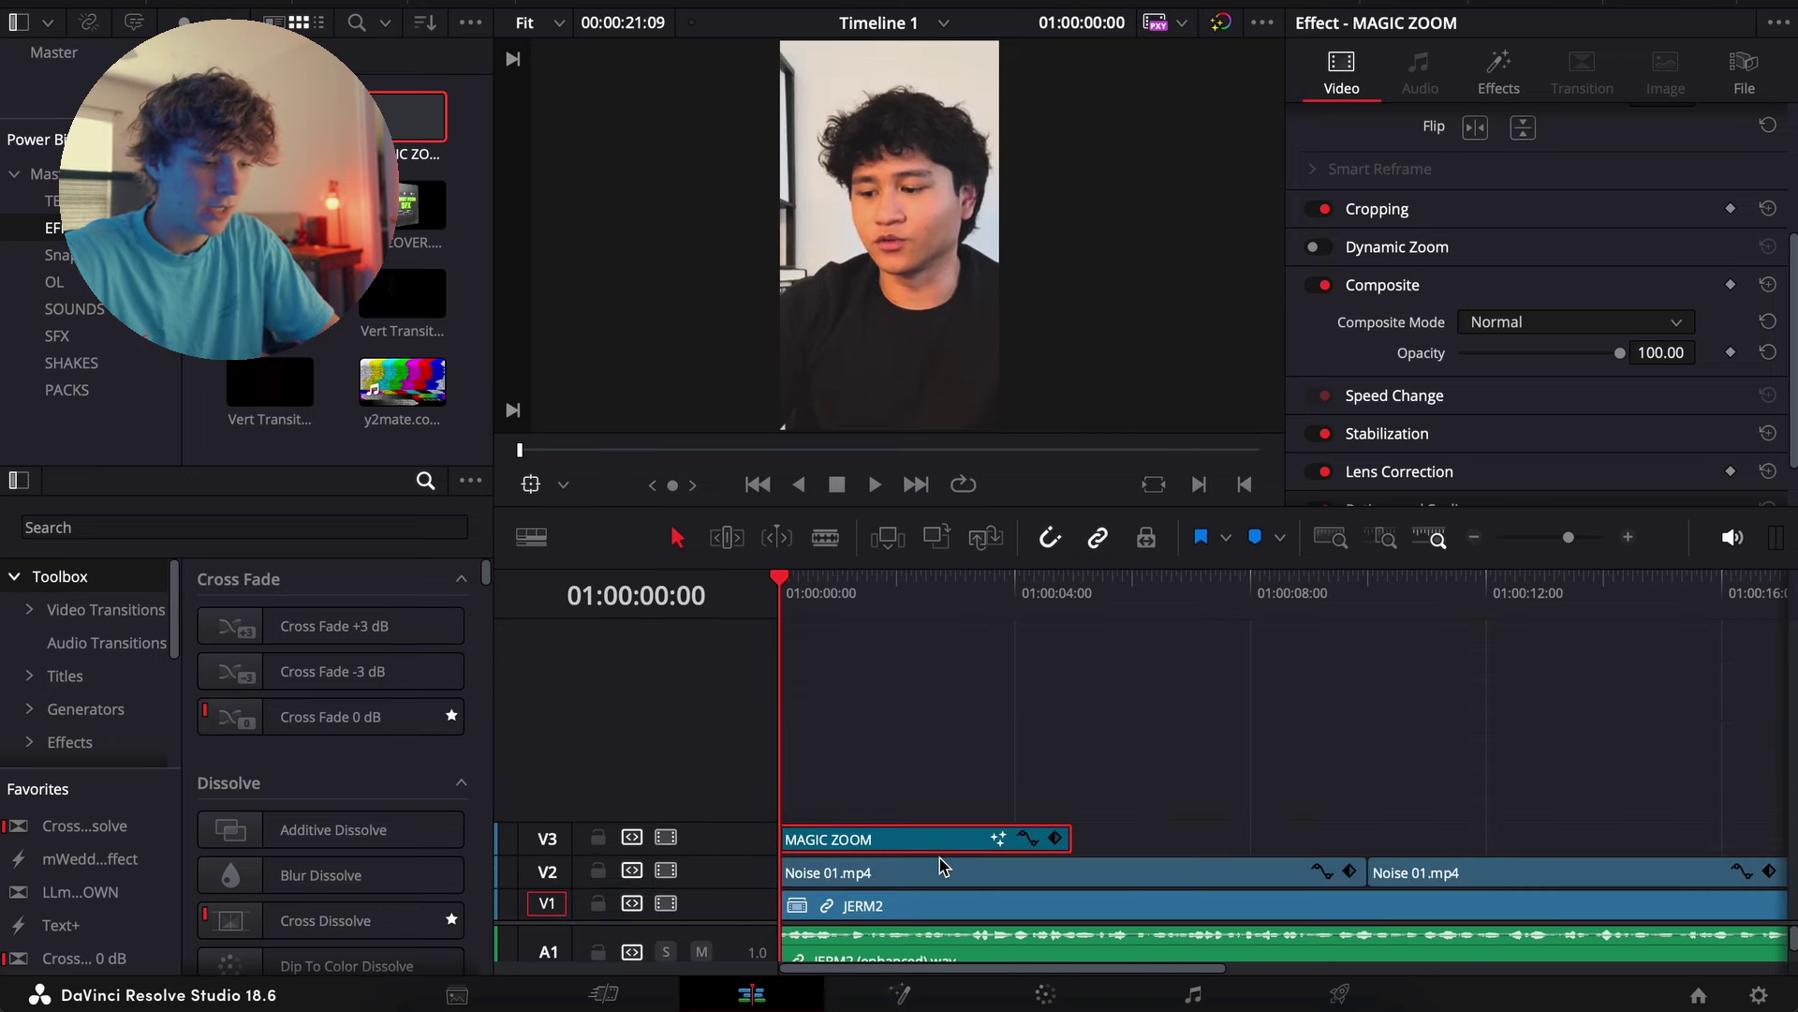
scroll(974, 923, down, 3)
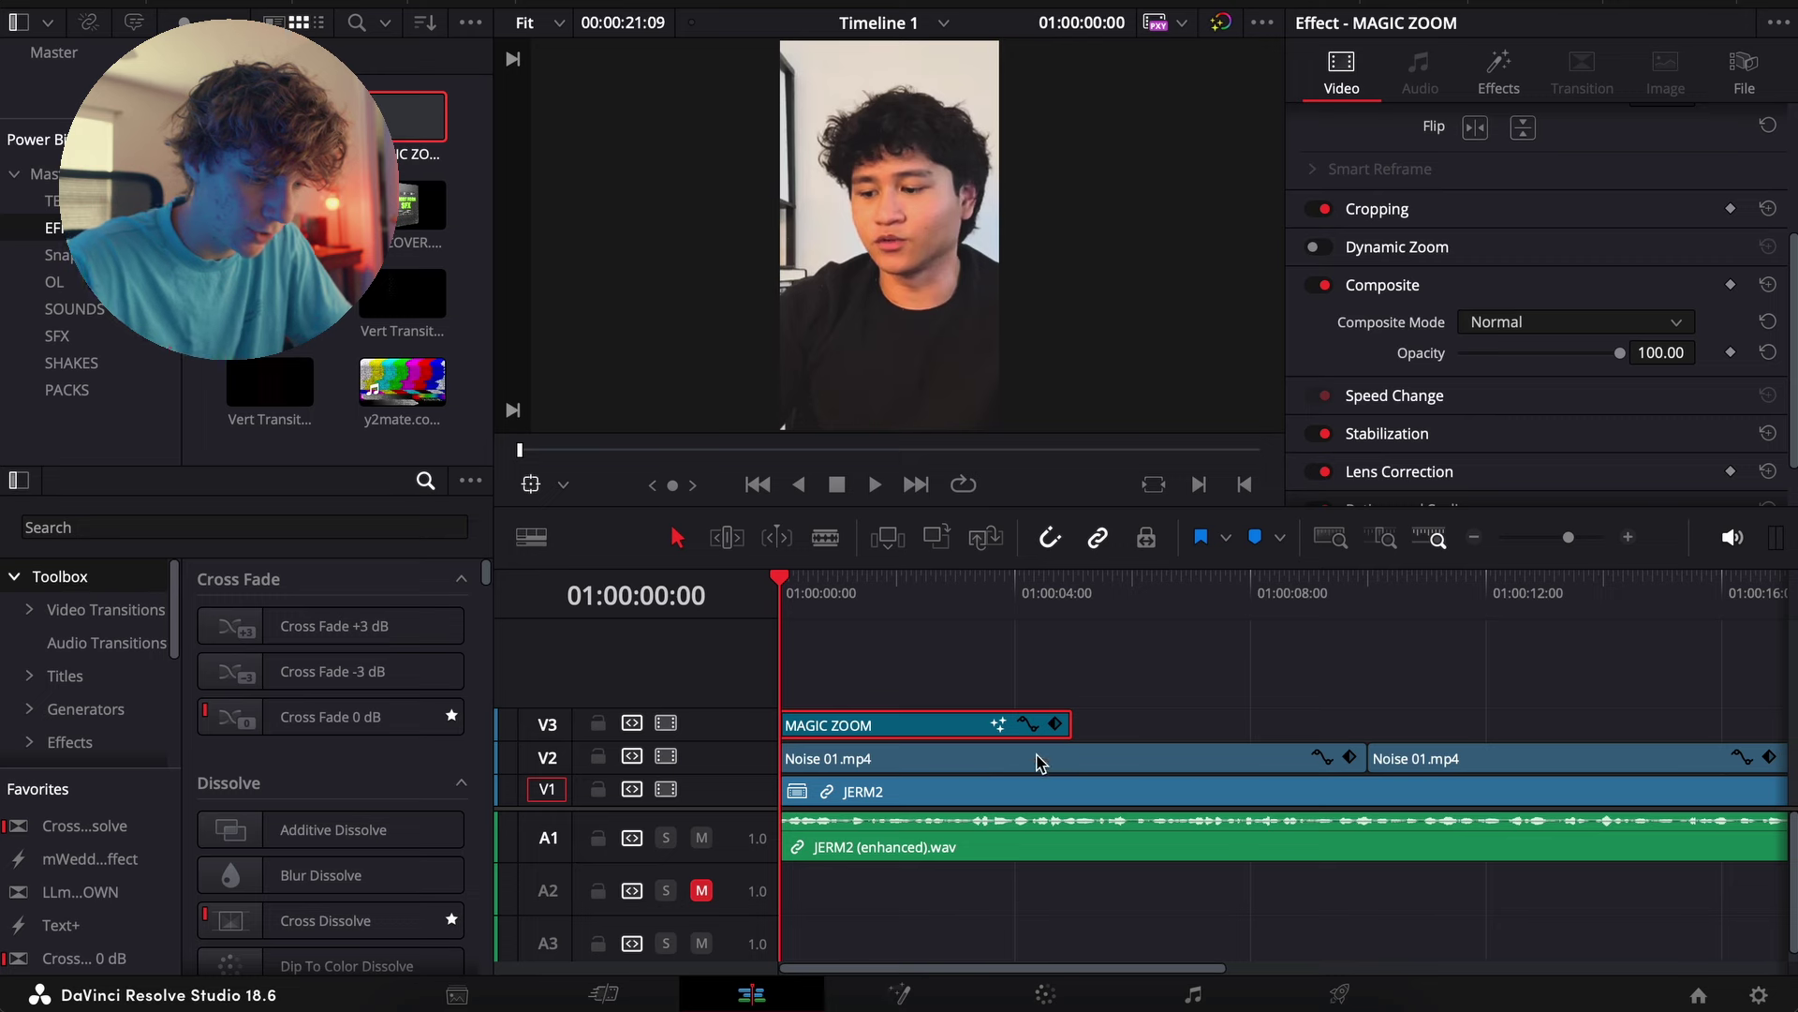
drag(1074, 729, 843, 729)
Set the MAGIC ZOOM effect's zoom type to Hold&ZoomOut and its zoom scale to 0.809
click(1498, 71)
click(1519, 353)
click(1545, 439)
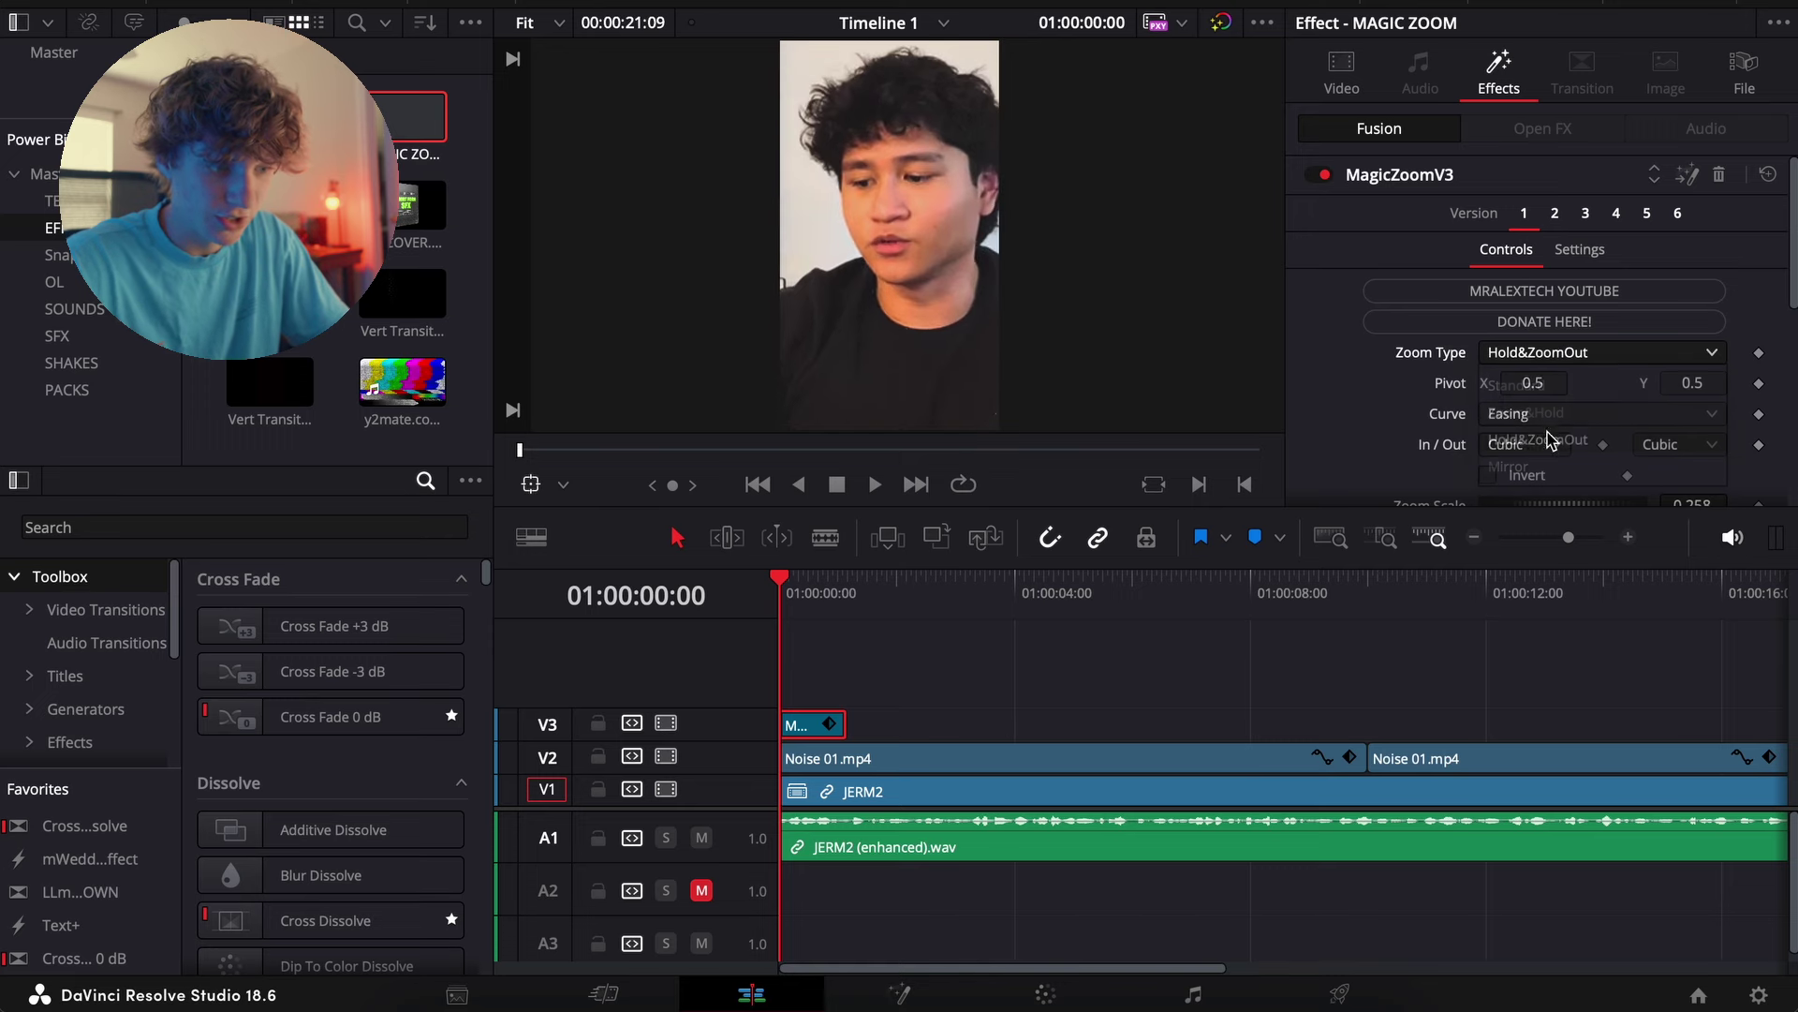
key(space)
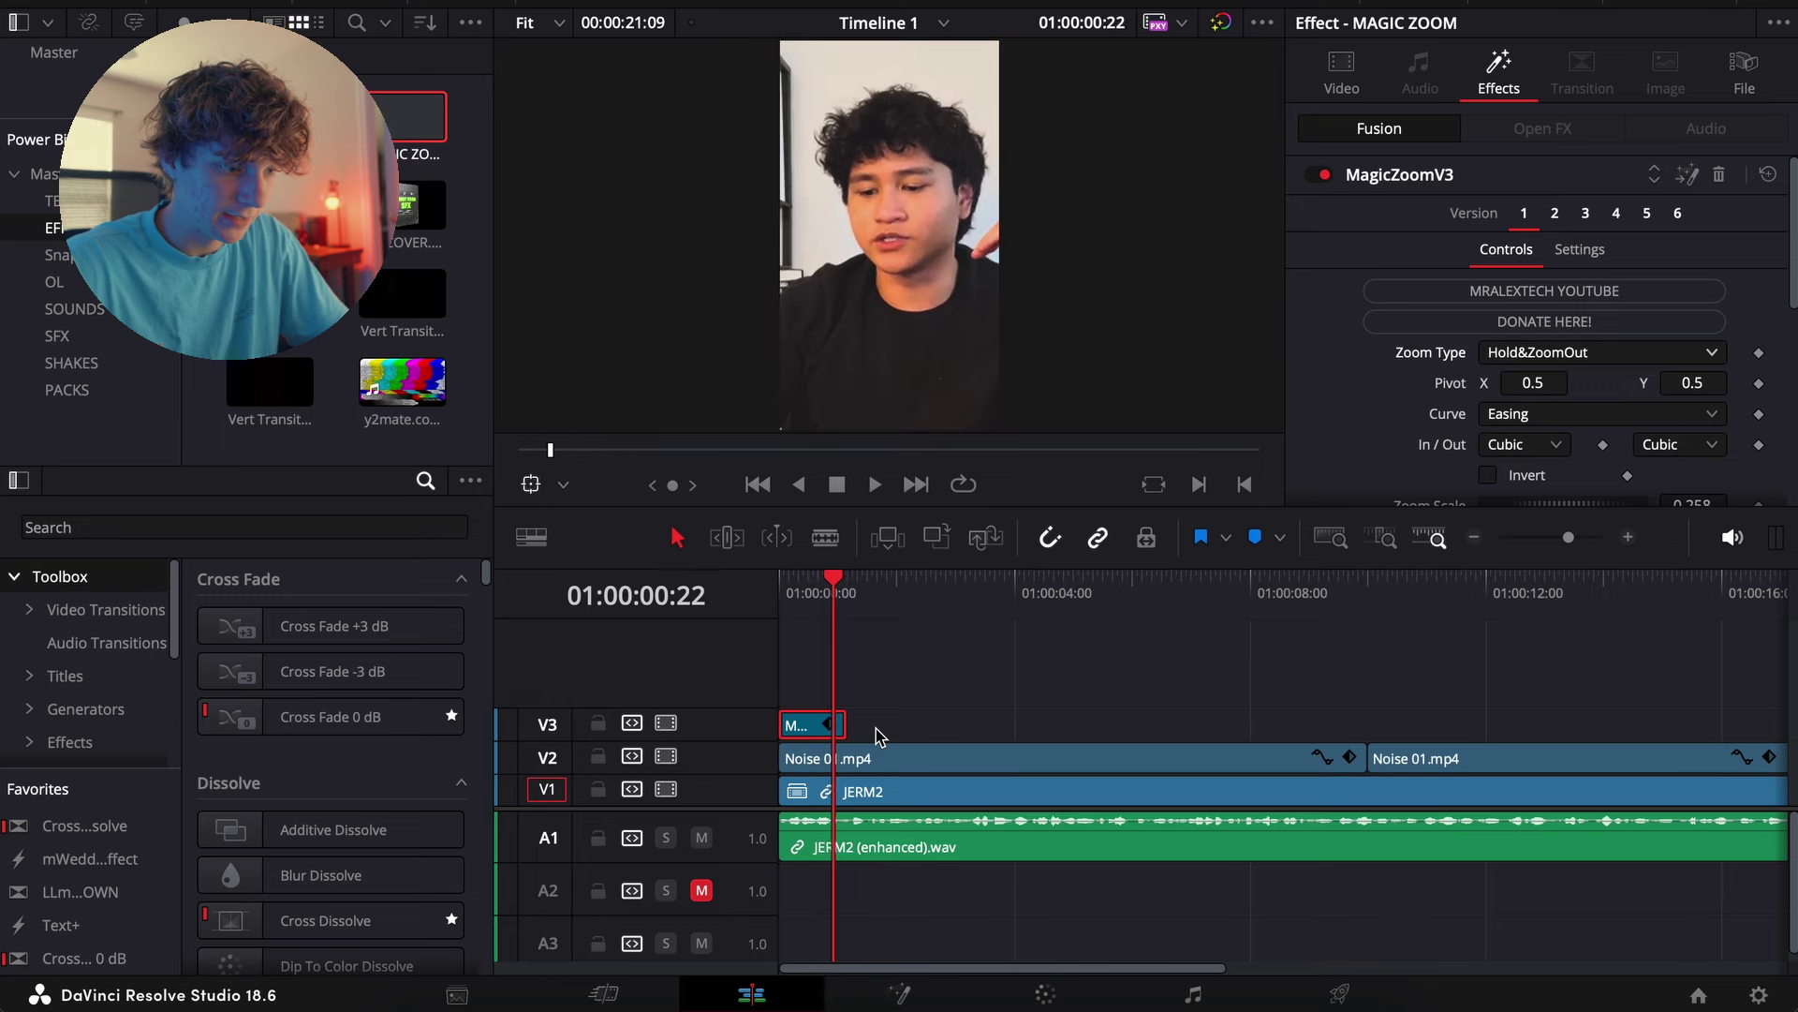
scroll(1363, 422, down, 2)
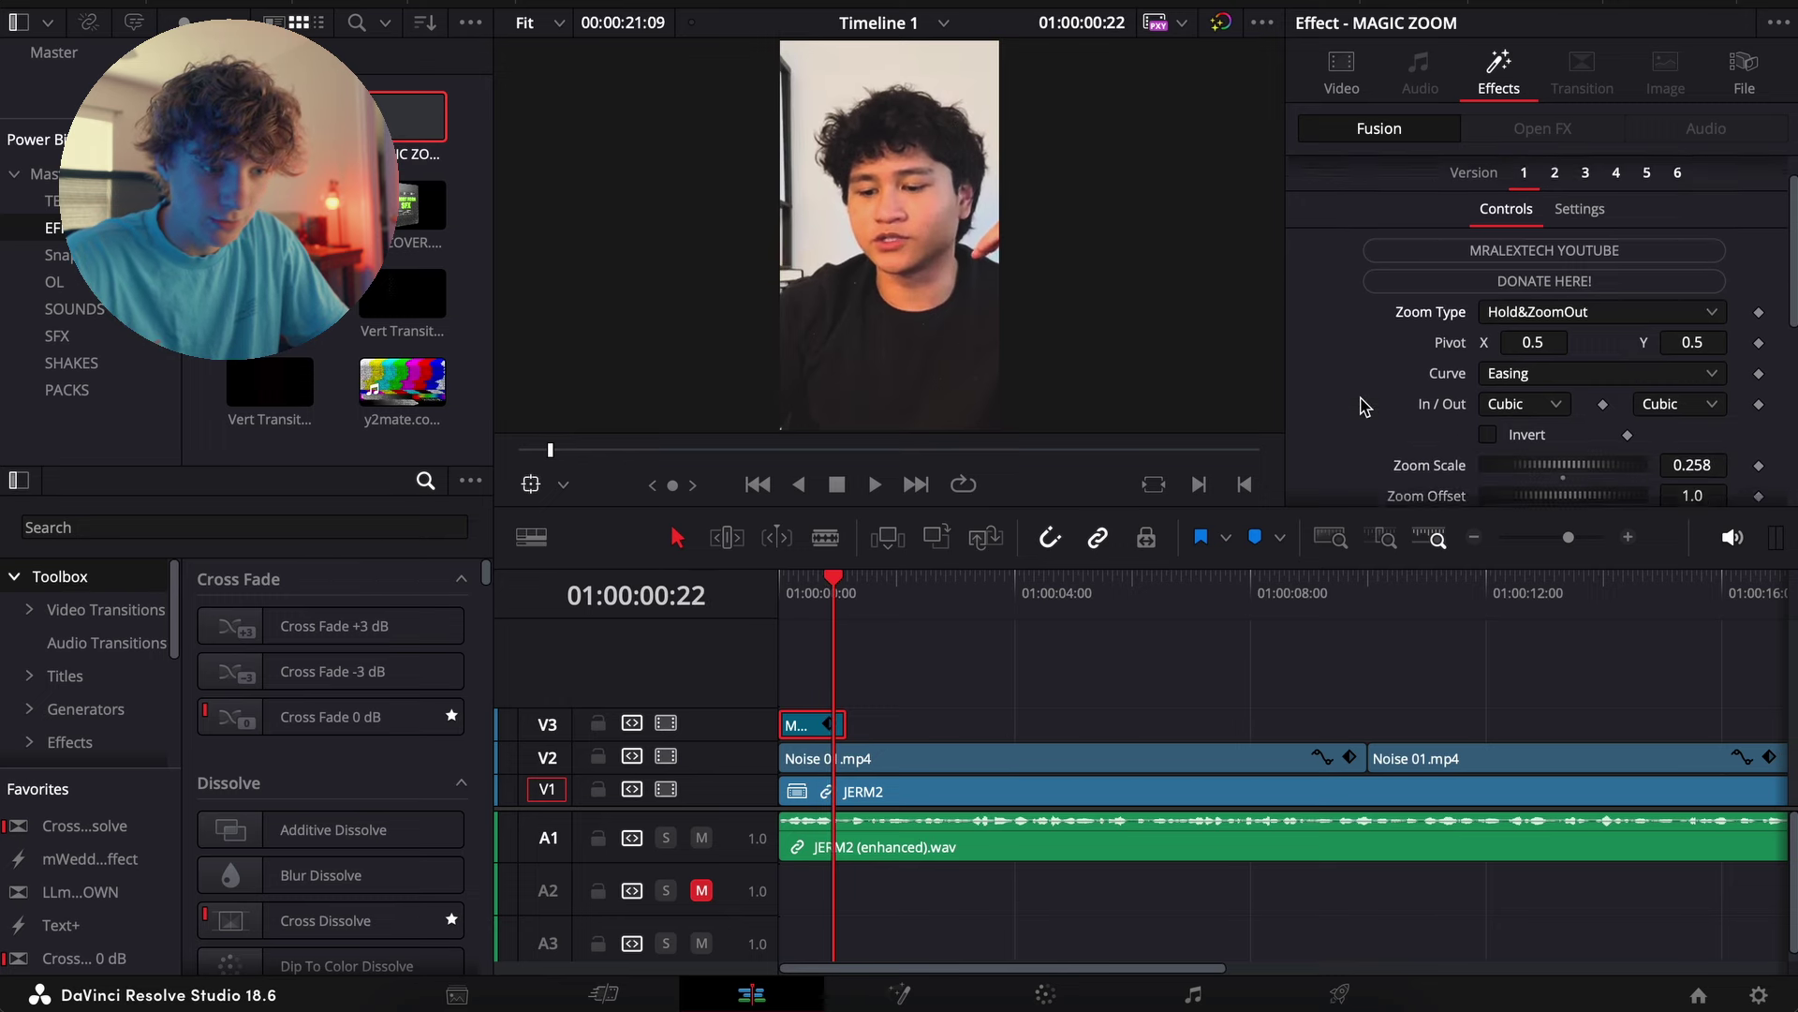
drag(1541, 449, 1570, 453)
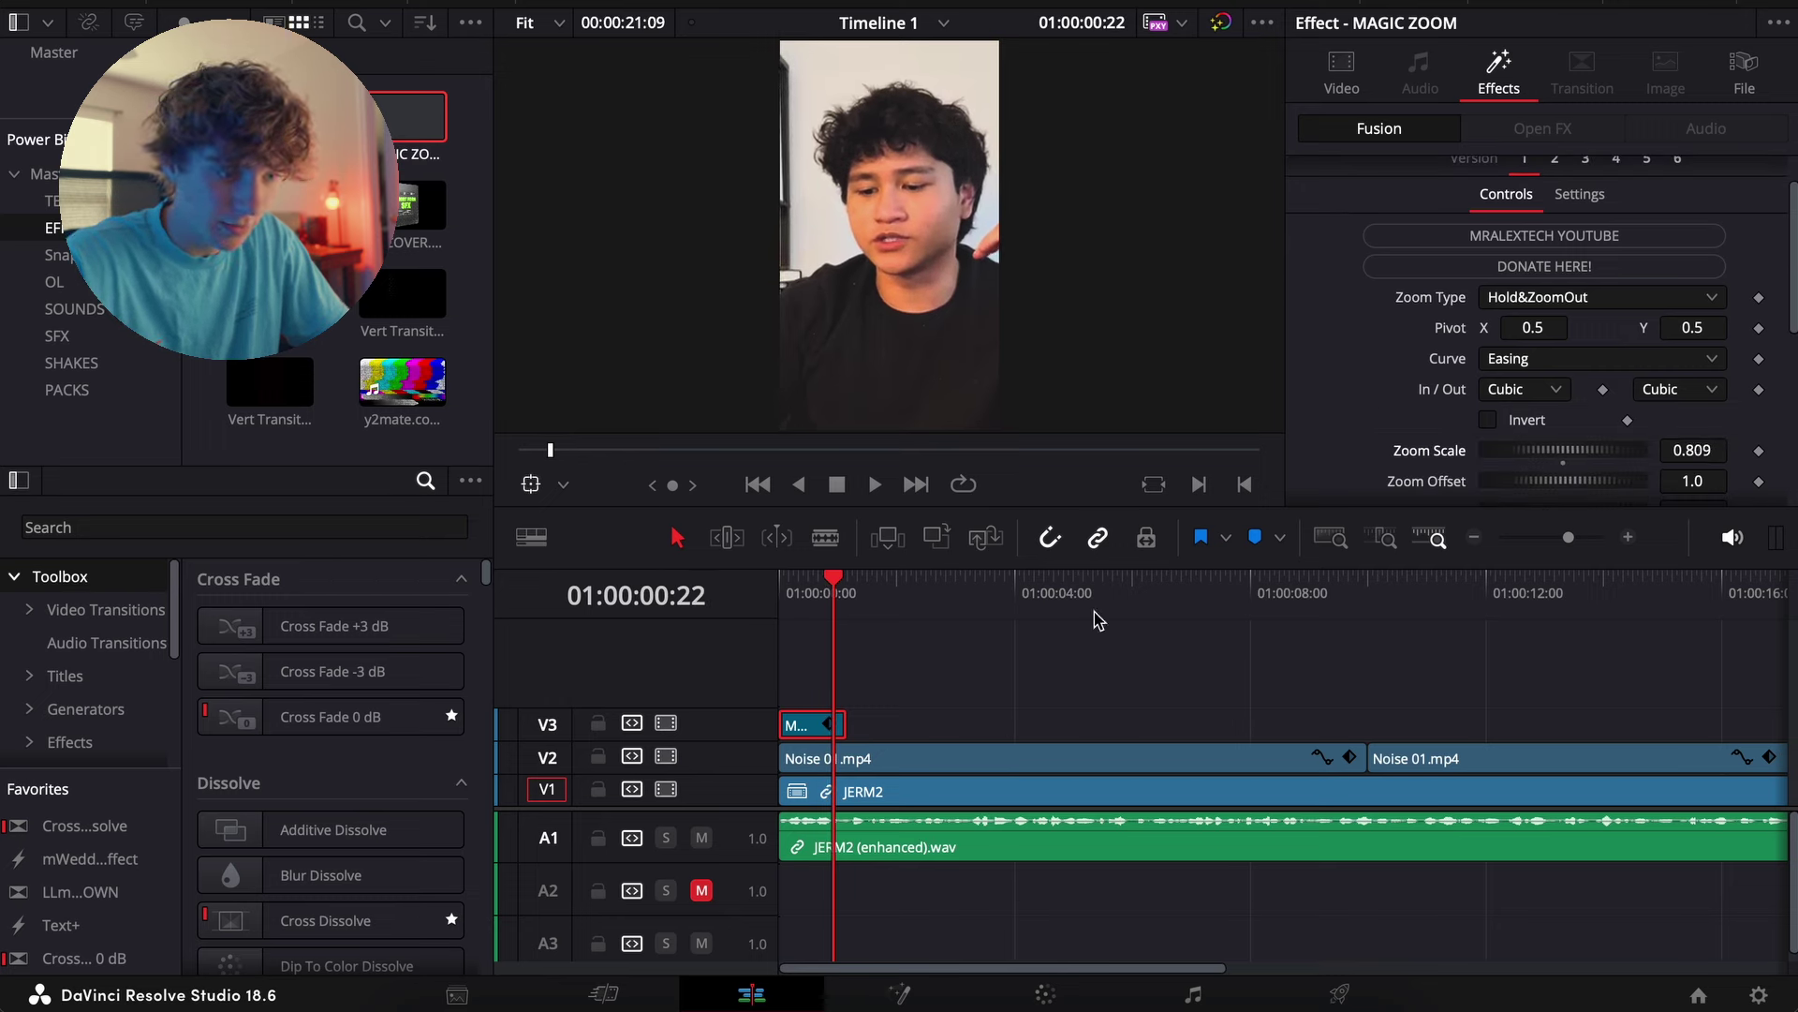
Split the MAGIC ZOOM clip at 01:00:00:20 and delete the piece after the cut
drag(809, 594, 737, 589)
key(space)
key(space)
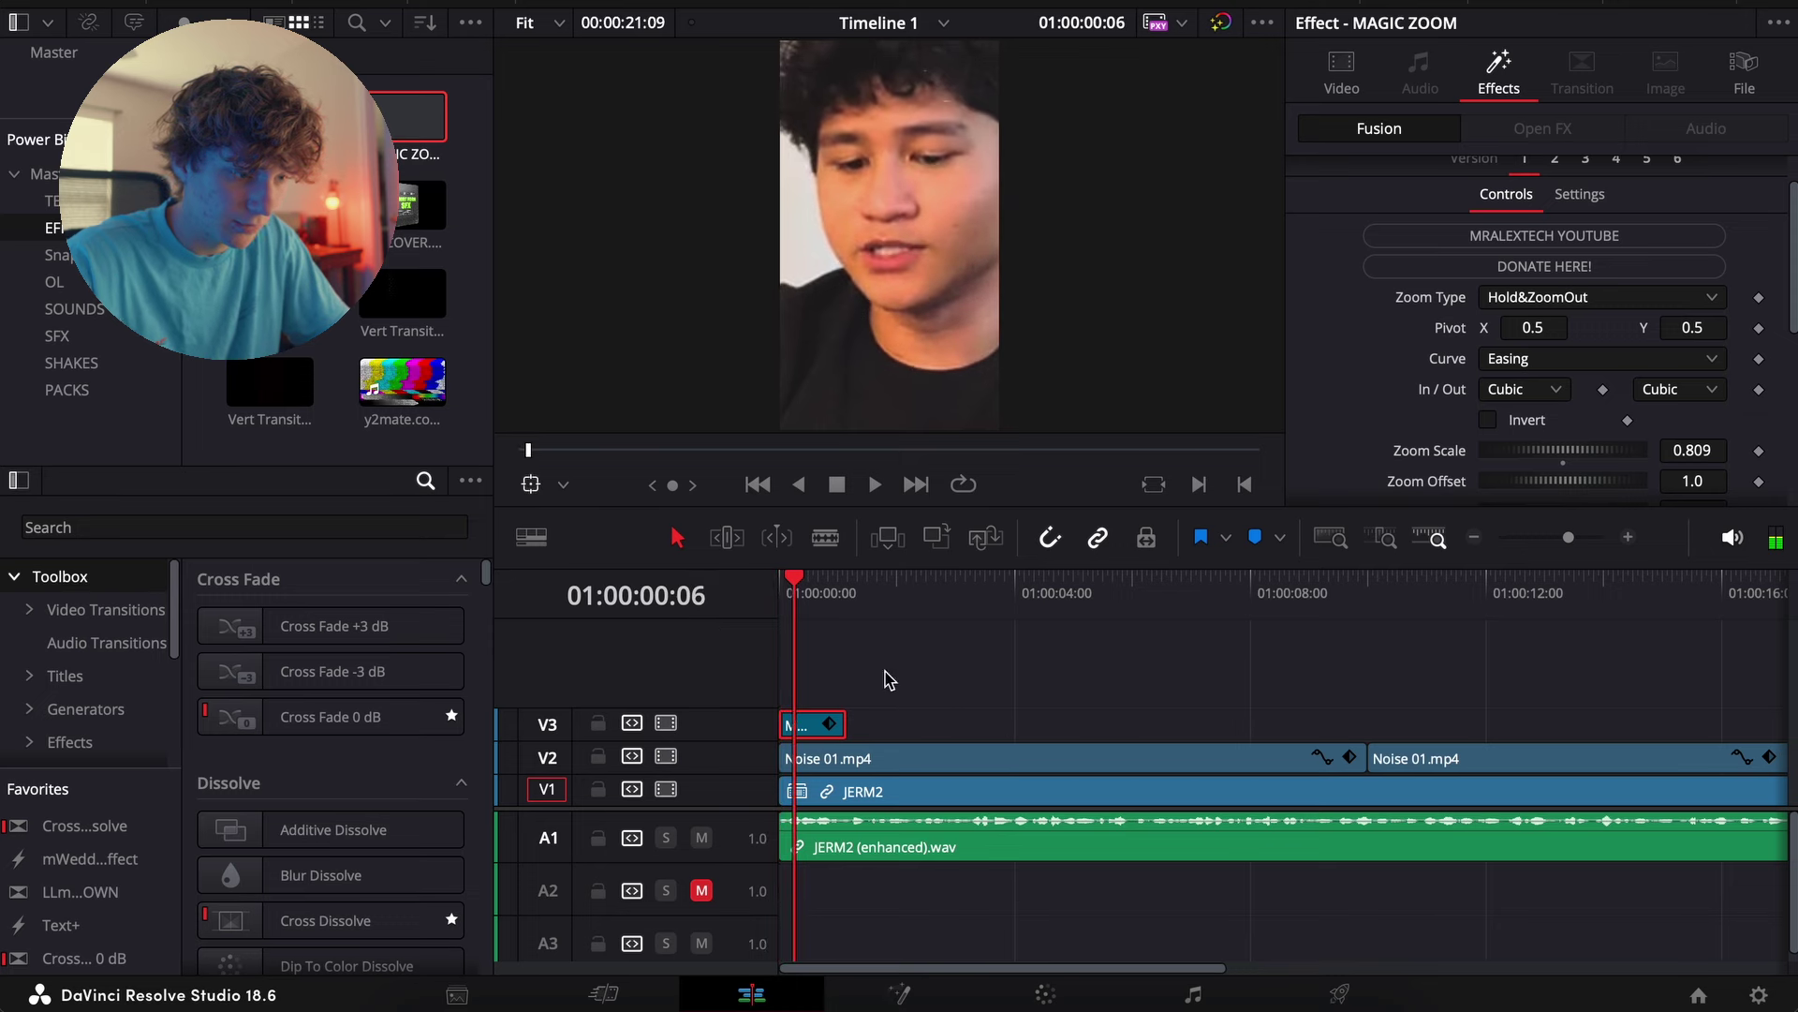
click(1628, 534)
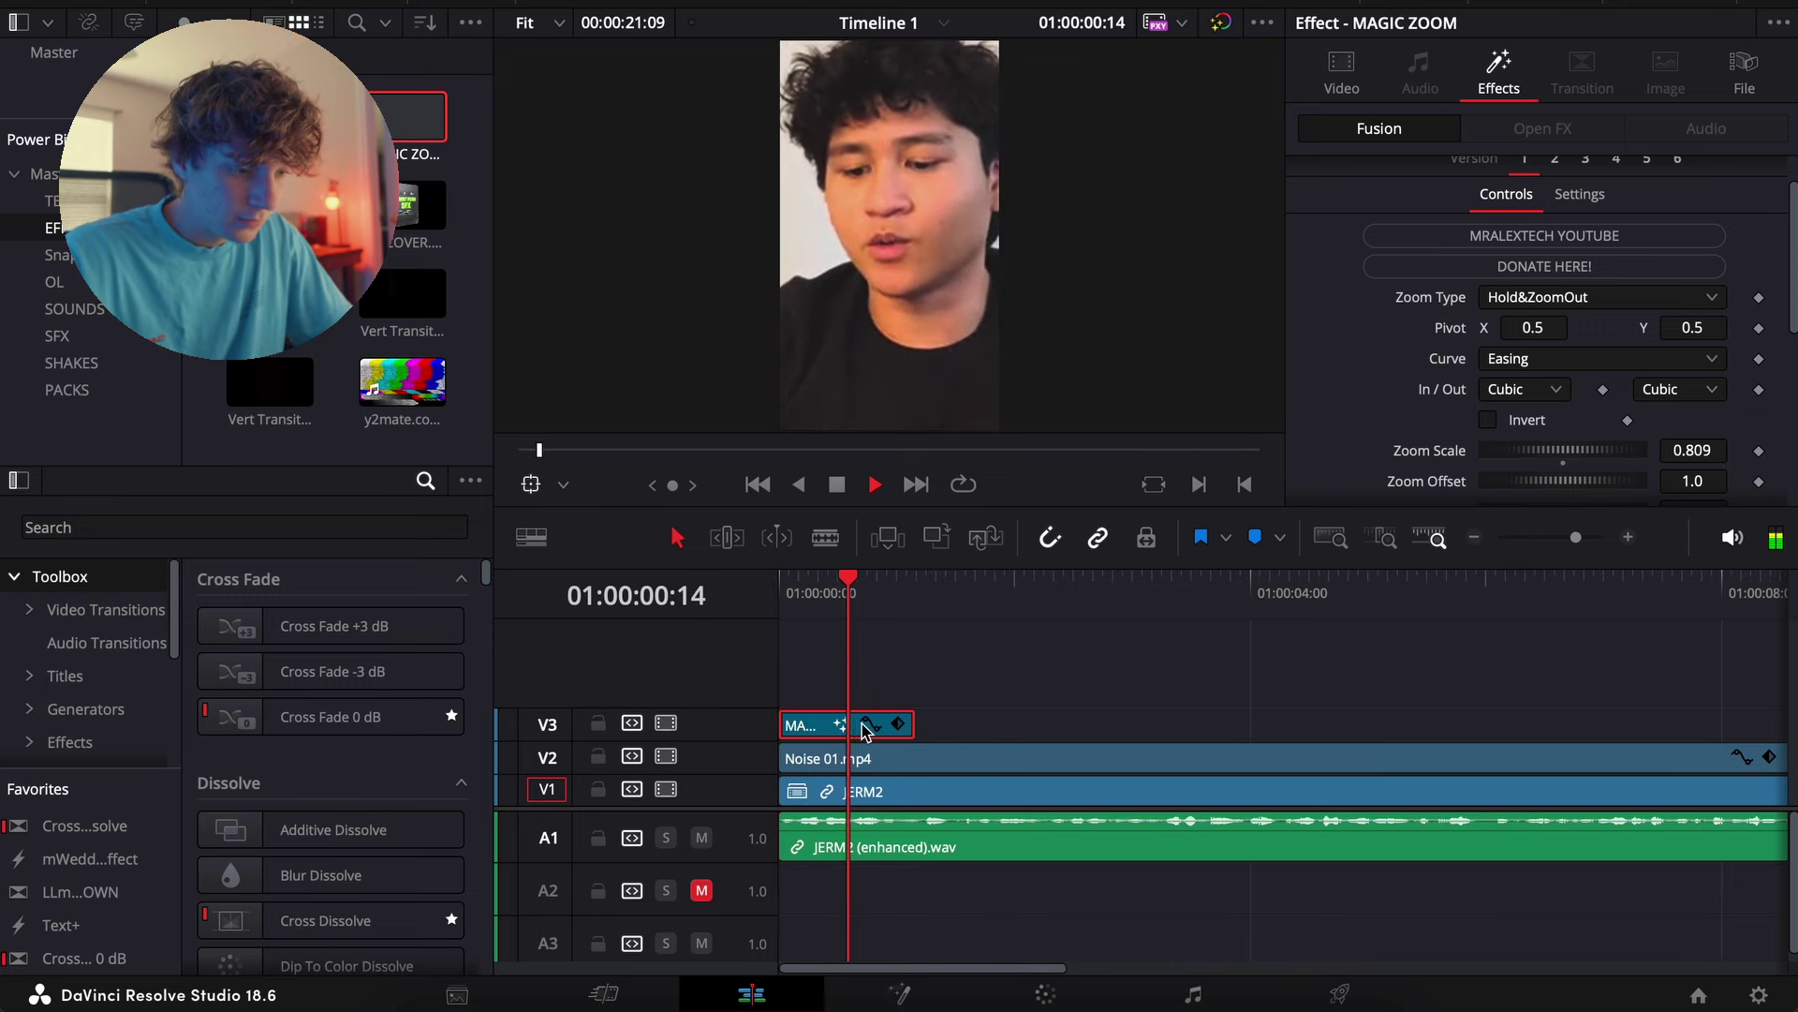
key(space)
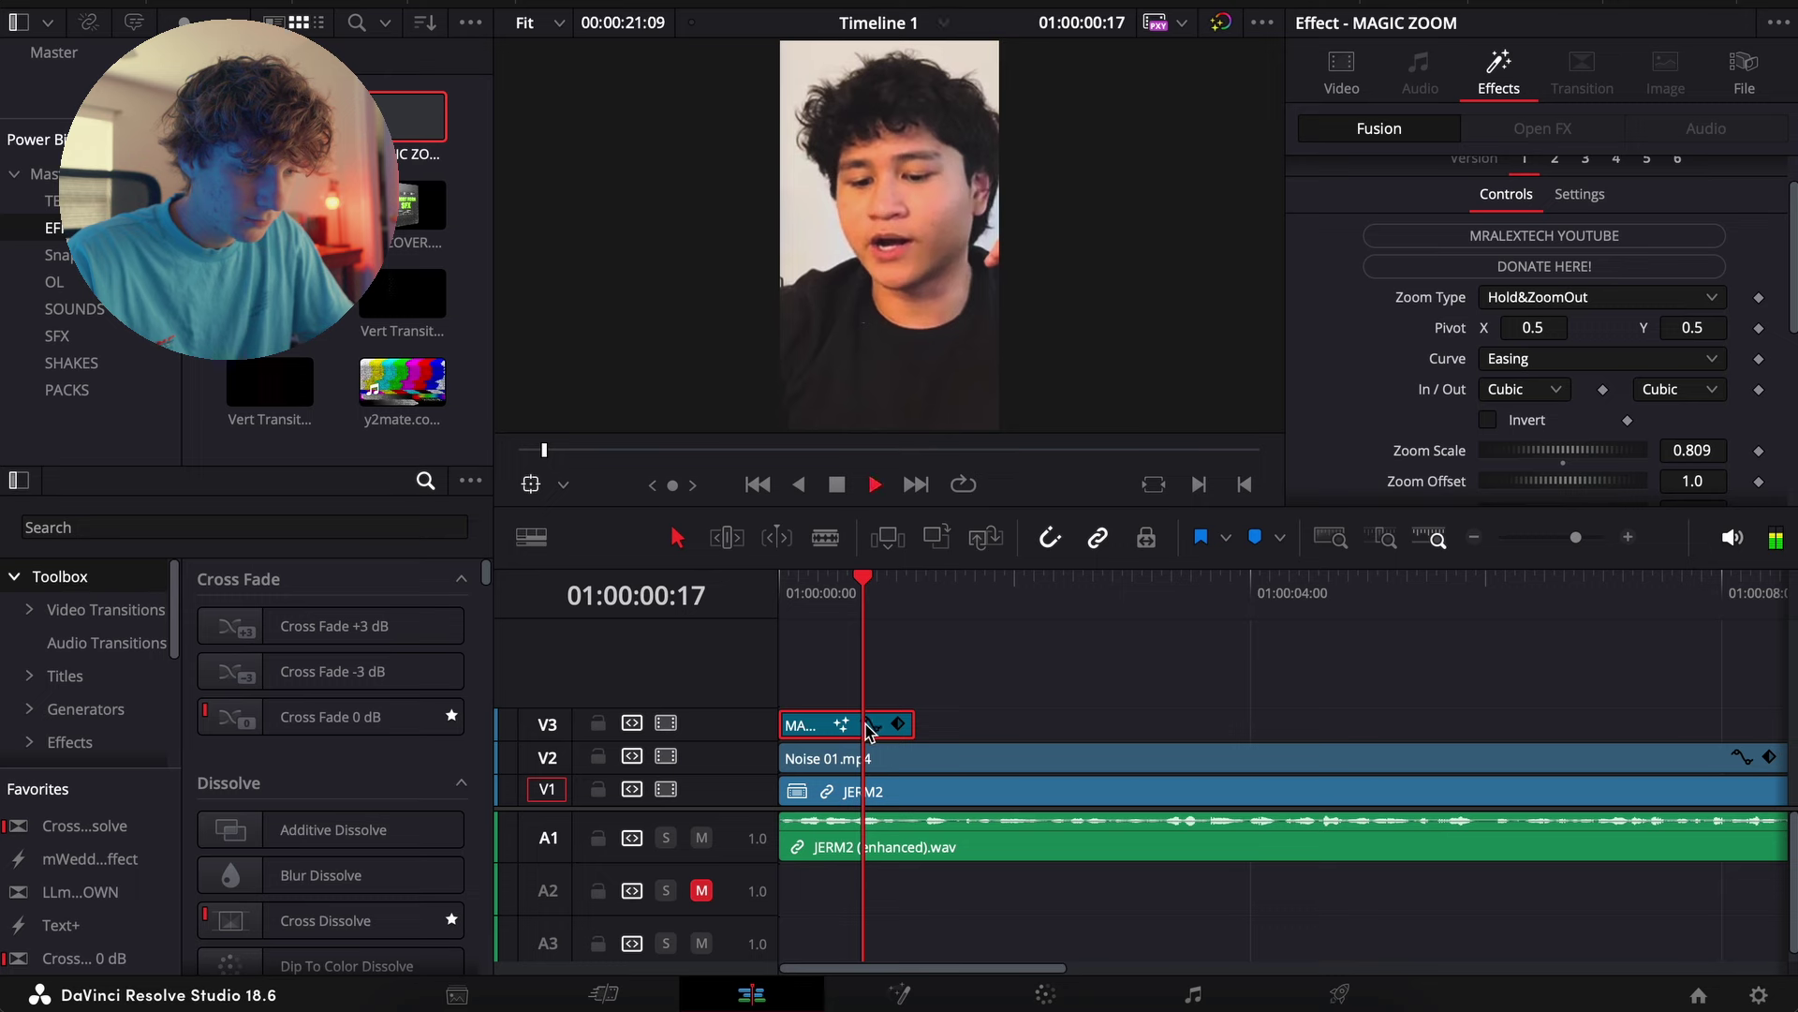
key(space)
key(ctrl+b)
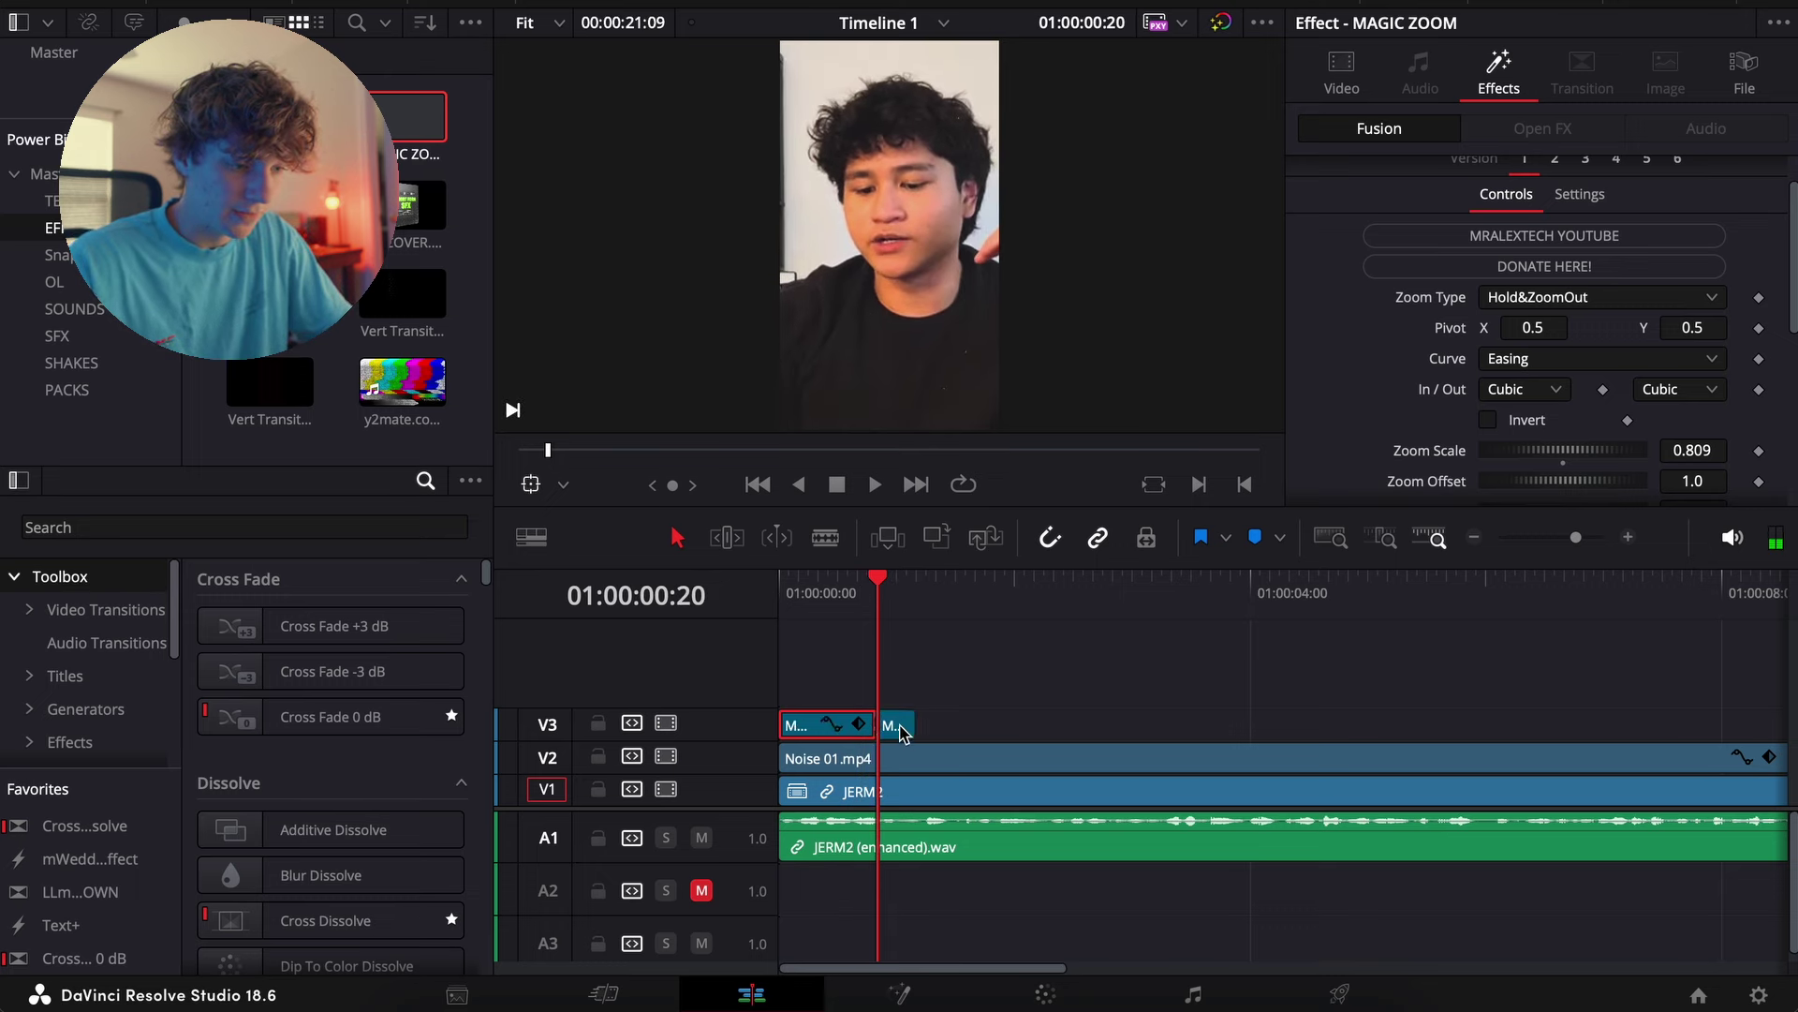
click(904, 730)
key(BackSpace)
Play the opening from the start several times to check the timing of the trimmed zoom-out
drag(878, 576, 715, 594)
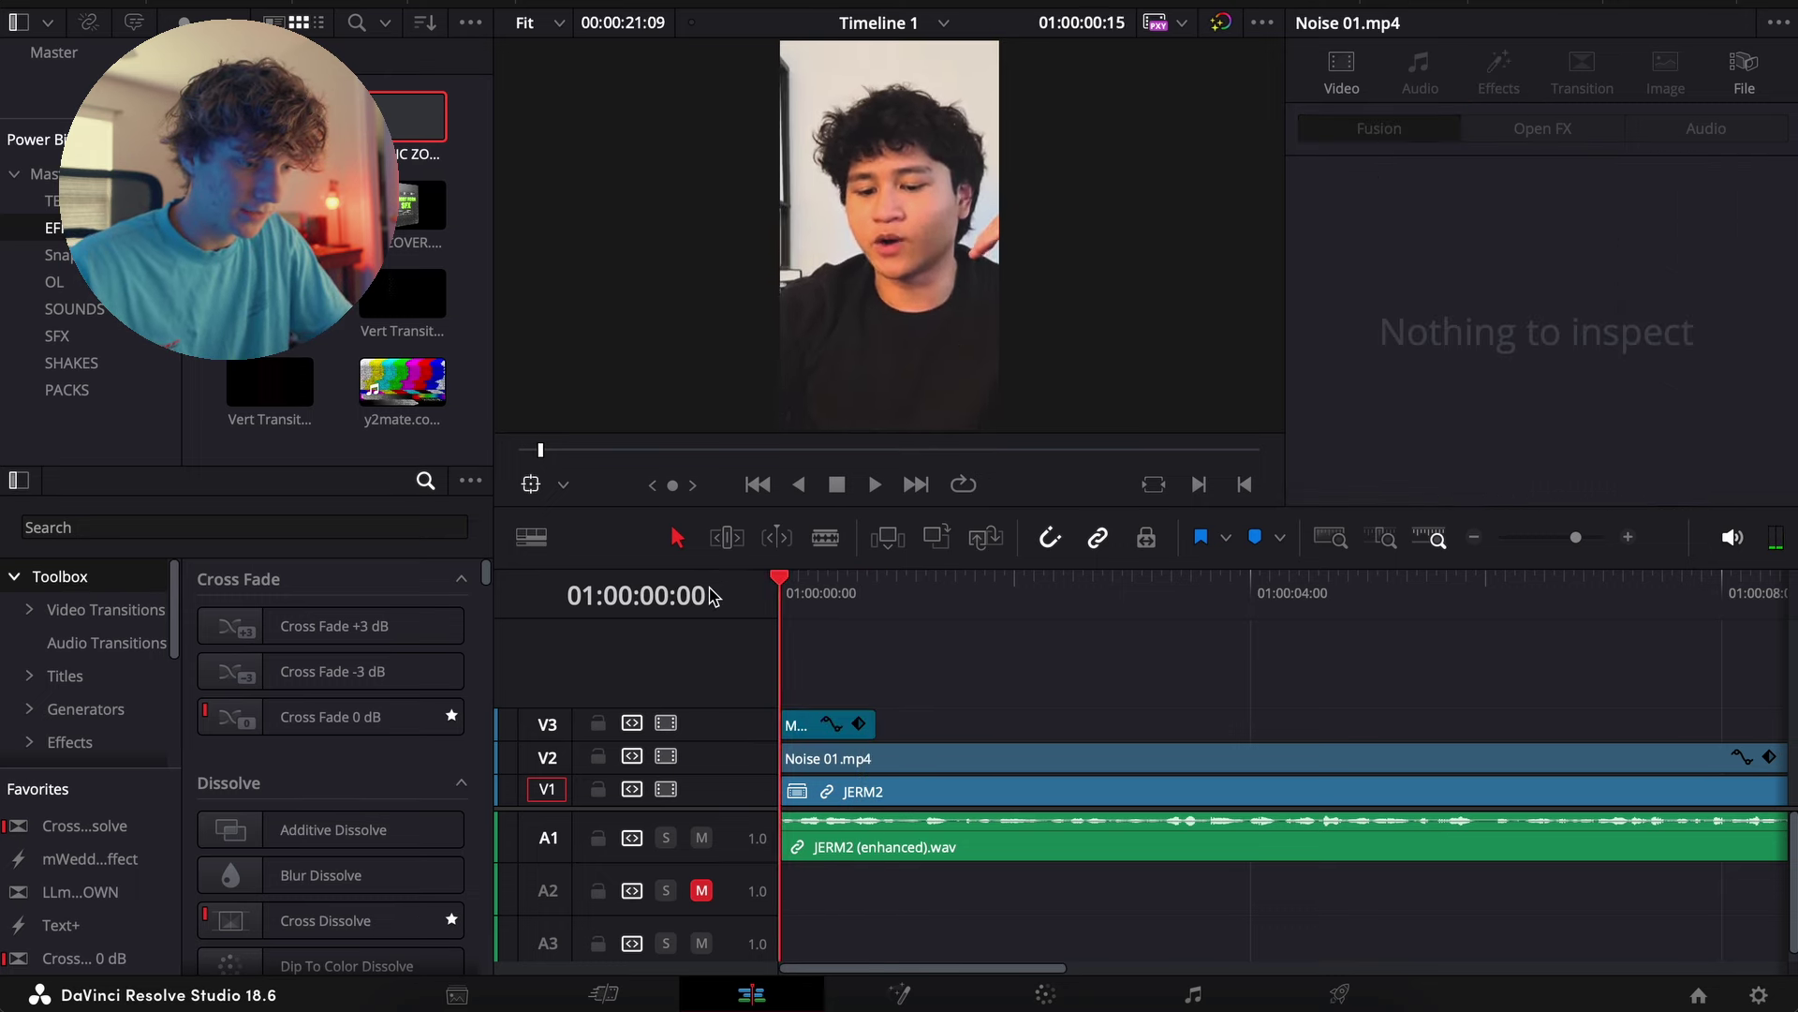
key(space)
key(Right)
key(Right)
key(Right)
key(Right)
drag(839, 592, 777, 594)
key(space)
click(1474, 537)
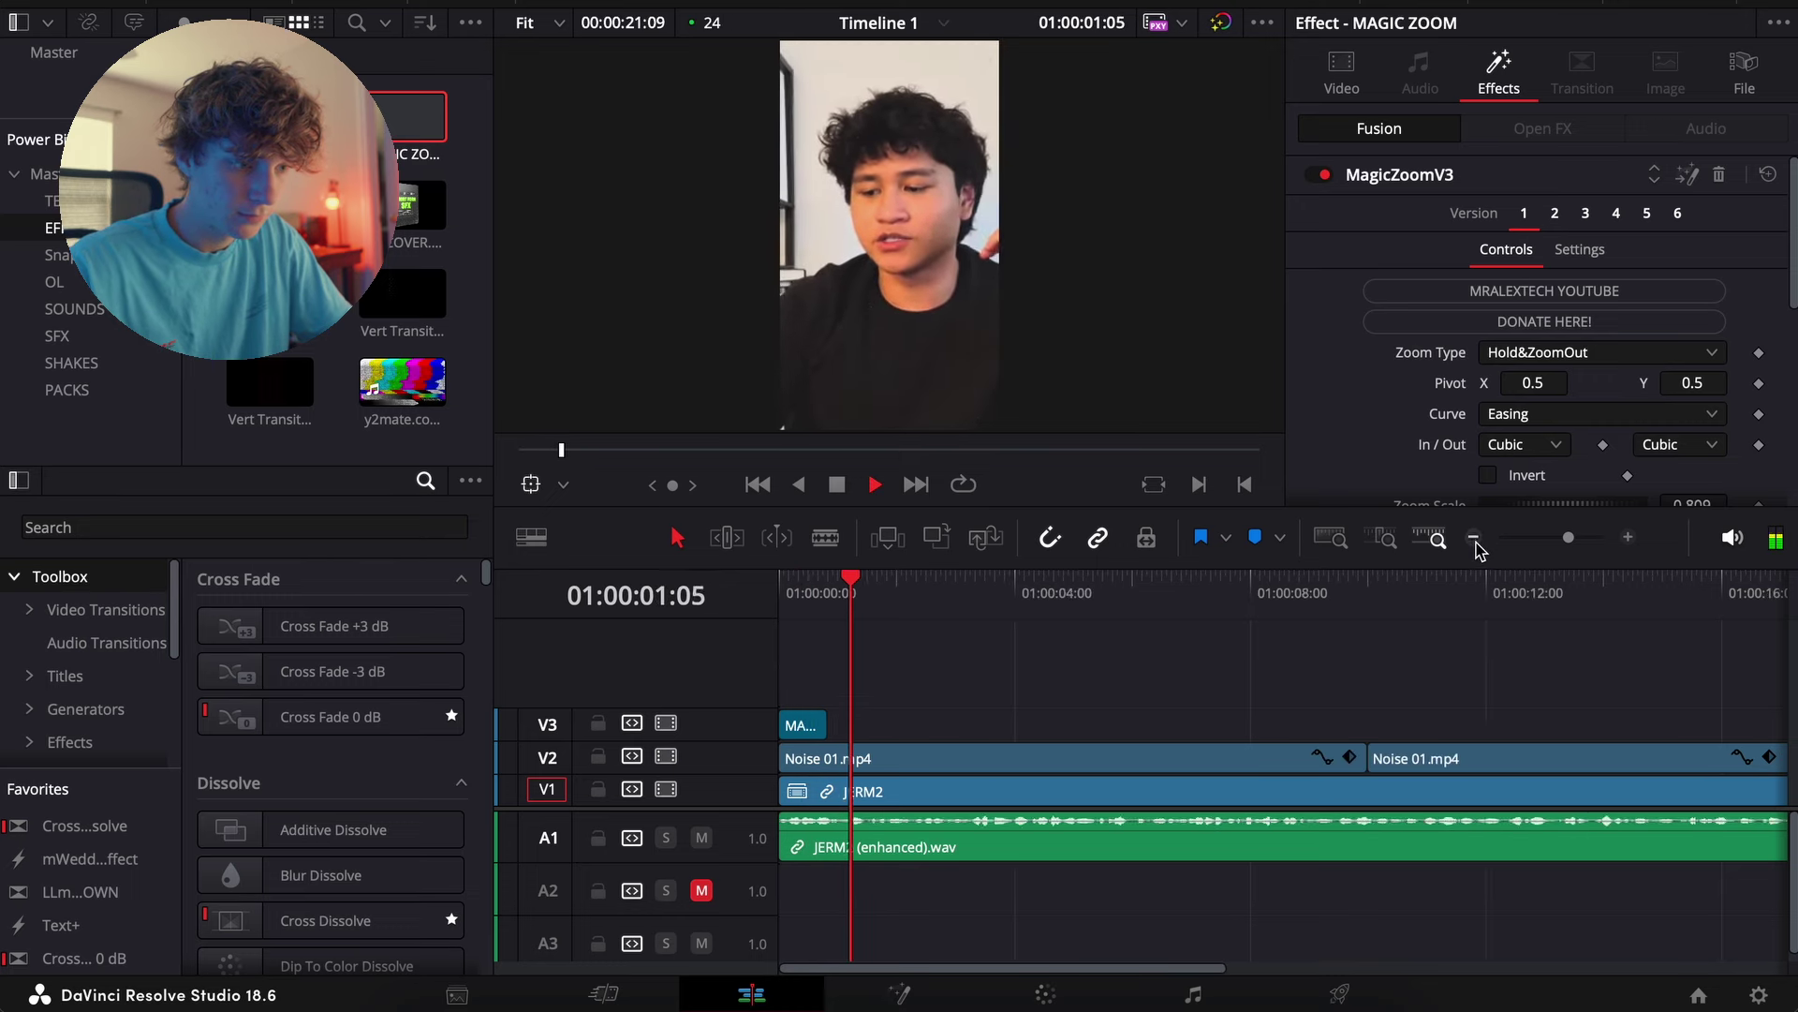
click(1474, 538)
key(space)
drag(824, 576, 690, 585)
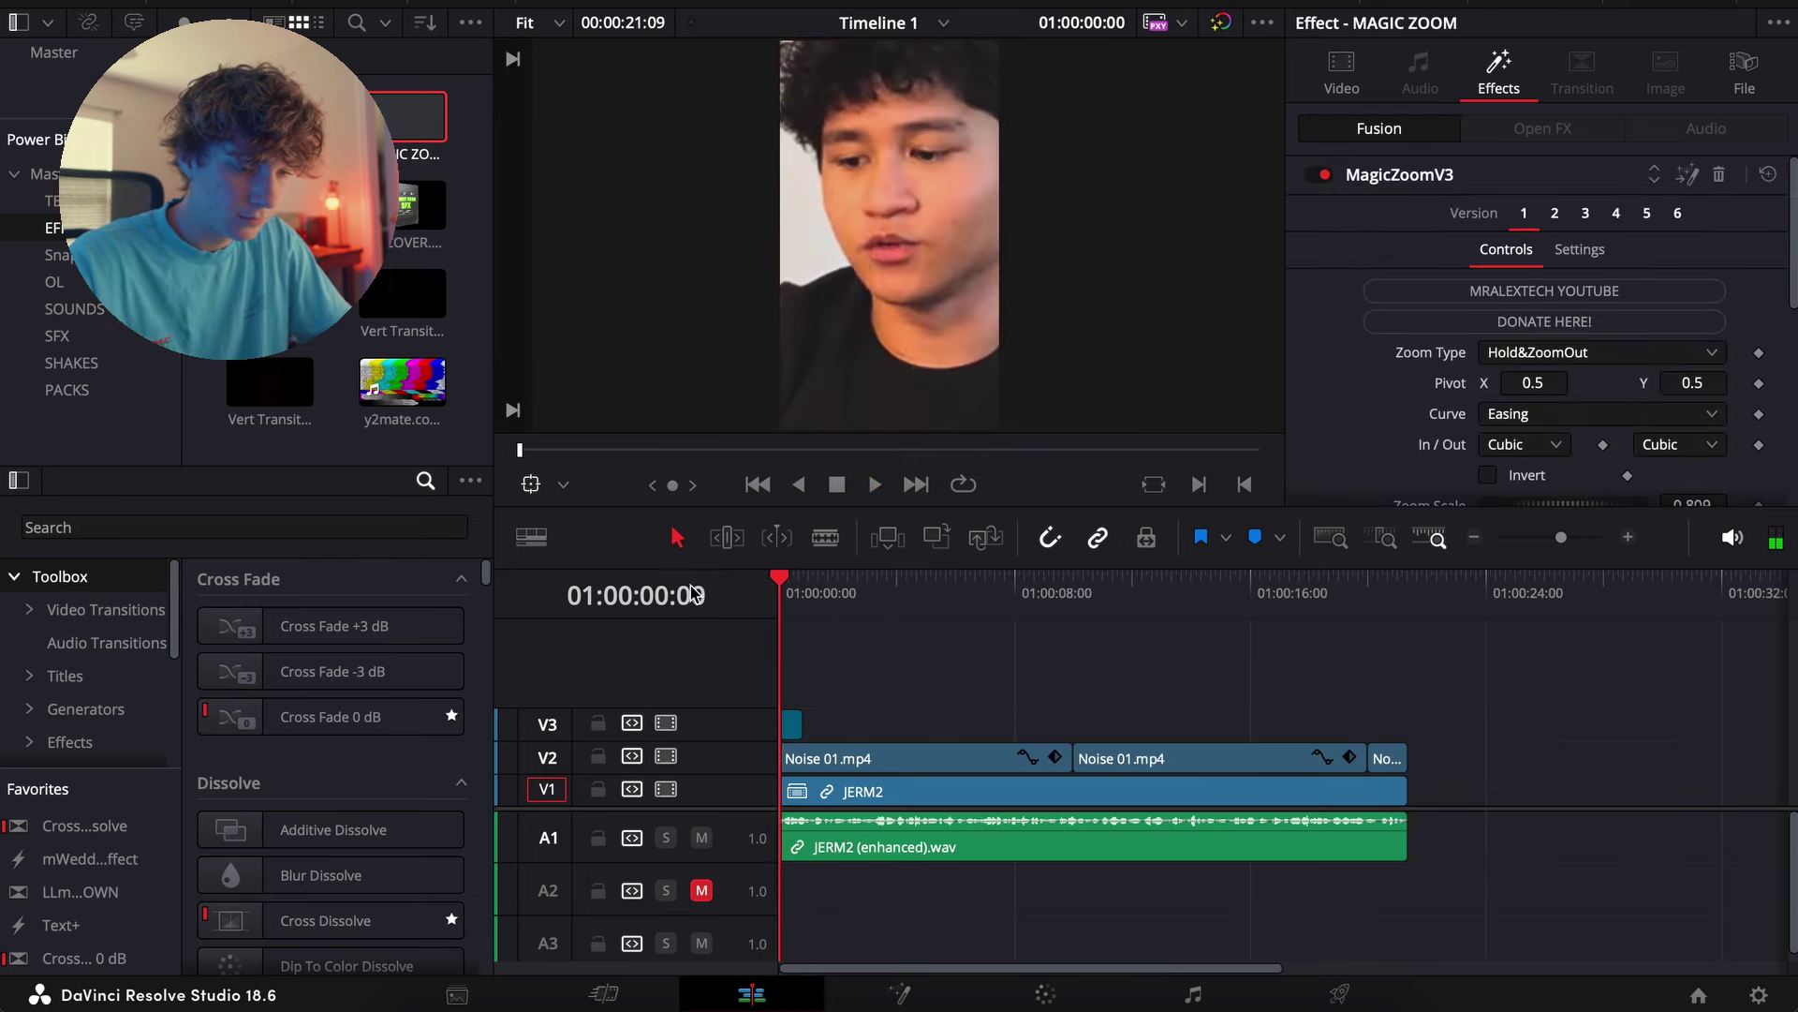
click(1628, 539)
key(space)
click(1627, 538)
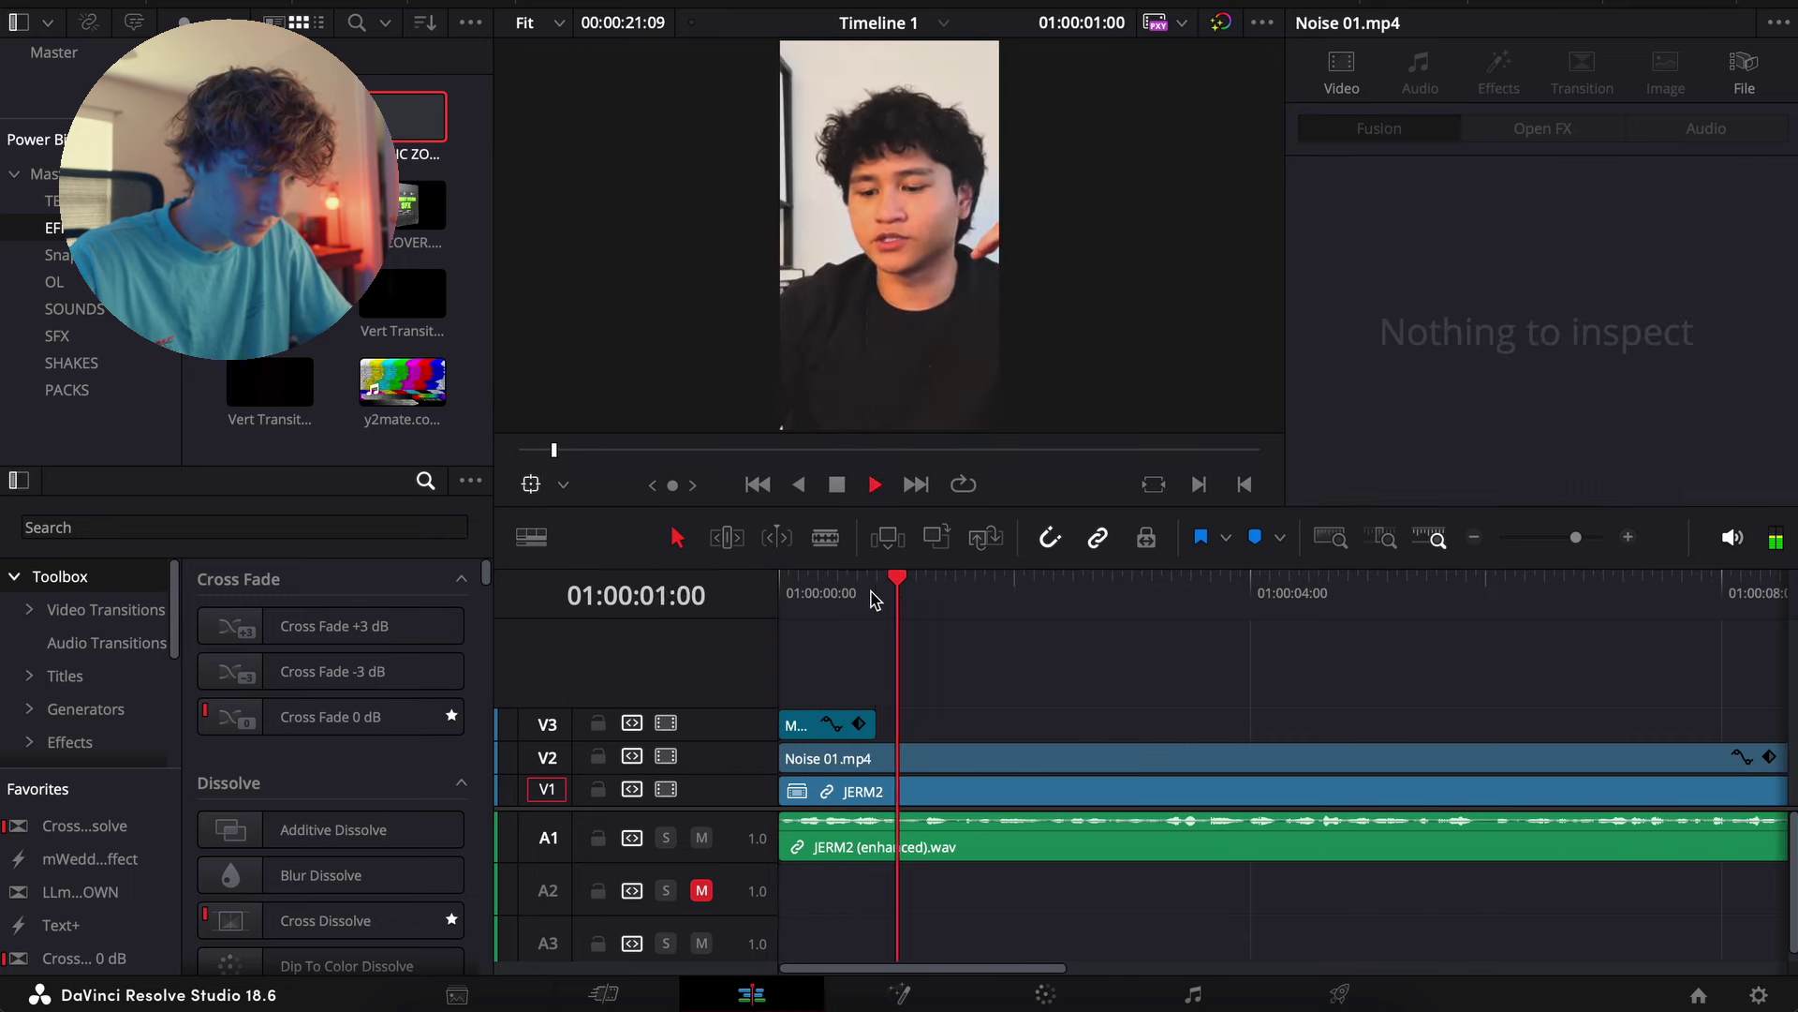
click(1474, 536)
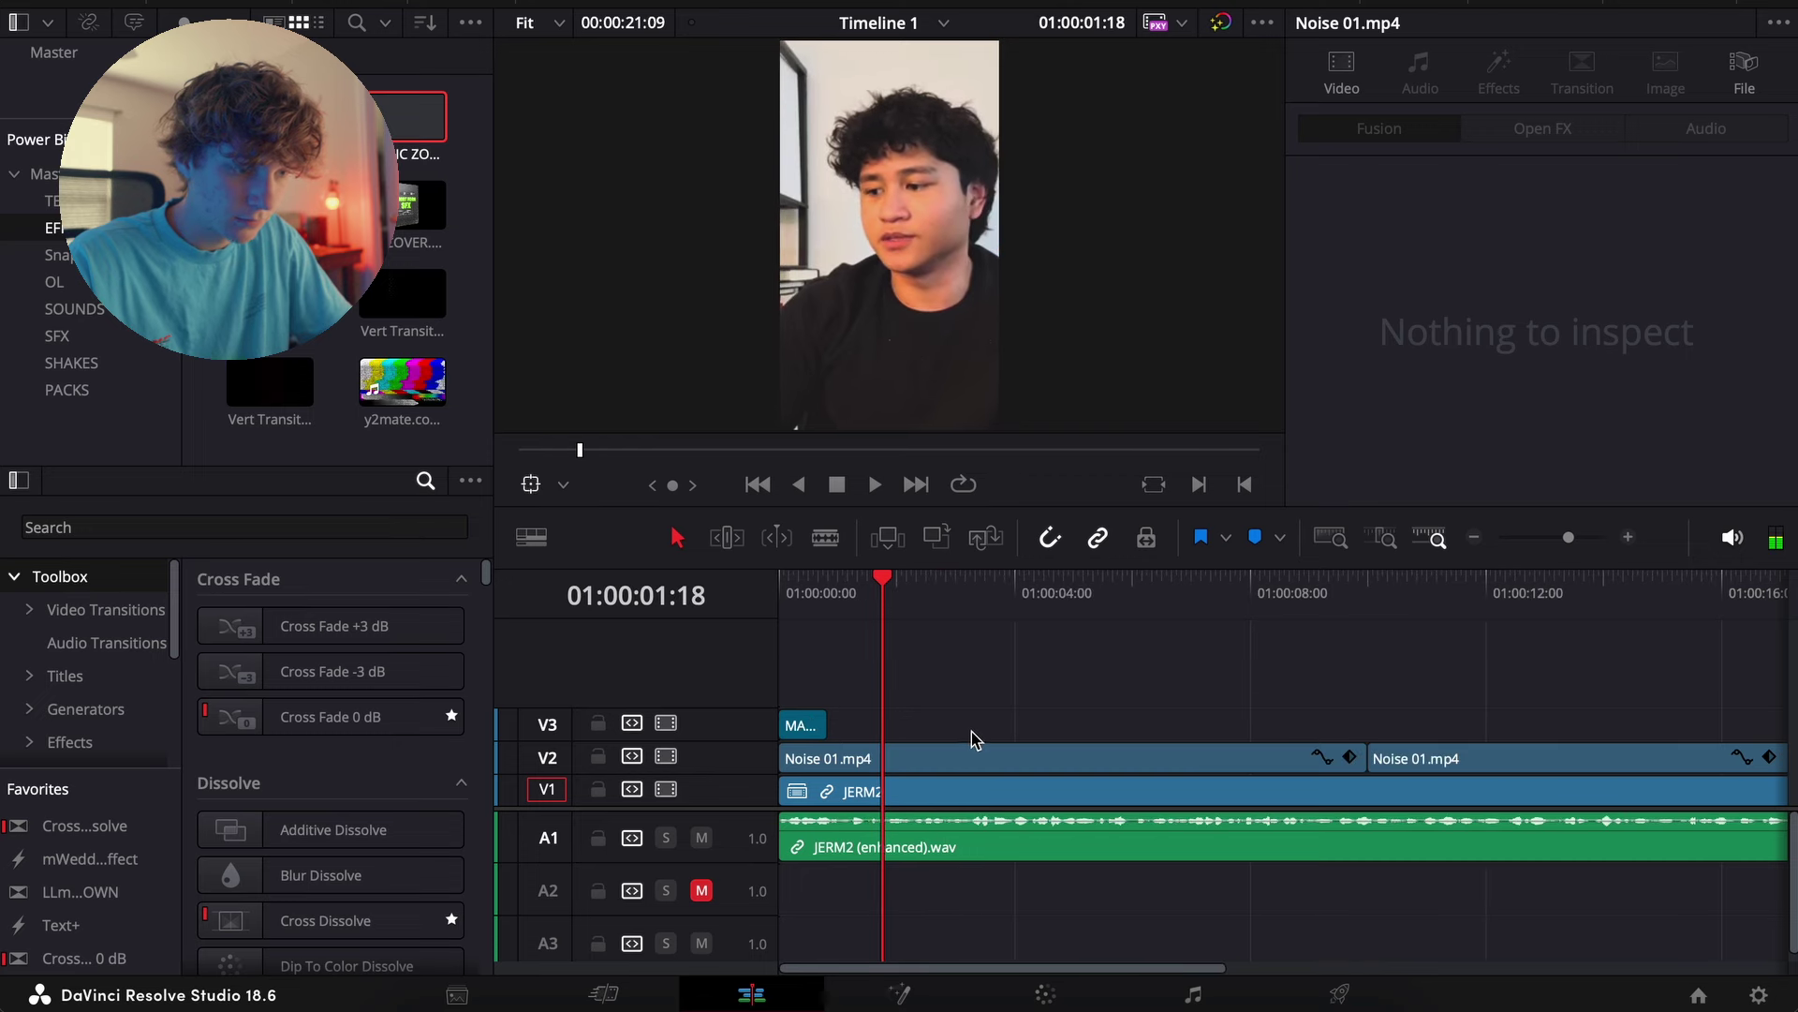
Place the saved Text+ title reading YOUTUBE on V3 at 01:00:02:03
key(space)
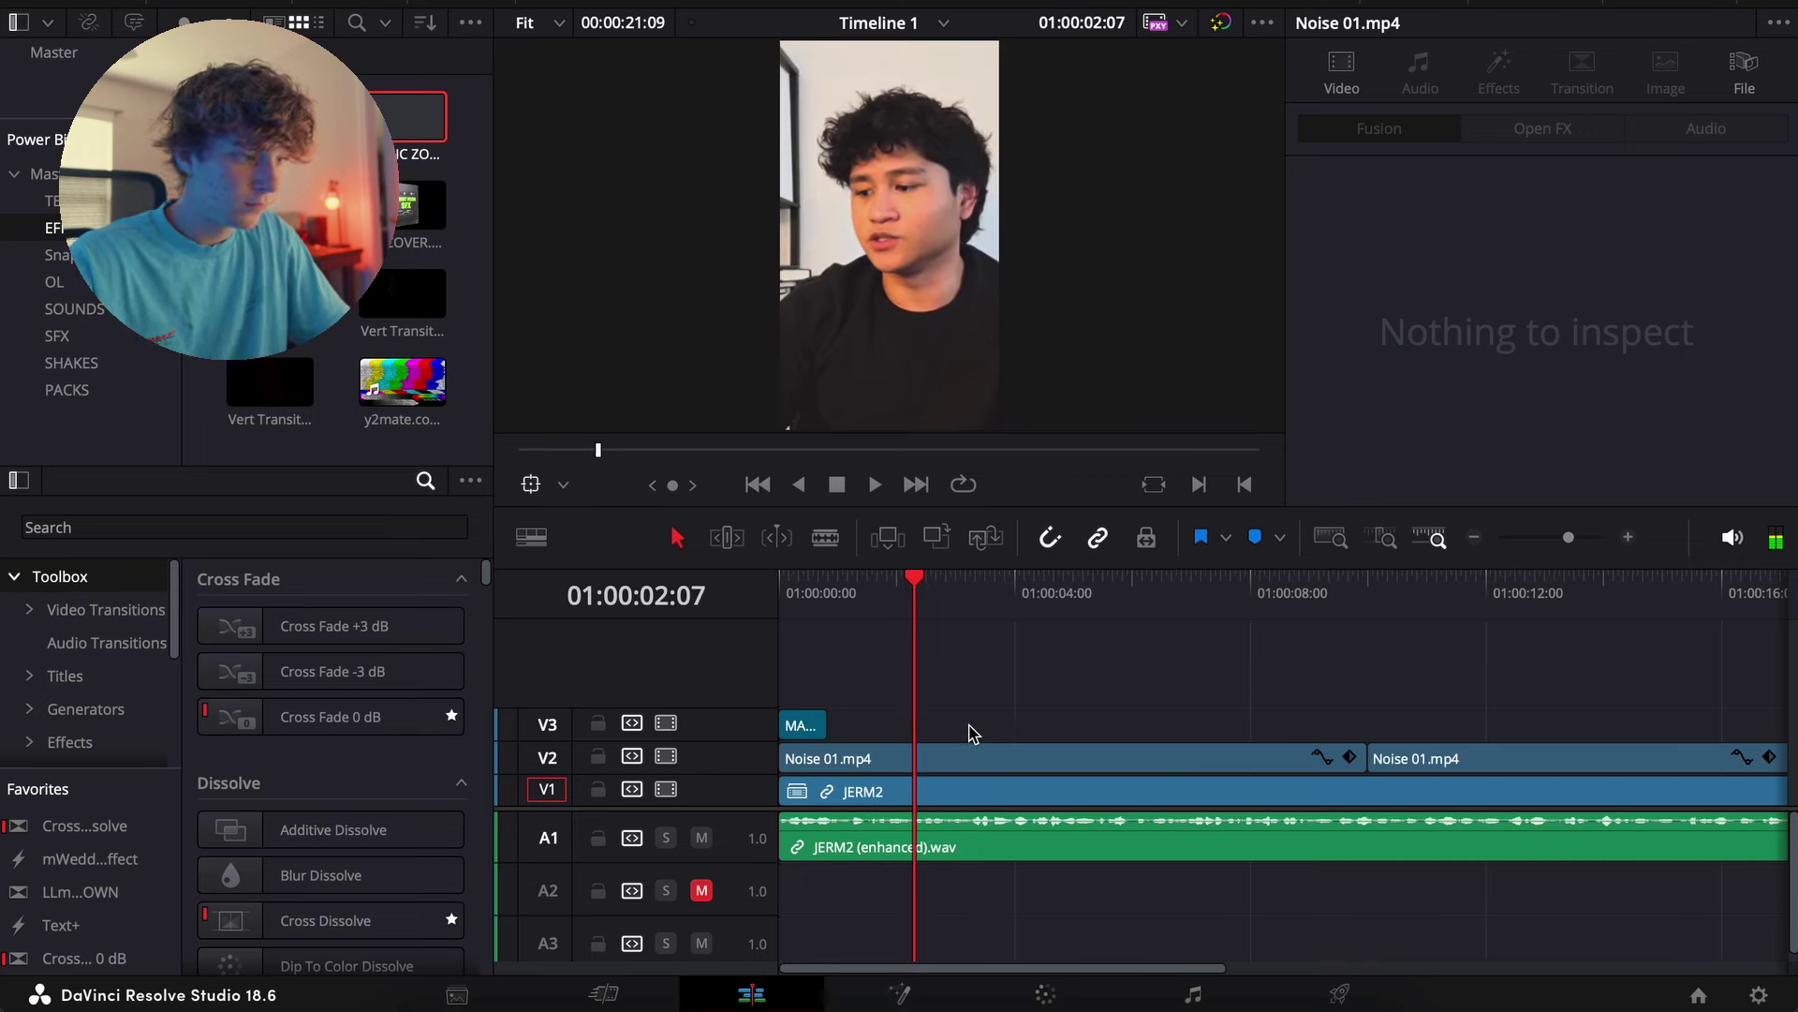
key(Left)
key(Left)
key(Left)
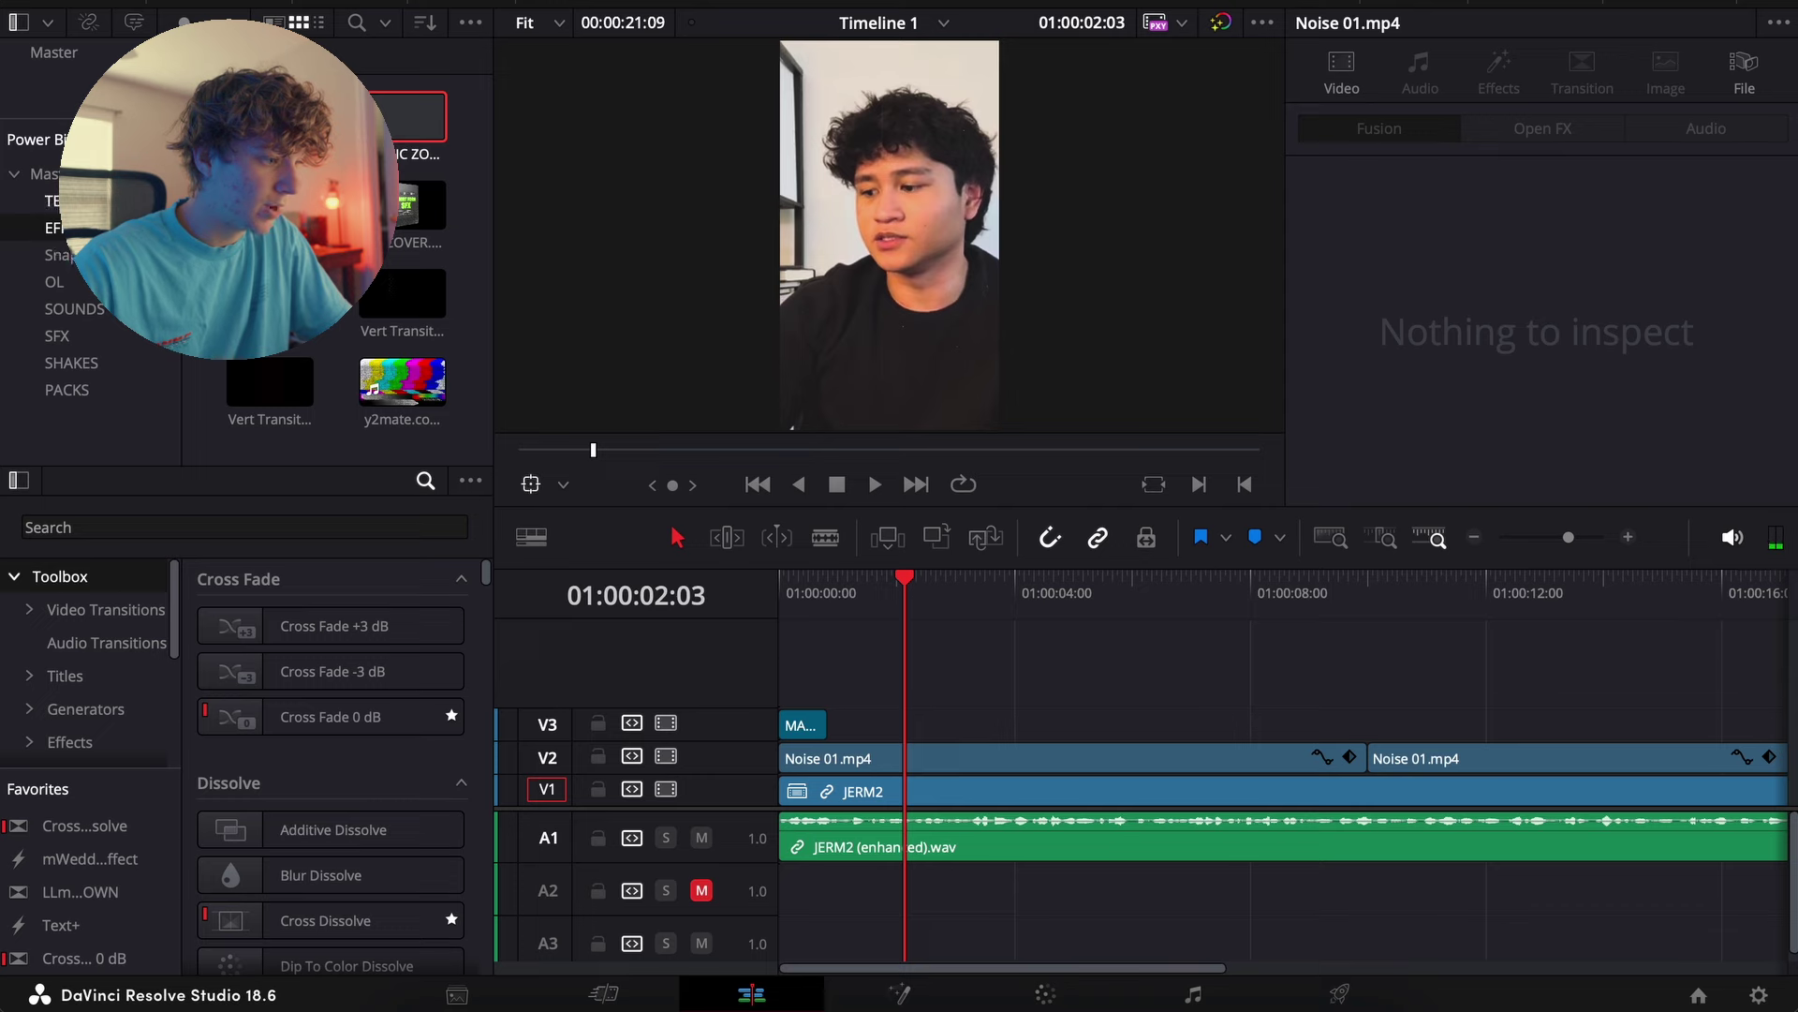
drag(281, 206, 969, 722)
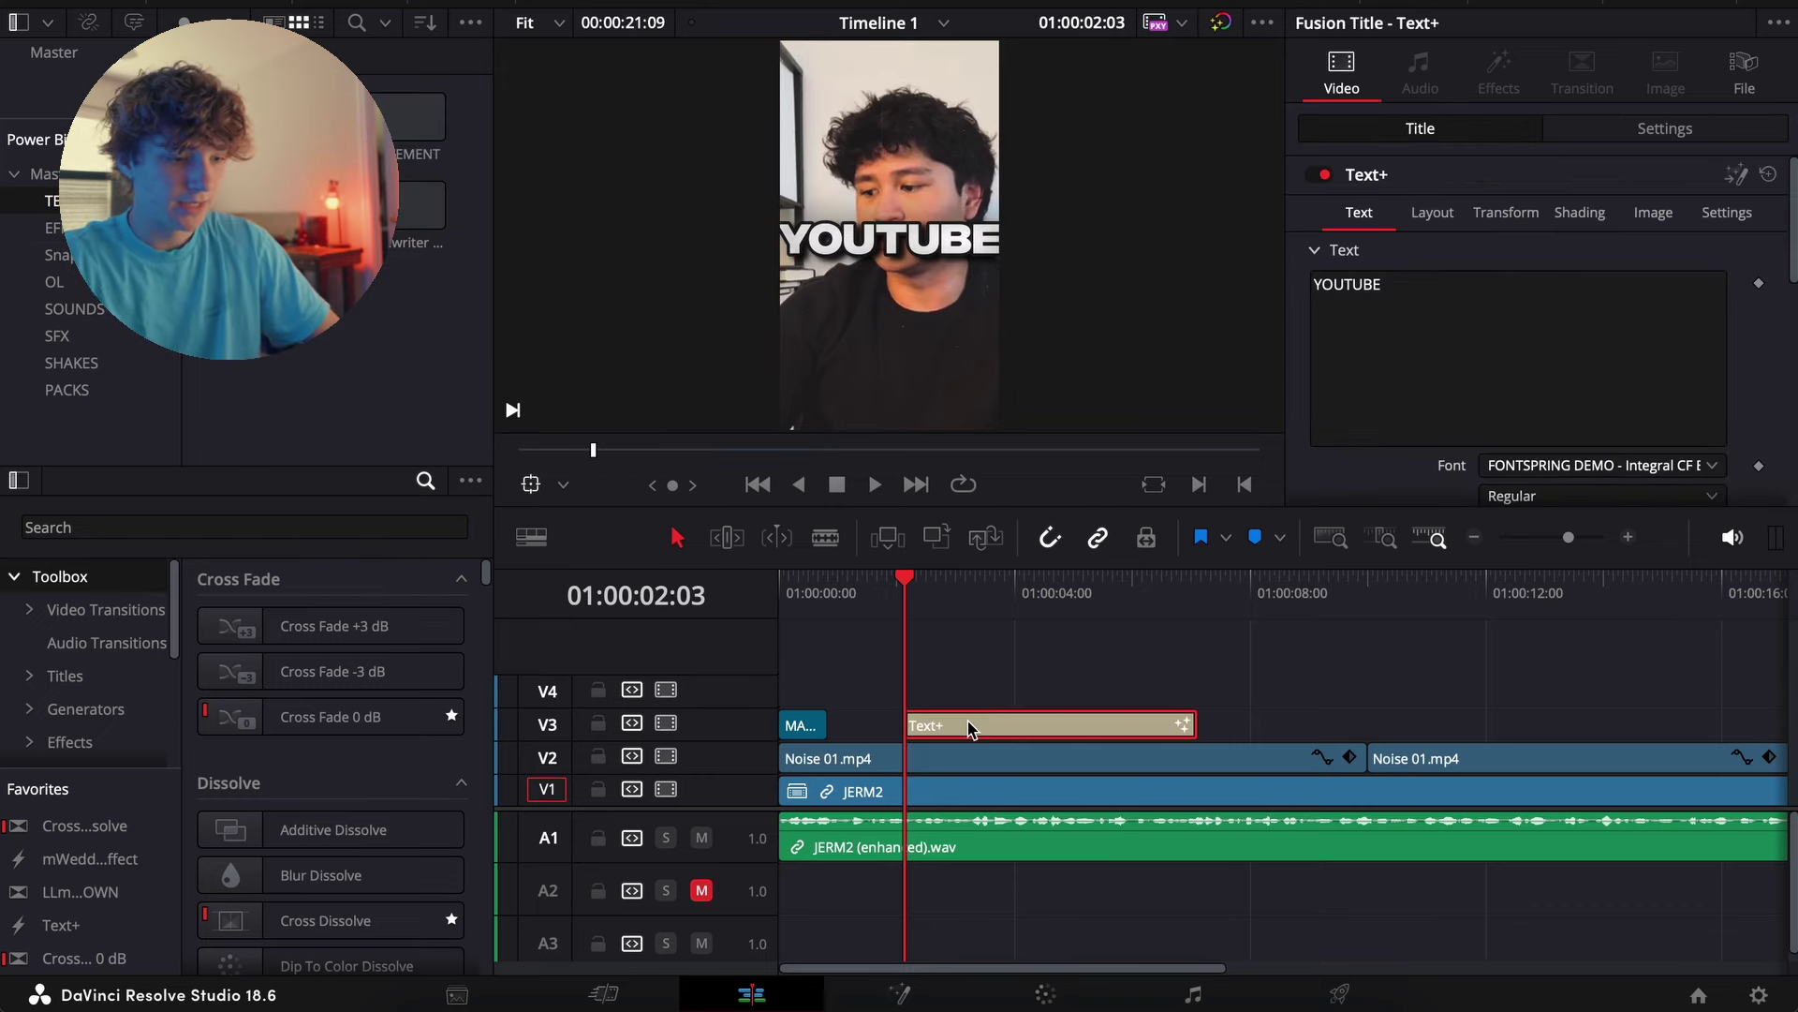
Split the Text+ title at 01:00:02:15 and remove the piece before the cut
key(ctrl+b)
key(ctrl+z)
key(space)
key(space)
key(ctrl+b)
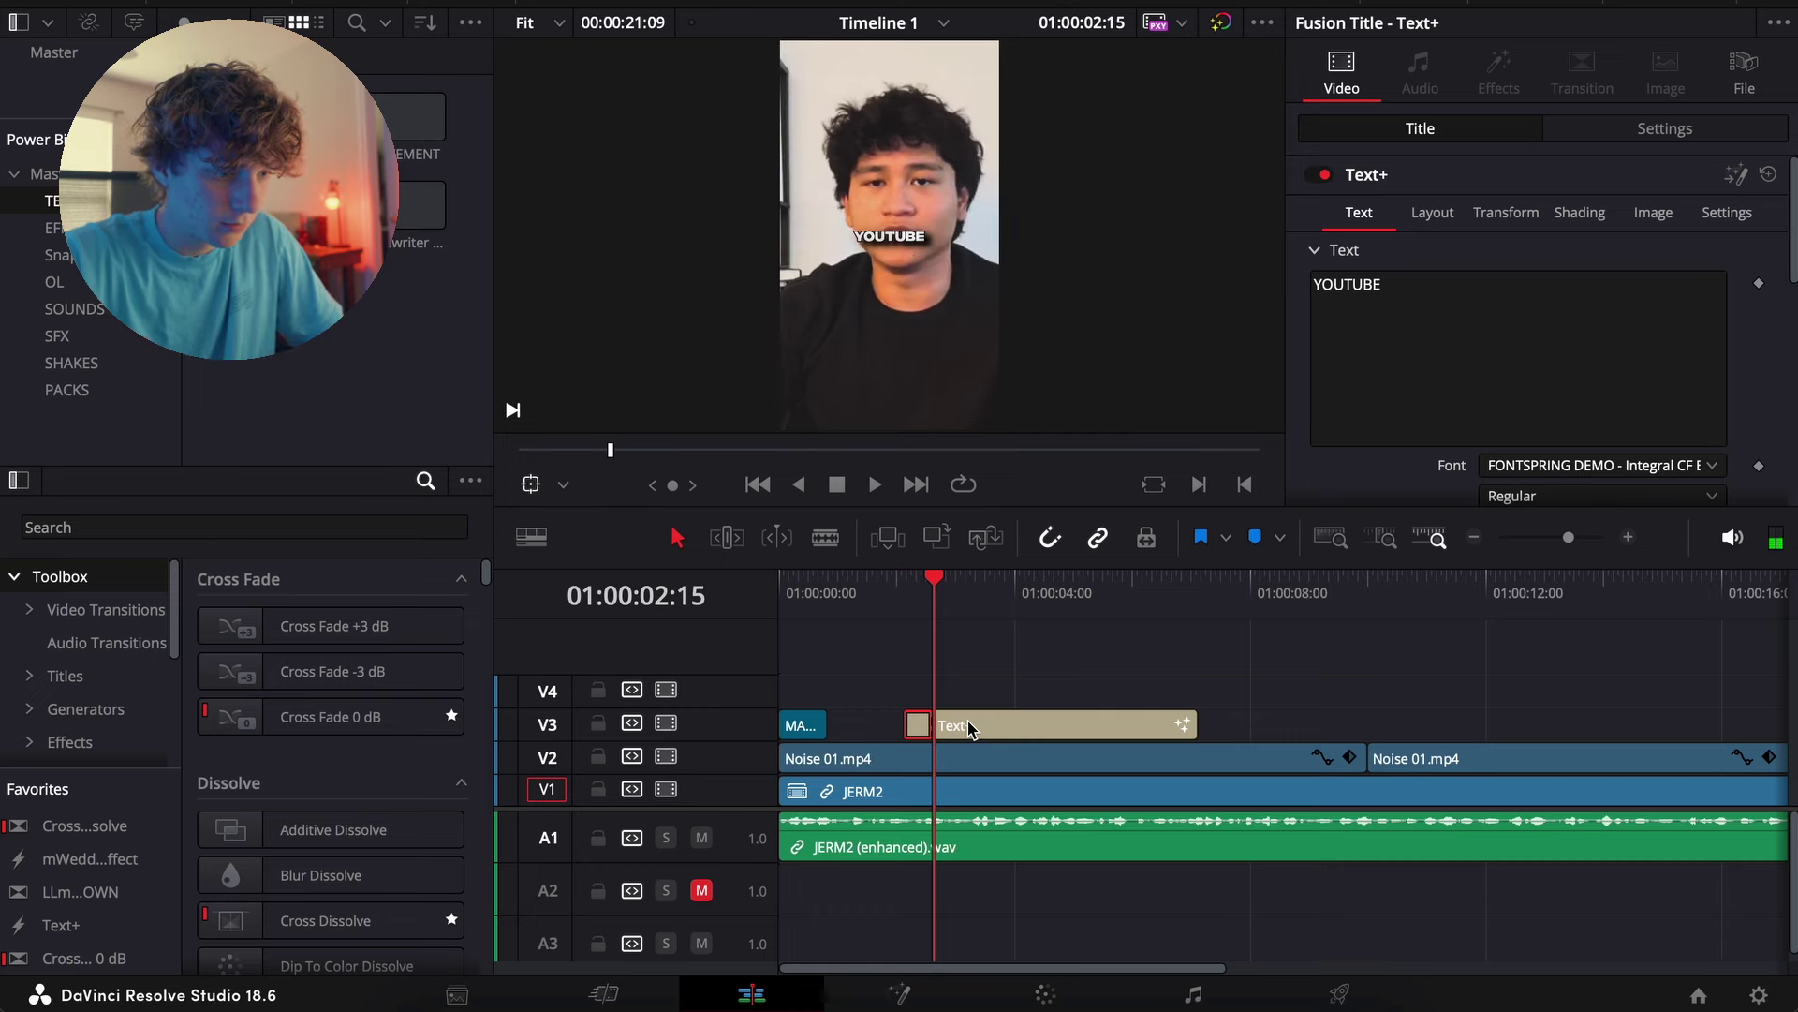
click(969, 726)
Listen for where the phrase begins and move the remaining Text+ clip to start at 01:00:02:07
click(883, 594)
key(space)
key(space)
drag(994, 735, 969, 730)
key(Left)
key(Left)
key(Left)
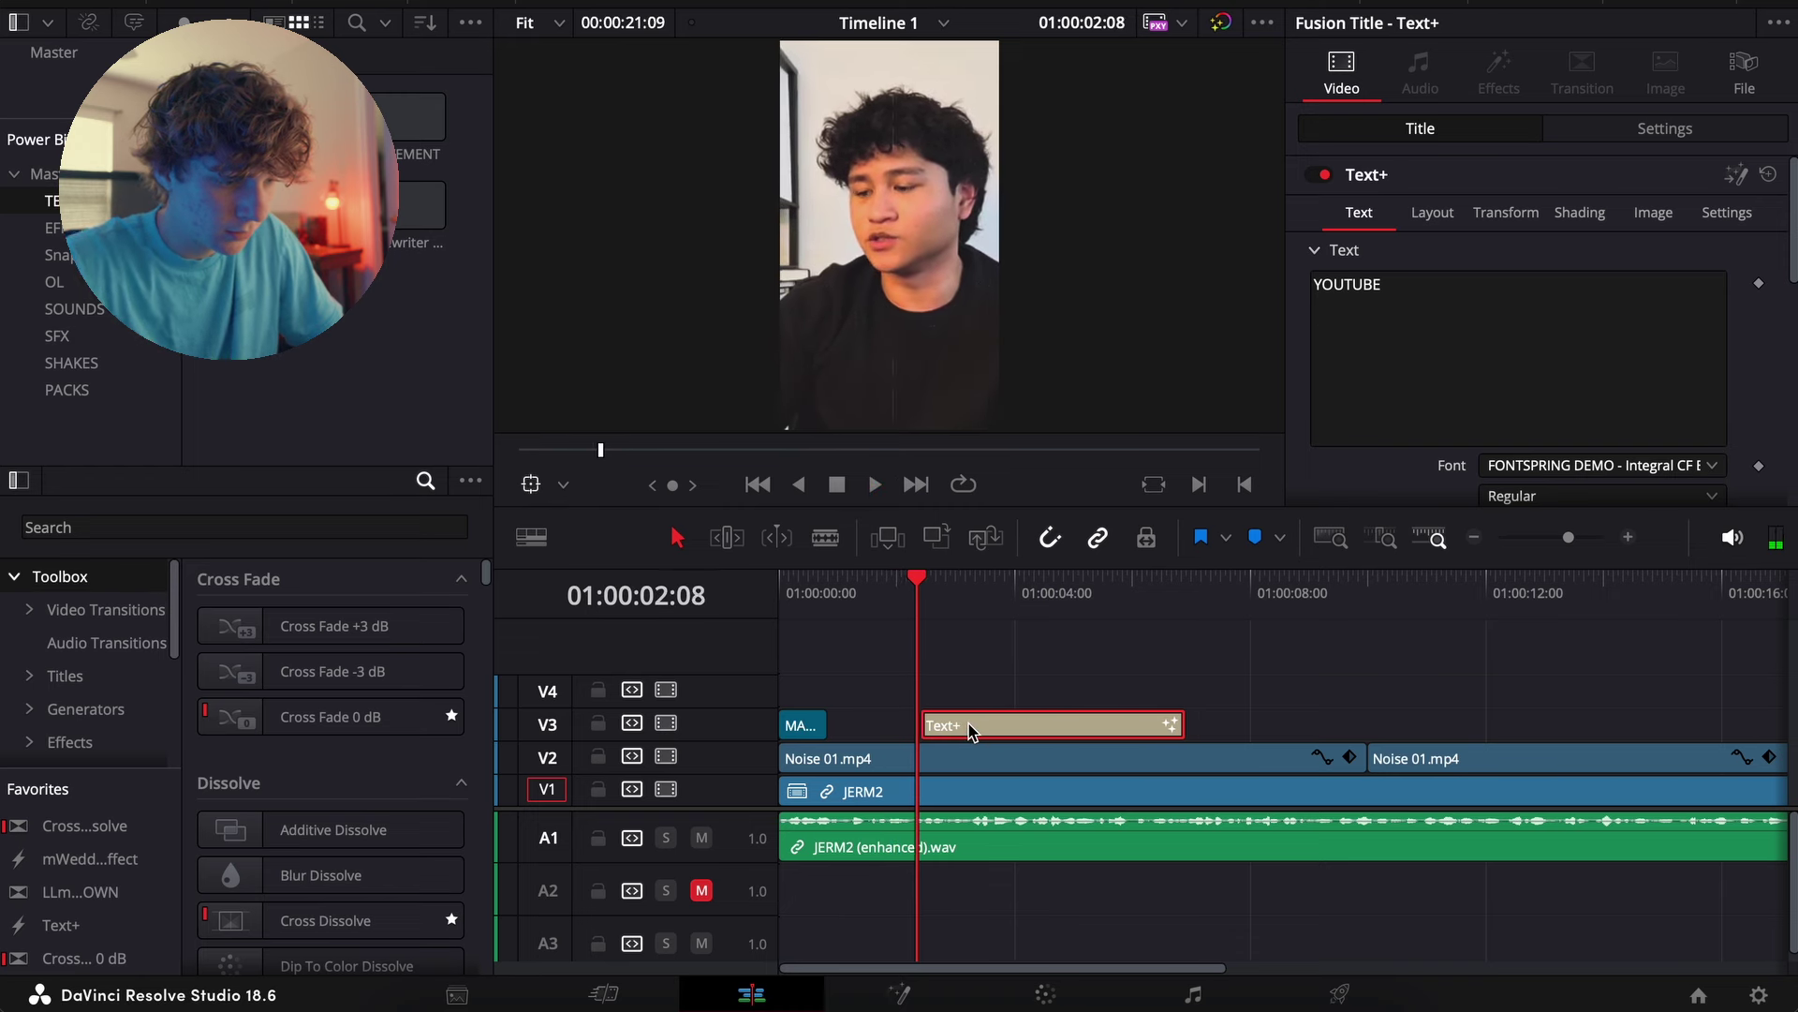
drag(977, 731, 959, 732)
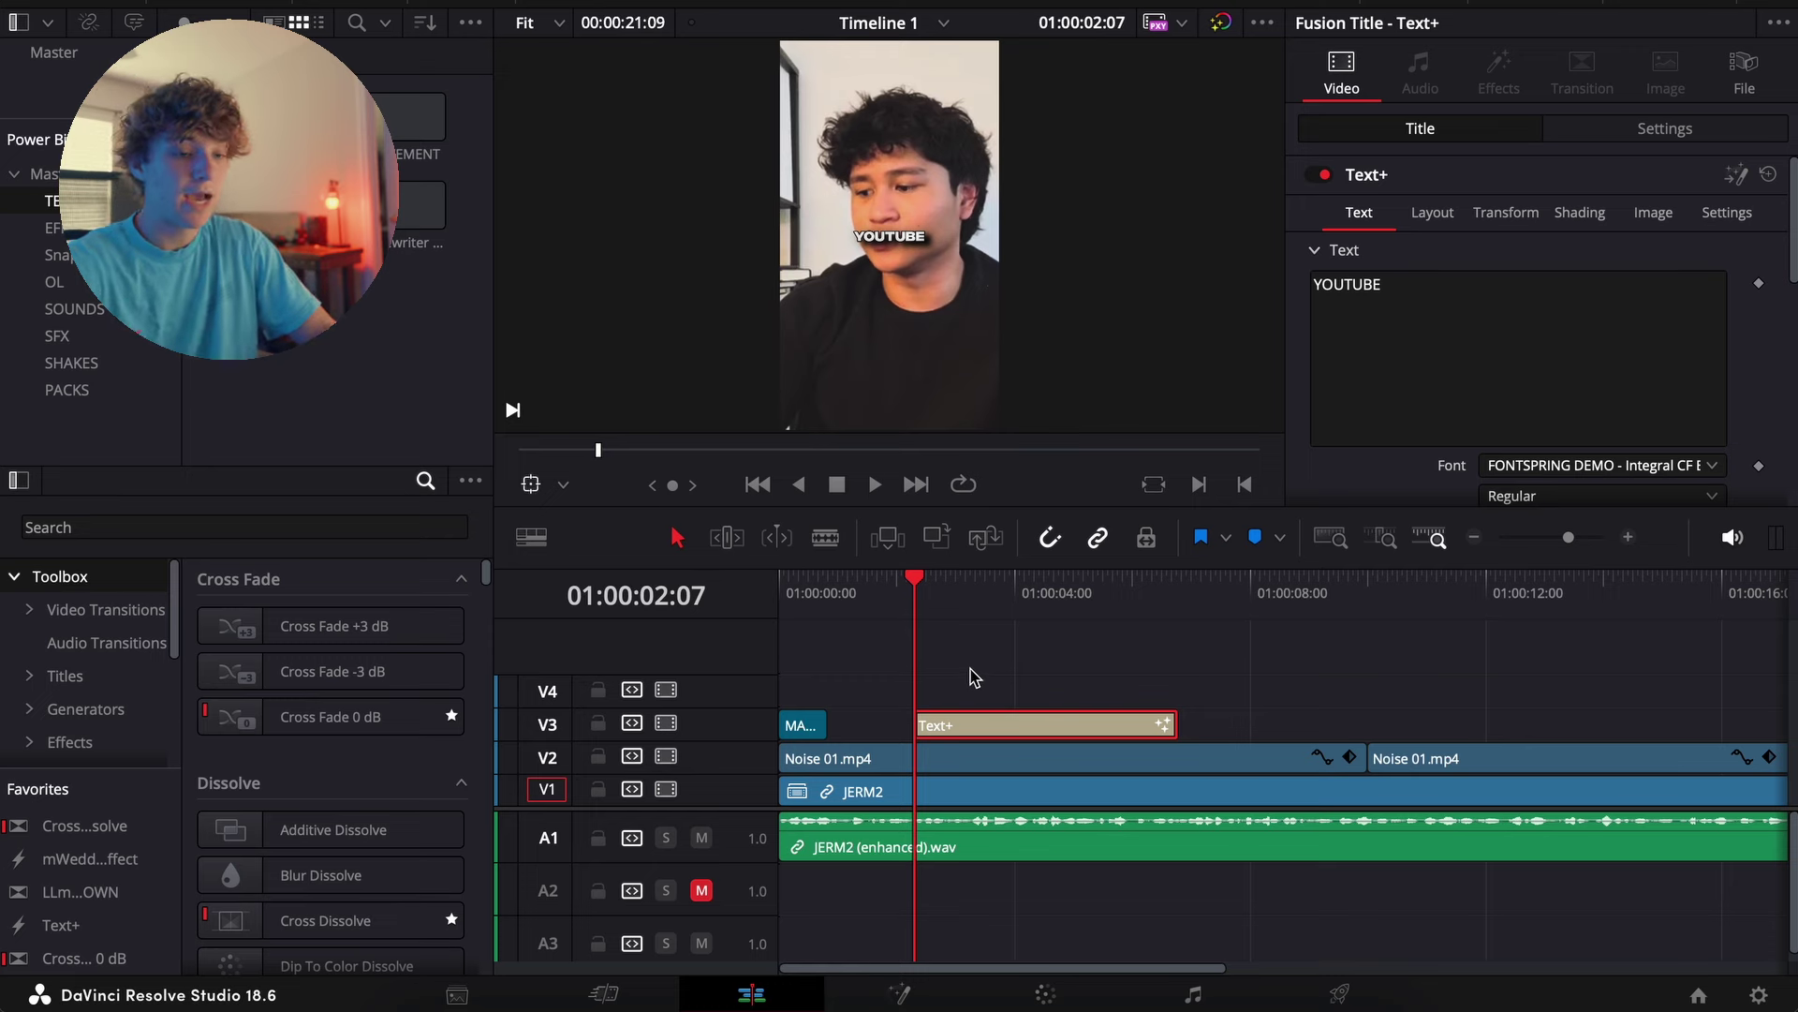
Change the title text to YOU GIVE IN TOO EASILY on two lines and enlarge its font size
click(1607, 305)
text(Y)
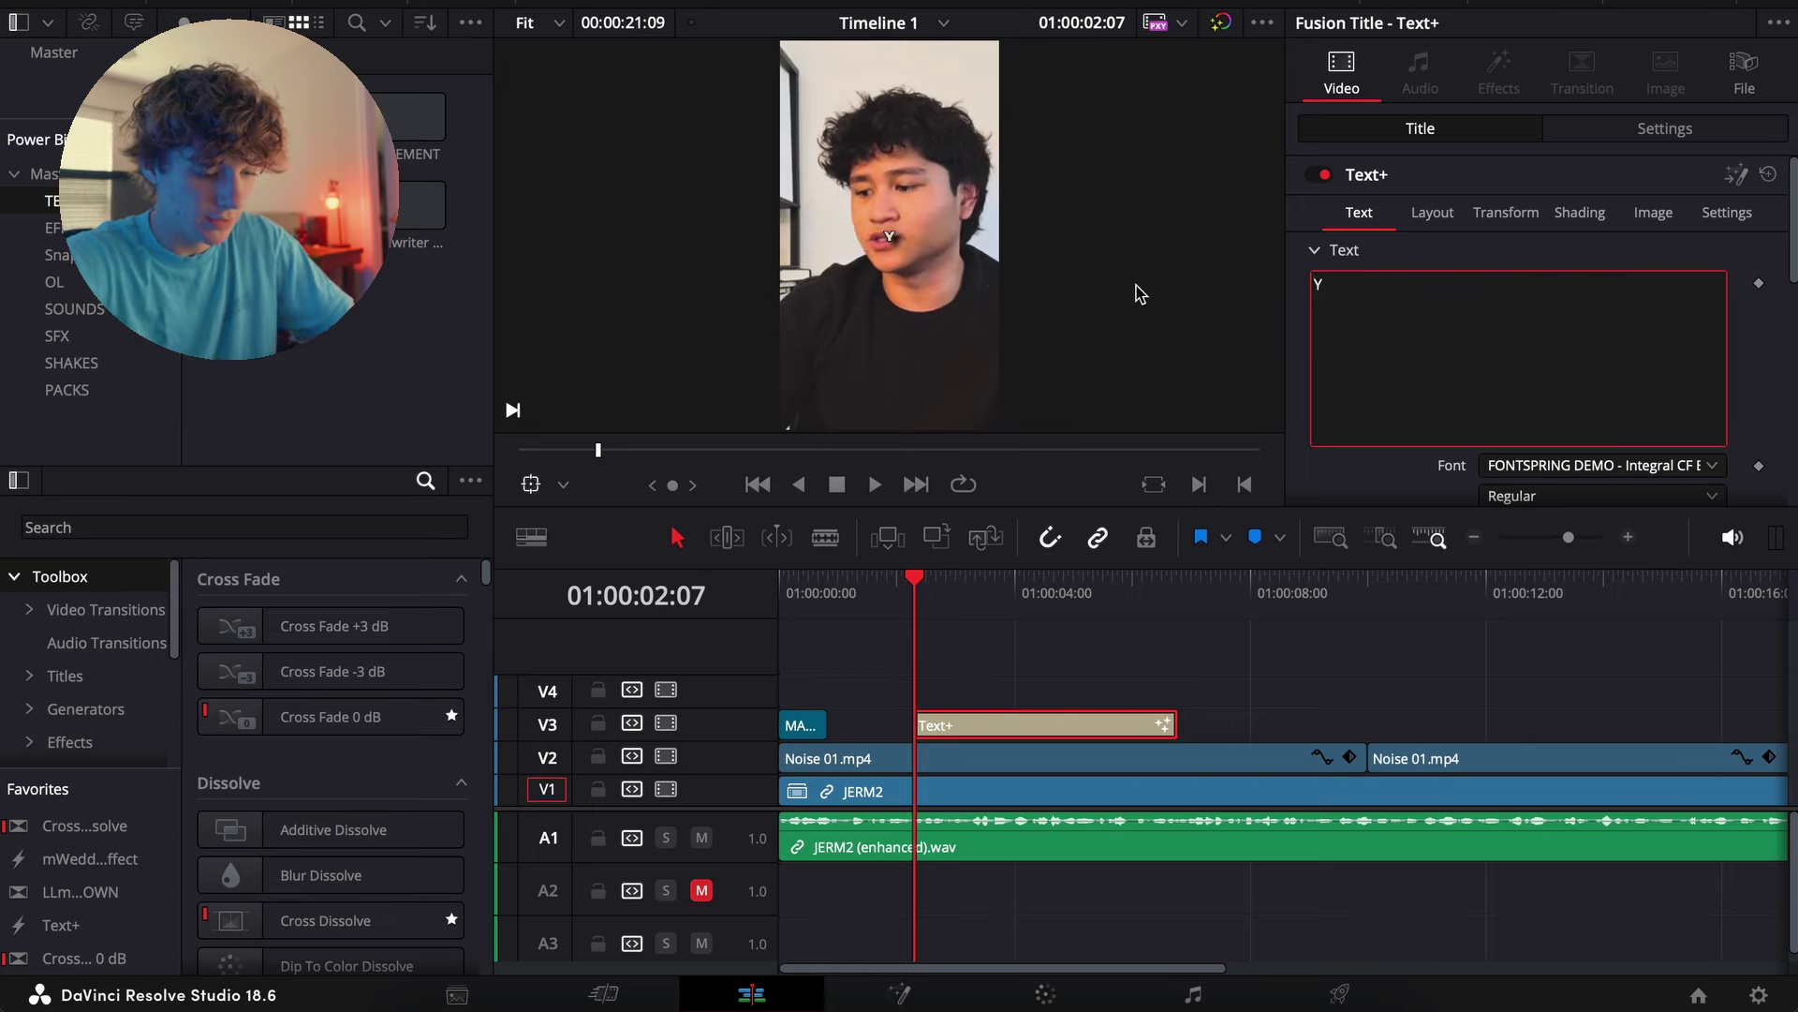
text(OU GIVE)
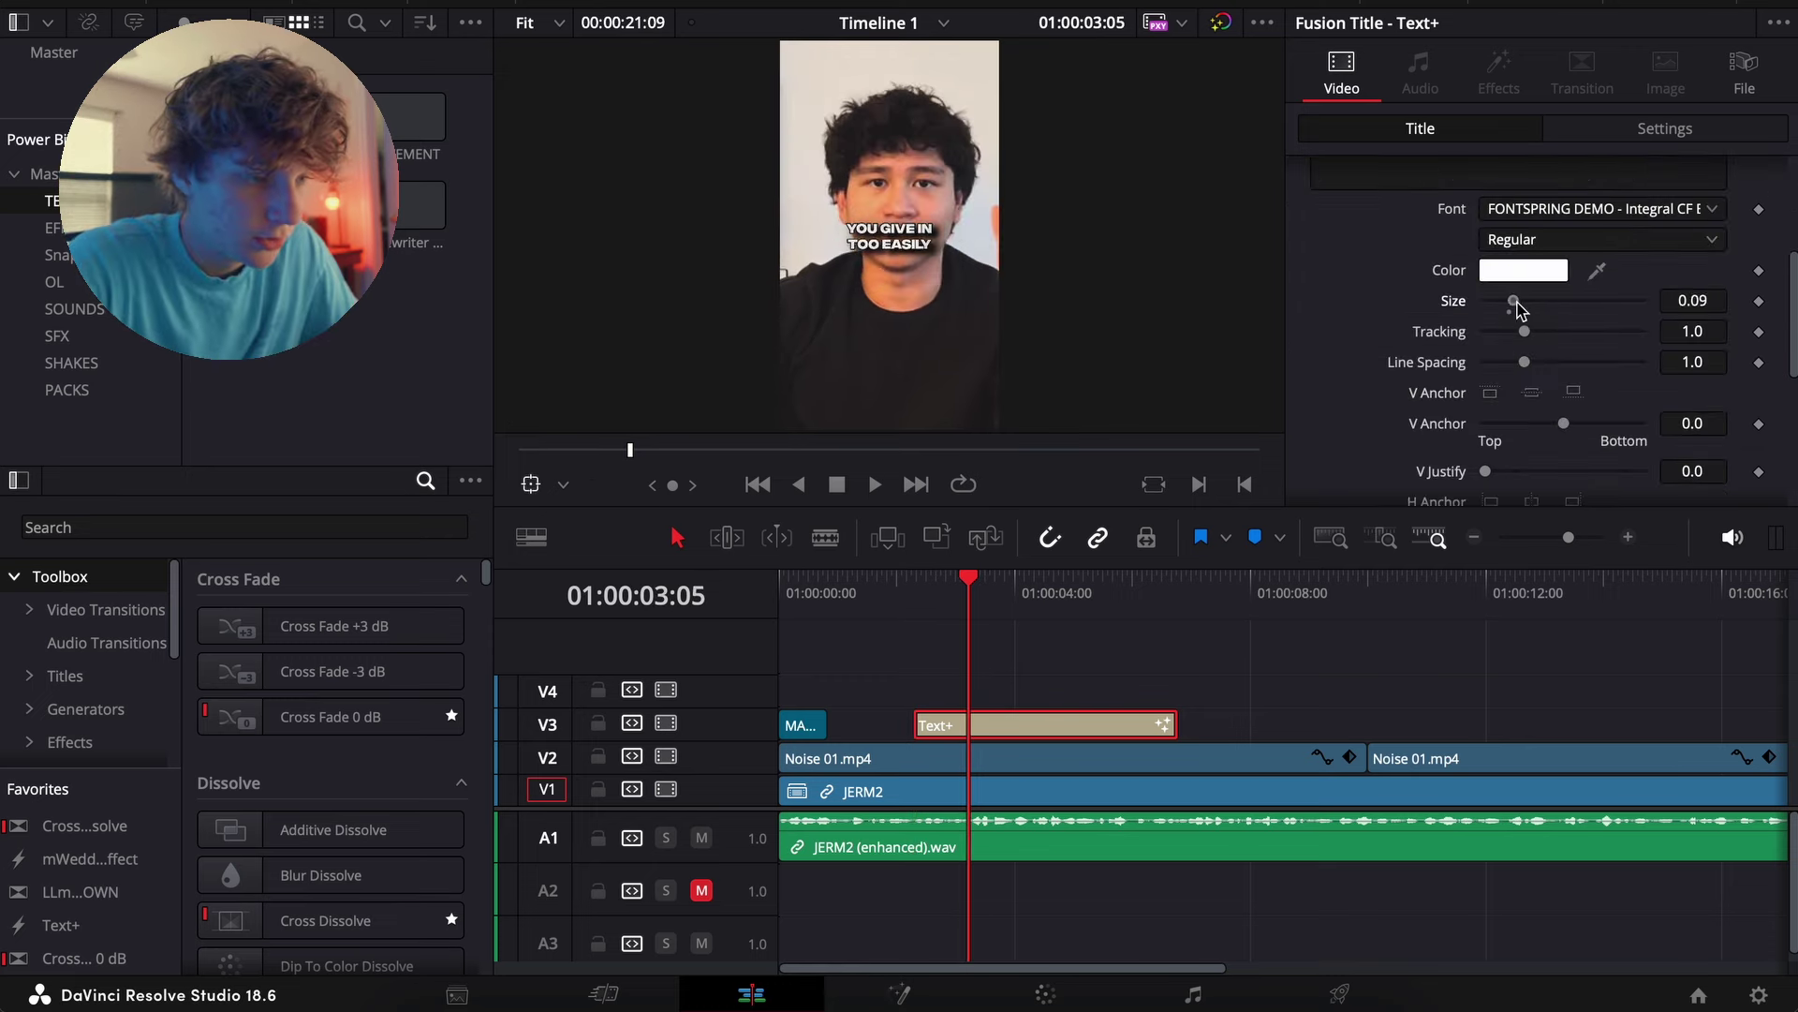
mouse_move(1513, 301)
mouse_down()
mouse_move(1558, 300)
mouse_move(1541, 301)
mouse_up()
scroll(1545, 315, up, 5)
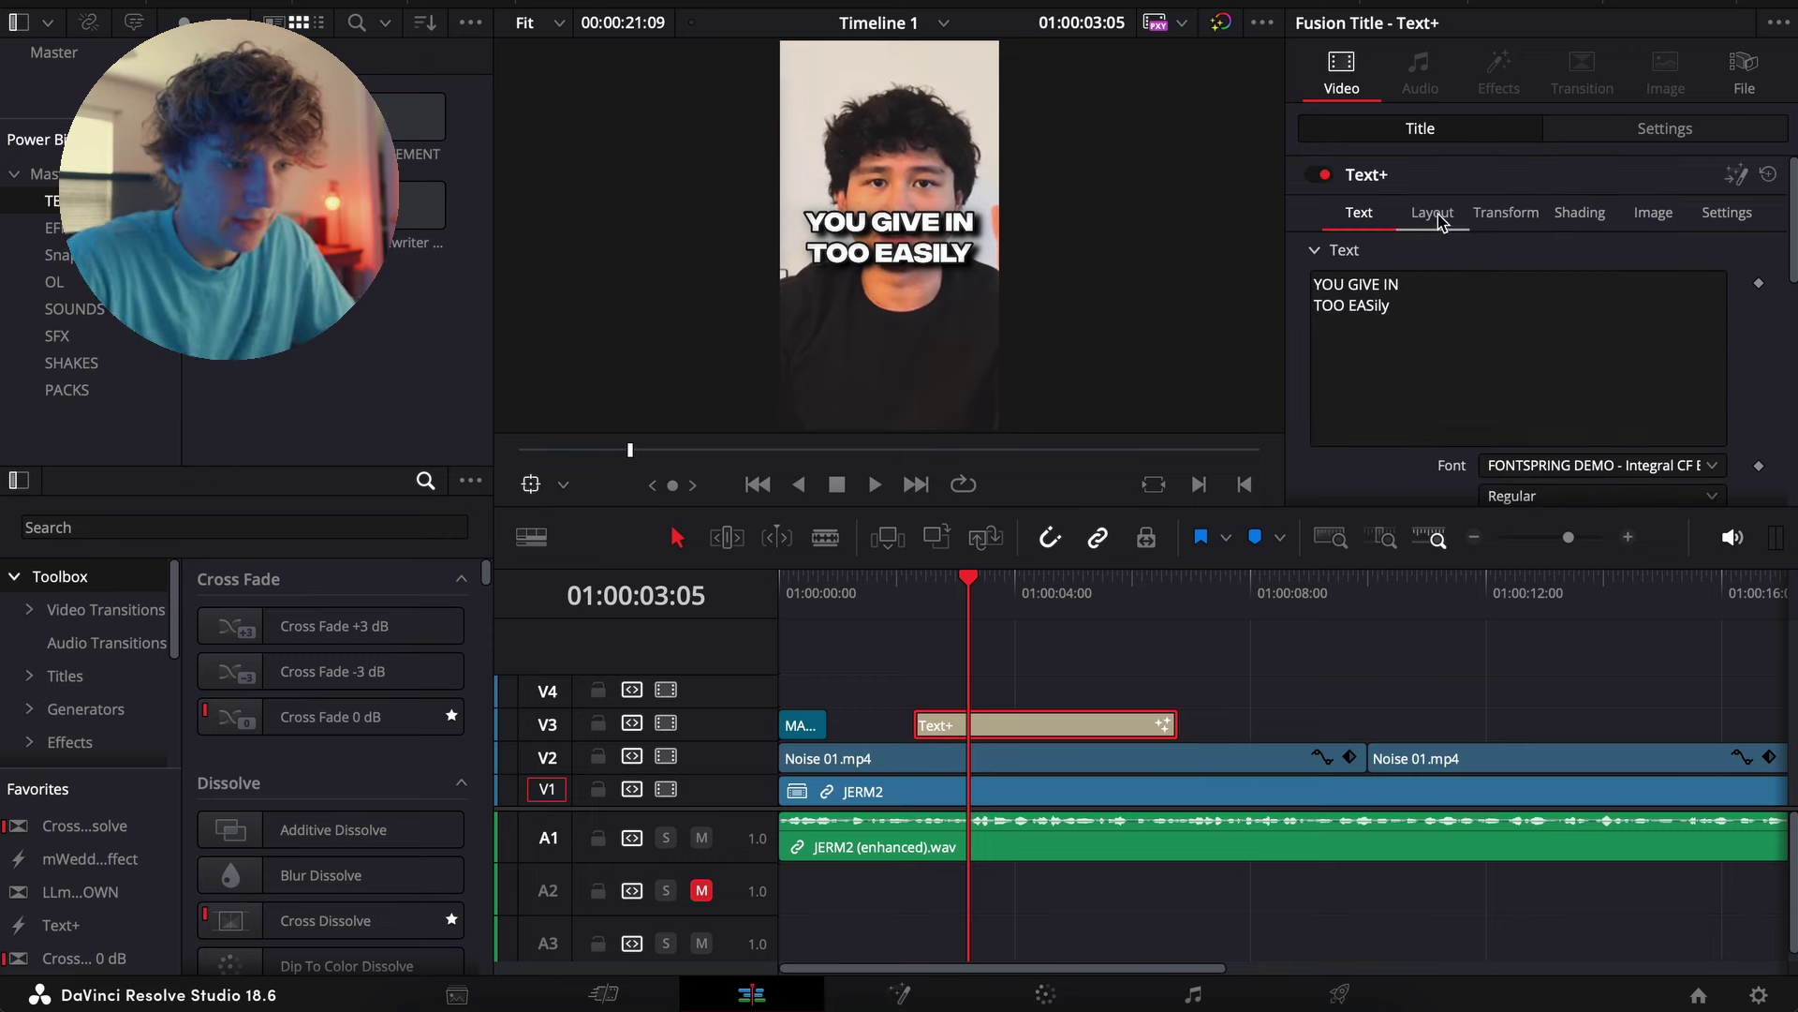
Raise the title to the top of the frame by setting its layout centre Y to 0.907
click(1433, 213)
mouse_move(1685, 319)
mouse_down()
mouse_move(1709, 318)
mouse_move(1686, 325)
mouse_up()
click(1016, 687)
click(1017, 731)
Play the phrase, split the Text+ title at 01:00:04:01 and delete the remainder
click(927, 585)
key(space)
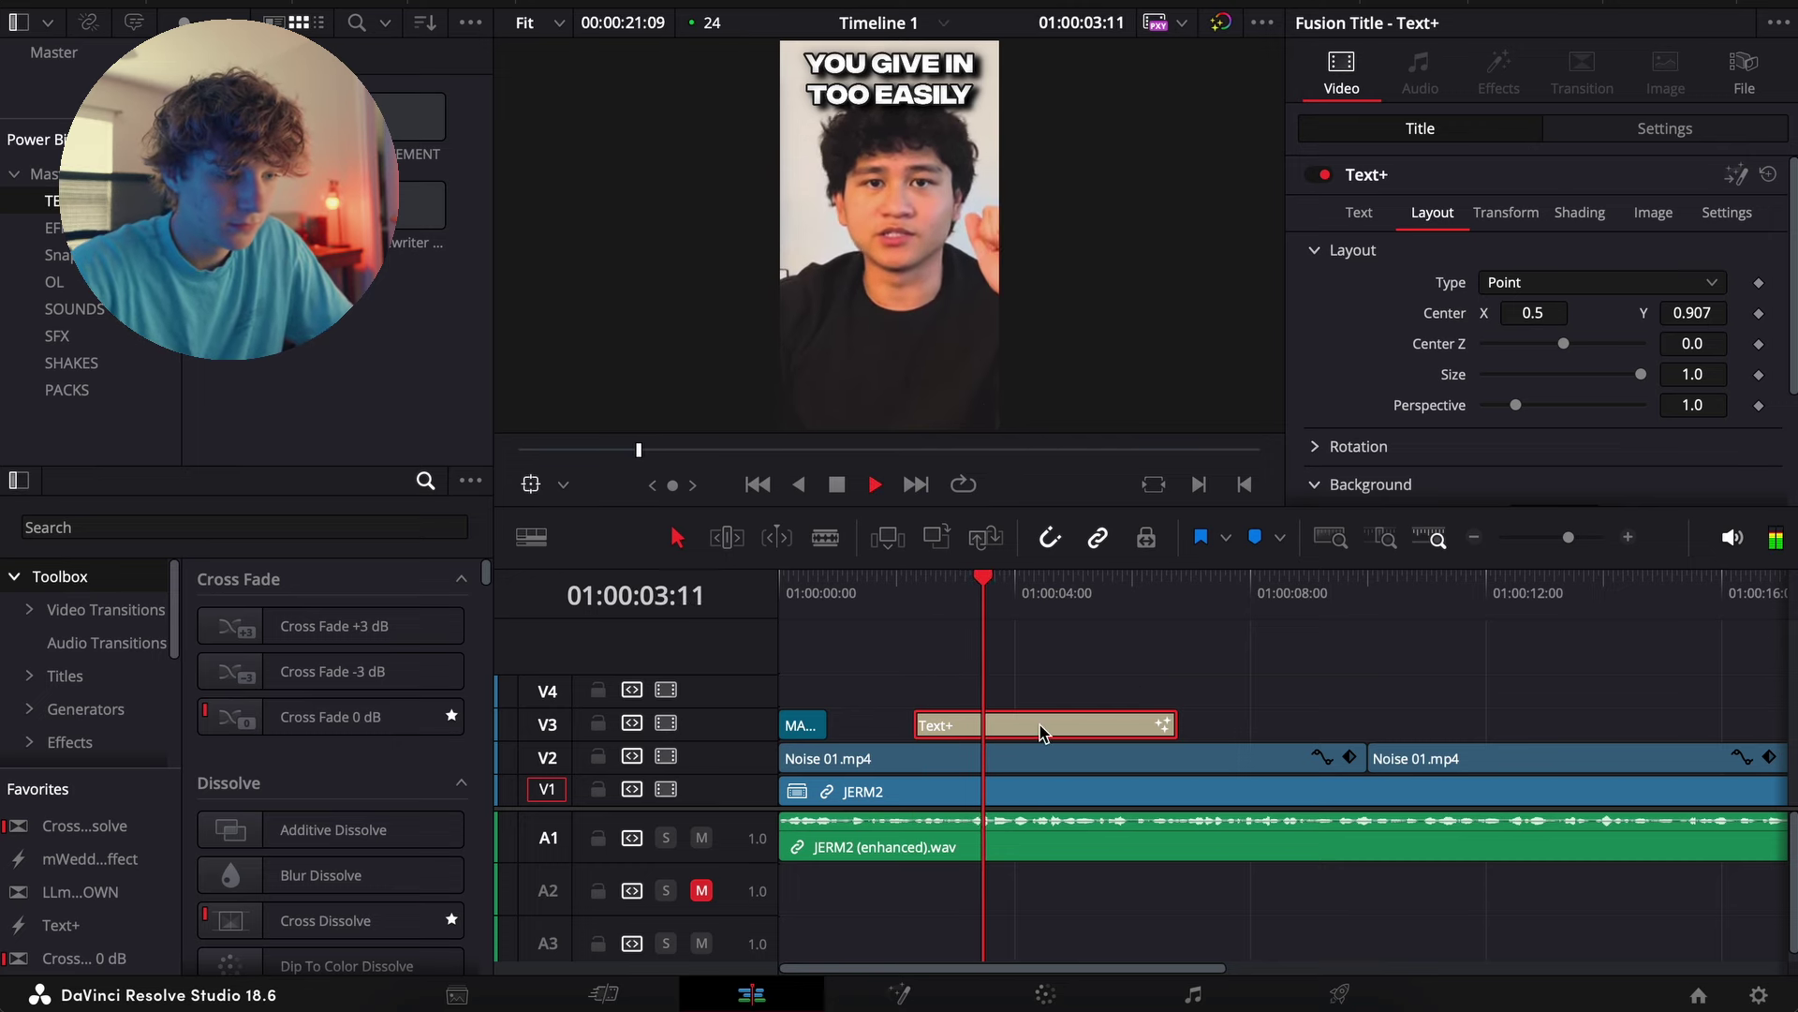
key(space)
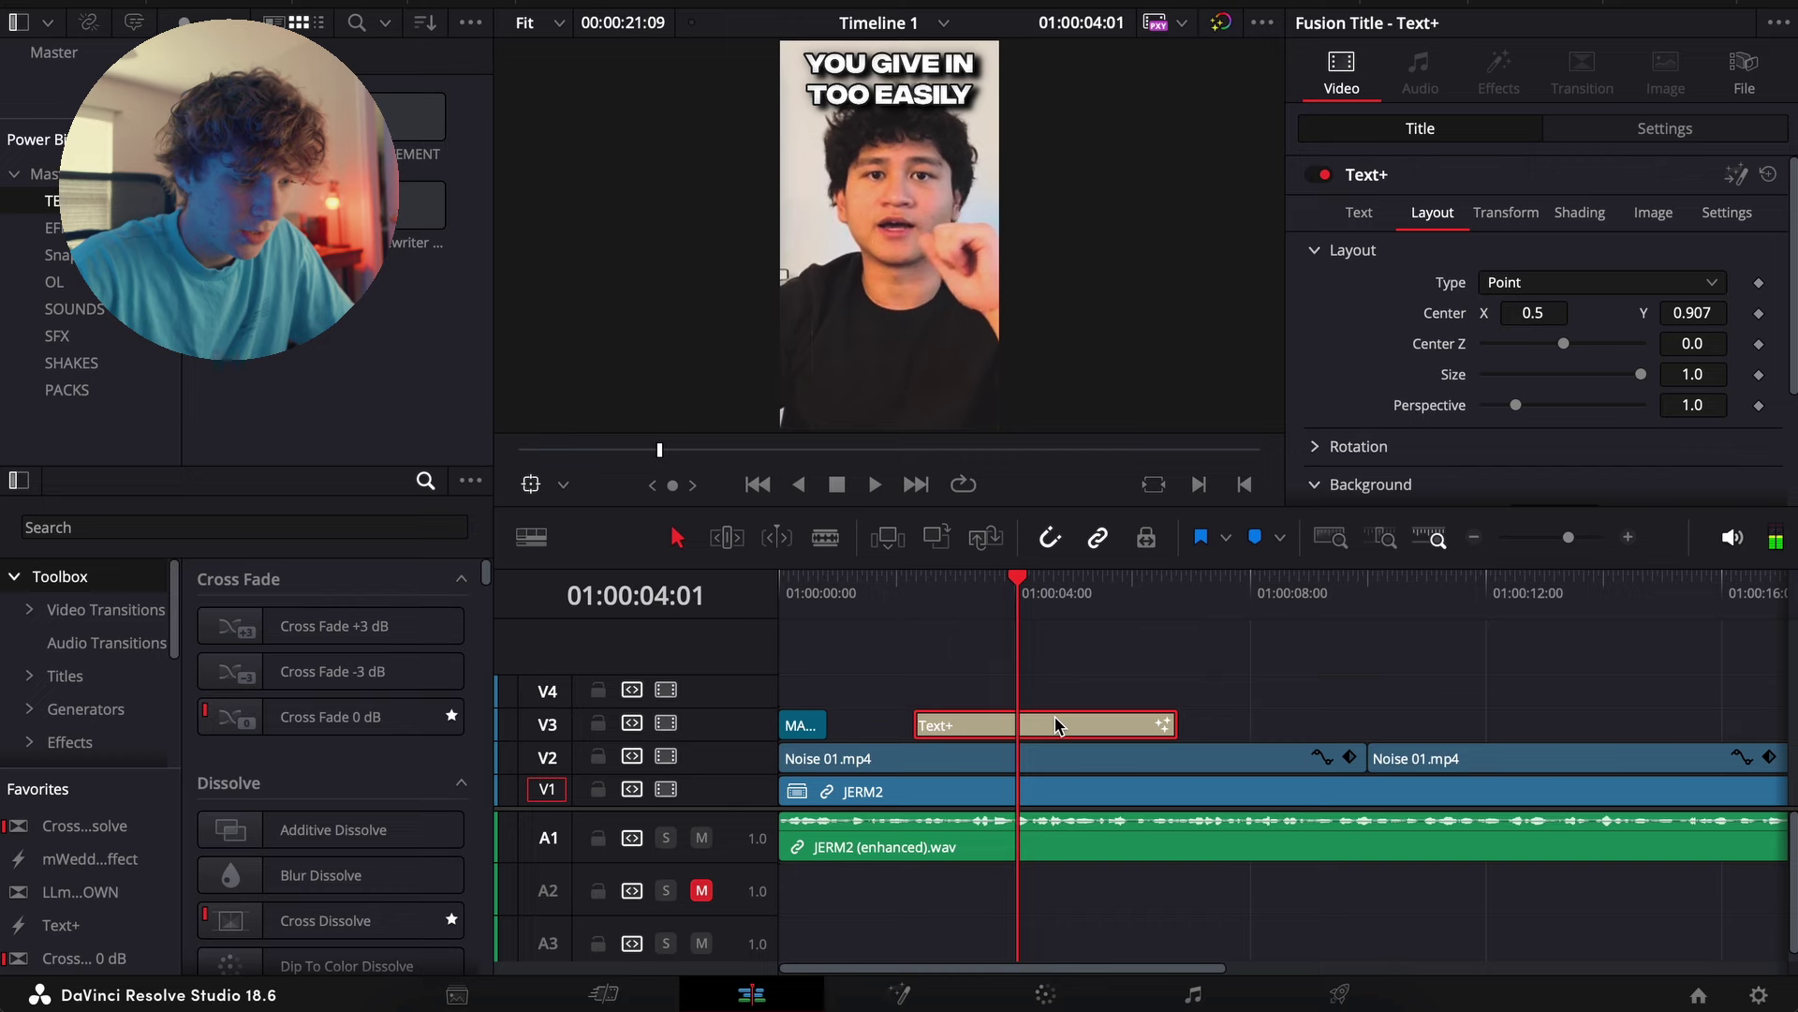
key(super+b)
click(1086, 729)
key(BackSpace)
Open the Text+ title in Fusion and shift Glow1 and DropShadow1 towards MediaOut1, leaving a gap after the Template node
click(965, 593)
click(970, 719)
key(Up)
key(super+equal)
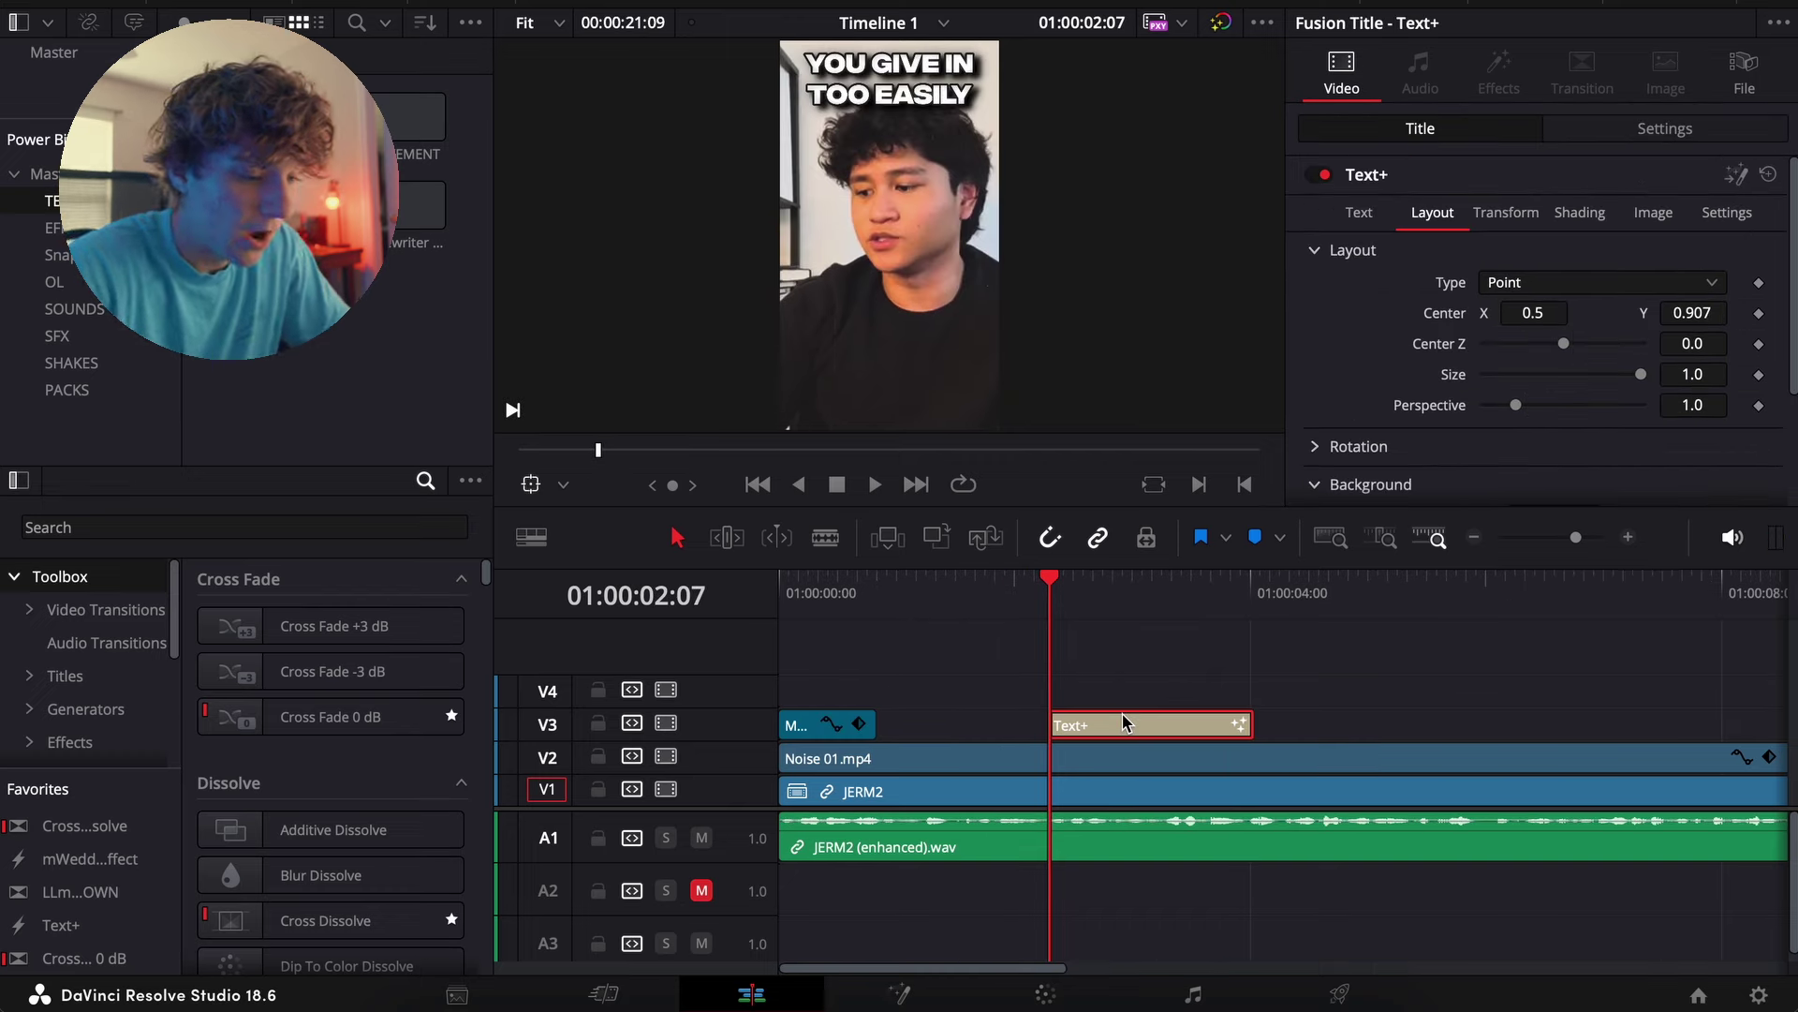
click(905, 994)
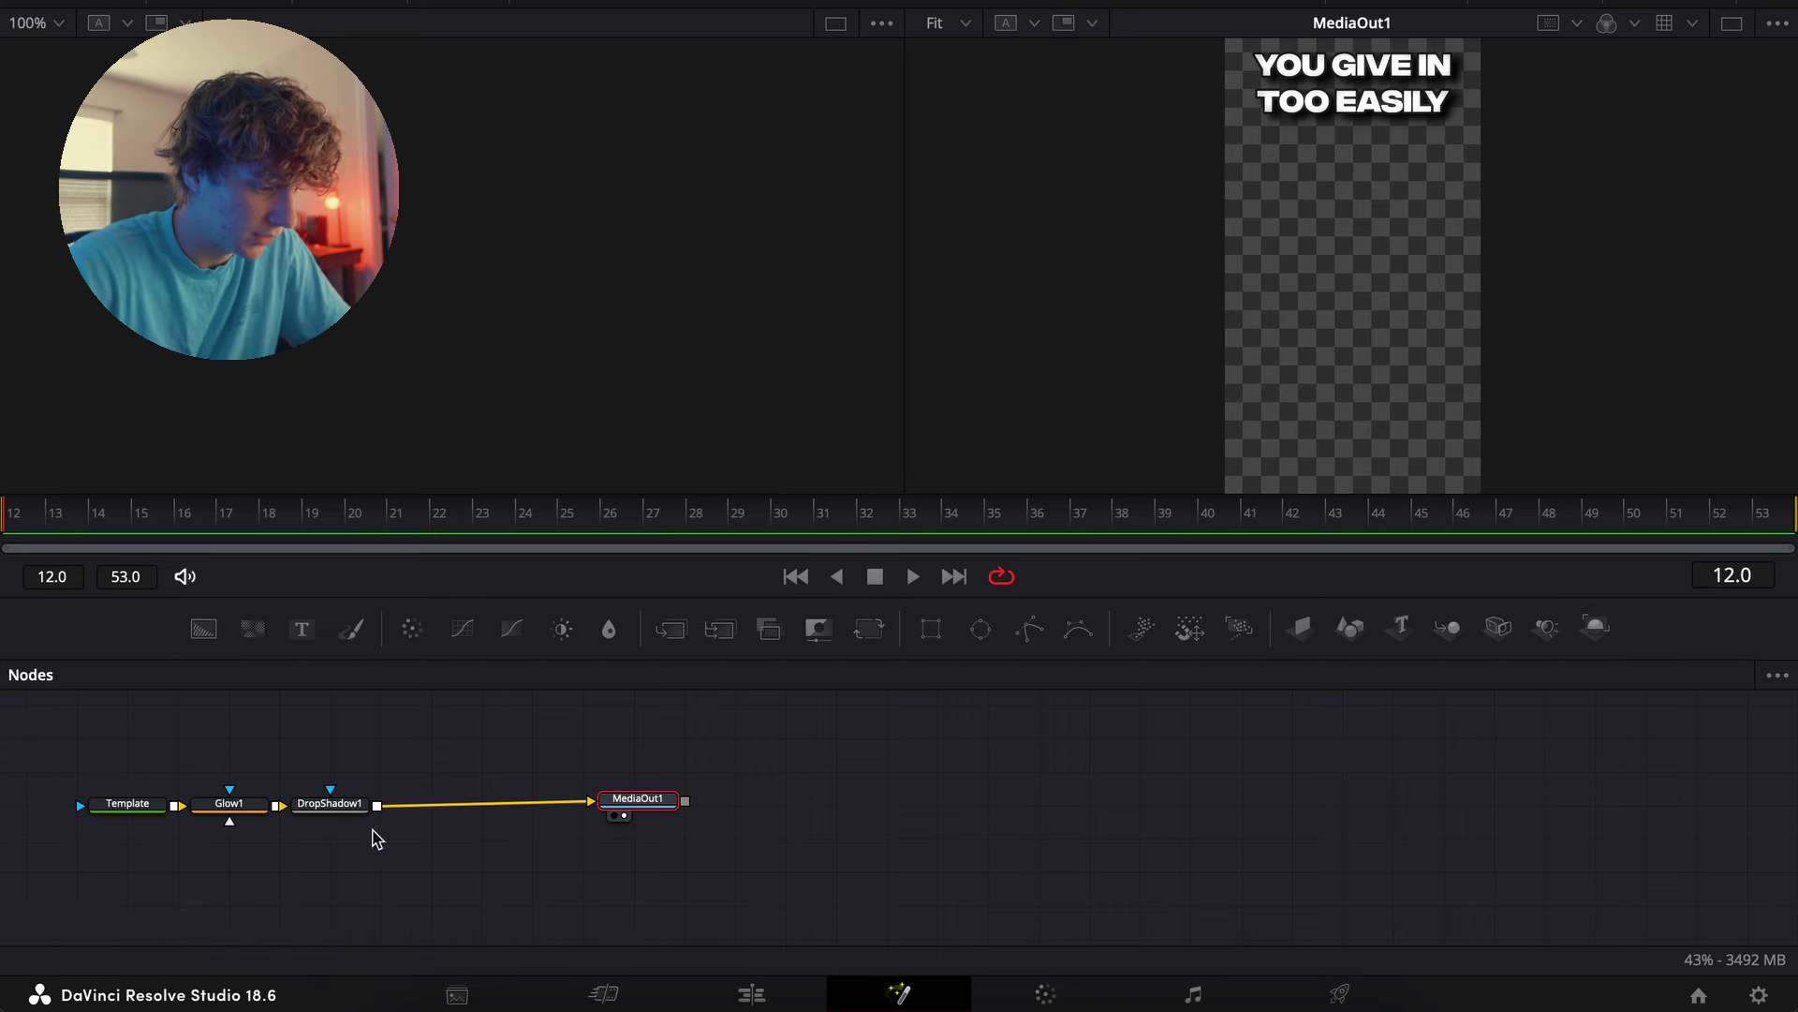
click(353, 813)
drag(208, 768, 514, 815)
drag(654, 802, 656, 815)
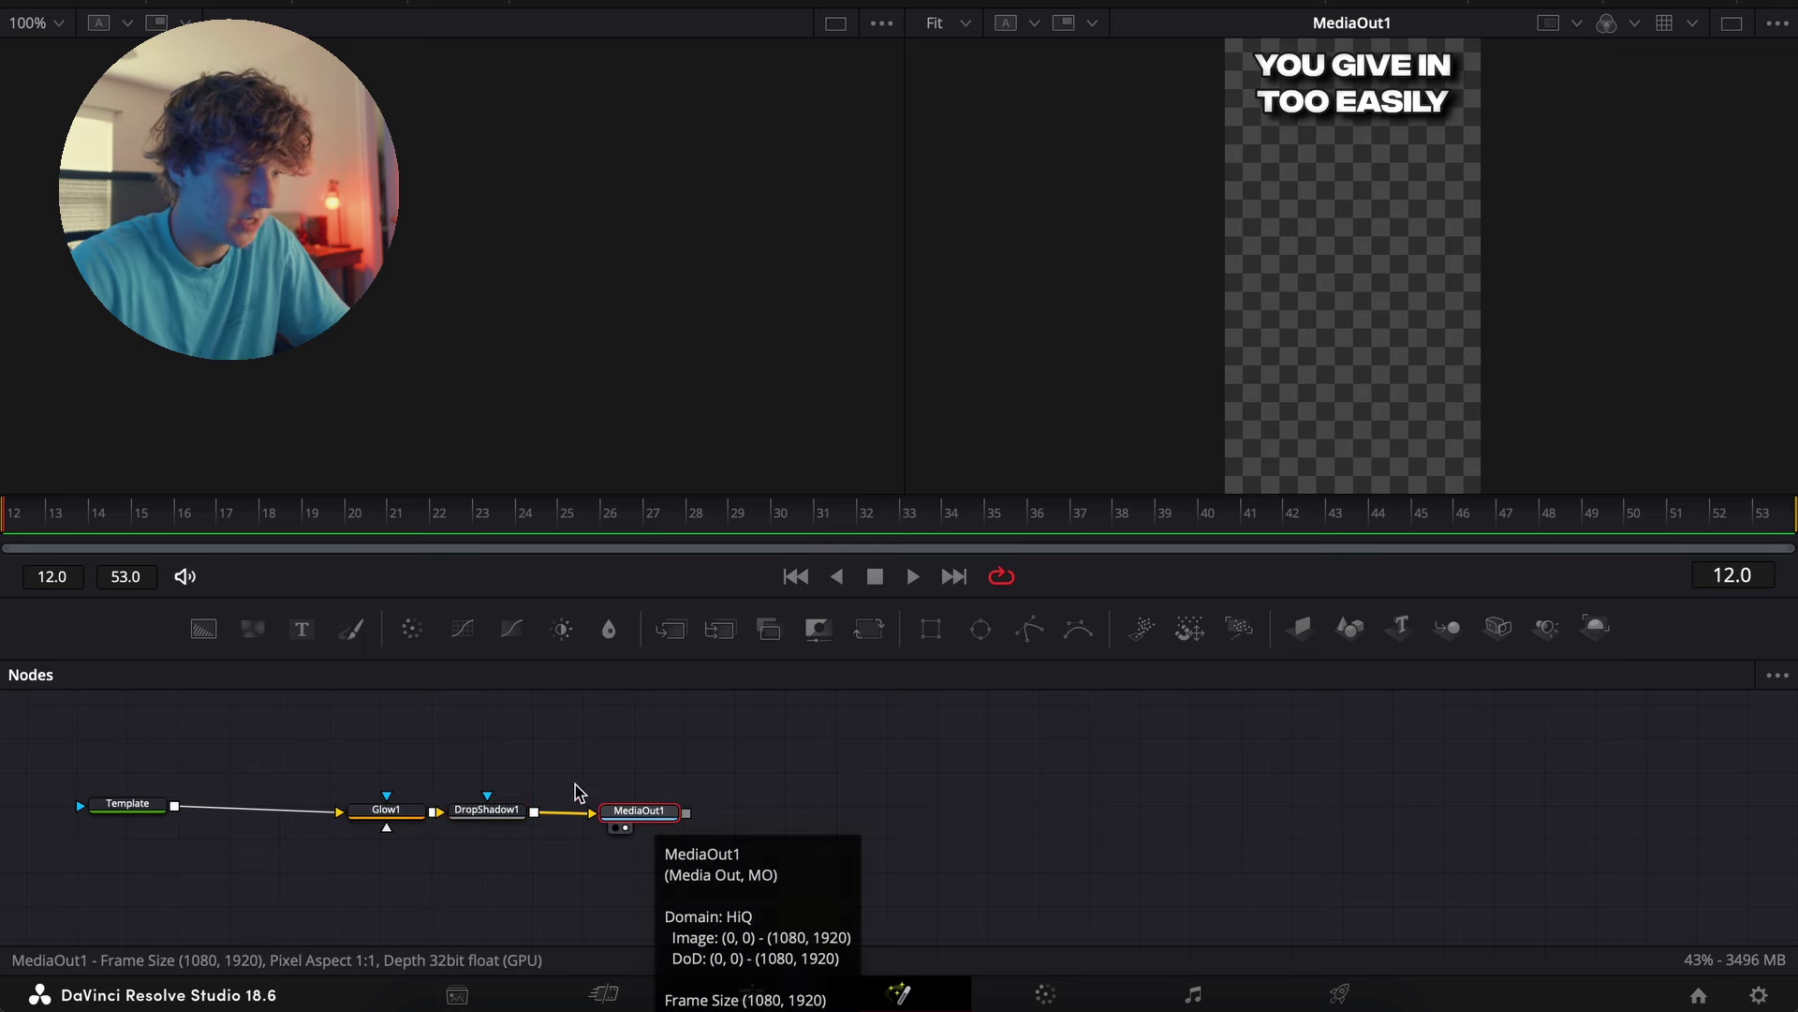
Add a second Glow node directly after the Template node, between it and Glow1
drag(369, 773, 514, 835)
click(514, 759)
click(131, 805)
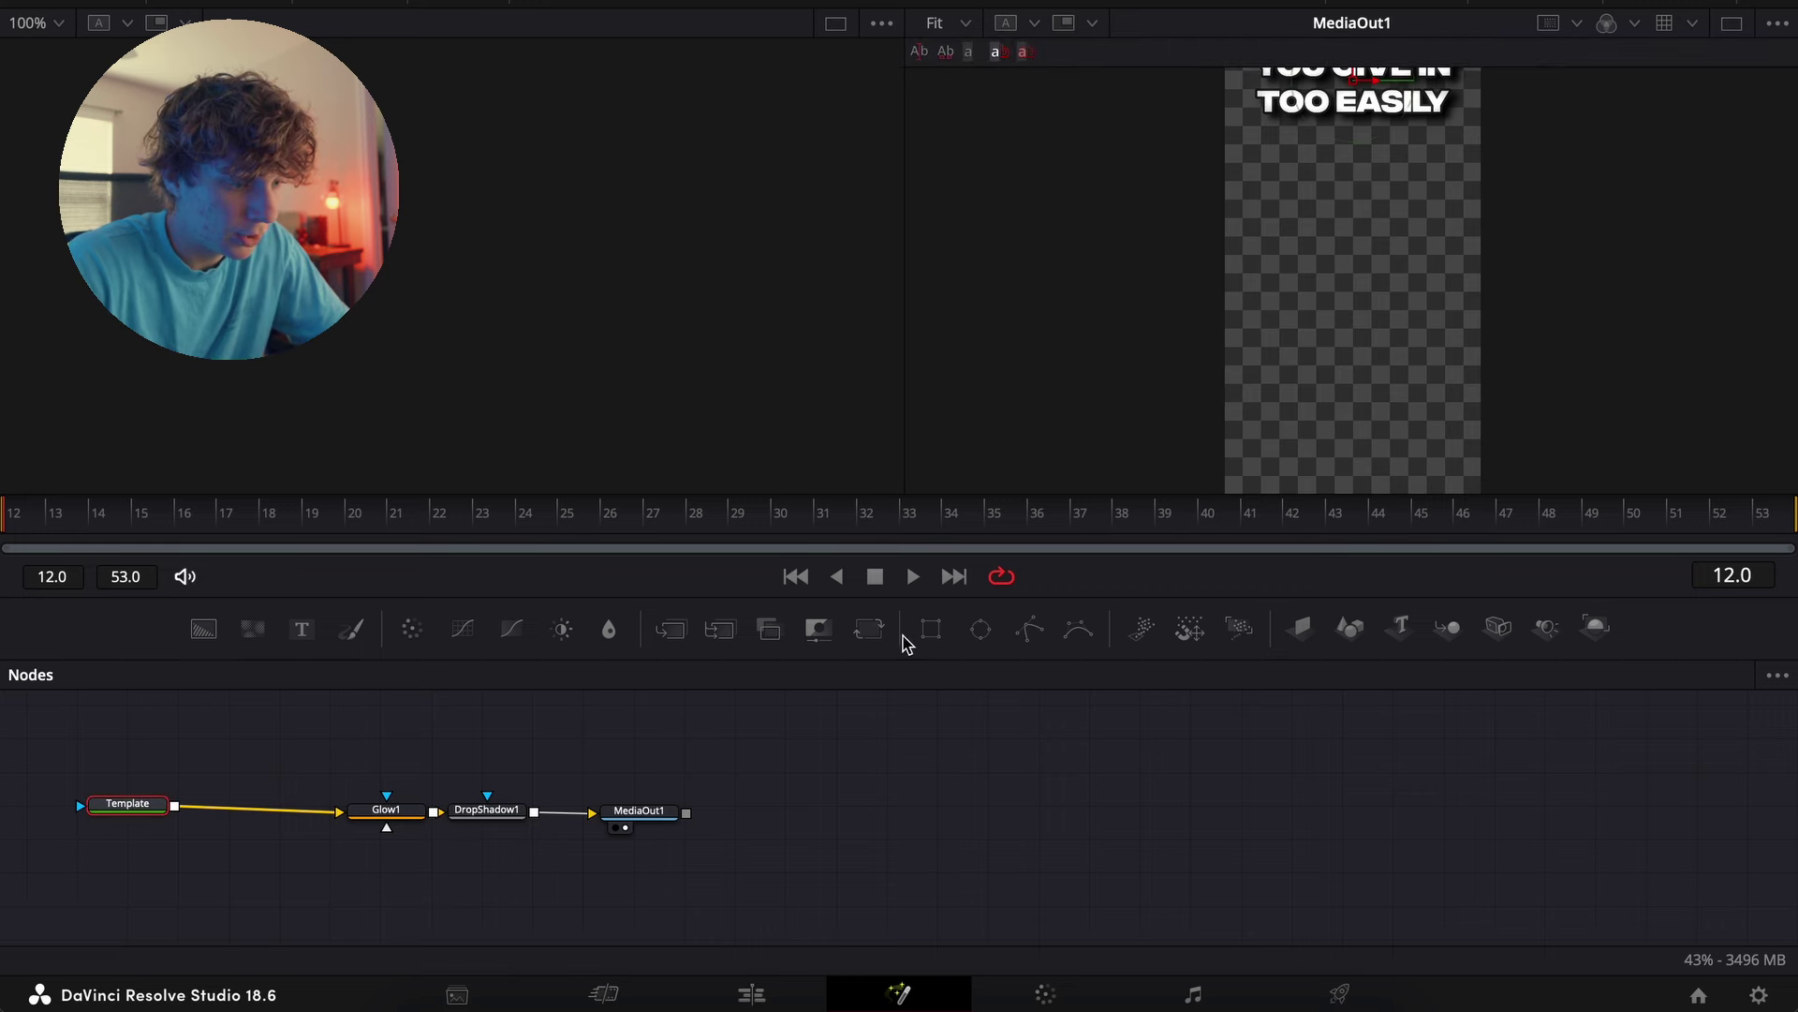
key(shift+space)
text(glo)
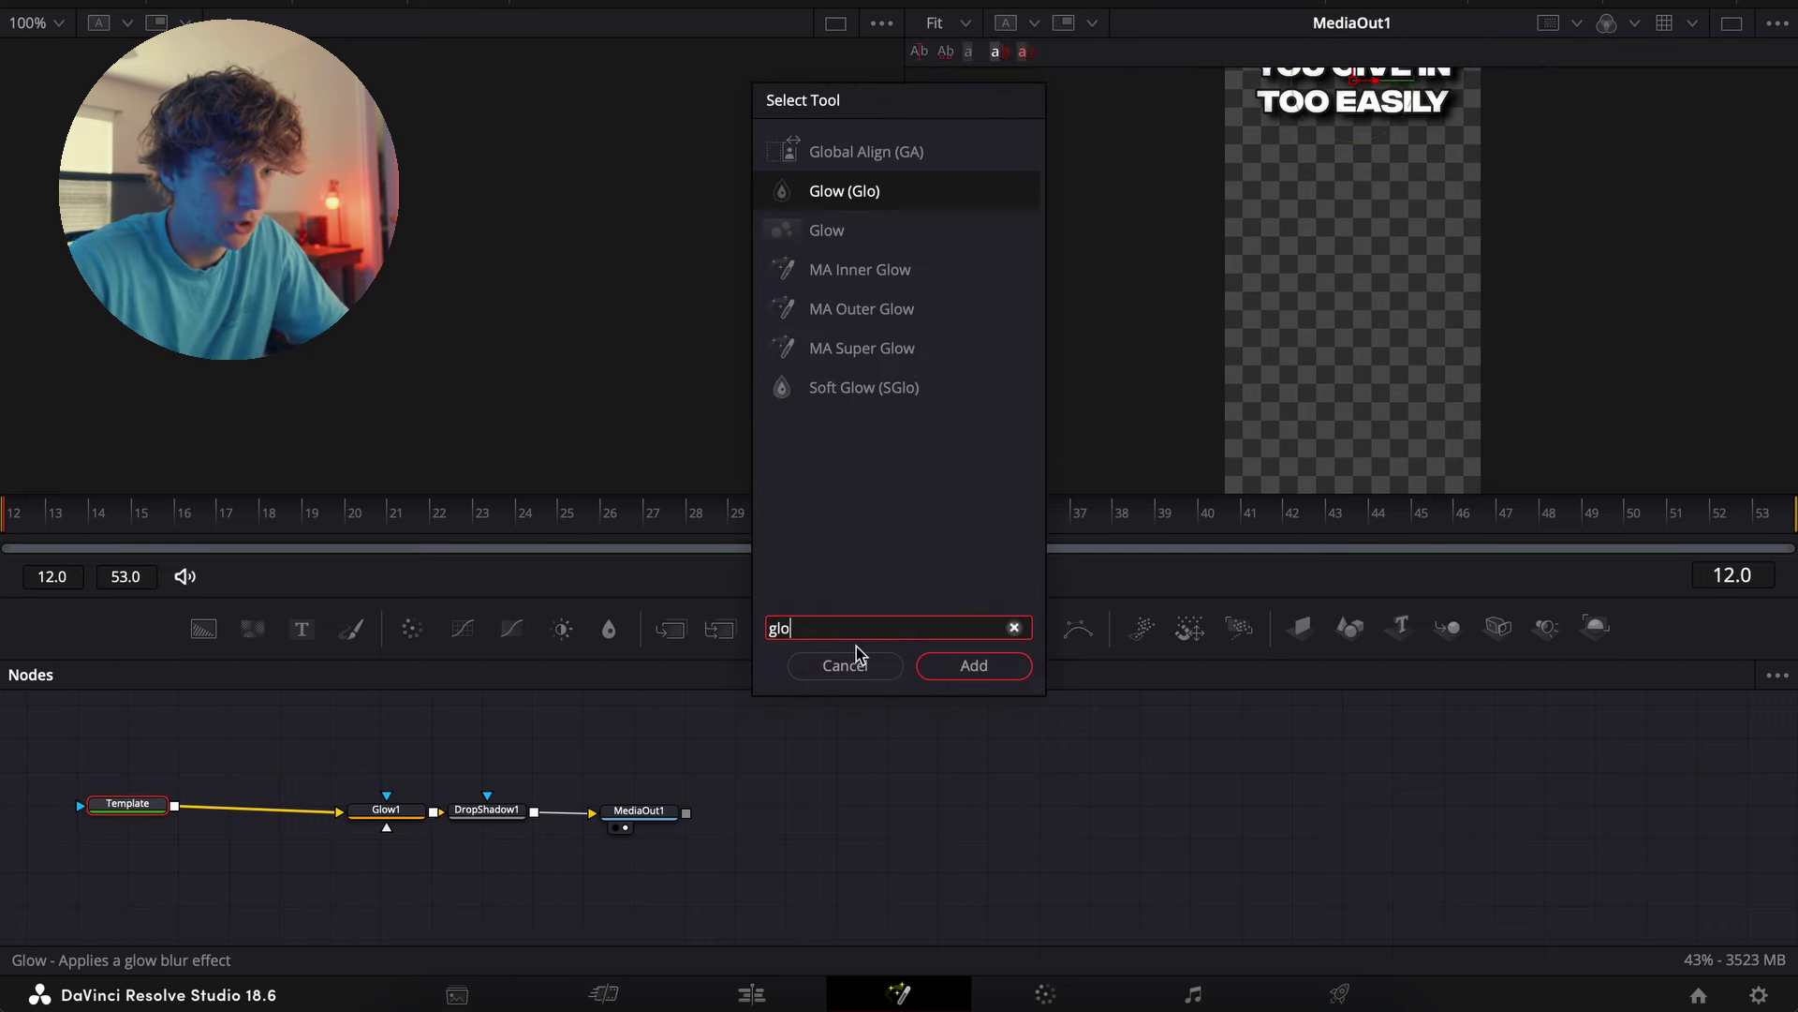
key(Return)
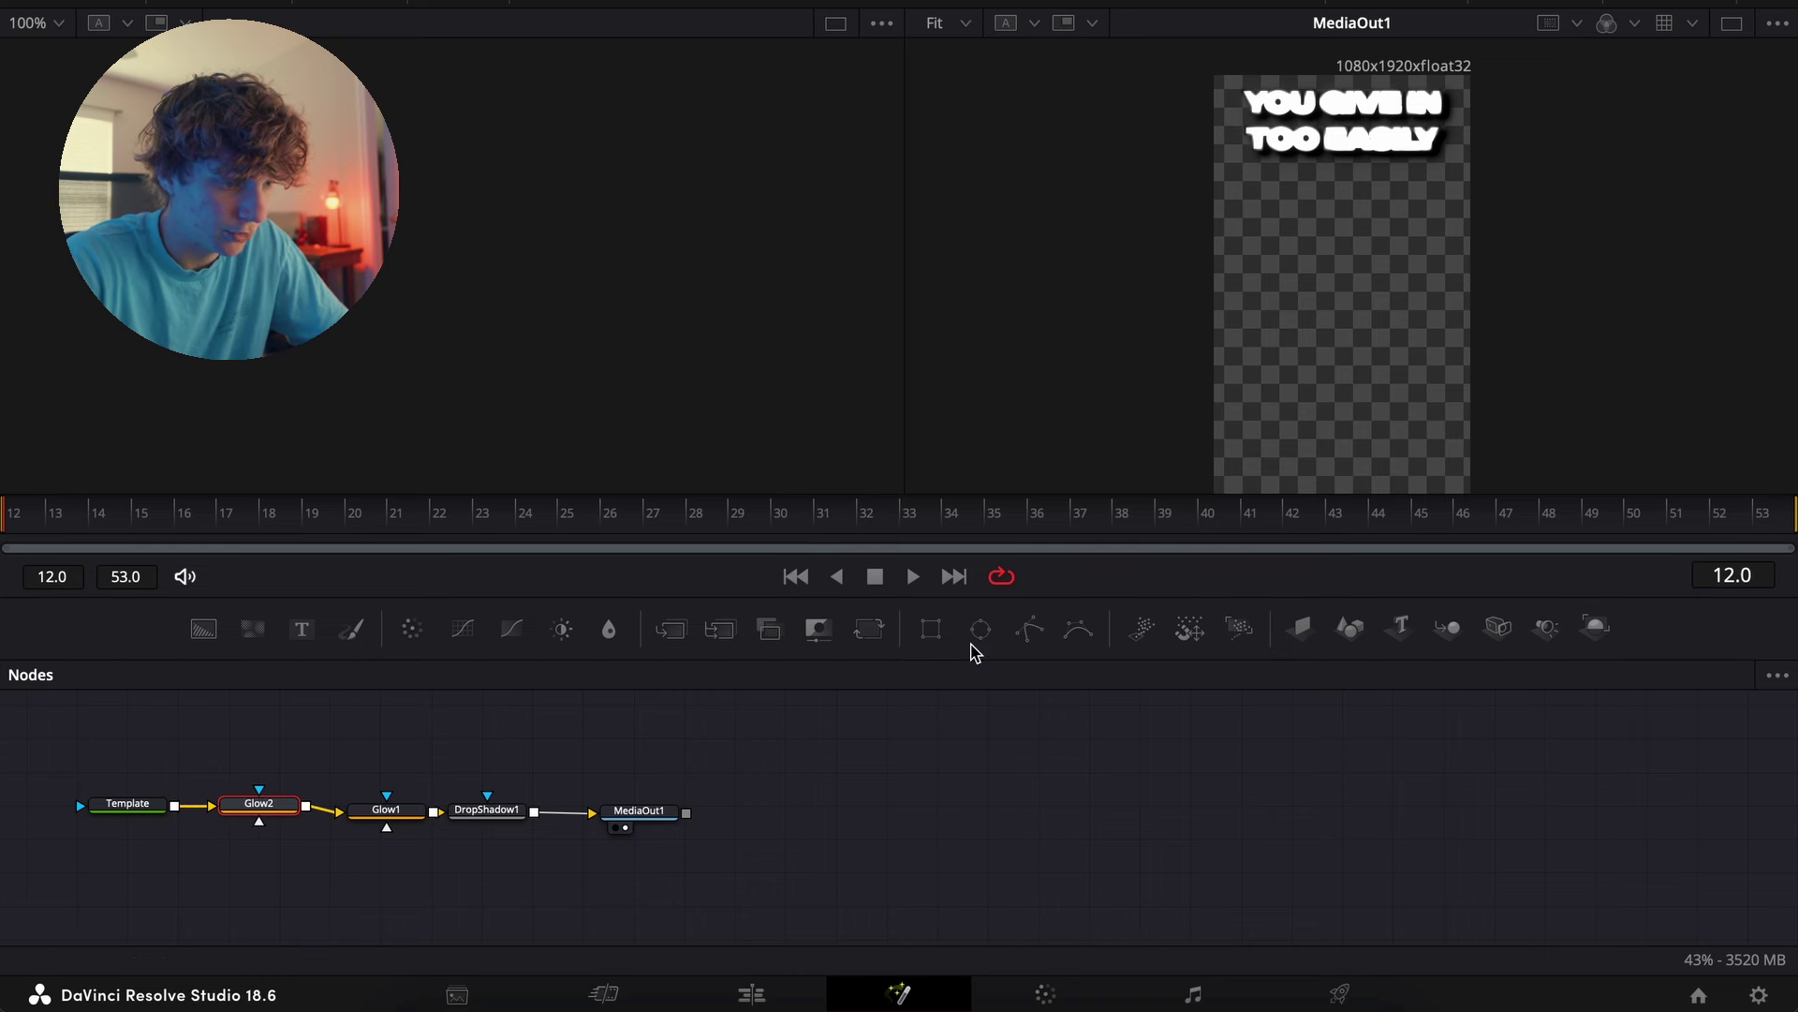
Mask Glow2 with a Rectangle over the title, narrowed to about 0.098 wide, with Soft Edge 0.1165 and Angle -216.5
click(930, 628)
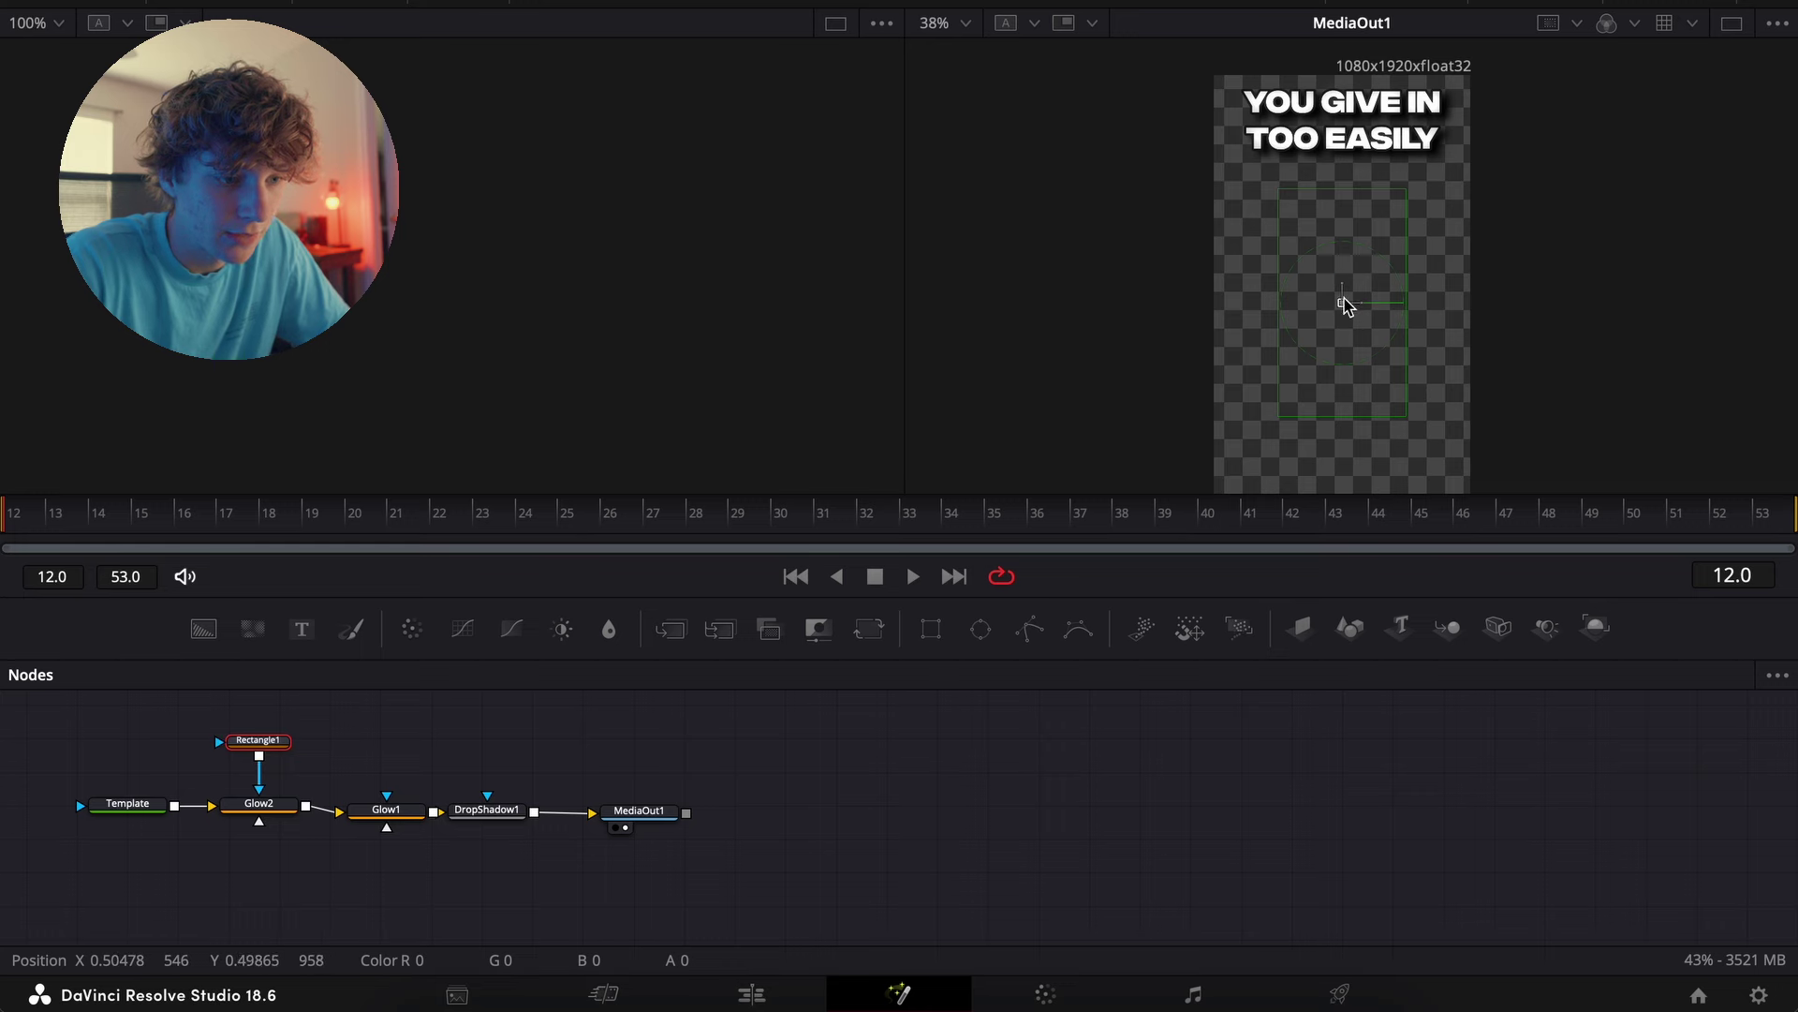
drag(1346, 304, 1346, 122)
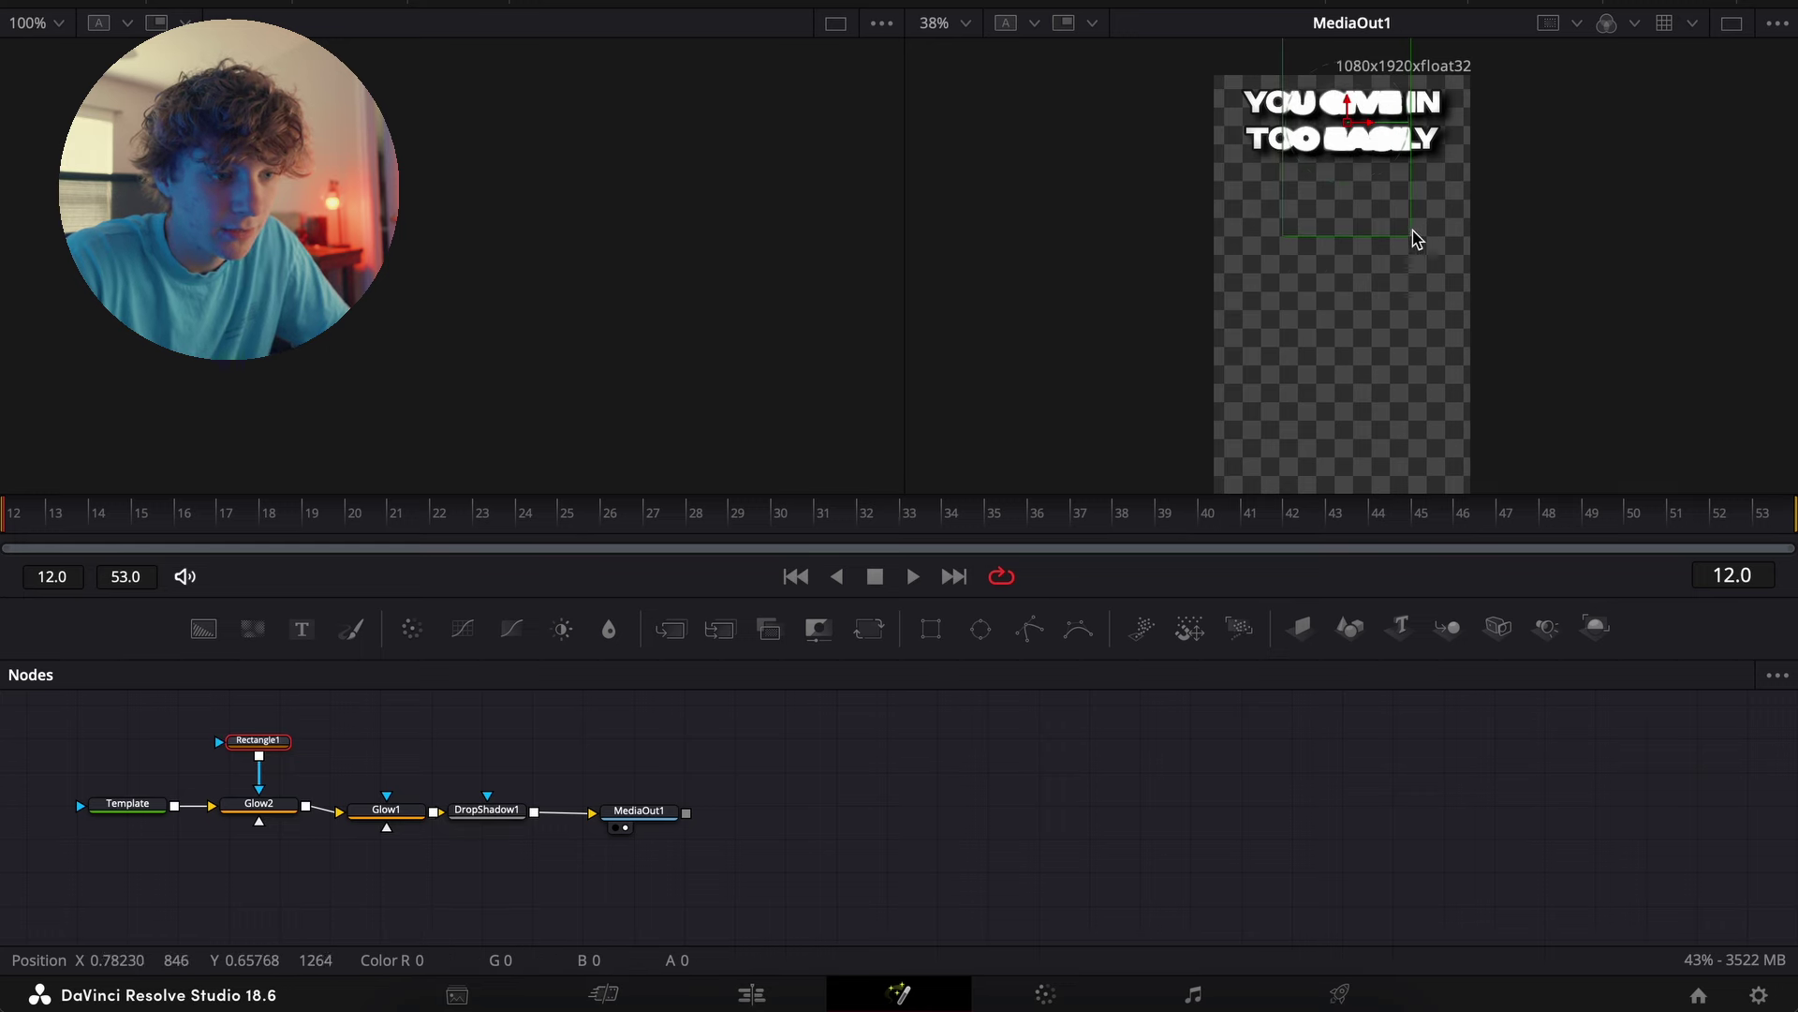
drag(1416, 239, 1381, 239)
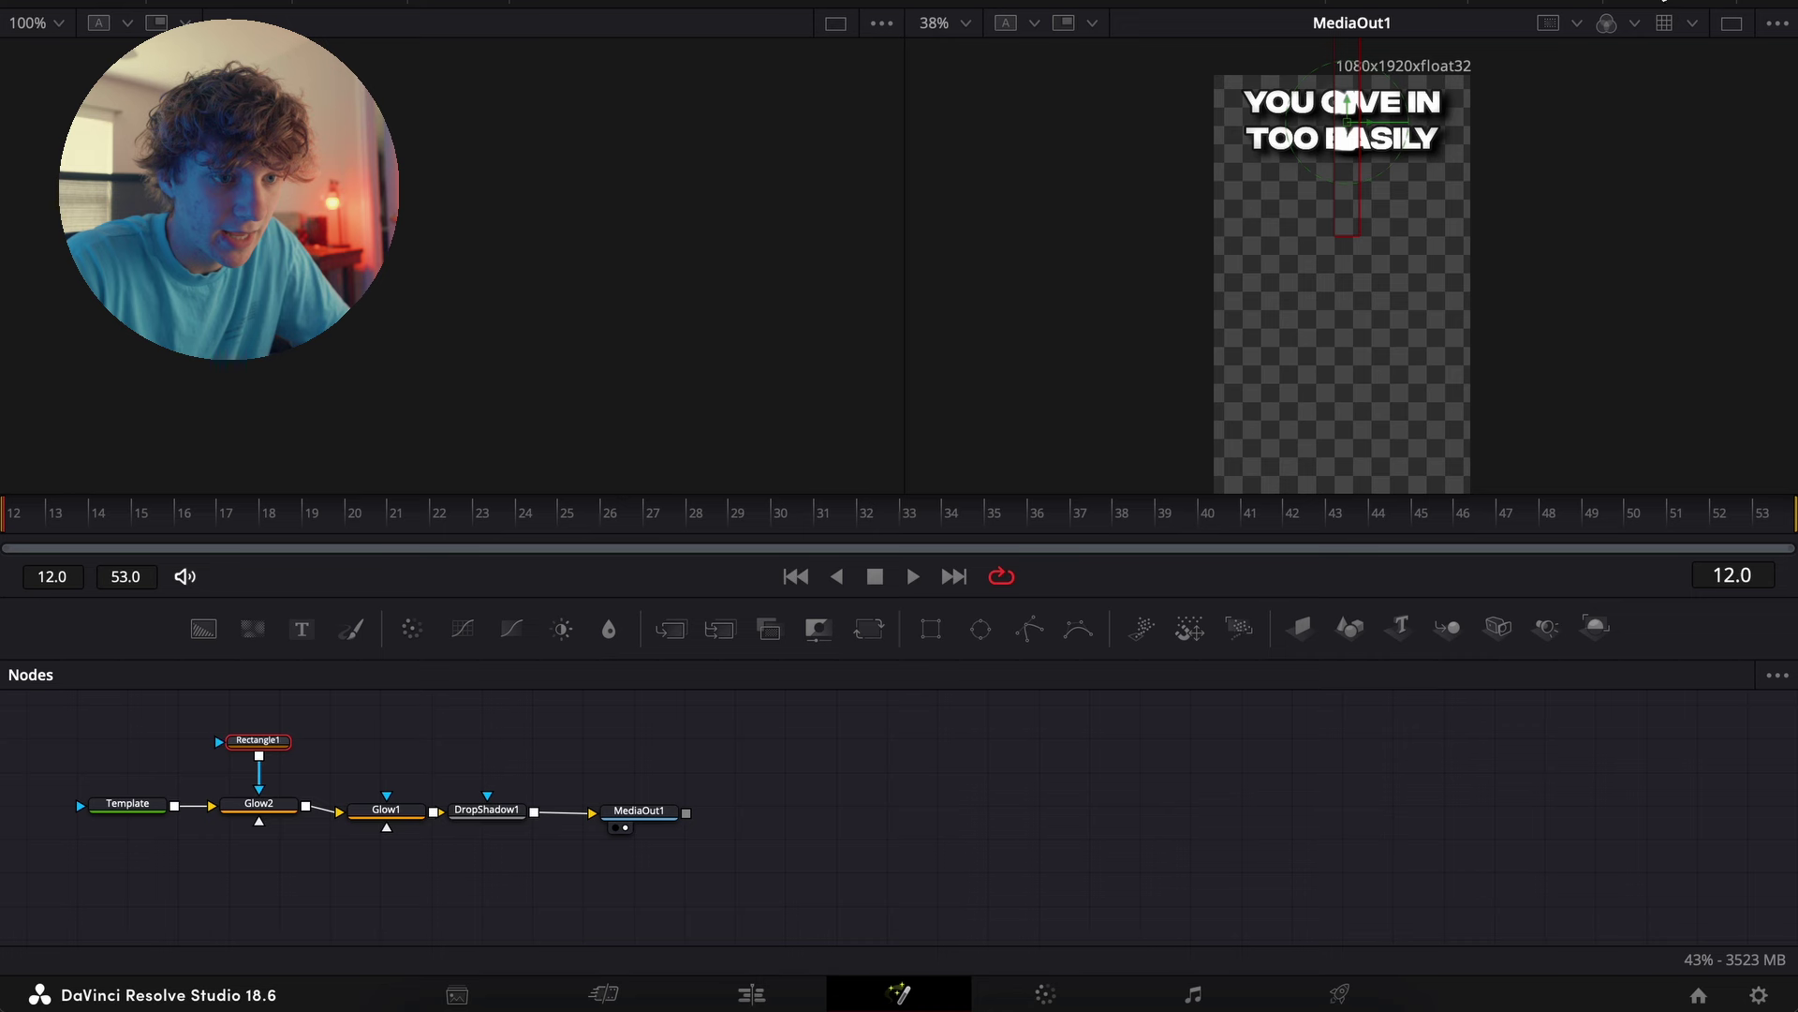
click(1736, 4)
drag(1547, 567, 1447, 588)
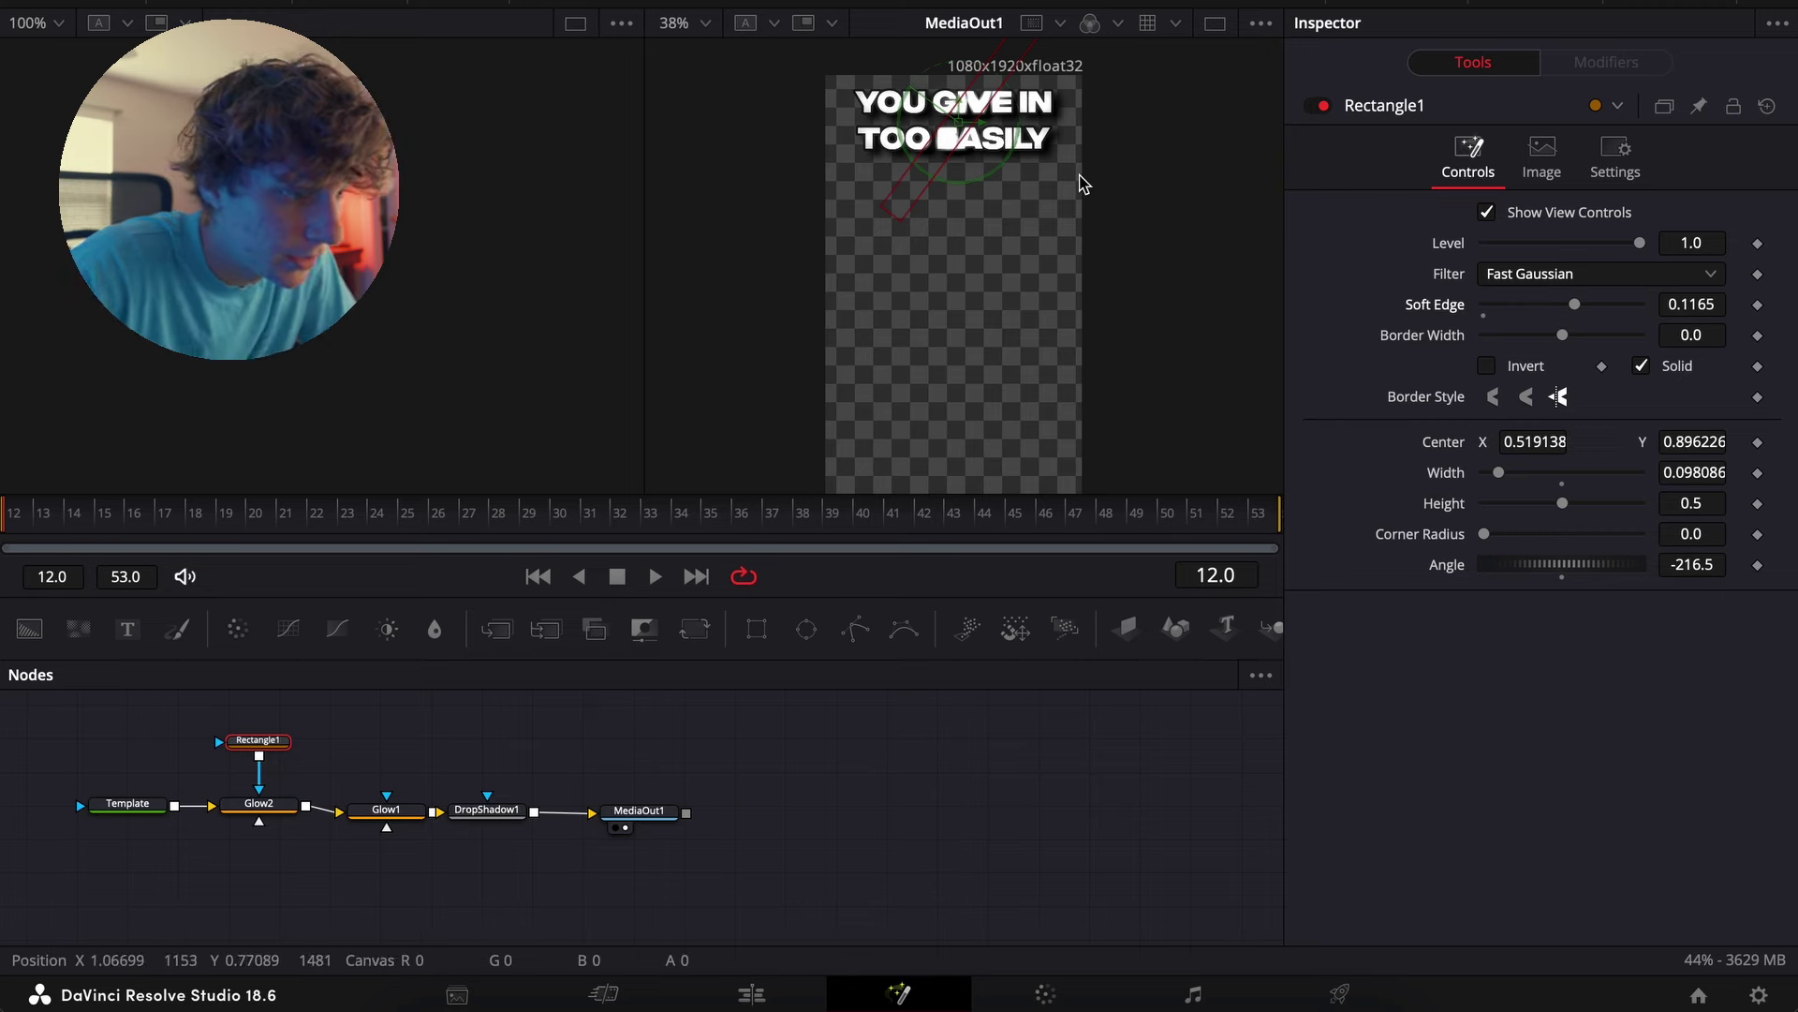
Keyframe the mask's Center from the title's upper-left at frame 20 to its right edge at frame 30, and play the sweep
drag(990, 138, 842, 89)
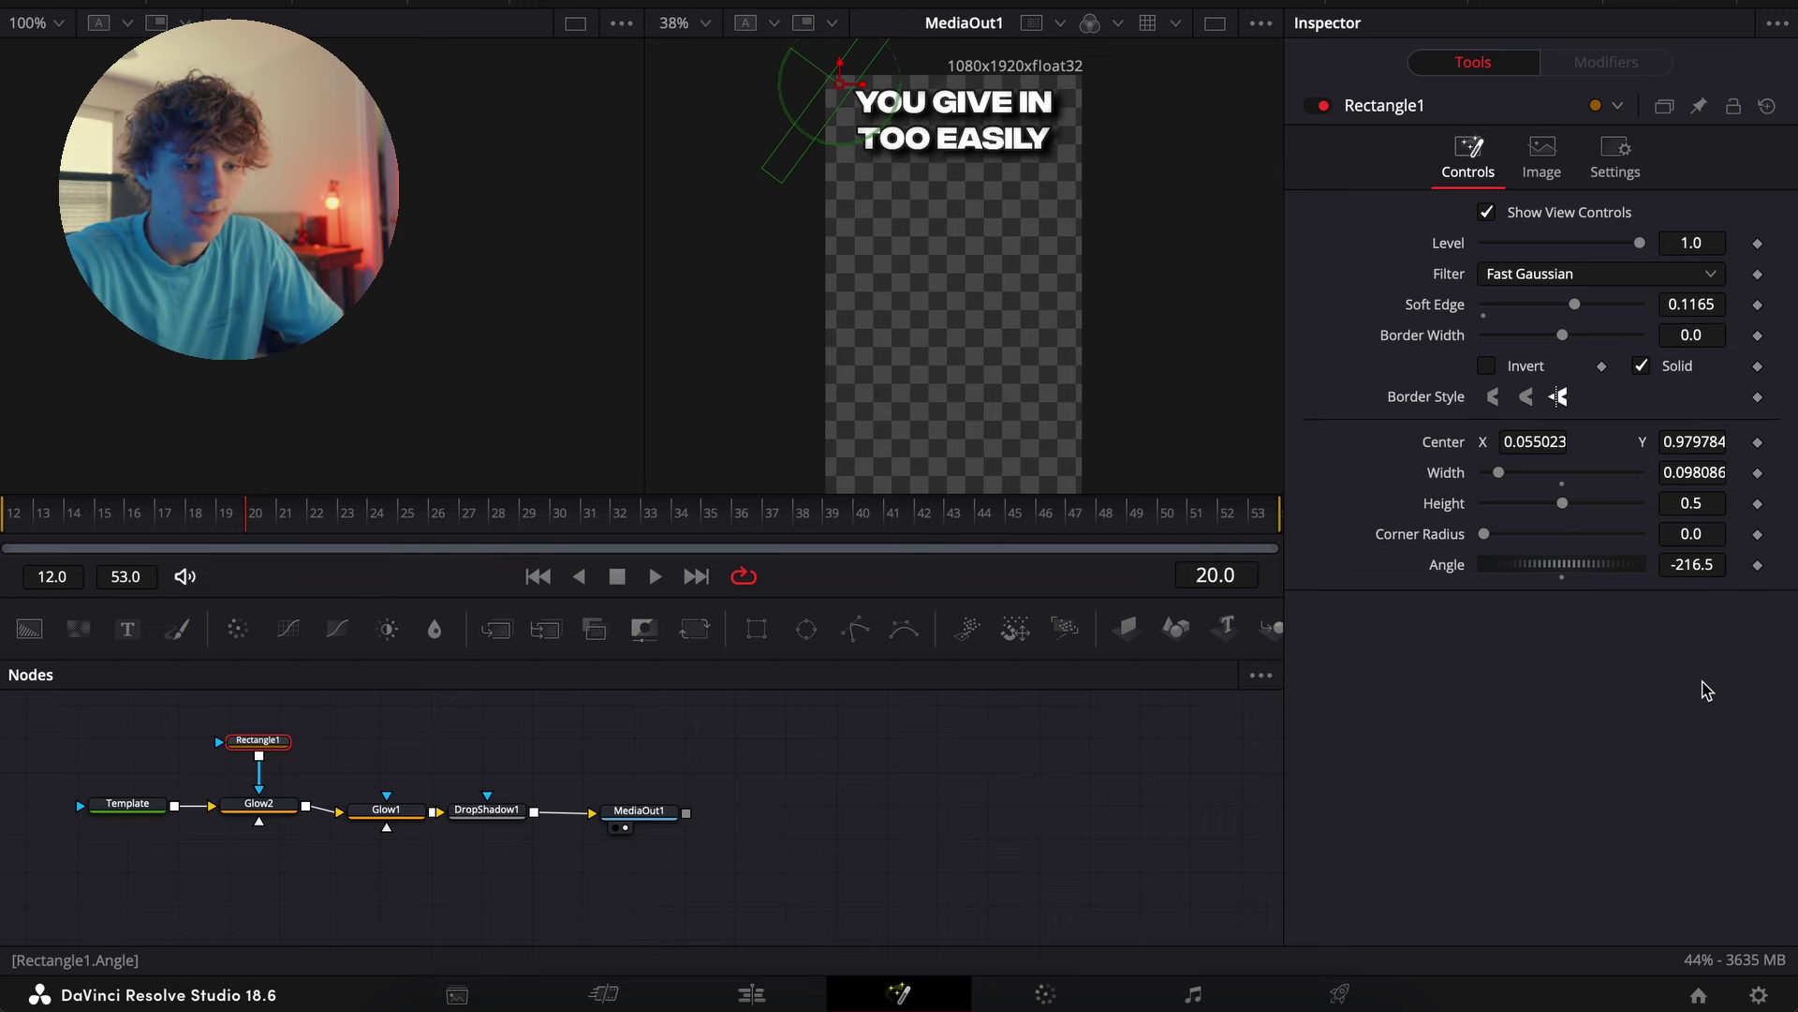
click(1758, 443)
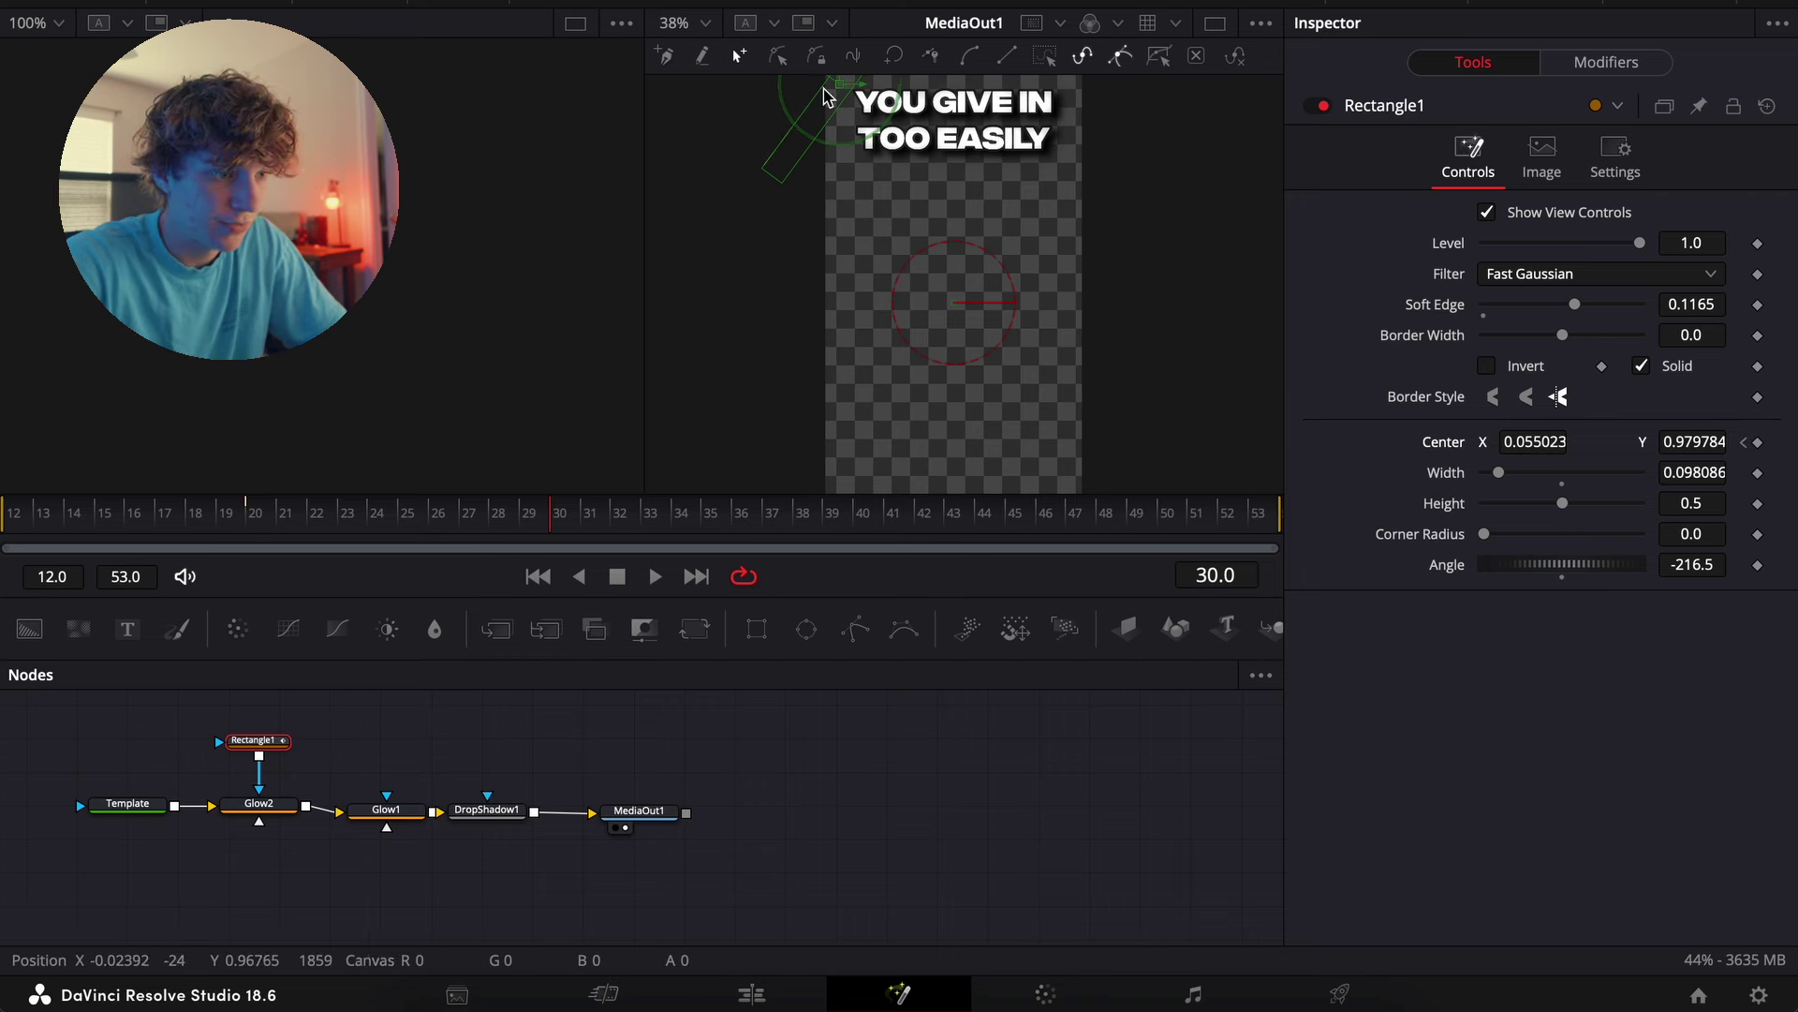
drag(840, 84, 1075, 164)
click(222, 522)
key(space)
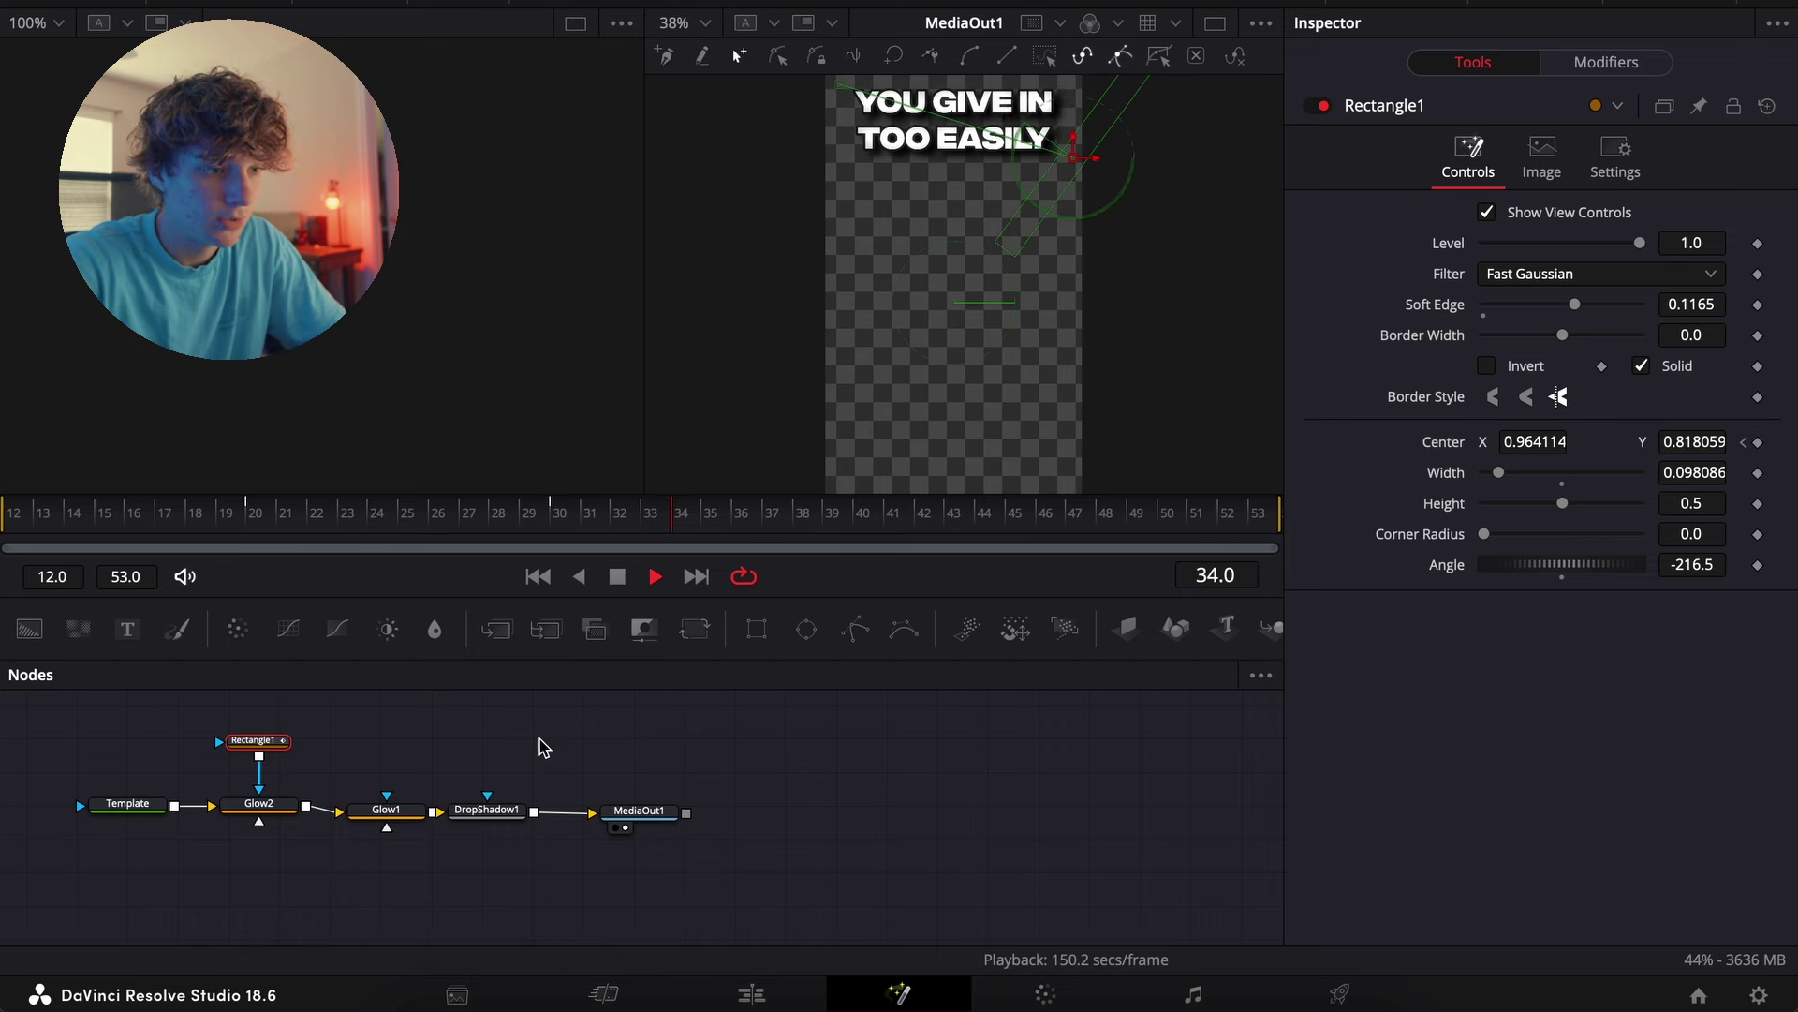
click(242, 516)
click(243, 517)
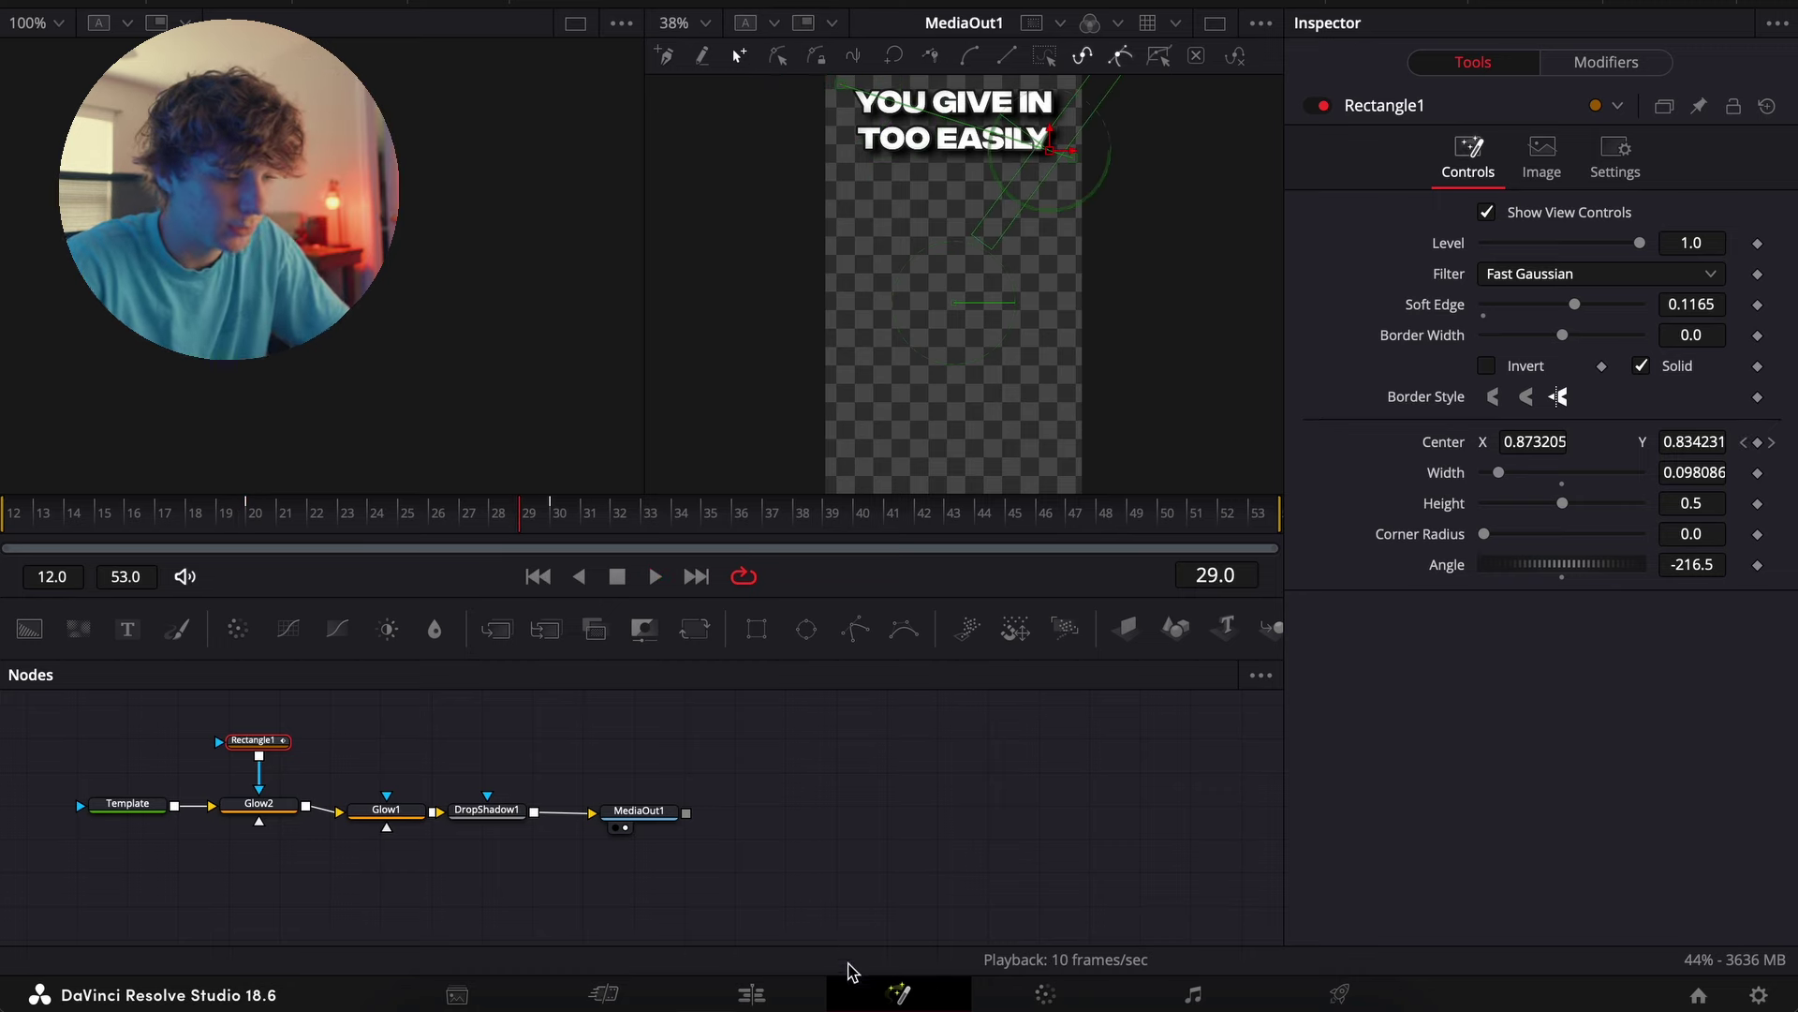
Return to the Edit page and play the Text+ title to check the glow sweep over the footage
click(760, 995)
click(1050, 590)
key(space)
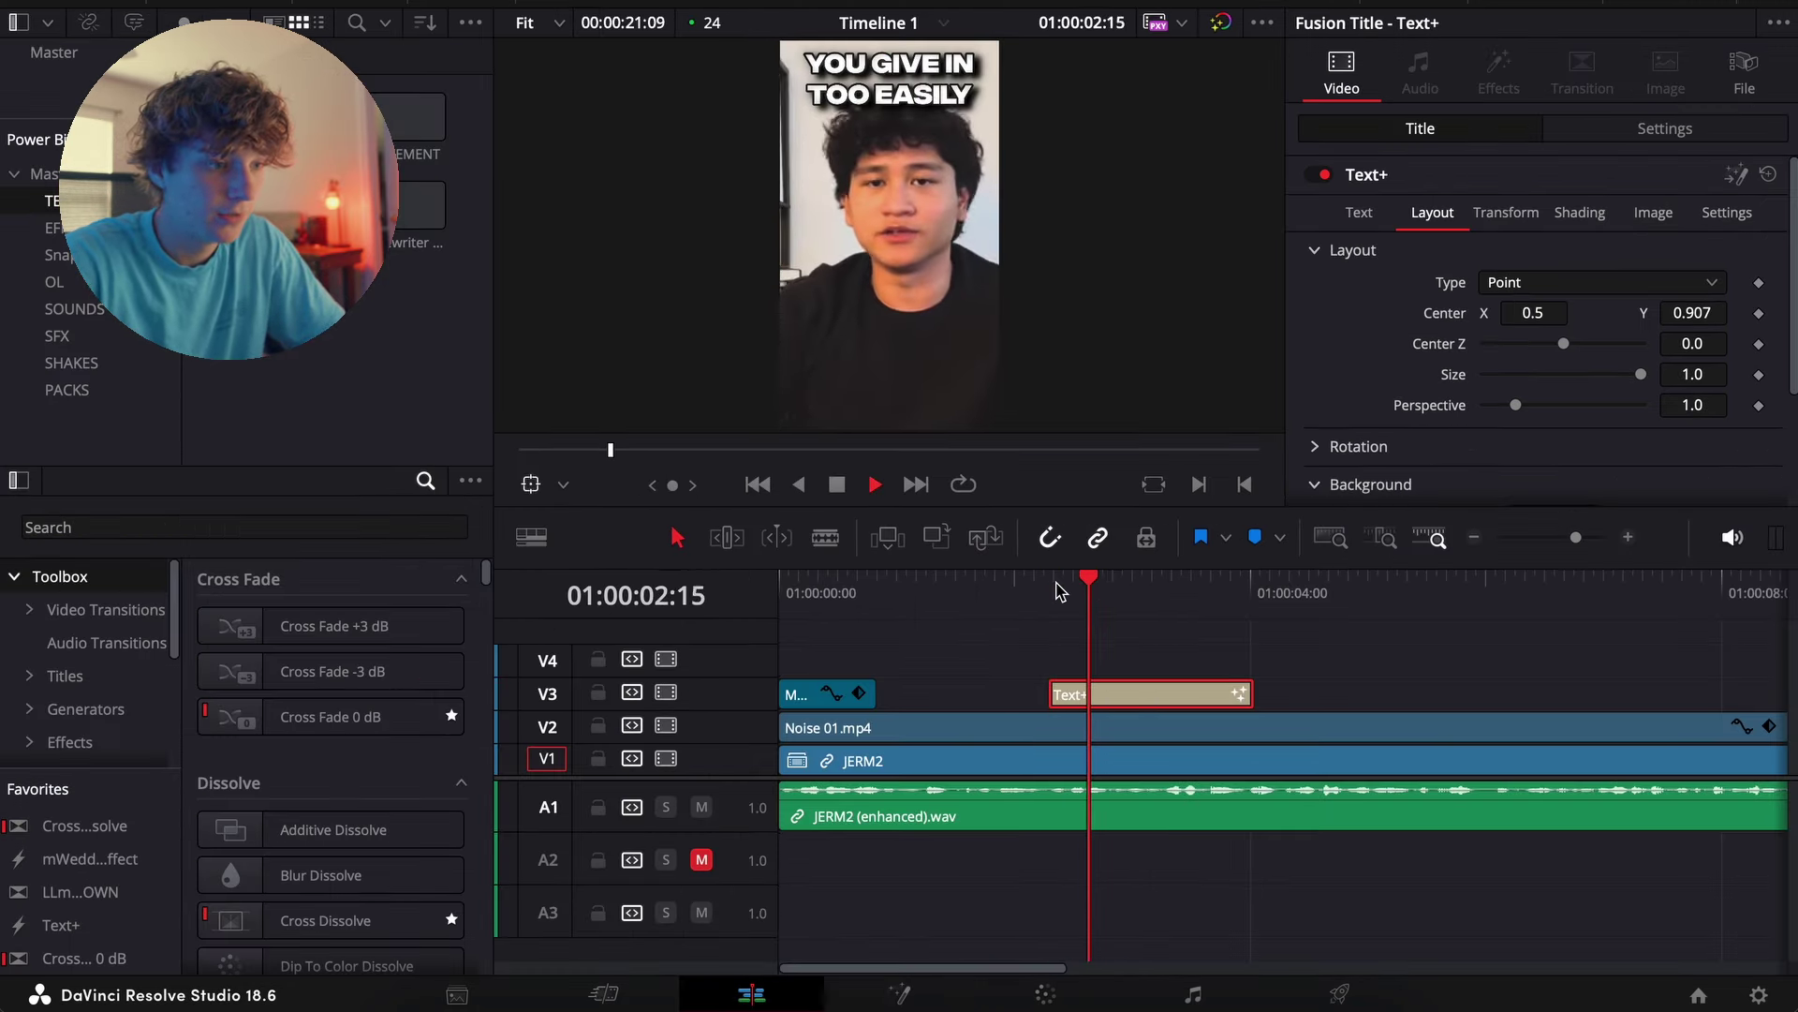
click(1057, 586)
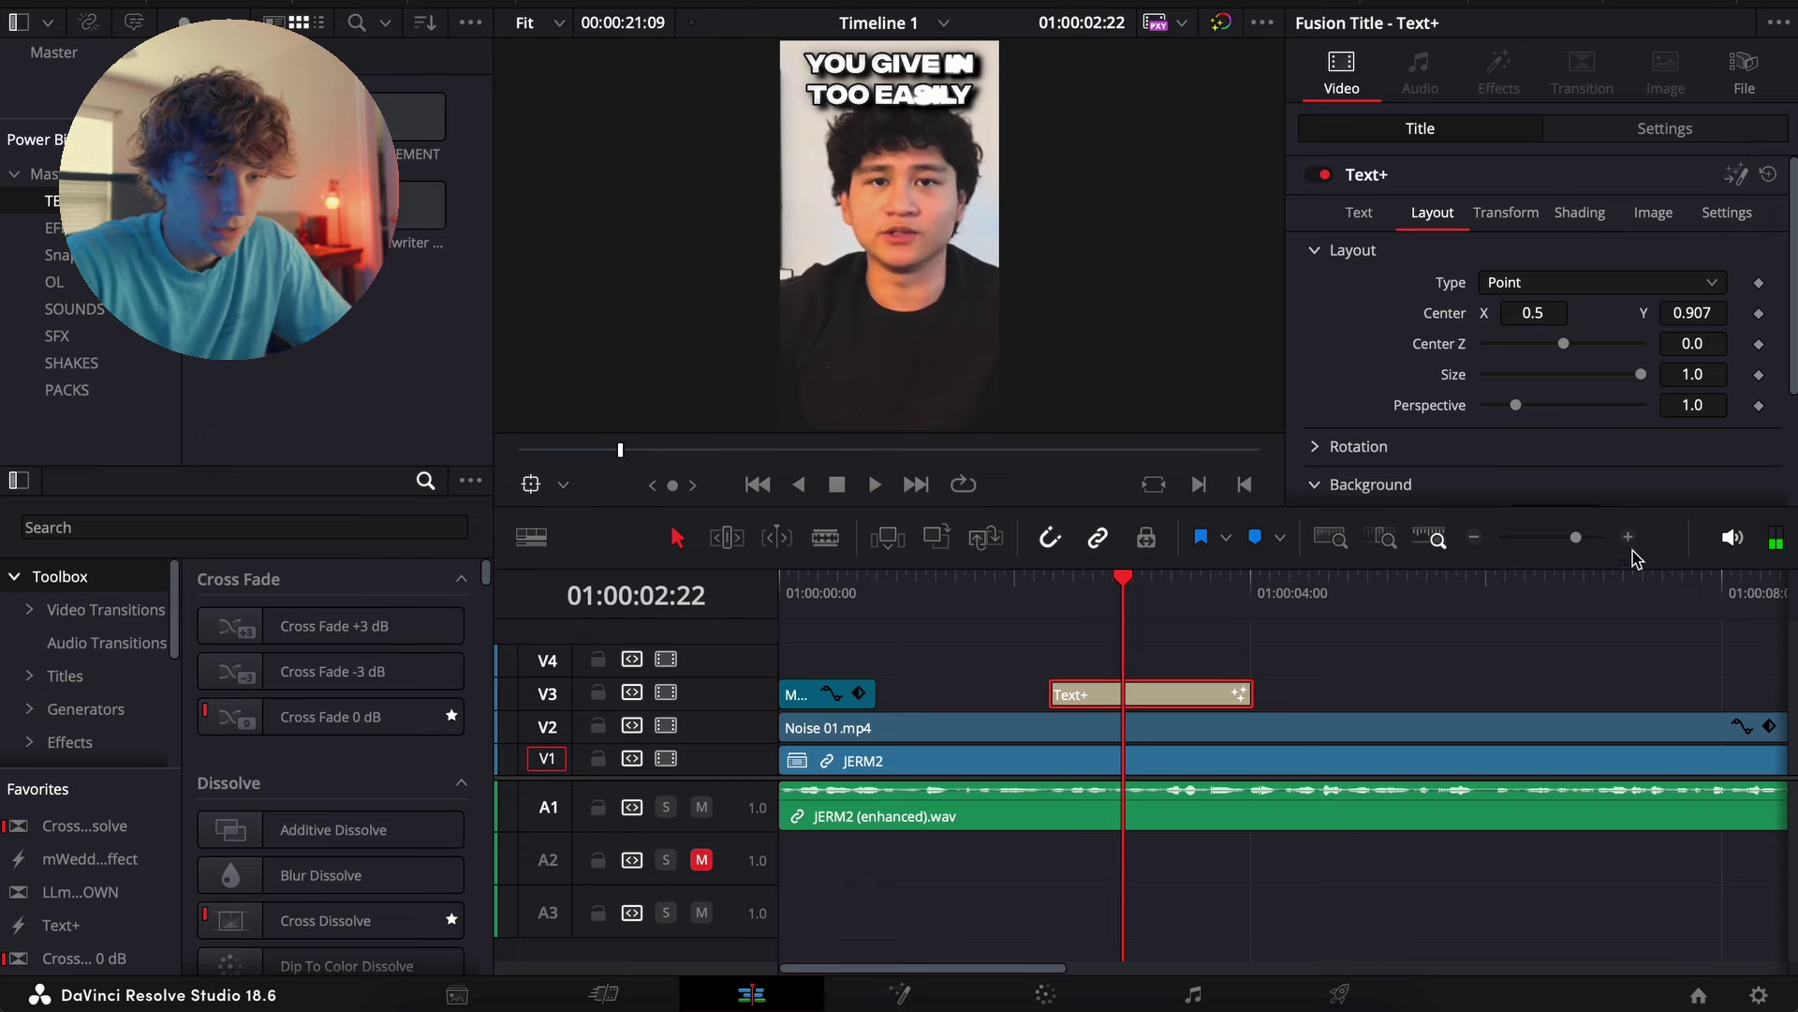
Convert the Text+ title on V3 into a compound clip named Compound Clip 1
click(1628, 538)
drag(1255, 588, 1136, 582)
right_click(1245, 692)
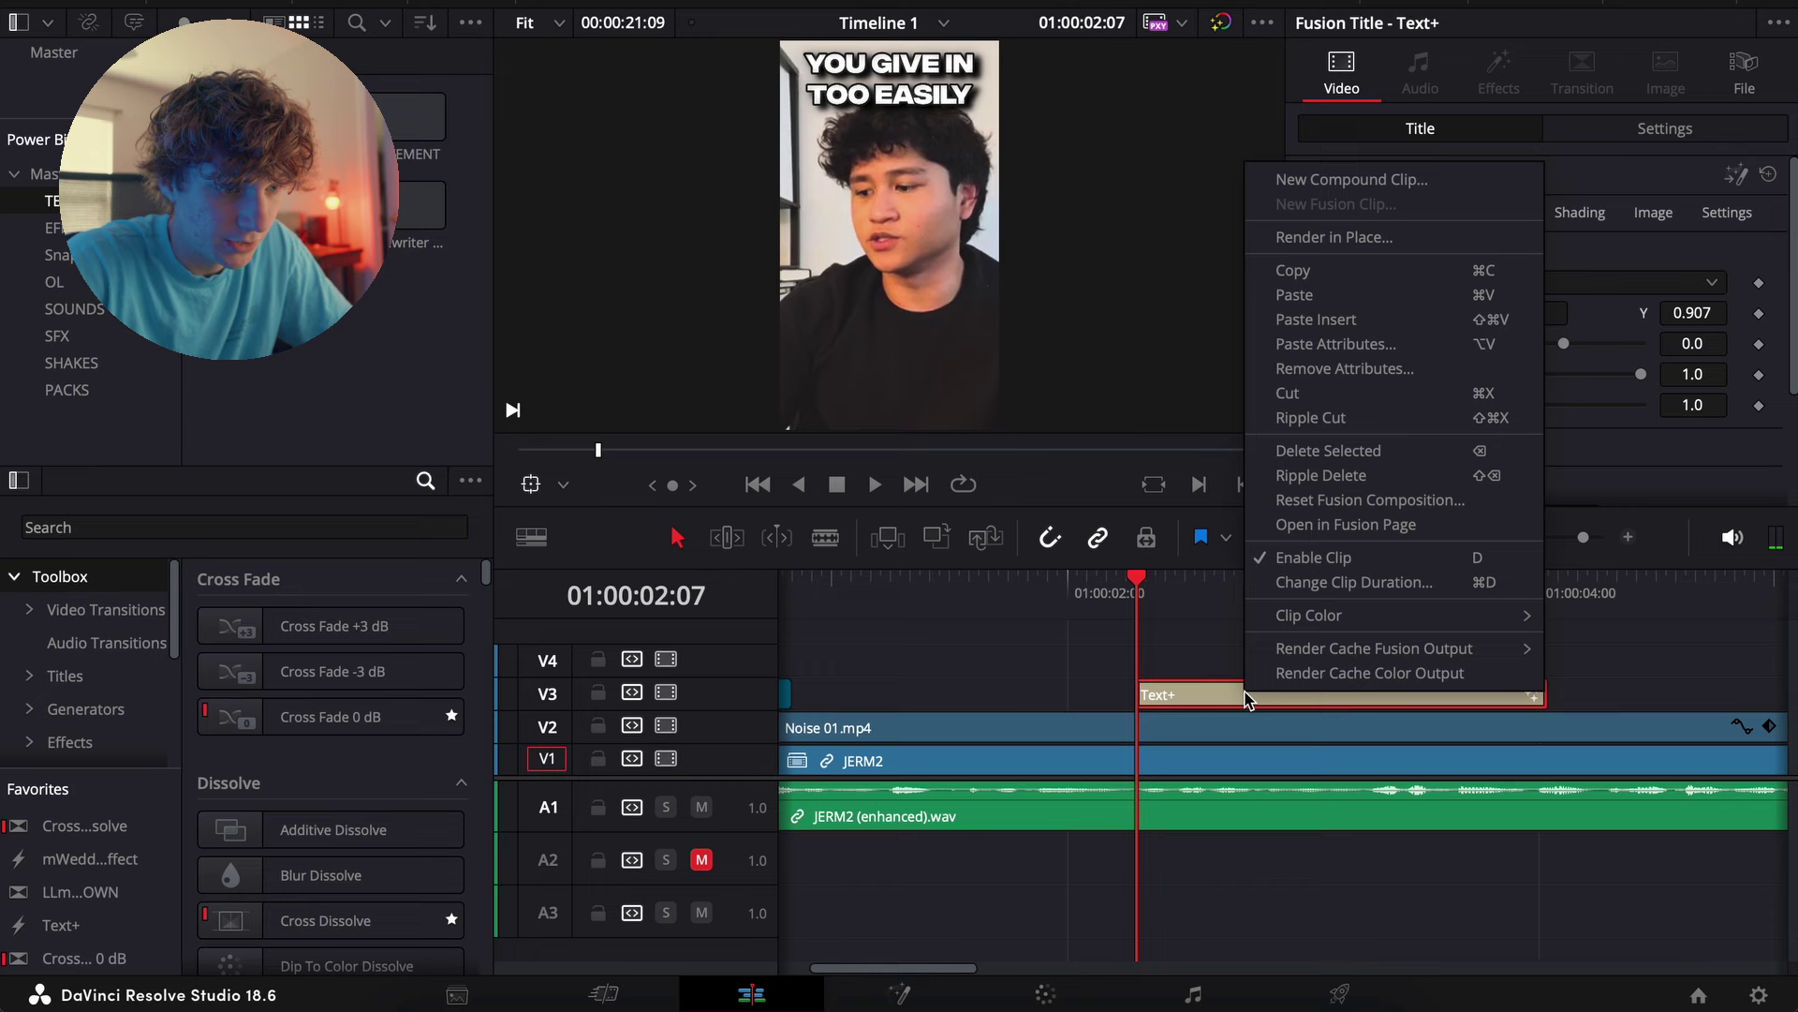
click(1356, 180)
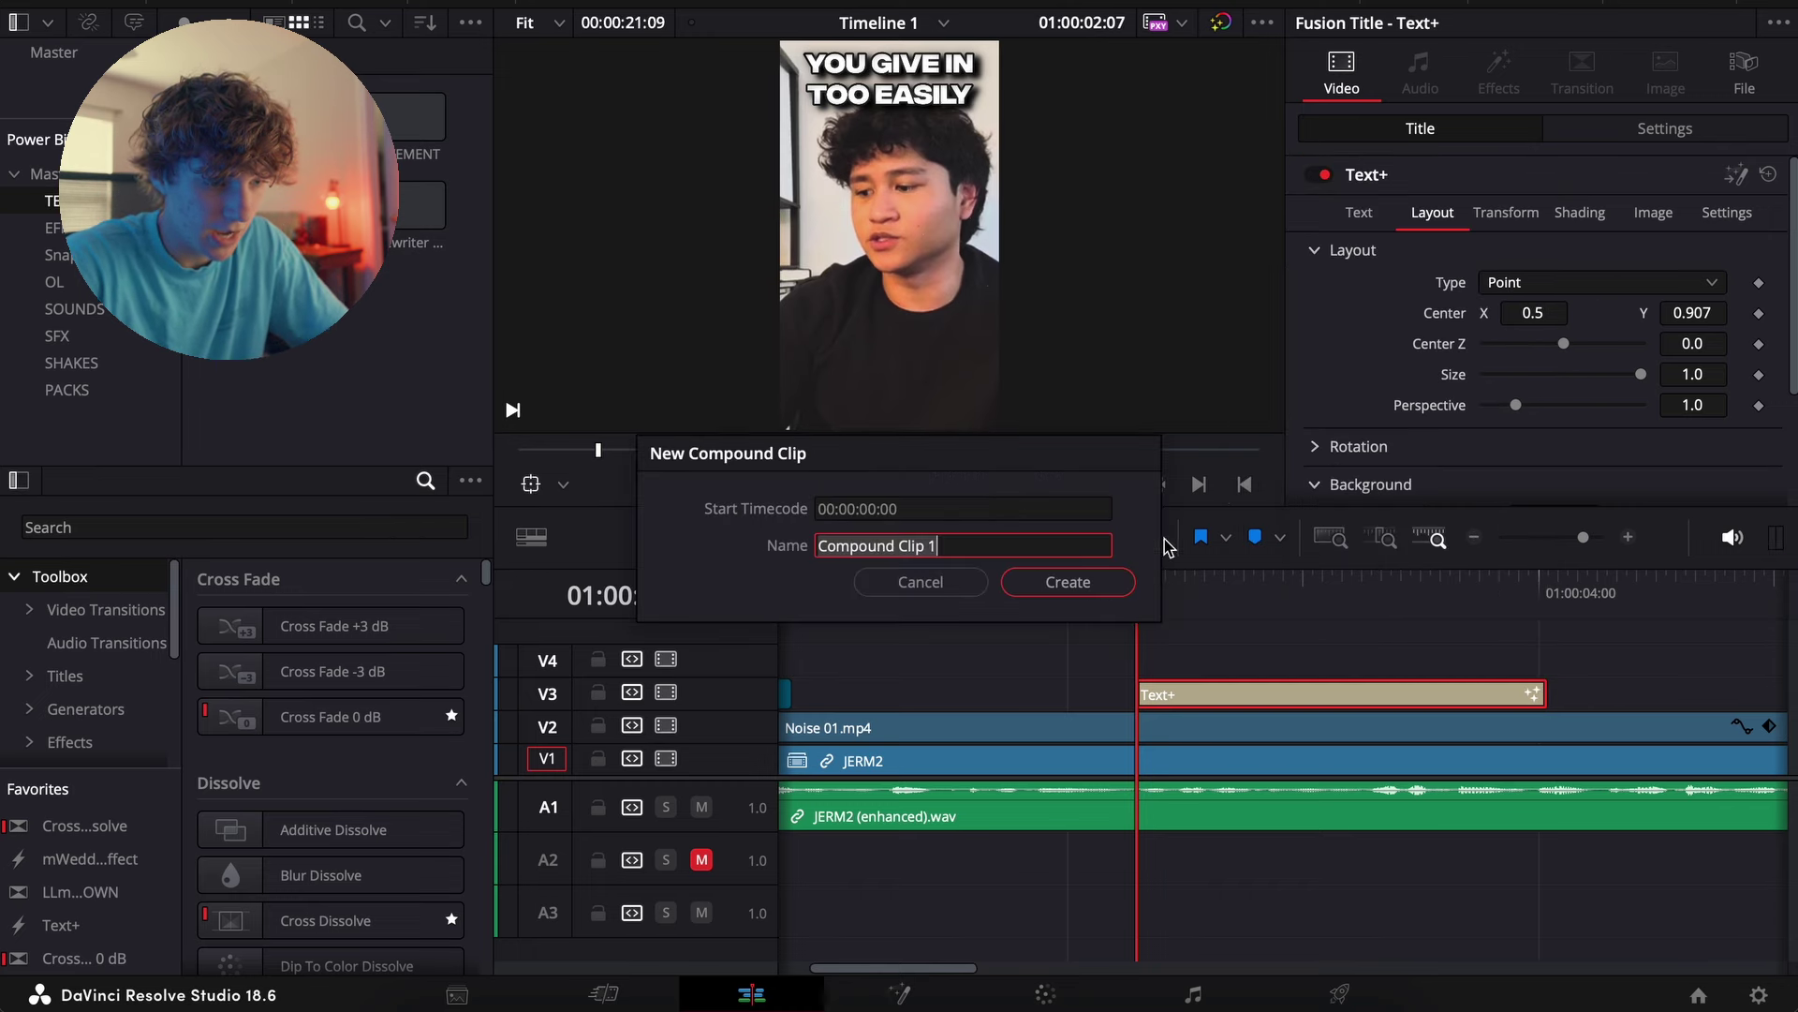
click(1067, 582)
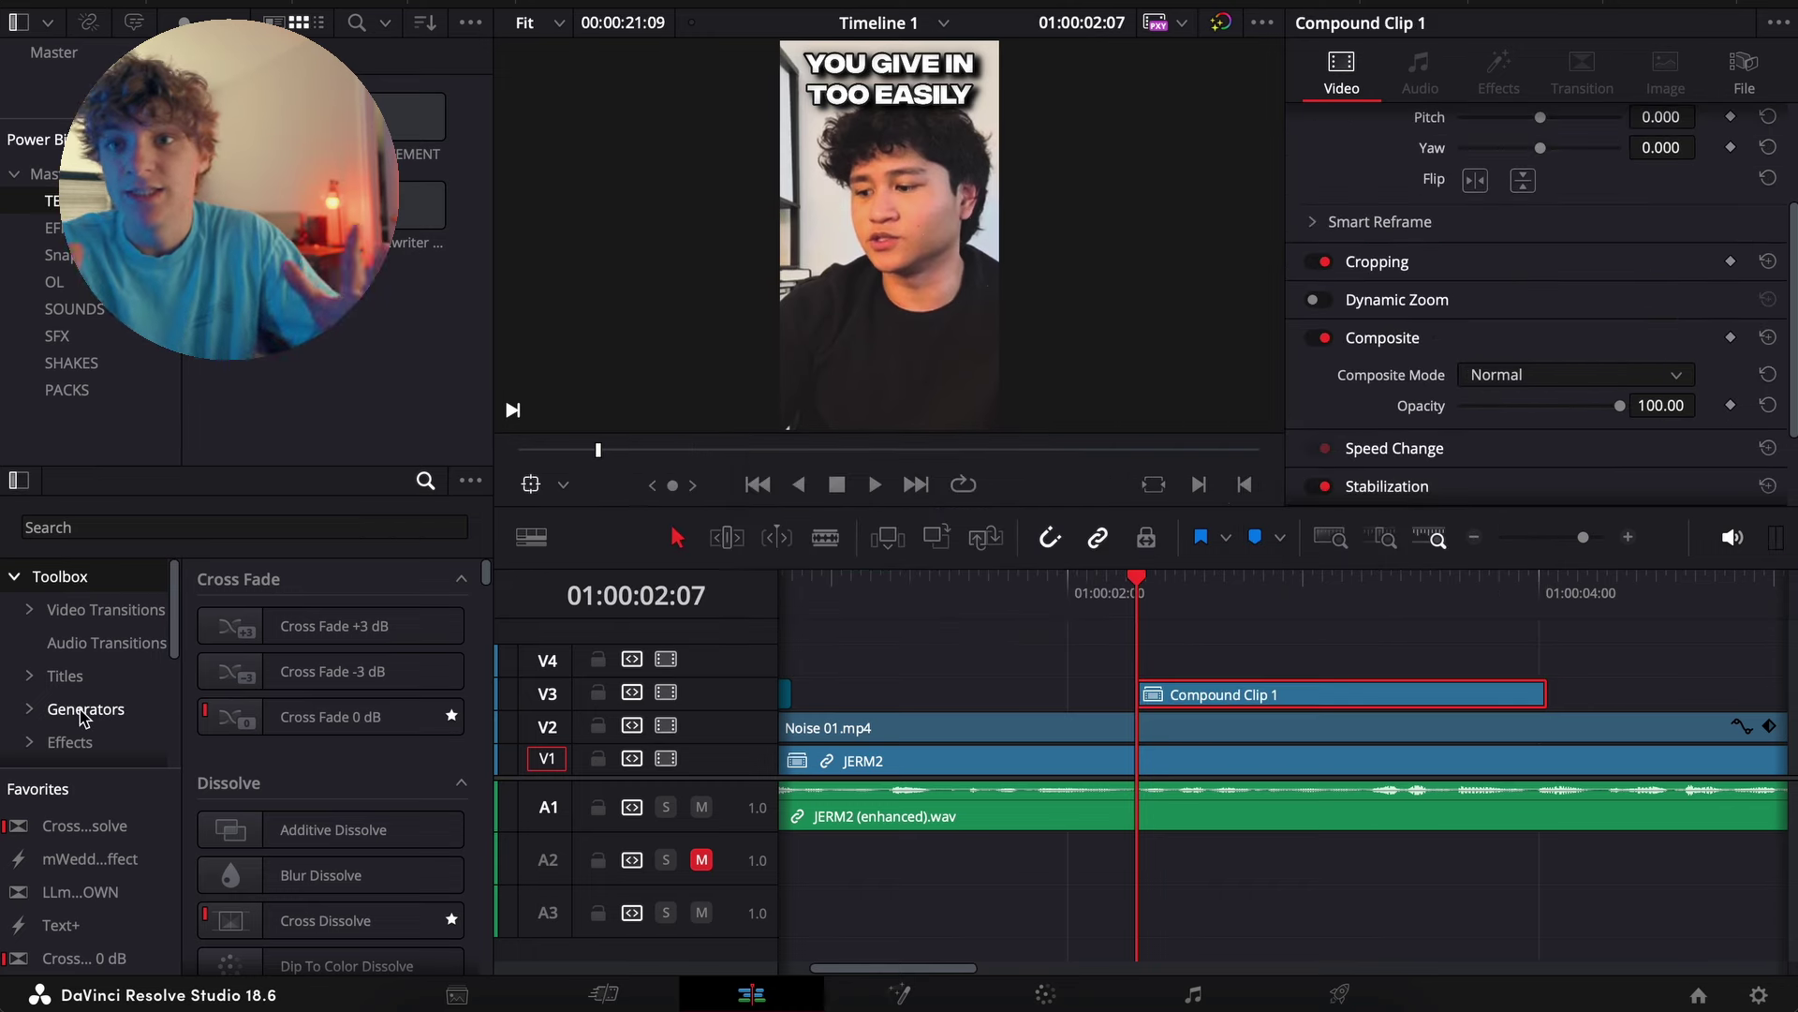
Apply the PRE-ANIMATE DOWN-UP effect to Compound Clip 1 and play back the title animation
scroll(70, 719, down, 2)
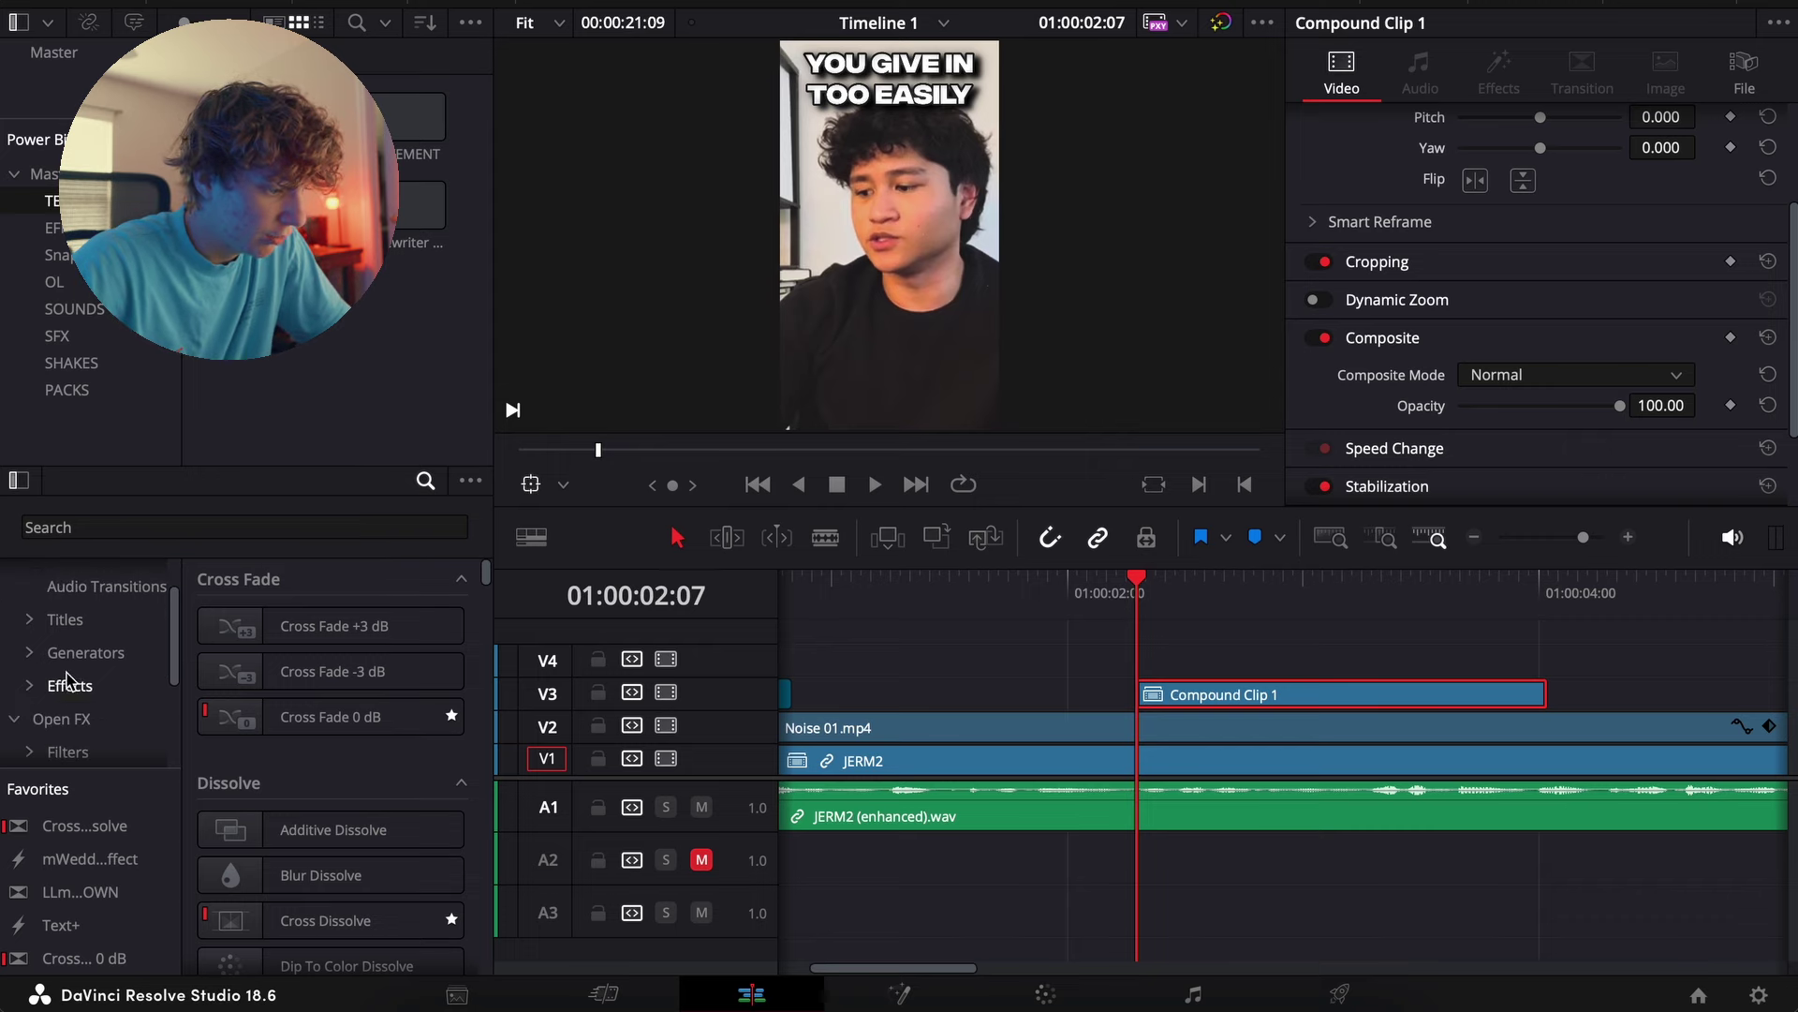
click(69, 685)
scroll(267, 709, down, 10)
scroll(265, 709, down, 6)
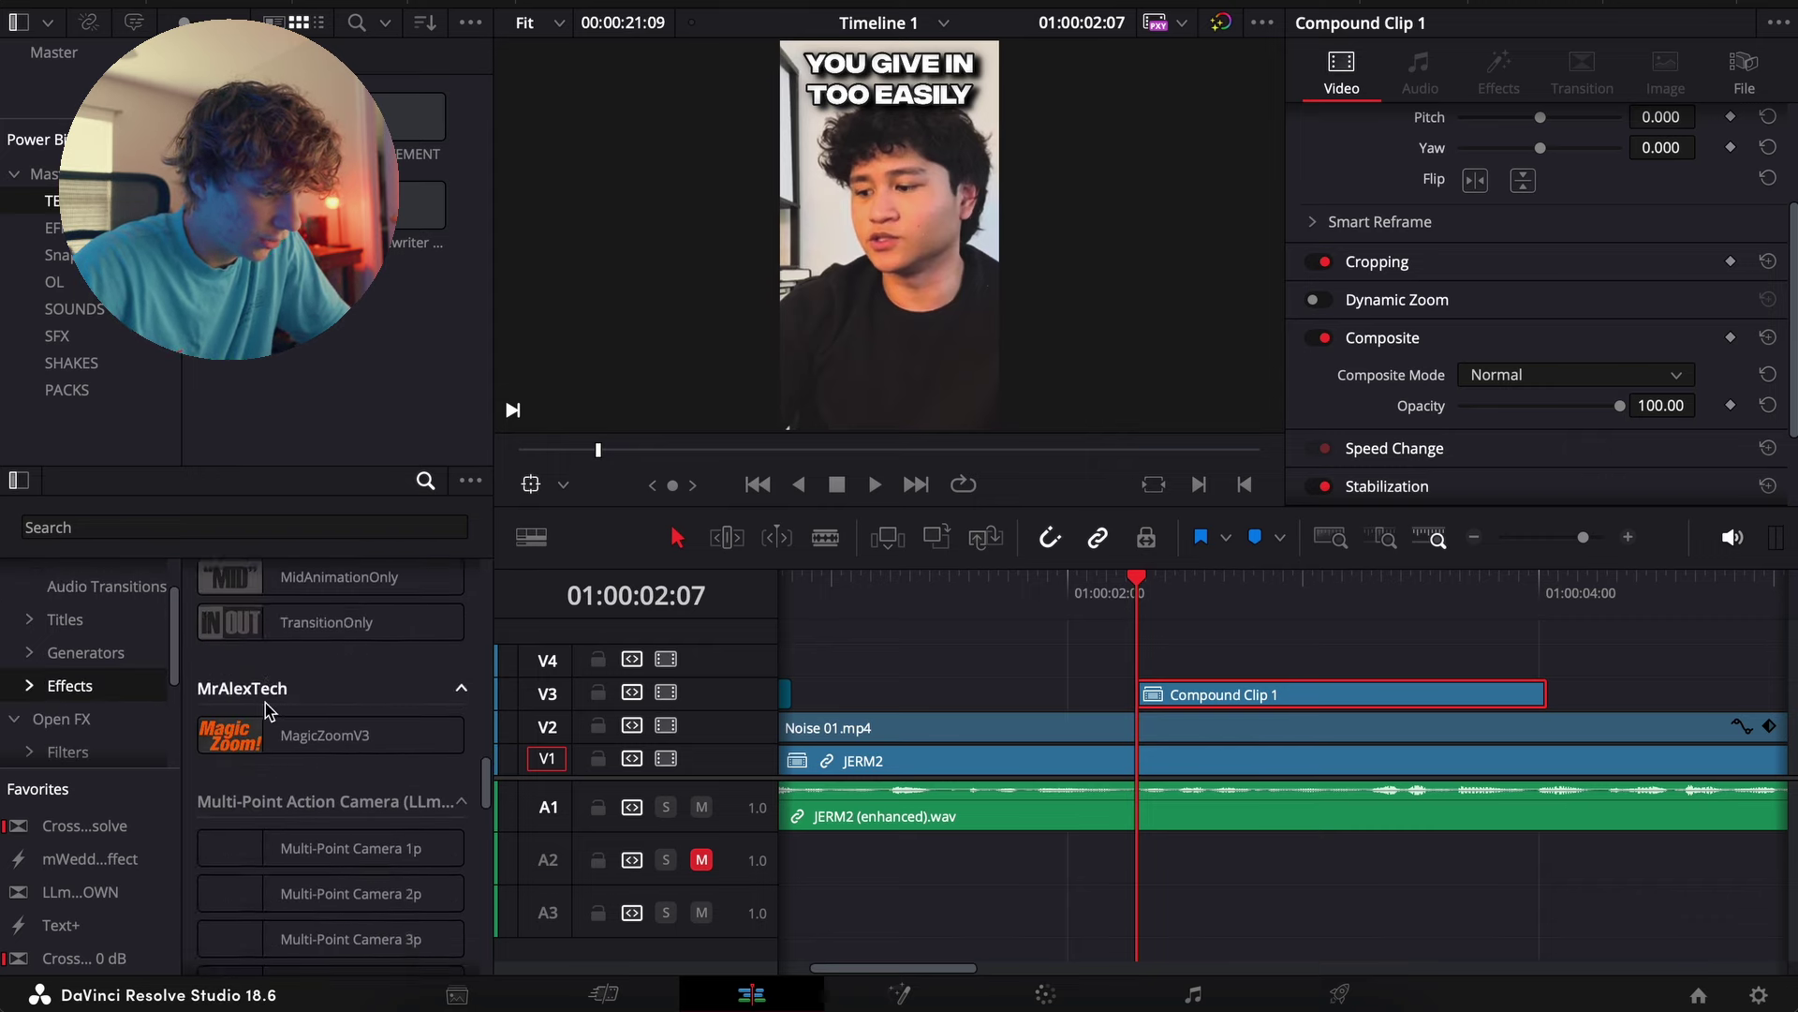
click(263, 658)
drag(262, 657, 1239, 694)
key(space)
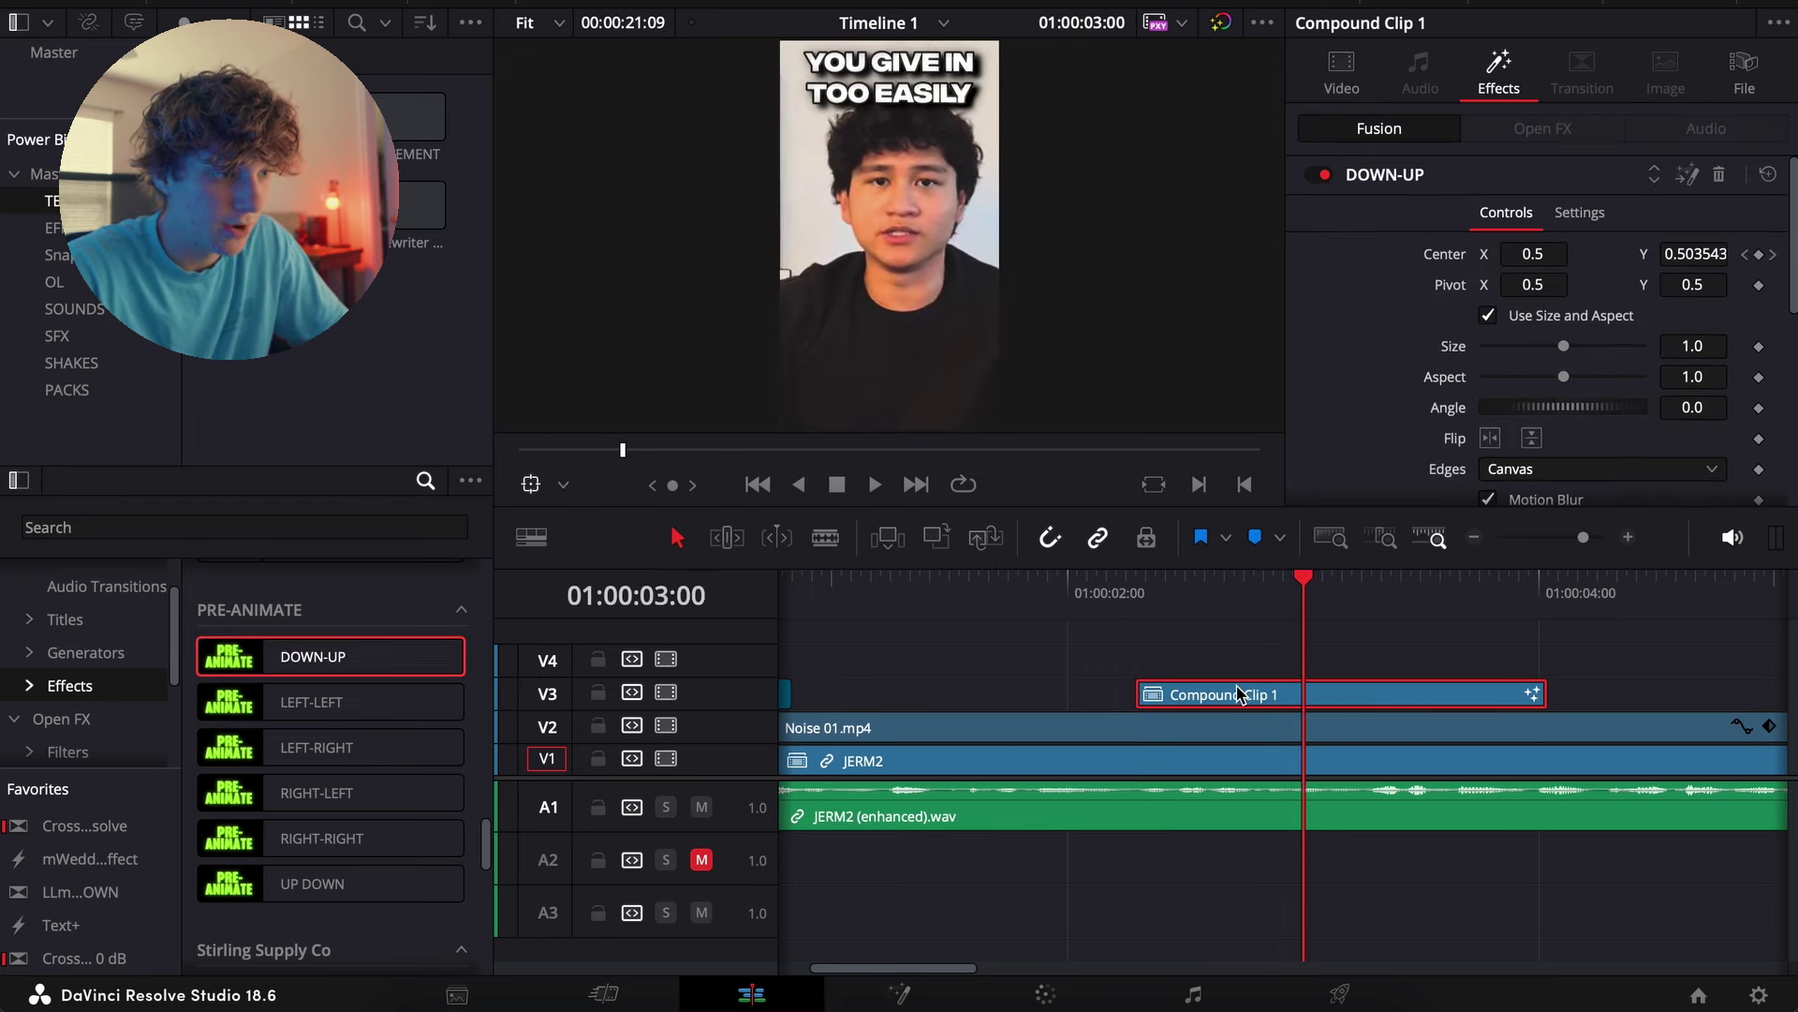
click(1184, 588)
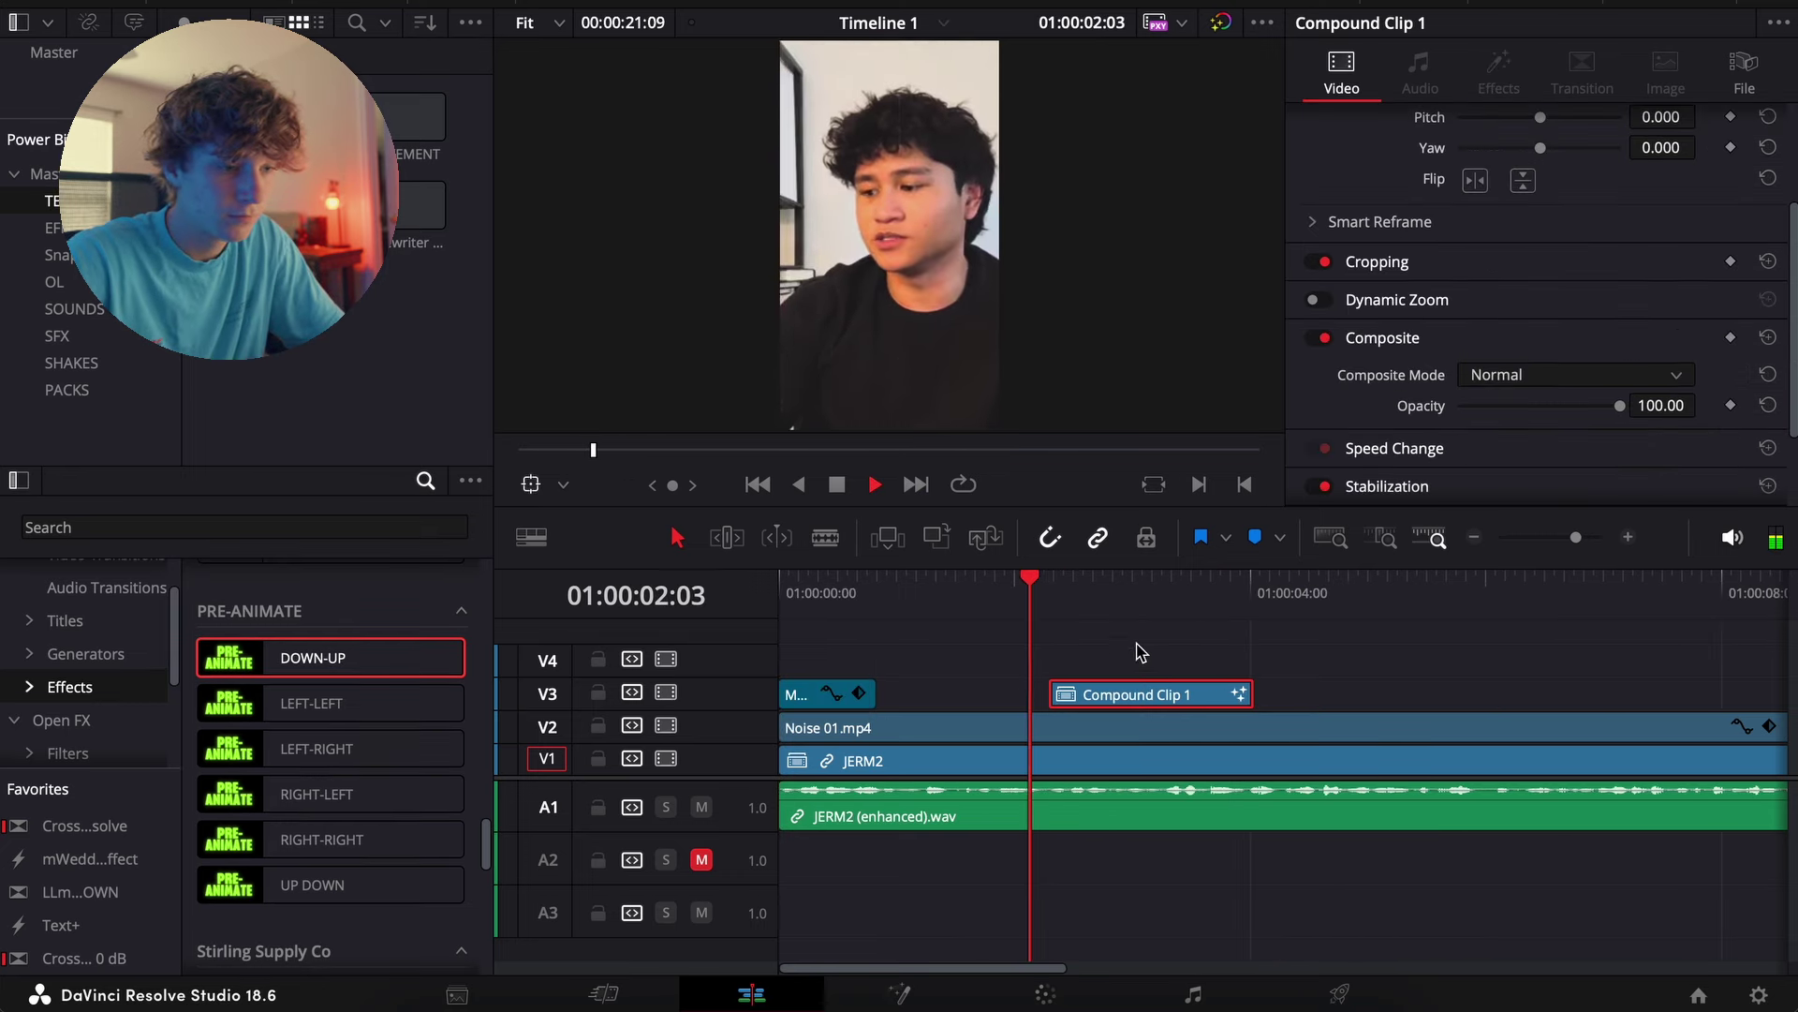
click(1583, 536)
key(space)
click(1105, 582)
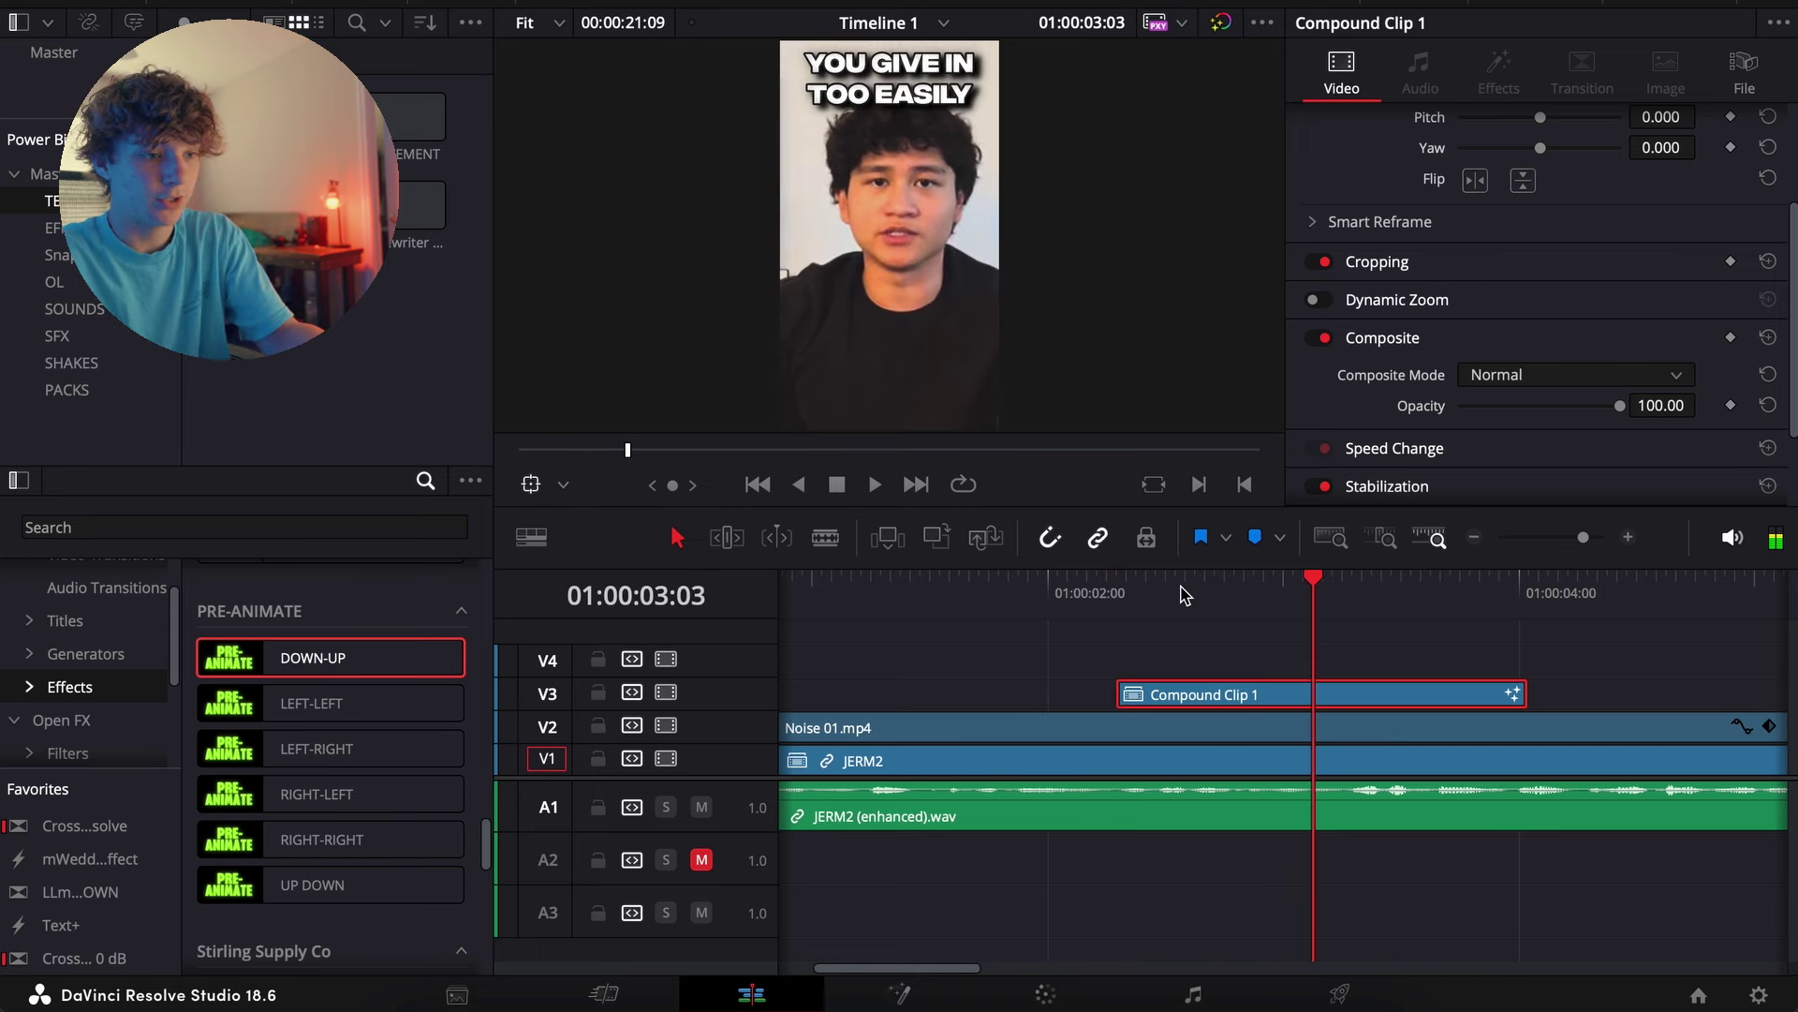
Find the end of the phrase, split Compound Clip 1 and the JERM2 video and audio at 01:00:03:06, and delete the title's remainder
click(1475, 542)
click(1148, 583)
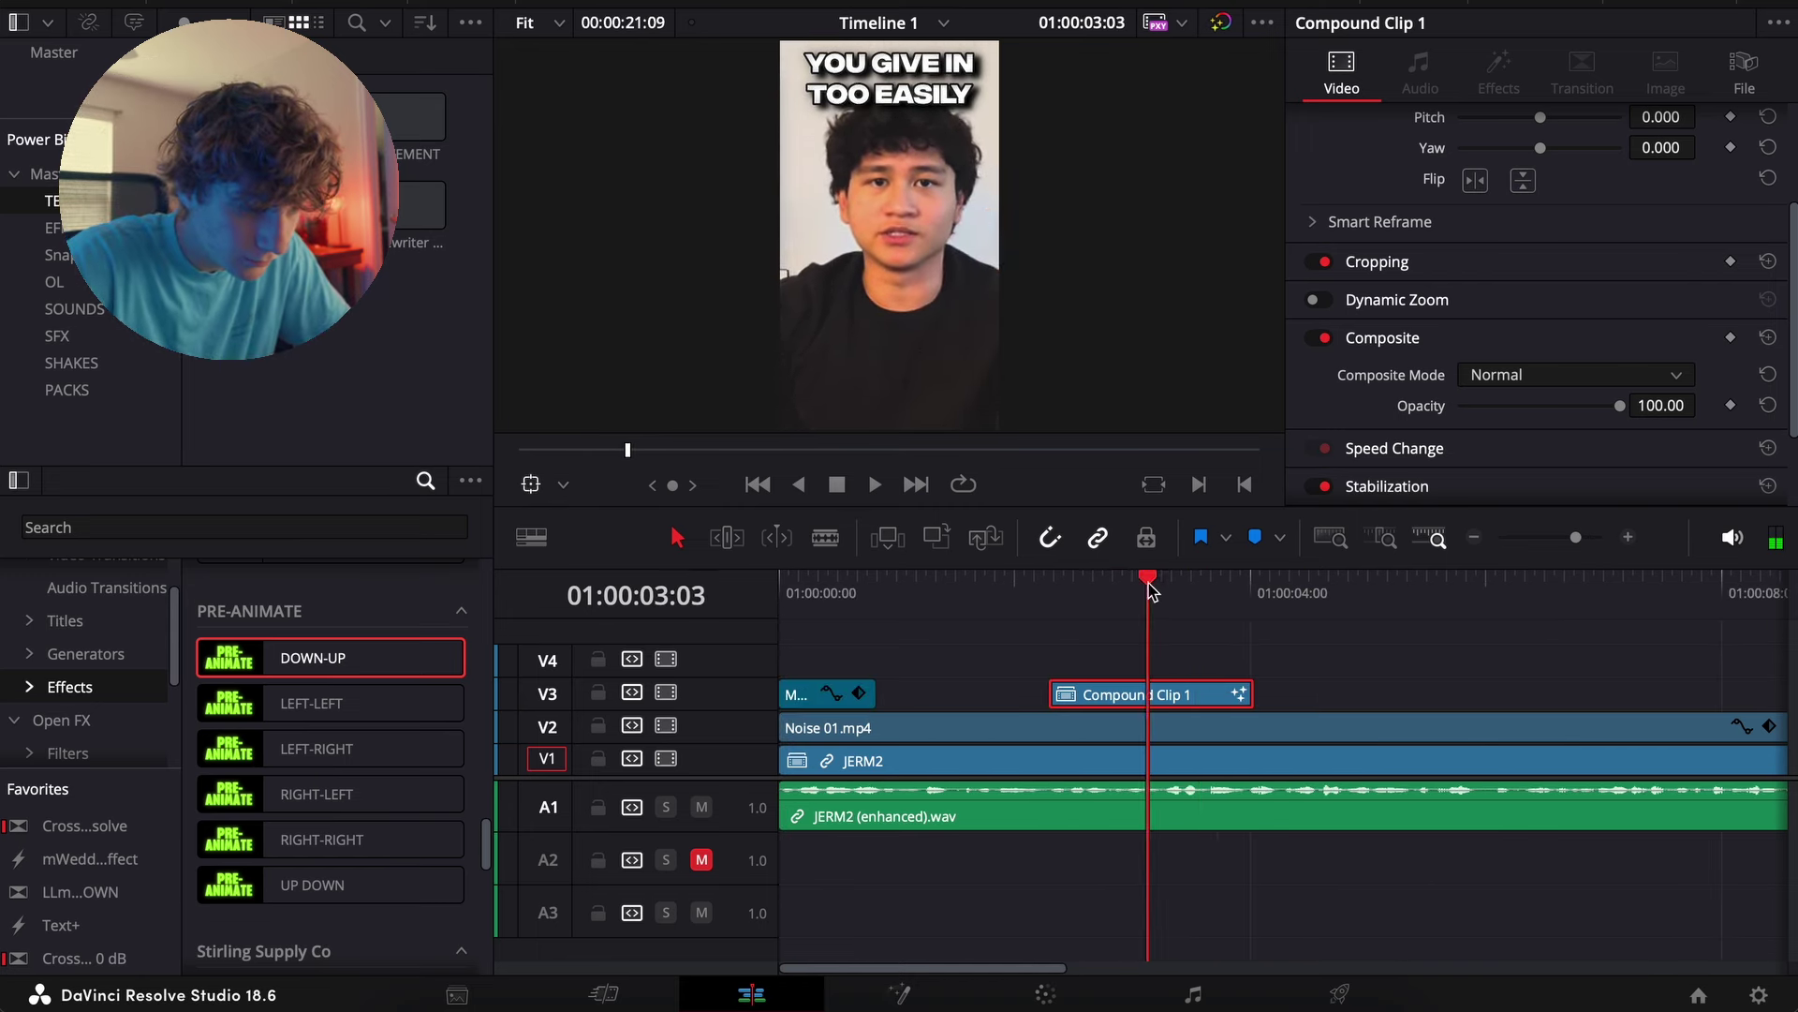
click(1129, 596)
key(space)
key(space)
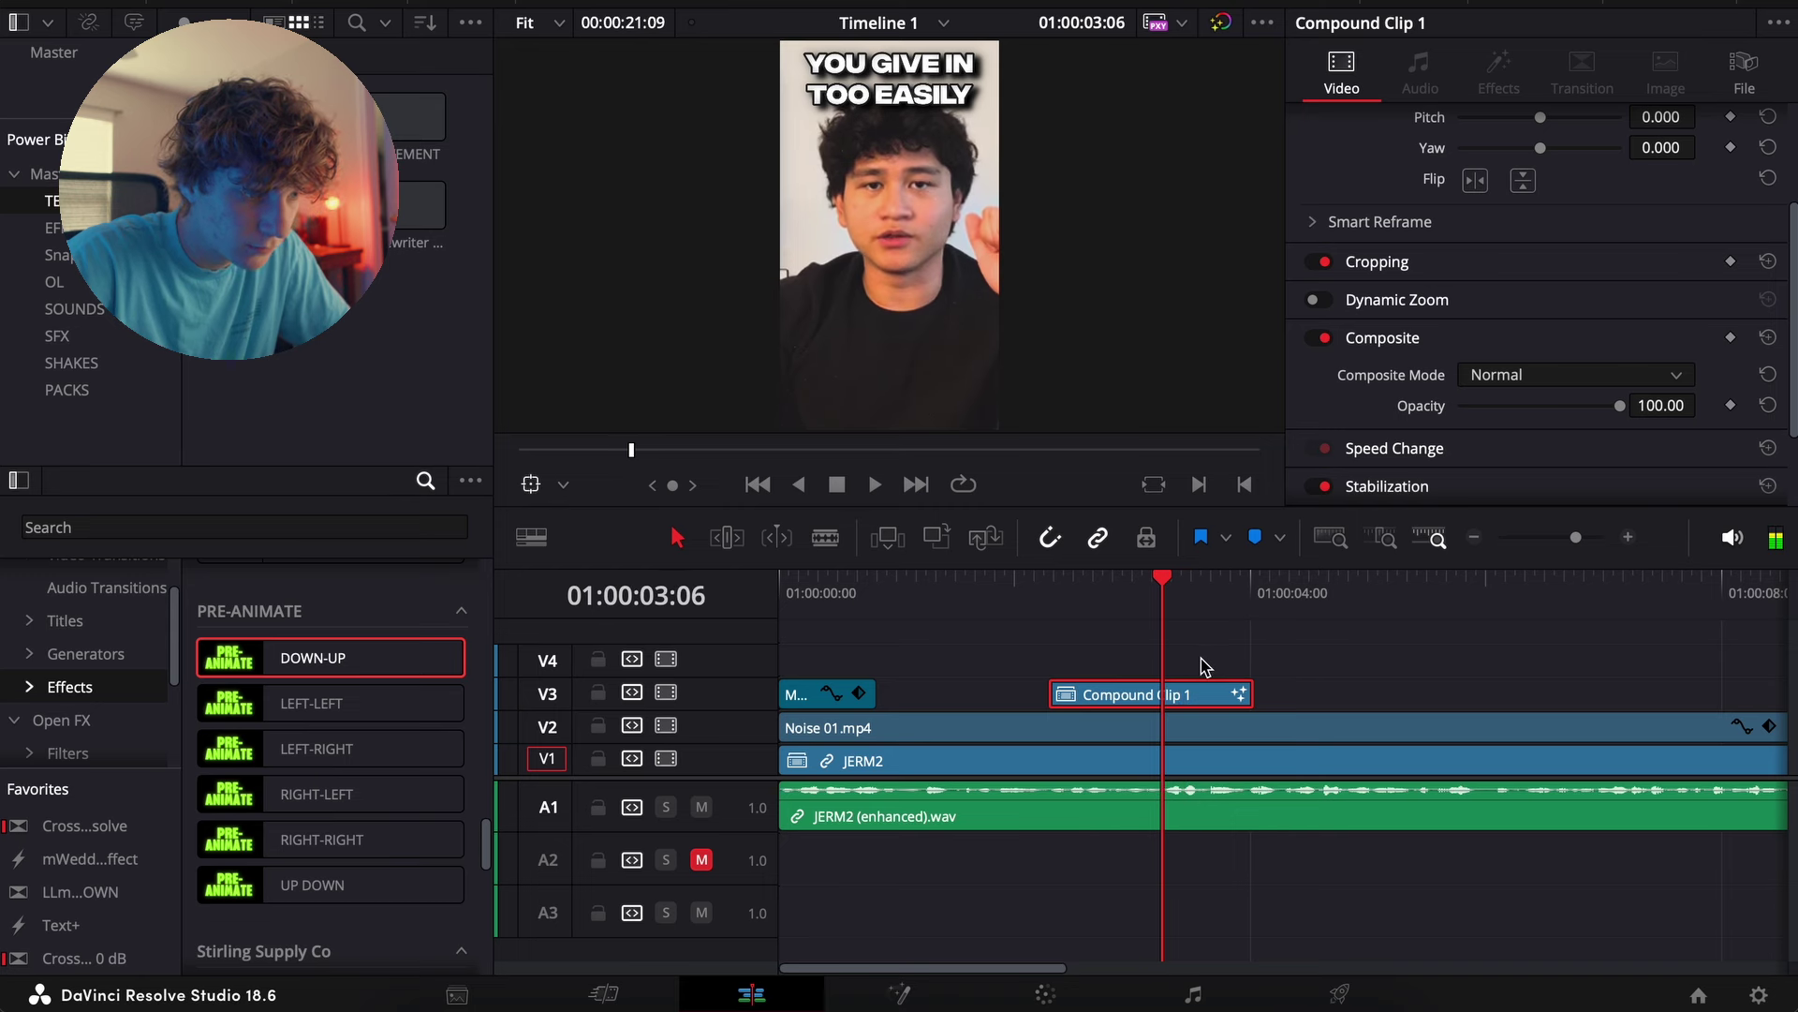
click(1140, 586)
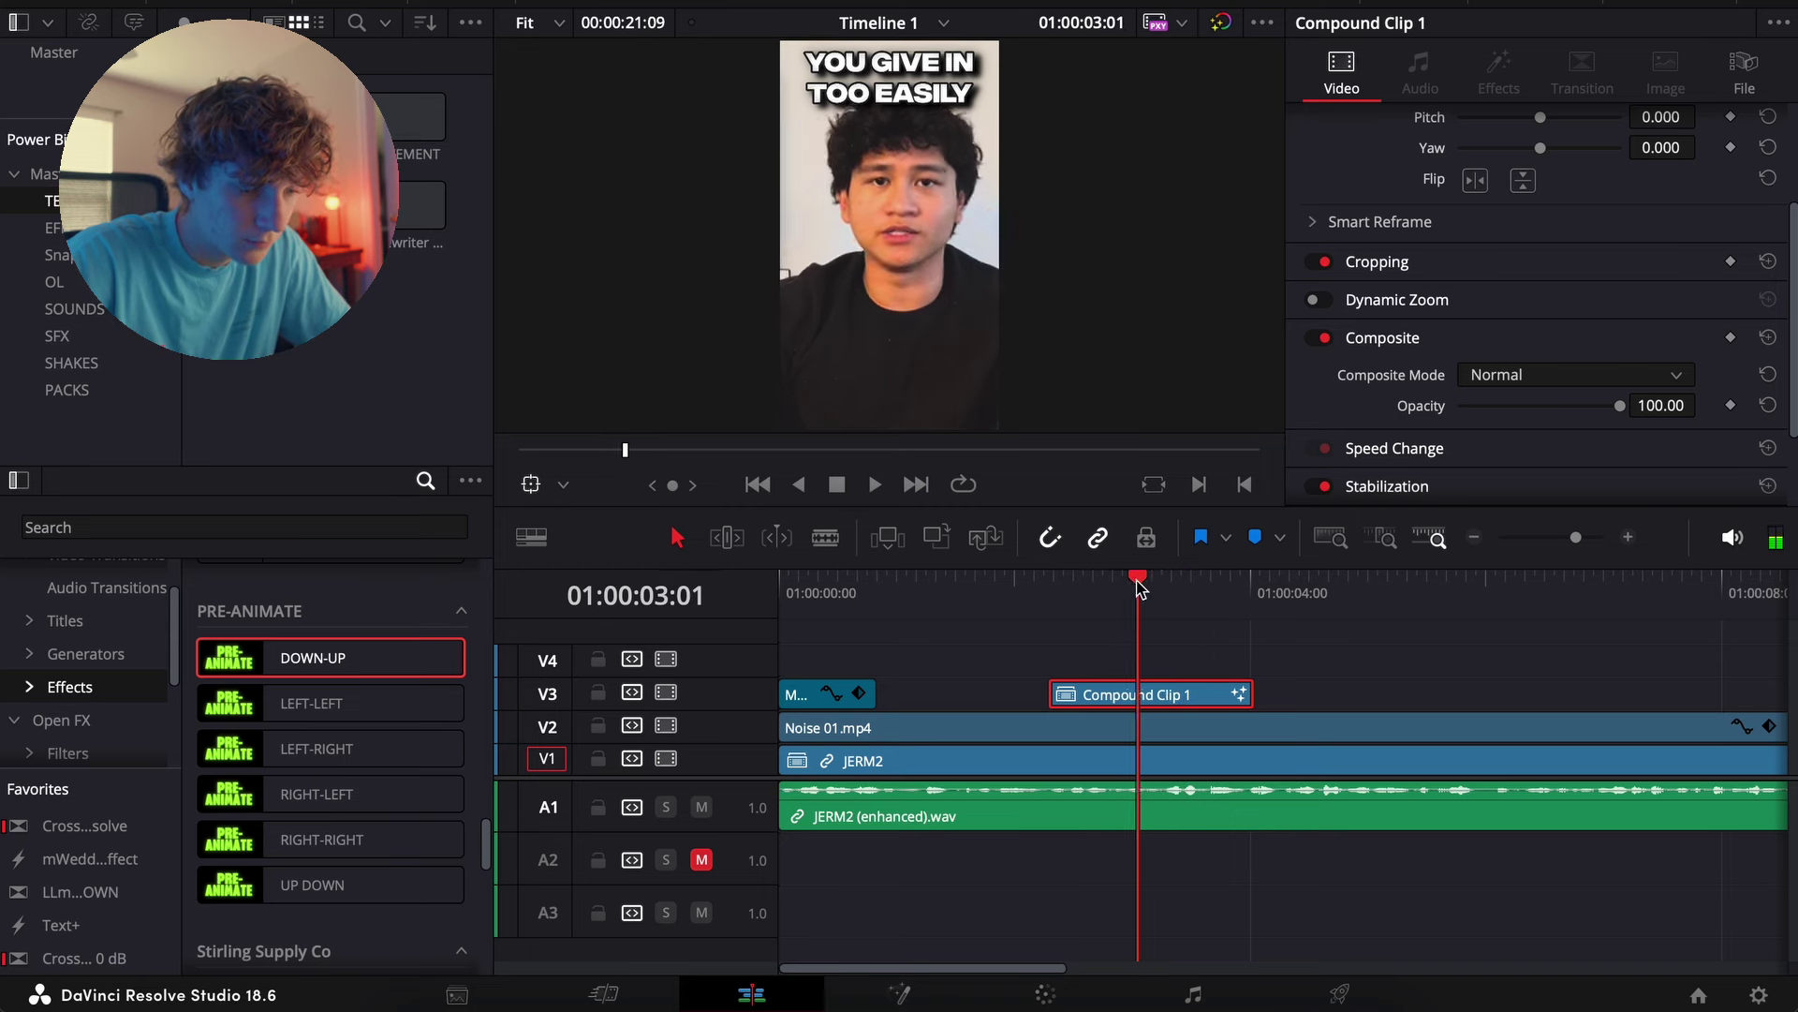
click(1245, 760)
key(super+b)
click(1239, 669)
click(1199, 700)
key(BackSpace)
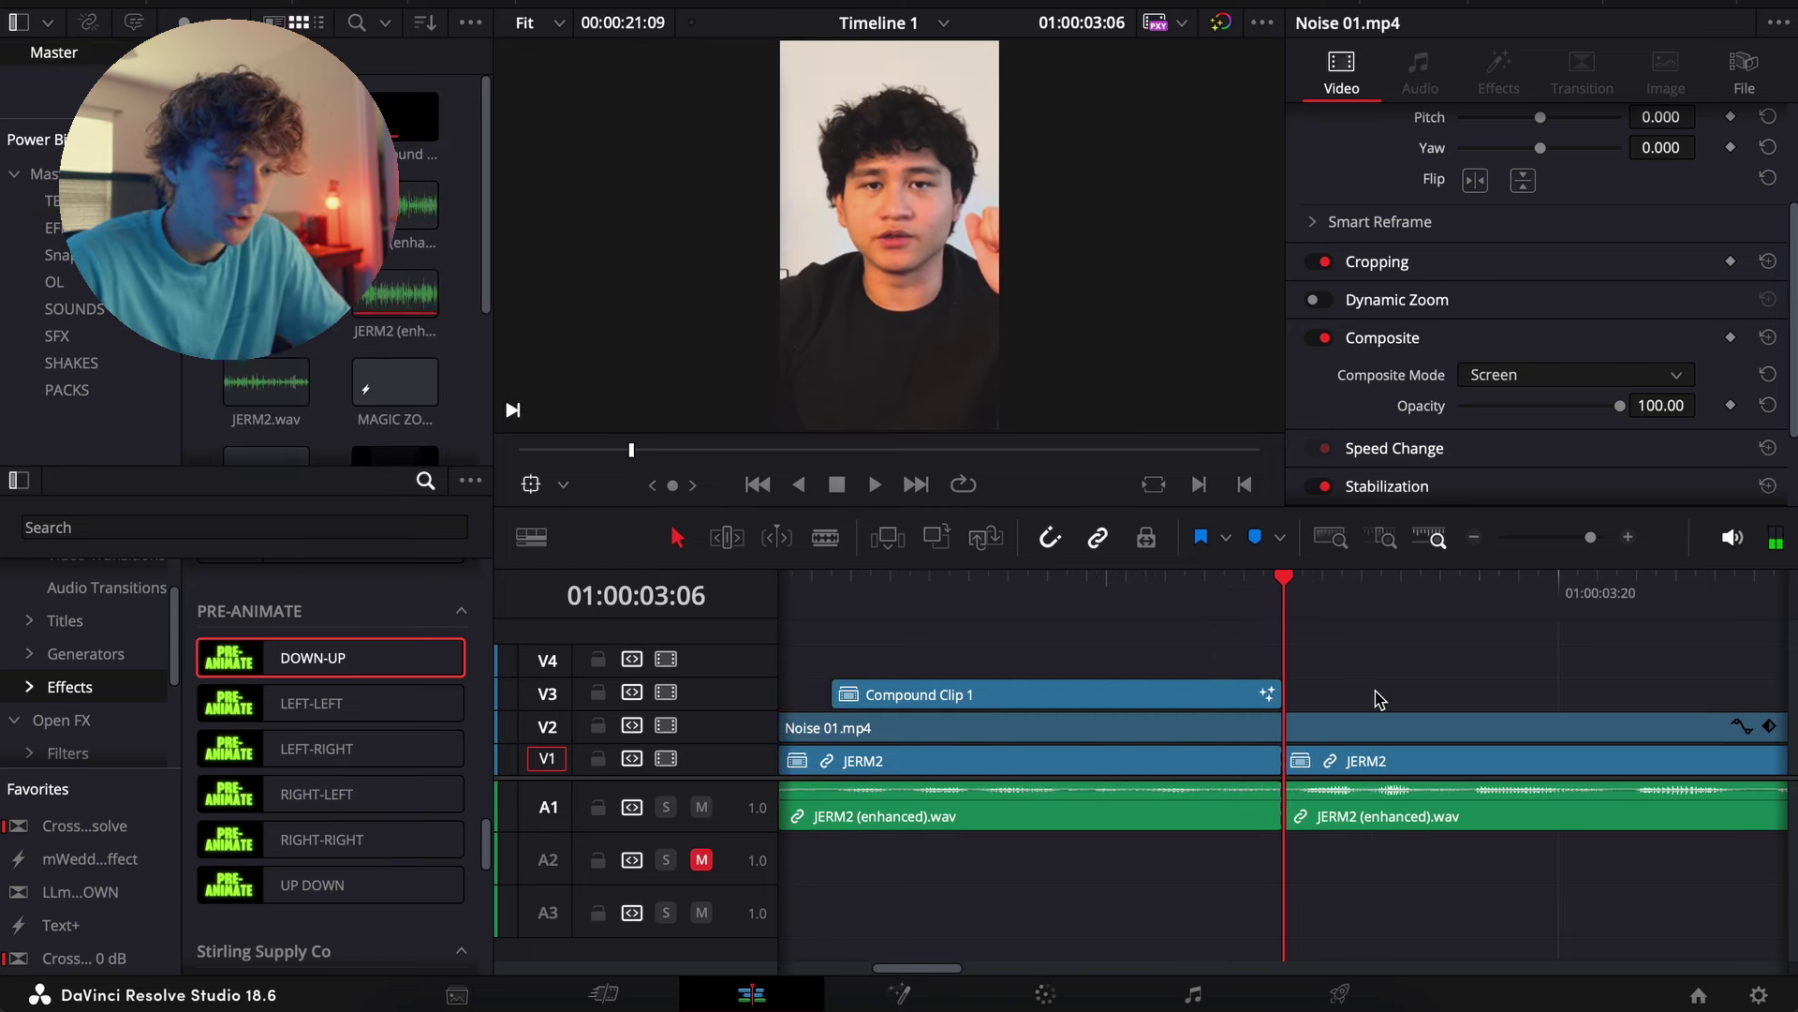
Try Vert Transition 13.mov from the effects bin across the JERM2 cut on V4, and undo the placement
click(73, 678)
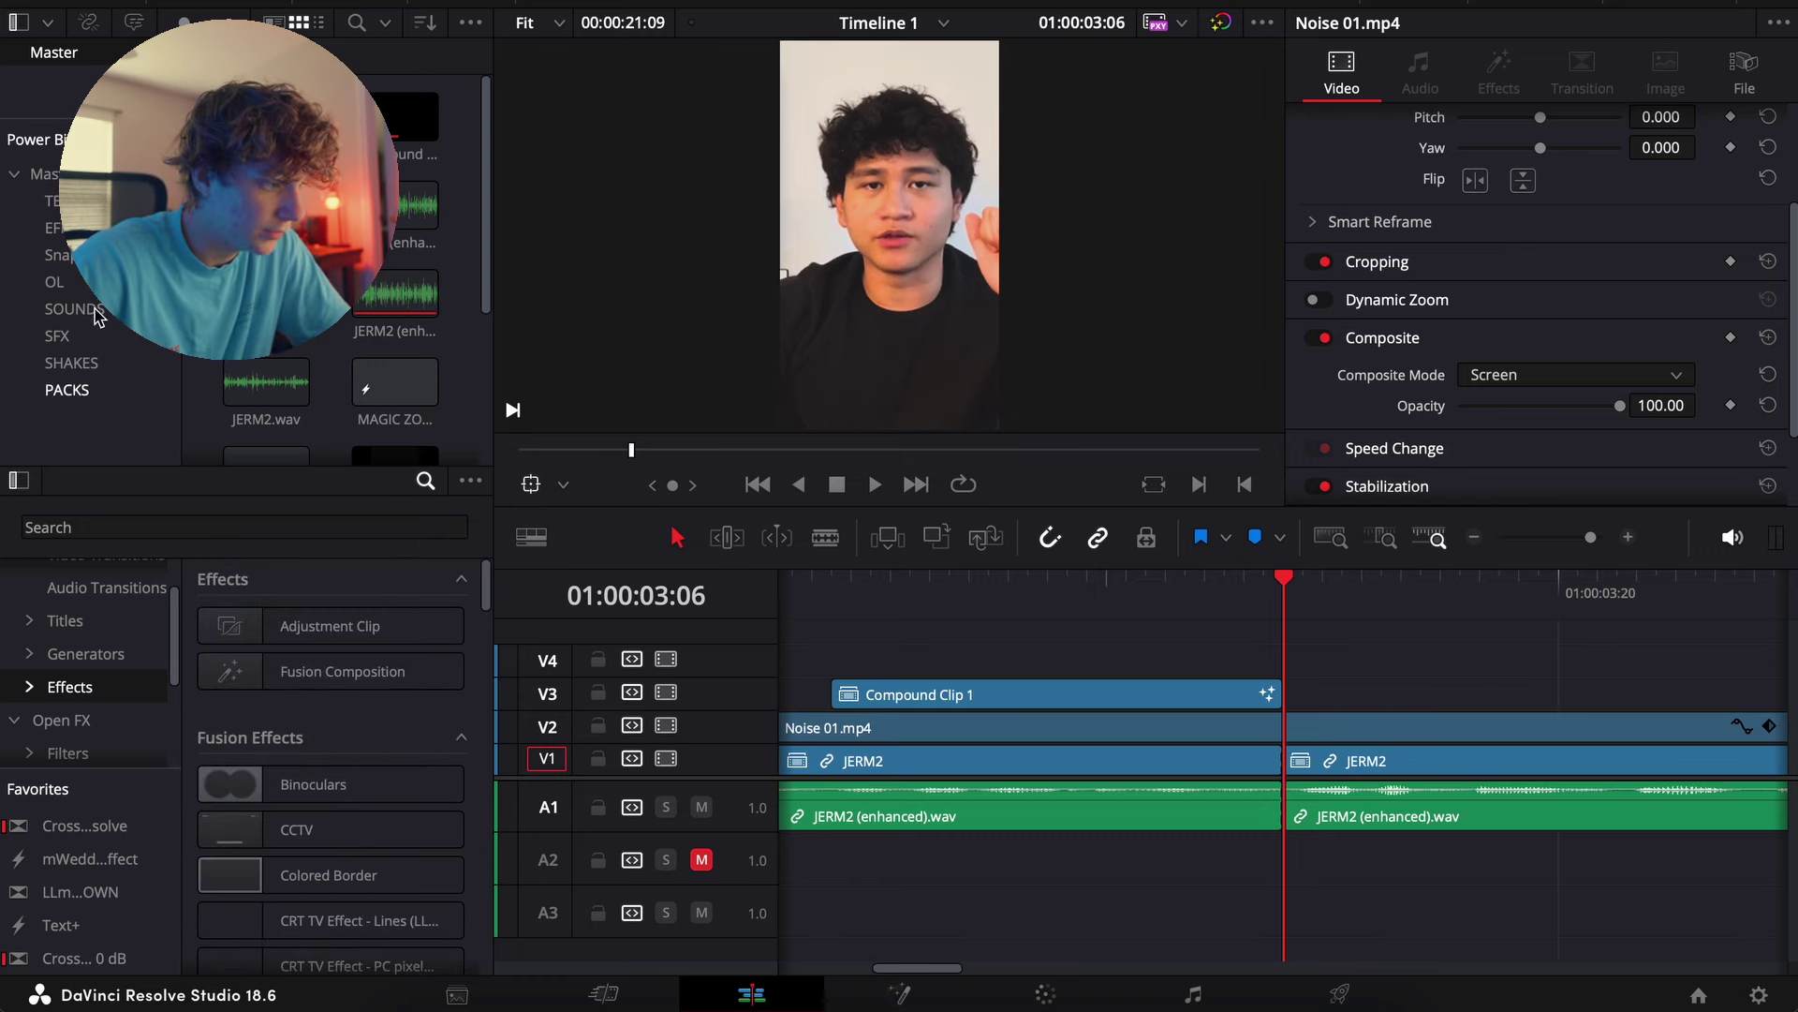
scroll(403, 280, down, 3)
drag(260, 364, 1260, 672)
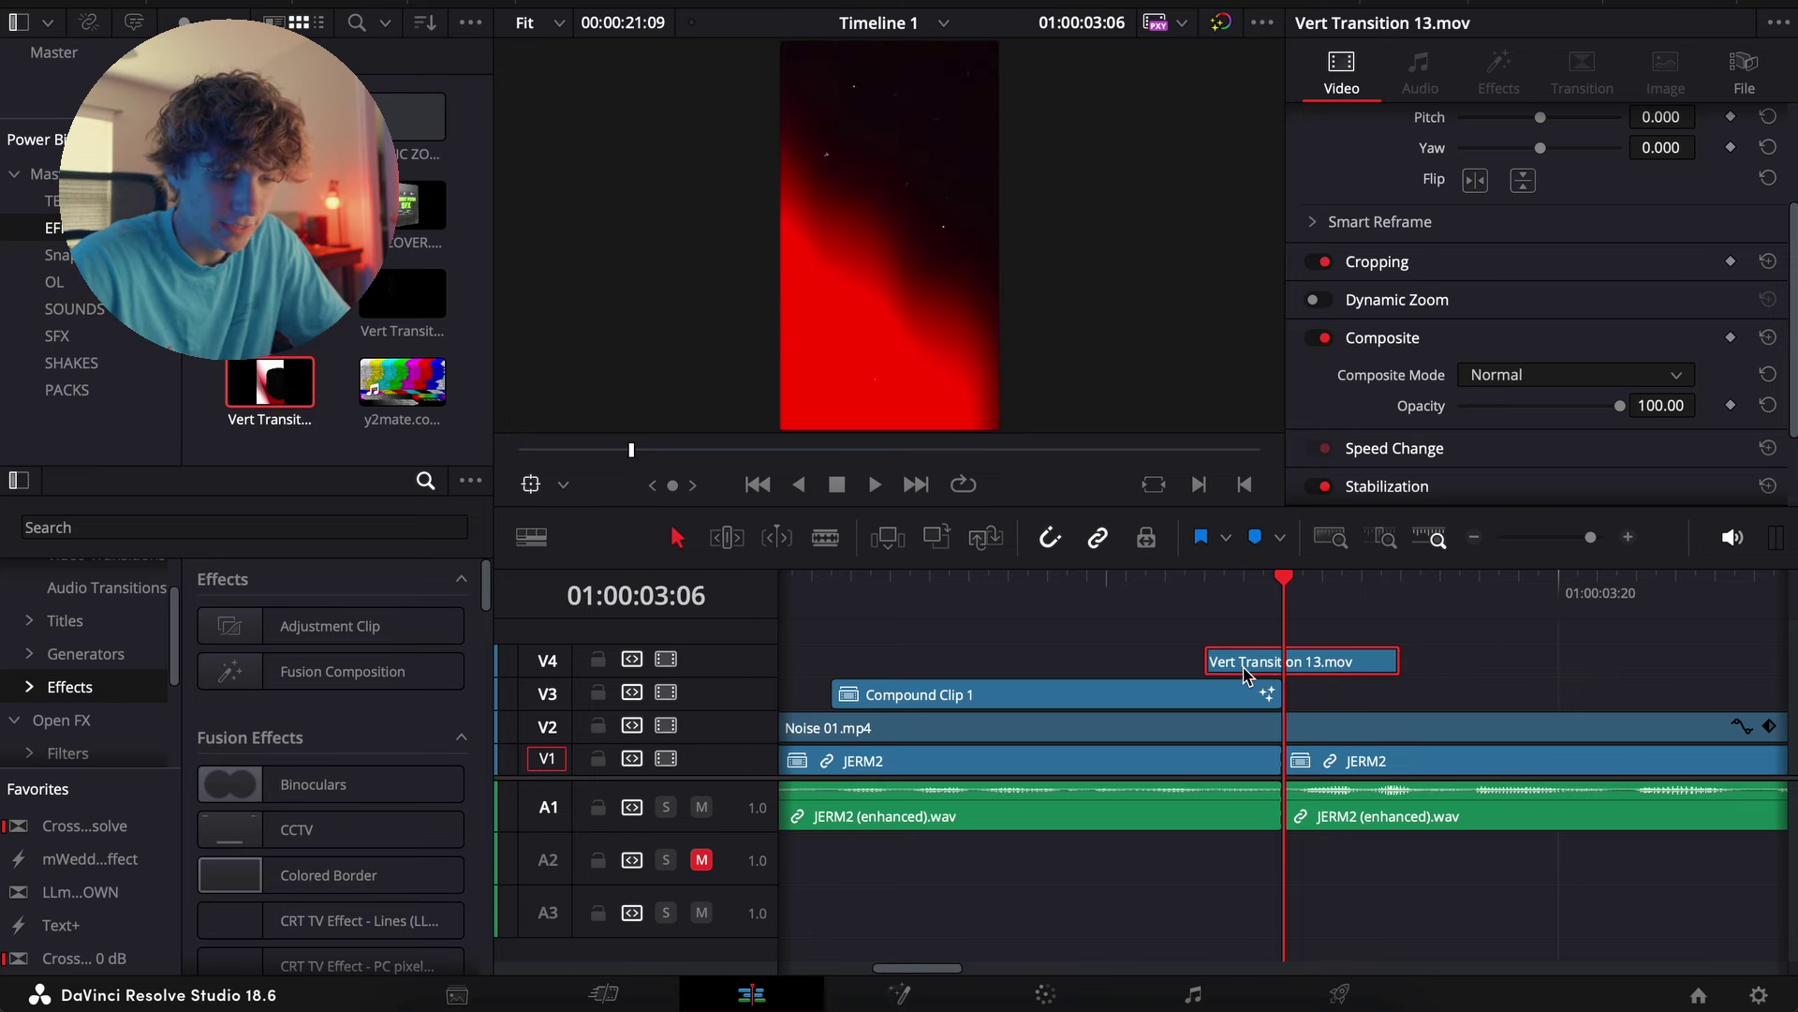
key(ctrl+z)
Place Vert Transition 2.mov on V4 across the JERM2 cut at 01:00:03:06 and play it
drag(403, 295, 1297, 661)
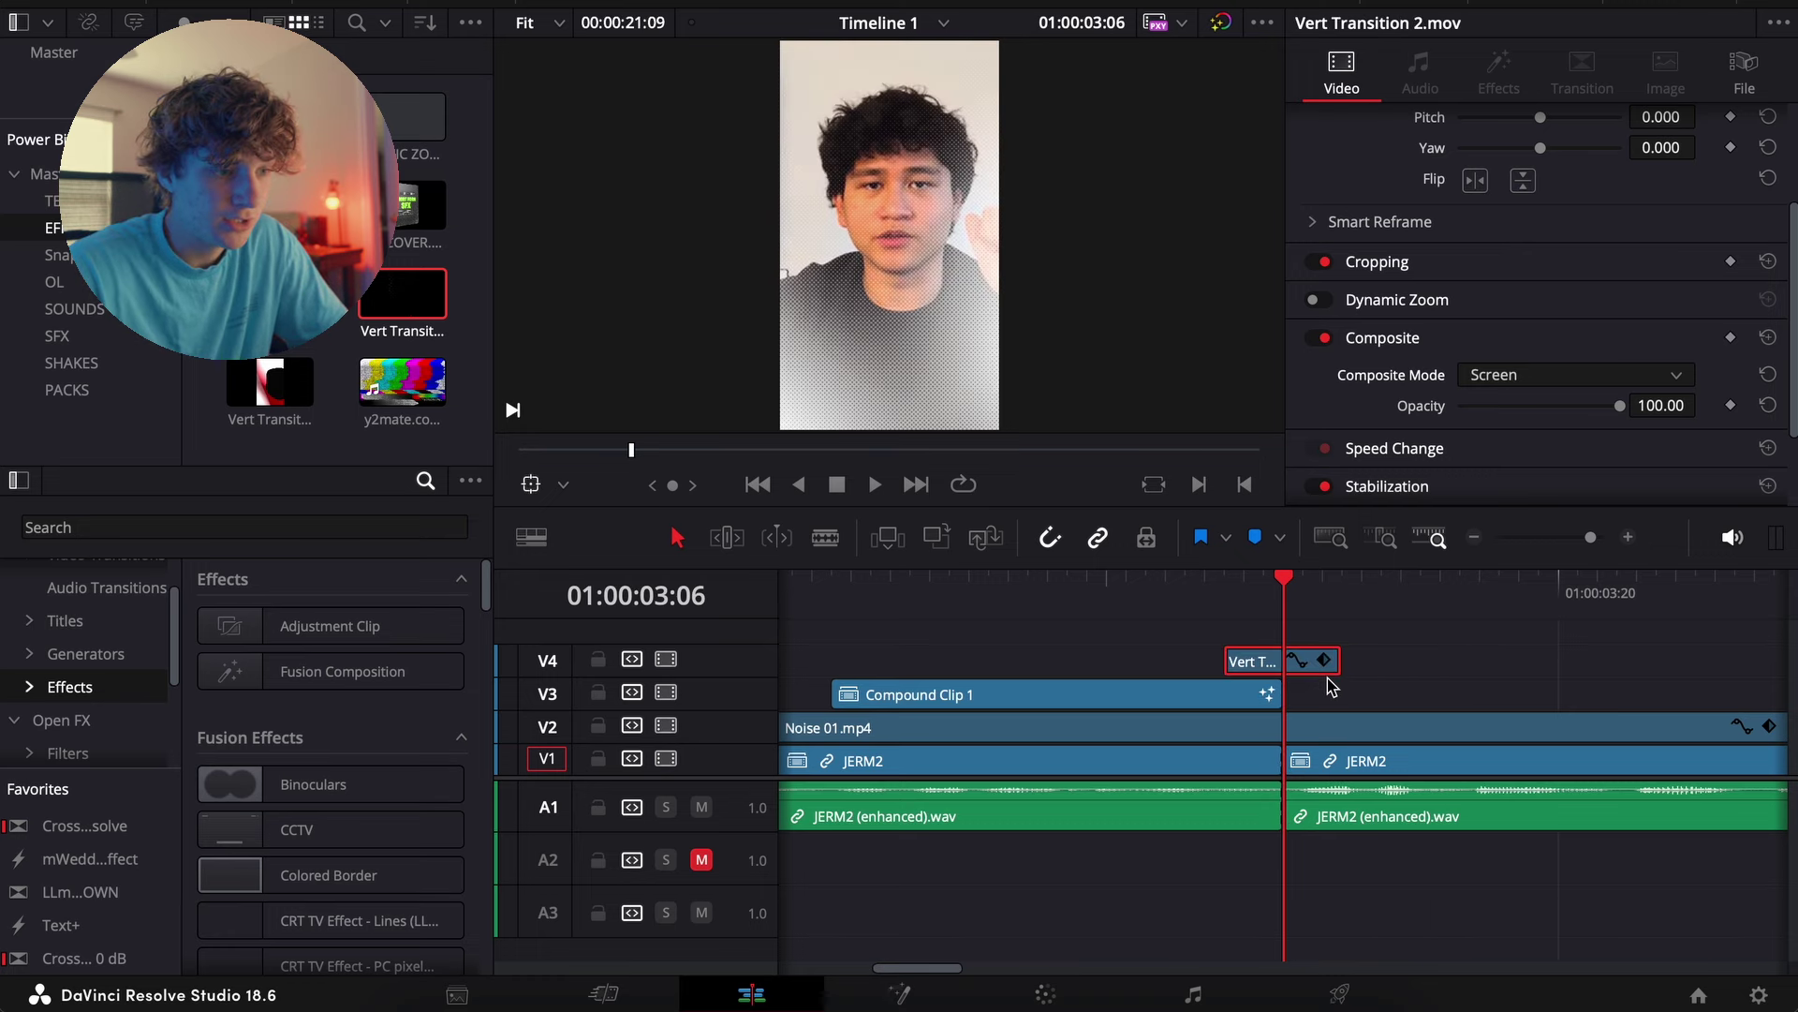
key(space)
key(space)
Examine Vert Transition 2.mov frame by frame on both sides of the JERM2 cut to check its alignment
key(Left)
key(Left)
key(Left)
key(Left)
key(Left)
key(Left)
key(Left)
key(Left)
key(Left)
key(Right)
key(Right)
key(Right)
key(Right)
key(Right)
key(Right)
key(Left)
key(Left)
key(Left)
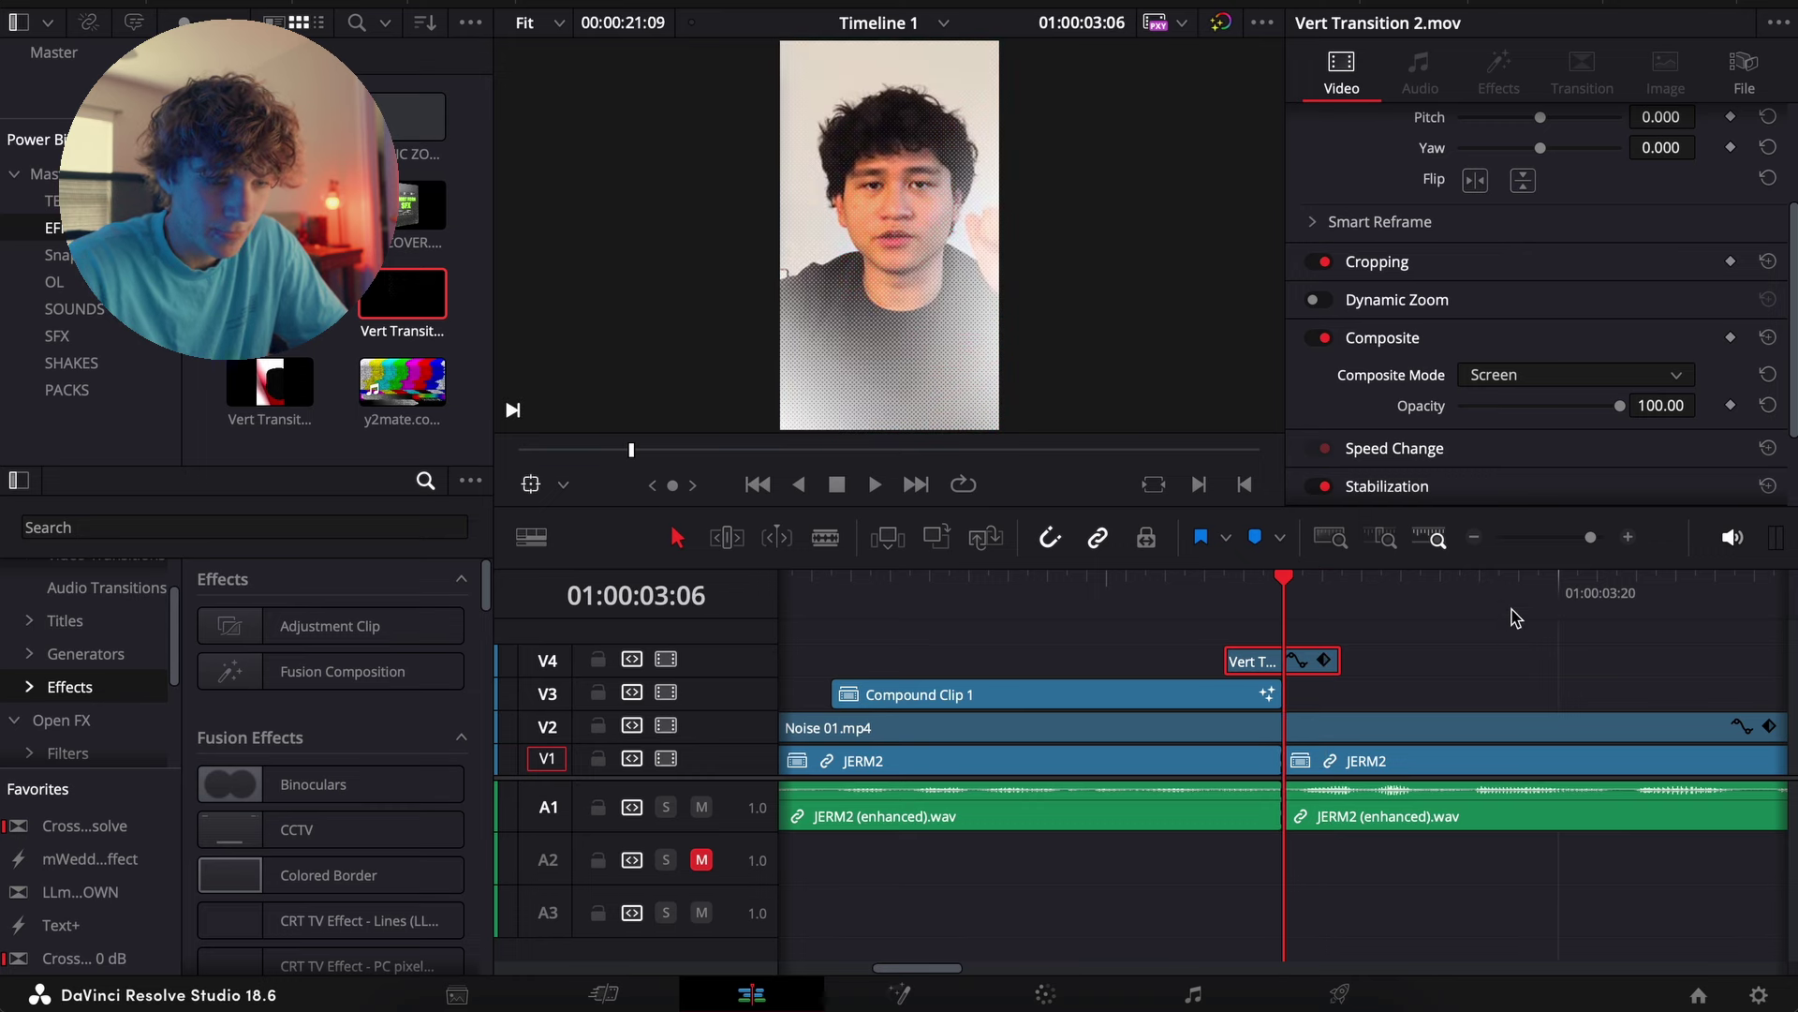
Add the MAGIC ZOOM effect clip on V5 above the transition, starting just before the cut, and play through it
click(1475, 538)
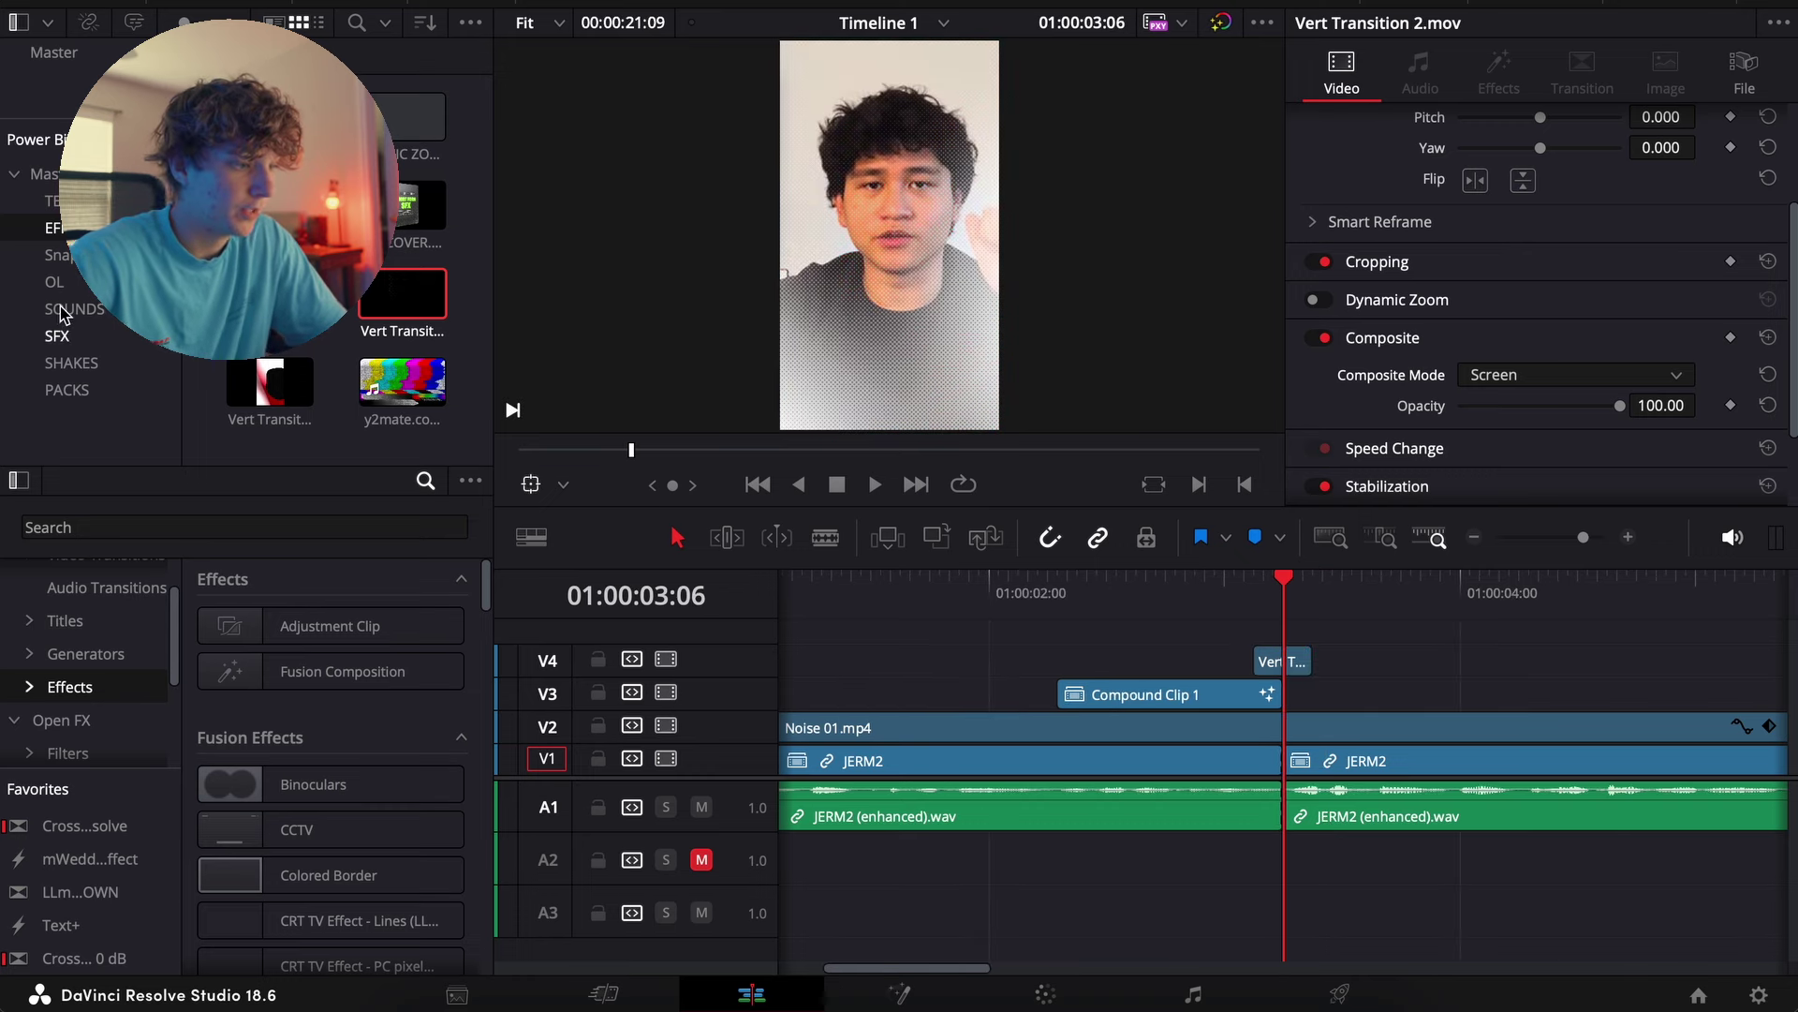
drag(402, 117, 1232, 617)
click(1215, 588)
key(space)
click(1222, 589)
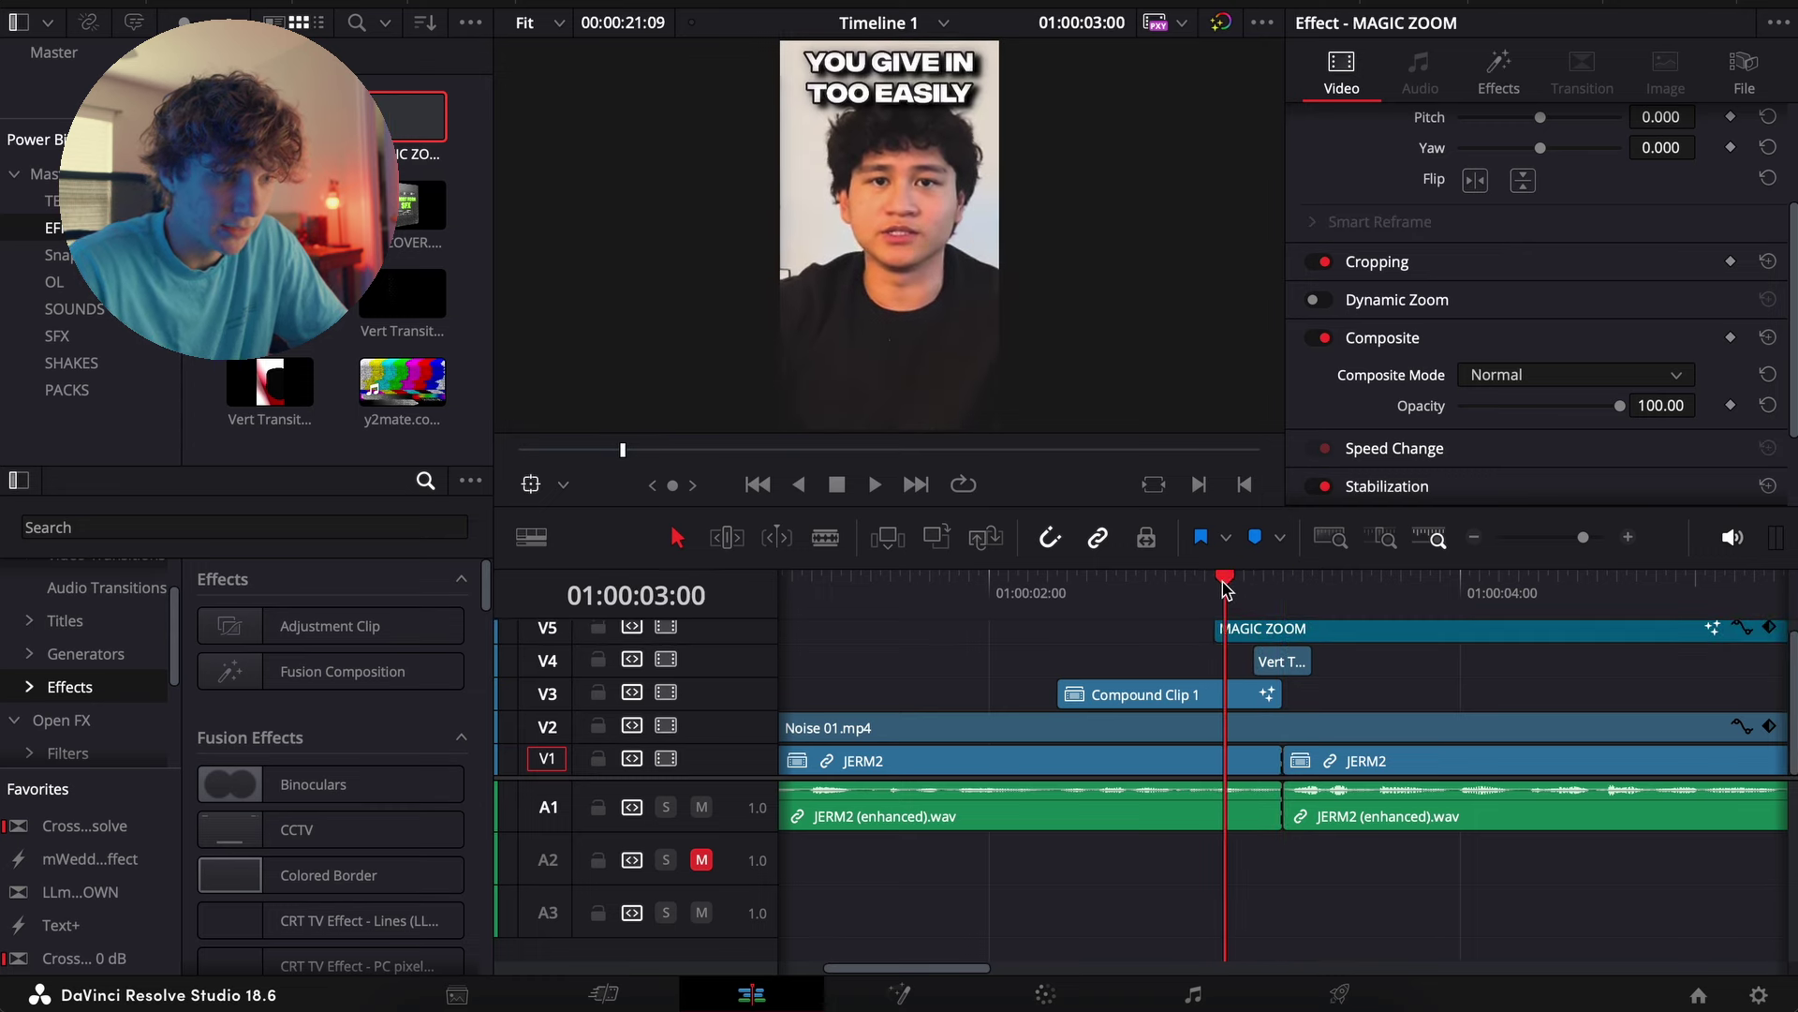
key(space)
click(1222, 588)
Shift the MAGIC ZOOM clip a few frames earlier on V5 to time its zoom with the transition, and replay the cut
click(1360, 633)
key(Left)
key(Left)
key(Left)
key(Left)
drag(1344, 635, 1334, 636)
key(space)
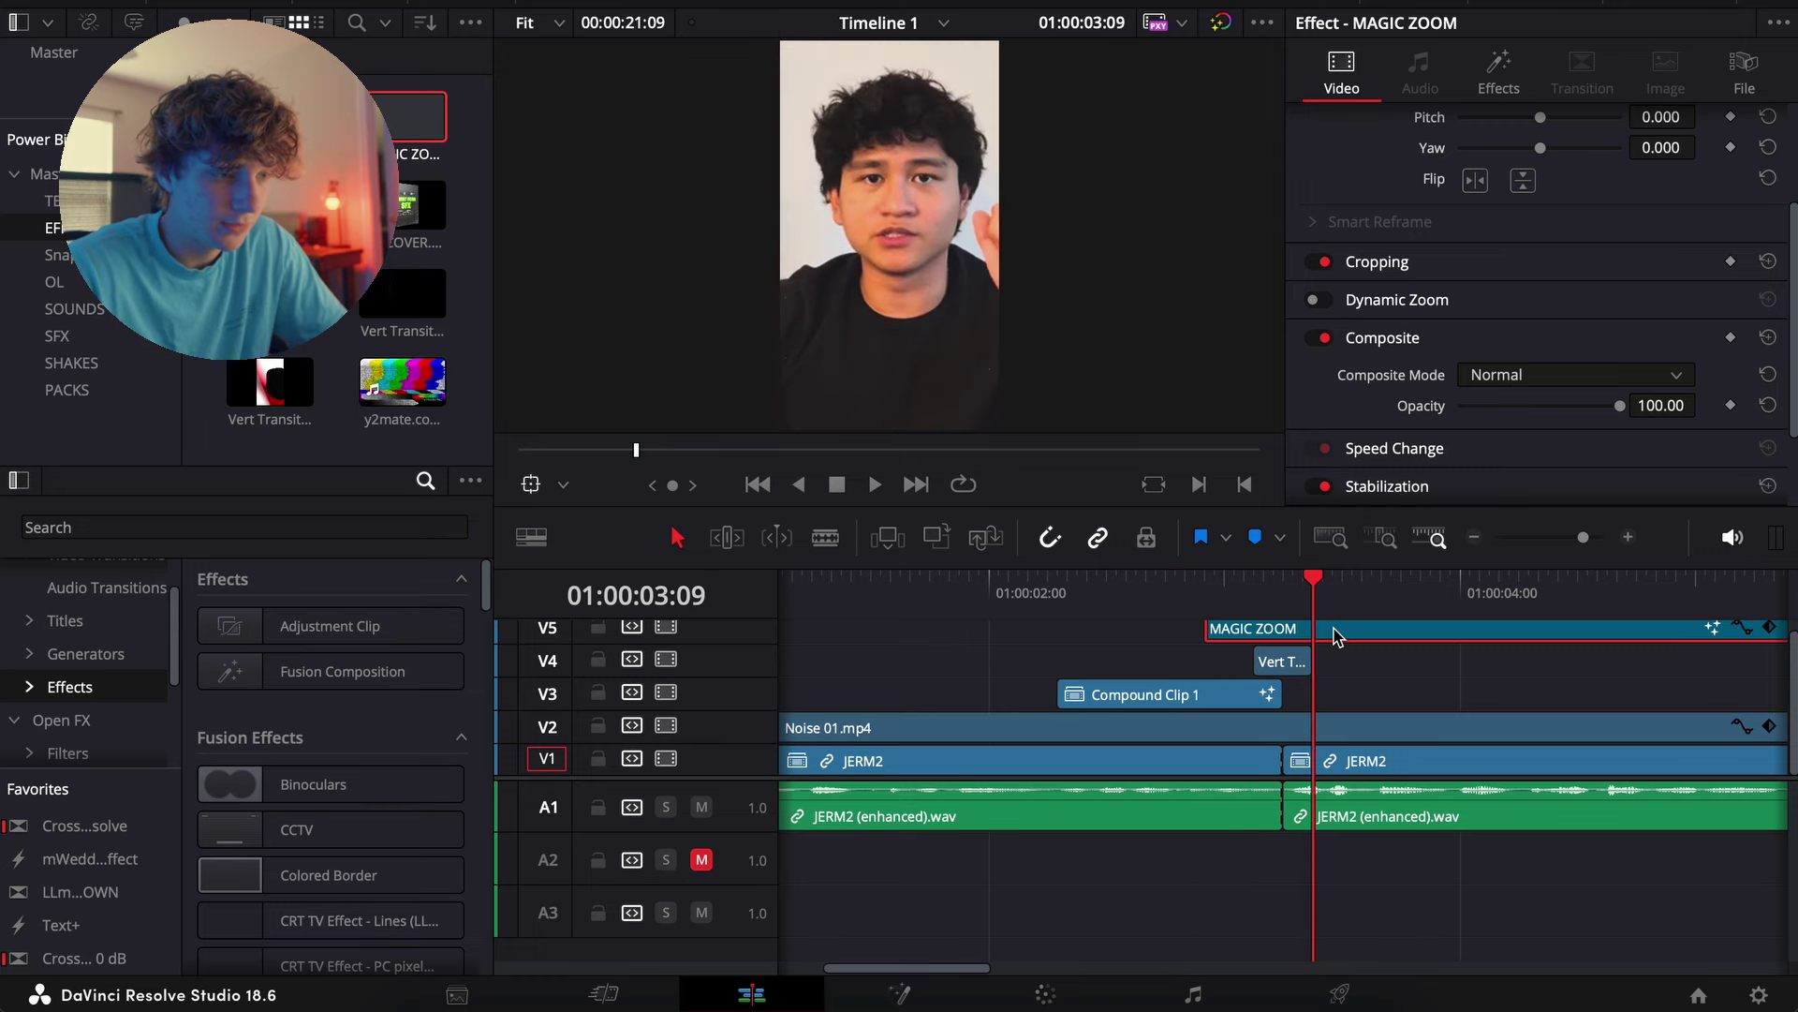
key(space)
drag(1336, 634, 1309, 634)
click(1202, 597)
key(space)
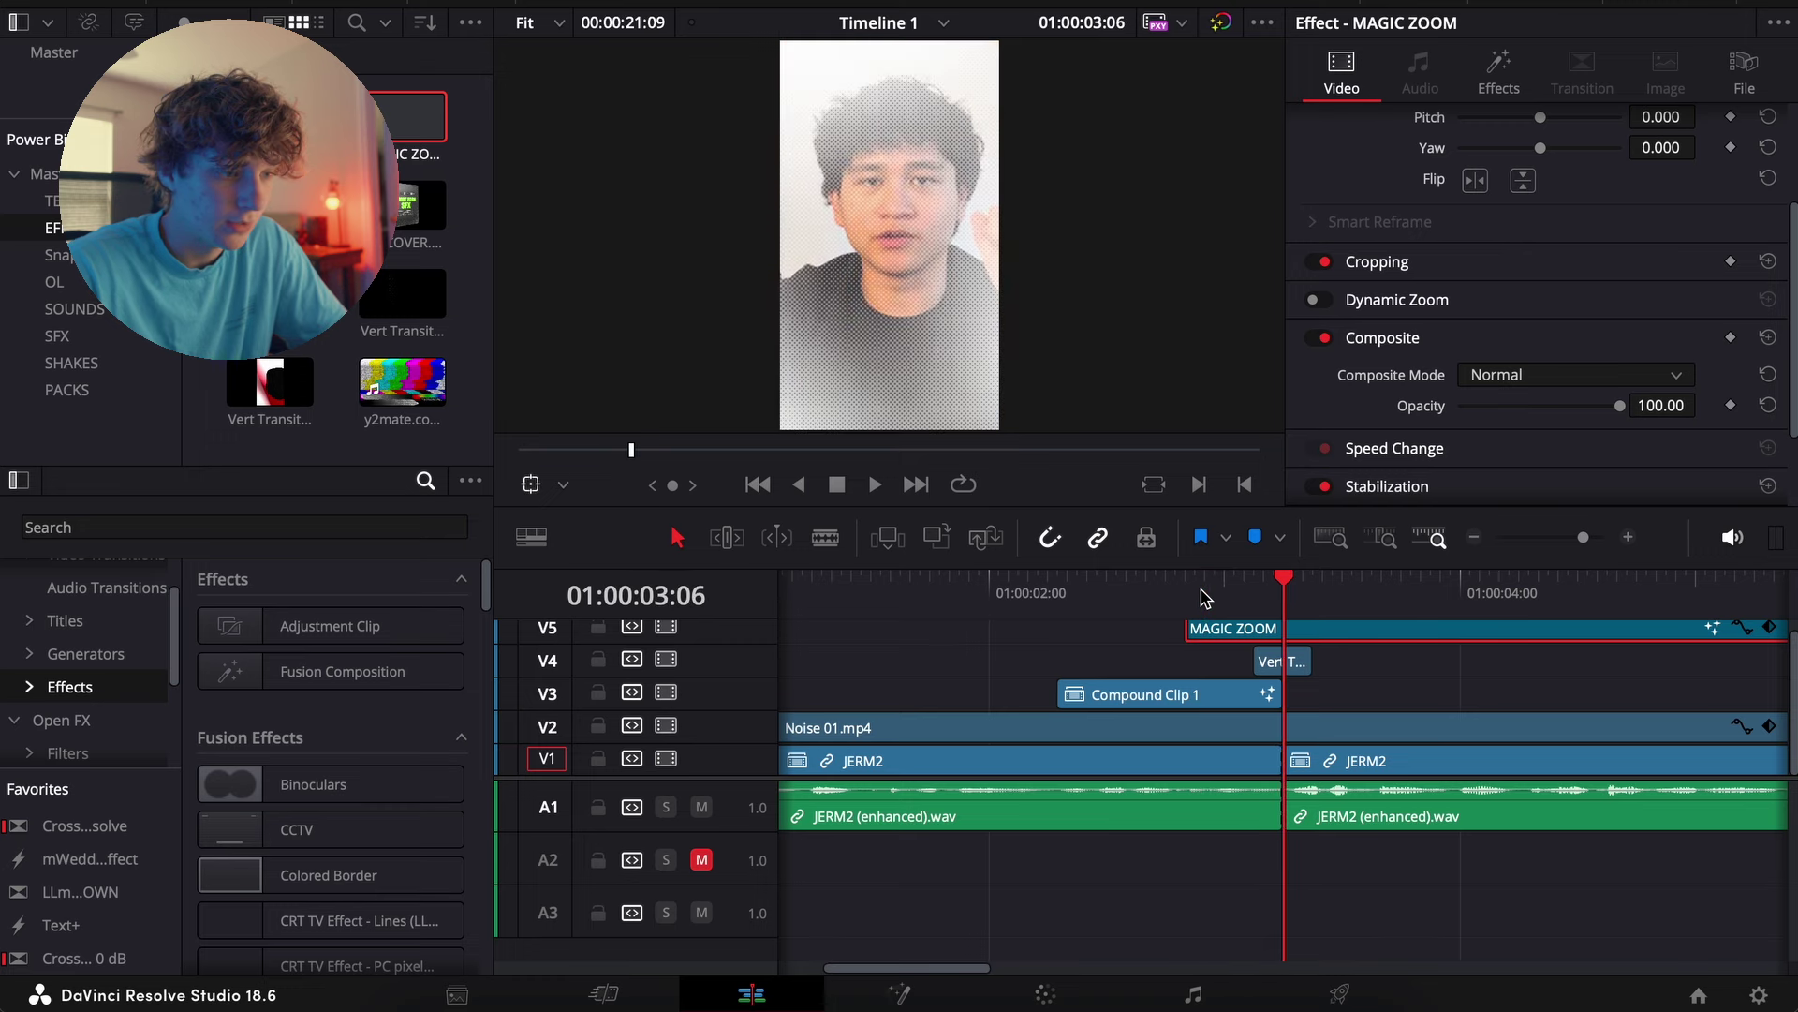
Cut the MAGIC ZOOM clip on V5 at 01:00:04:07 and delete the part after the cut
click(1471, 535)
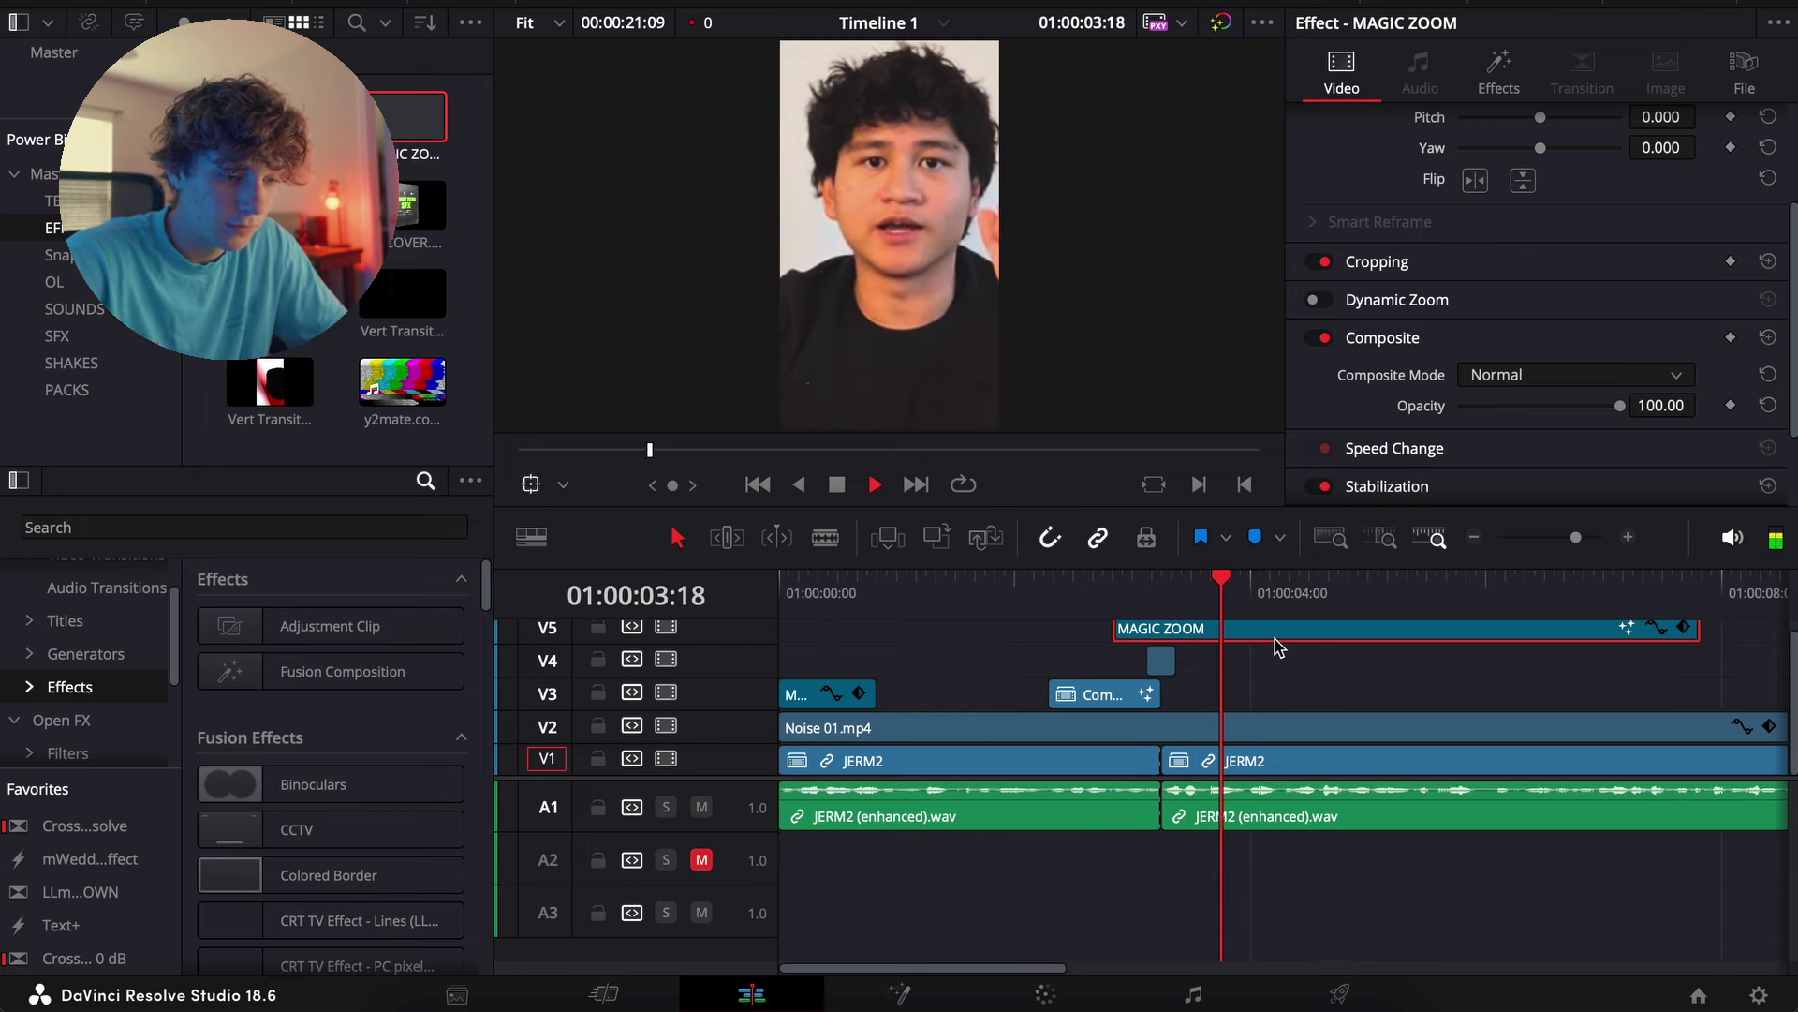
scroll(1396, 635, up, 1)
key(ctrl+b)
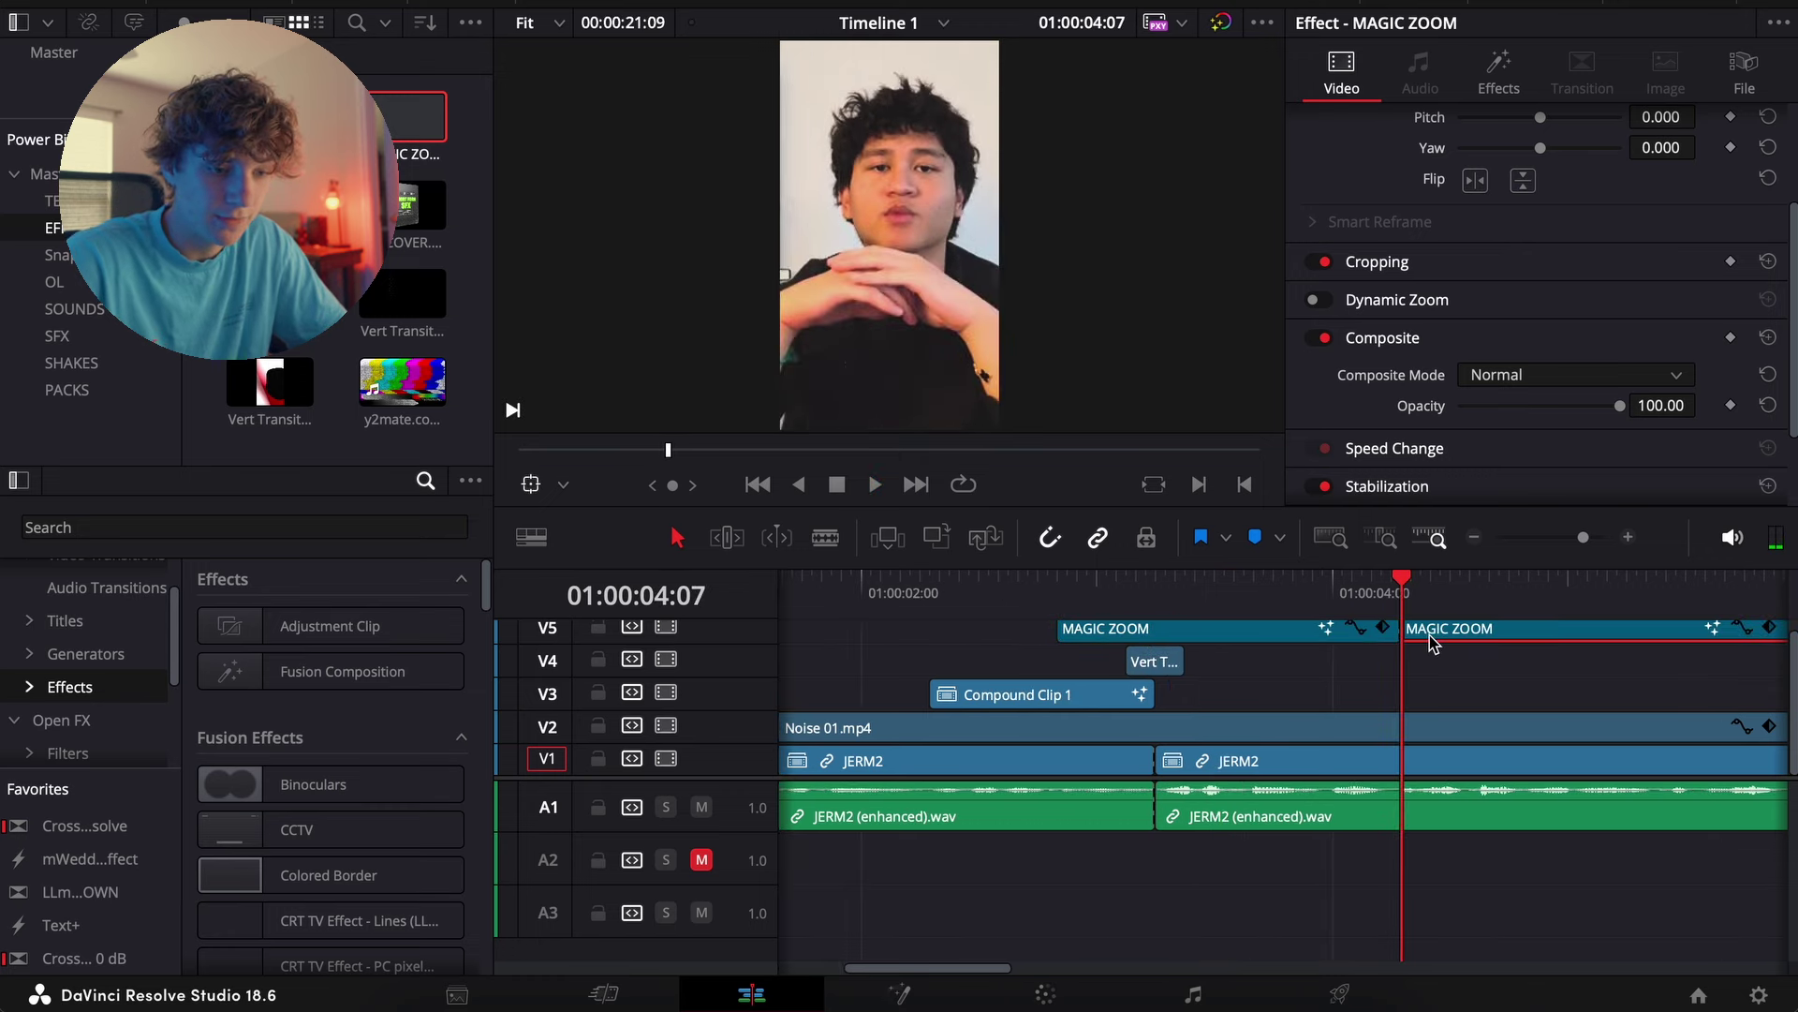
click(1430, 638)
key(Delete)
Set the Zoom Type of the MAGIC ZOOM clip to Zoom&Hold
click(1275, 599)
click(1271, 629)
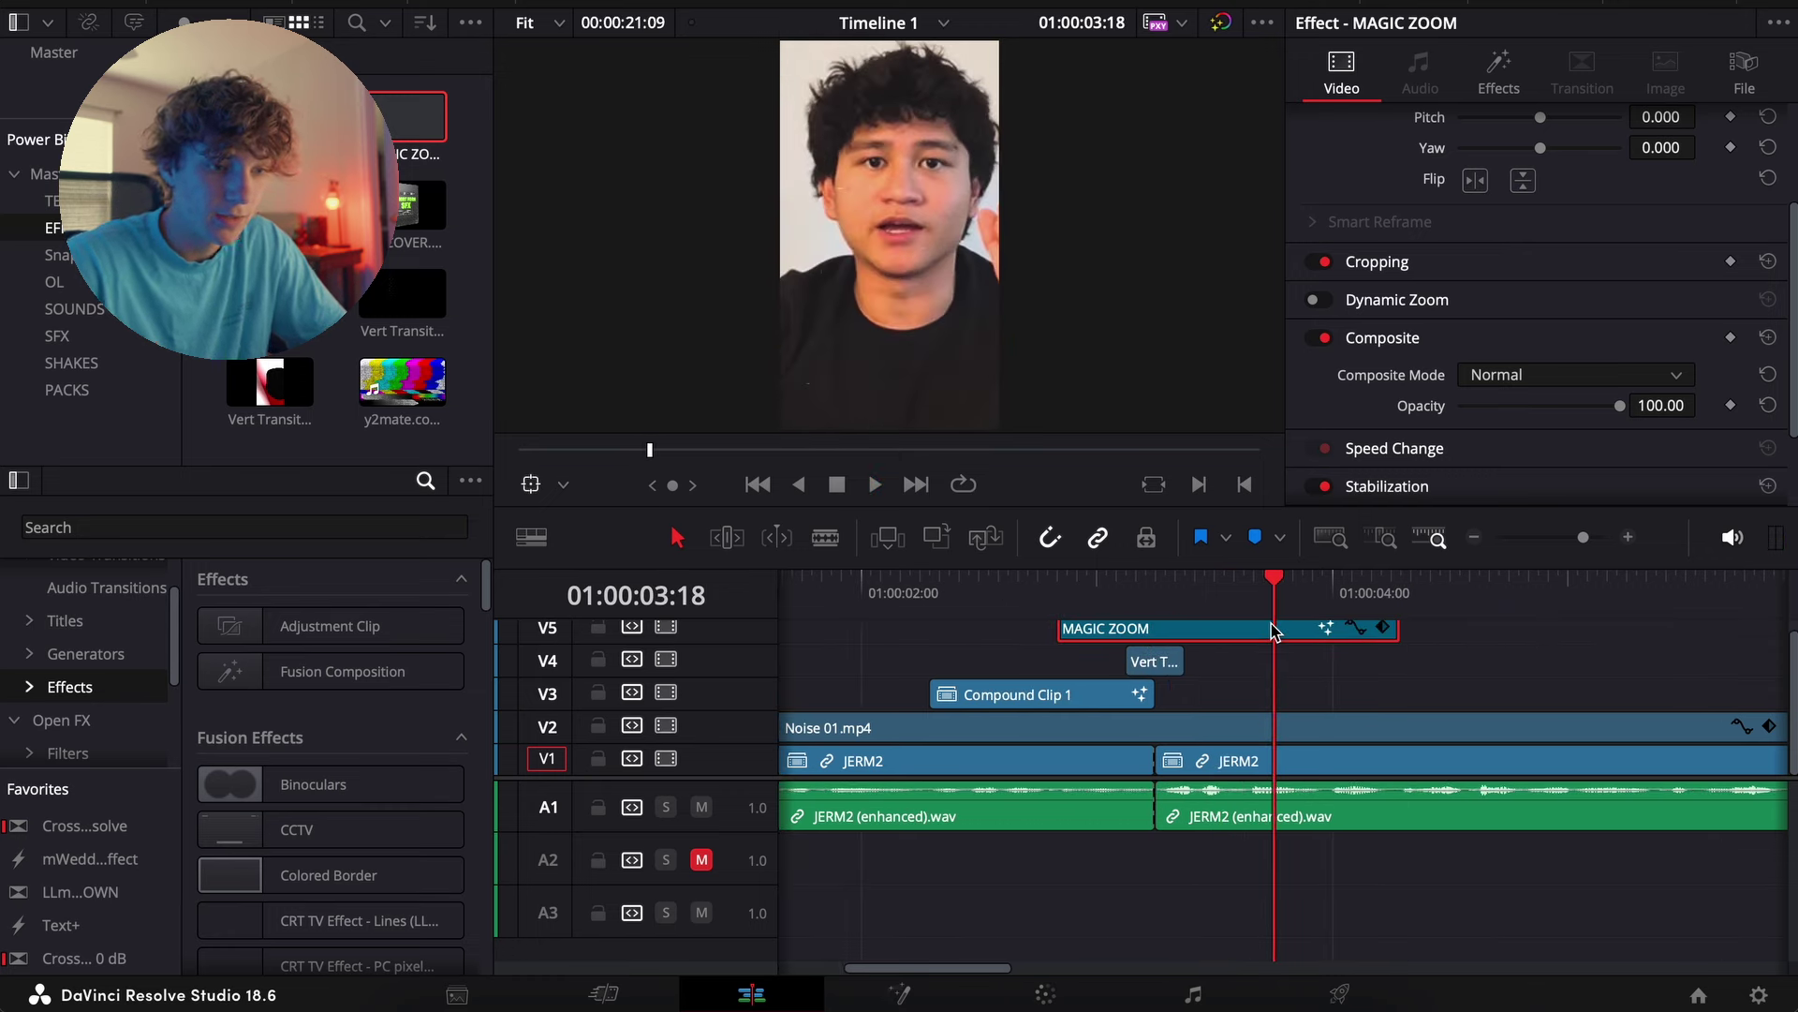
click(1502, 75)
click(1528, 354)
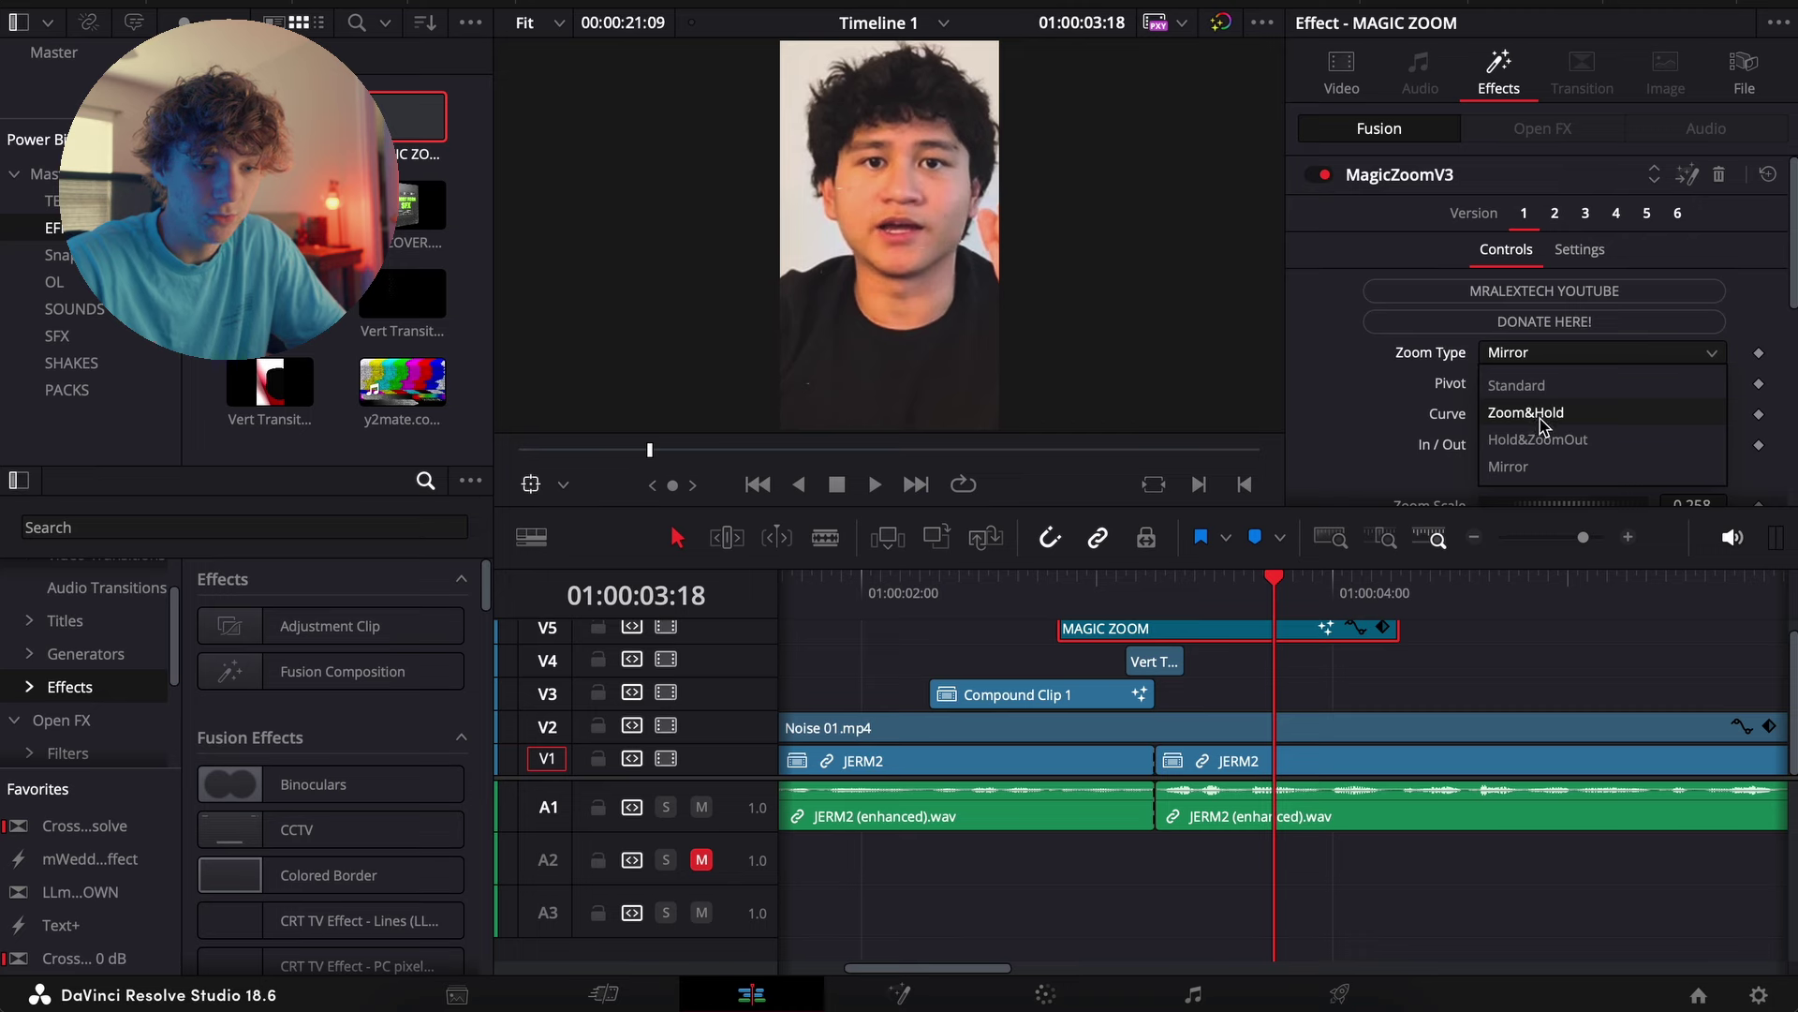
click(1542, 423)
Place RH-PAPER.wav from the SFX bin on A2 across the cut at 01:00:03:06, aligning its start with the MAGIC ZOOM clip
mouse_move(1159, 578)
mouse_down()
mouse_move(1128, 578)
mouse_move(1172, 577)
mouse_move(1154, 581)
mouse_up()
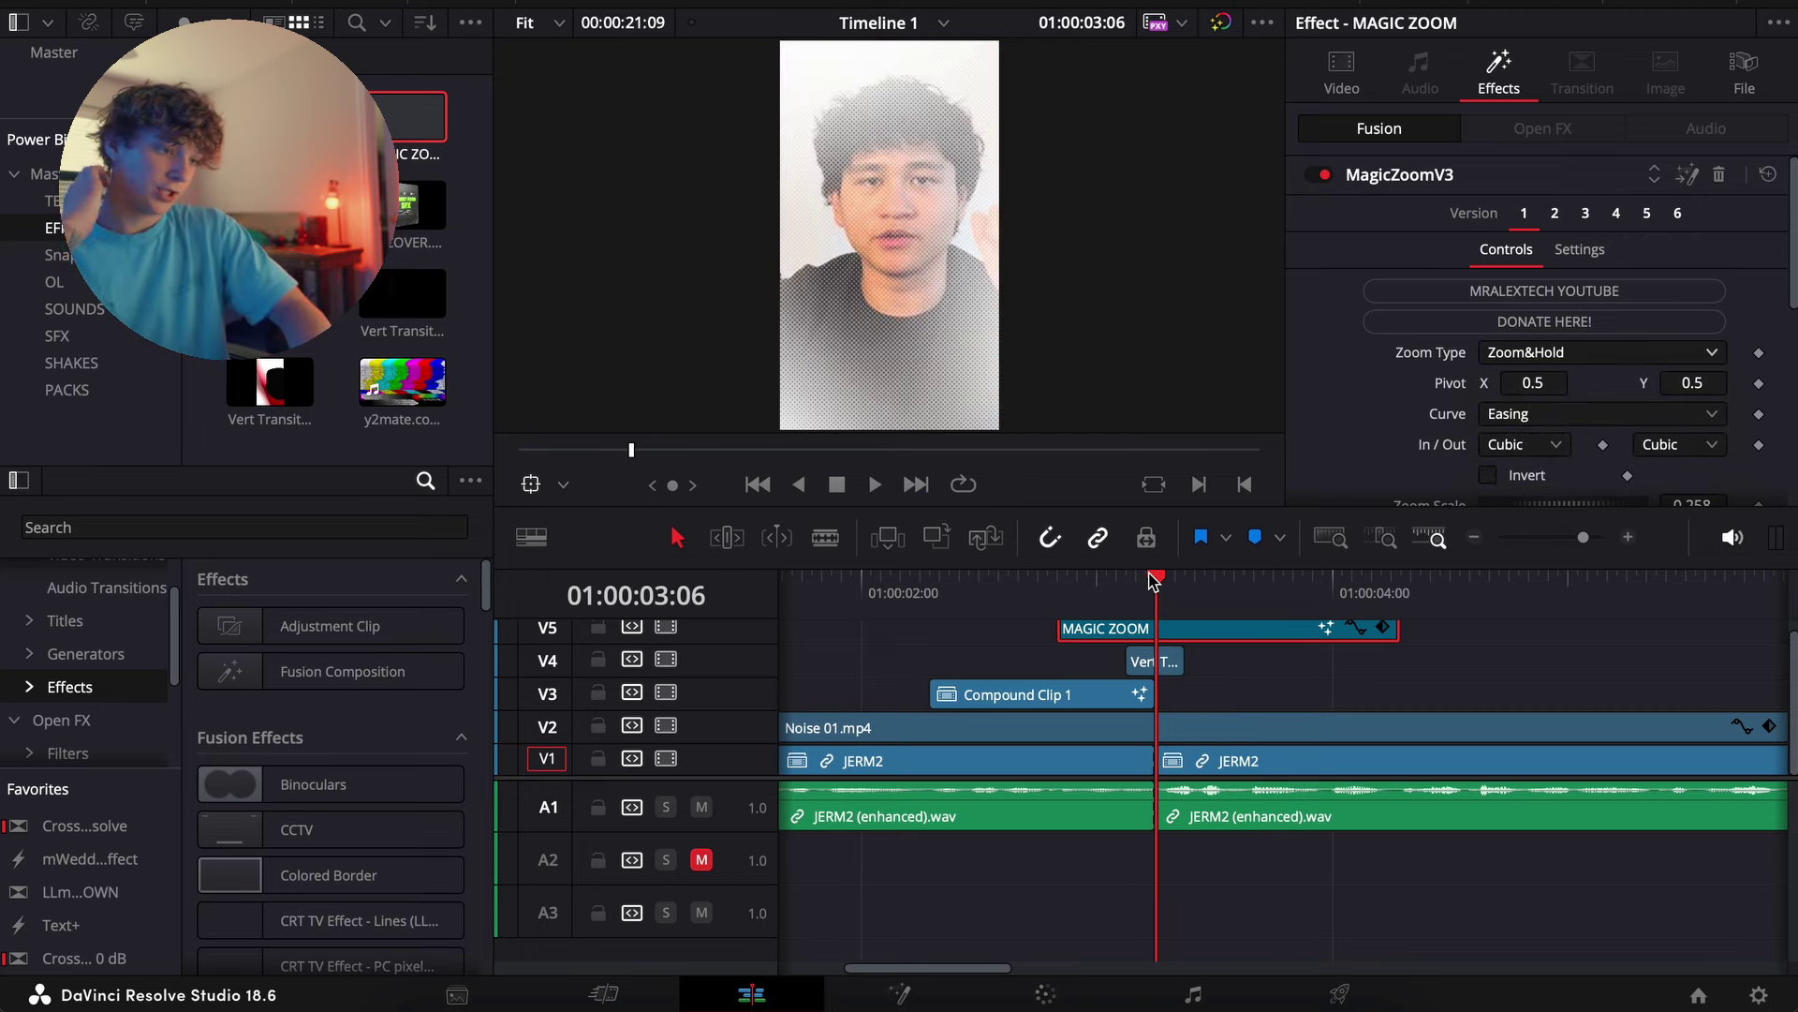
click(60, 342)
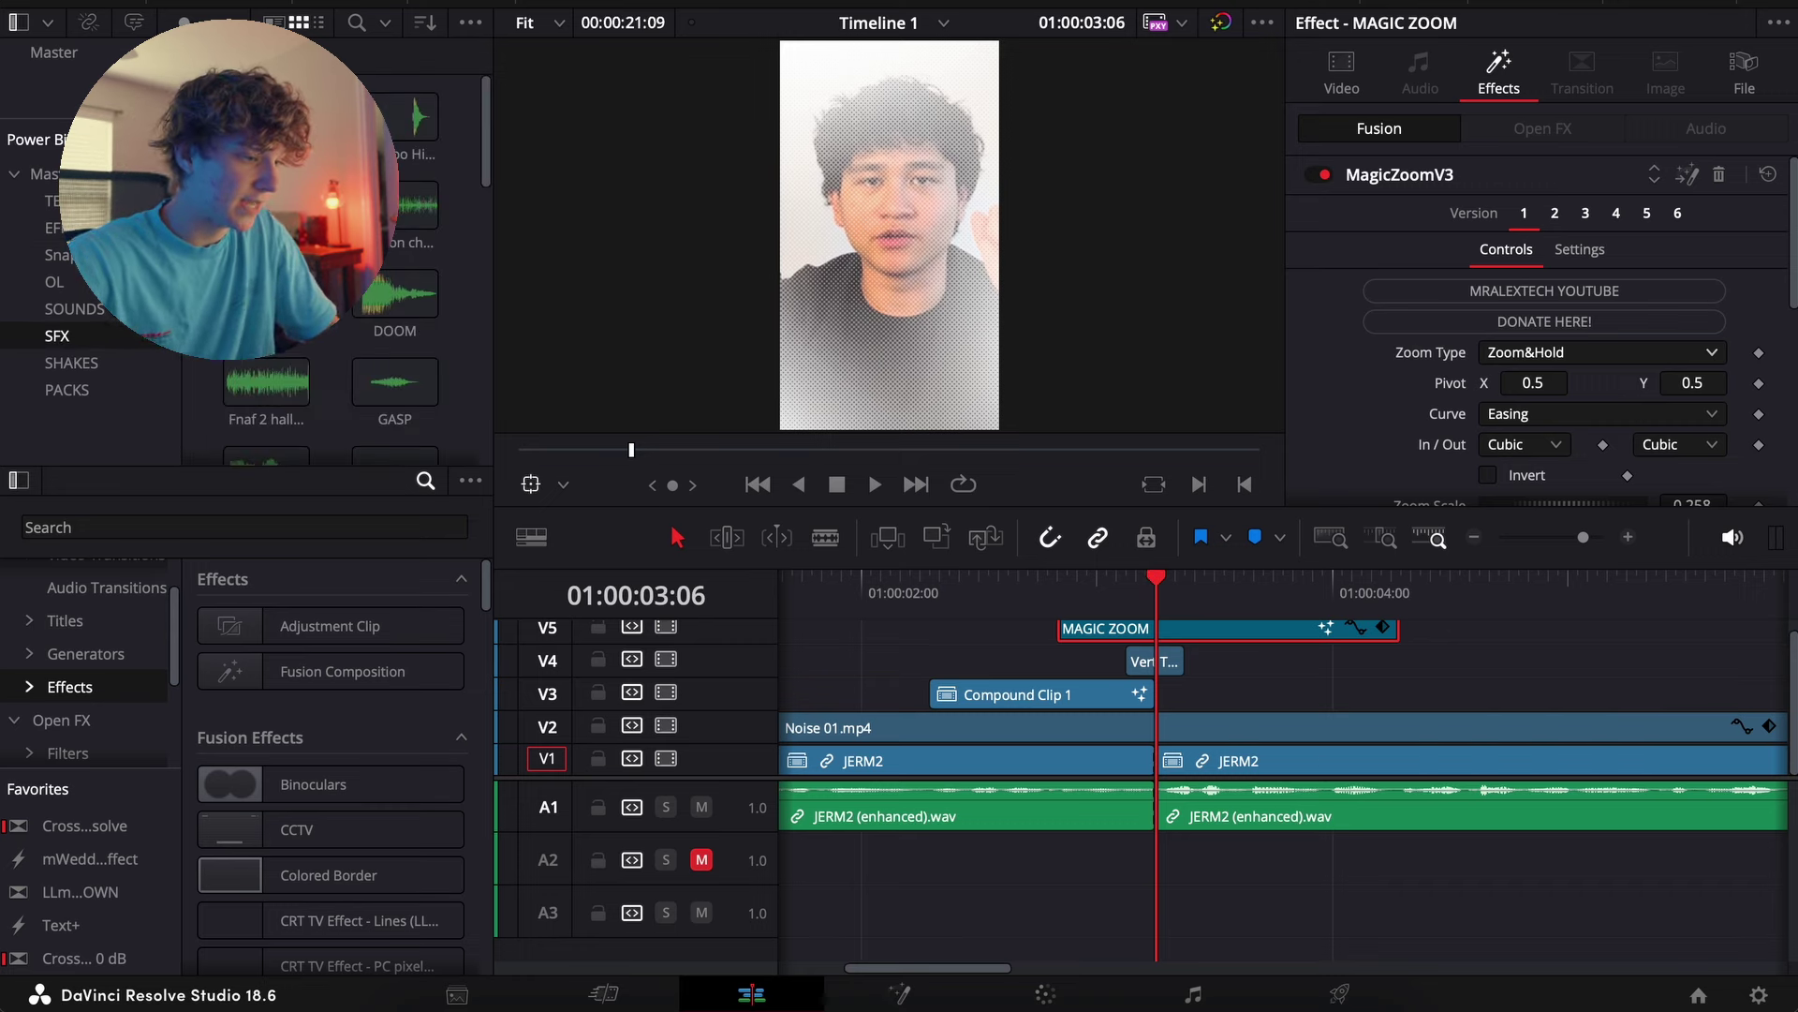
click(336, 337)
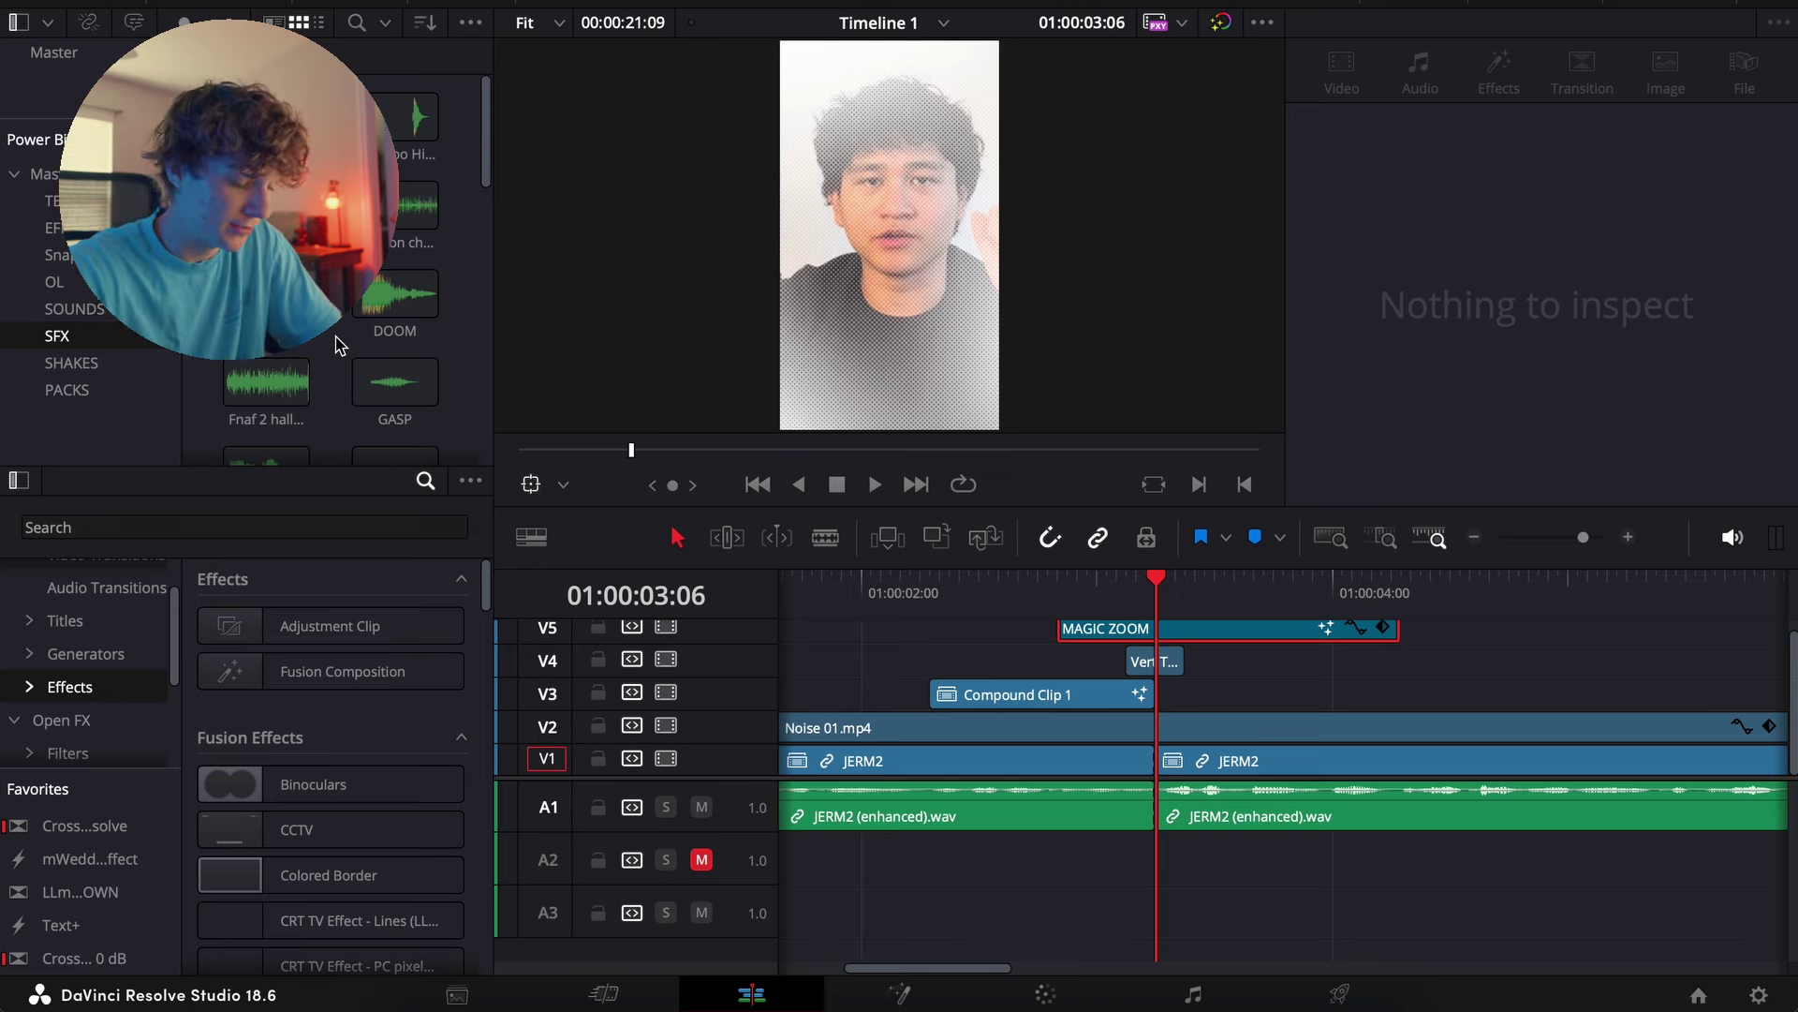
scroll(338, 347, down, 1)
scroll(338, 347, down, 5)
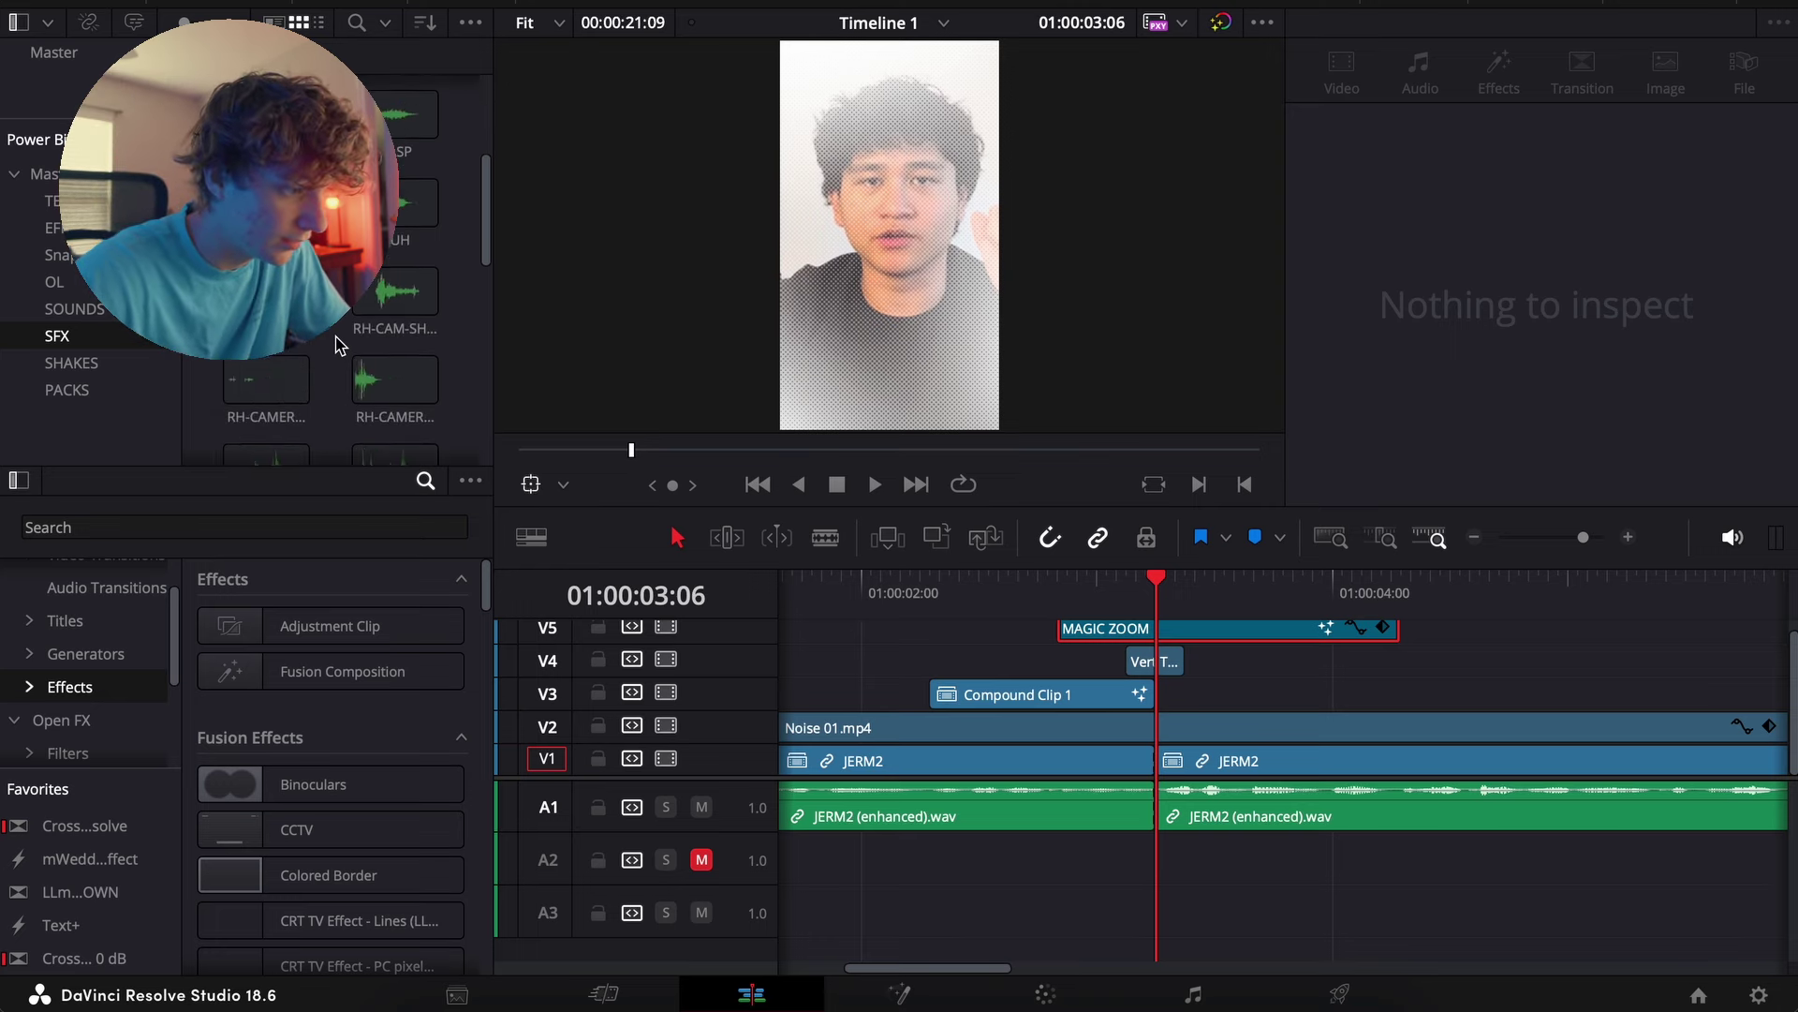
scroll(374, 283, down, 2)
drag(398, 255, 1176, 843)
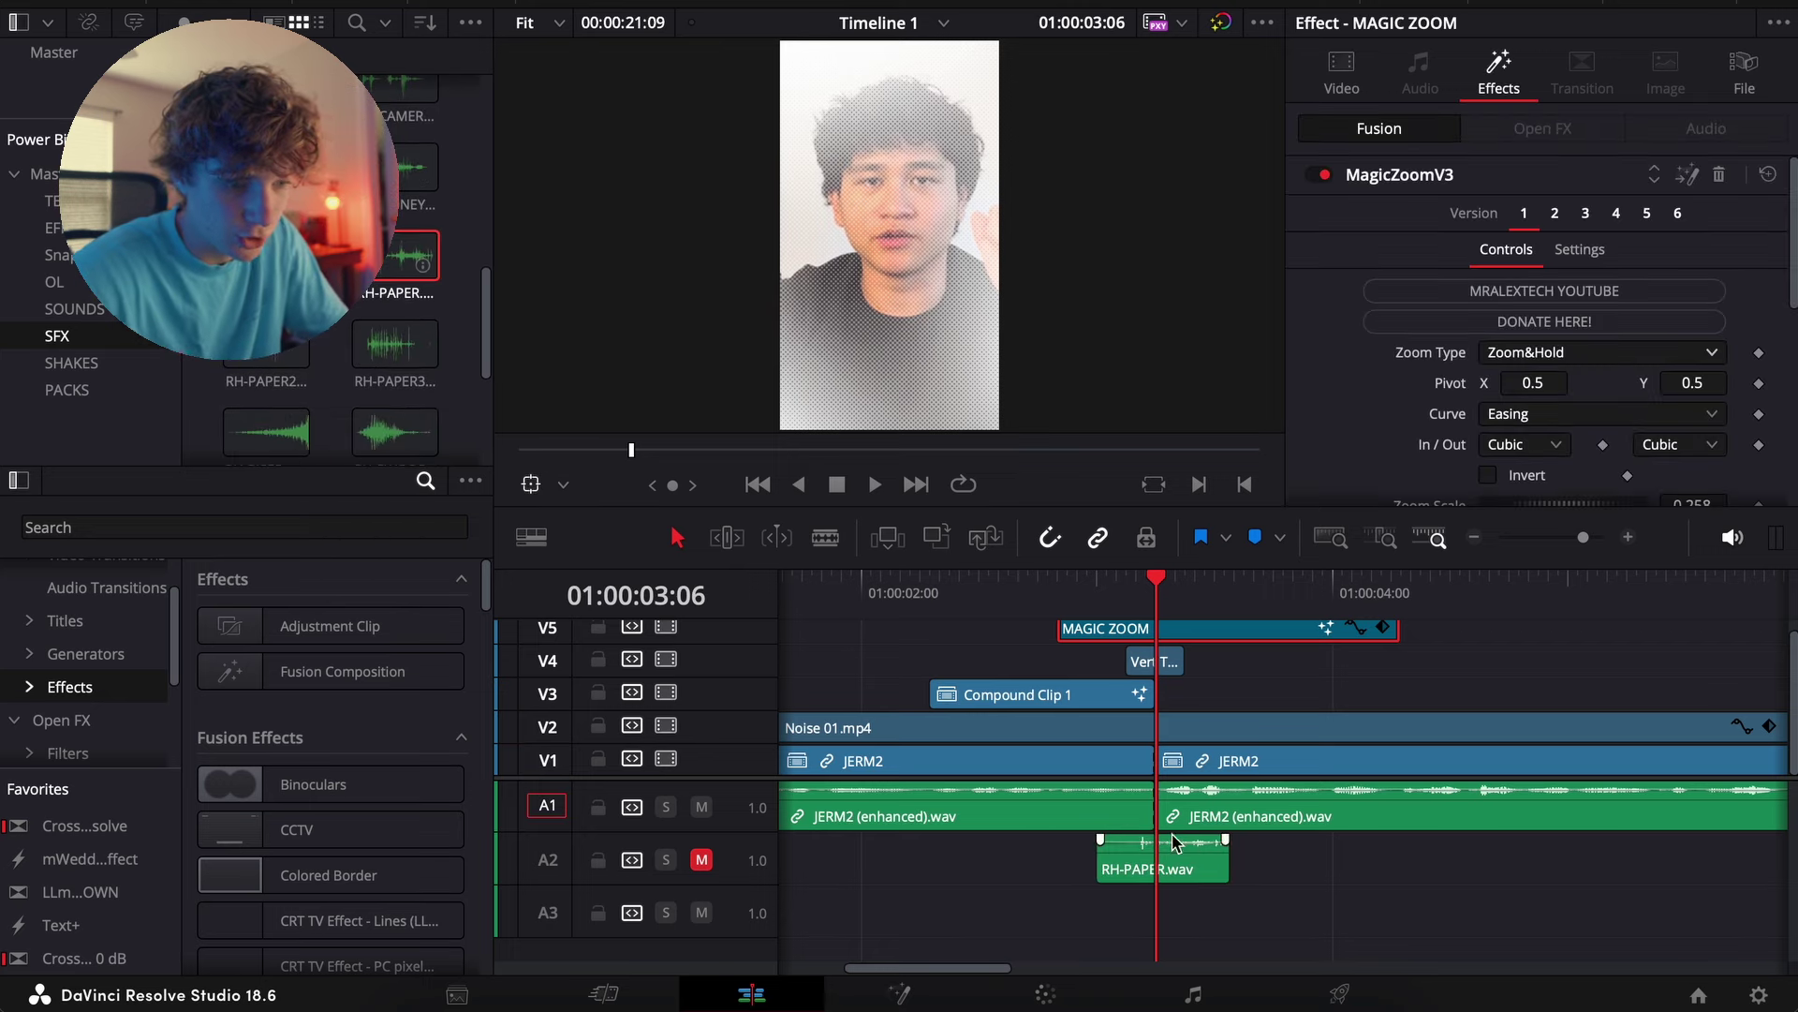
click(1628, 538)
drag(1318, 880, 1246, 883)
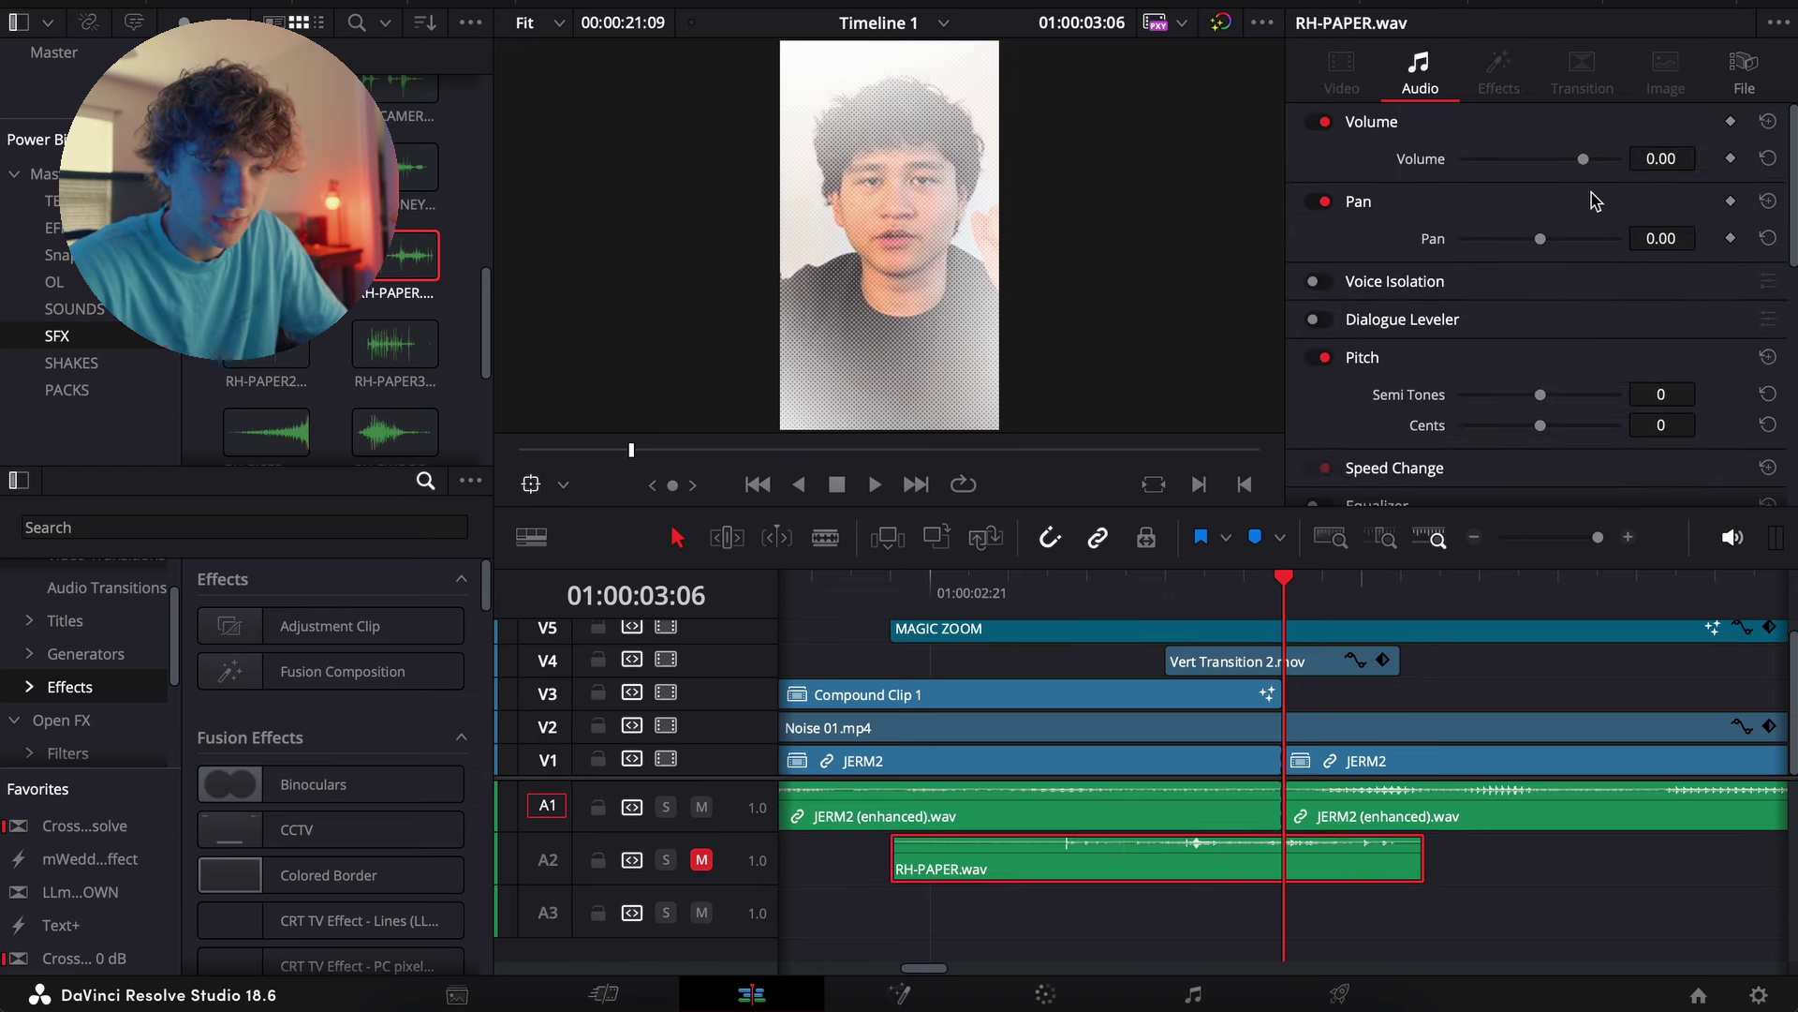
Set the RH-PAPER.wav volume to -15.20 and add a fade-in and a fade-out to the clip
mouse_move(1672, 161)
mouse_down()
mouse_move(1649, 161)
mouse_move(1672, 164)
mouse_up()
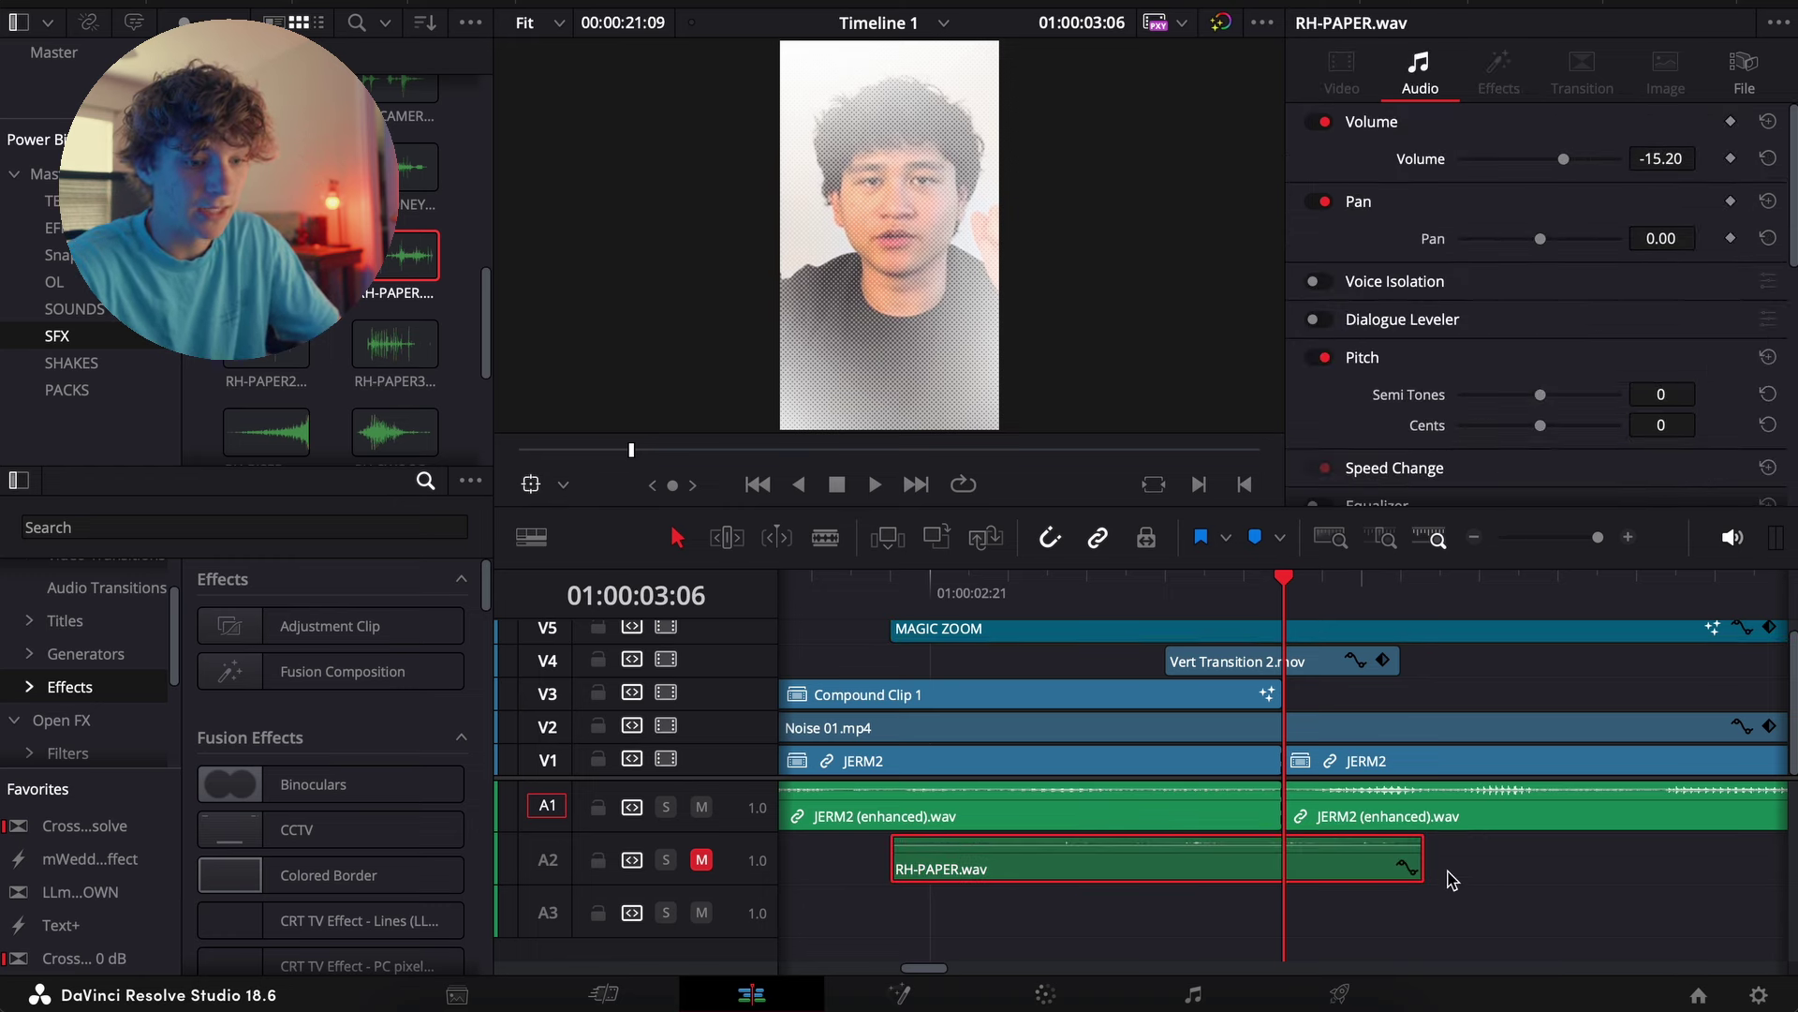
drag(1420, 840, 1348, 848)
drag(1396, 867, 1421, 867)
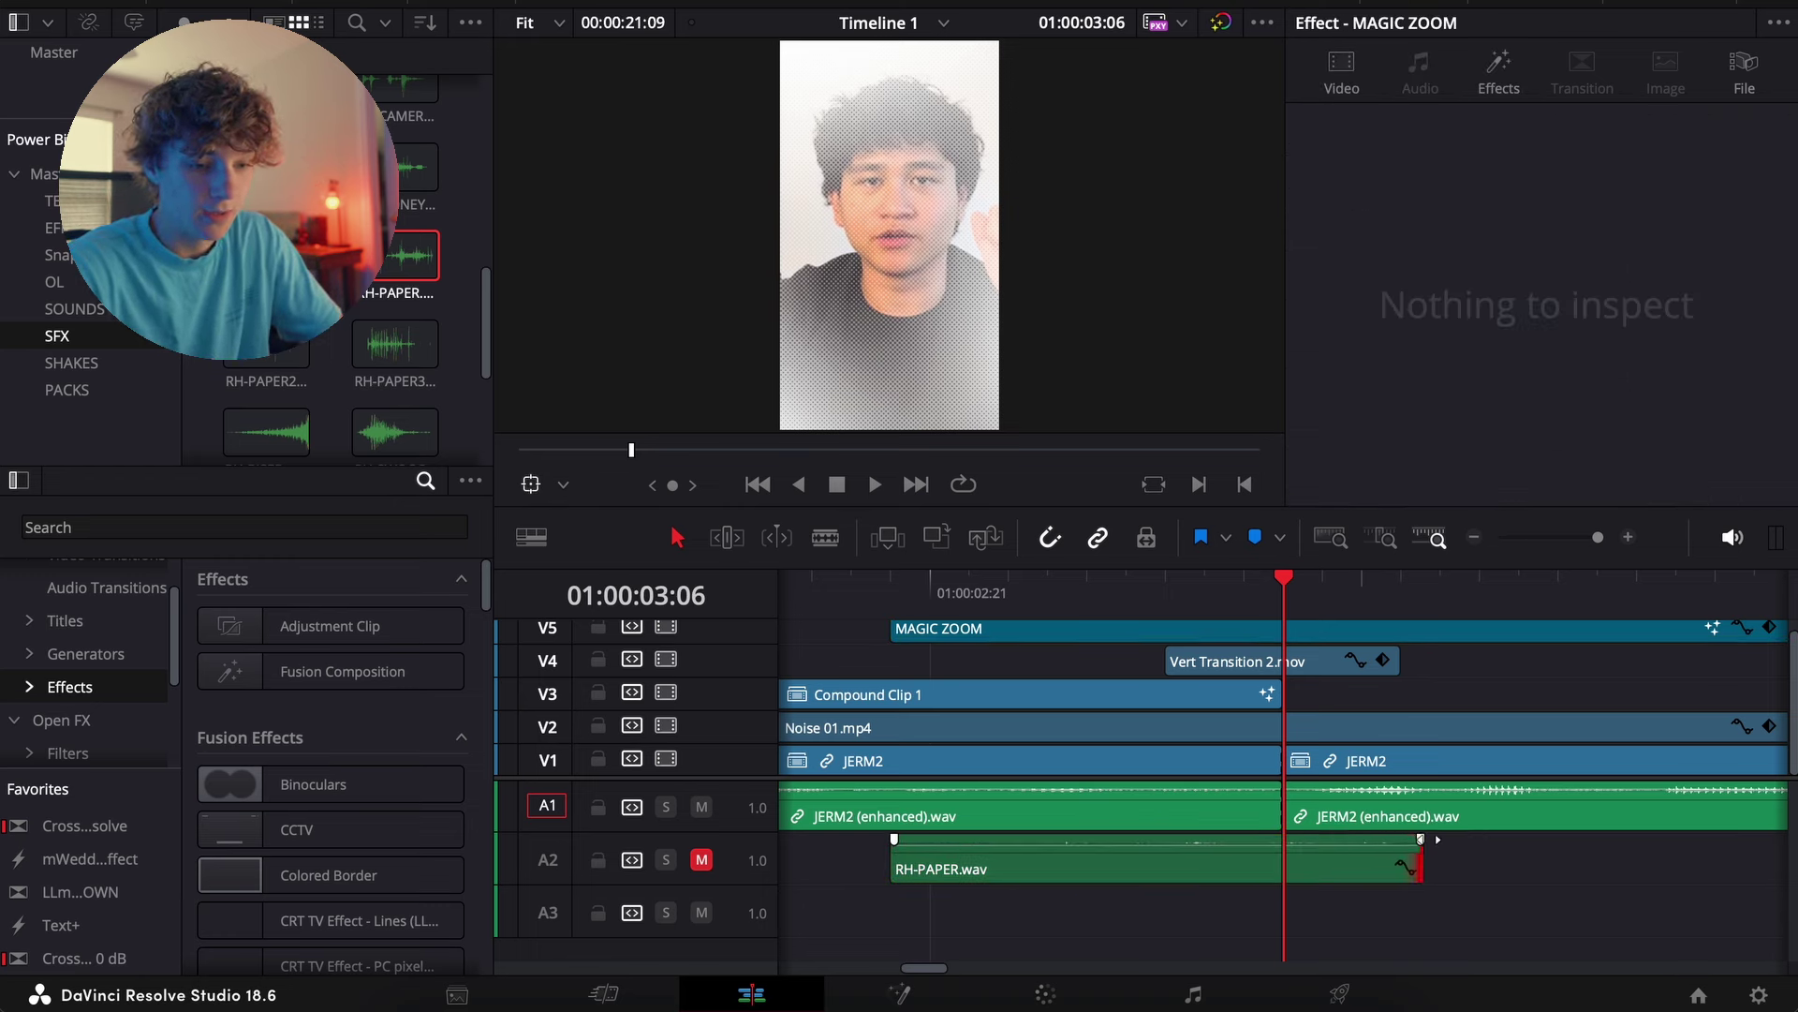
drag(893, 840, 1099, 840)
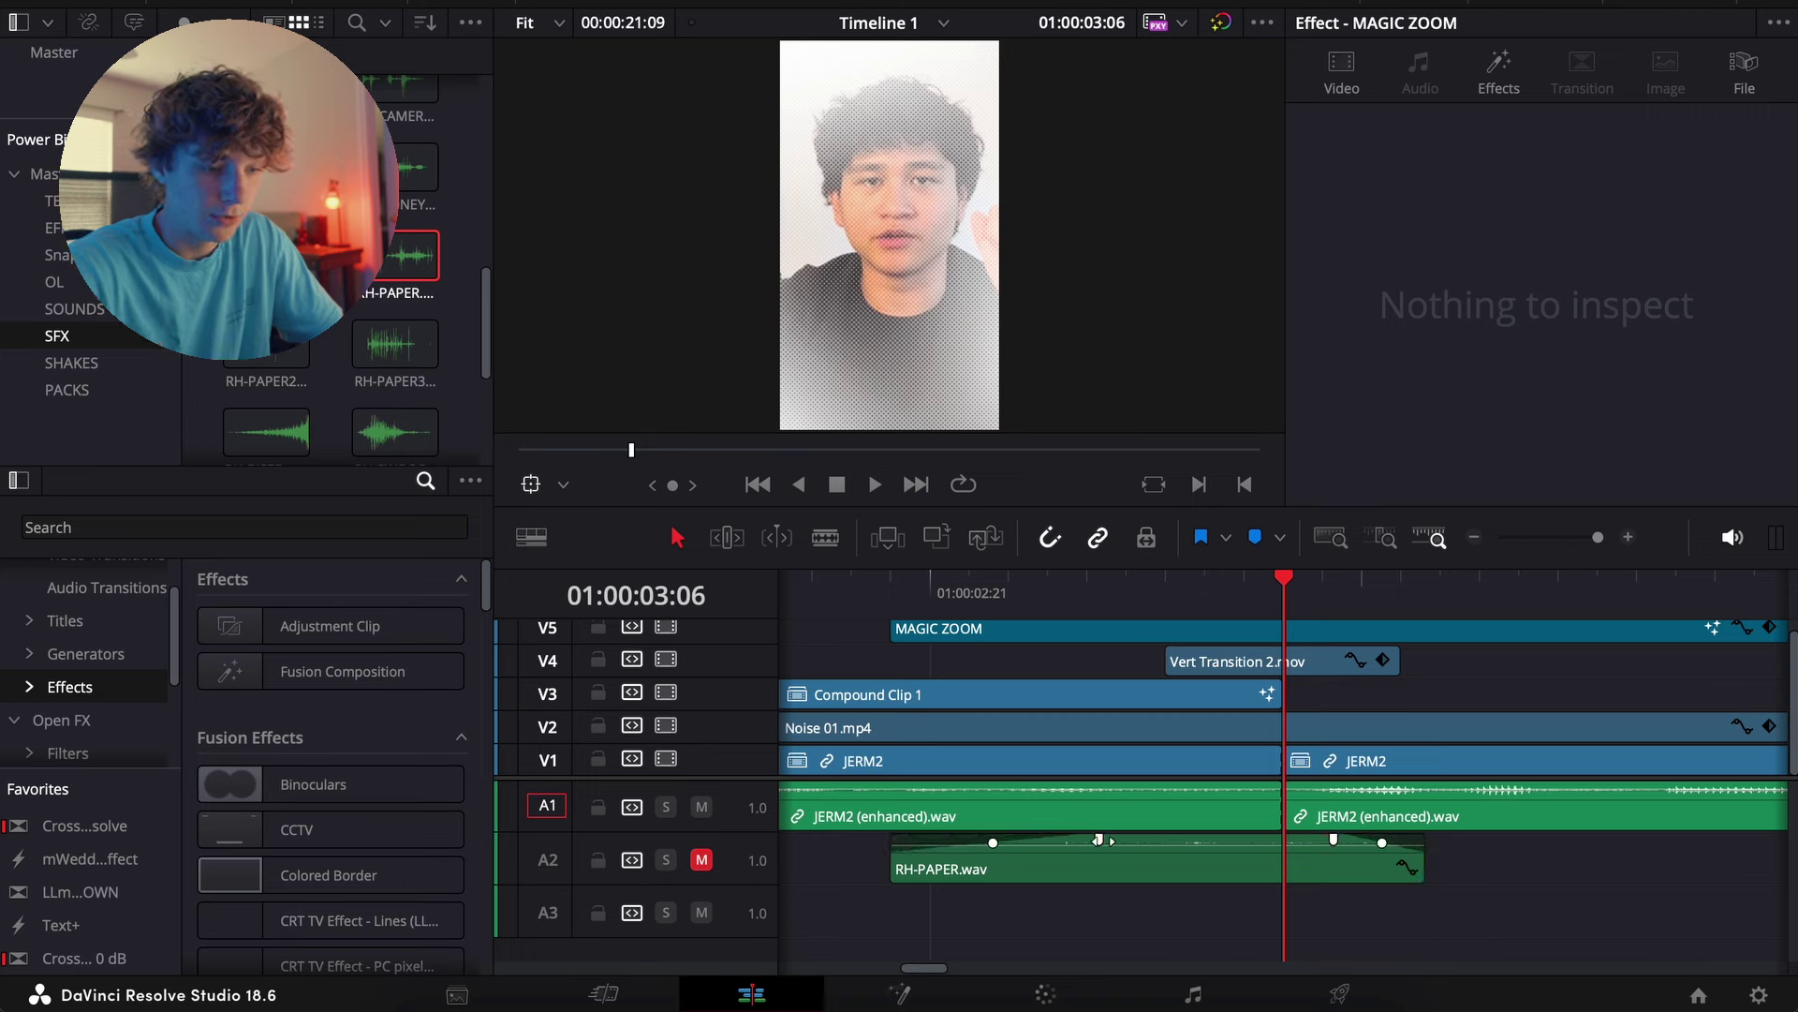
Disable the MAGIC ZOOM clip and play through the transition
click(1145, 626)
click(1009, 592)
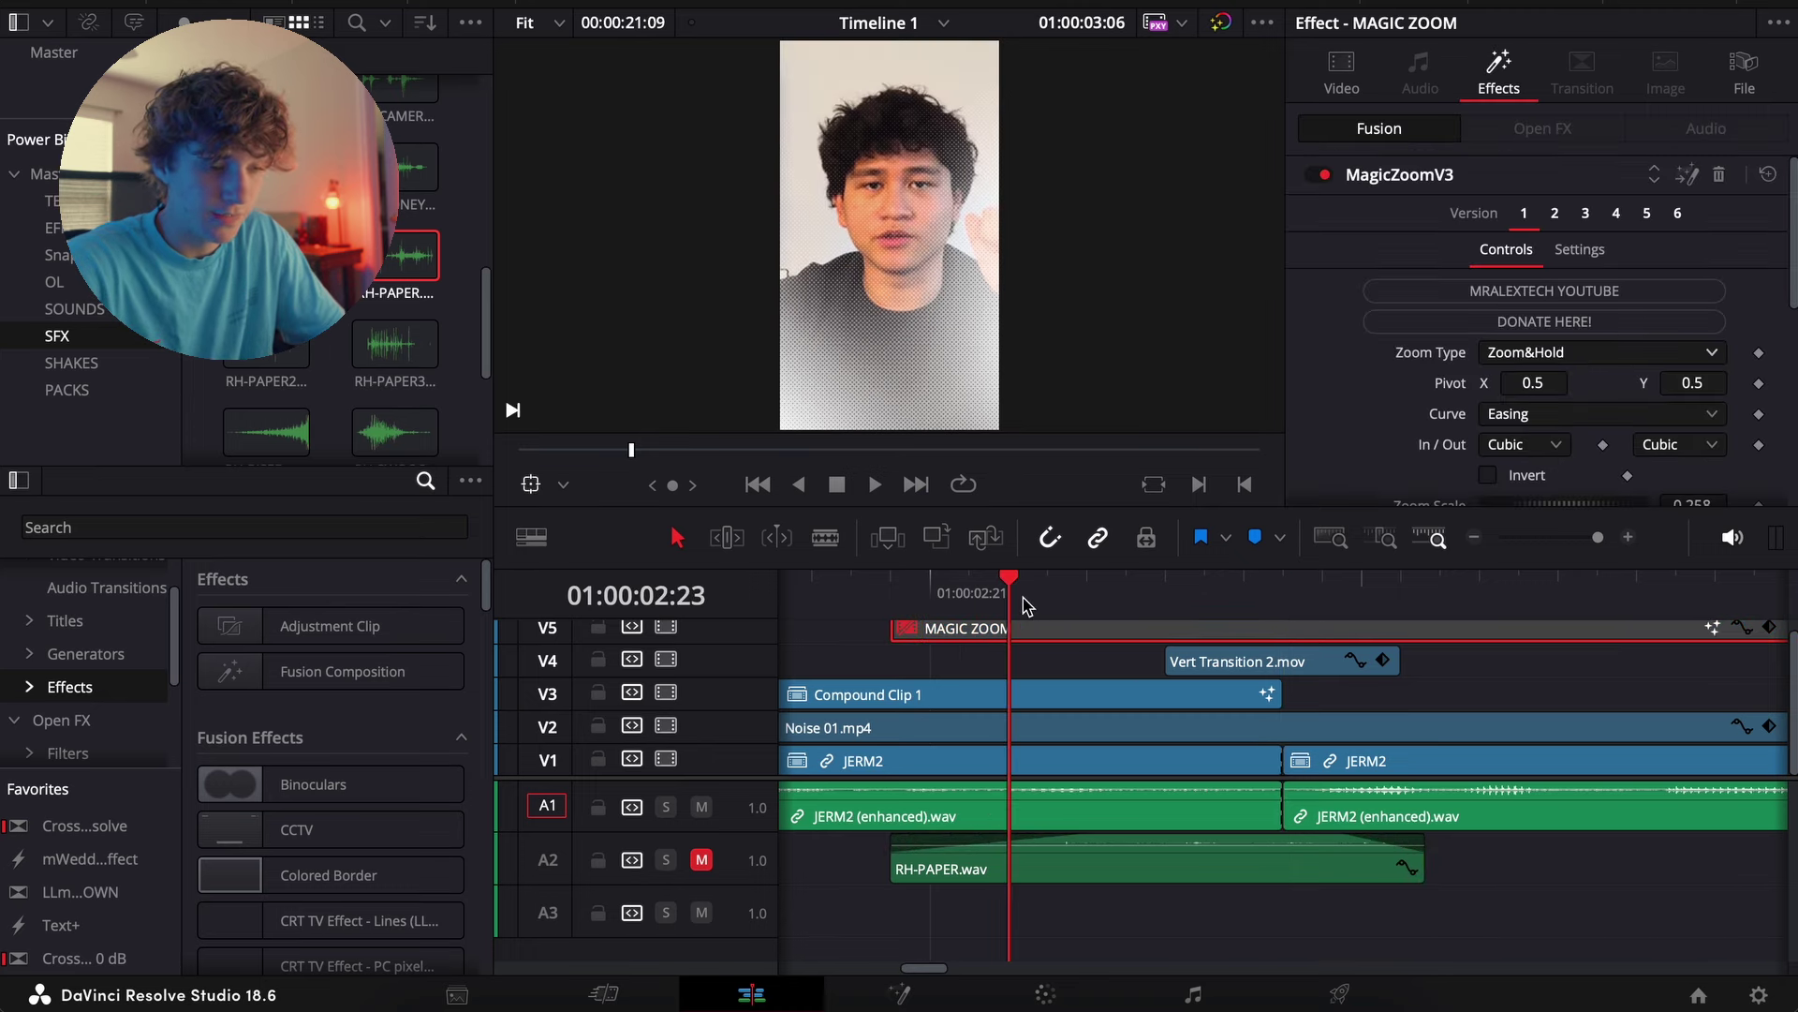
key(space)
key(space)
Unmute audio track A2, replay the cut and set the RH-PAPER.wav volume to -23.60
click(1287, 871)
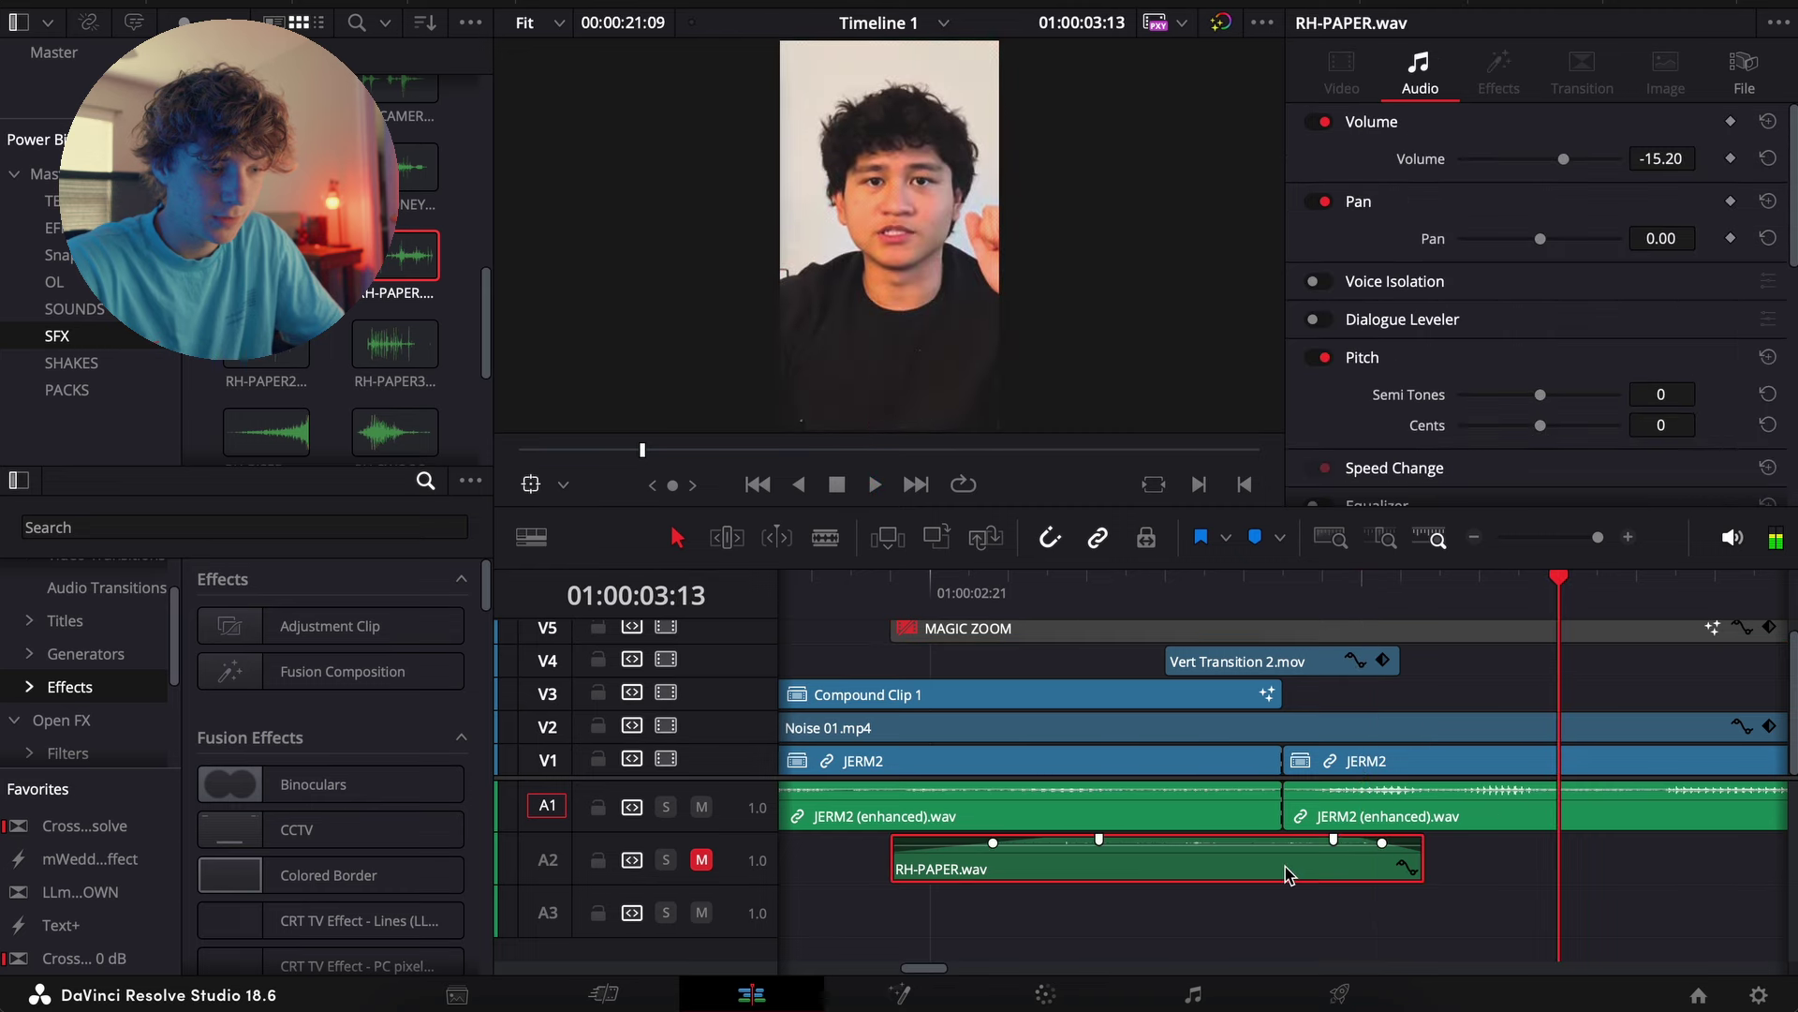
click(700, 859)
click(1166, 584)
key(space)
click(1047, 583)
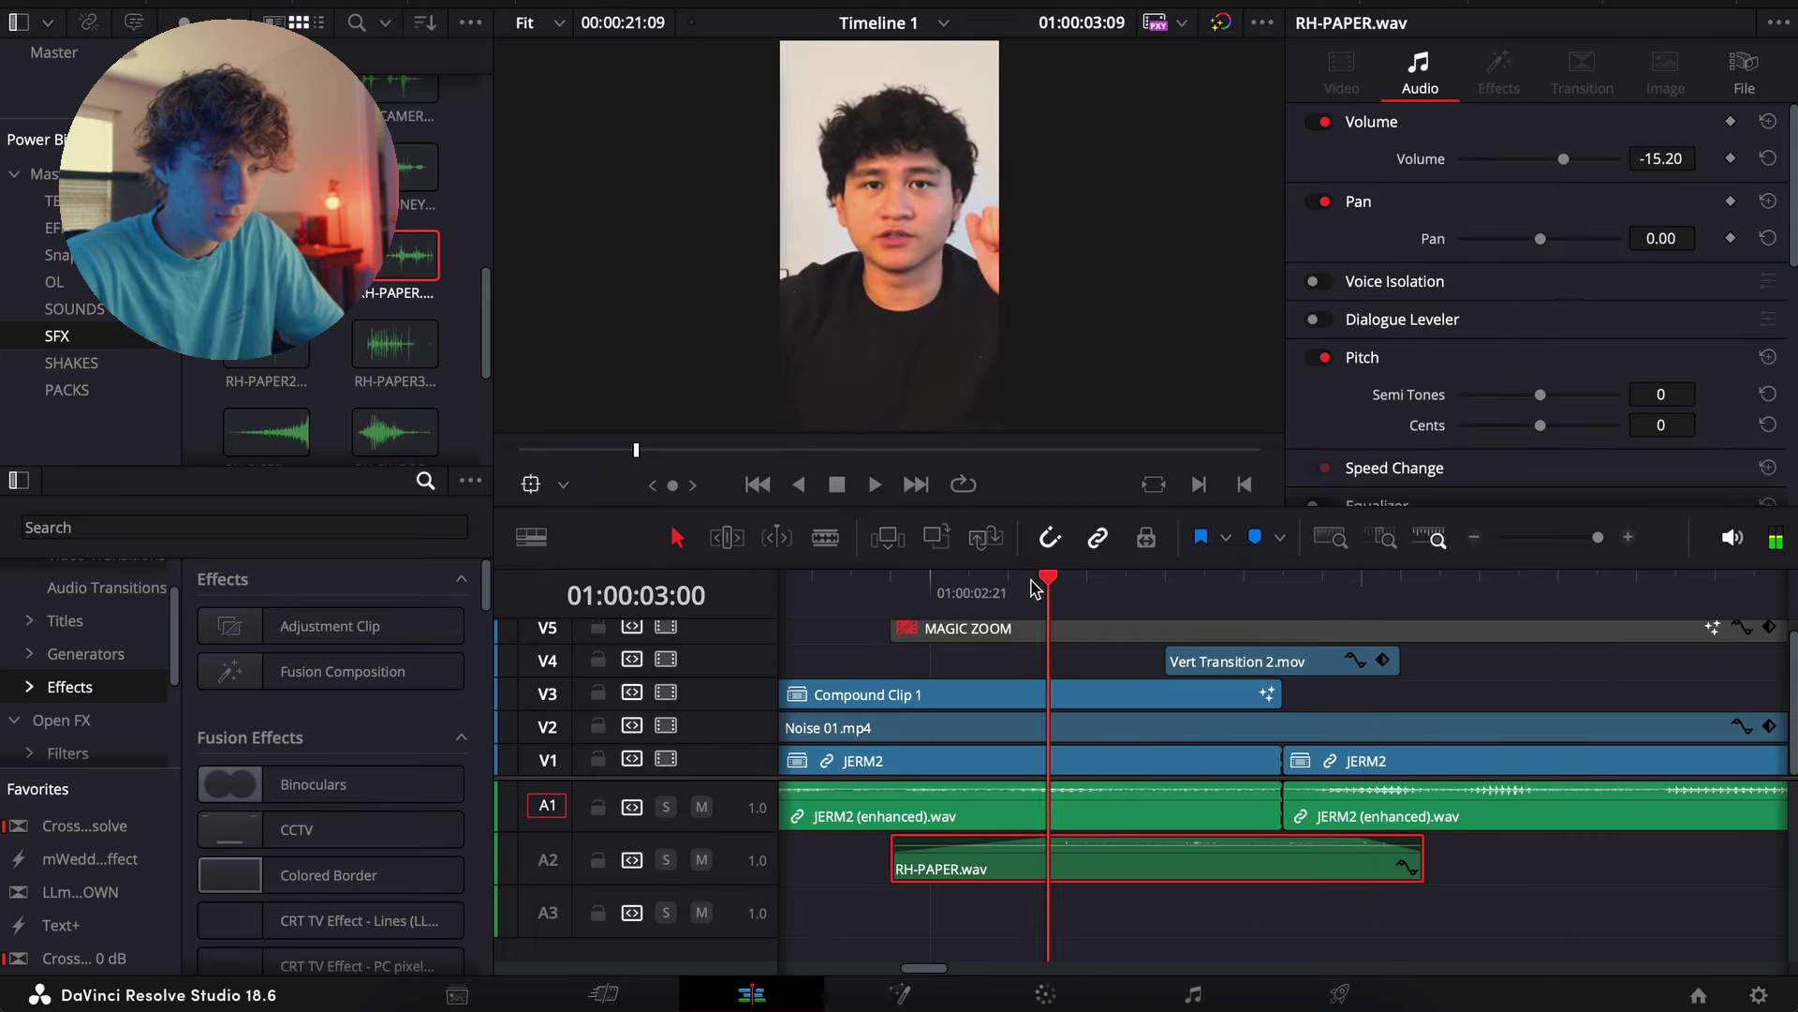
drag(1670, 164, 1630, 163)
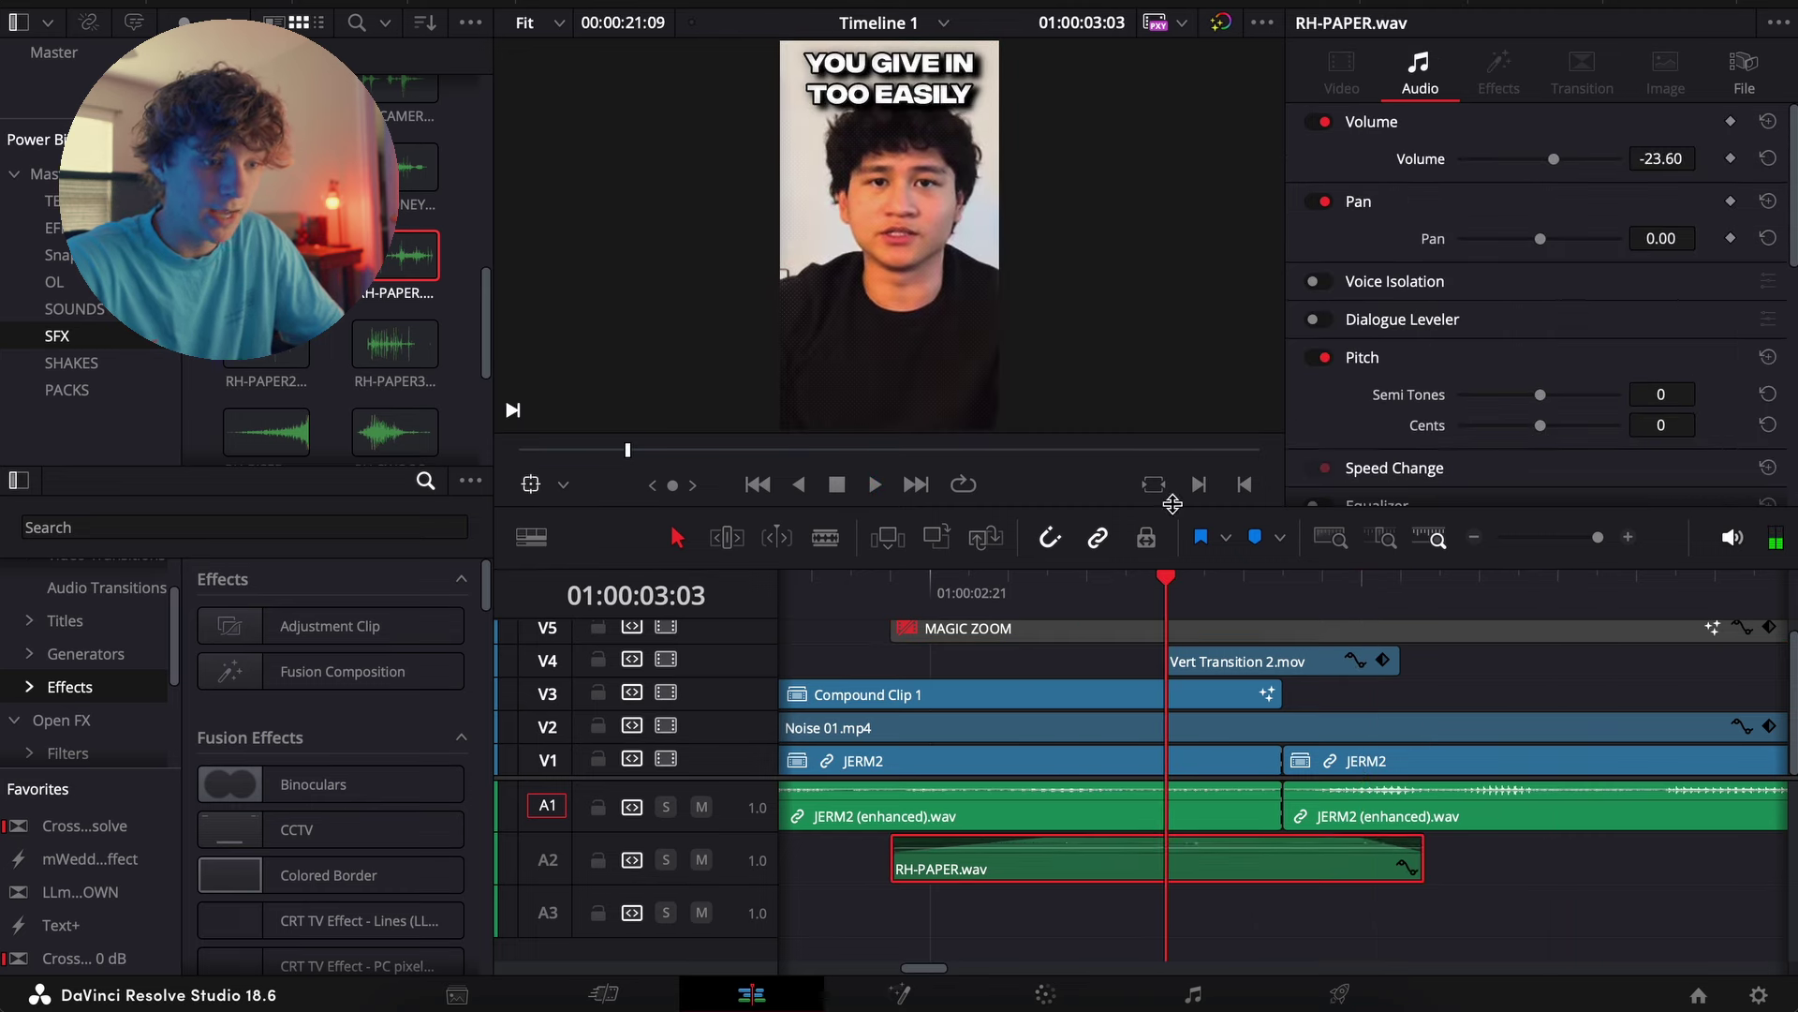
Compare playback of the cut with the MAGIC ZOOM clip enabled and disabled, leaving it enabled
click(1059, 637)
click(1026, 592)
key(space)
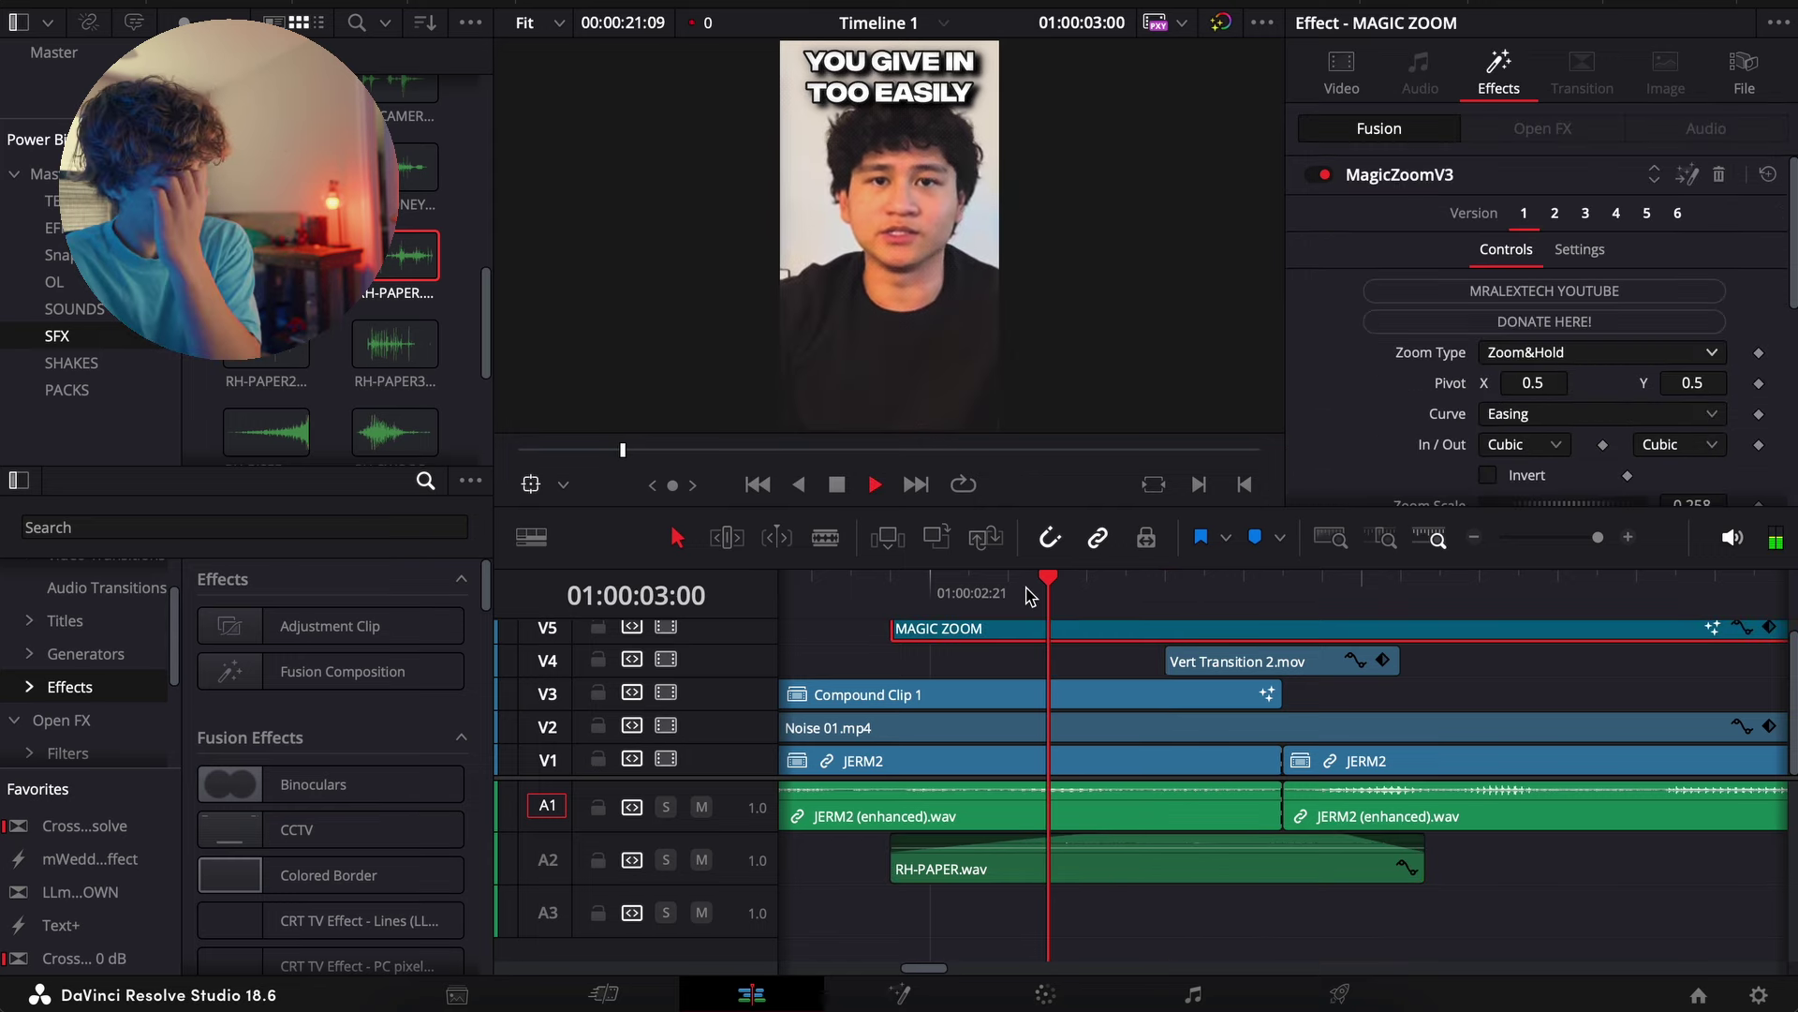
key(space)
key(space)
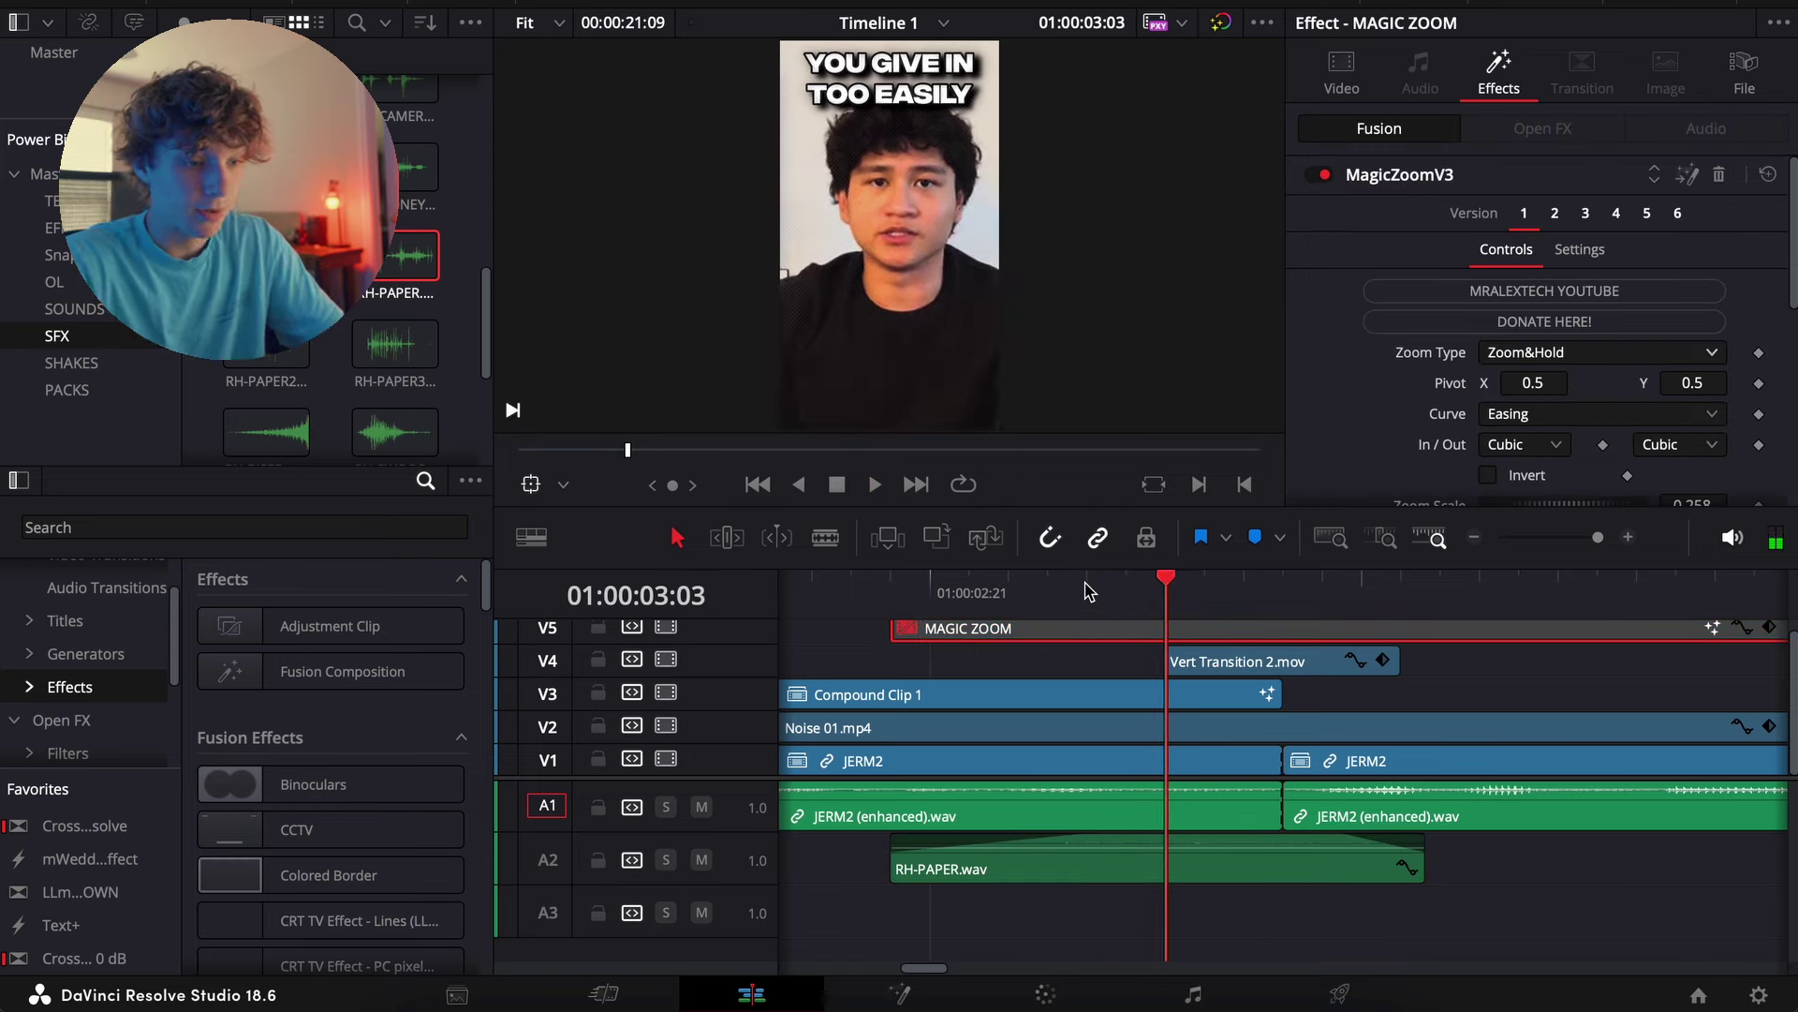
click(1093, 589)
key(space)
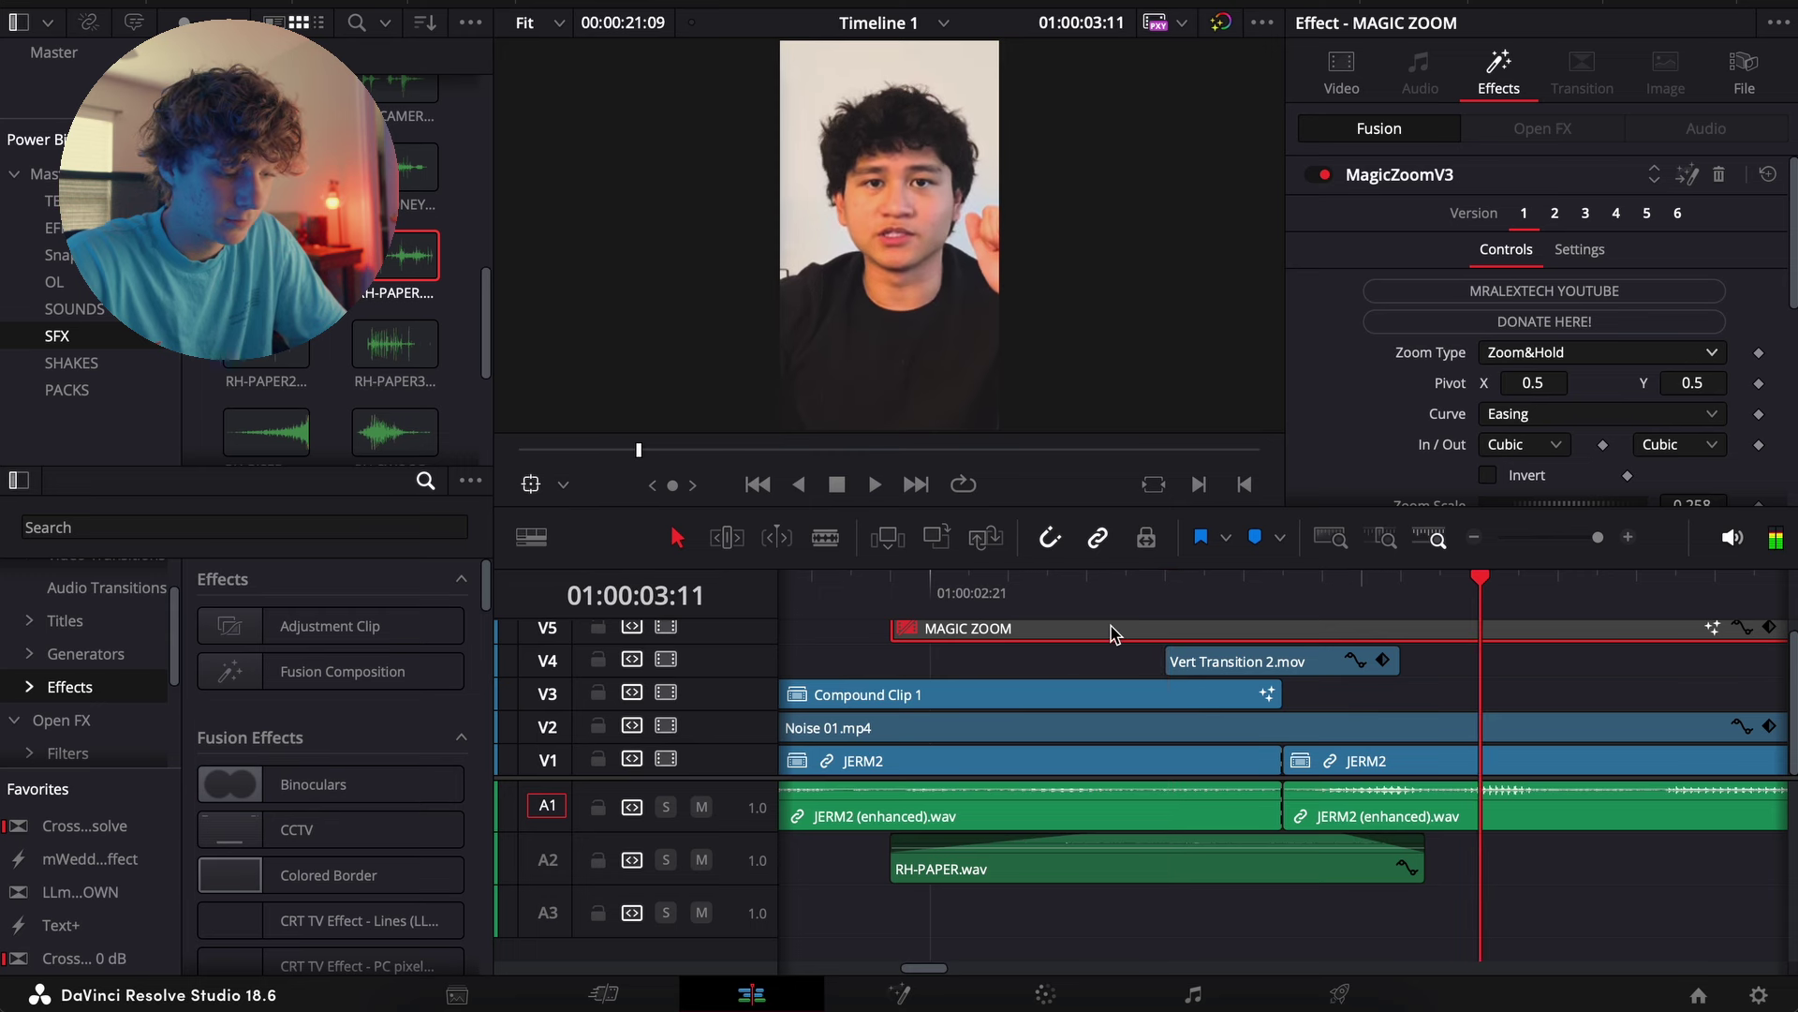
key(d)
Play past the end of the MAGIC ZOOM clip and place Noise 01.mp4 on V3 starting at 01:00:04:07
click(1475, 537)
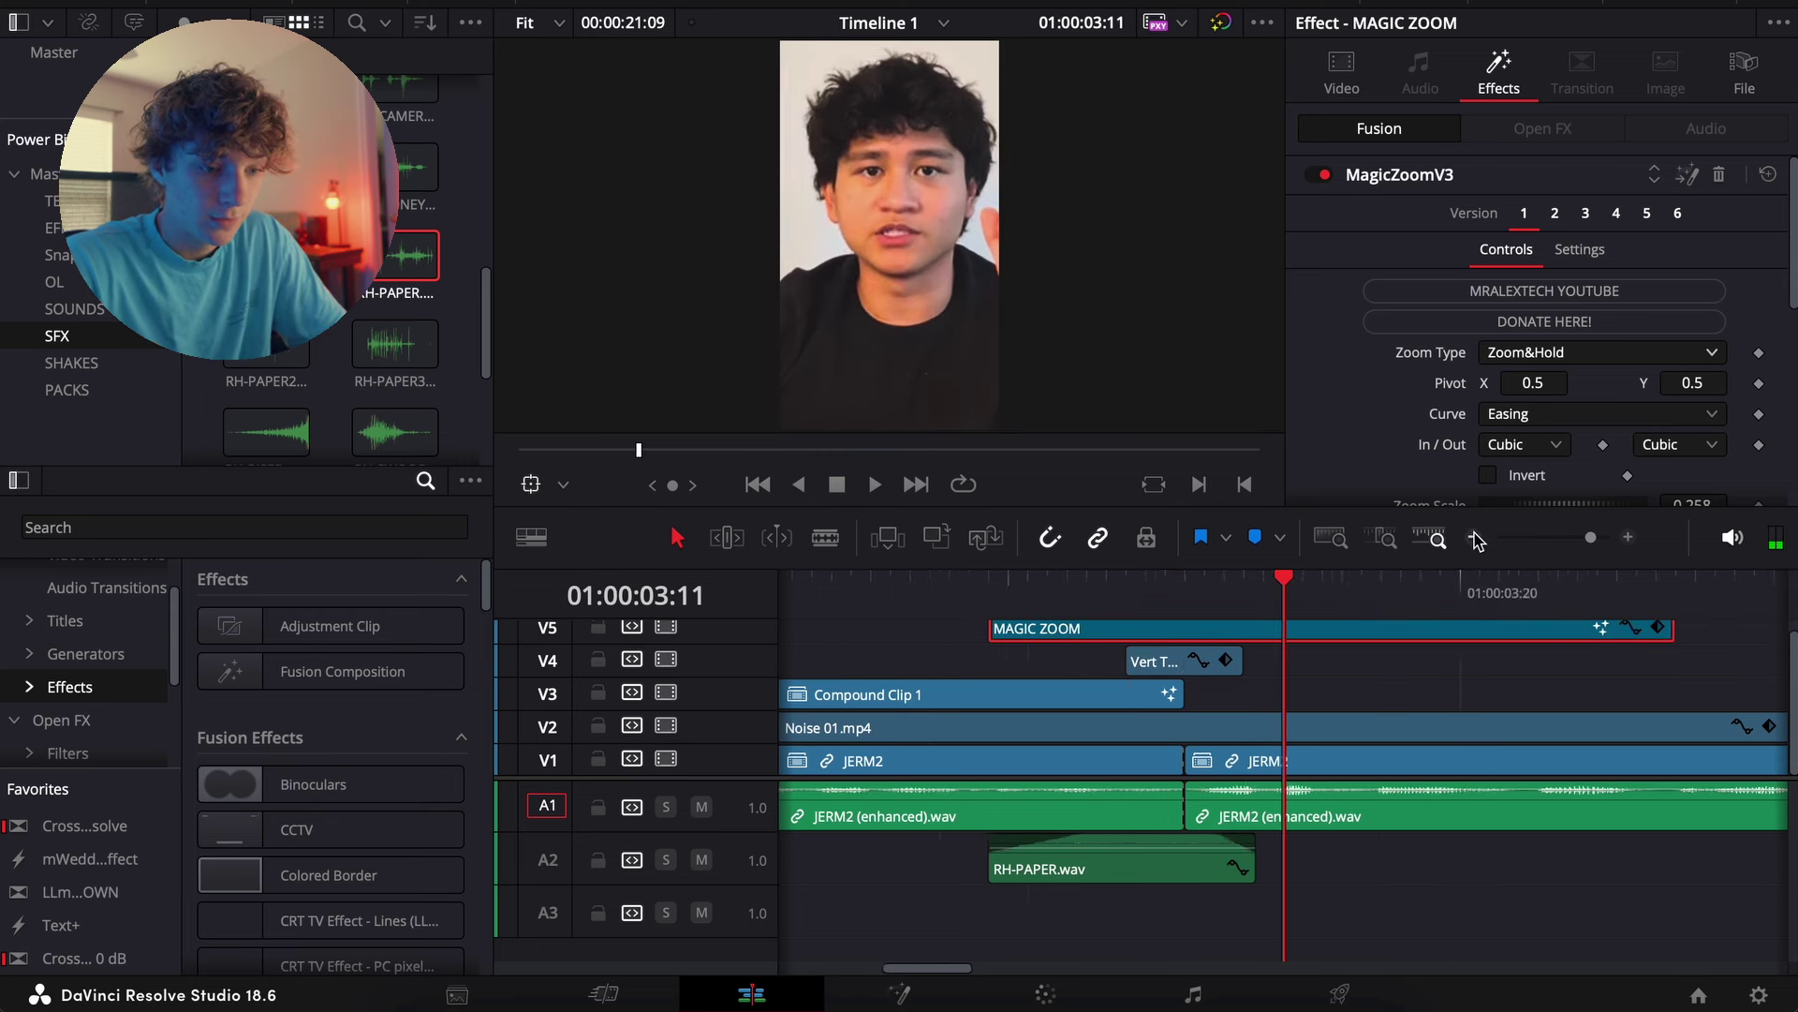
click(1475, 537)
click(1377, 665)
click(1469, 586)
key(space)
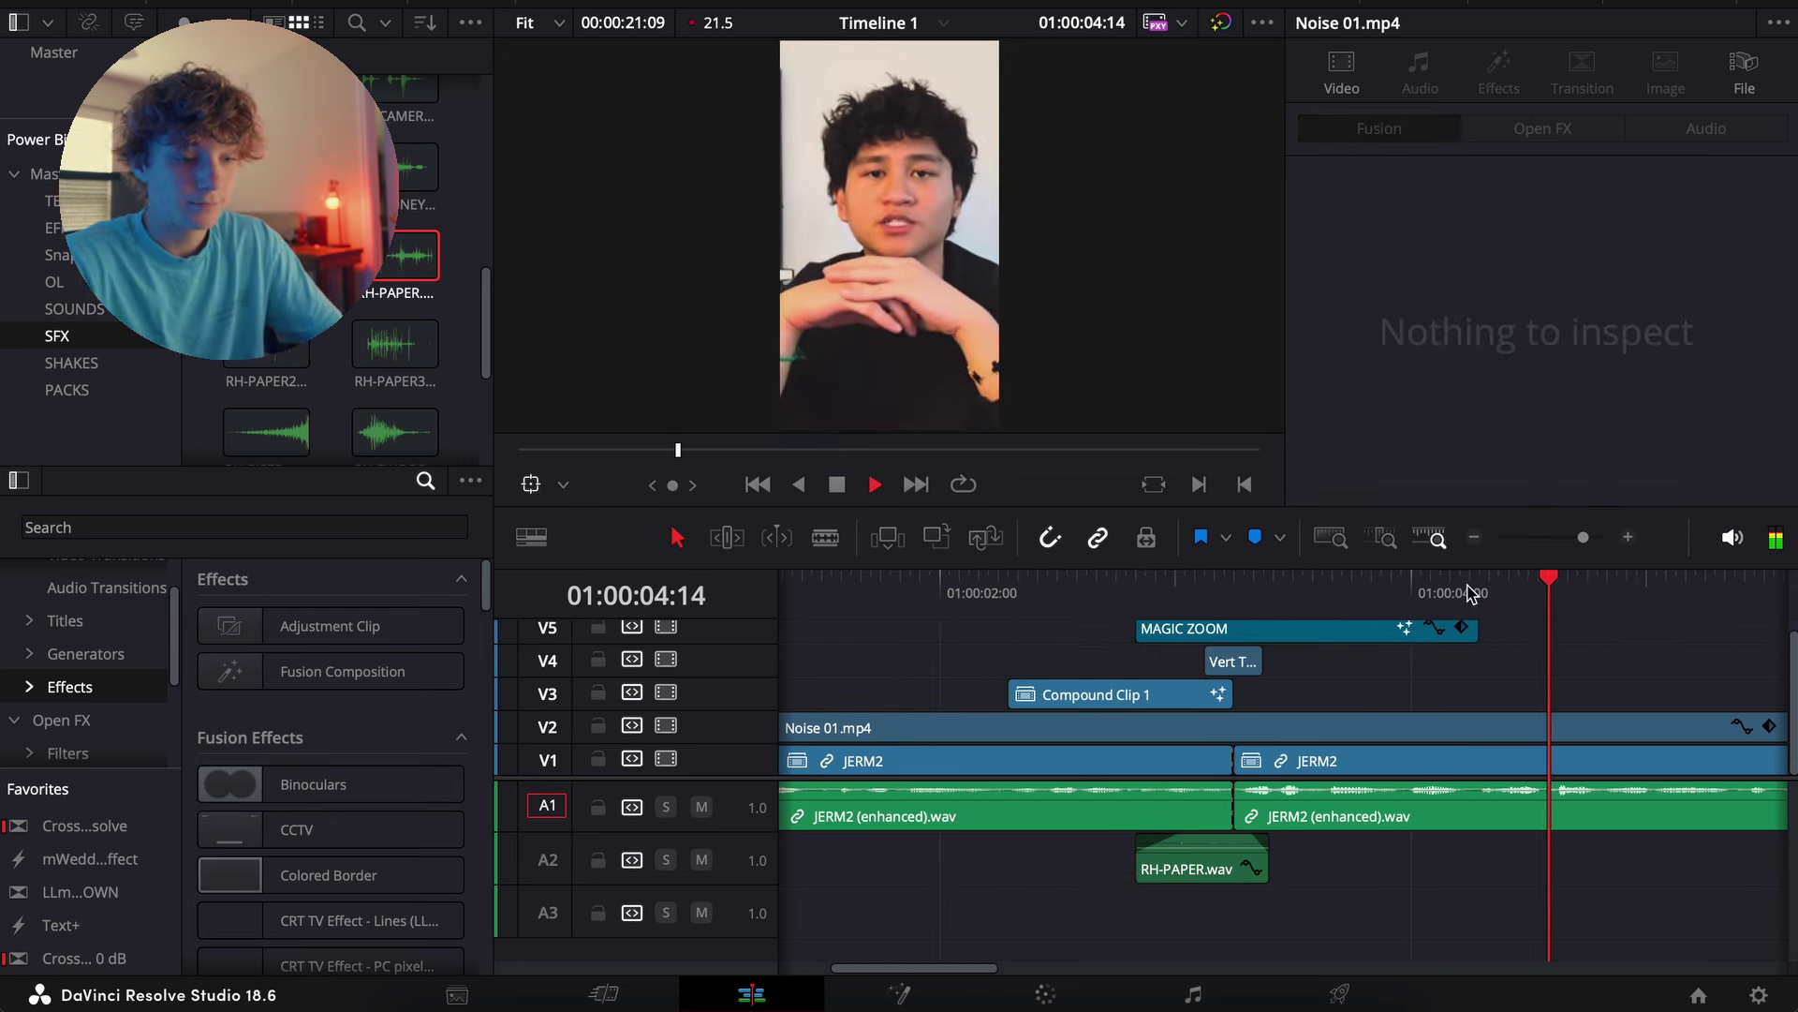
key(space)
click(1466, 588)
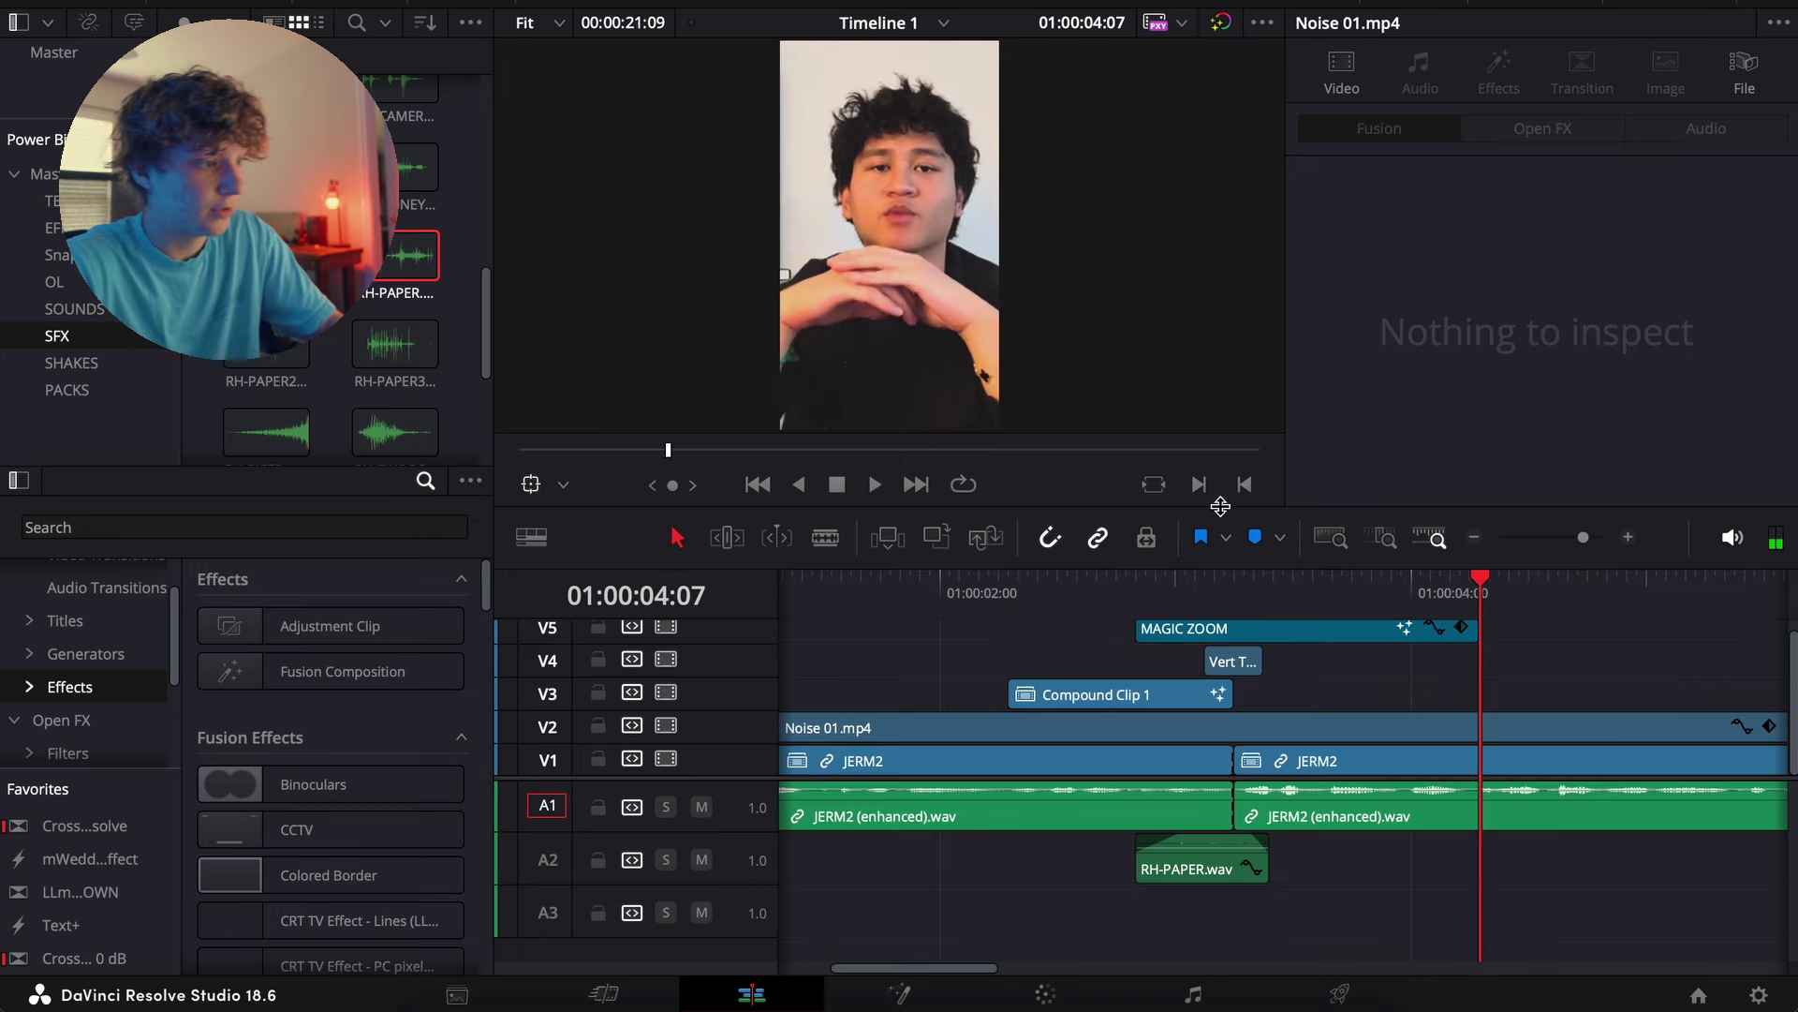
click(57, 227)
drag(270, 205, 1498, 700)
scroll(1534, 705, right, 1)
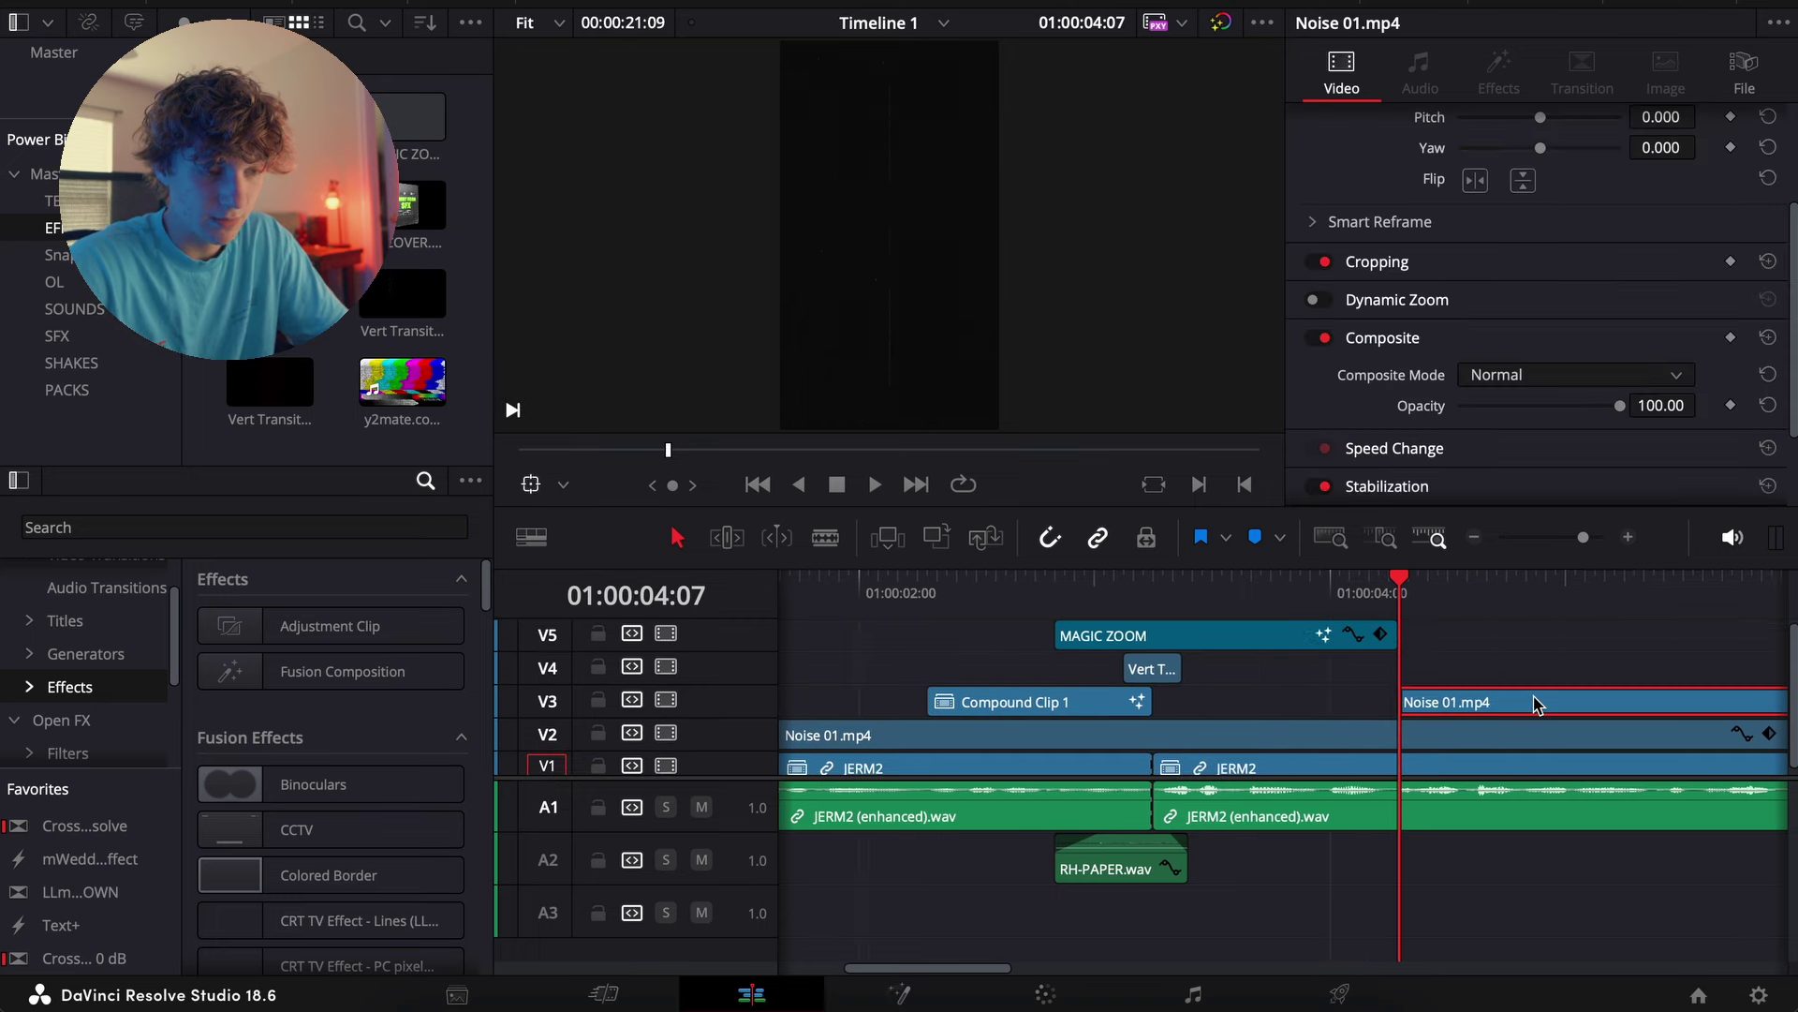
scroll(1536, 705, right, 3)
Play through the narration under the V3 Noise 01.mp4 clip and trim its end to just before 01:00:07:00
click(1475, 538)
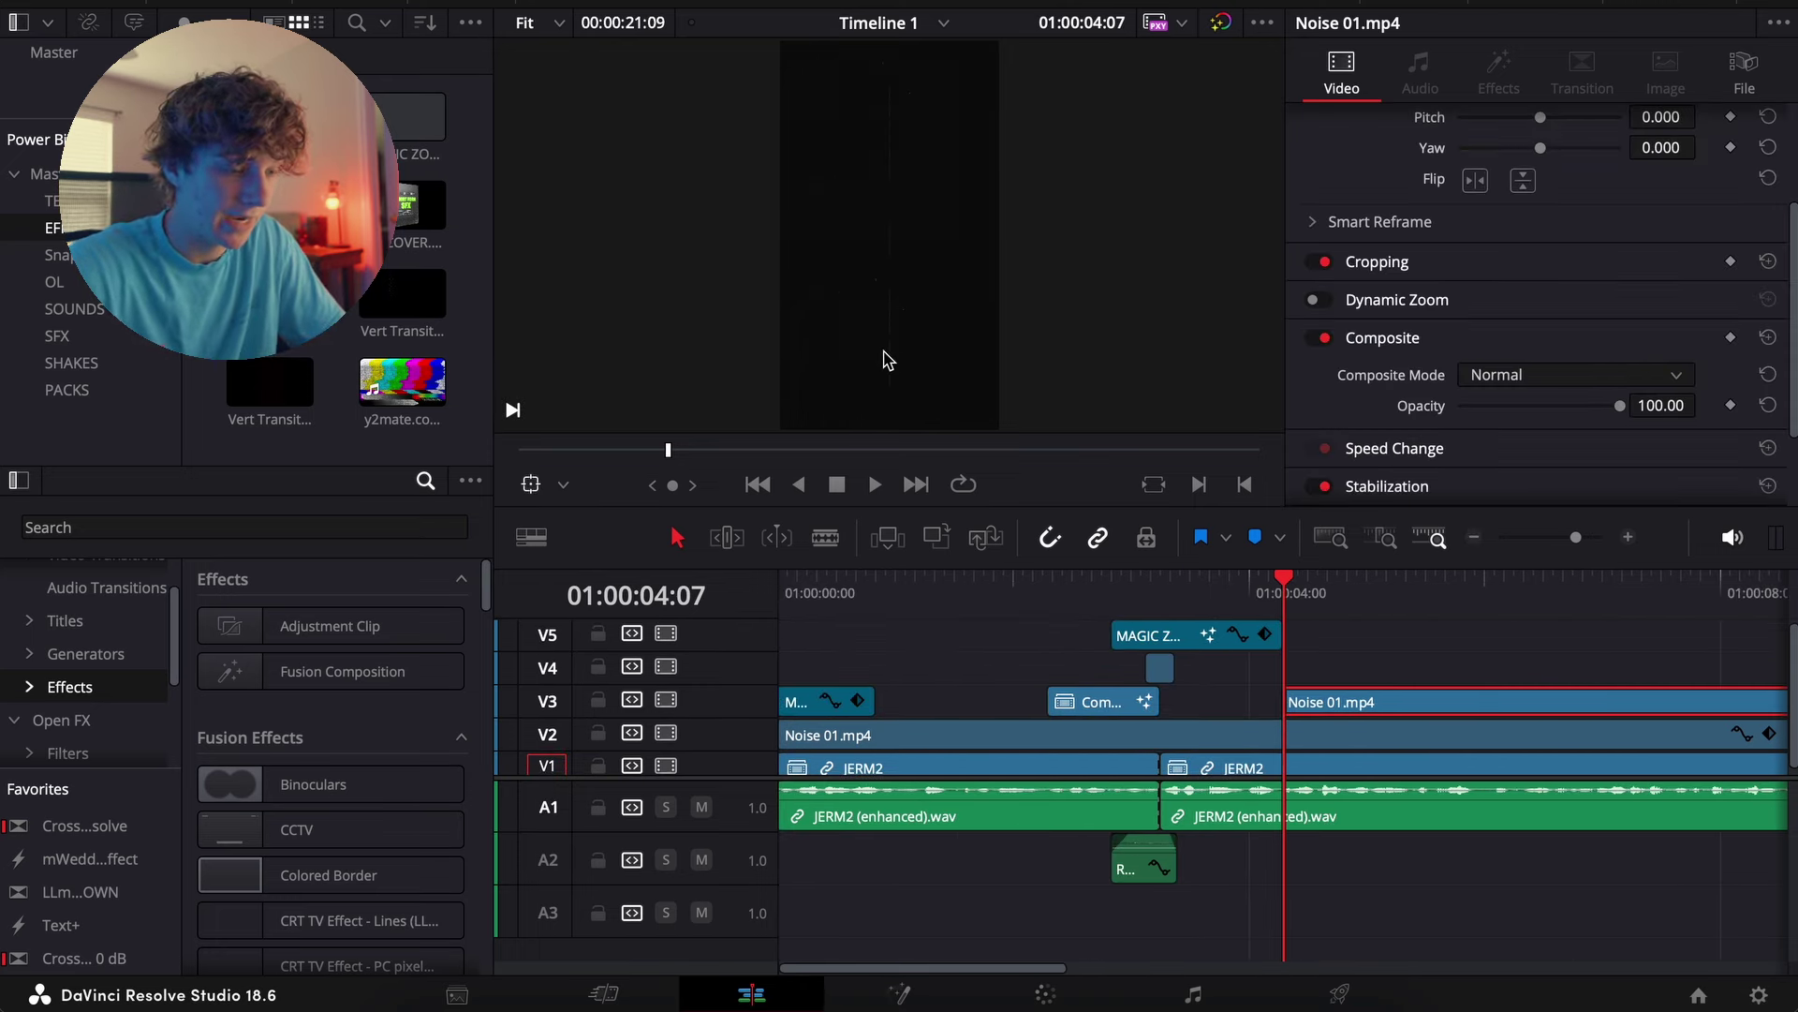
click(1477, 538)
click(1630, 537)
key(space)
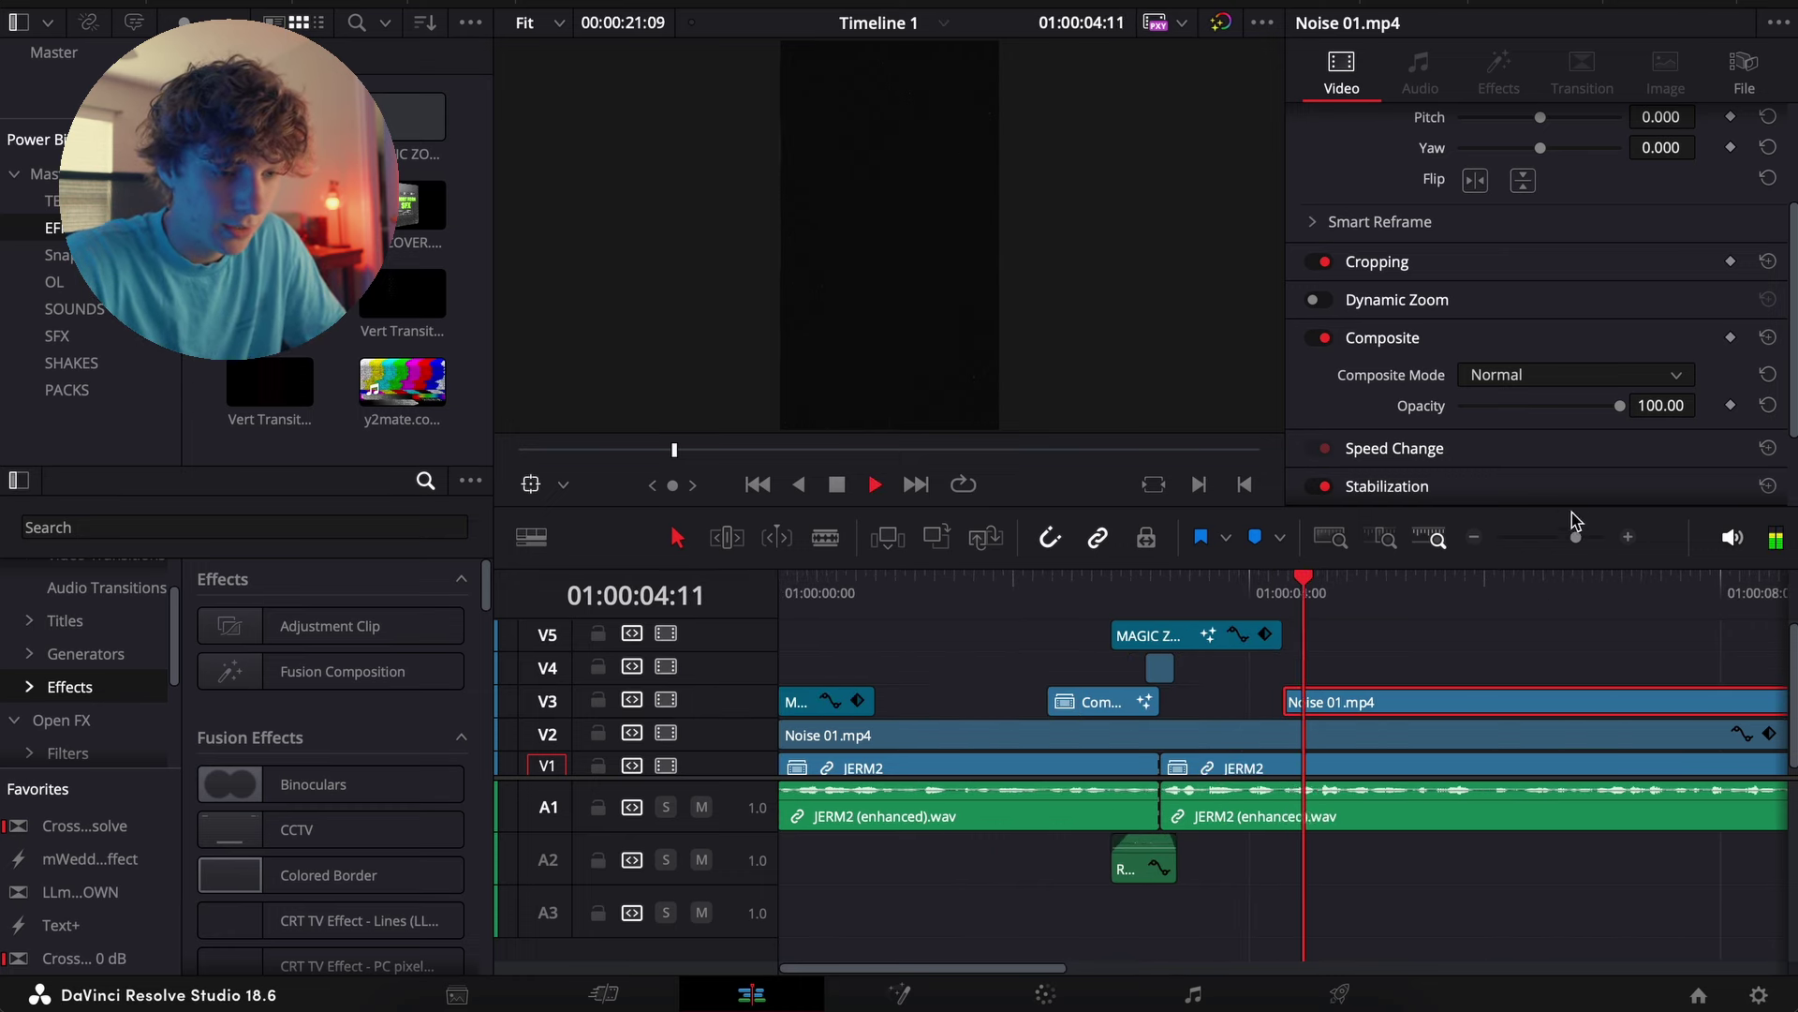
click(1475, 537)
scroll(1301, 698, down, 1)
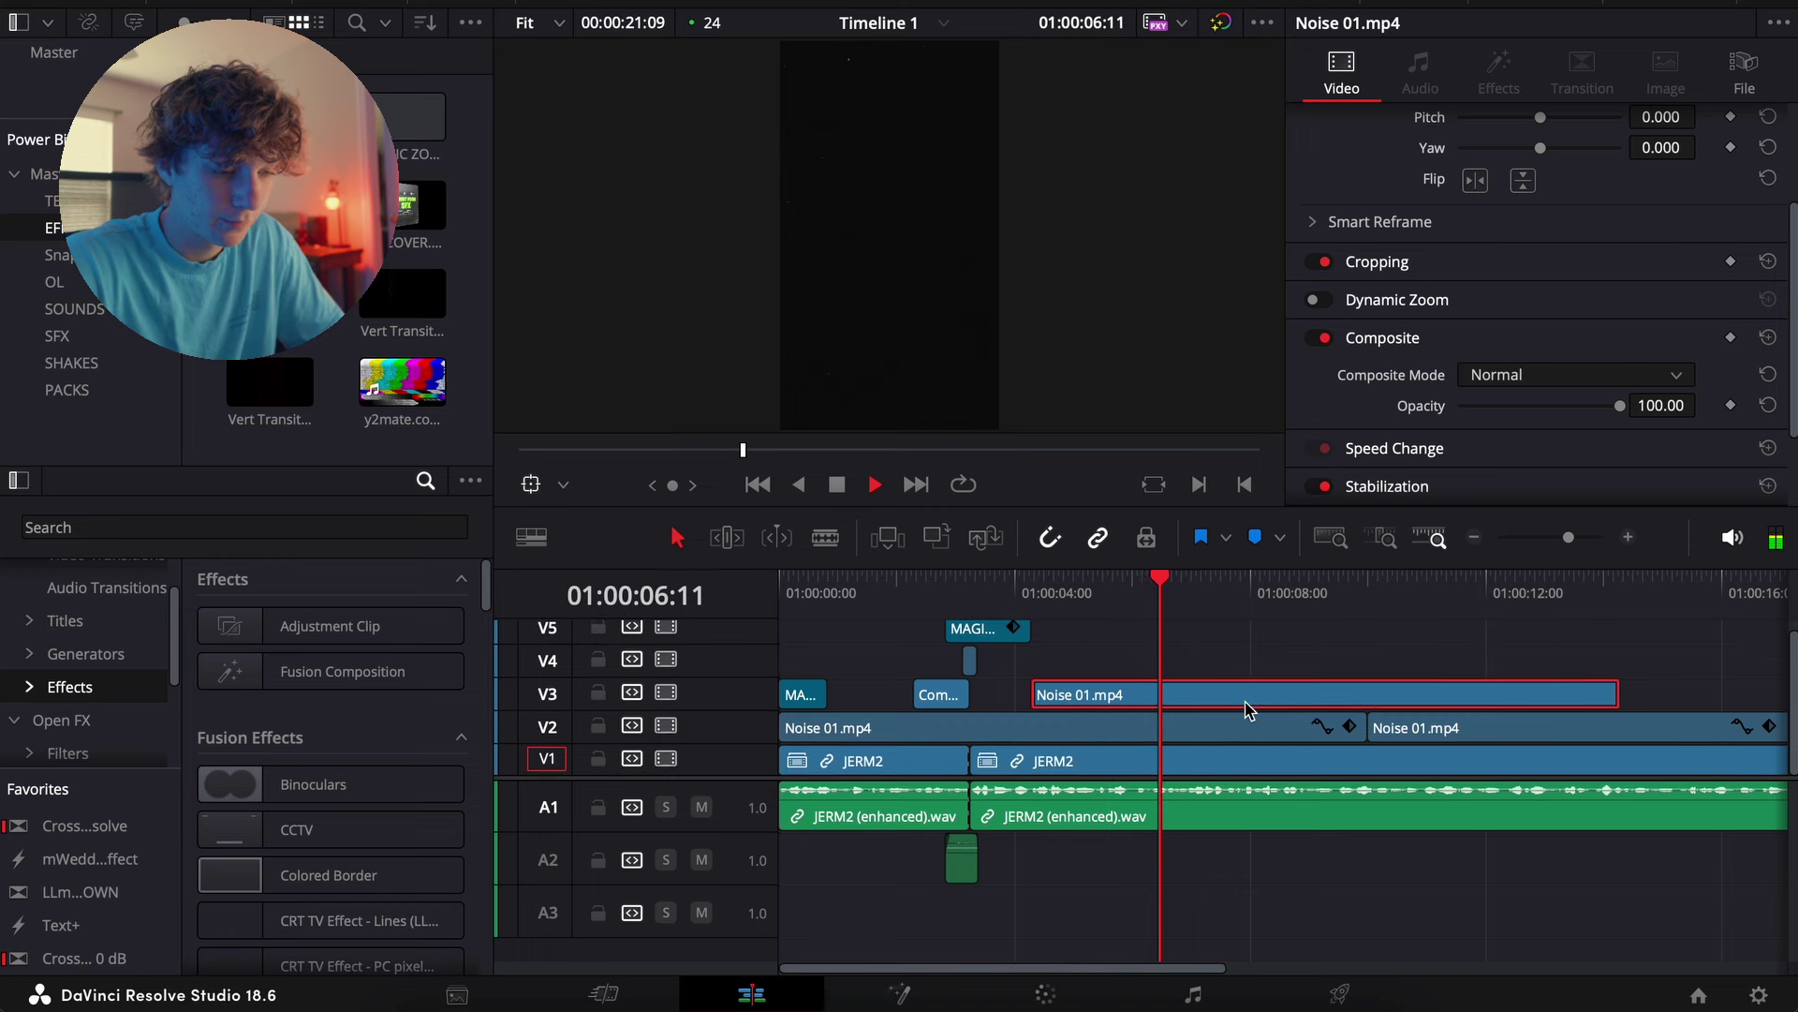
key(space)
click(1171, 578)
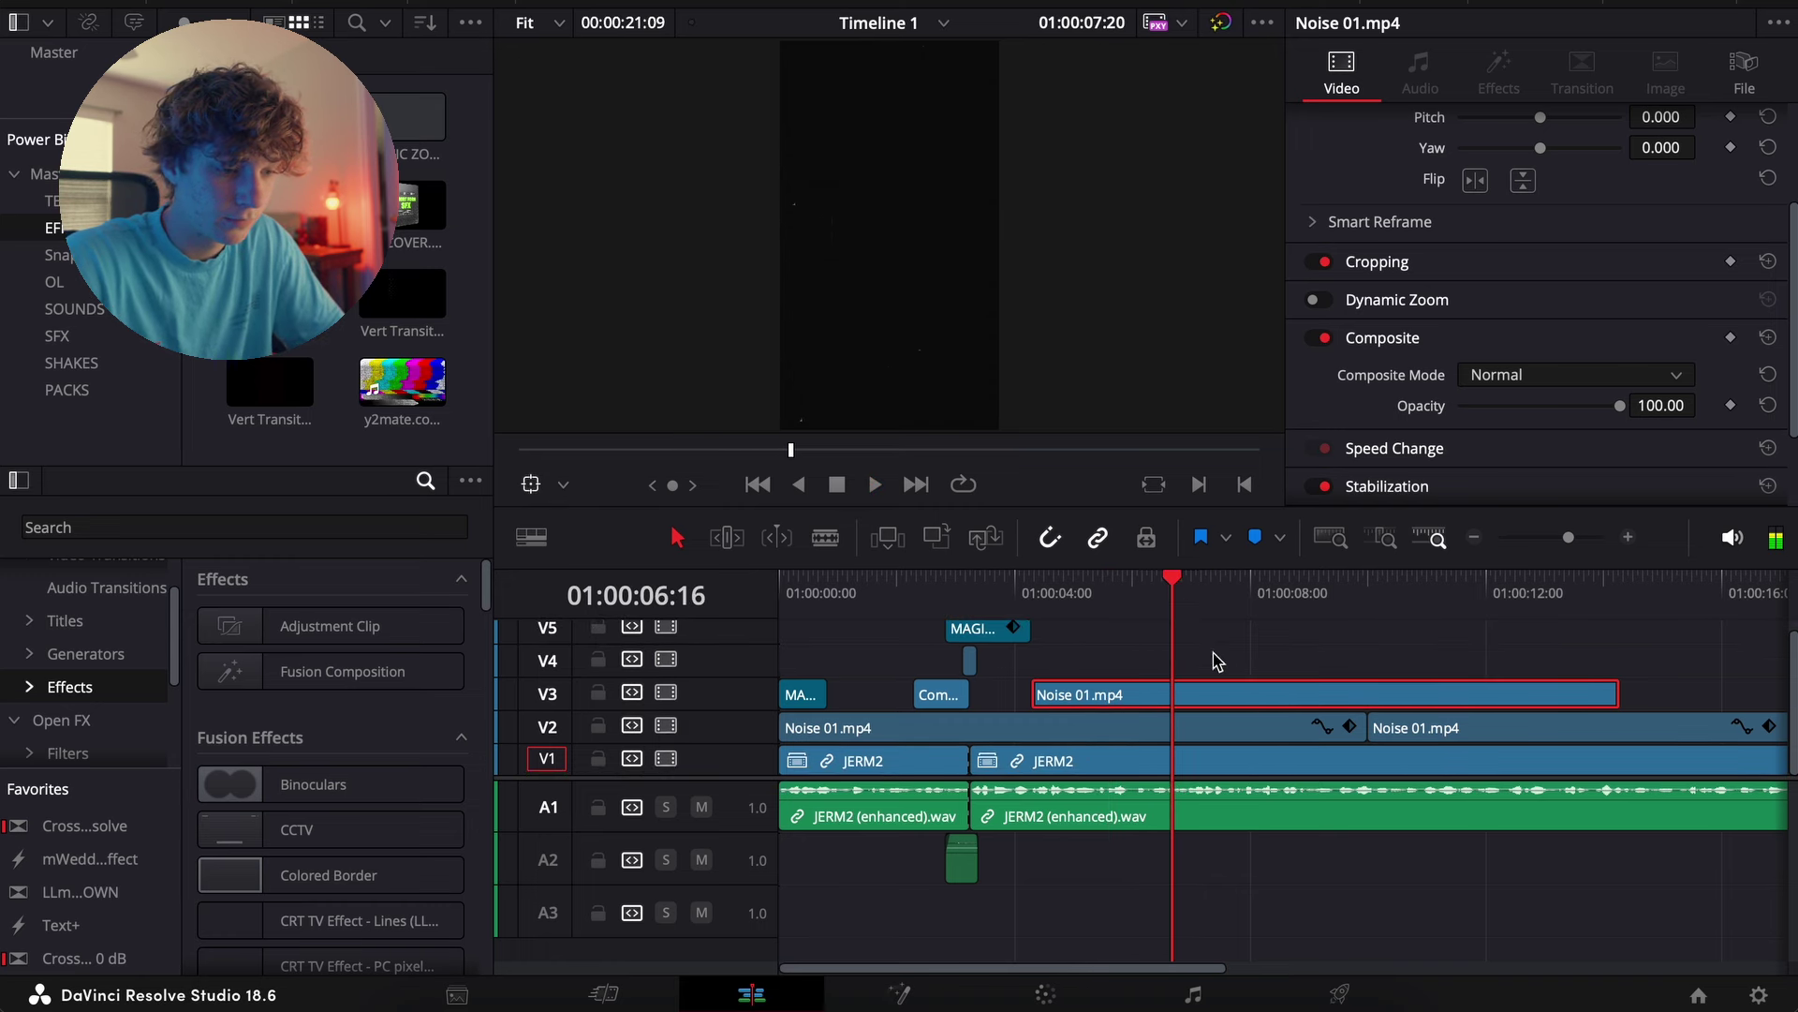
key(space)
click(1165, 589)
key(space)
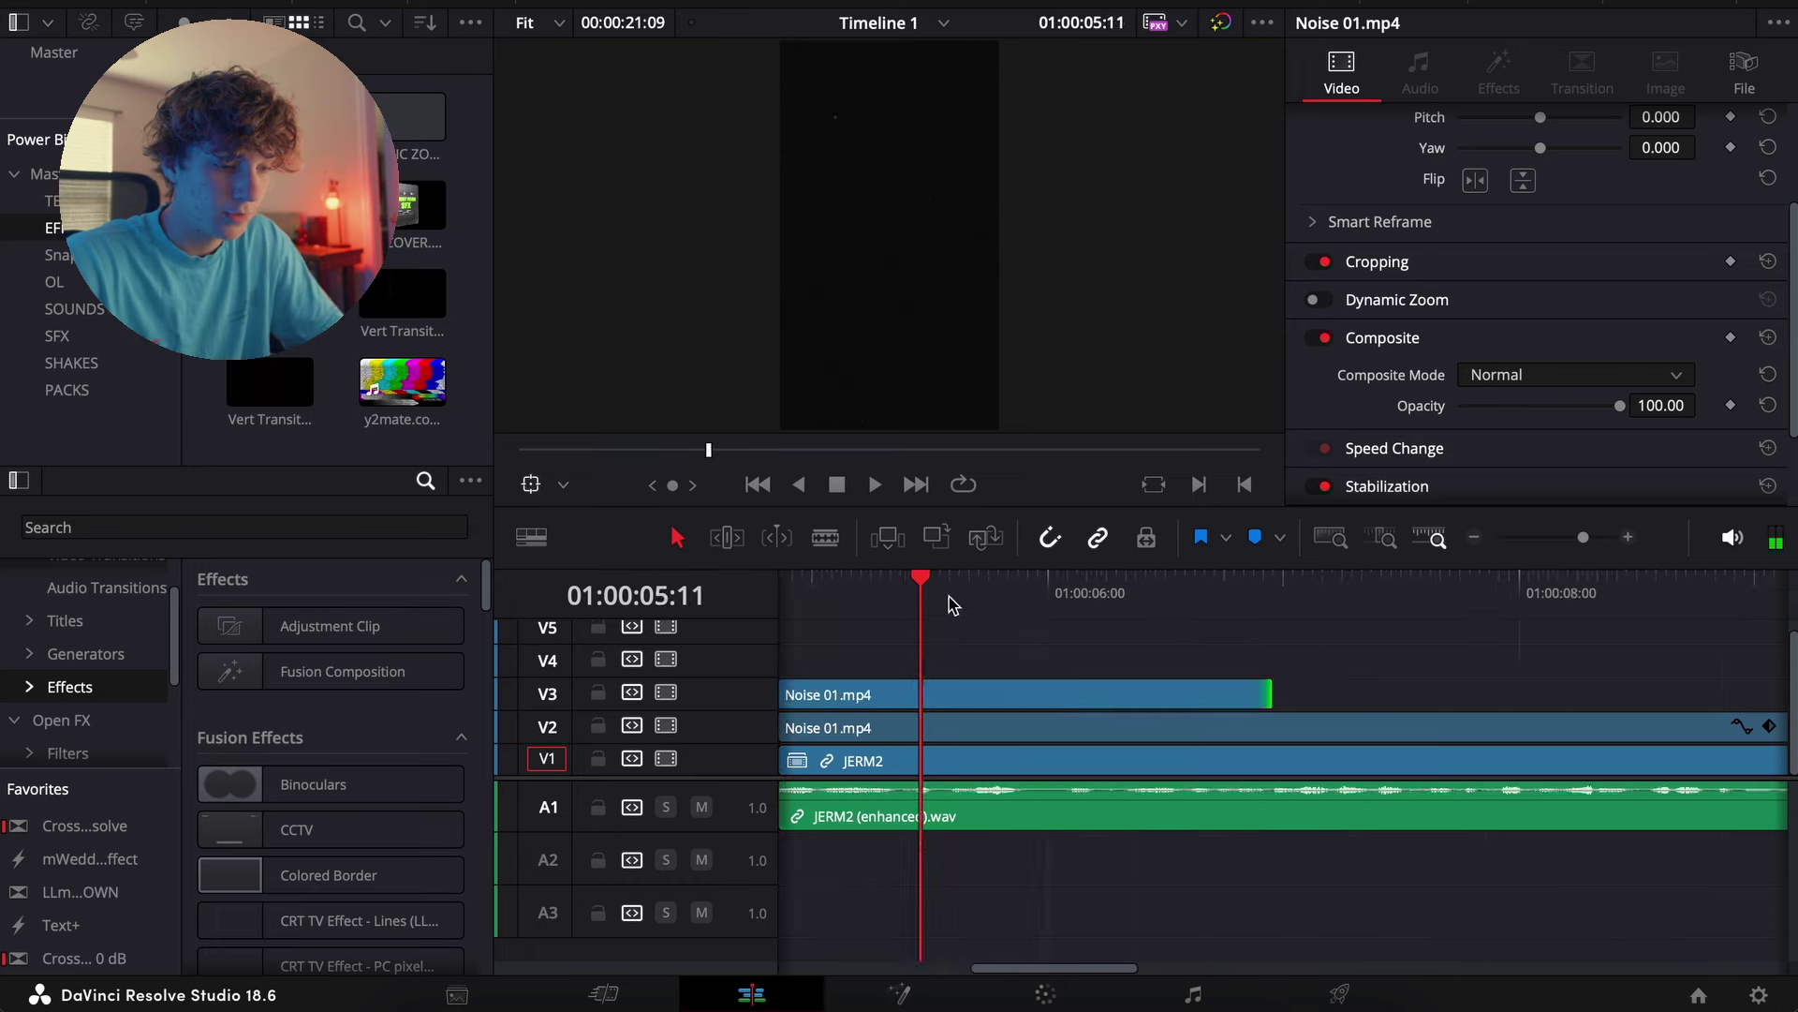
Add a Text+ title on V4 above the Noise 01.mp4 clip, starting at 01:00:04:07
drag(853, 590, 895, 607)
scroll(893, 608, left, 2)
click(902, 595)
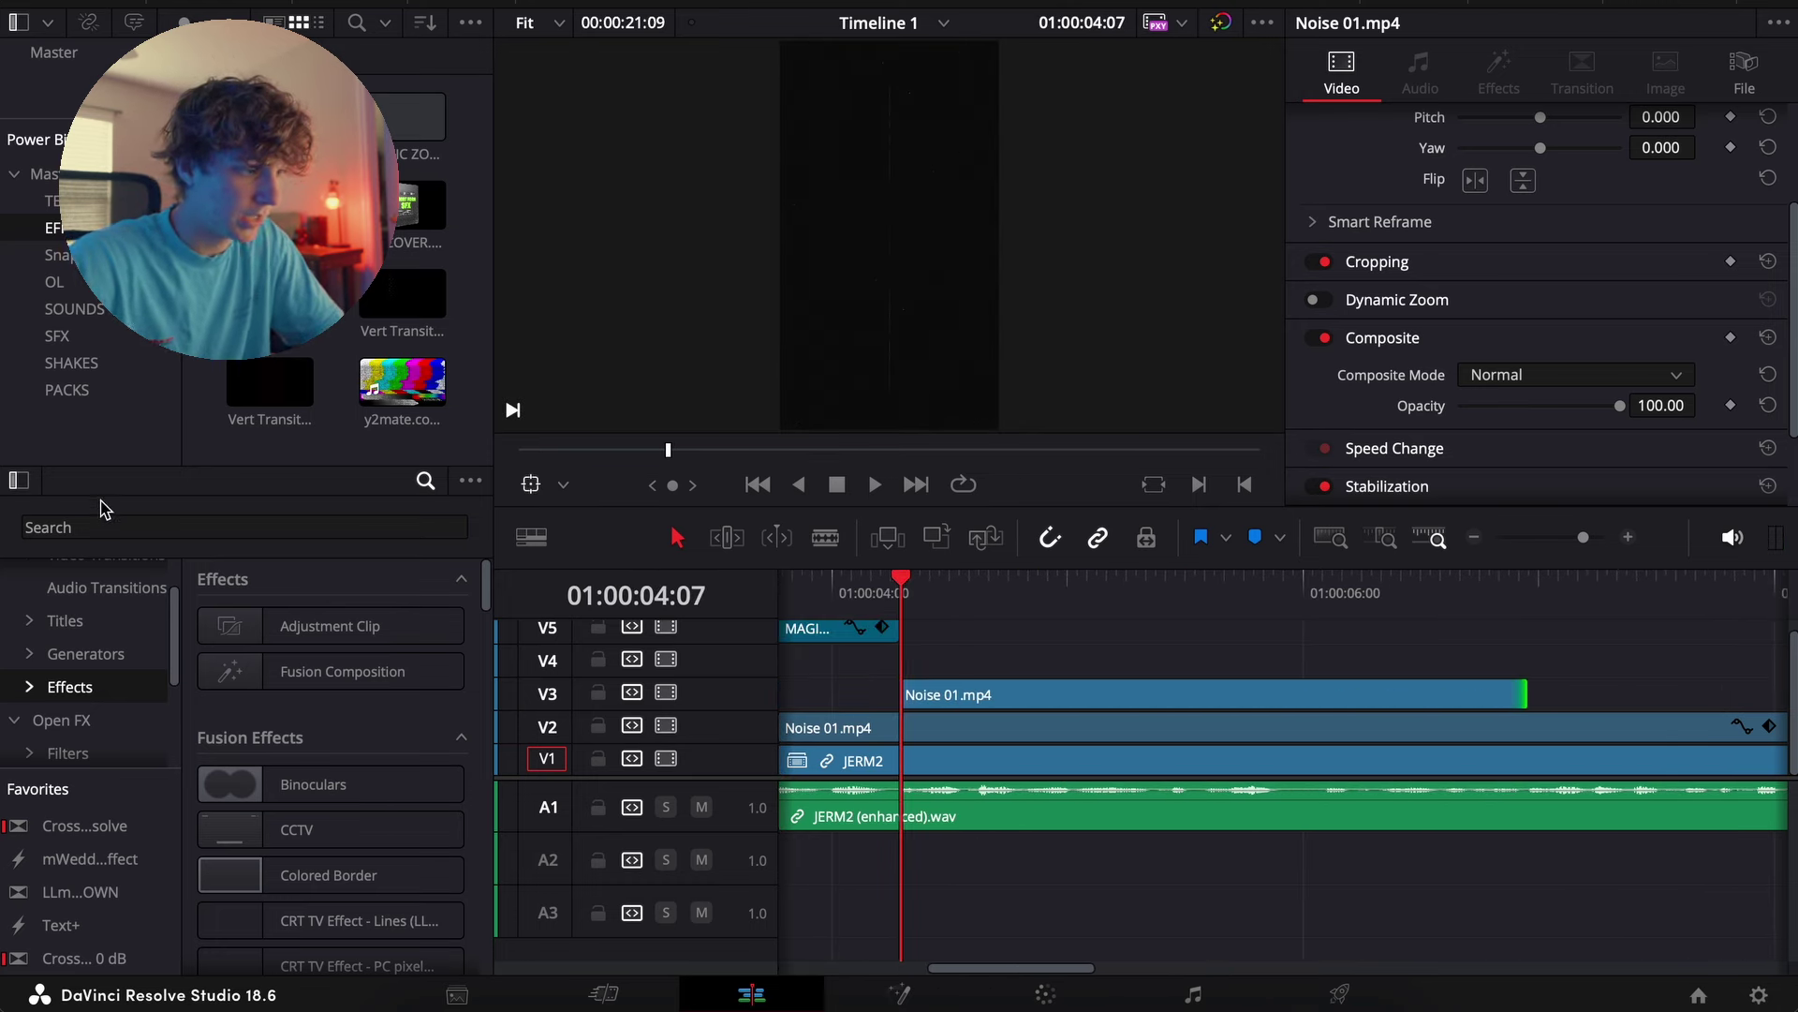
click(64, 620)
drag(322, 851, 969, 672)
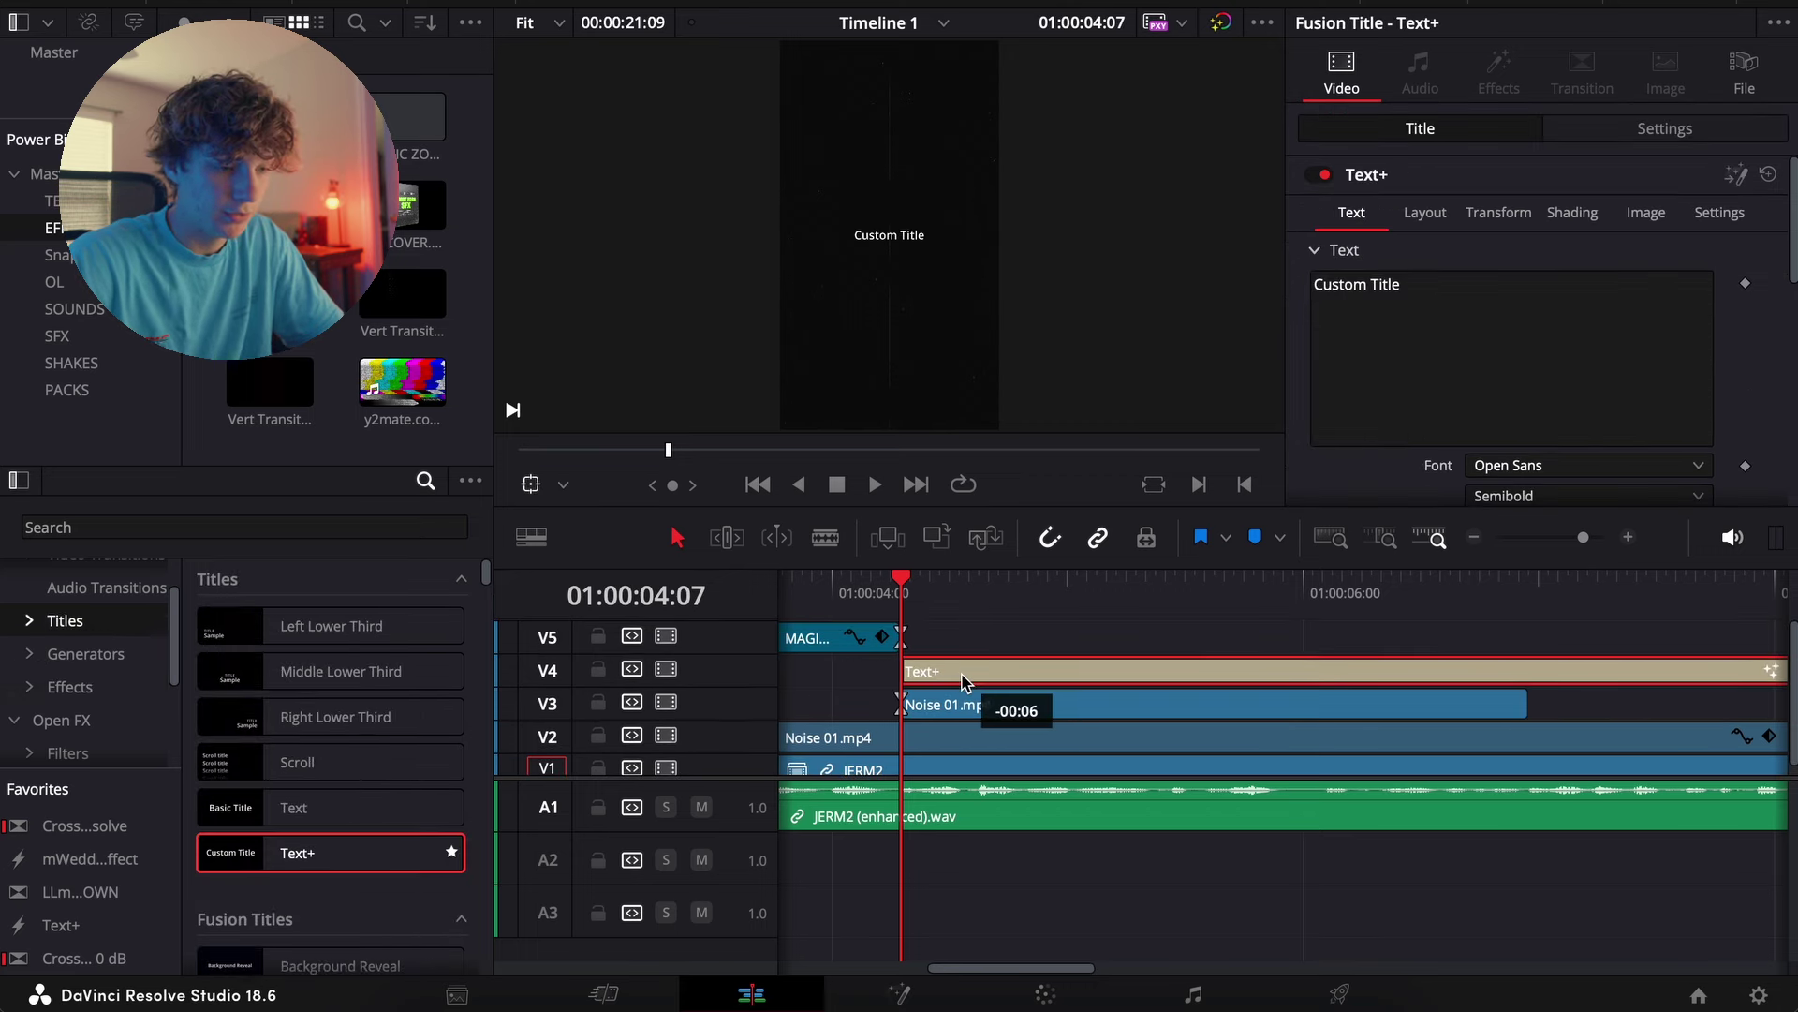
Set the Text+ title's font to Extenda 40 Hecto and open its text for editing
click(1579, 469)
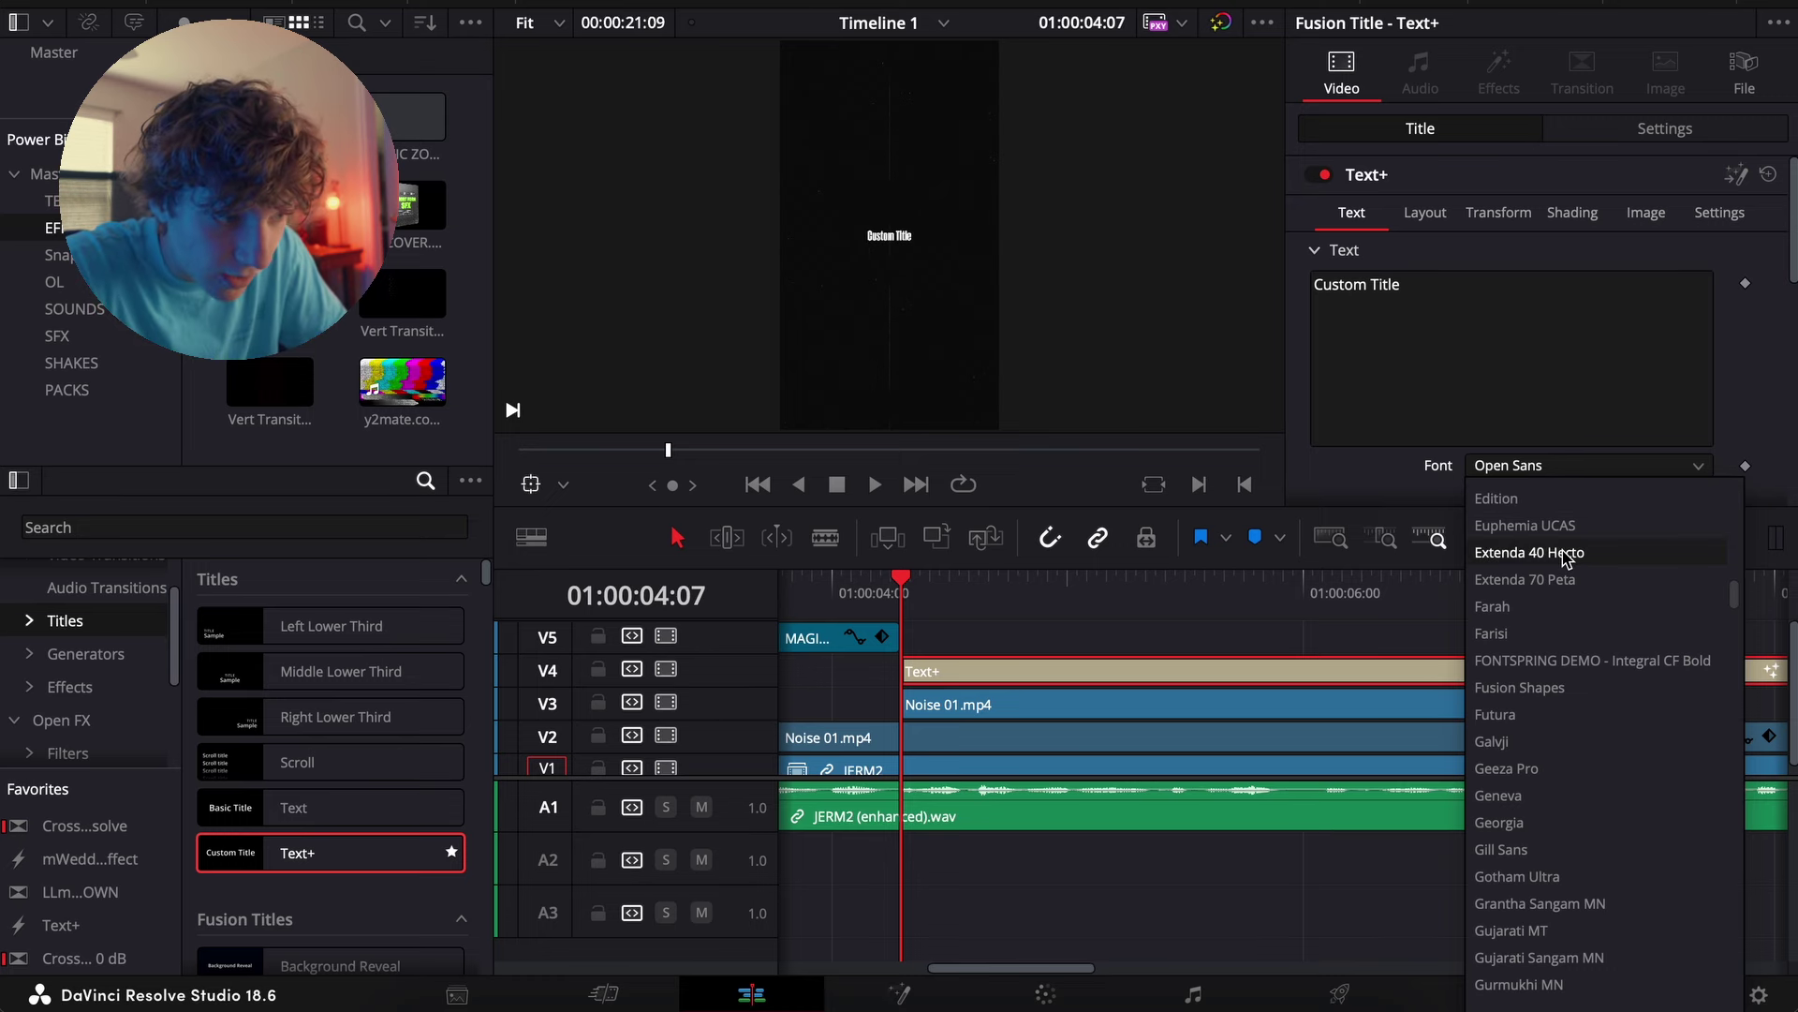
click(1498, 552)
scroll(1498, 464, down, 10)
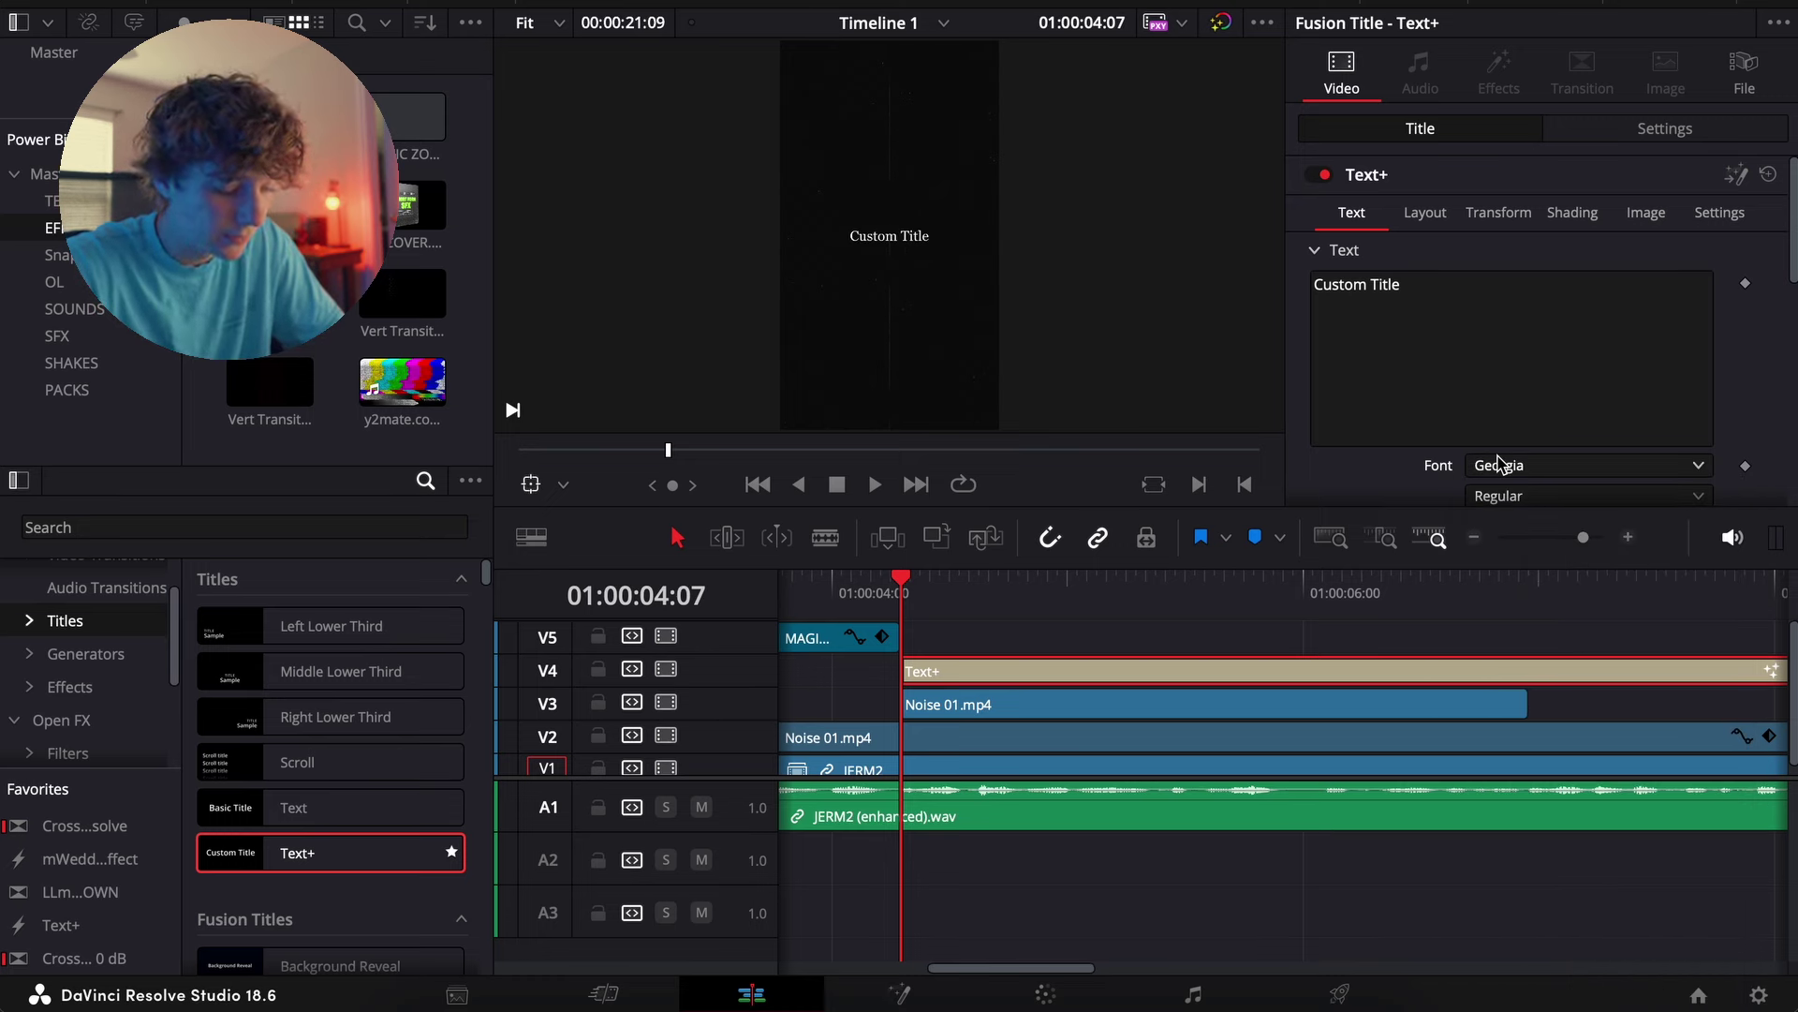
click(1500, 465)
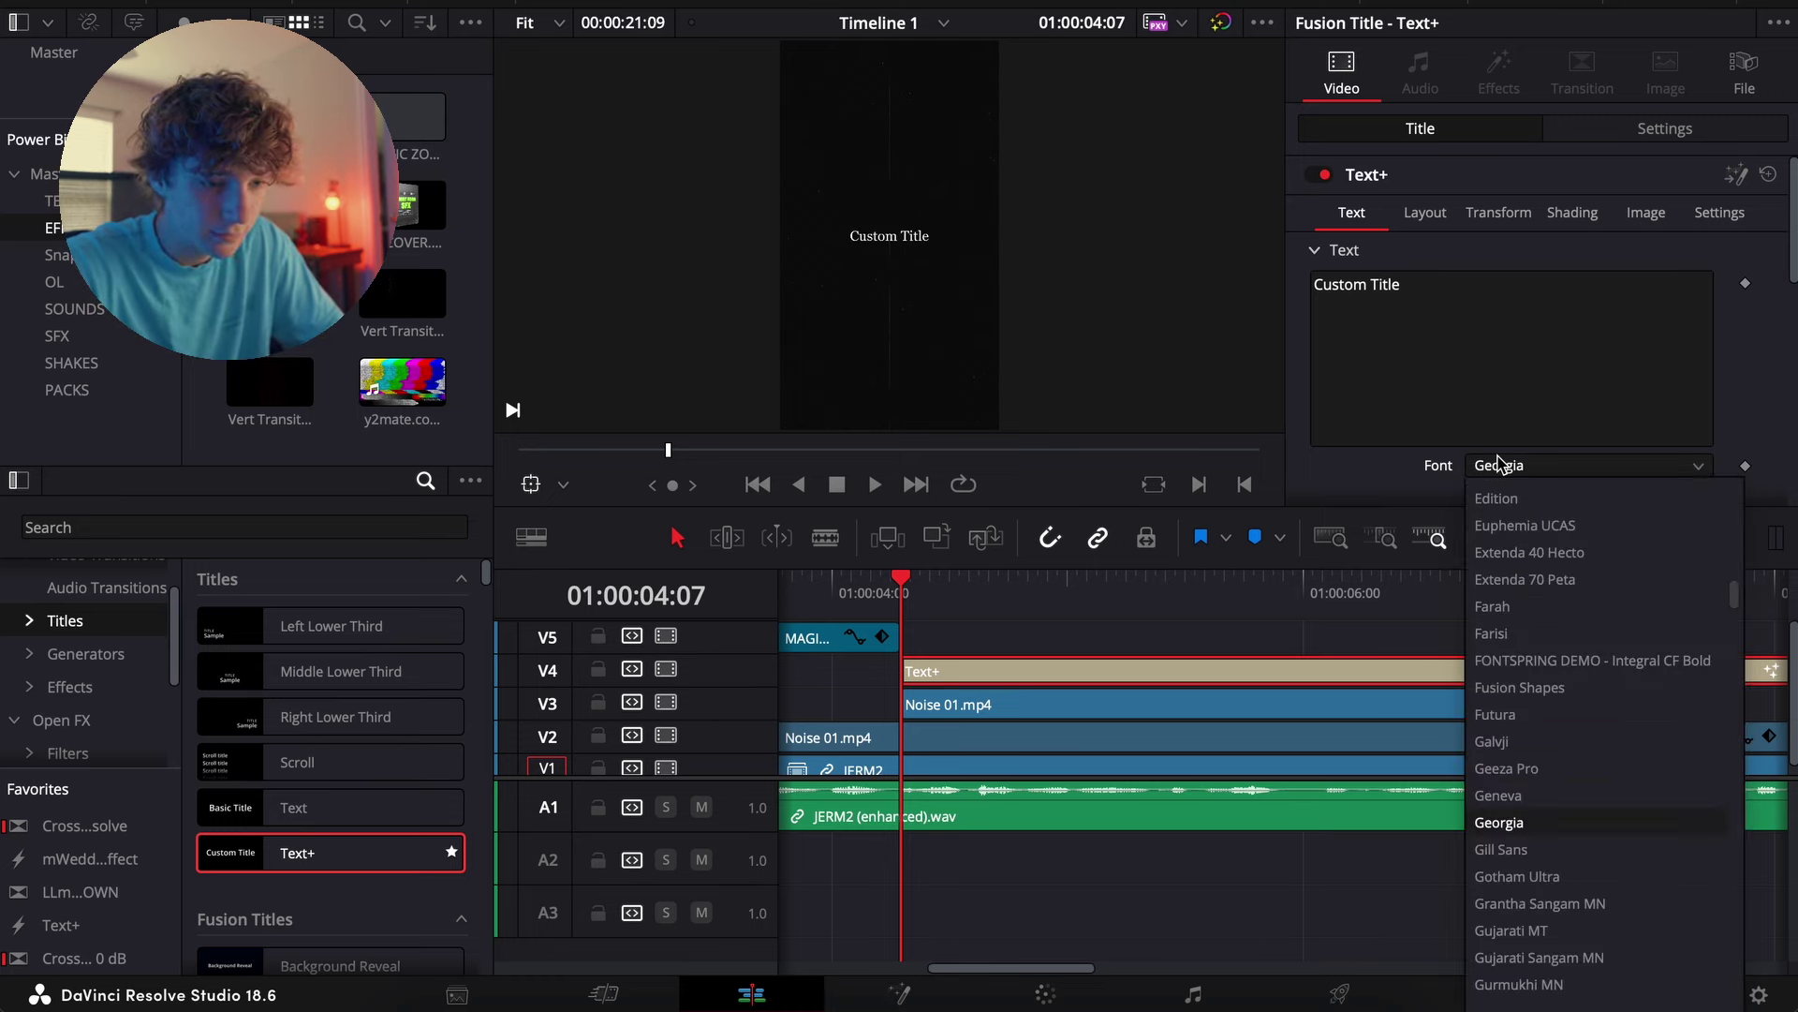
click(1526, 552)
click(1484, 328)
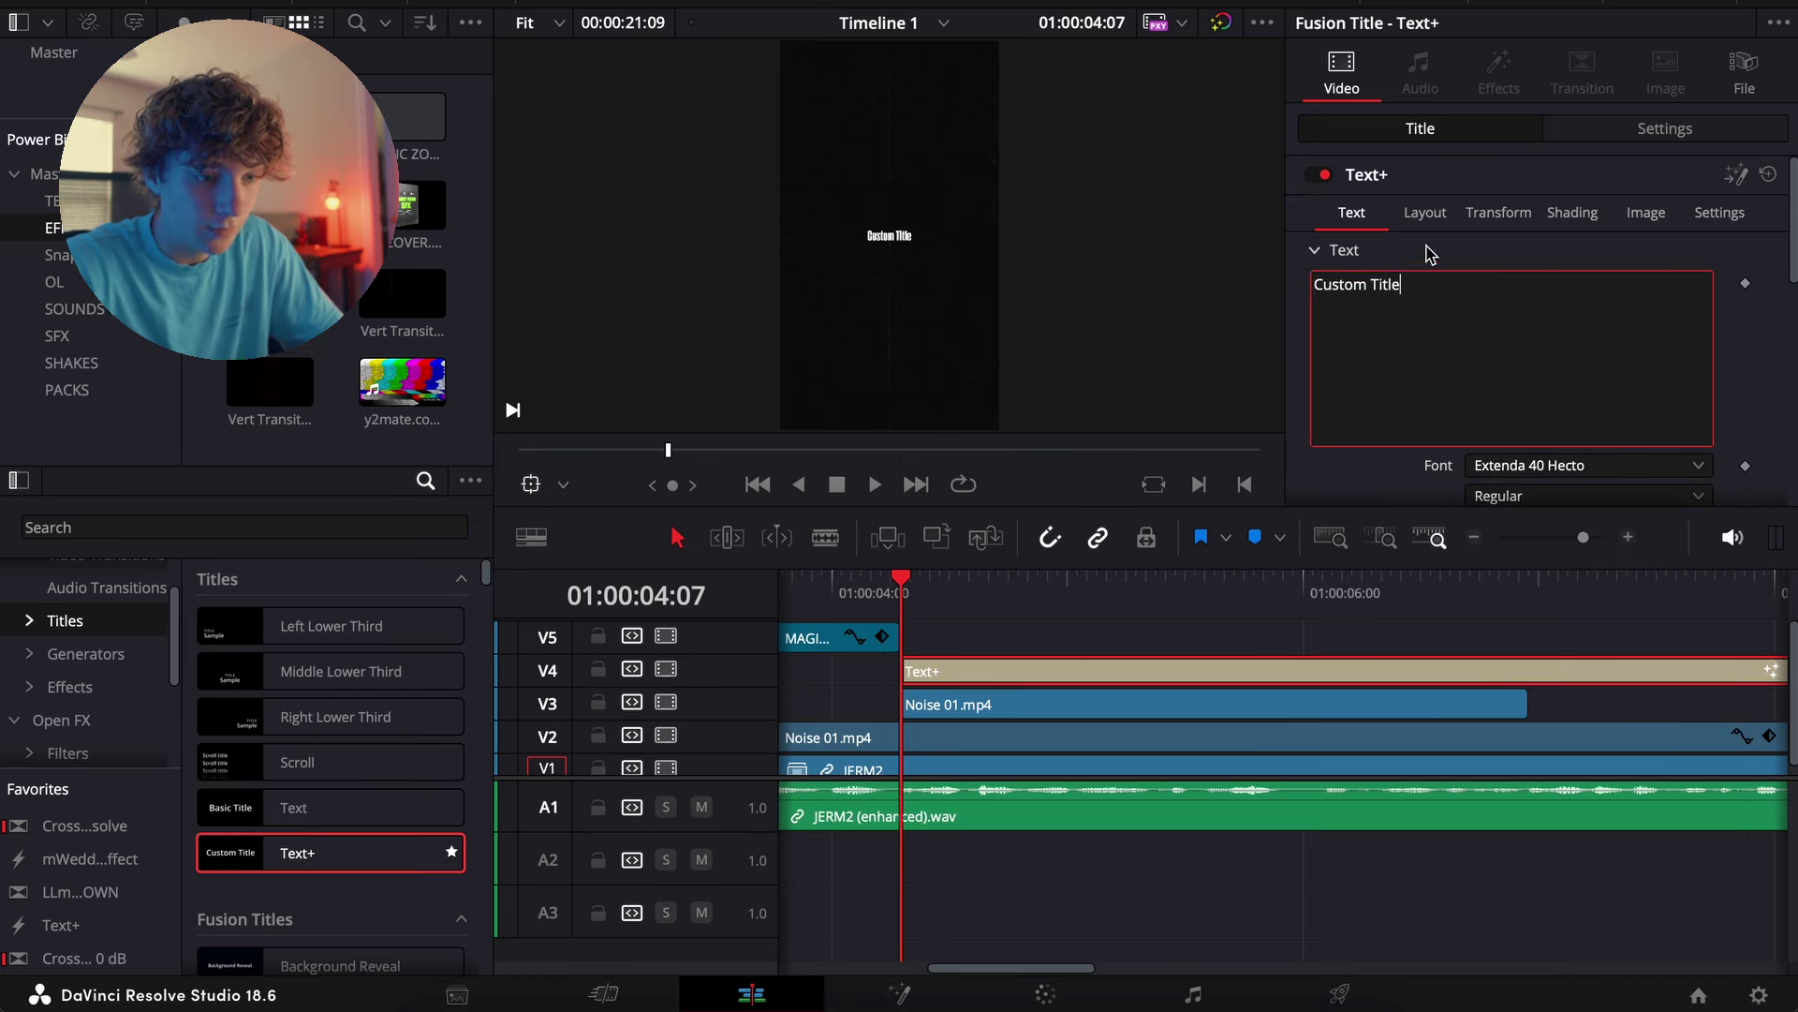
Enlarge the Text+ title to size 0.3346 and replace its text with MOMENTUM
scroll(1435, 337, down, 4)
drag(1499, 367, 1581, 378)
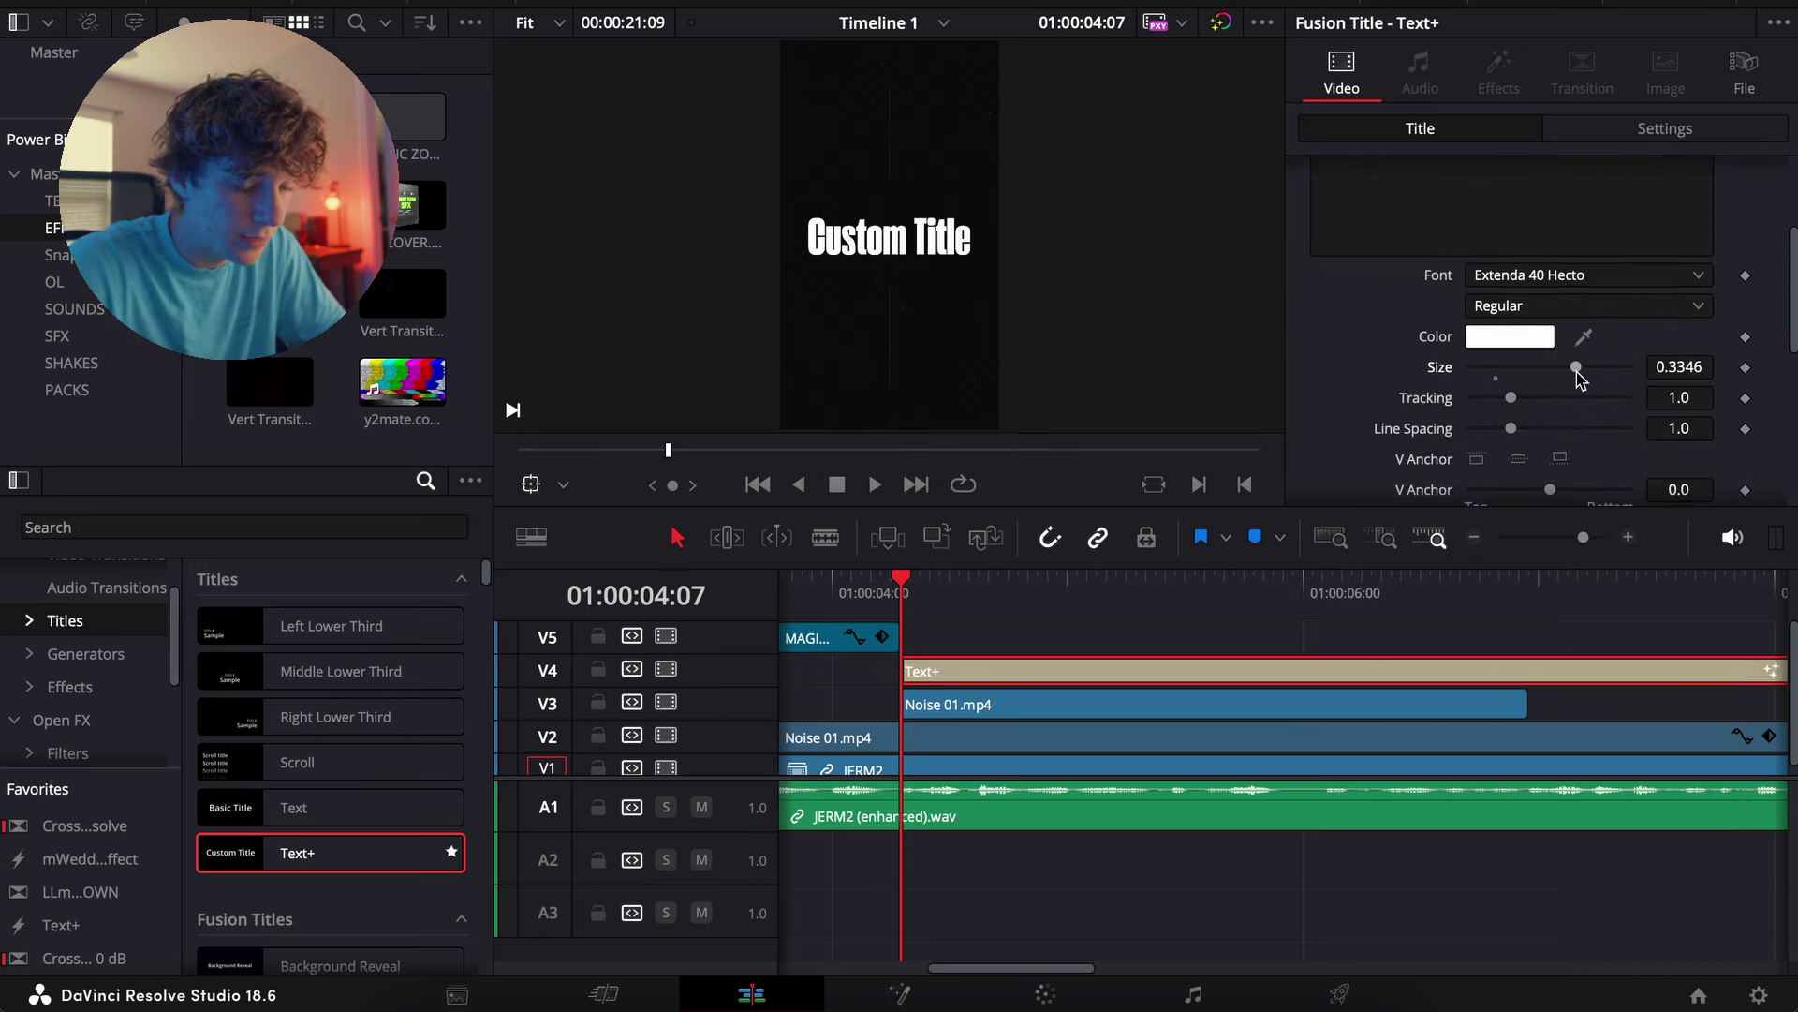
scroll(1345, 283, up, 2)
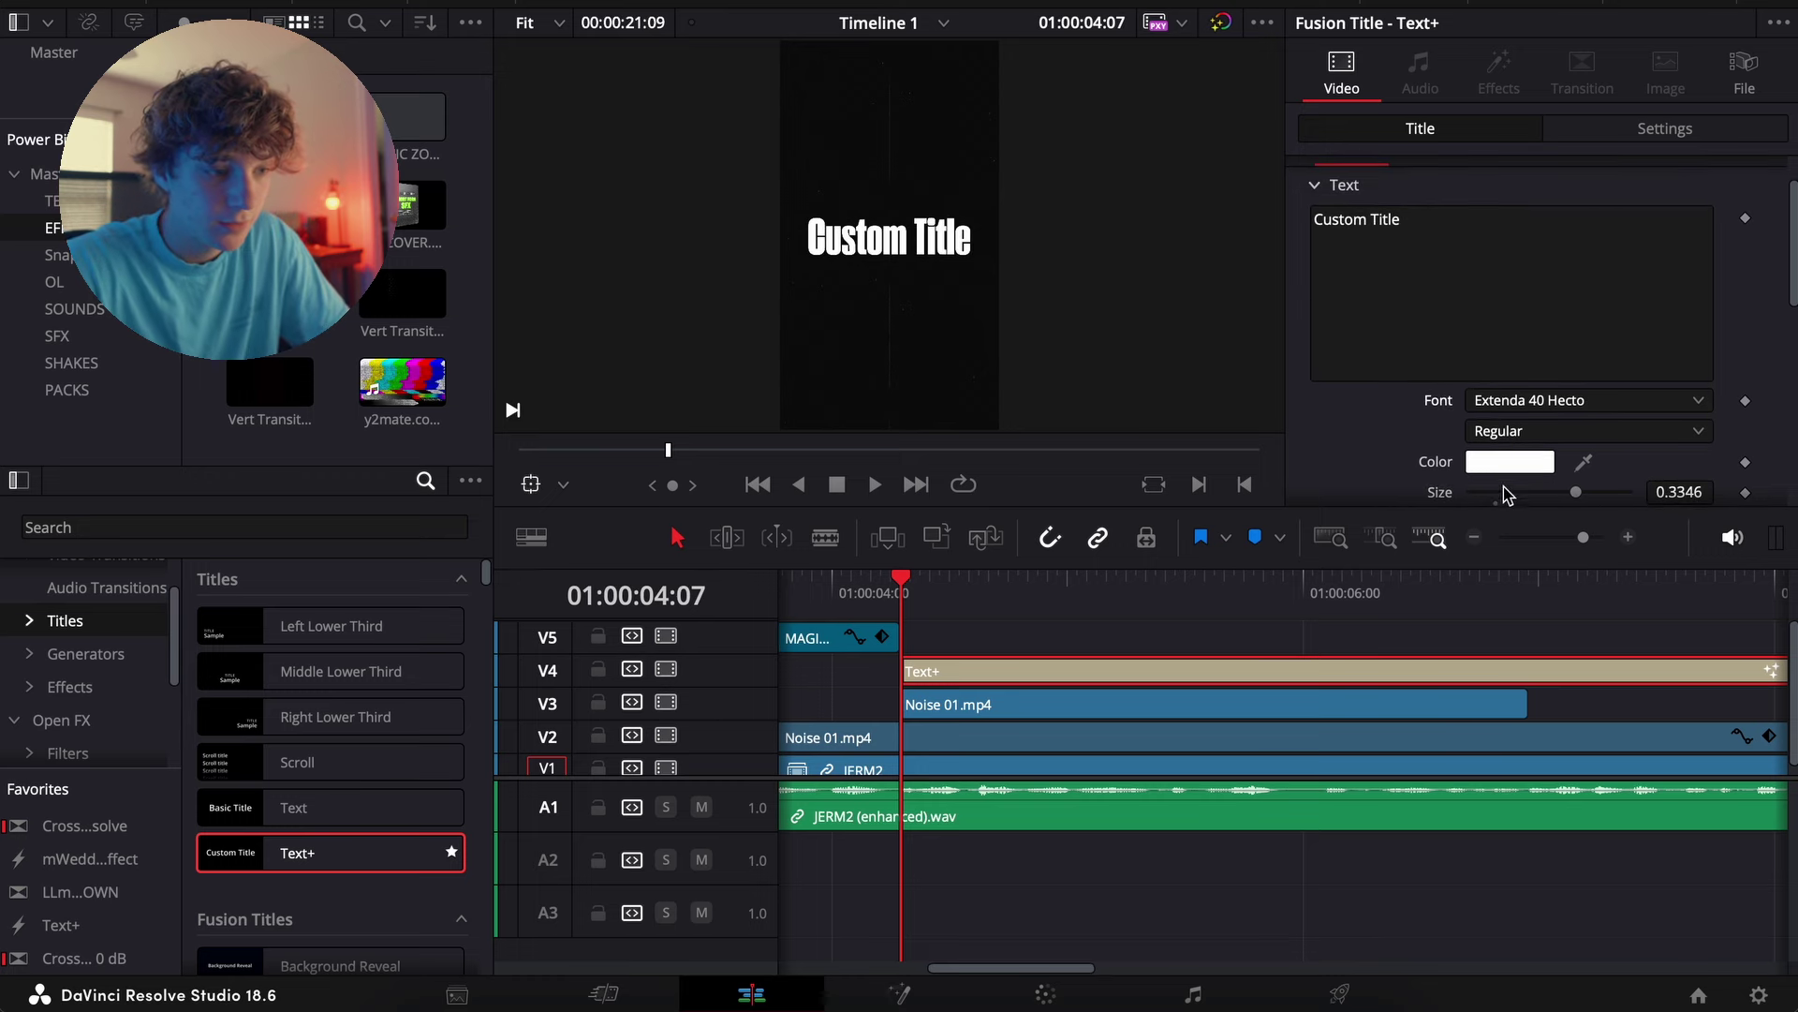
click(1447, 269)
key(ctrl+a)
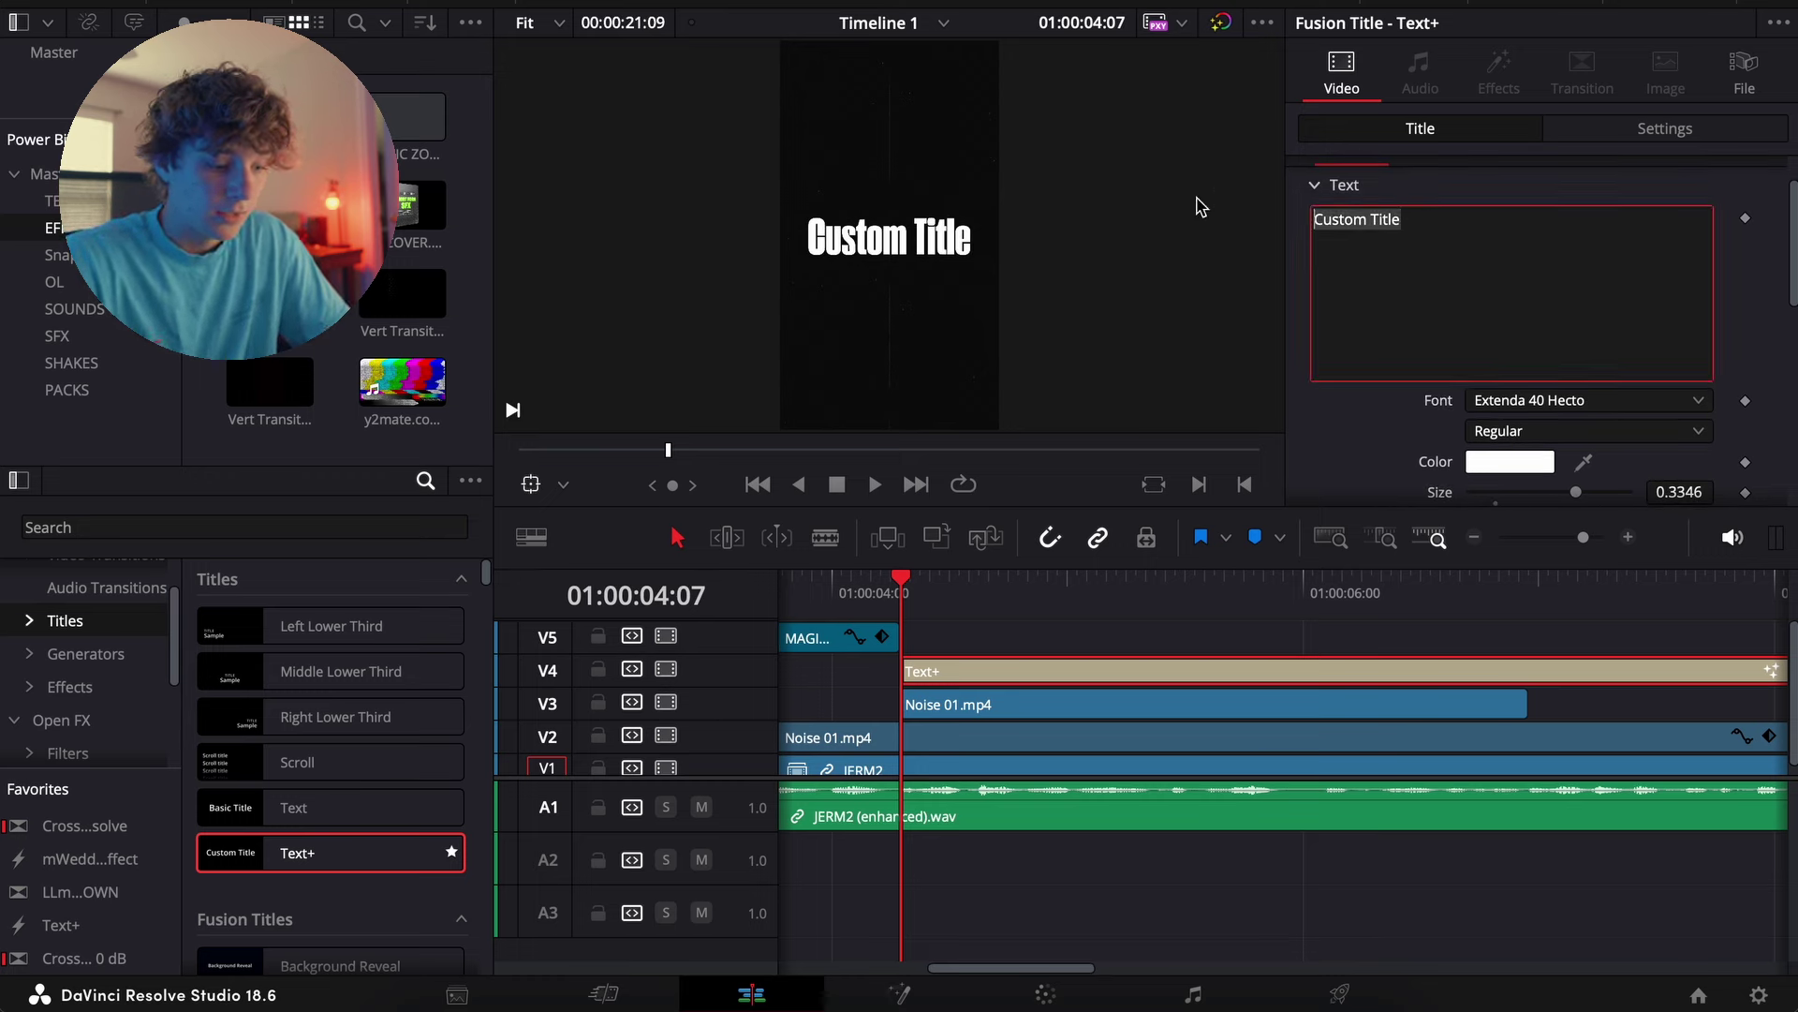
text(MO)
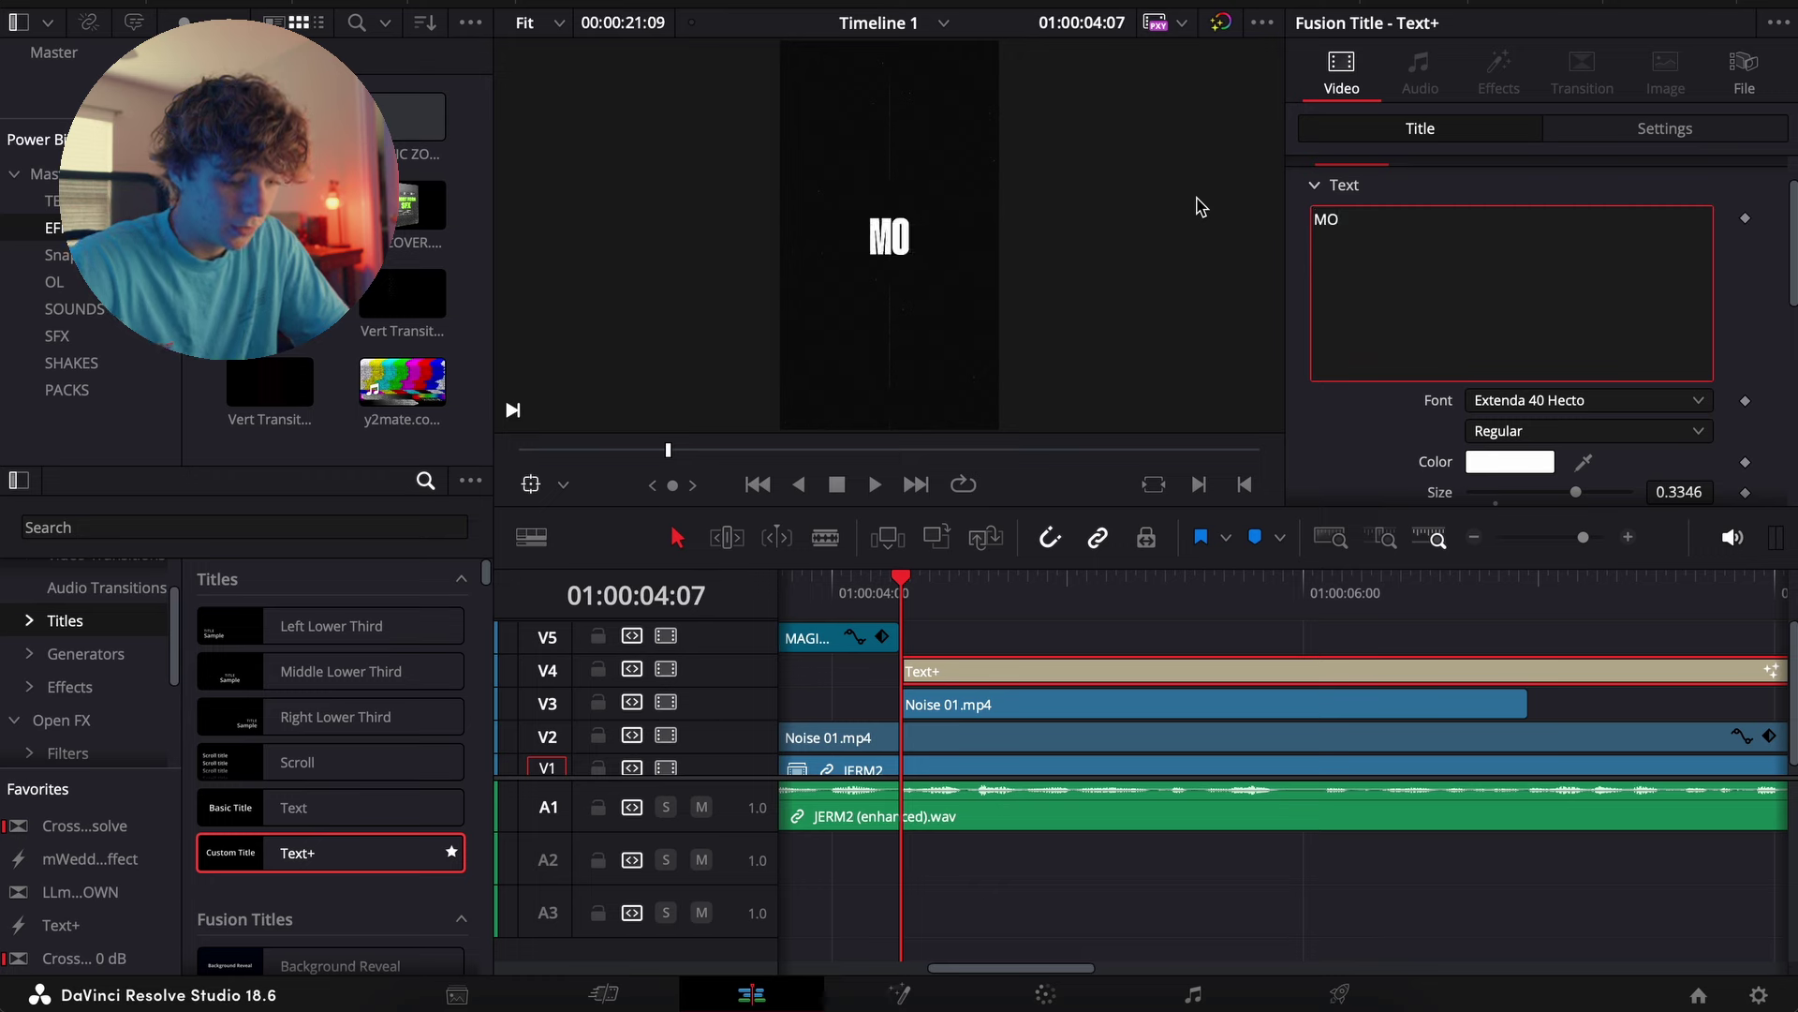
text(MENTUM)
Split the V4 MOMENTUM title at about 01:00:04:17 and again about four frames further on, matching the spoken words
click(999, 585)
key(super+b)
key(Right)
key(Right)
key(Right)
key(Right)
key(ctrl+b)
Step through the narration and split the remaining V4 title at 01:00:05:08
key(Right)
key(Right)
key(Right)
key(Right)
key(Right)
key(Right)
key(Right)
key(Right)
key(Right)
key(Right)
key(Right)
key(Right)
key(Right)
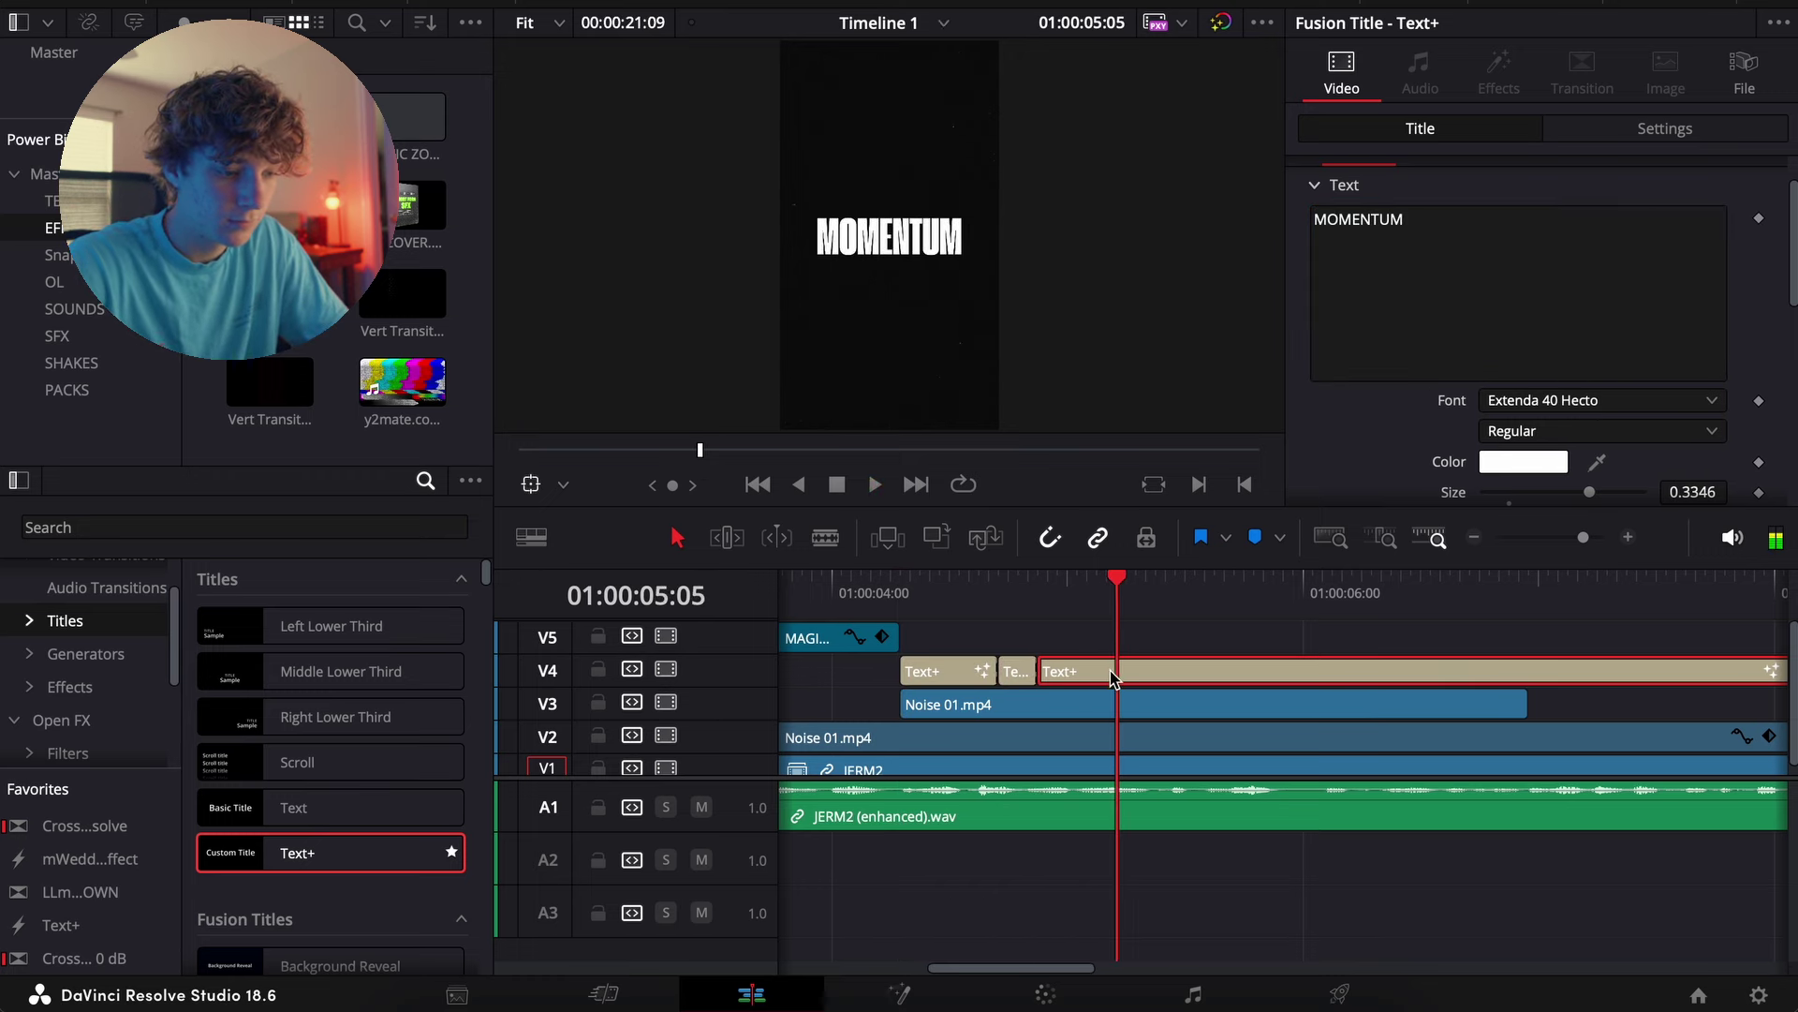
key(Left)
key(Left)
key(ctrl+b)
Advance through the narration and split the remaining V4 title at 01:00:06:02
key(Right)
key(Right)
key(Right)
key(Right)
key(Right)
key(Right)
key(Right)
key(Right)
key(Right)
key(Right)
key(Right)
key(Right)
key(Right)
key(Right)
key(Right)
key(Right)
key(Right)
key(Right)
key(ctrl+b)
Split the remaining V4 title at about 01:00:06:07 and again at 01:00:06:13
click(1363, 672)
key(Right)
key(Right)
key(Right)
key(Right)
key(Right)
key(ctrl+b)
key(space)
key(ctrl+b)
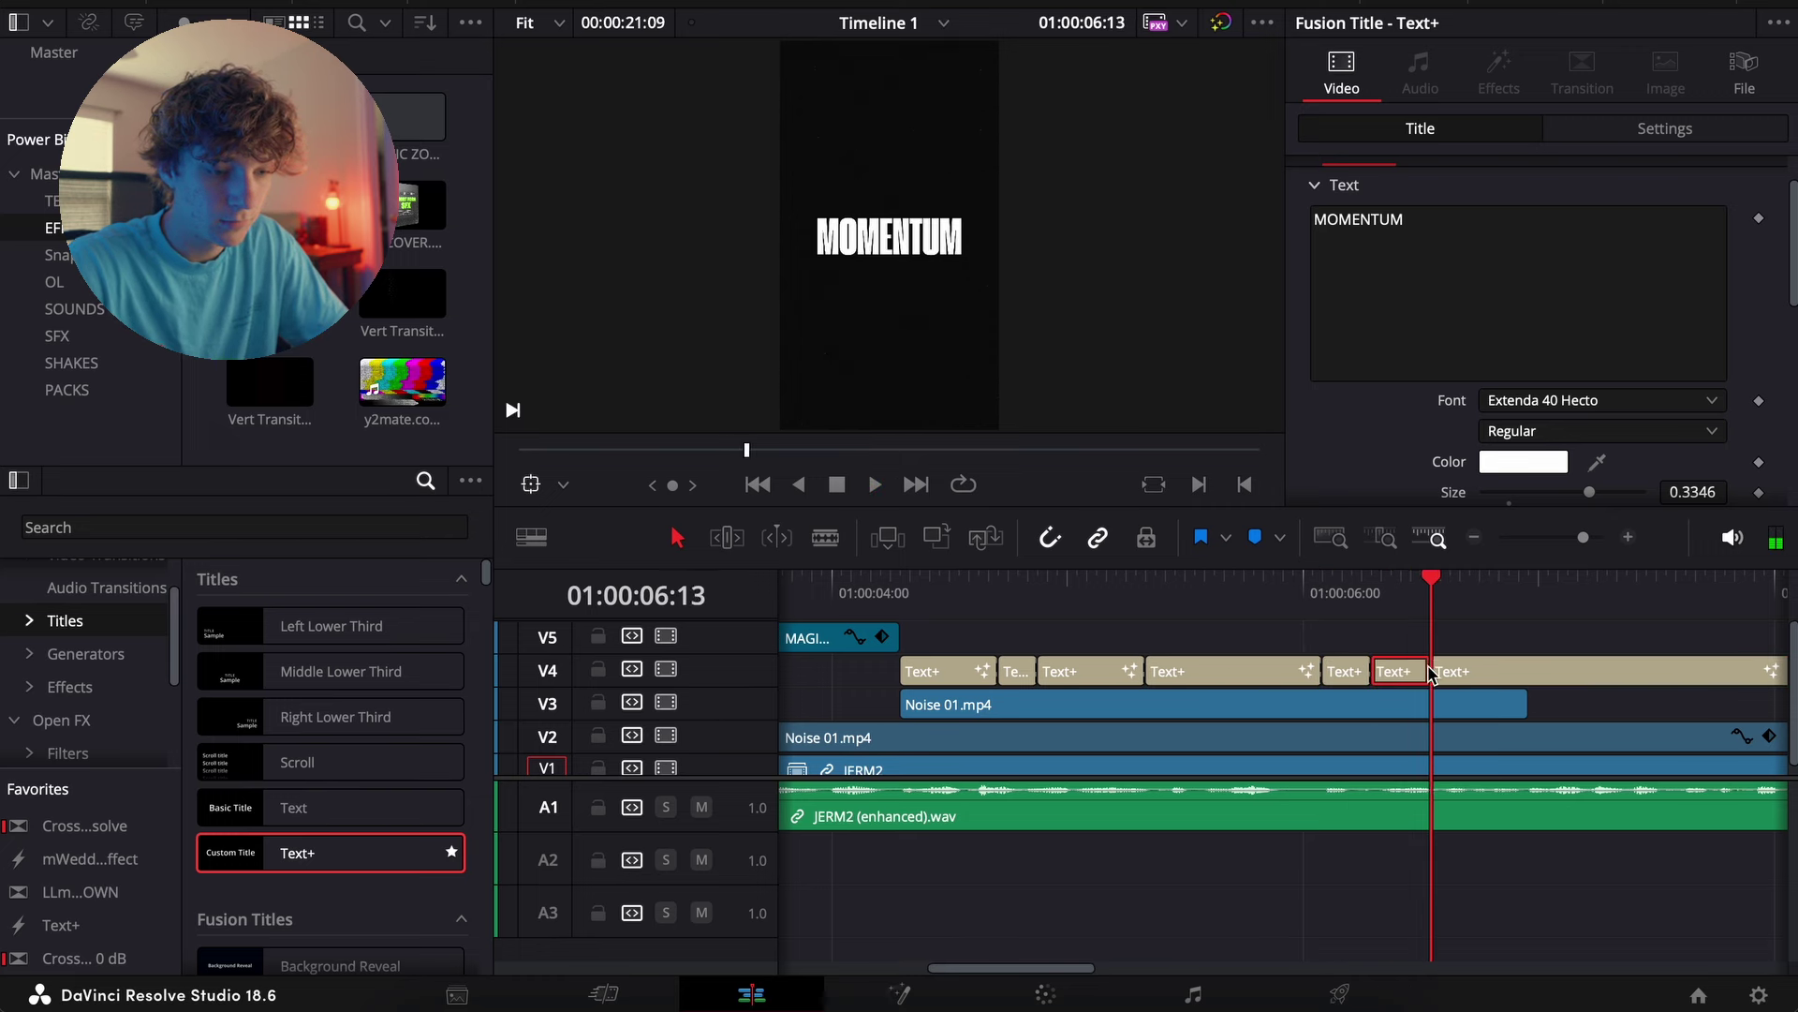
Split the remaining V4 title six frames further on, at about 01:00:06:19
click(1489, 666)
key(Right)
key(Right)
key(Right)
key(Right)
key(Right)
key(Right)
key(ctrl+b)
Cut the last V4 title at the end of the V3 Noise 01.mp4 clip, 01:00:06:23, and delete the excess
click(1499, 671)
key(space)
key(space)
click(1529, 578)
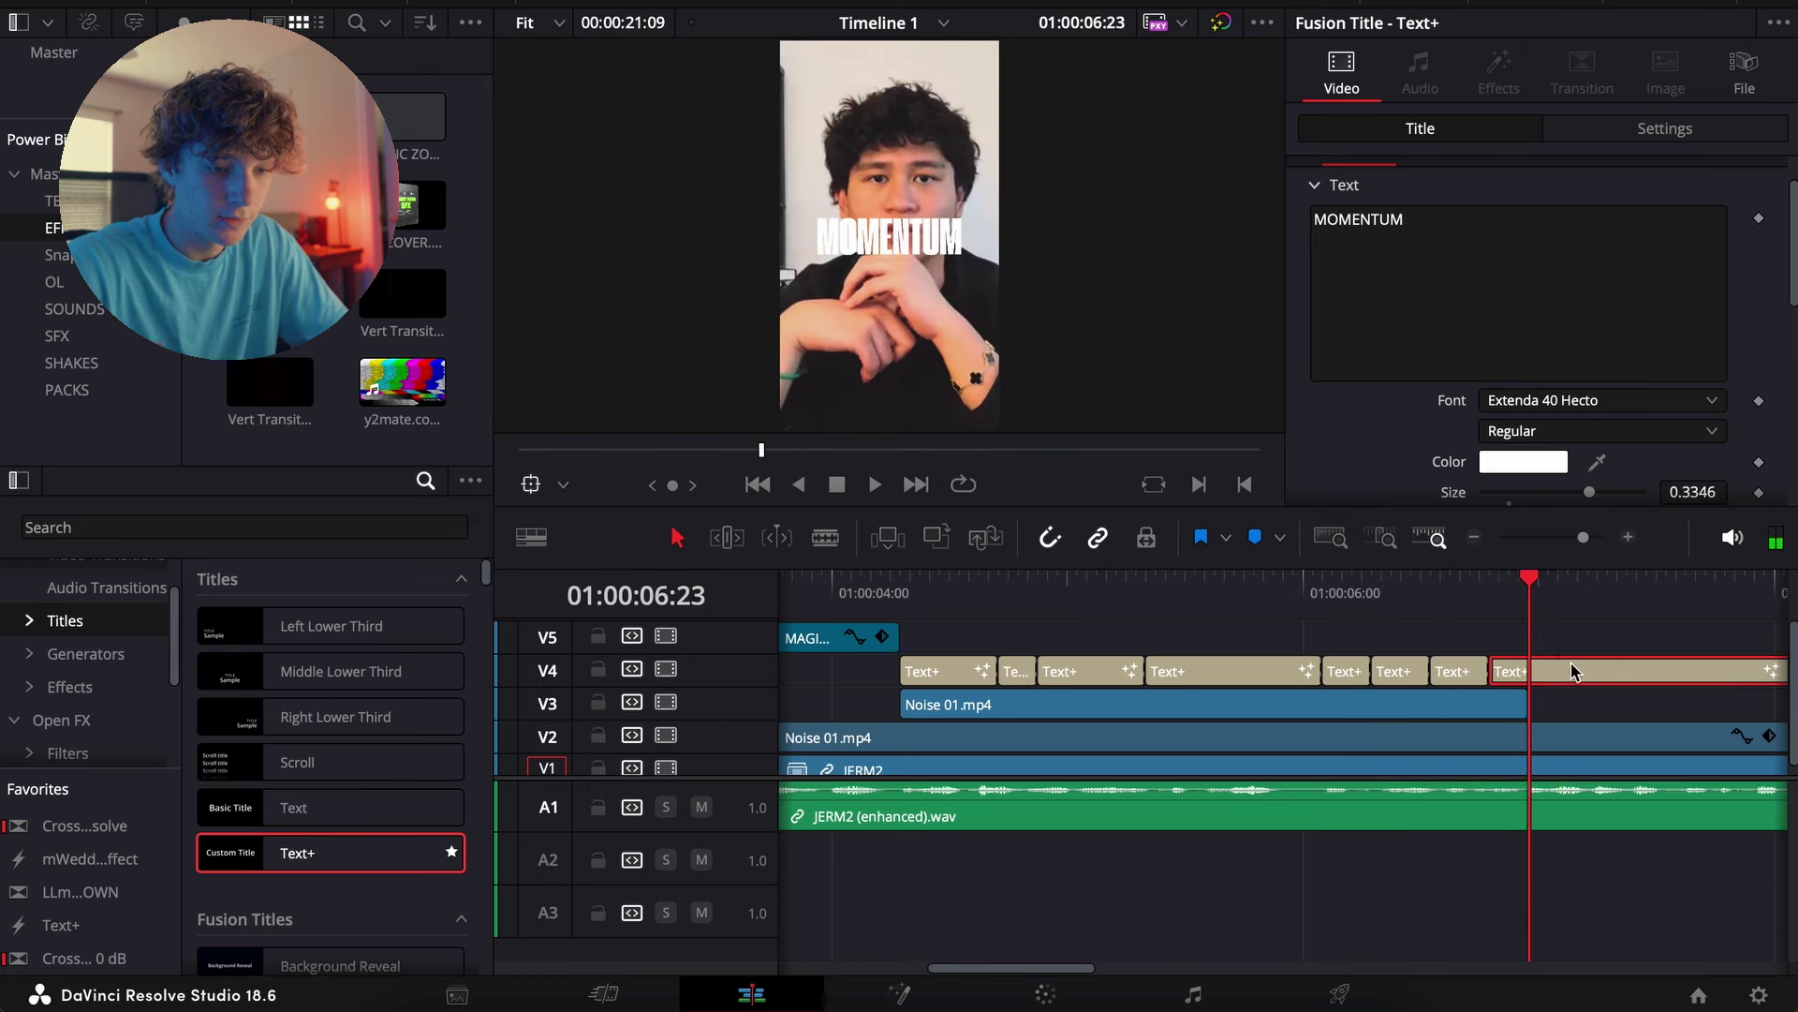
click(1570, 670)
key(ctrl+b)
key(BackSpace)
Play from the first V4 title and change the second title's text to IS
click(939, 588)
click(955, 671)
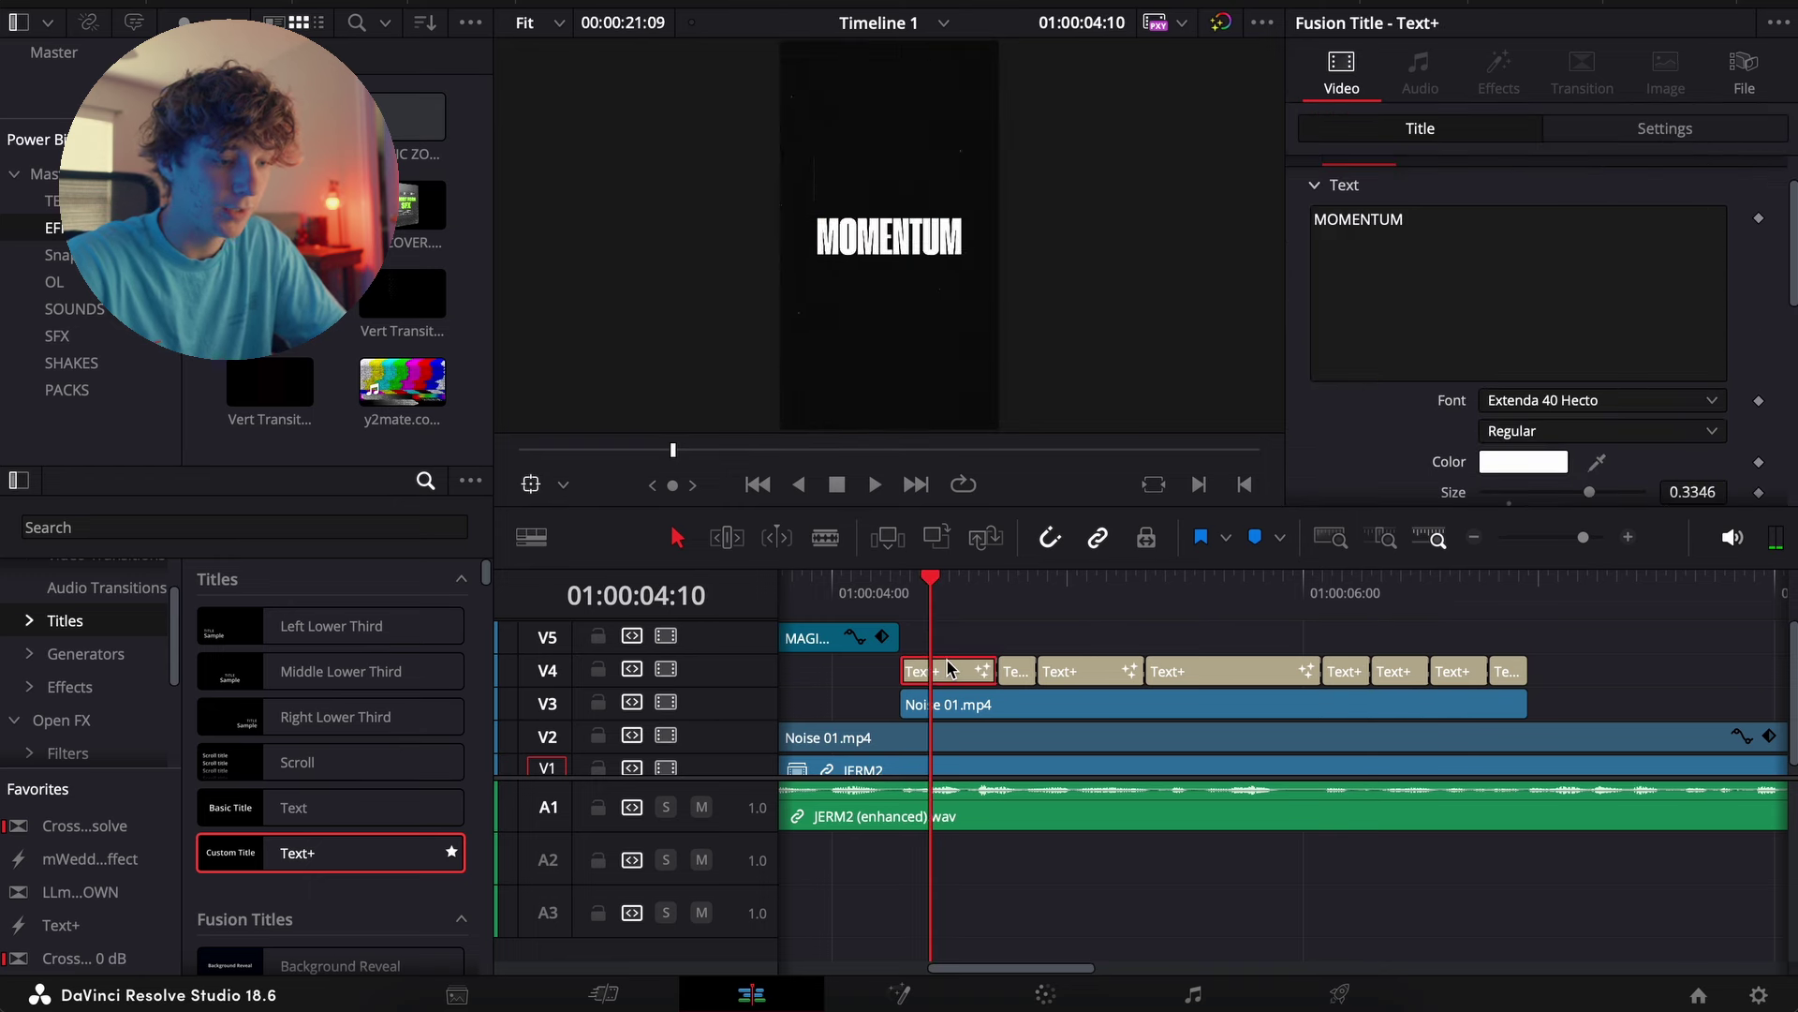
key(space)
click(1023, 671)
key(space)
click(1518, 209)
key(ctrl+a)
text(IS)
Play on to the third V4 title and change its text to NEVER
click(1087, 669)
key(space)
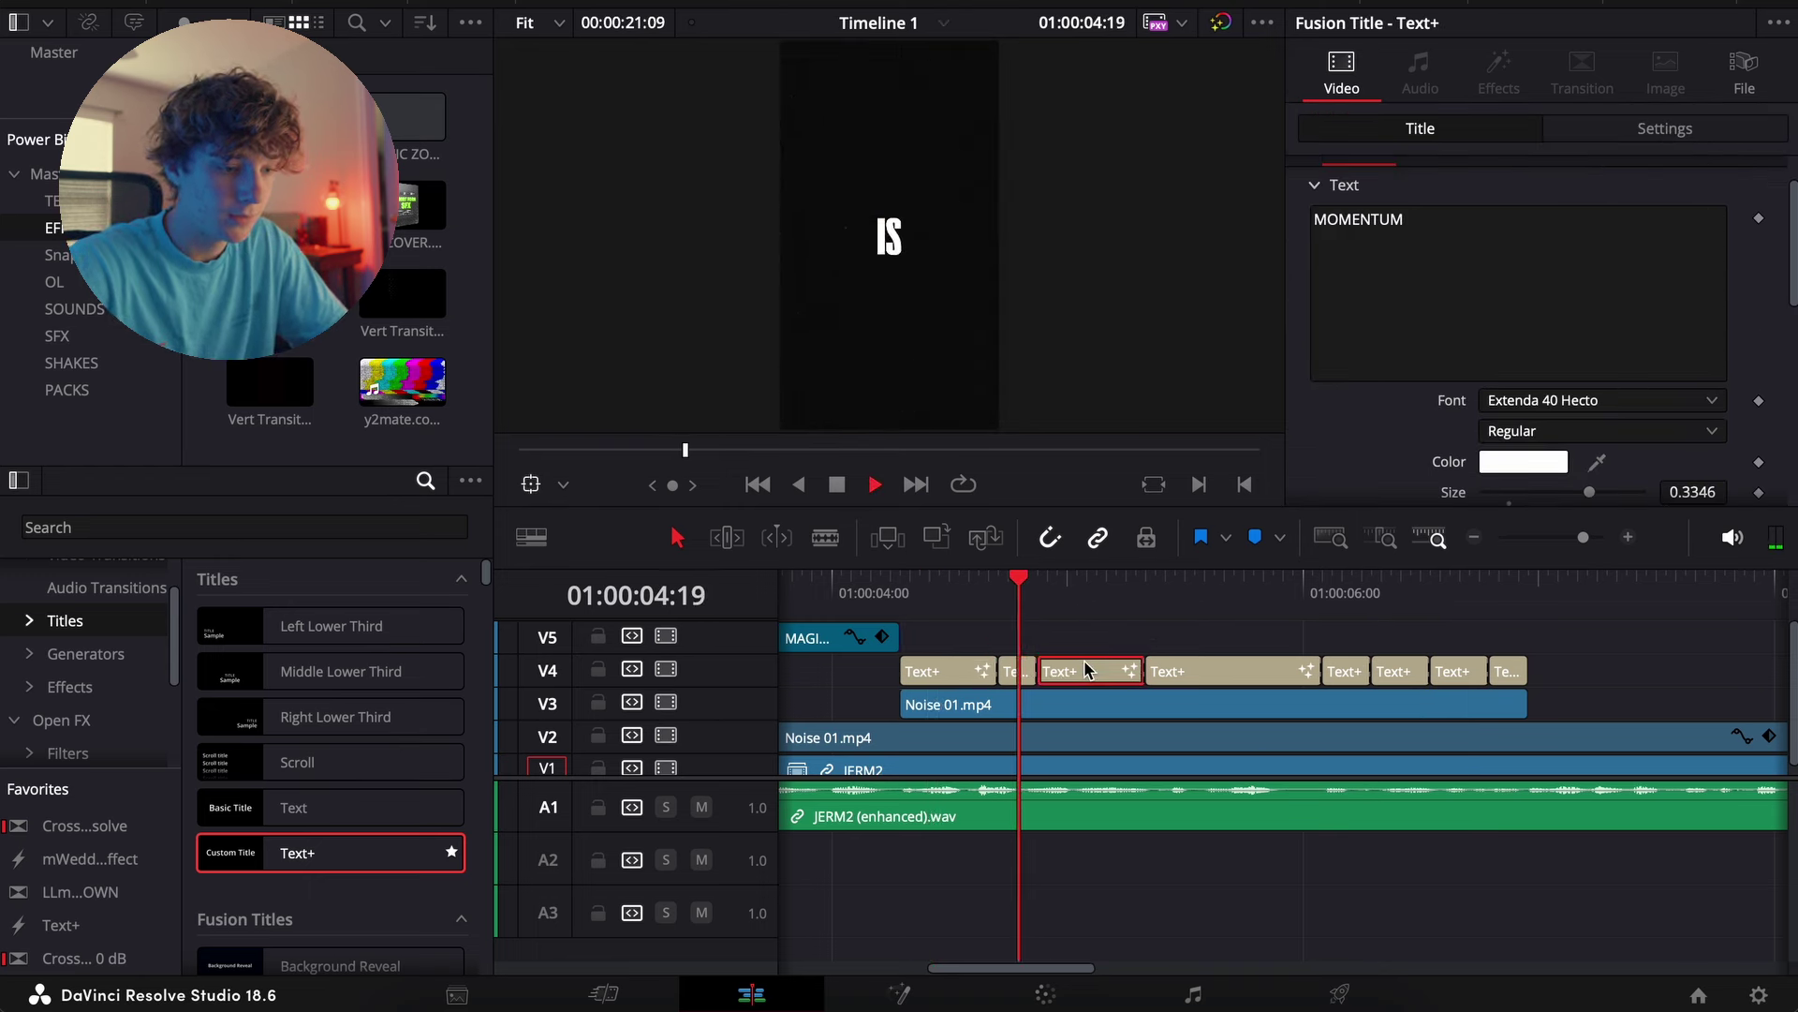
key(space)
drag(1465, 281, 1178, 187)
text(NEVER)
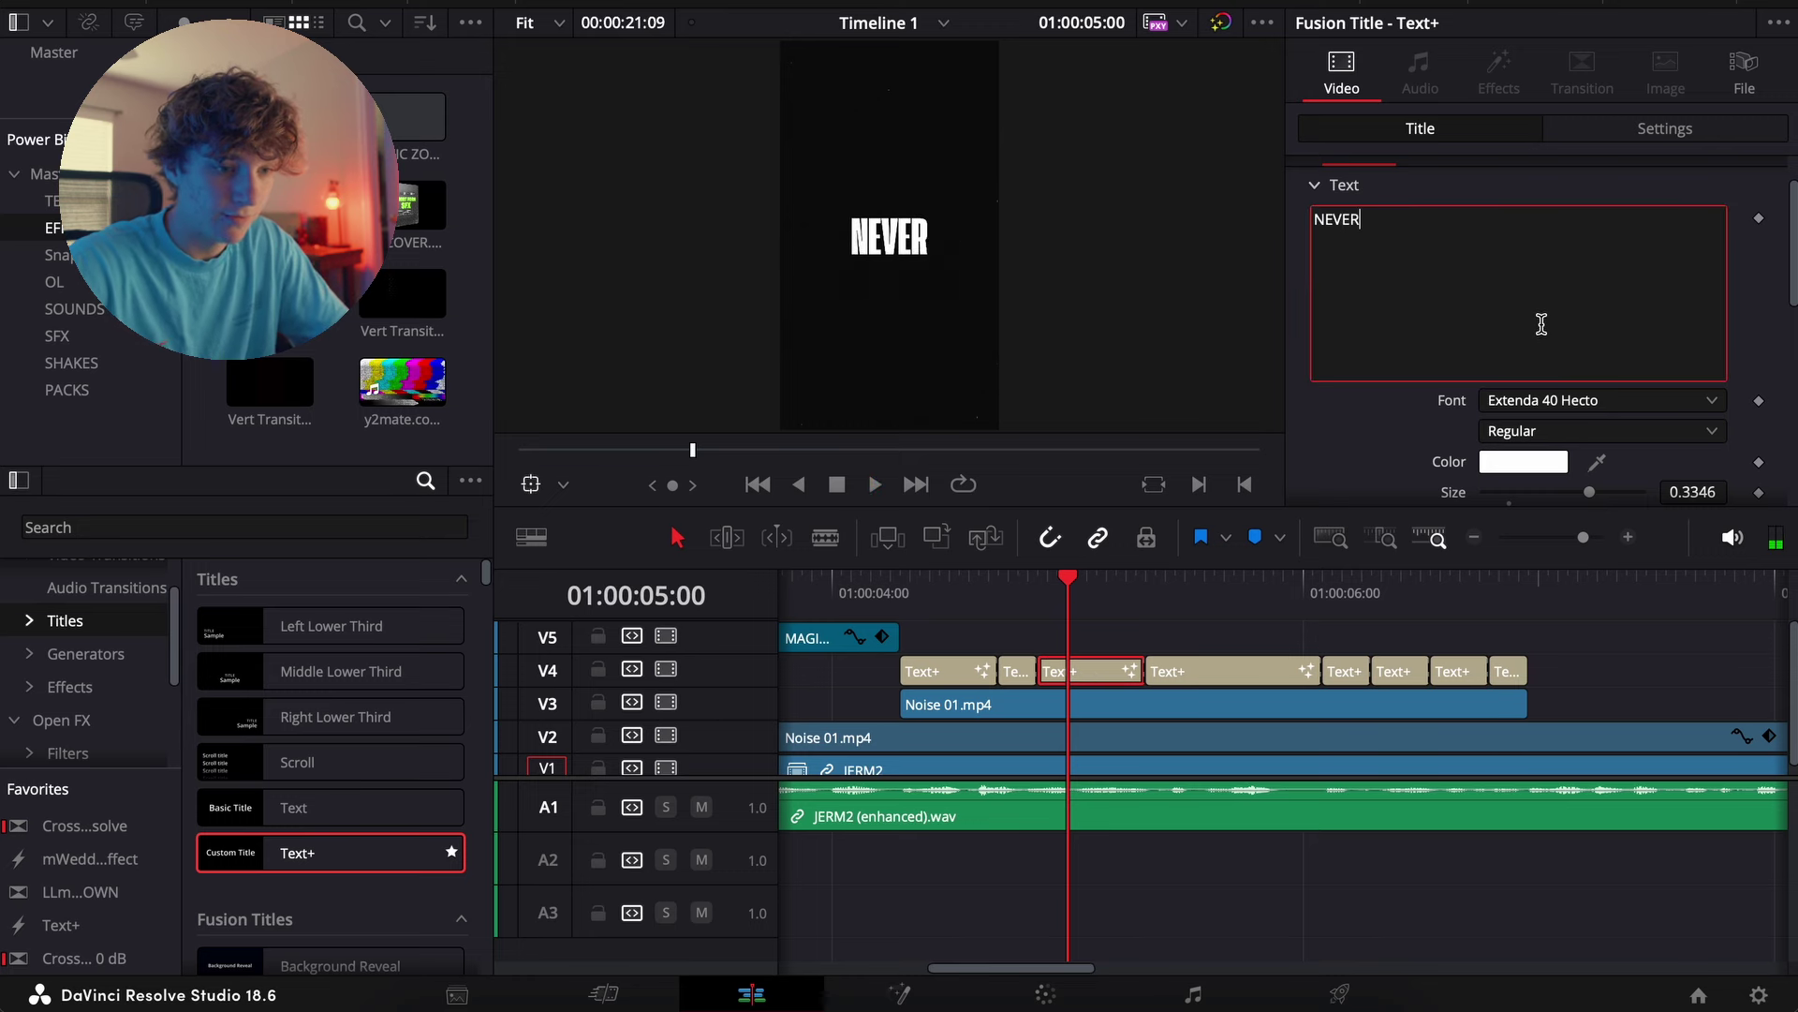
Set the NEVER title's text color to red
click(1553, 403)
click(1553, 408)
scroll(1536, 412, down, 2)
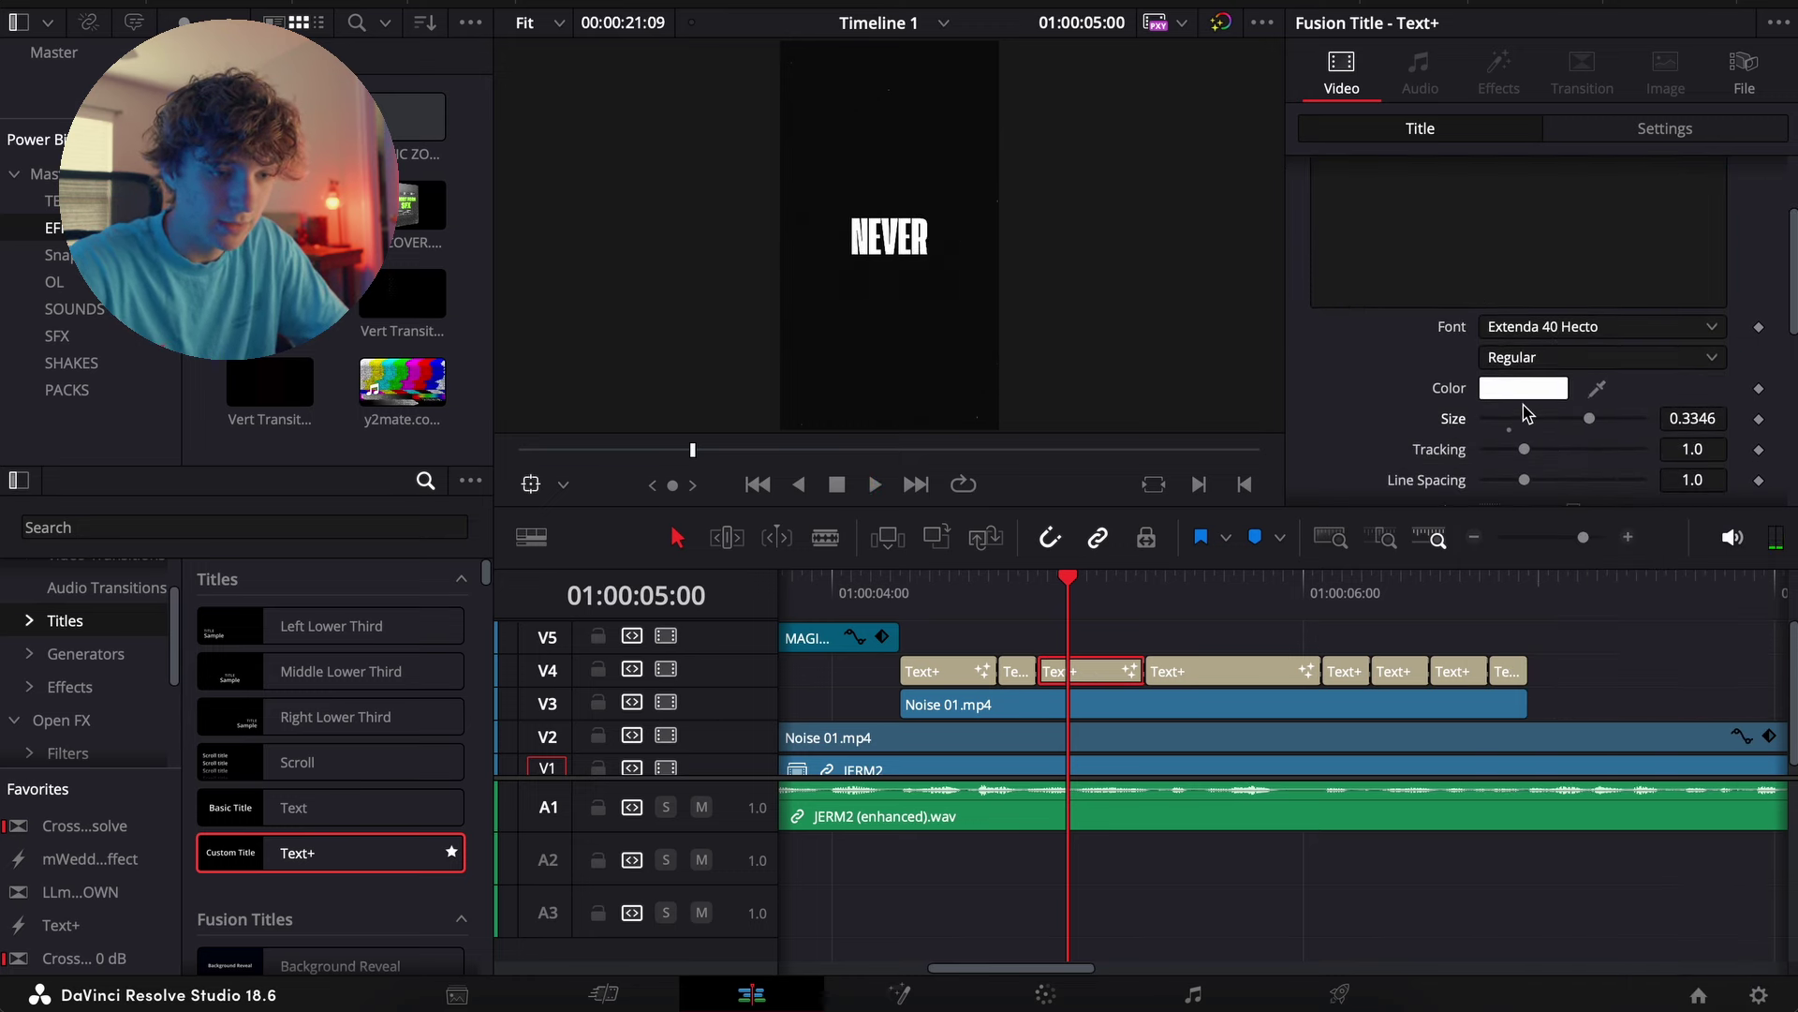
click(1523, 388)
click(246, 690)
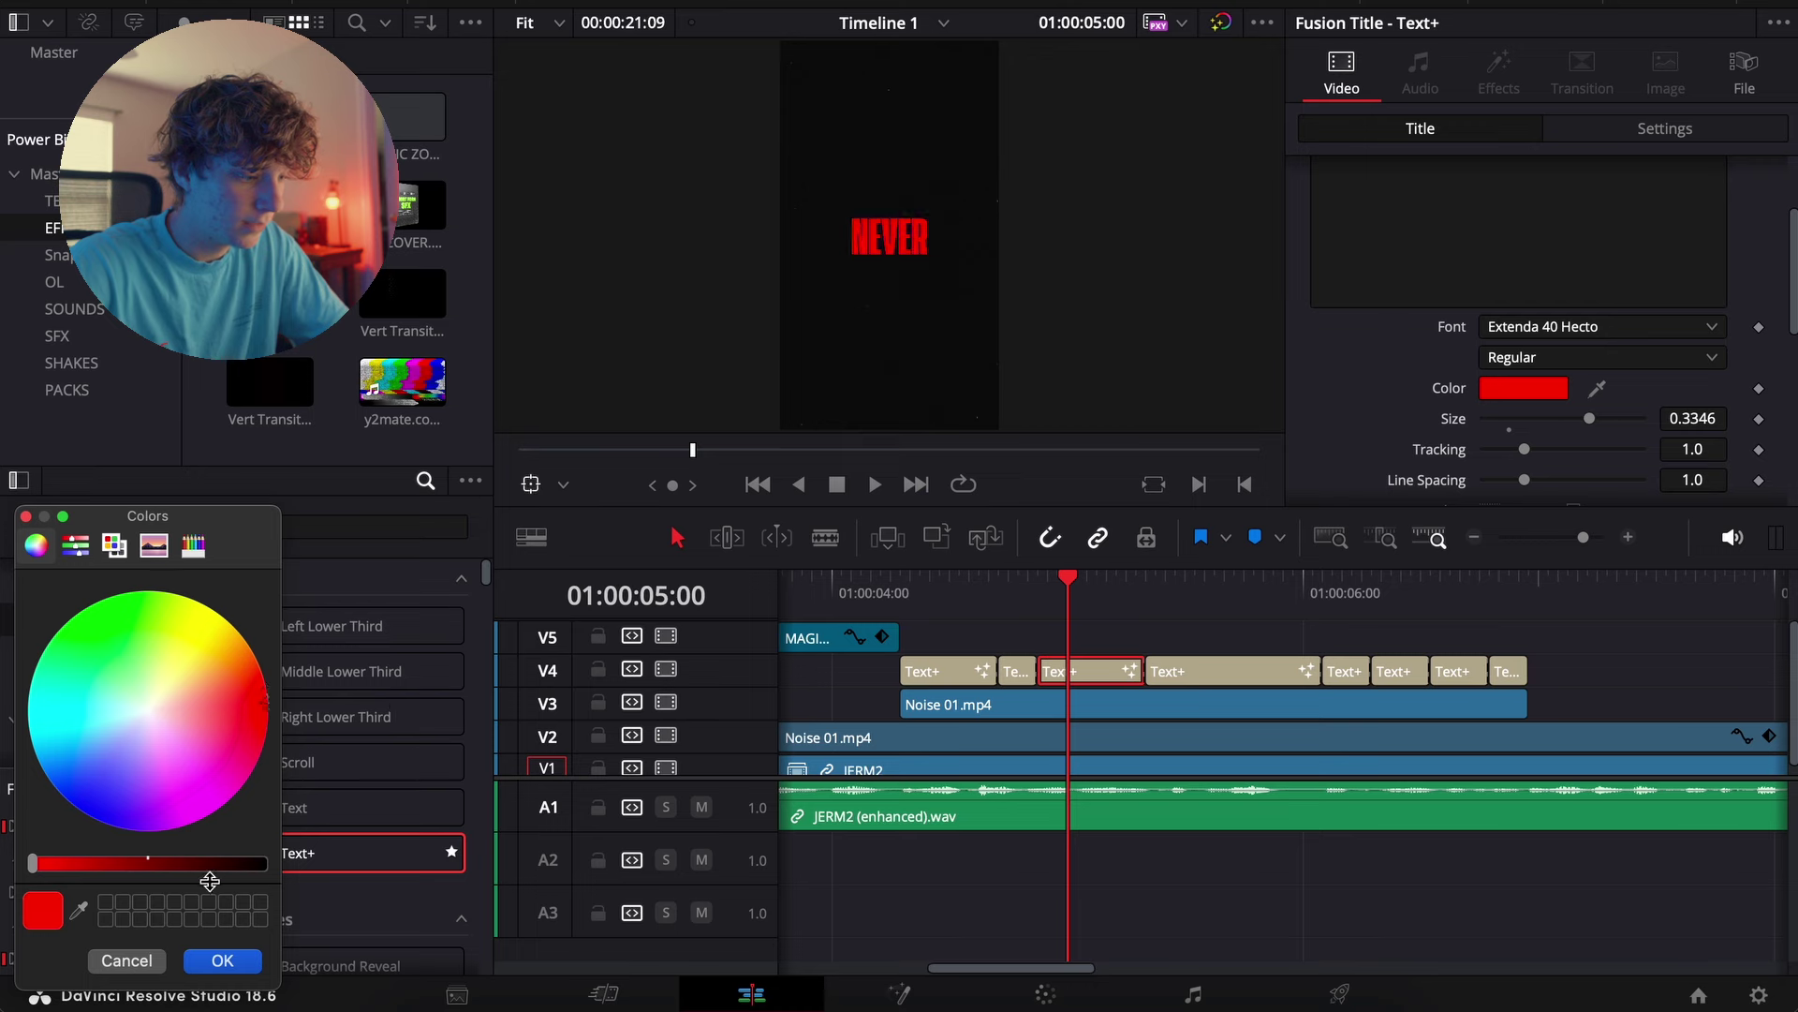
click(230, 956)
Play on to the fourth V4 title and change its text to TAKEN
key(space)
click(1208, 676)
key(space)
scroll(1373, 393, up, 4)
click(1434, 314)
key(ctrl+a)
text(TAKEN)
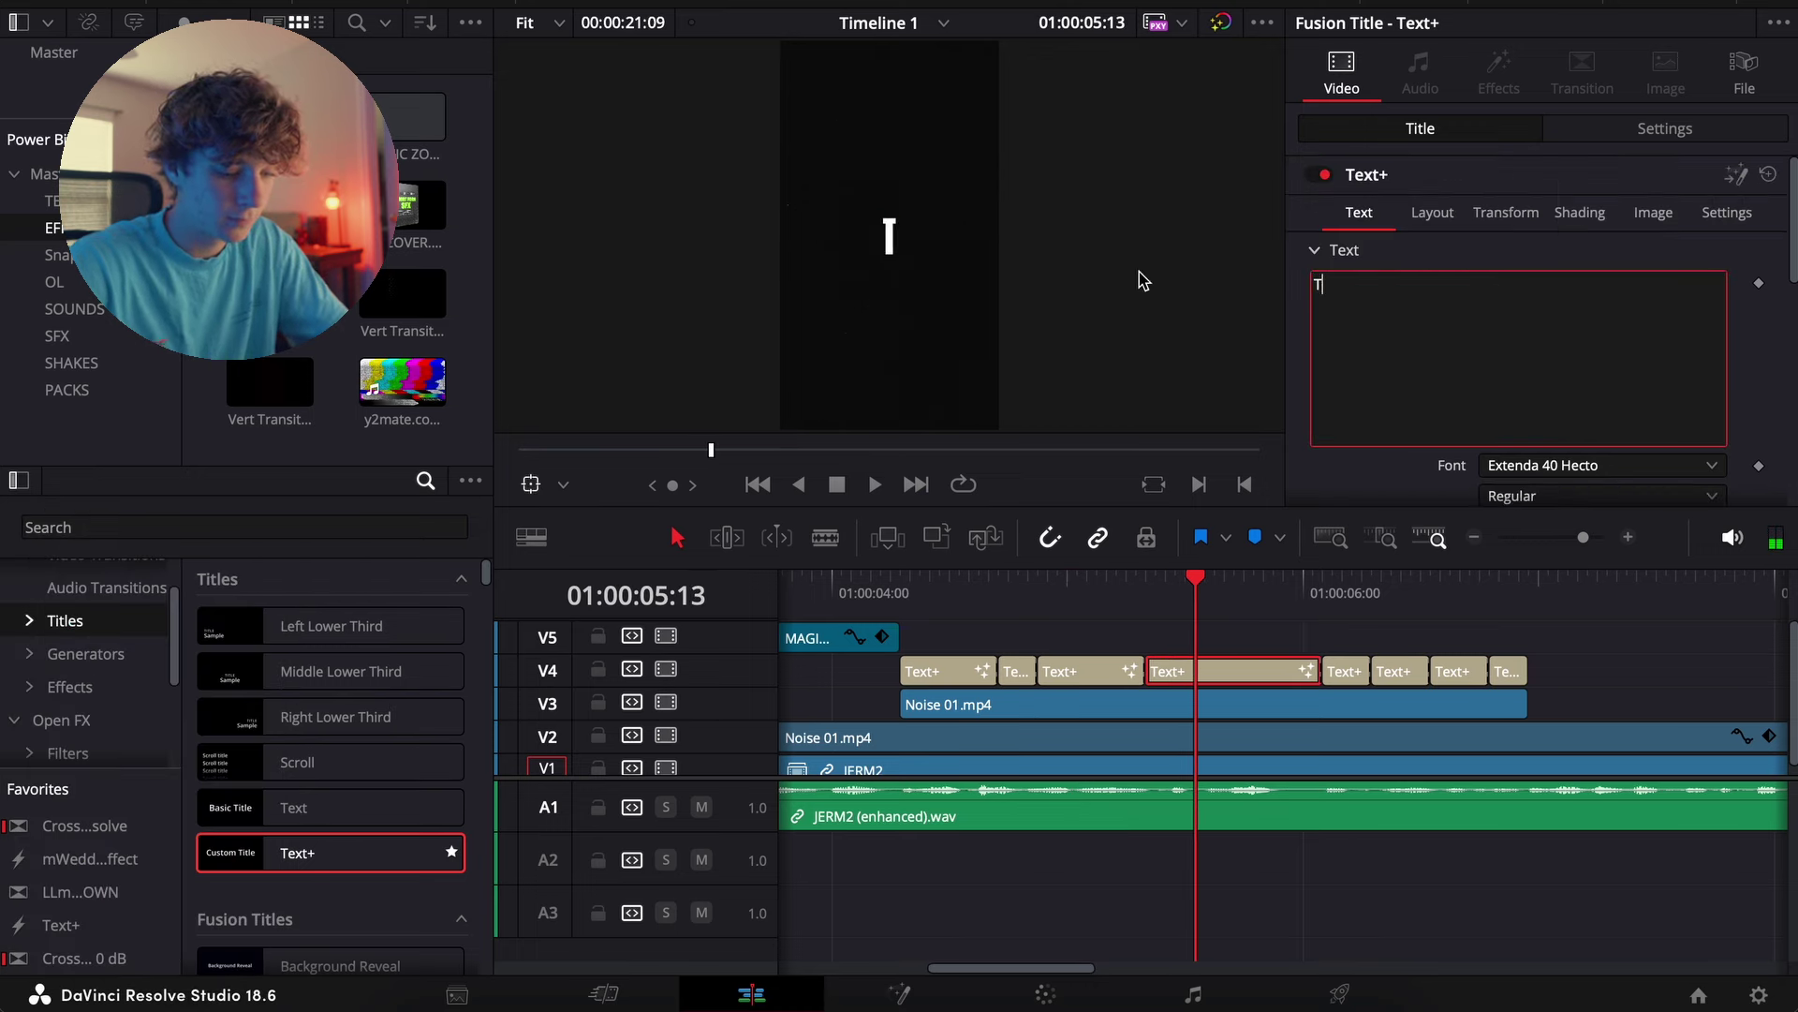
Split the TAKEN title where the next spoken word starts and change the second part's text to AWAY
click(1223, 672)
key(space)
key(space)
key(ctrl+b)
click(1262, 676)
click(1433, 318)
key(ctrl+a)
text(AWAY)
Advance to the title after AWAY and change its text to "BUT ITS.."
click(1271, 676)
key(Right)
key(Right)
key(Right)
key(Right)
key(Right)
key(Right)
key(Right)
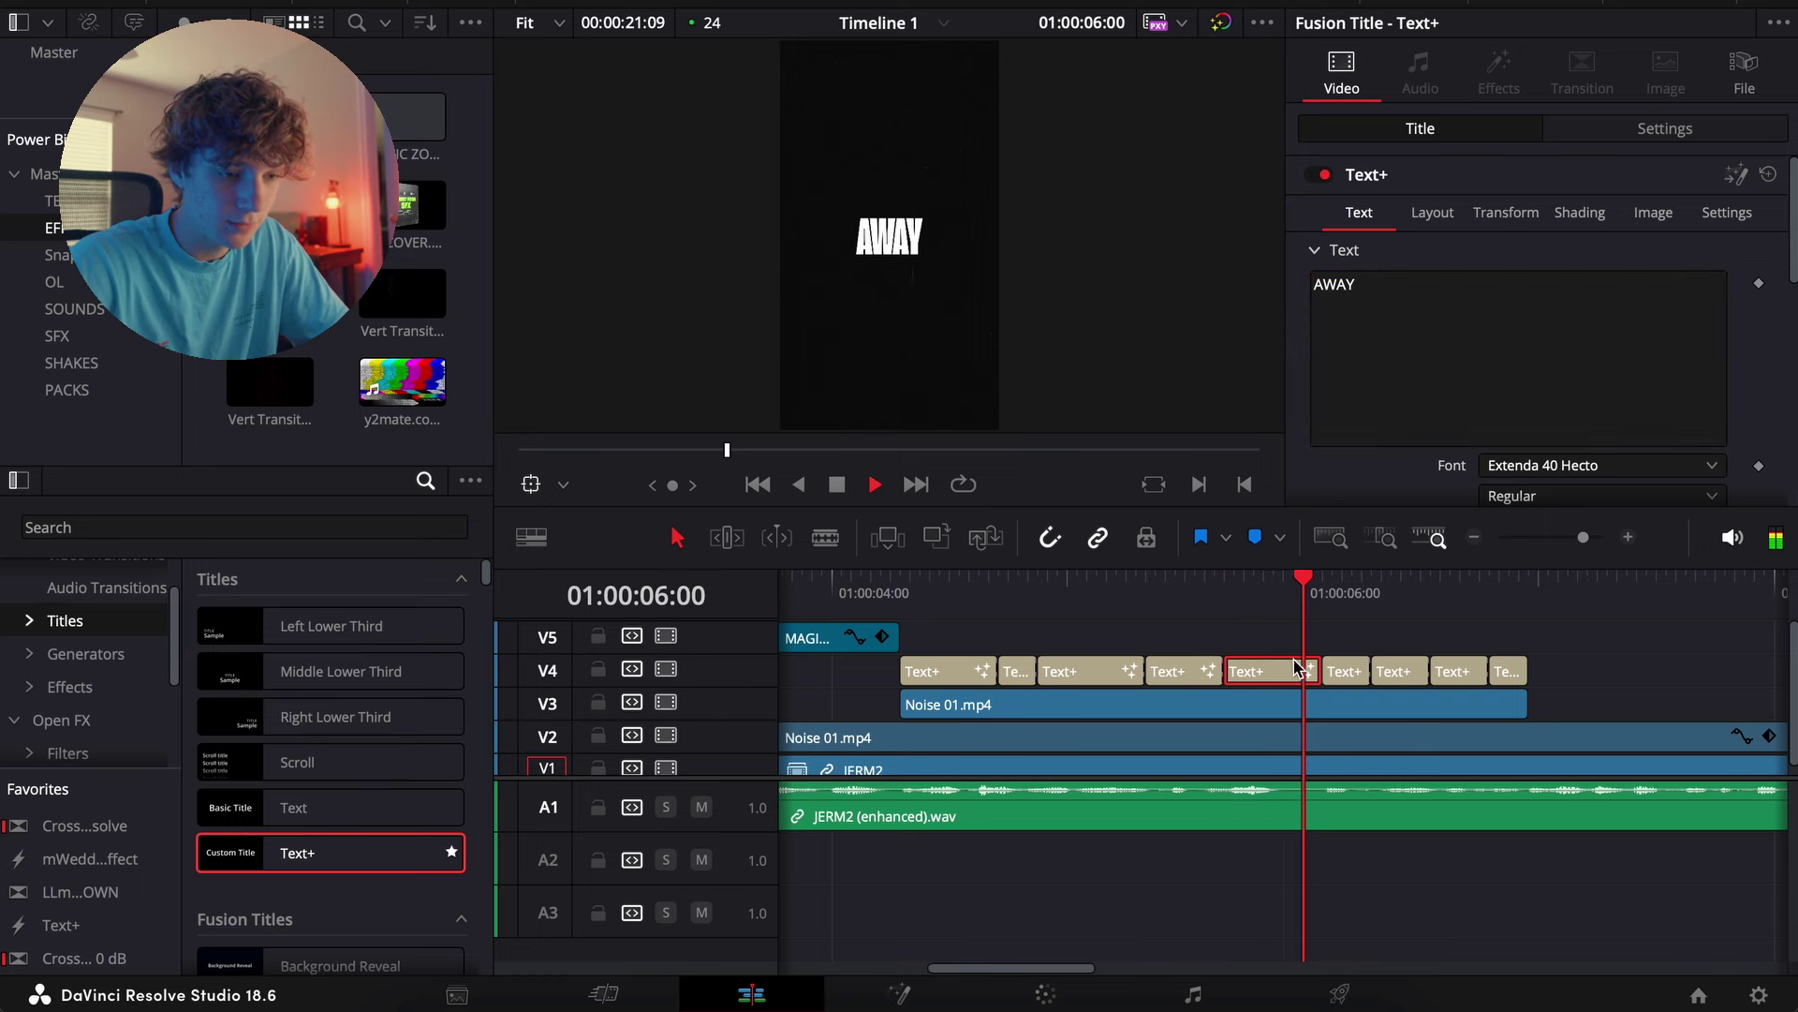
key(Right)
key(Right)
key(Right)
key(Right)
key(Right)
click(1347, 672)
click(1443, 322)
key(ctrl+a)
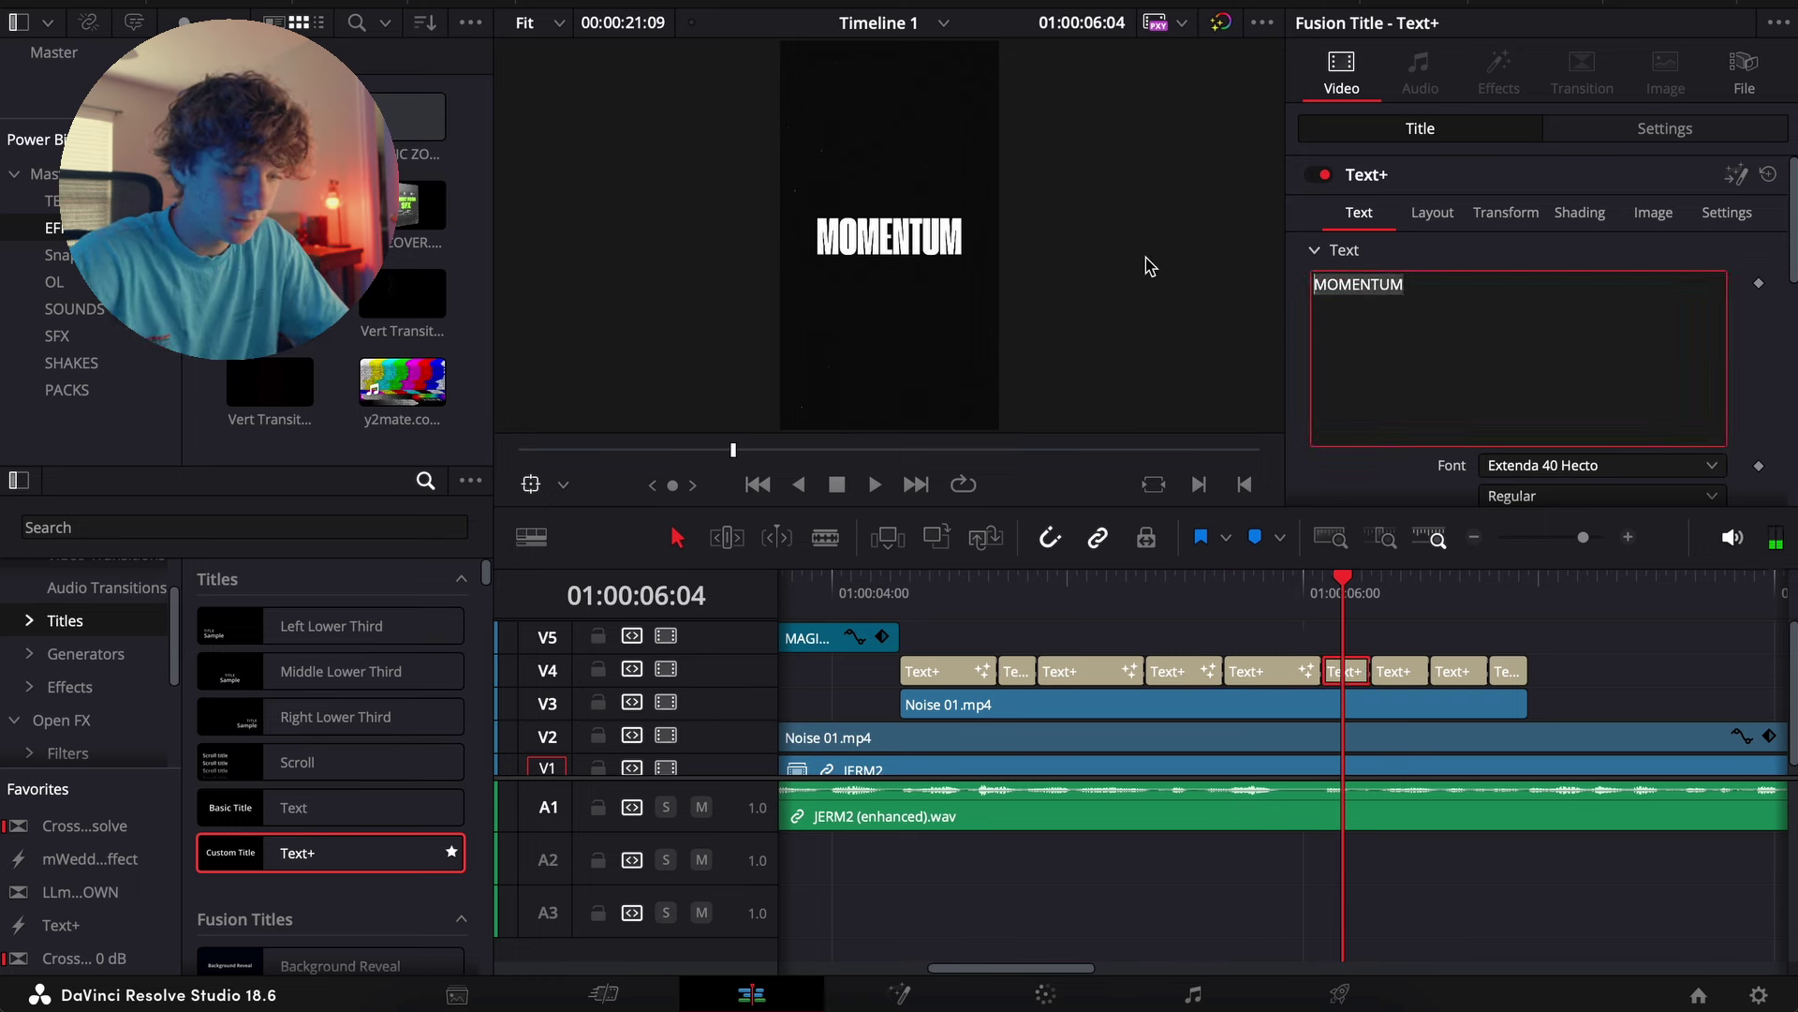
text(BUT ITS>>)
key(BackSpace)
key(BackSpace)
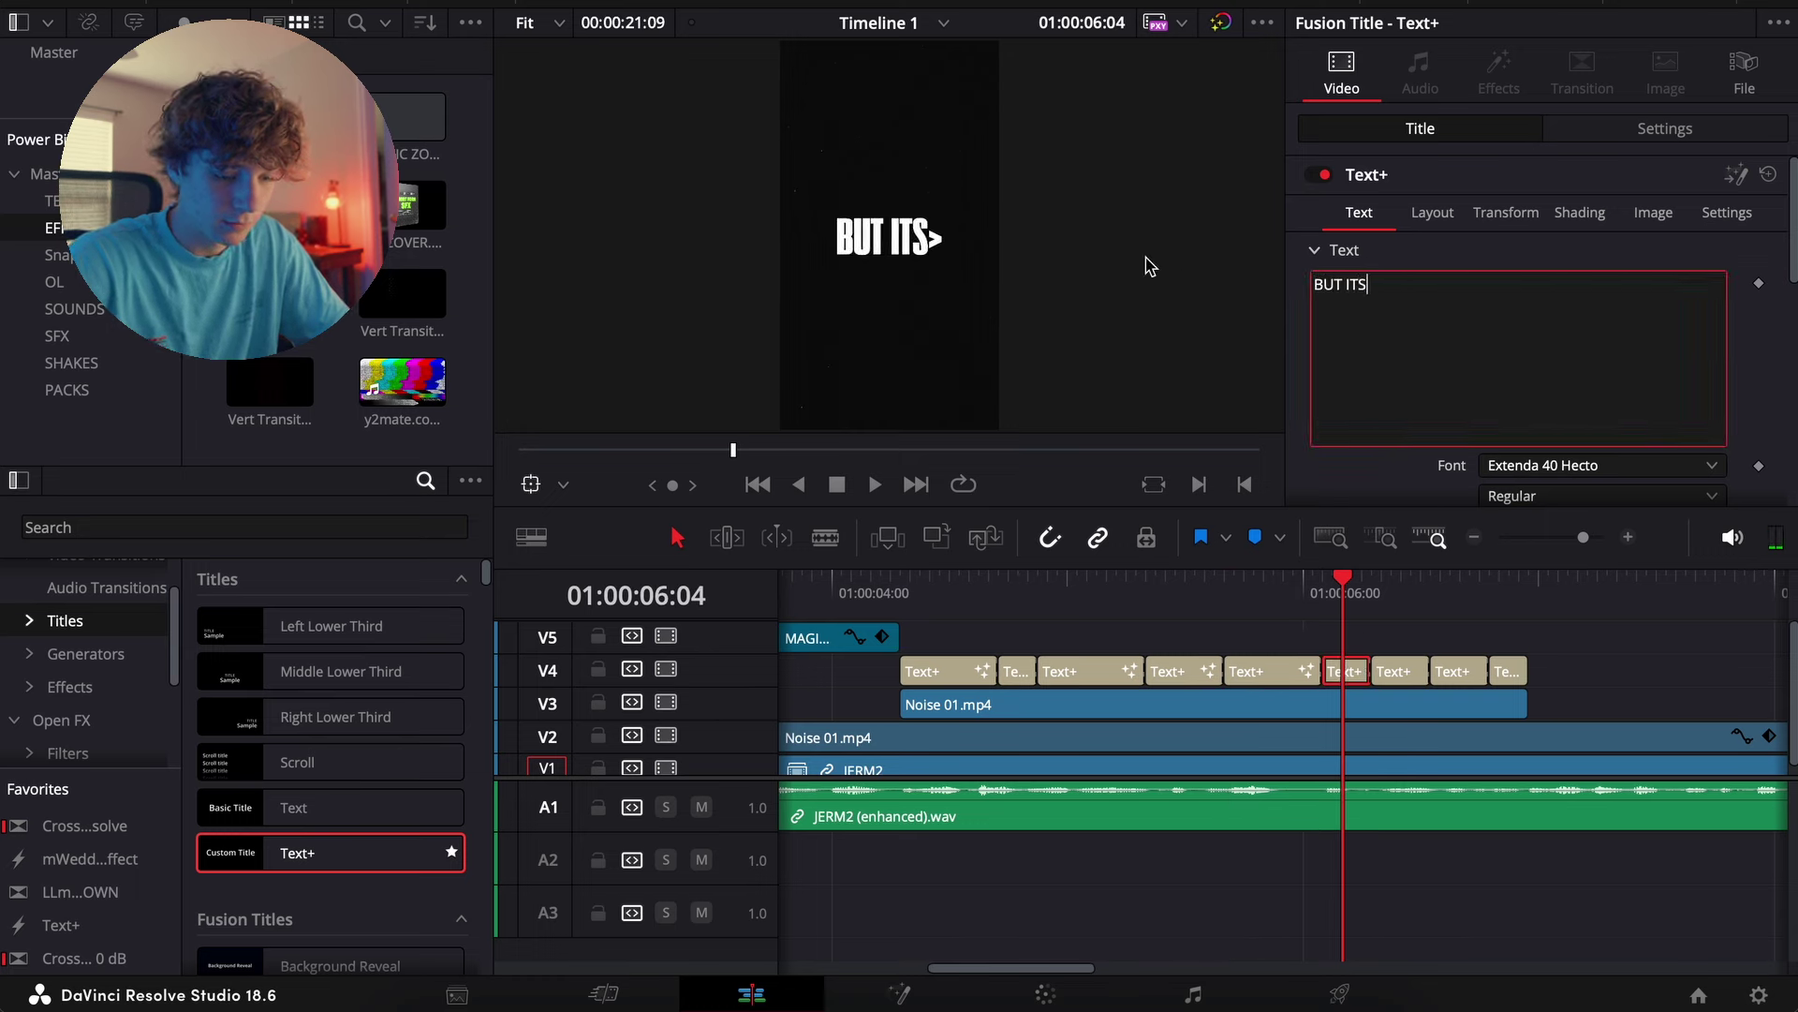
text(..)
Play from the start of the "BUT ITS.." title and change the following title's text to ONLY
click(1321, 588)
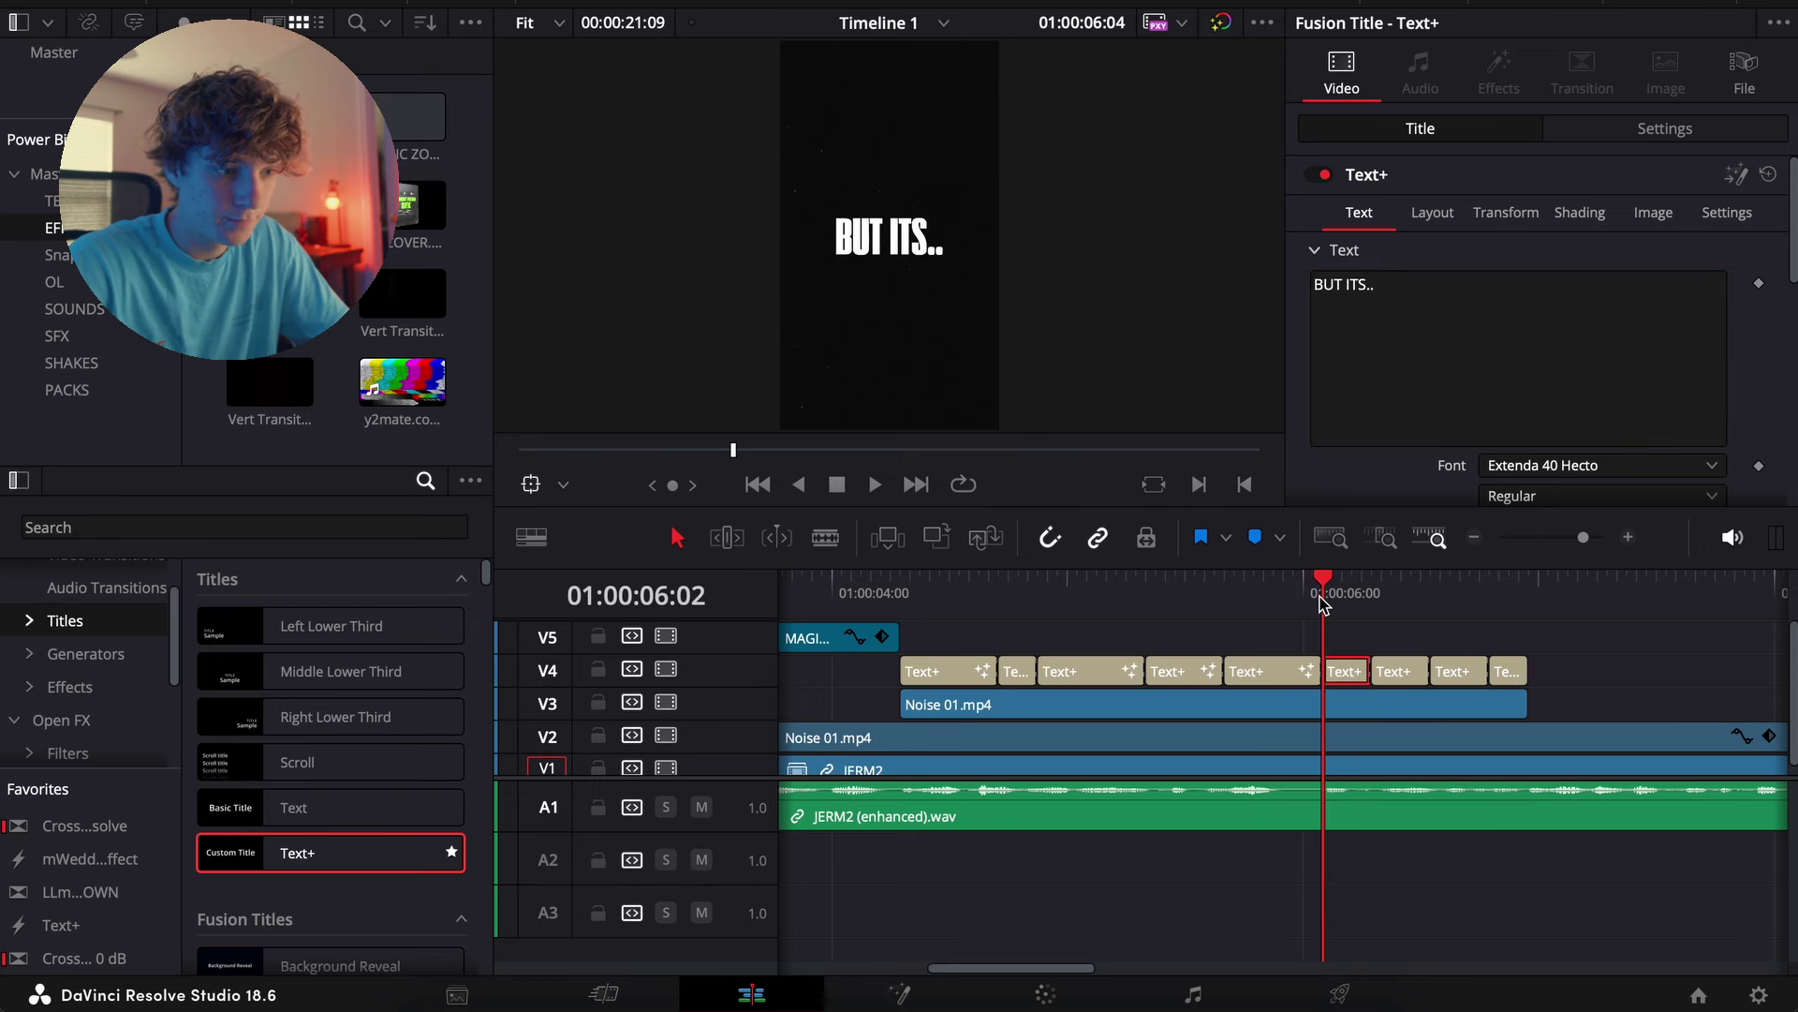
key(space)
click(1412, 681)
click(1458, 293)
key(ctrl+a)
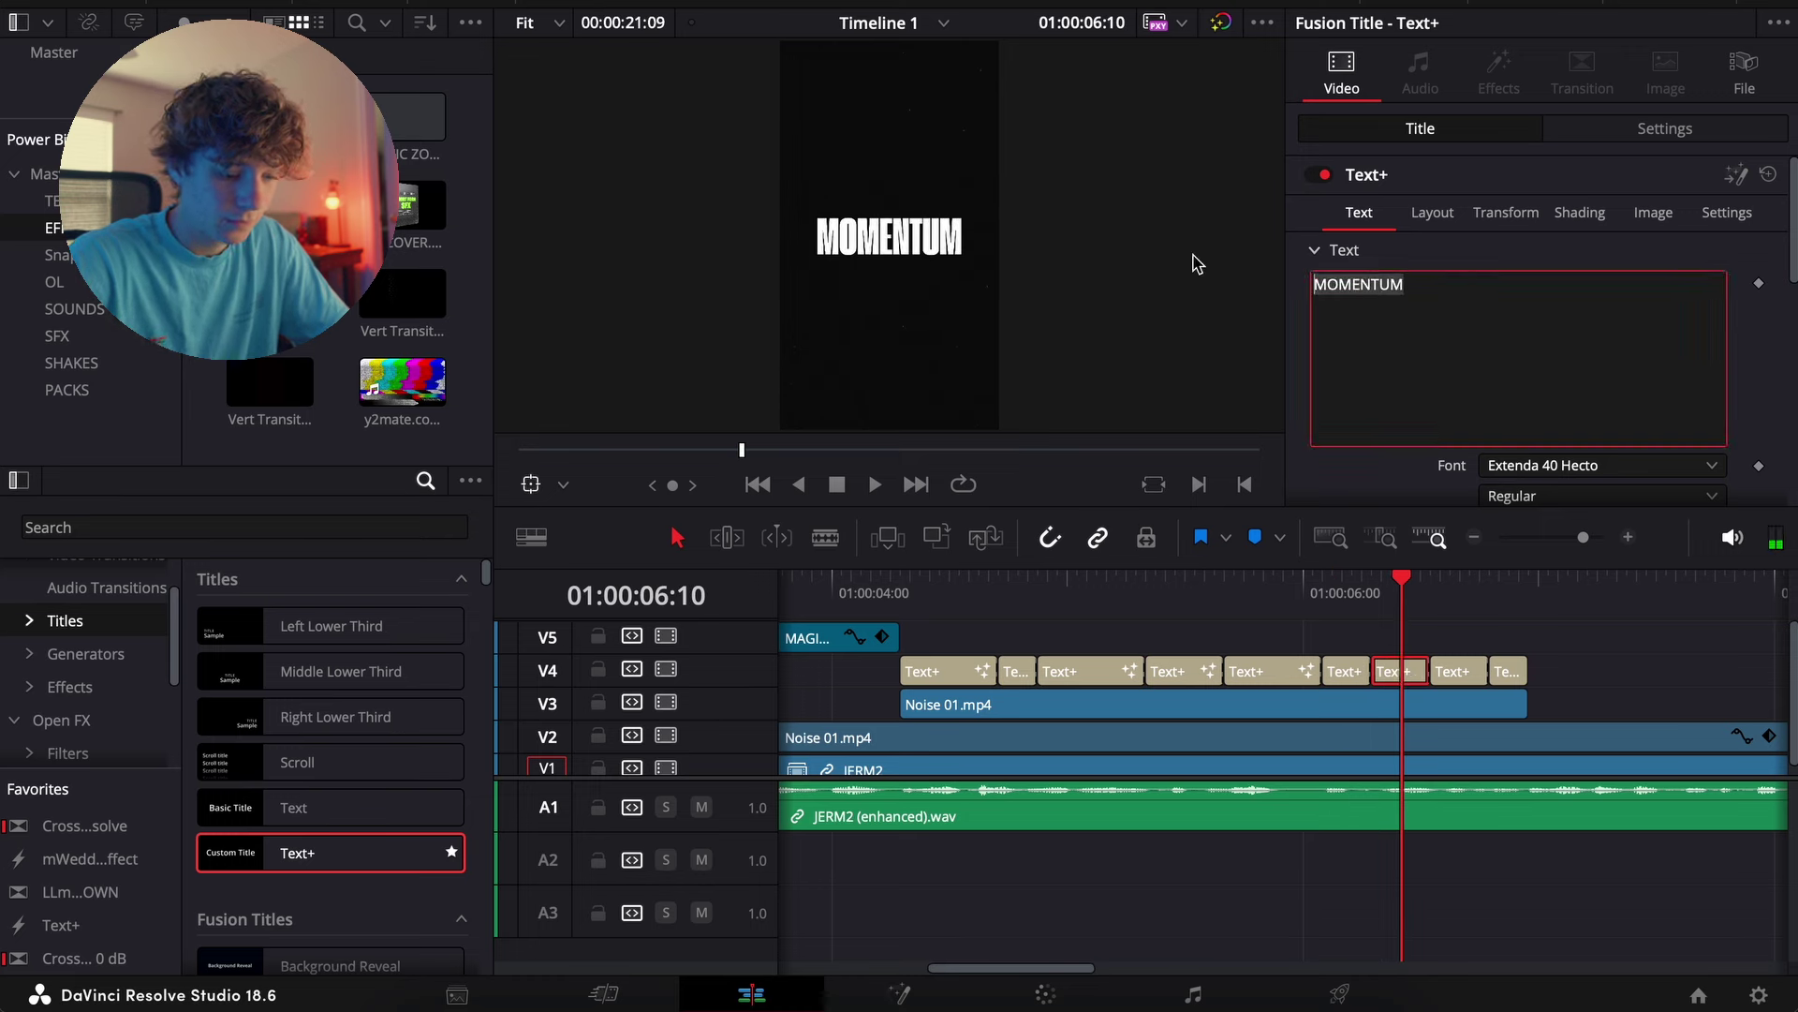
text(ONLY)
Change the text of the last two V4 titles to GIVEN and UP
click(1458, 681)
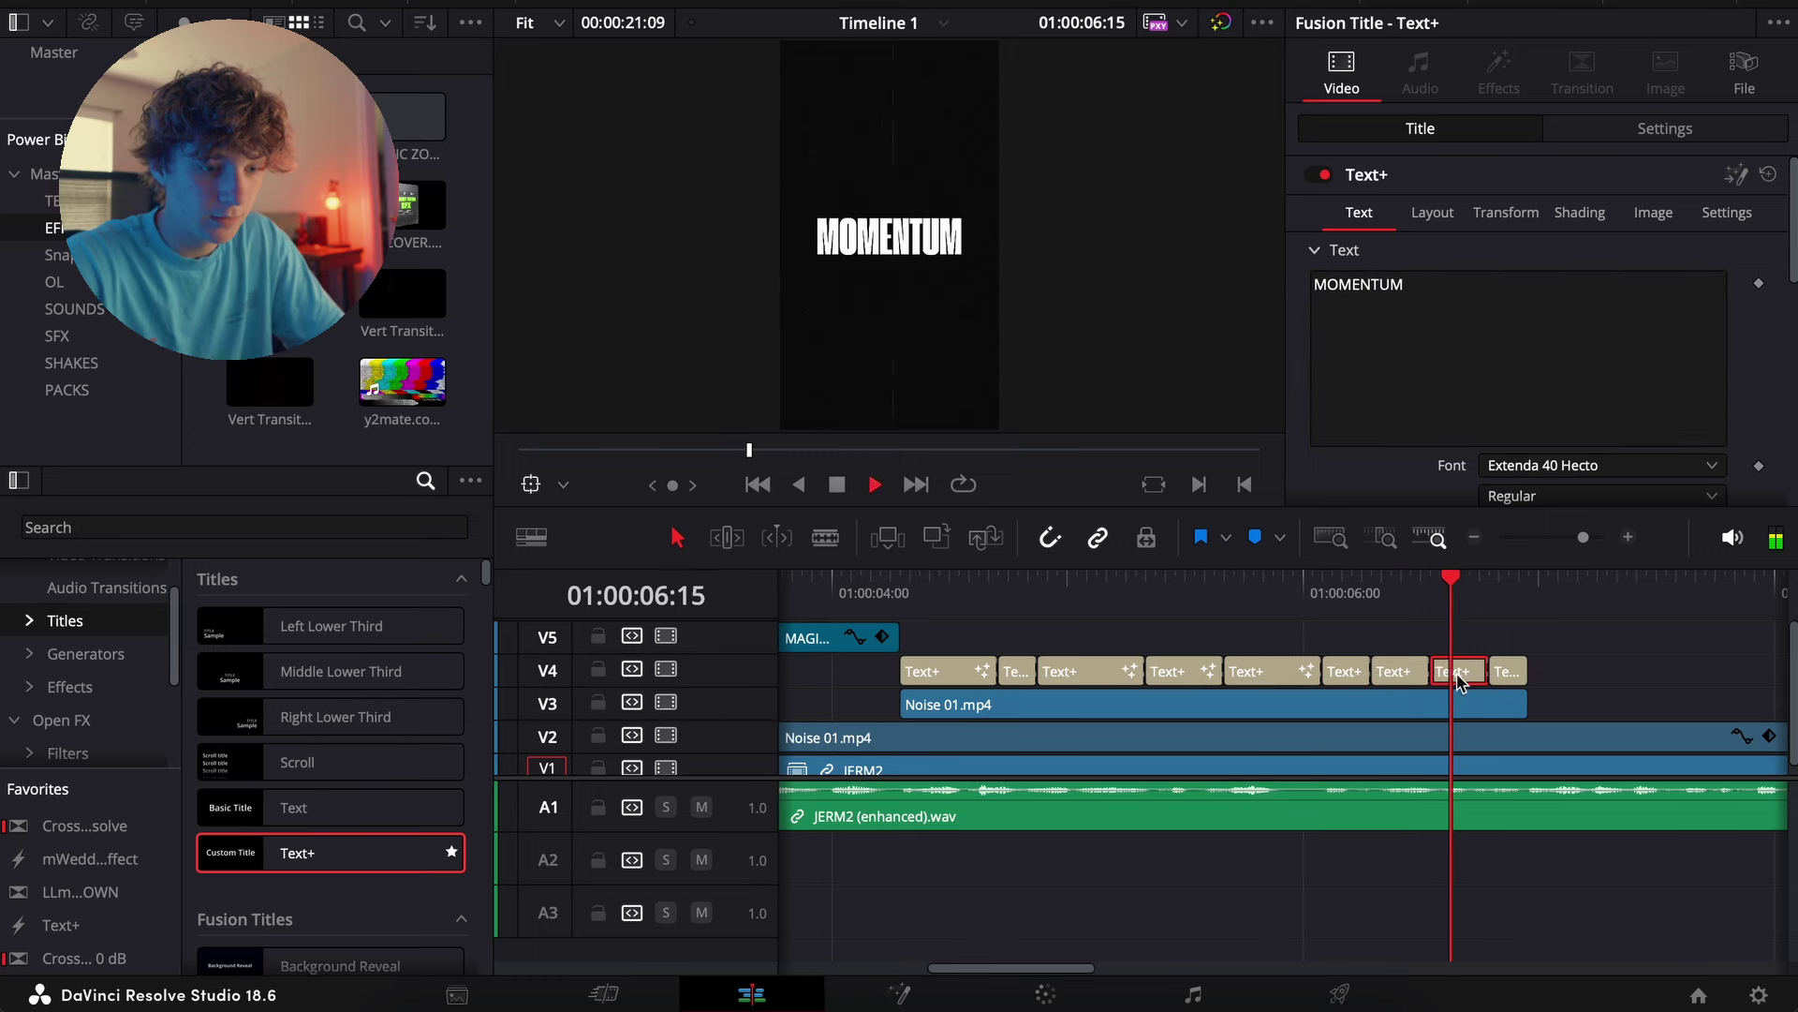
click(1481, 309)
key(ctrl+a)
text(GIVEN)
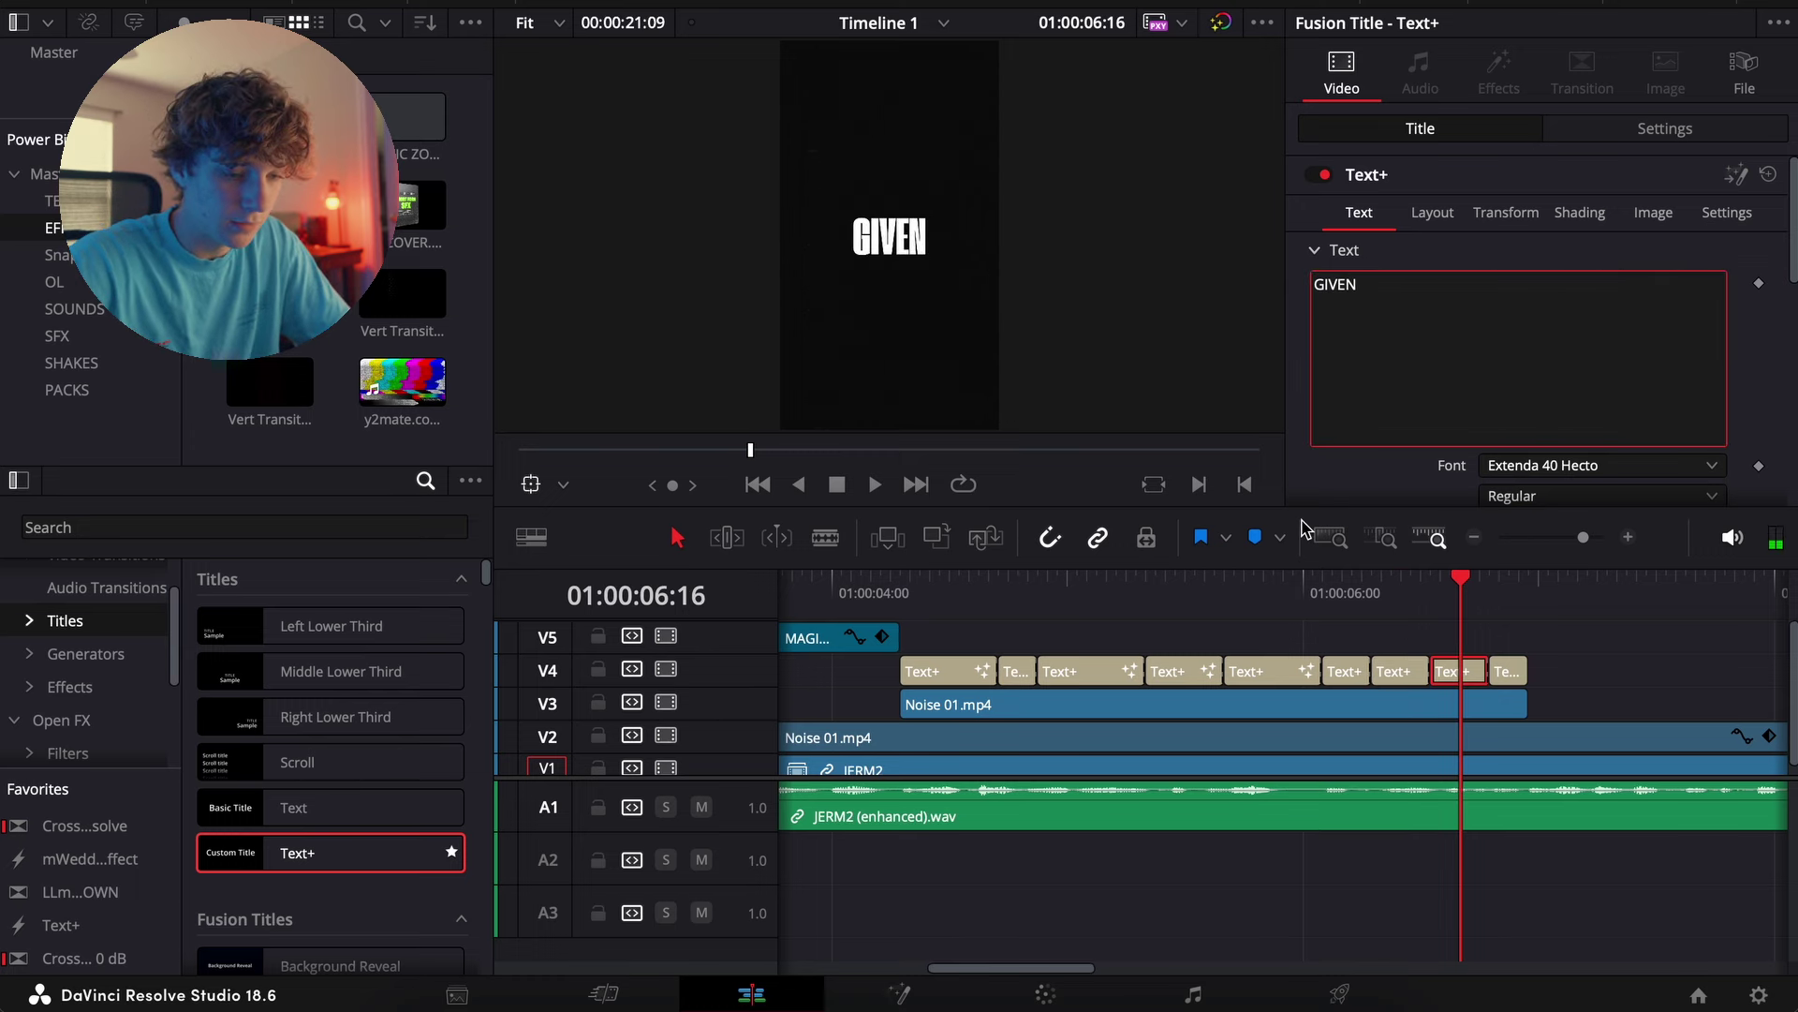
click(1511, 681)
click(1497, 353)
key(ctrl+a)
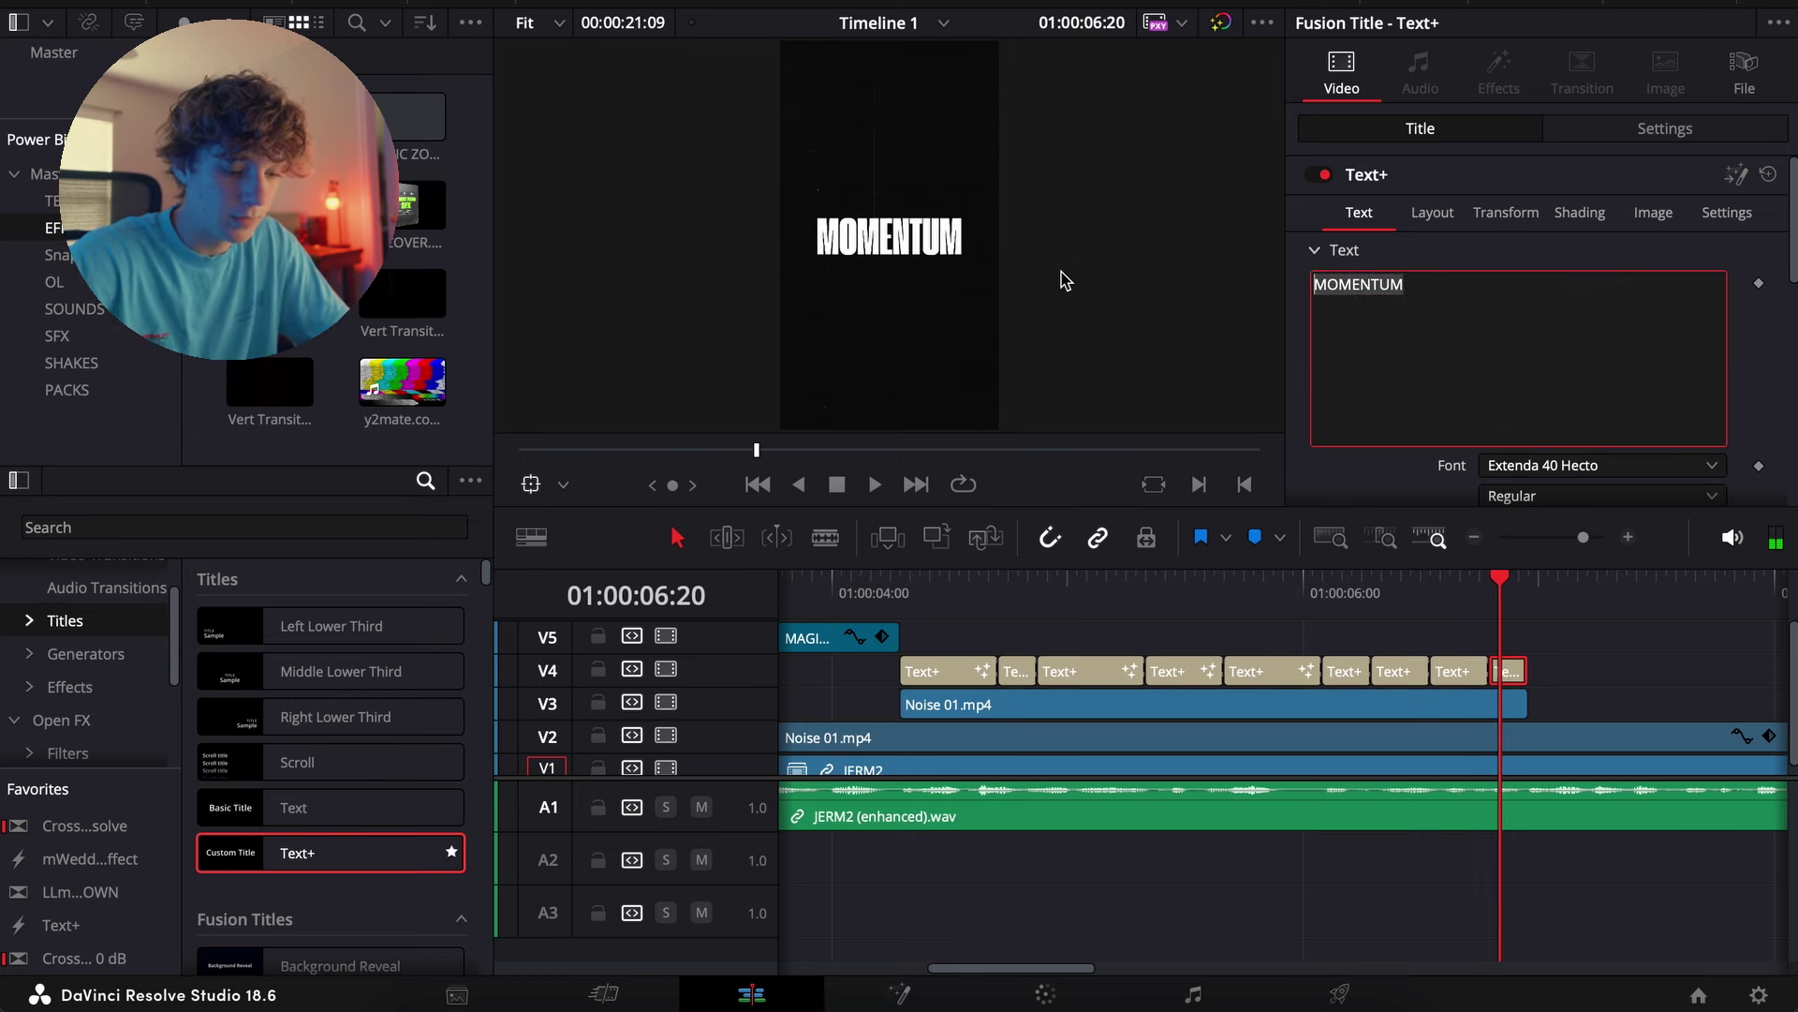
text(UP)
Set the GIVEN title's text color to red
click(1454, 671)
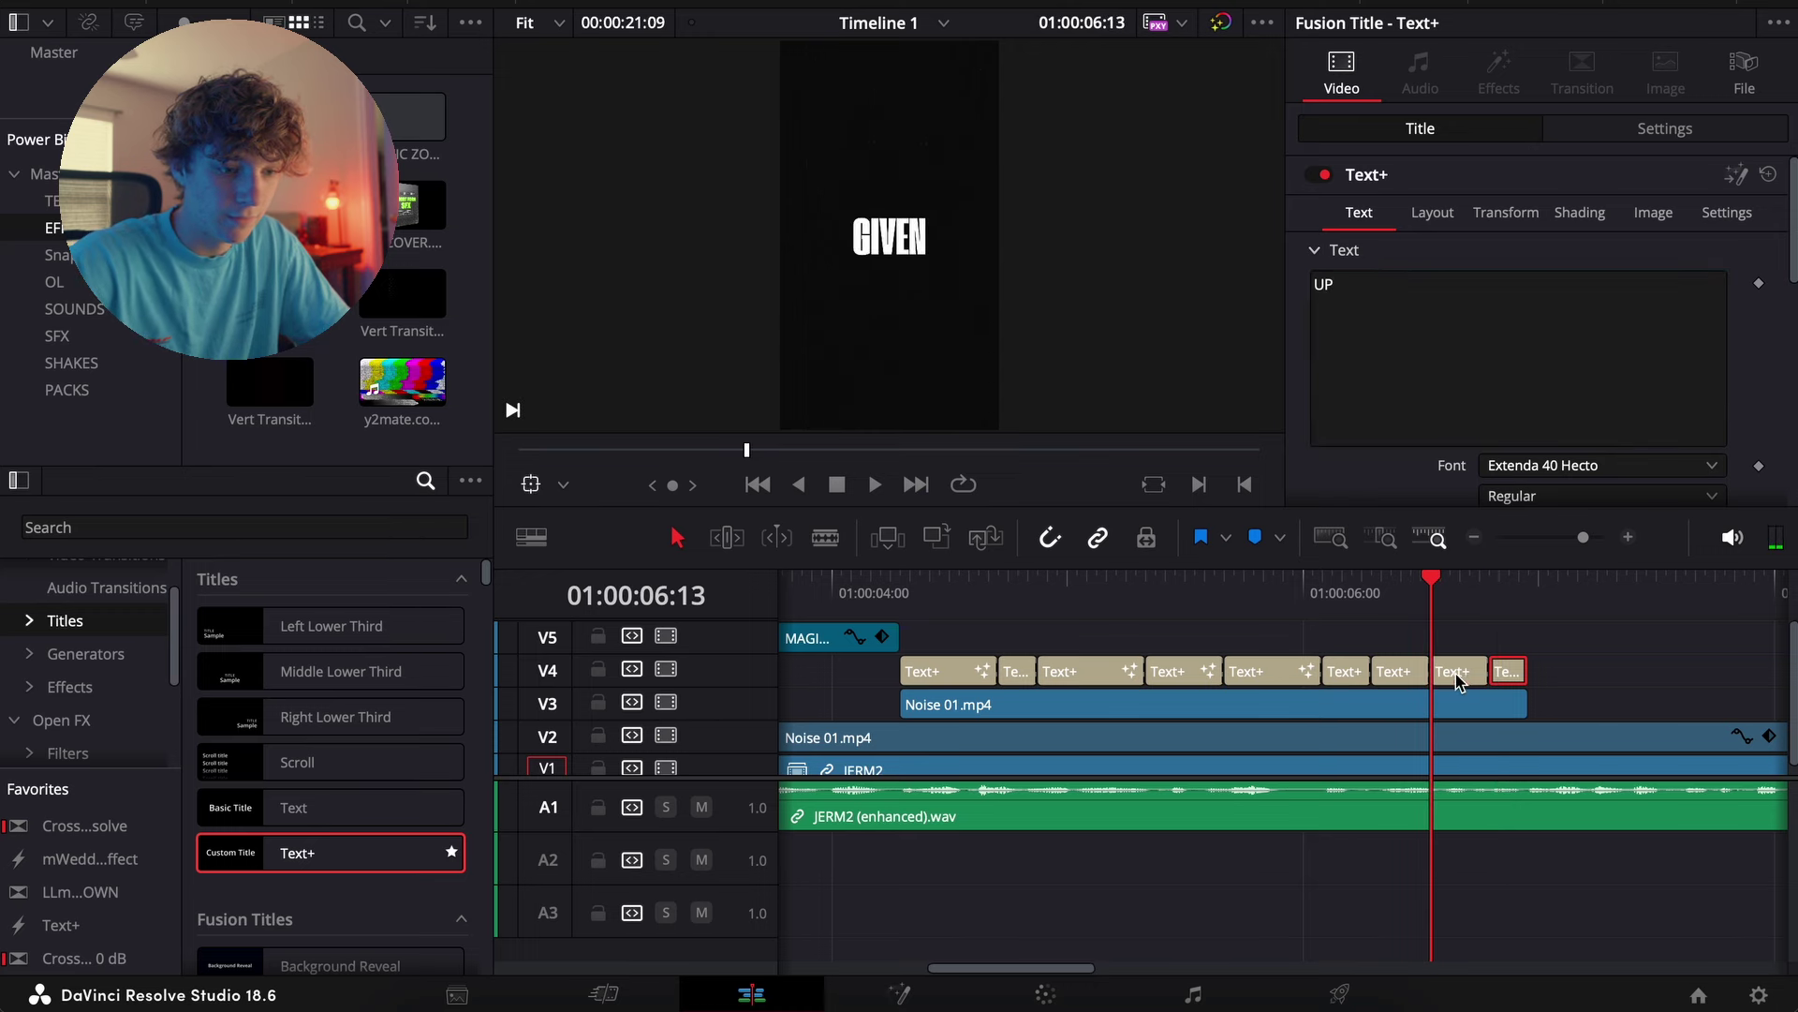
scroll(1527, 482, down, 1)
click(1524, 475)
drag(233, 699, 596, 707)
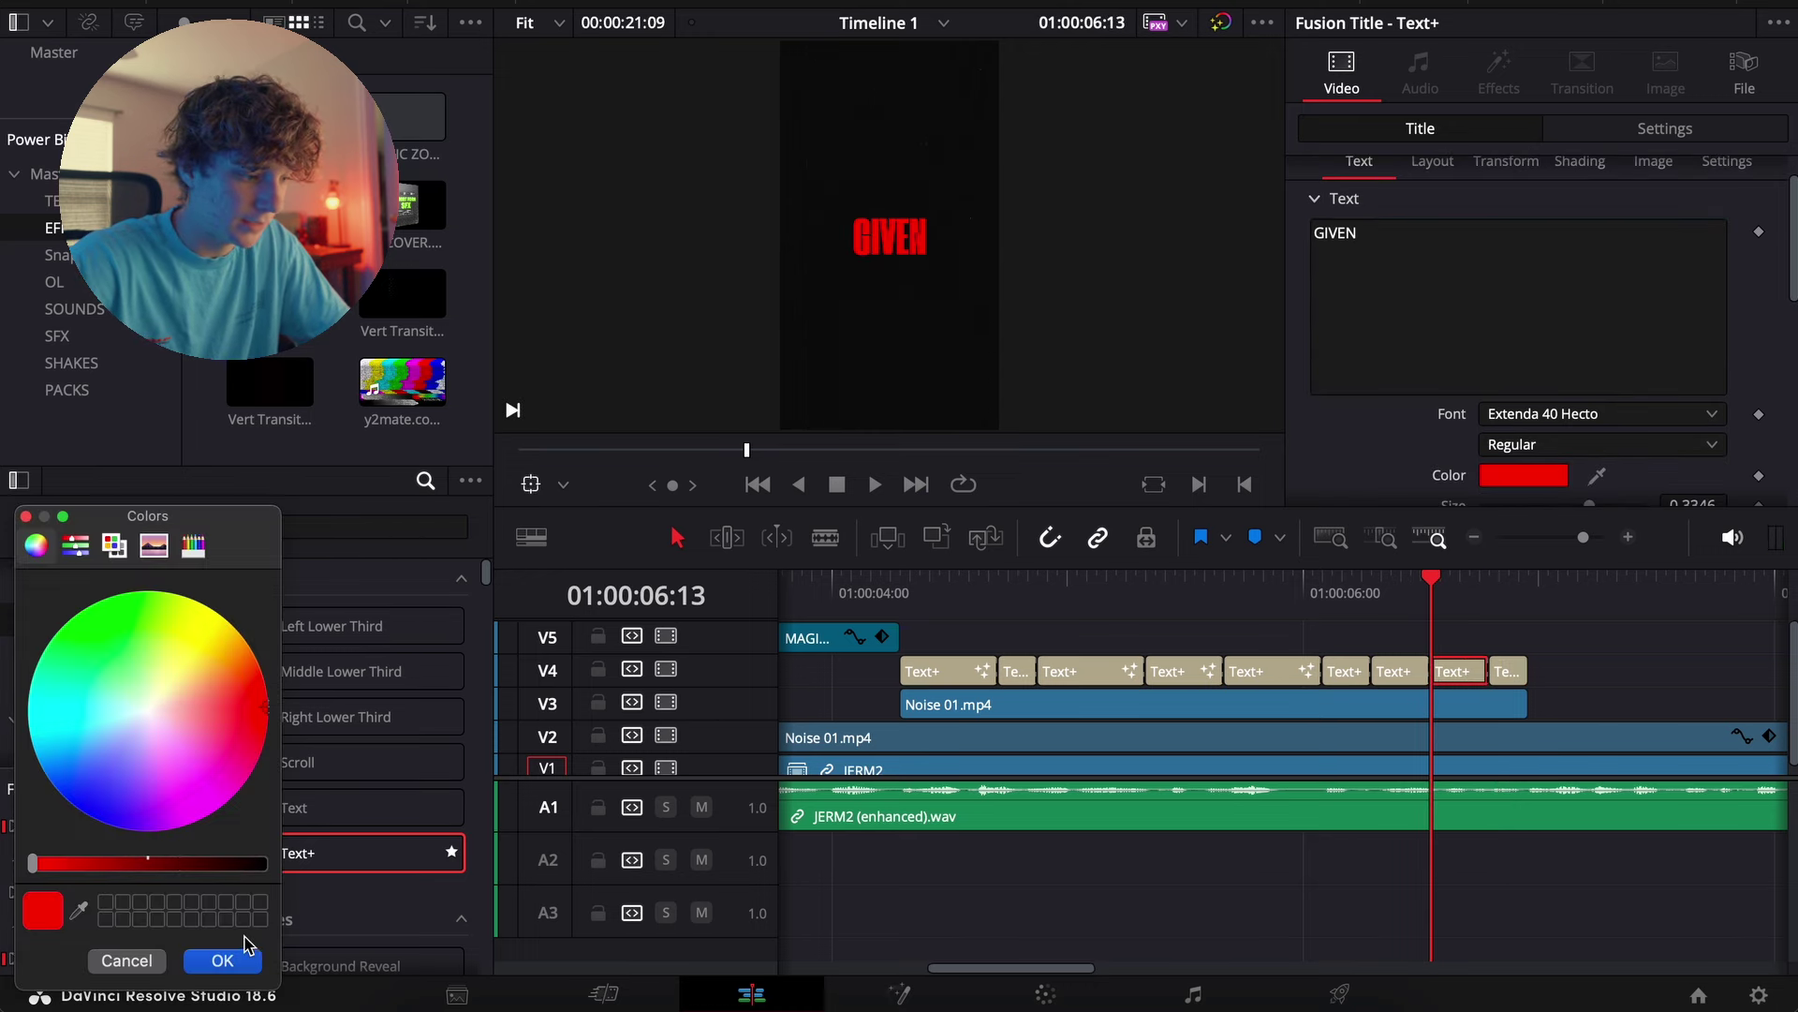
click(222, 960)
Play back the V4 word titles from their start to check their timing against the narration
click(903, 594)
key(space)
key(super+minus)
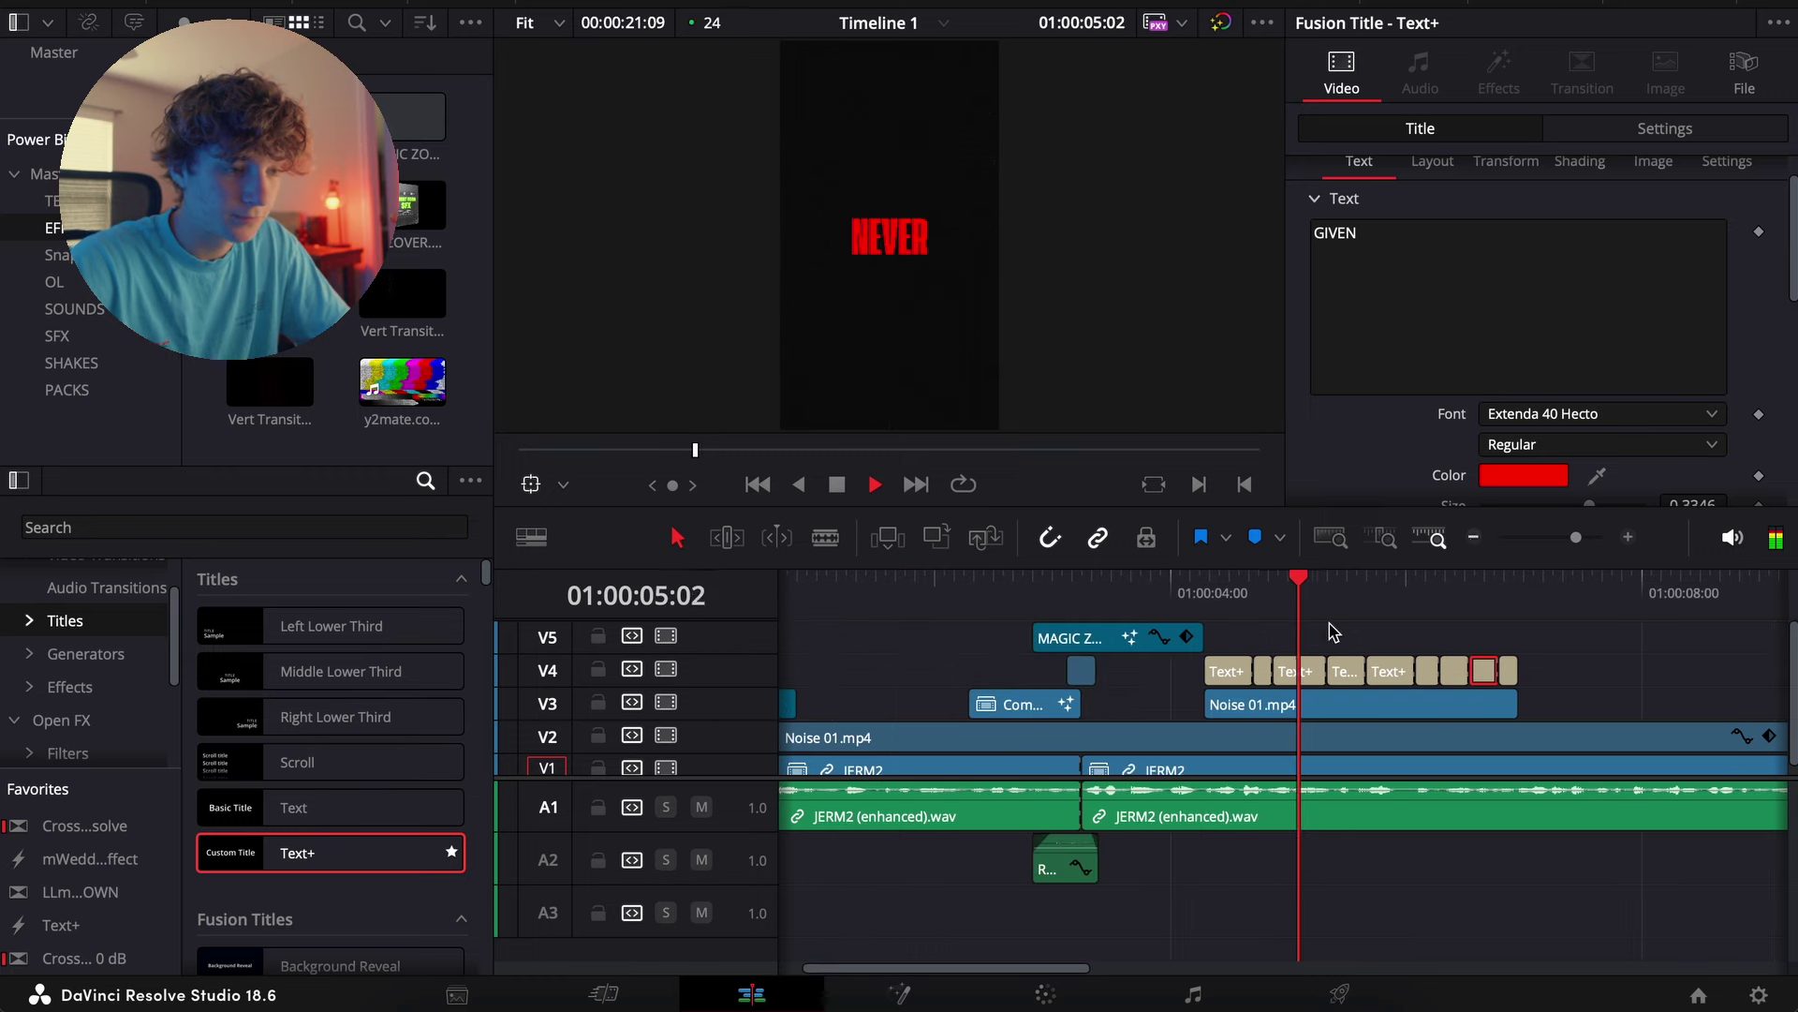
click(1205, 587)
key(space)
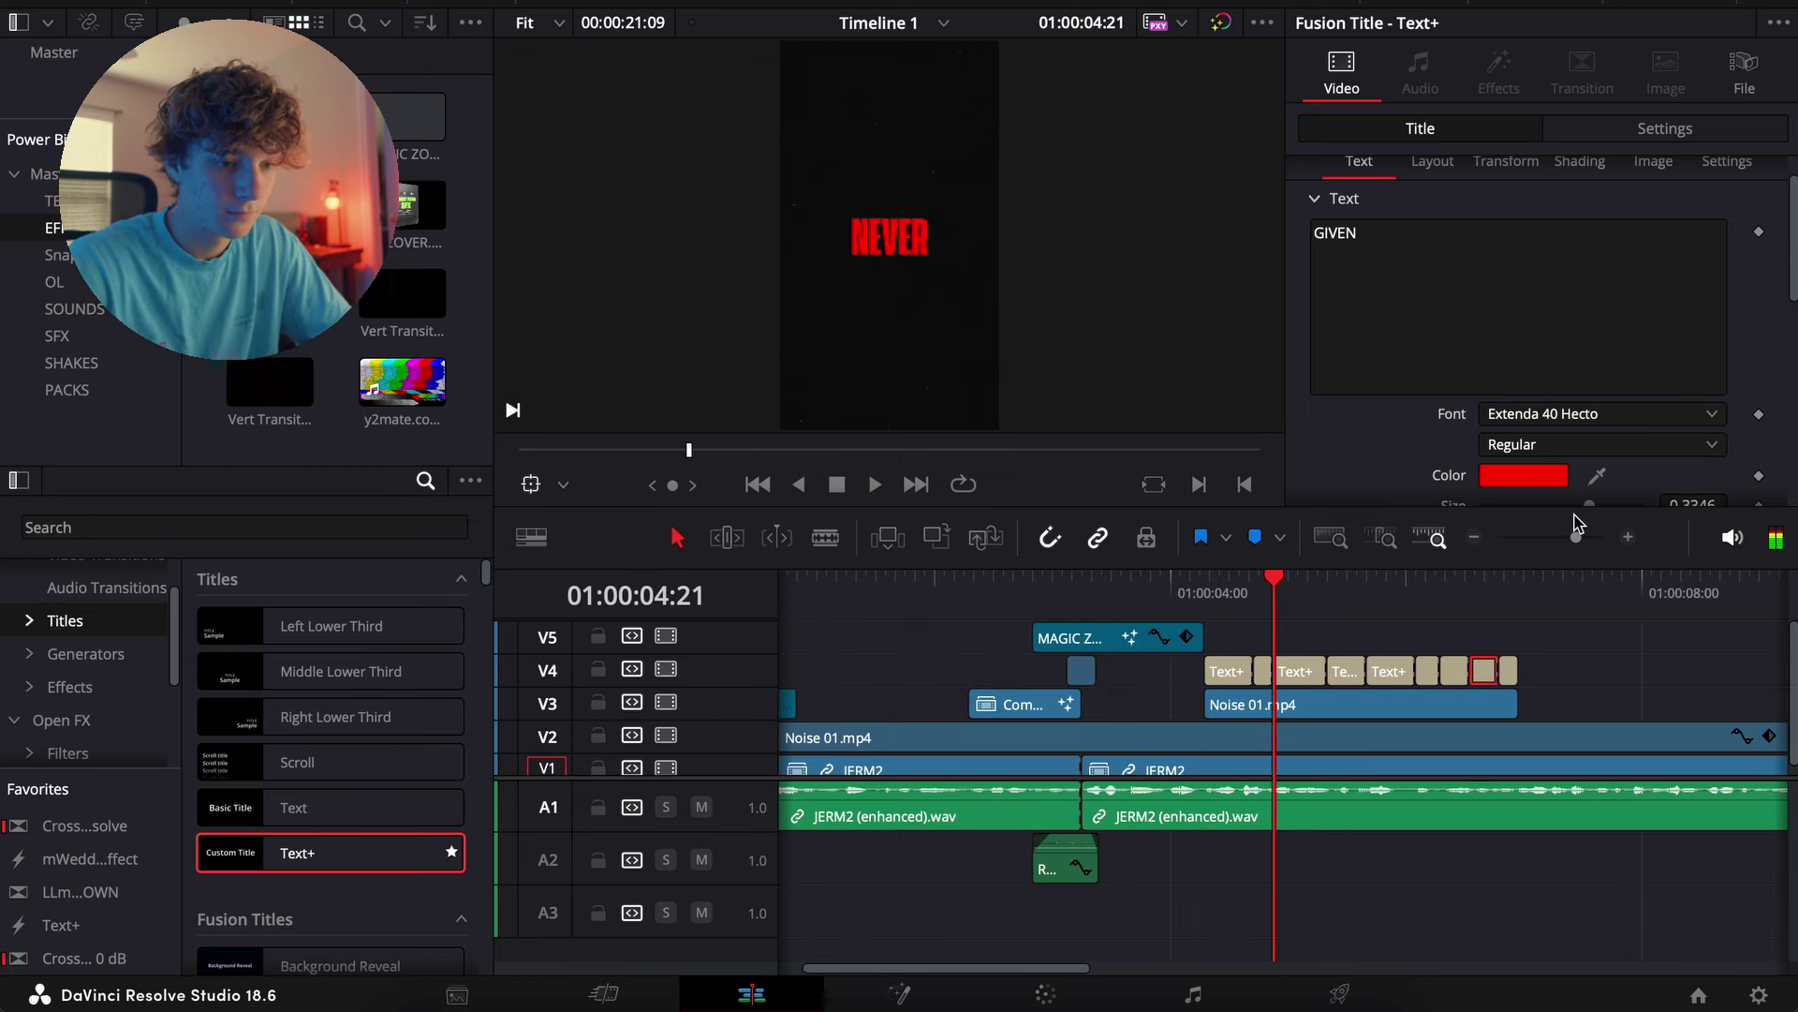
click(1626, 538)
key(space)
key(space)
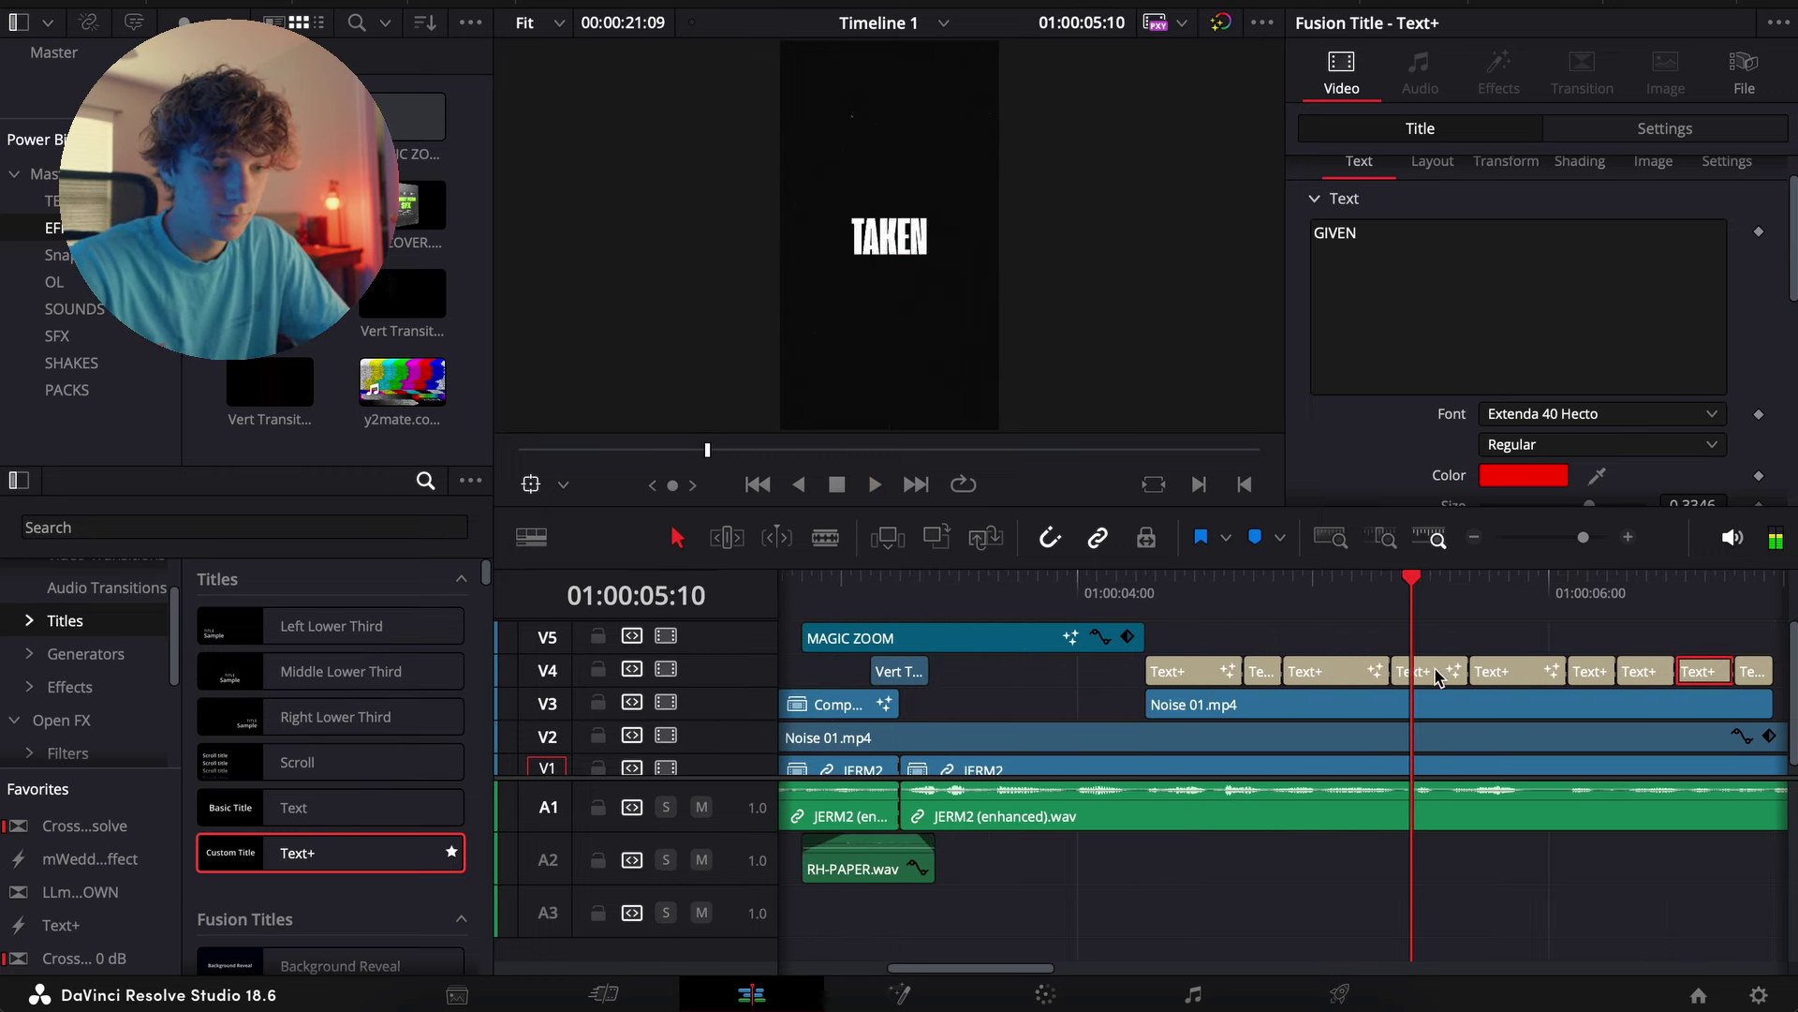
Open the TAKEN title in Fusion and add a Transform (Xf) node between its Template and MediaOut1 nodes
click(1392, 599)
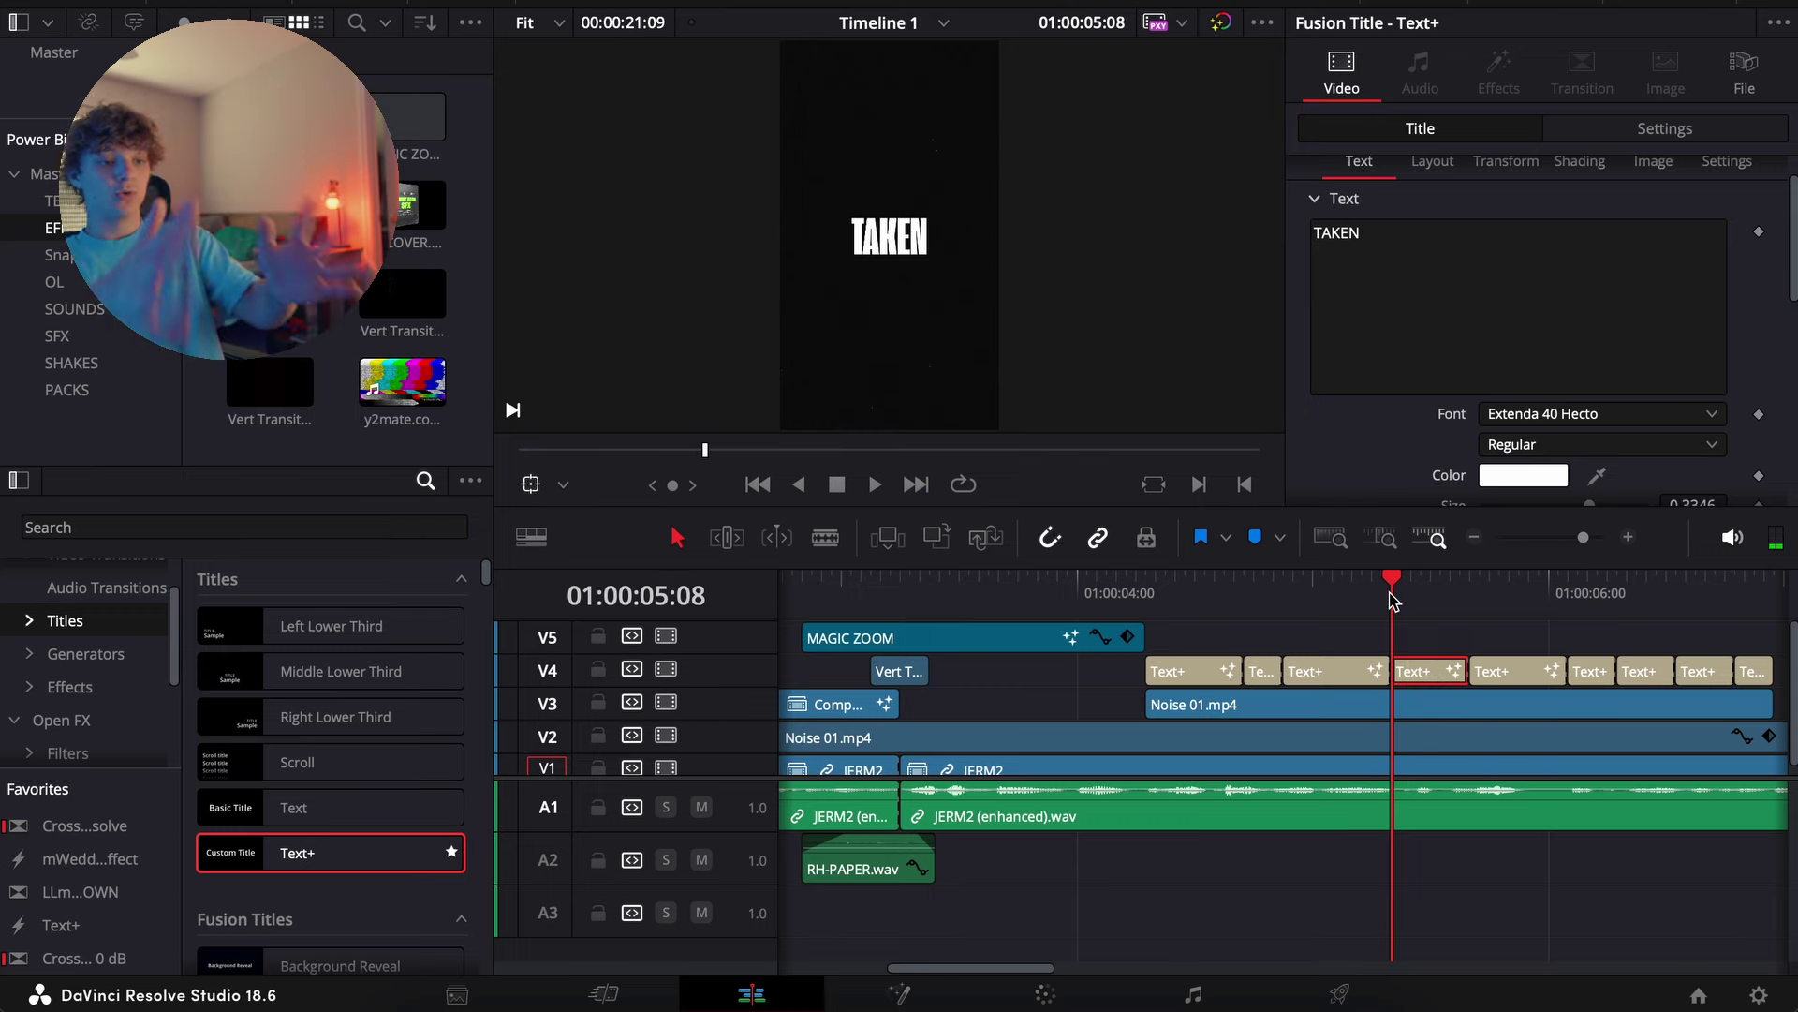
click(1474, 537)
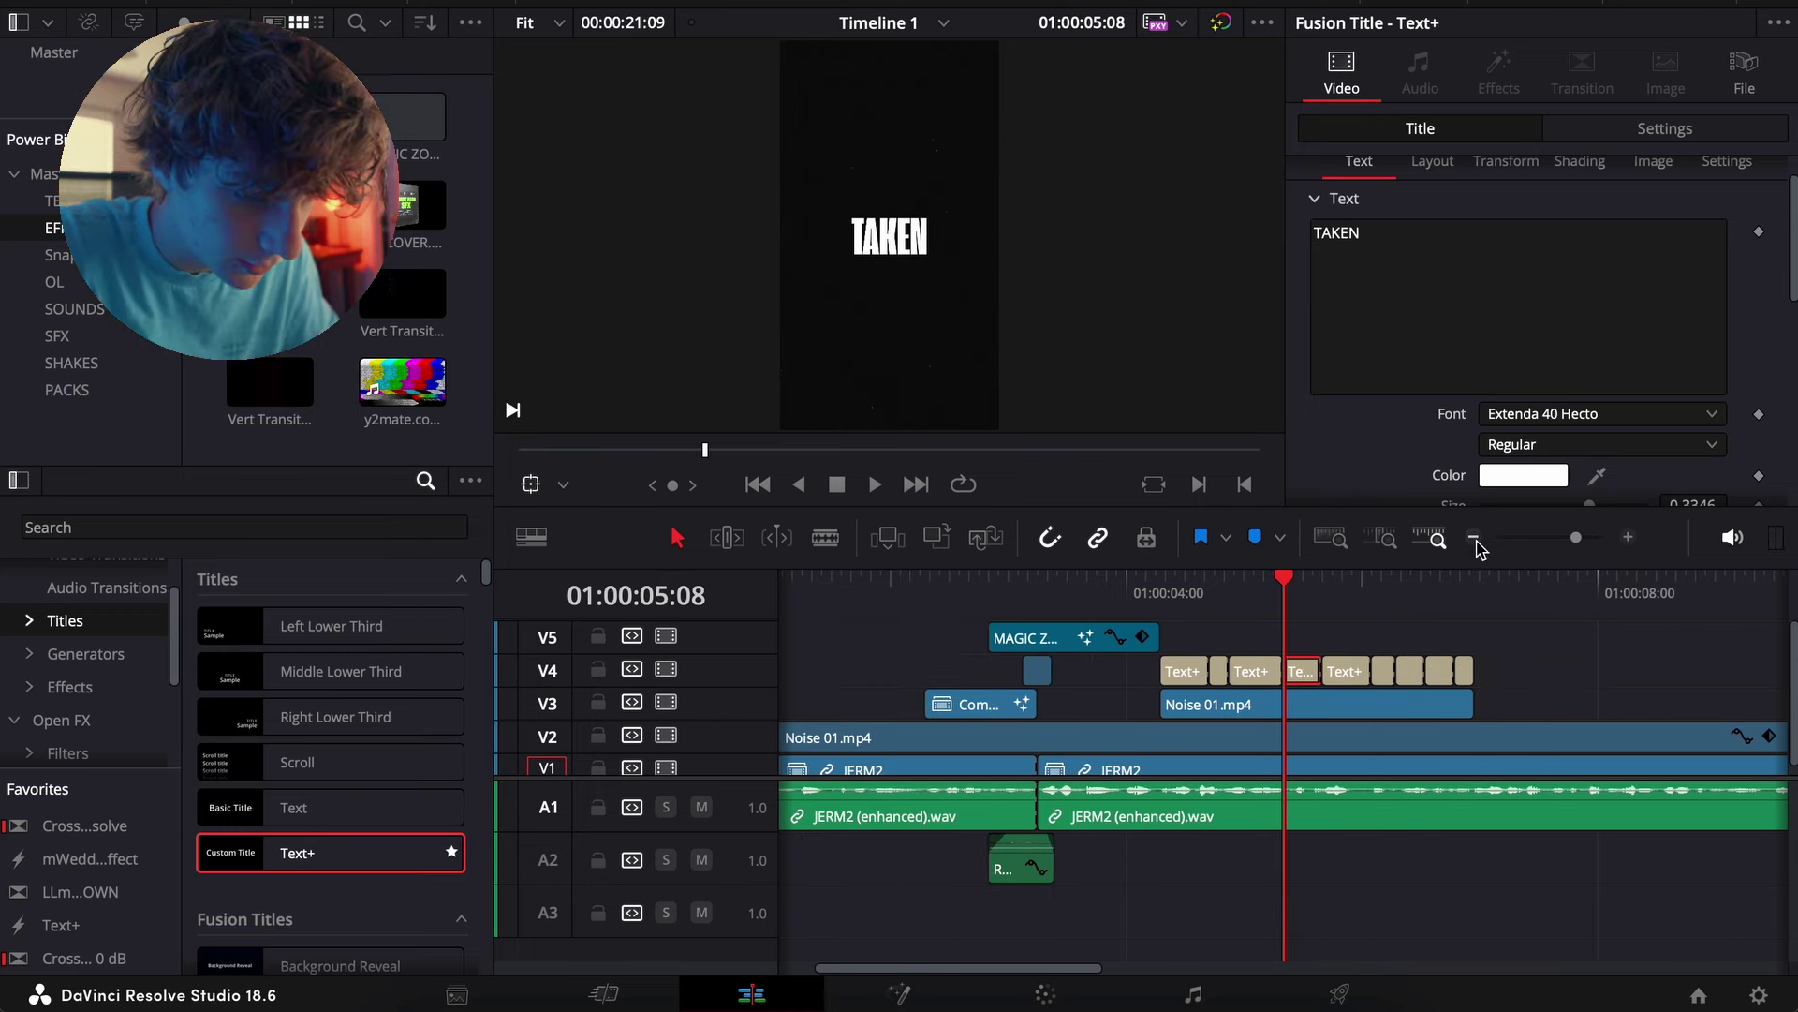
click(1629, 539)
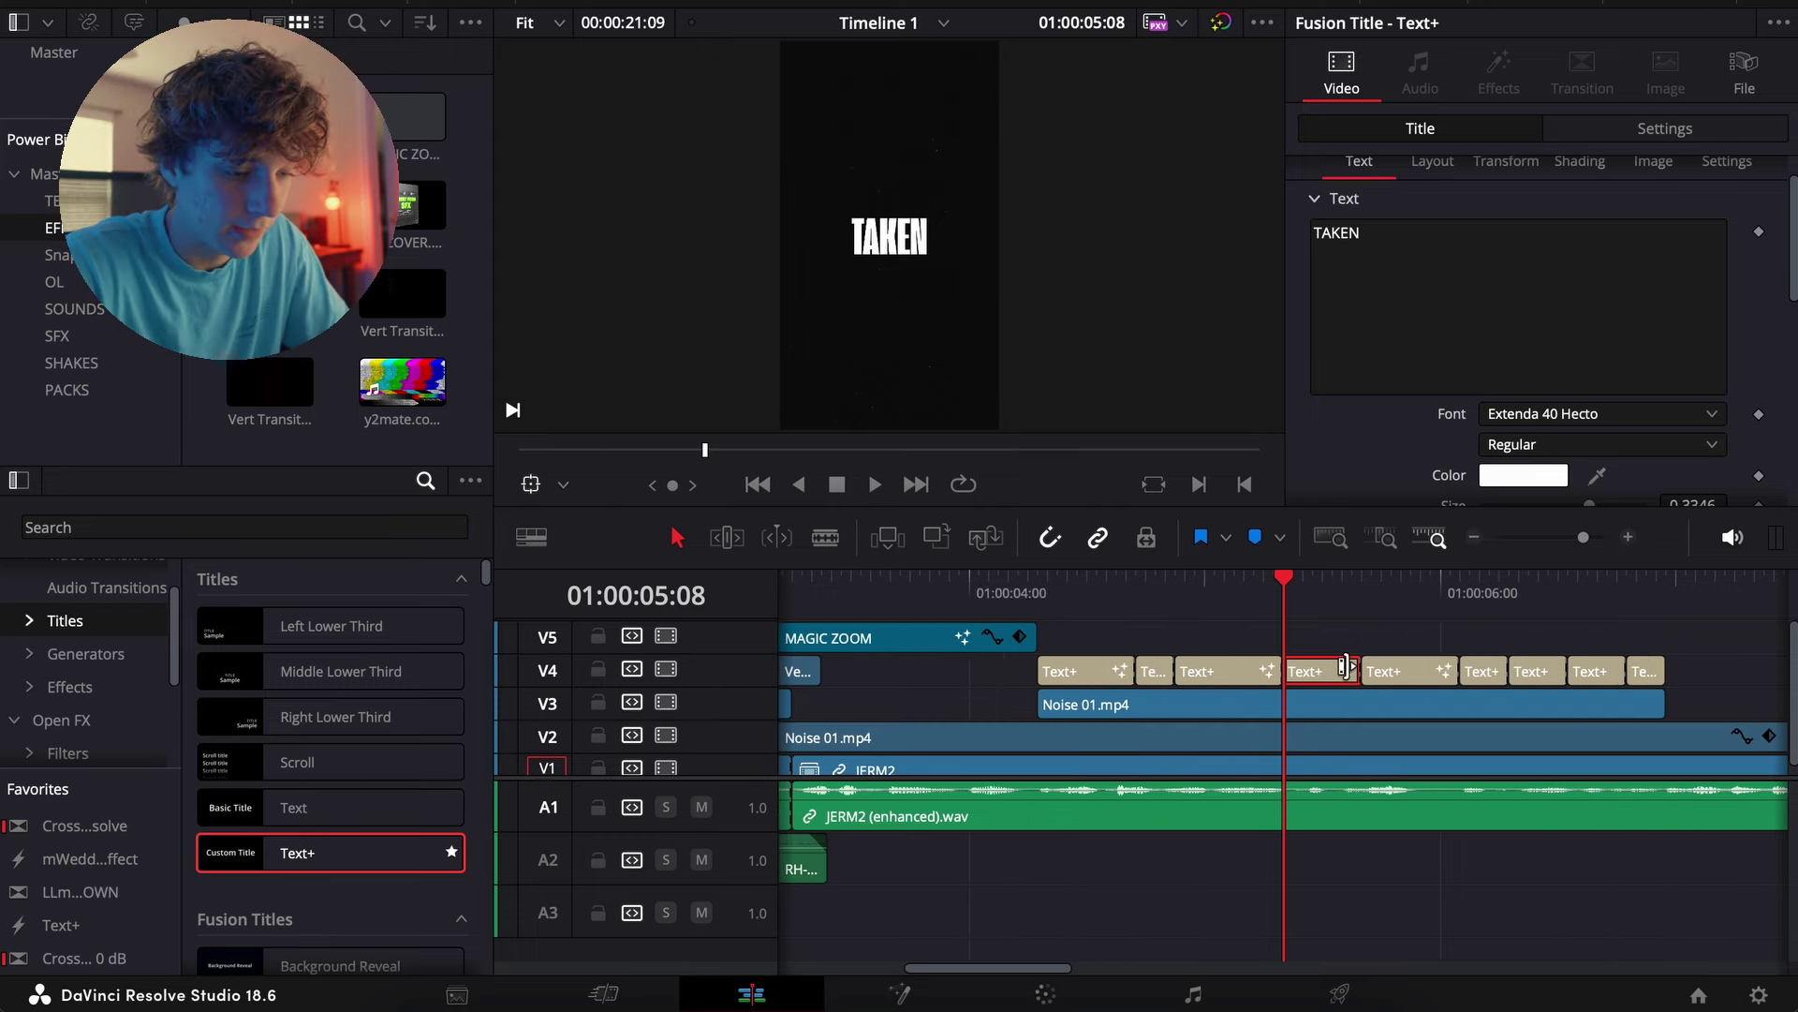
click(900, 993)
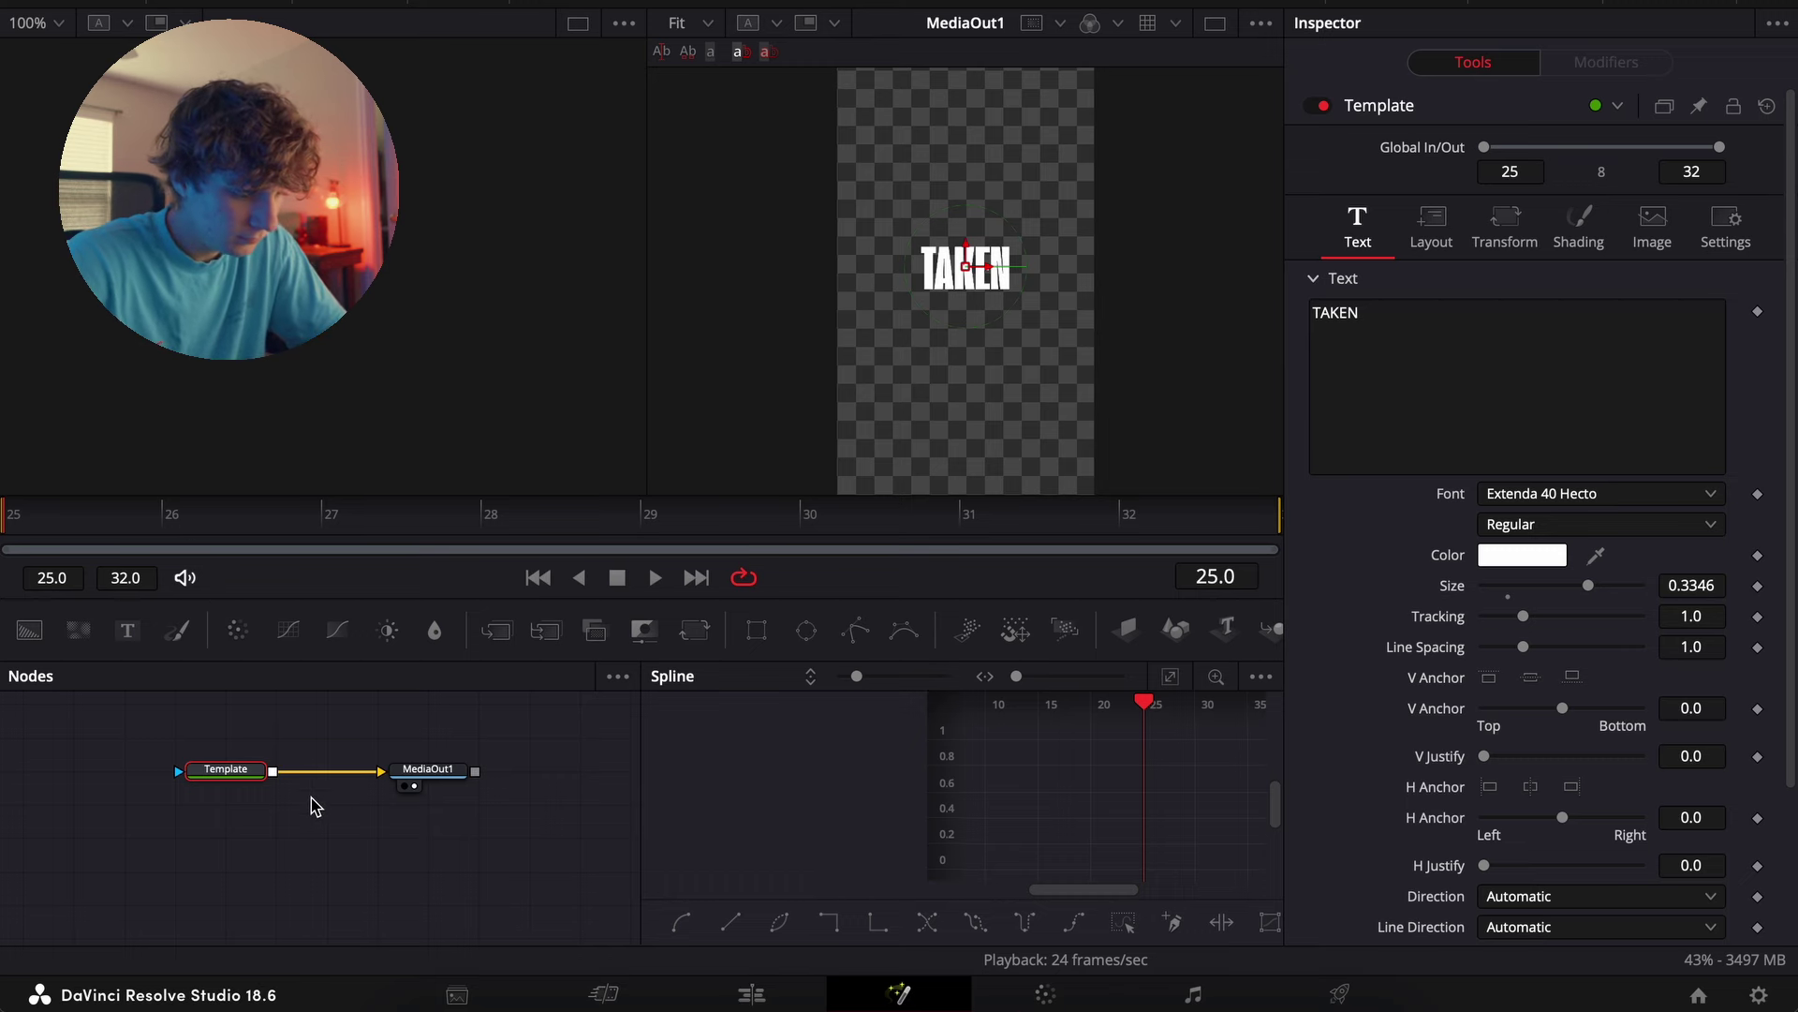
key(shift+space)
text(trans)
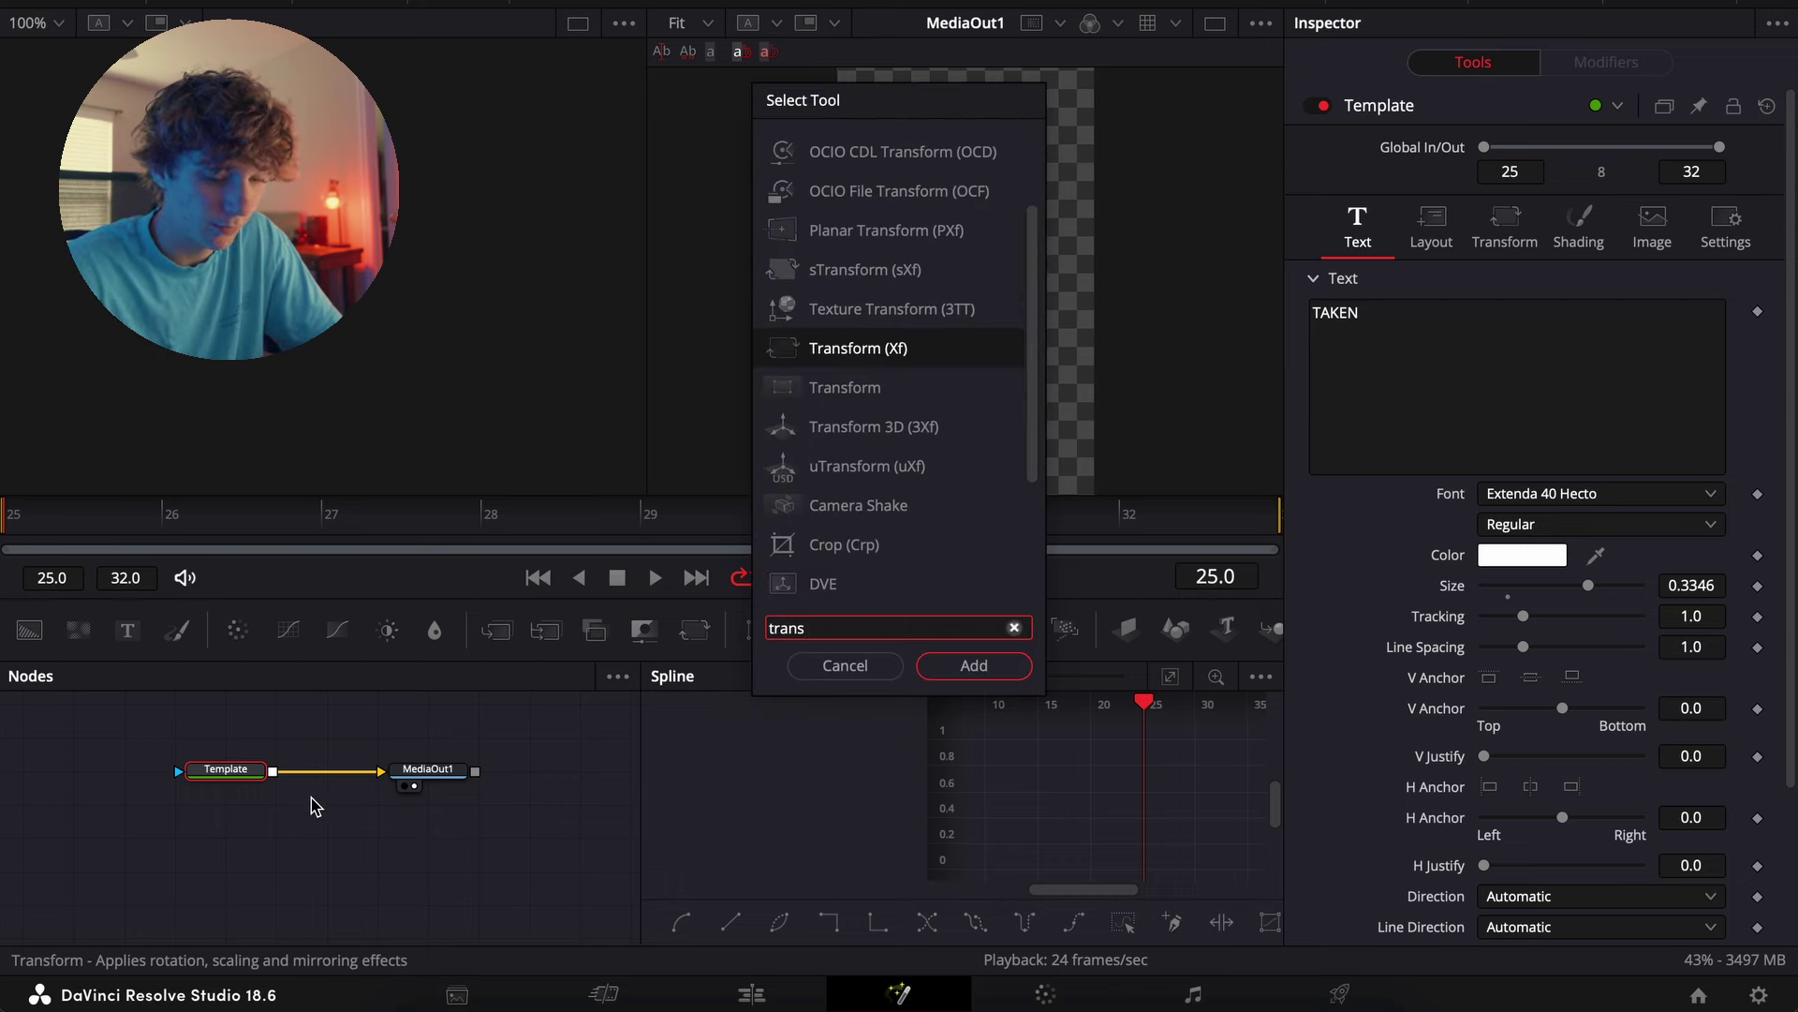
key(Down)
key(Down)
key(Up)
key(Return)
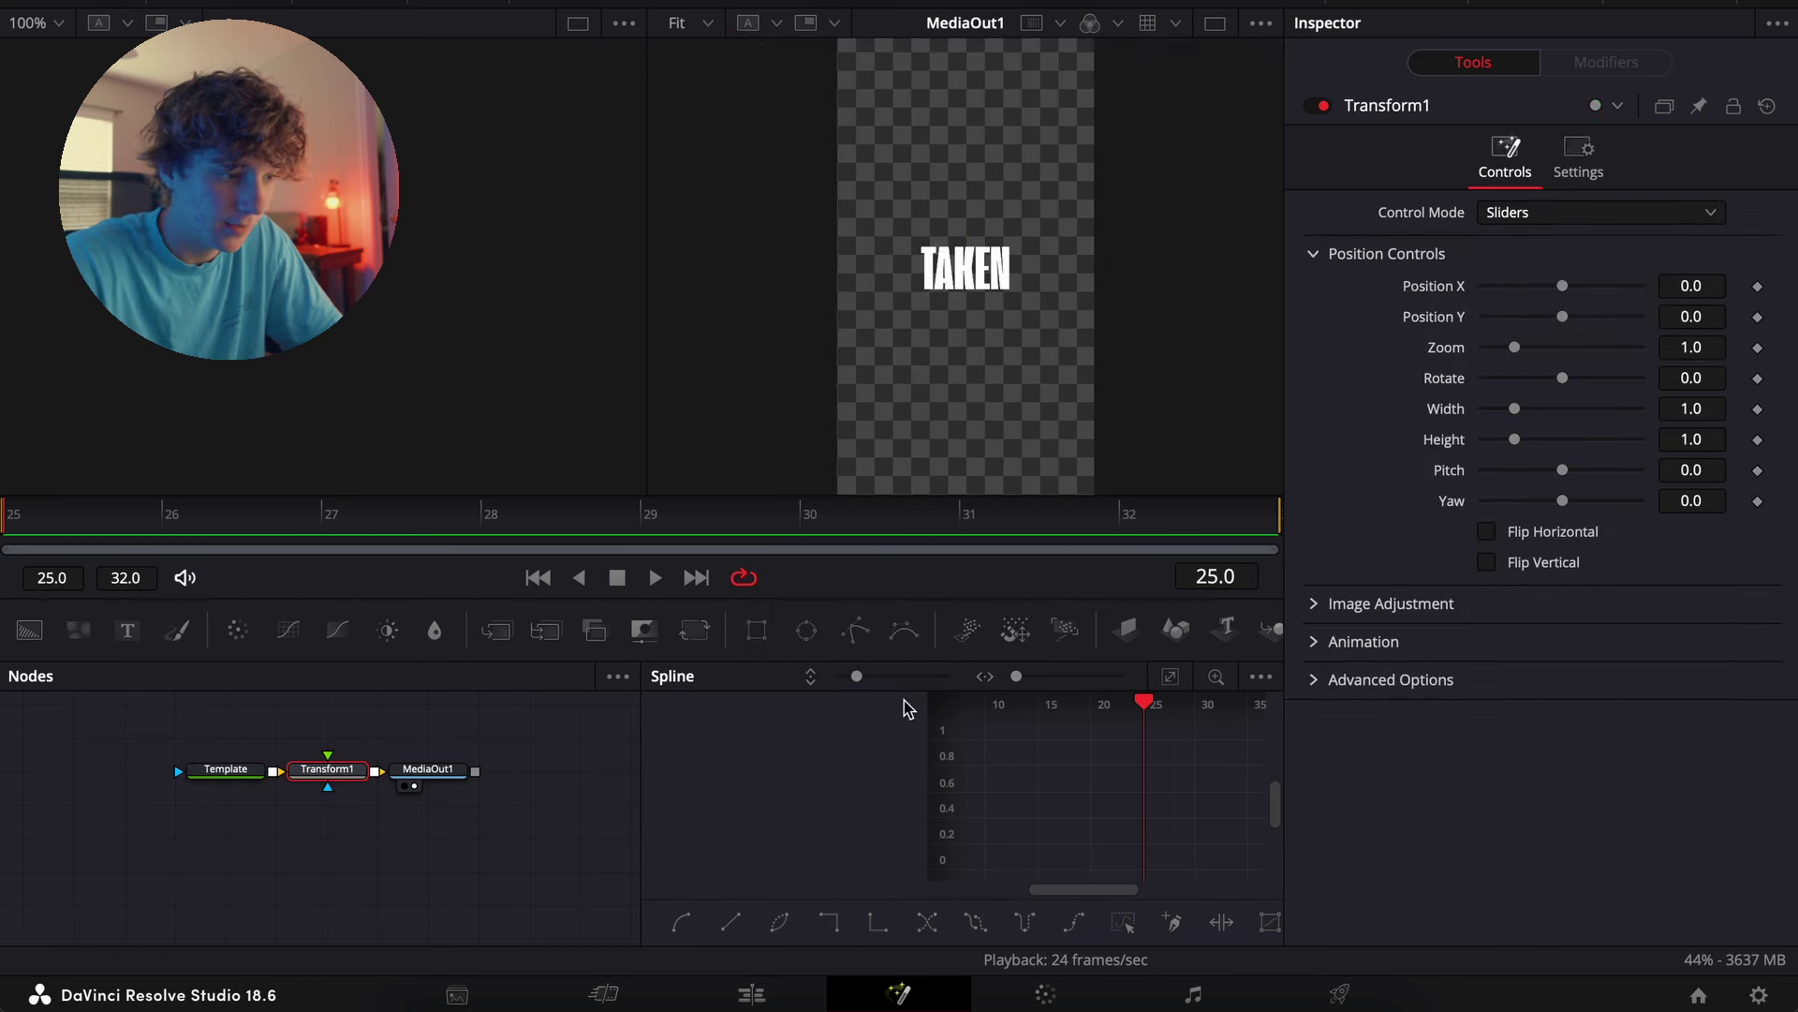
At frame 25, set and keyframe the TAKEN transform's Position Y to -0.316, Width to 0.486, Height to 0.427 and Pitch to -0.63
drag(1707, 319, 1711, 326)
mouse_move(1565, 477)
mouse_down()
mouse_move(1546, 486)
mouse_move(1565, 503)
mouse_move(1541, 505)
mouse_move(1562, 502)
mouse_up()
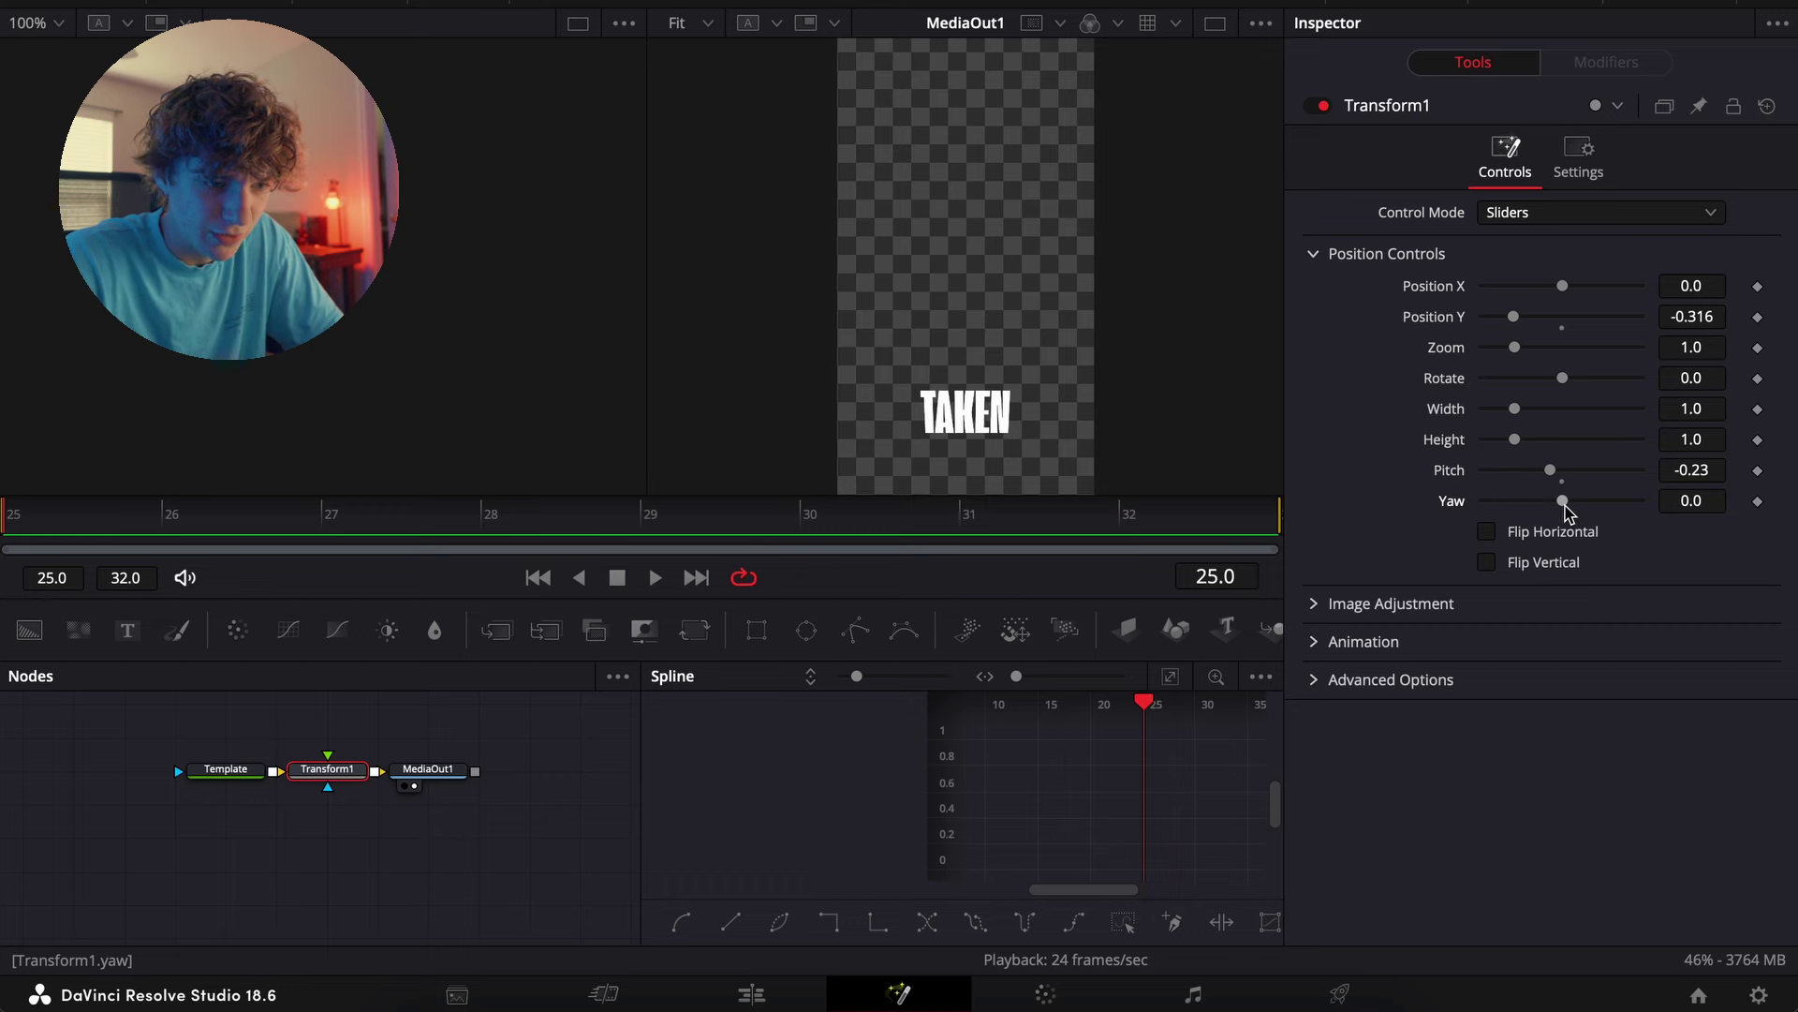
mouse_move(1516, 441)
mouse_down()
mouse_move(1494, 451)
mouse_move(1495, 413)
mouse_up()
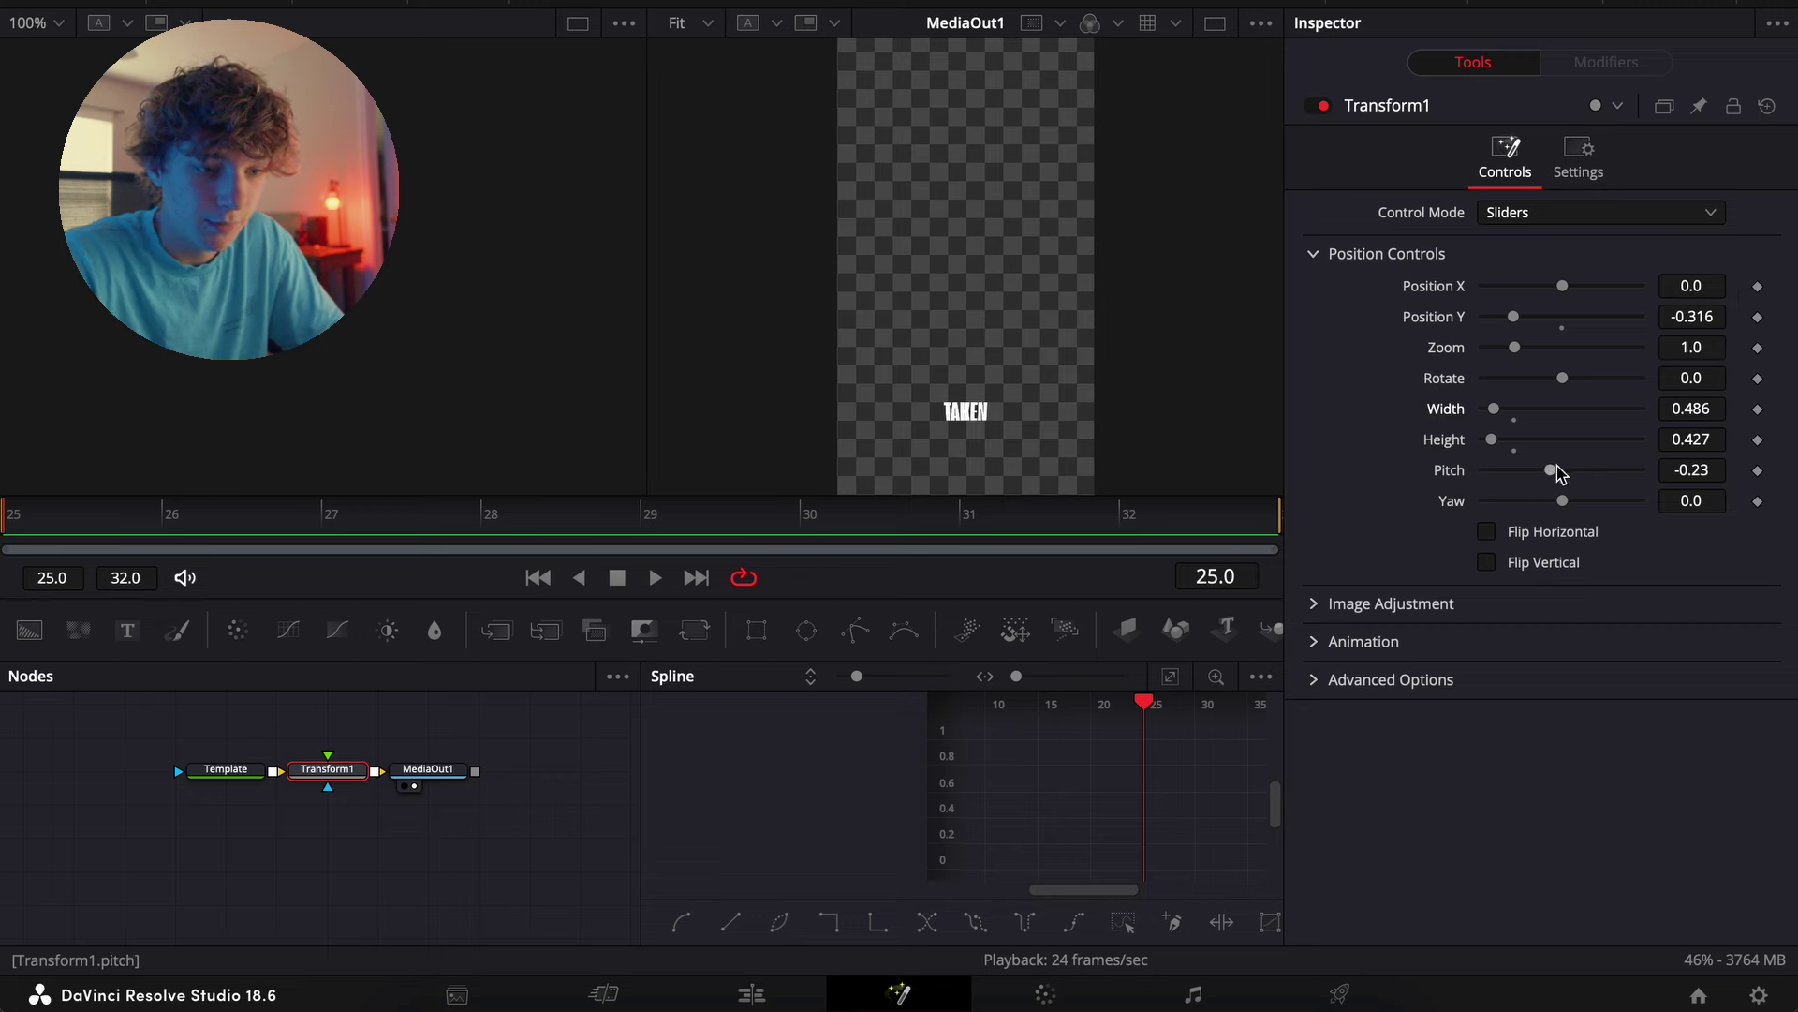
drag(1553, 471, 1536, 472)
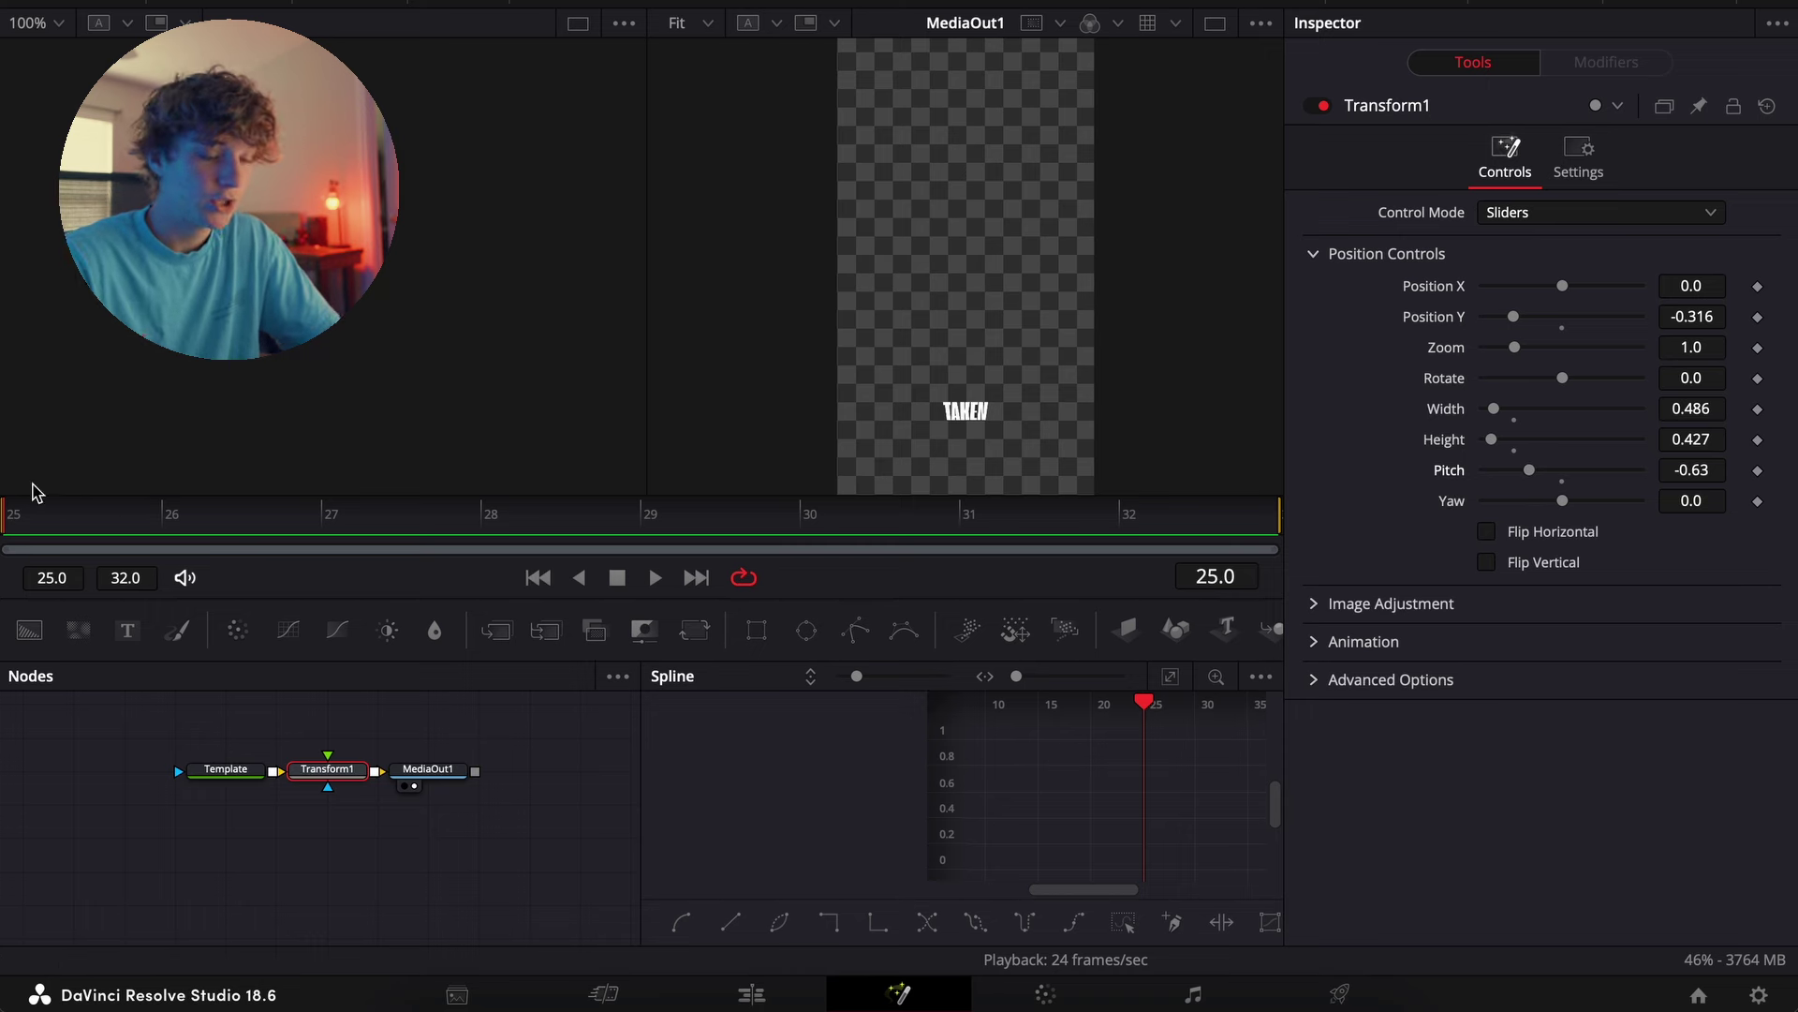
click(1758, 318)
click(1758, 409)
click(1758, 439)
click(1758, 470)
At frame 31, set the TAKEN transform's Position Y to 0, Width and Height to 1.0 and Pitch to 0, and preview the animation
click(164, 523)
click(801, 523)
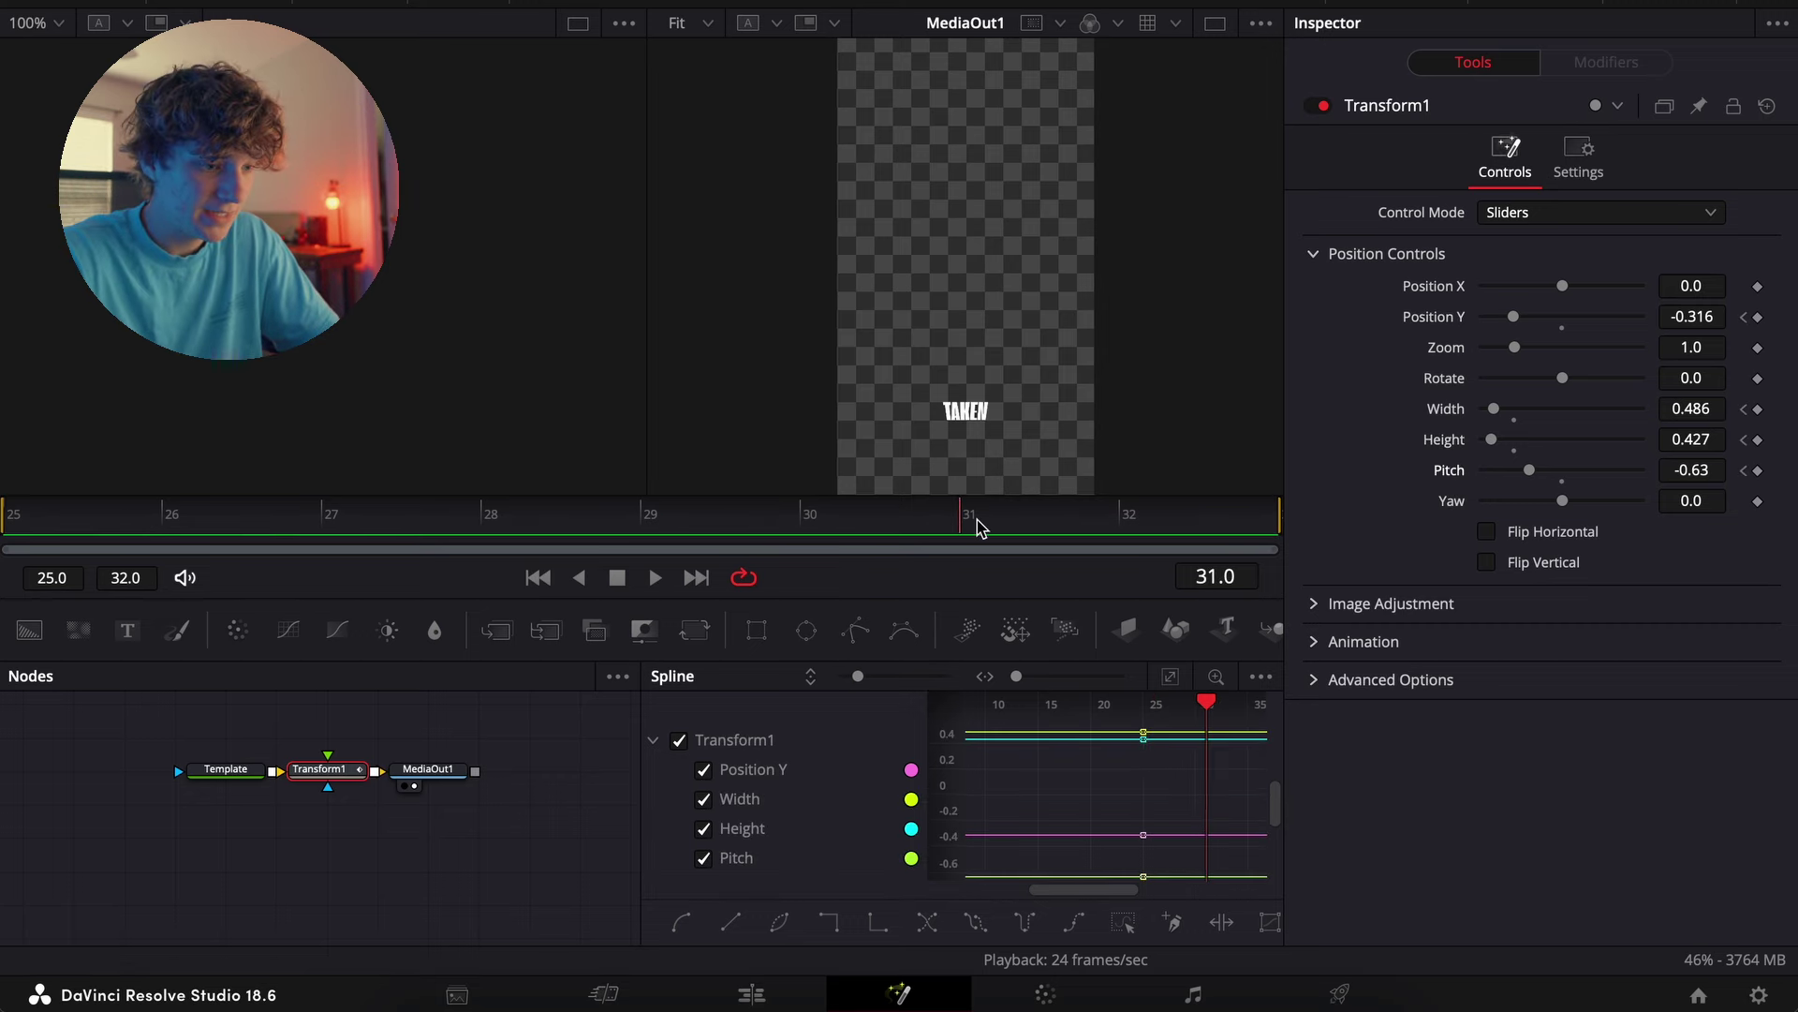
click(960, 524)
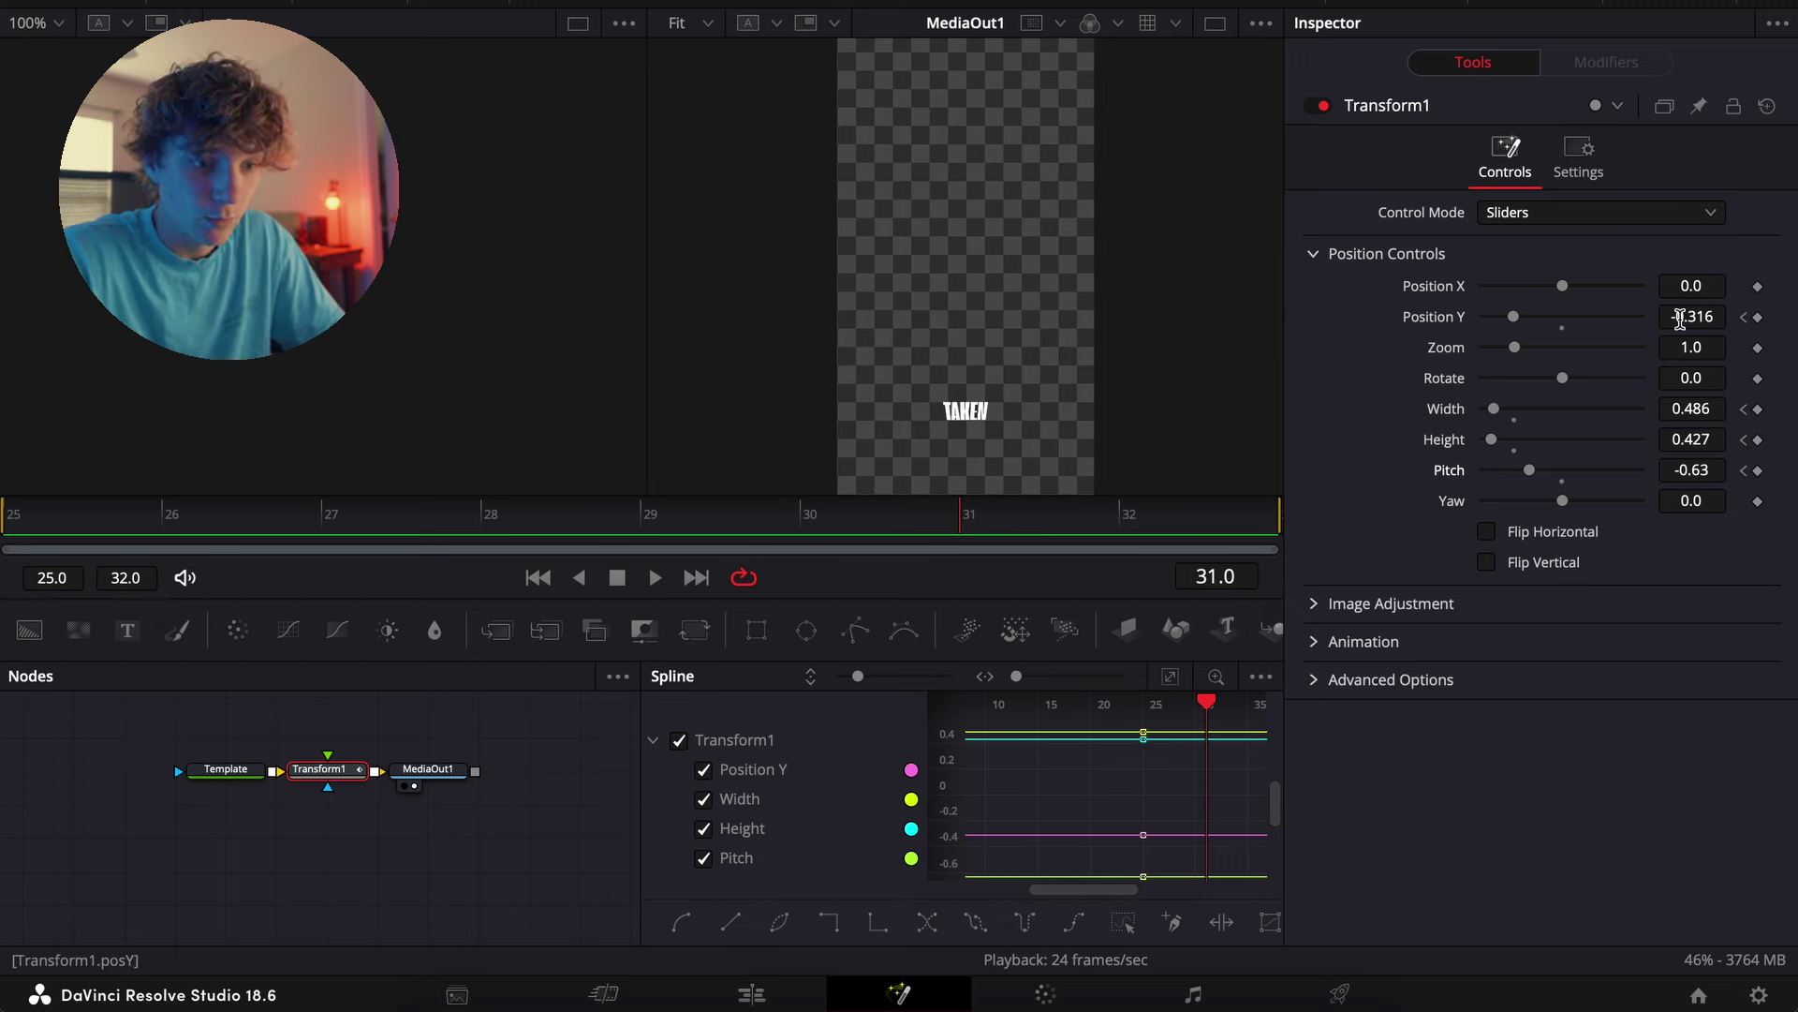
drag(1516, 319, 1568, 348)
drag(1493, 408, 1517, 442)
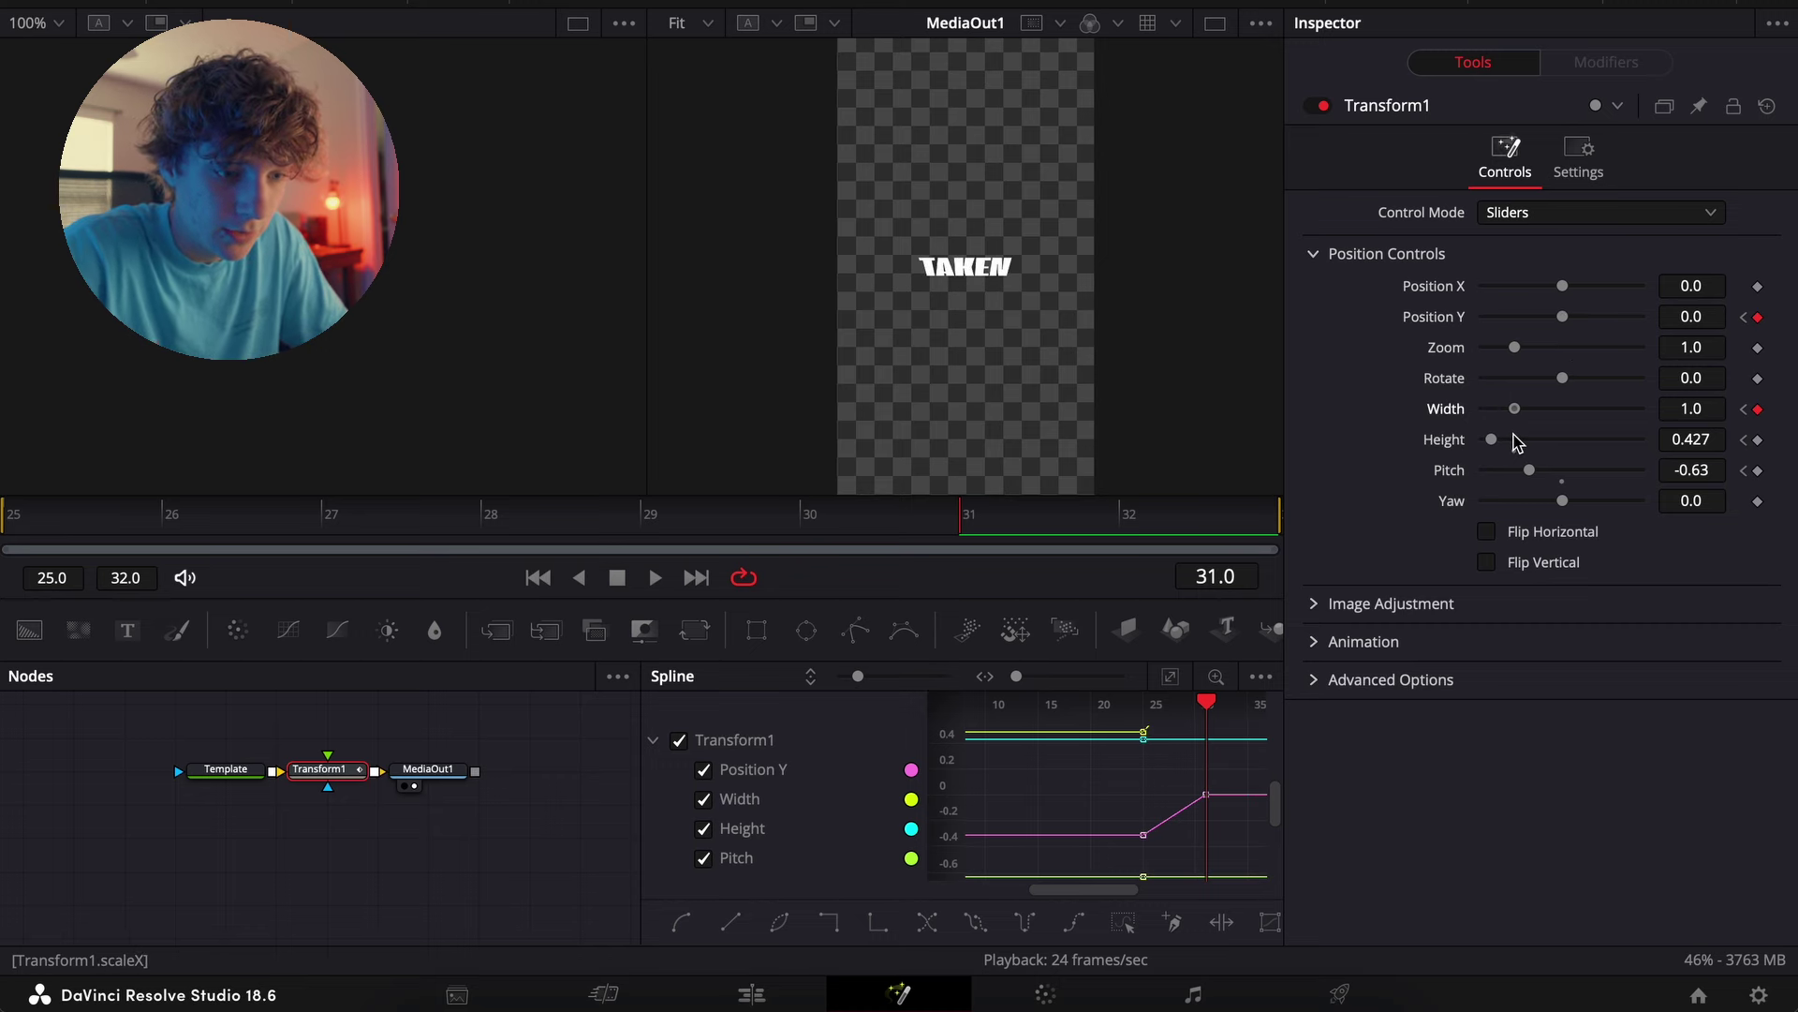
double_click(1492, 442)
drag(1532, 473, 1566, 497)
drag(774, 517, 3, 522)
key(space)
key(space)
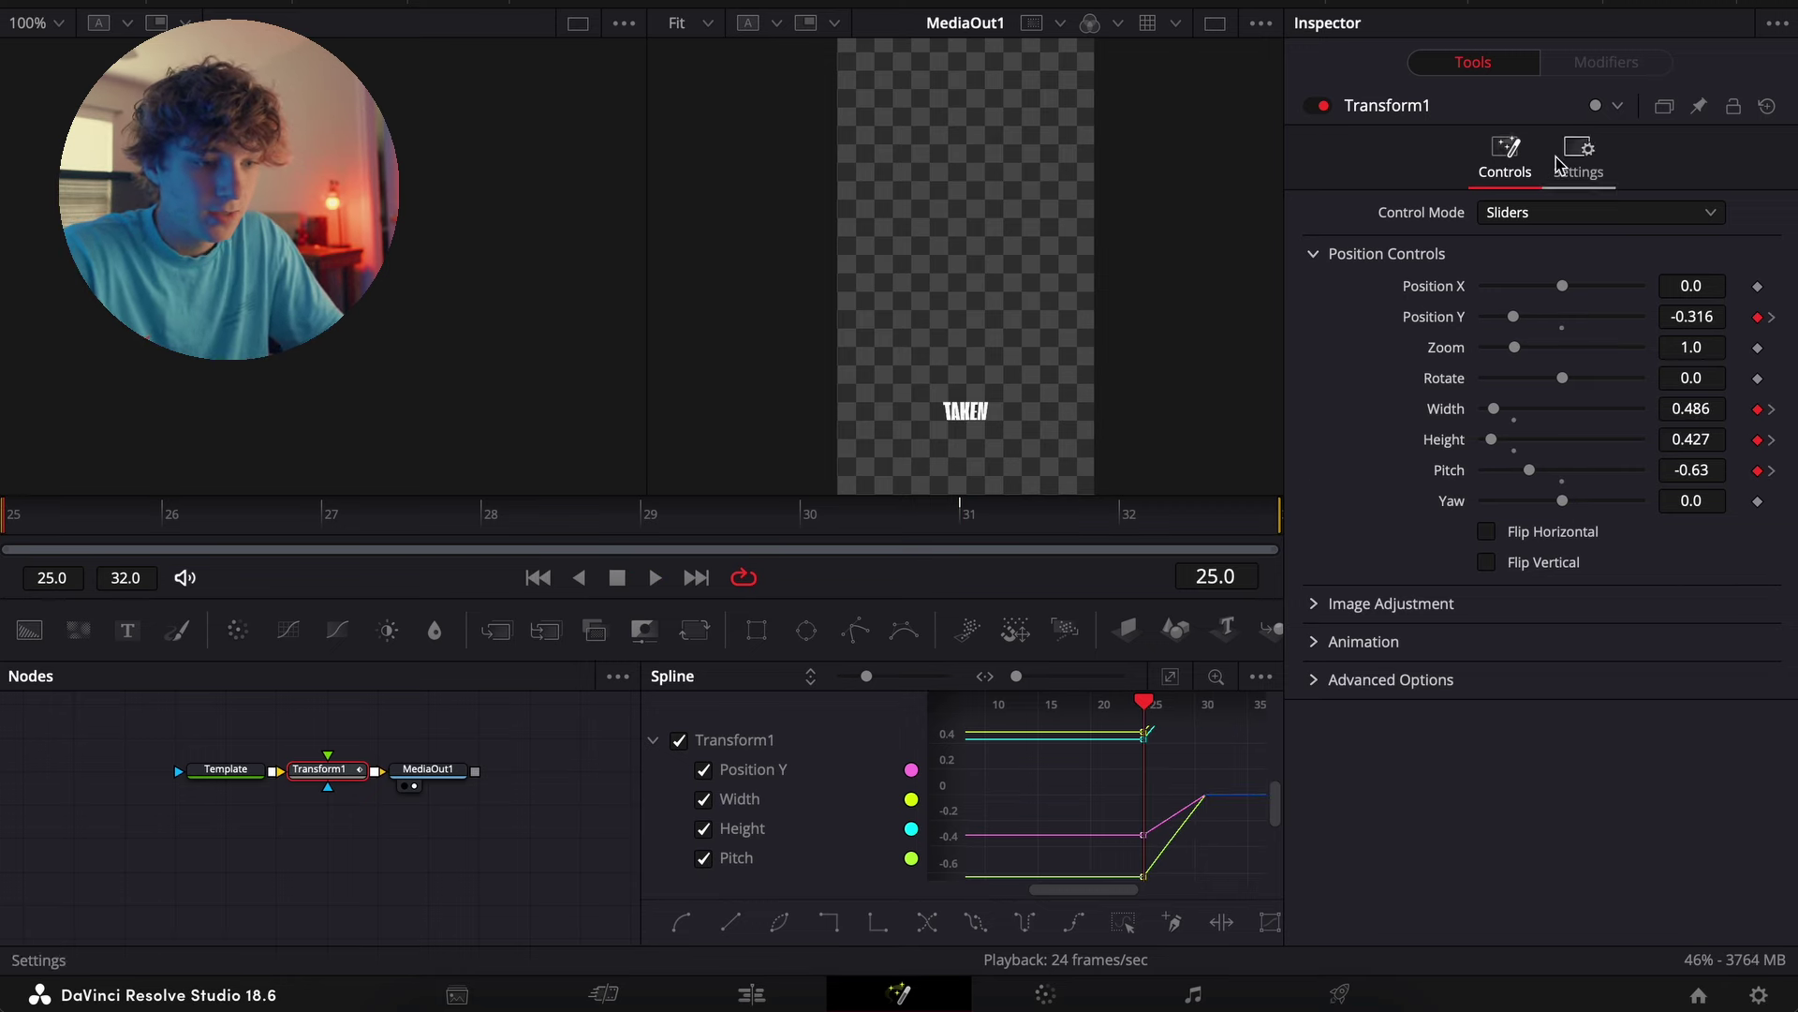
Fit the animation curves in the Spline editor and apply Out Cubic easing to the Transform1 keyframes
click(1170, 676)
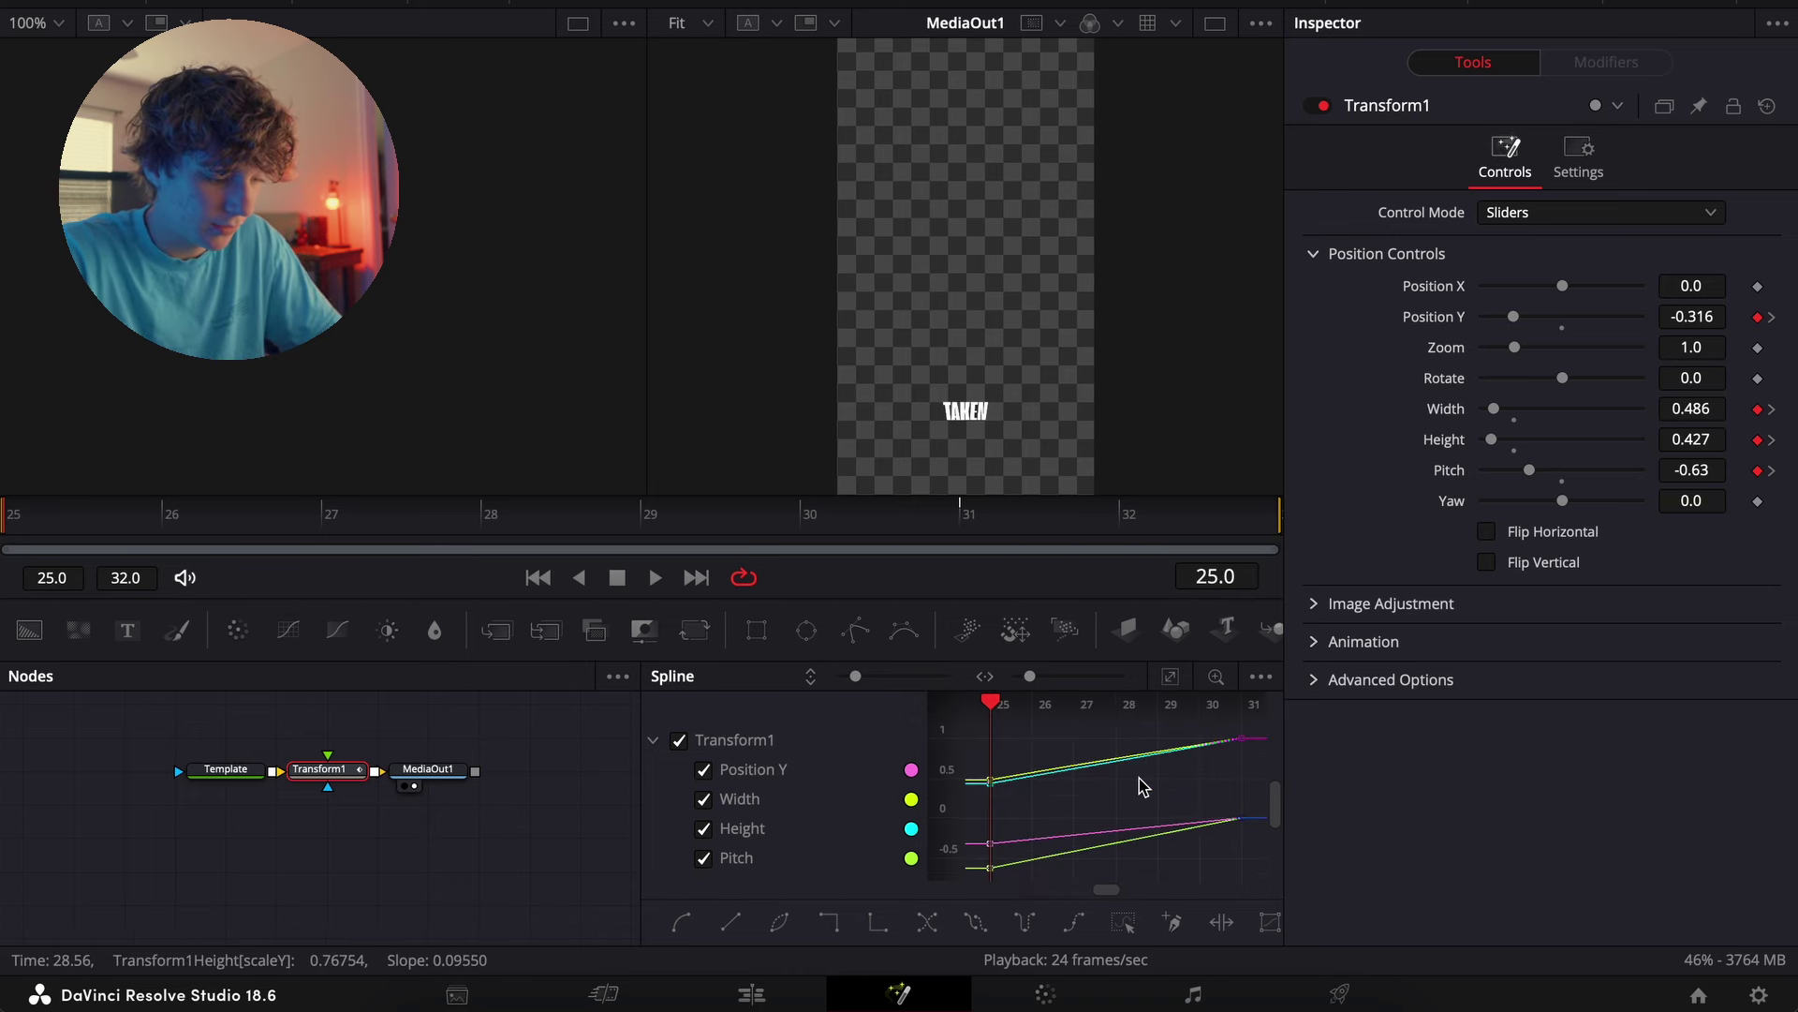
click(1165, 791)
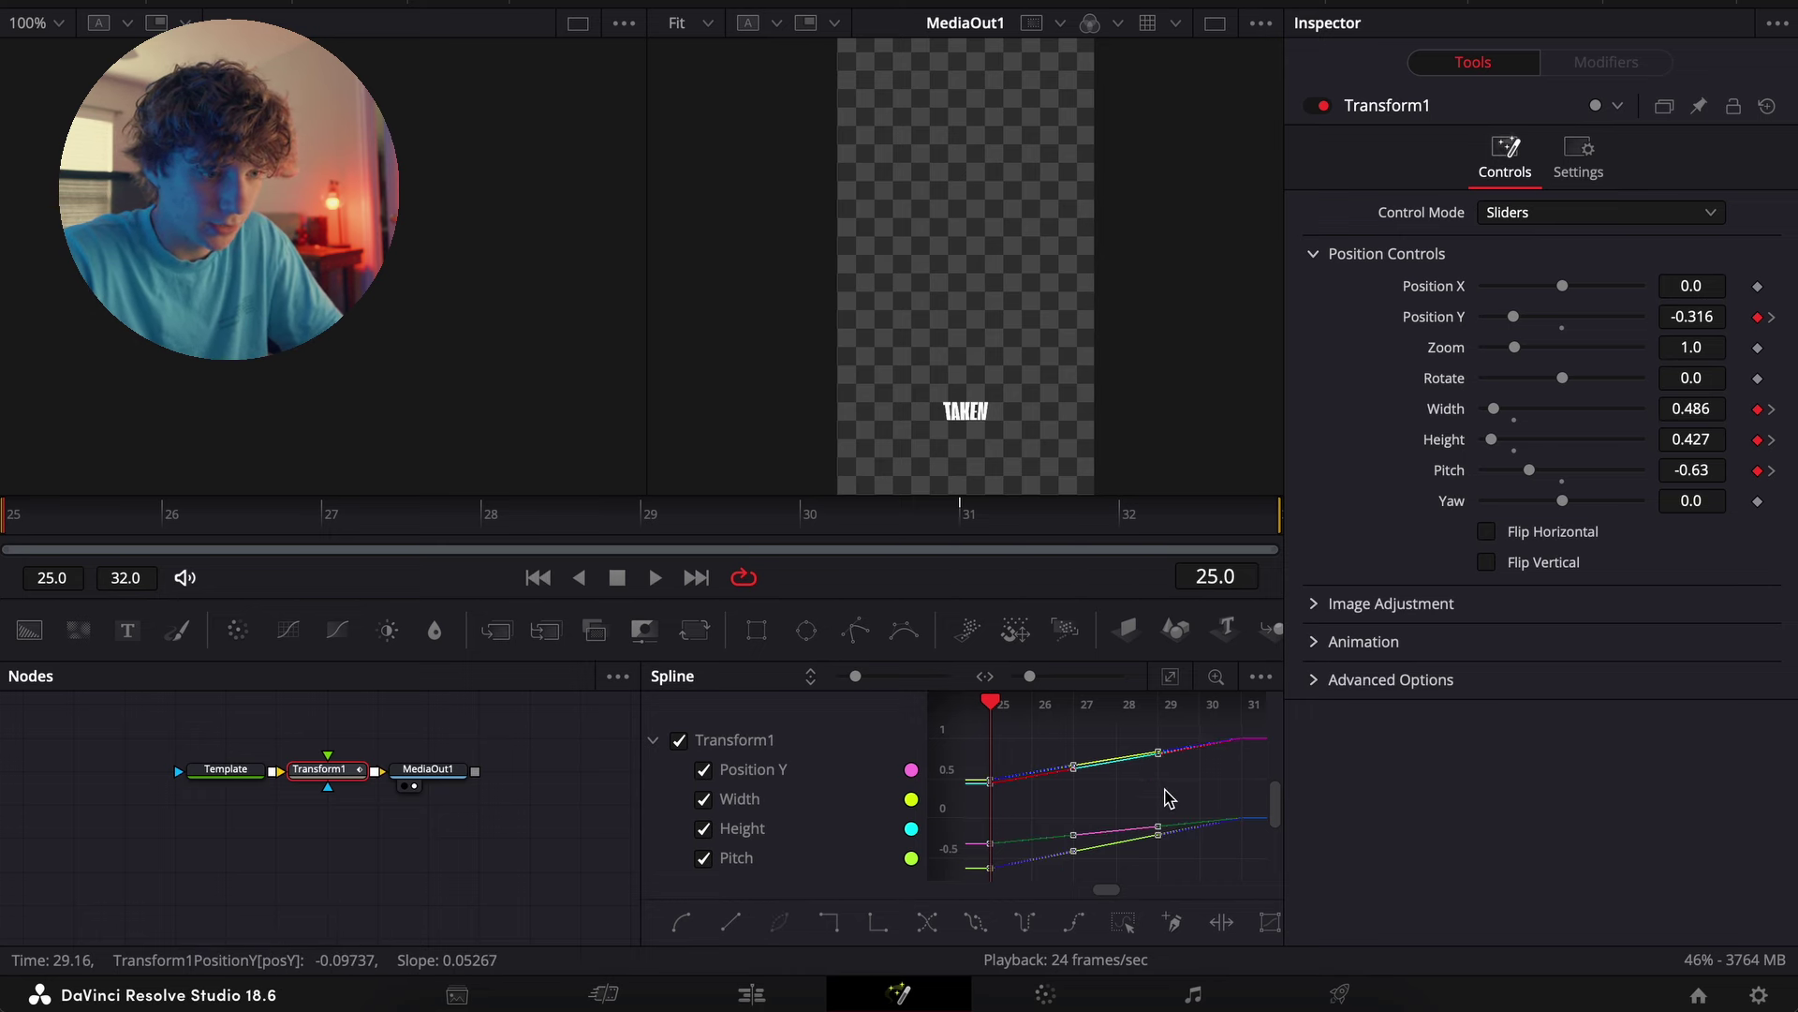
right_click(1166, 792)
mouse_move(1238, 493)
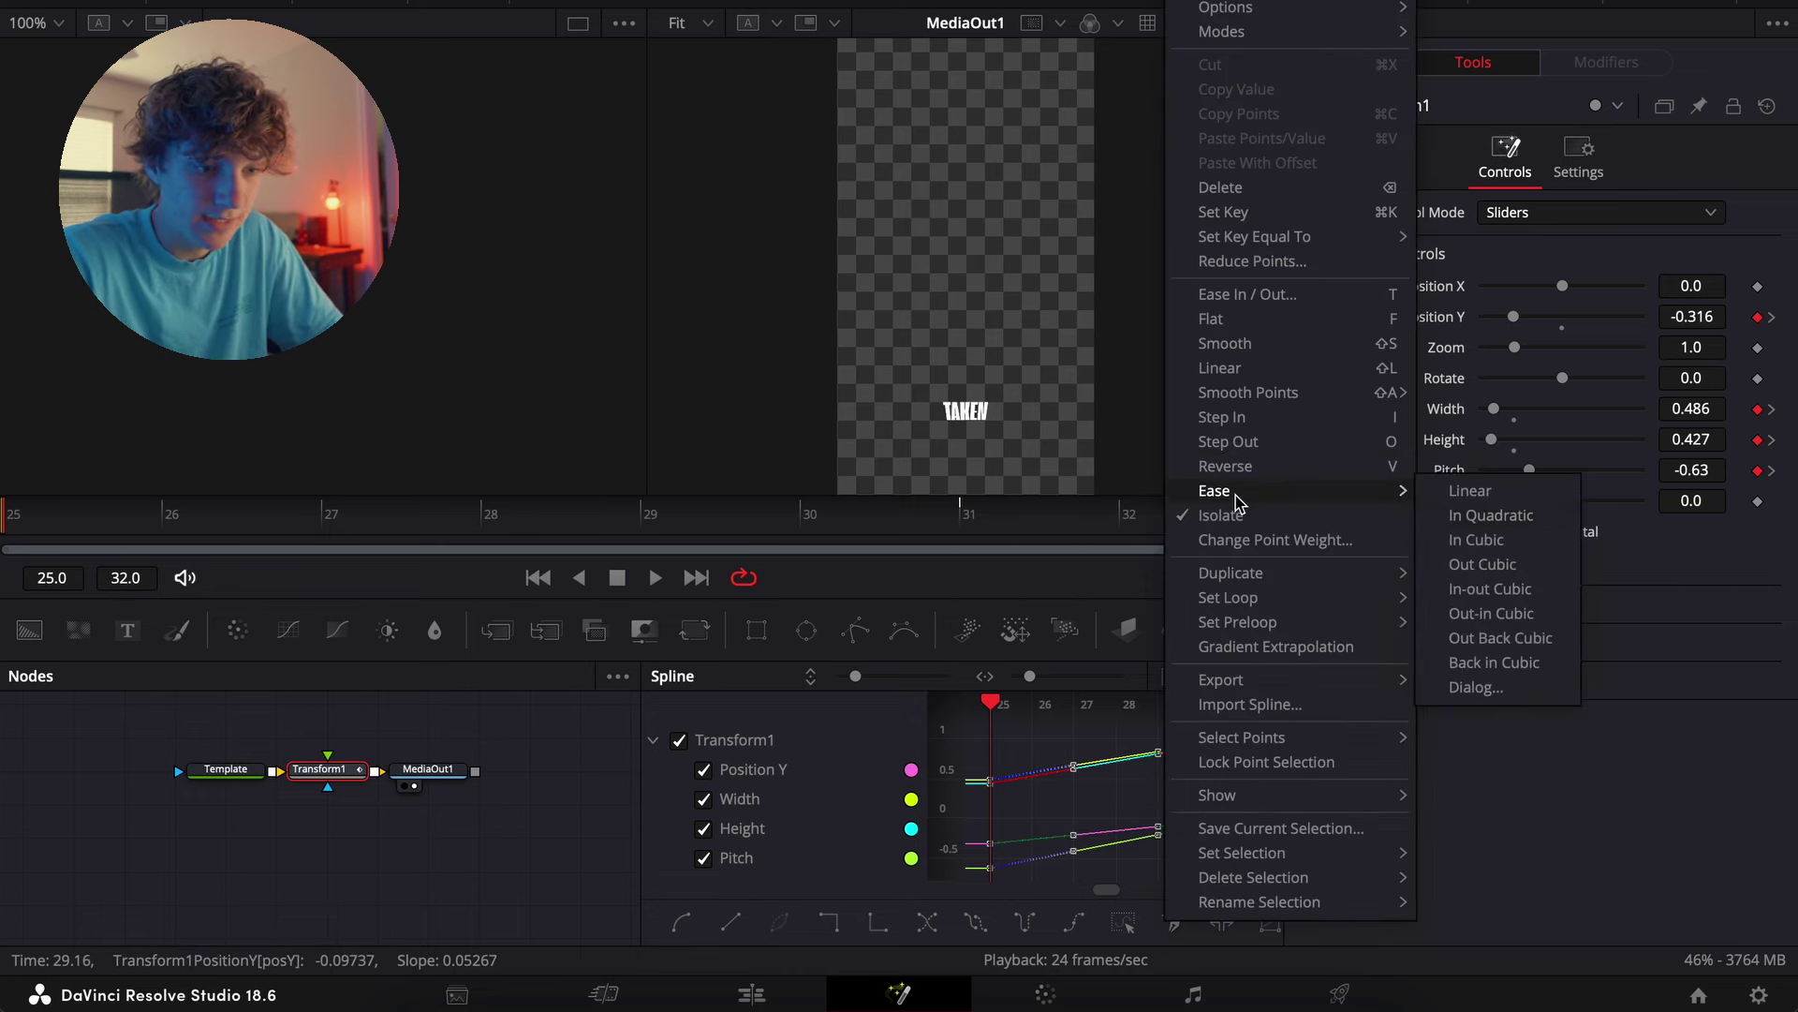
click(1457, 560)
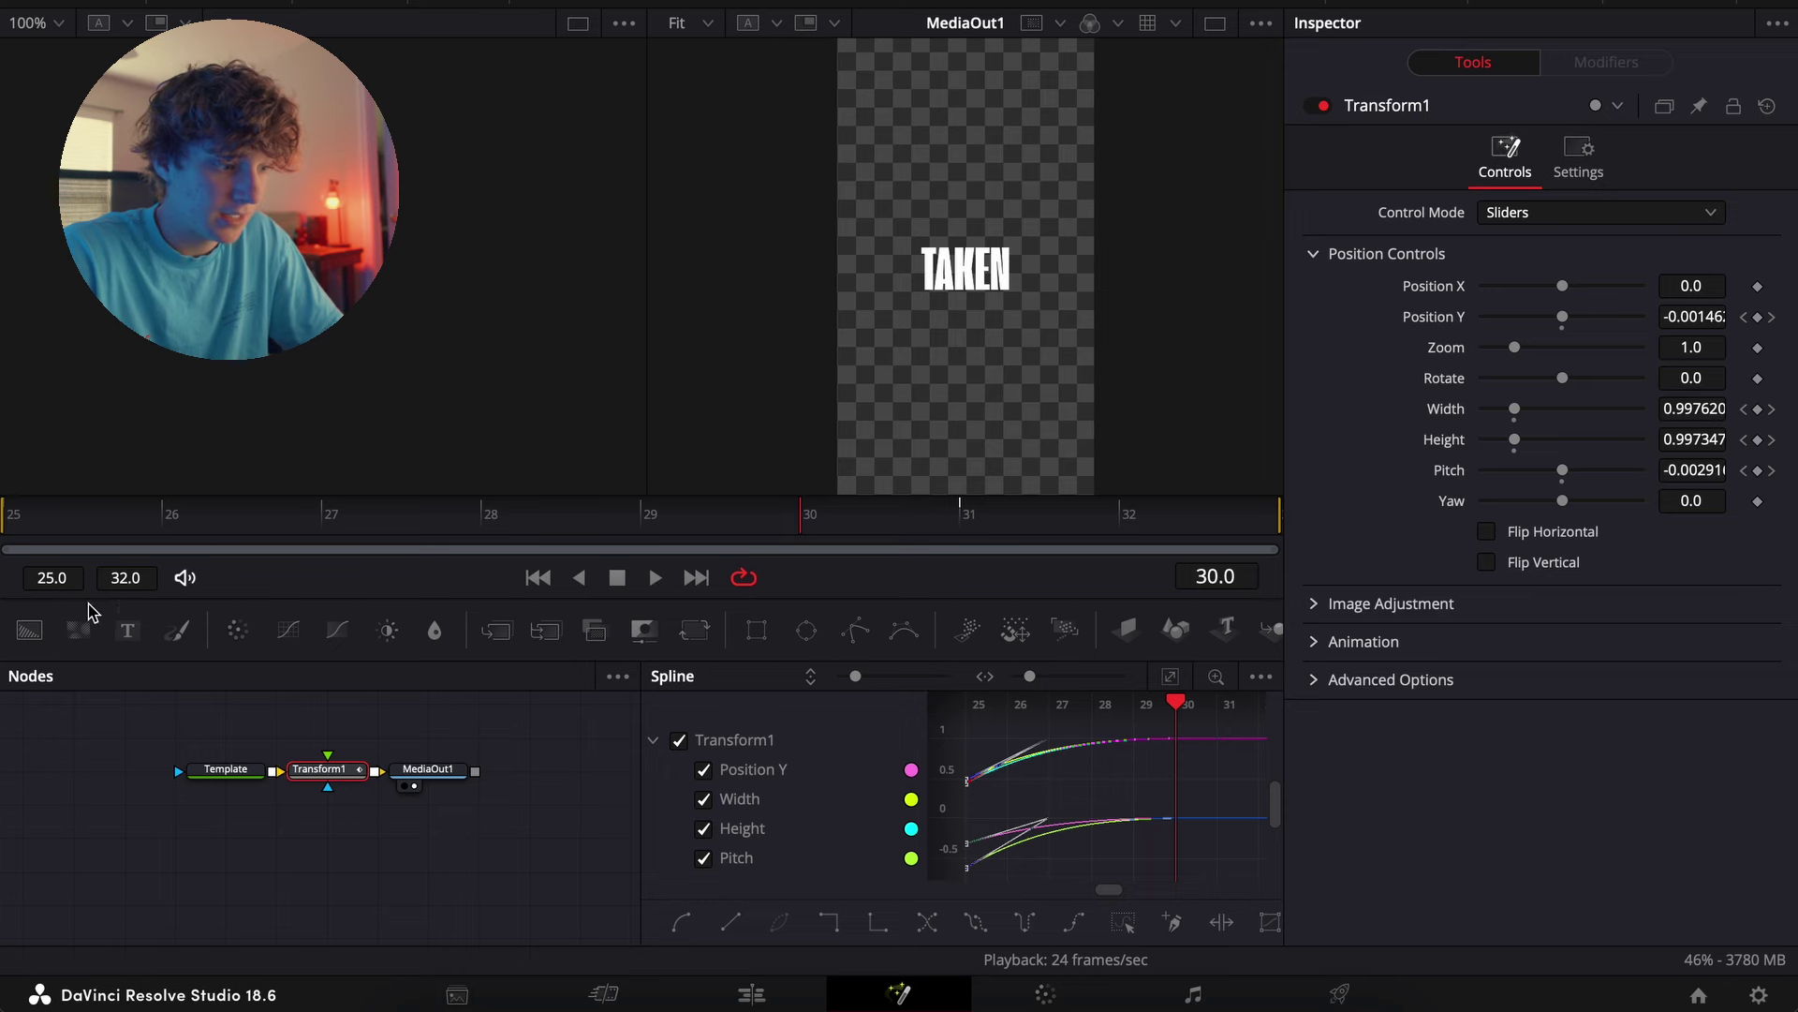
Keyframe the TAKEN text's shading opacity at 0.339 on frame 25, rising to full opacity at frame 29
click(238, 779)
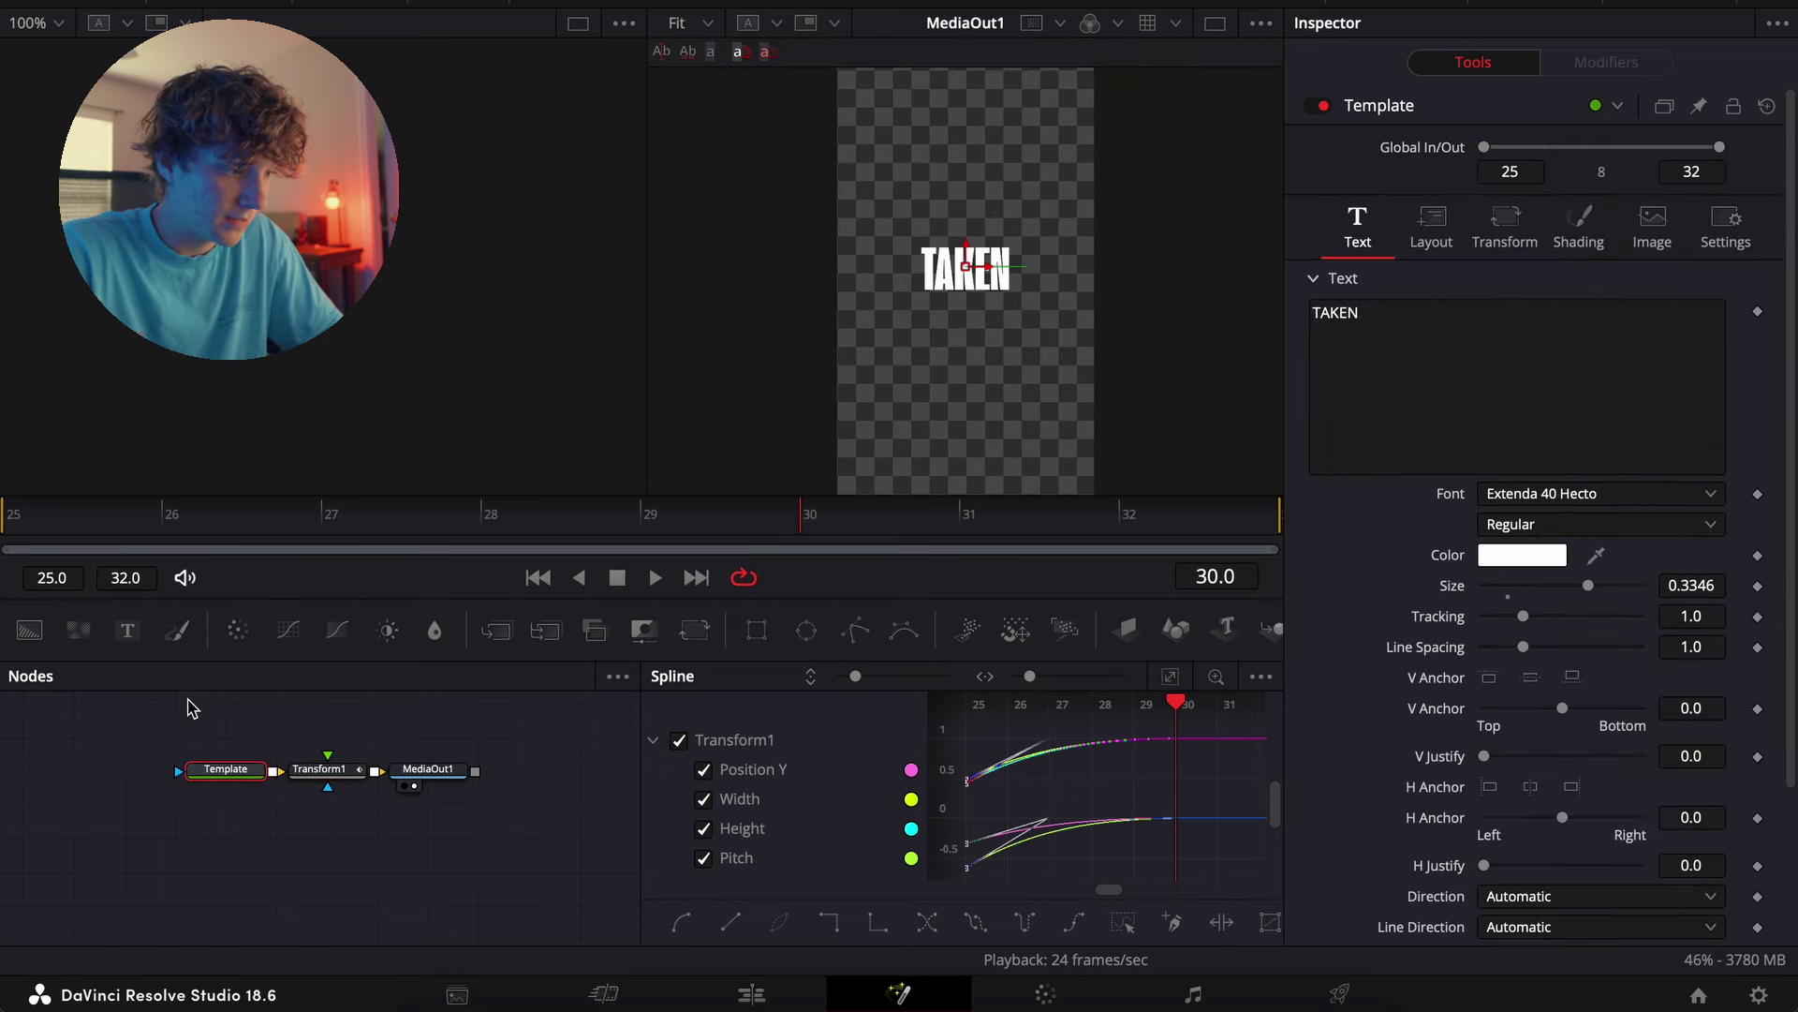
click(70, 525)
click(1579, 225)
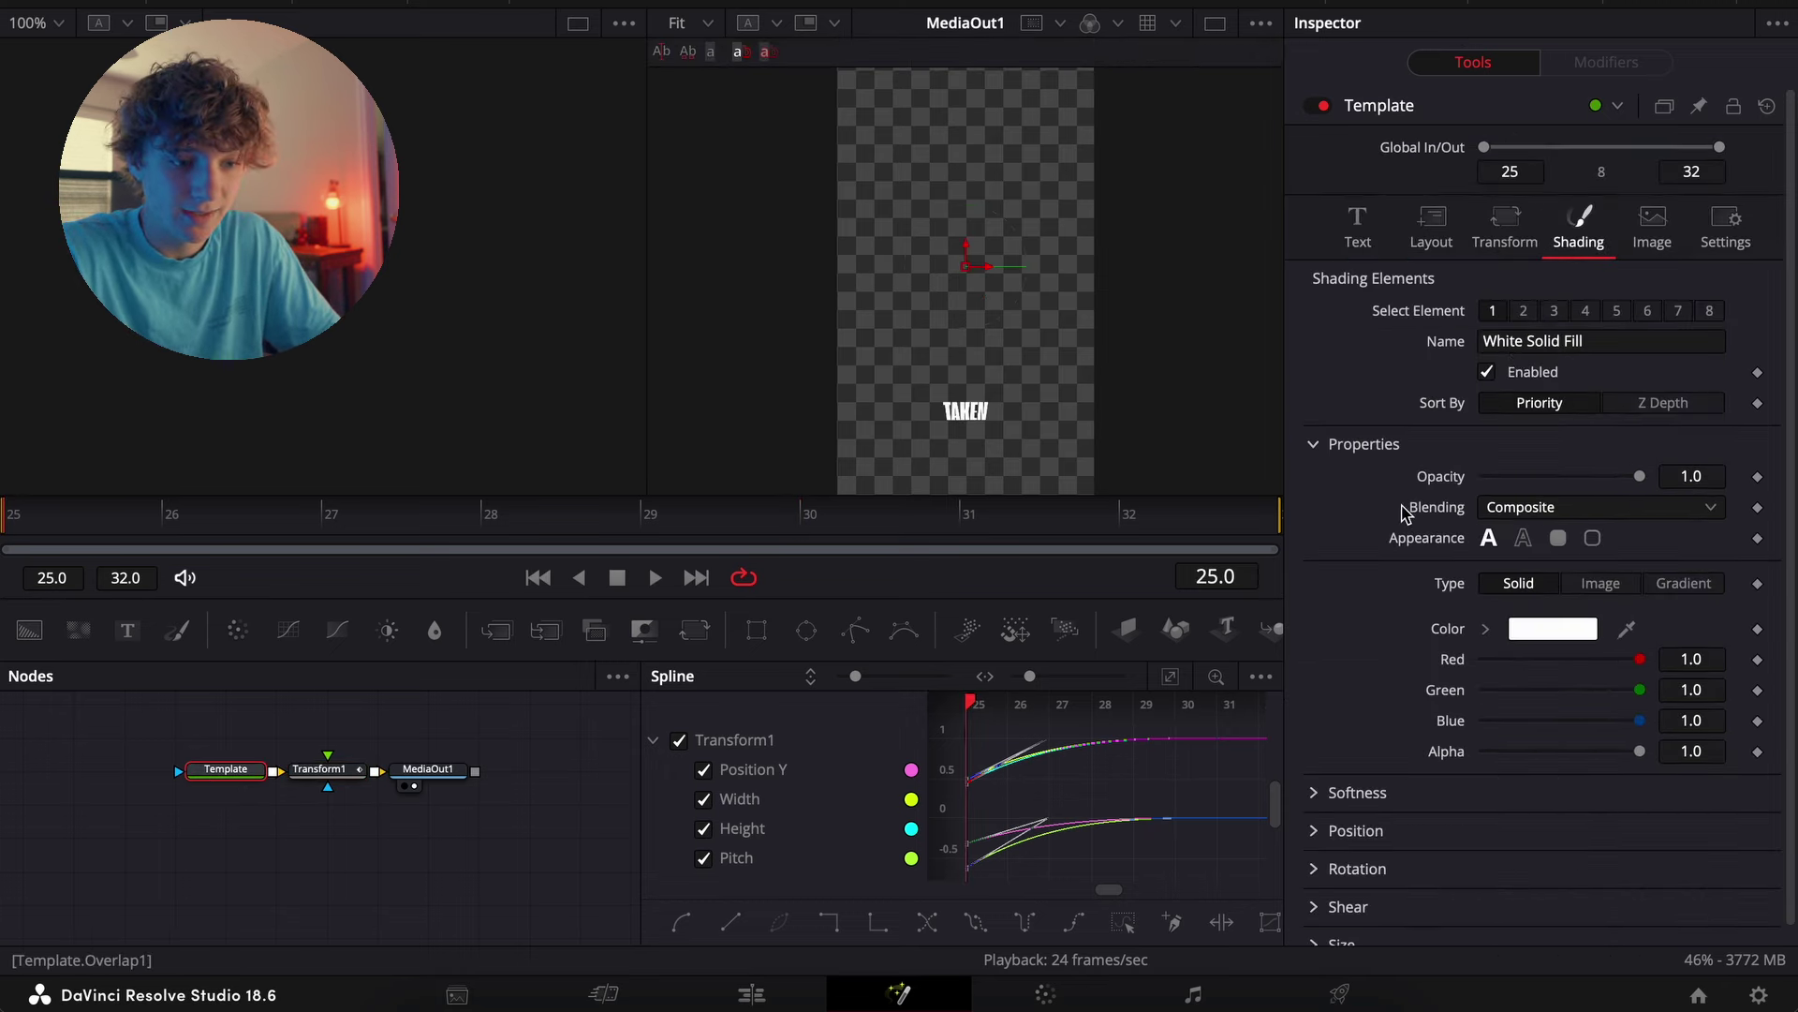
drag(1641, 478, 1550, 480)
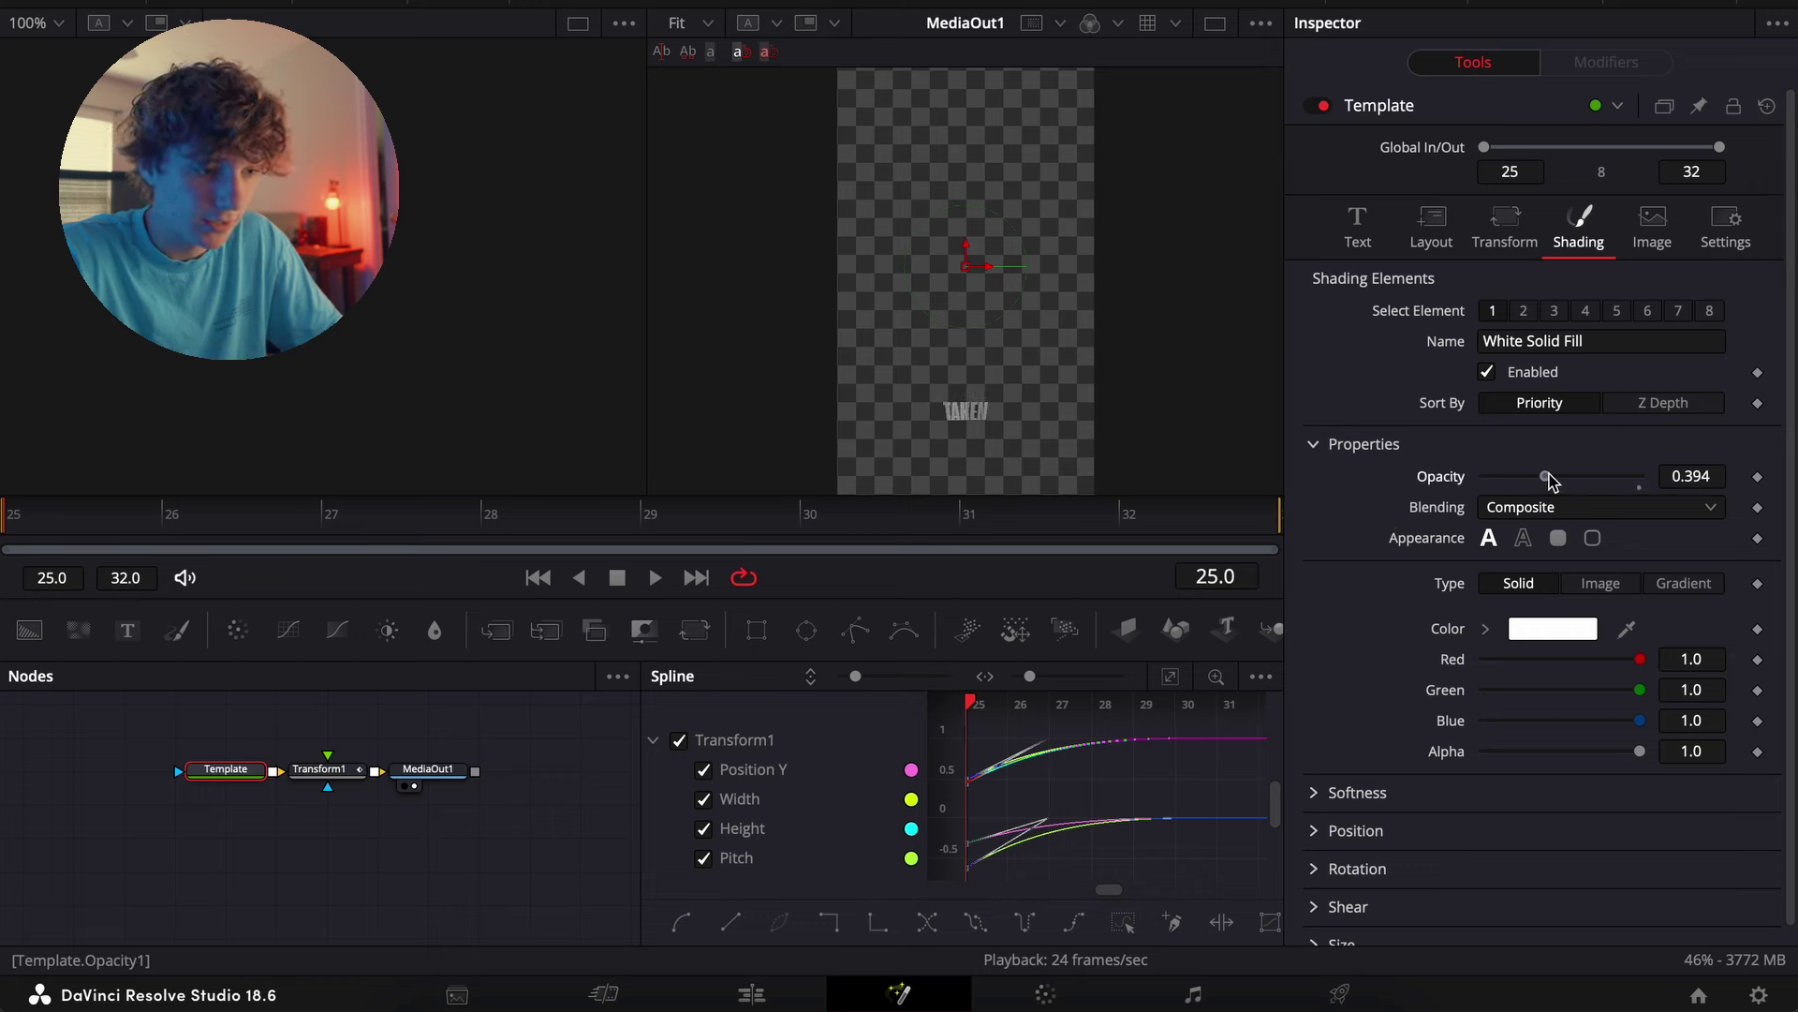
click(1758, 477)
key(space)
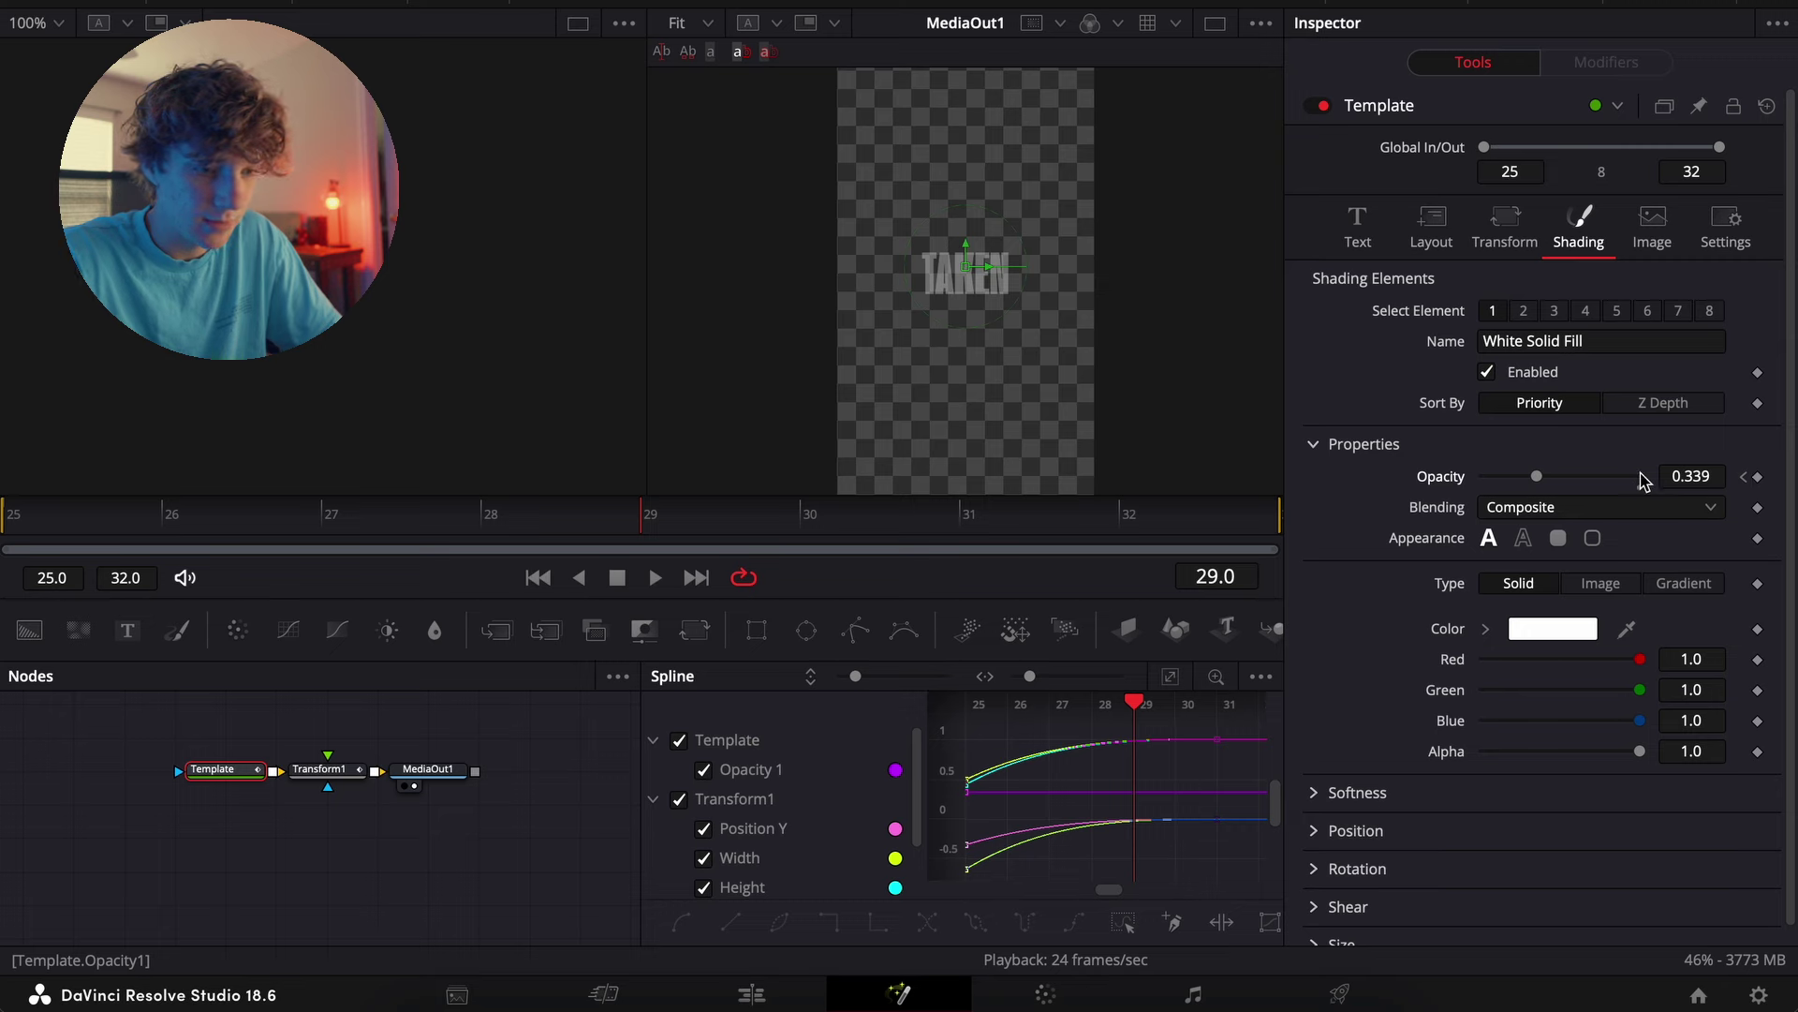
drag(1538, 478, 1644, 478)
click(9, 519)
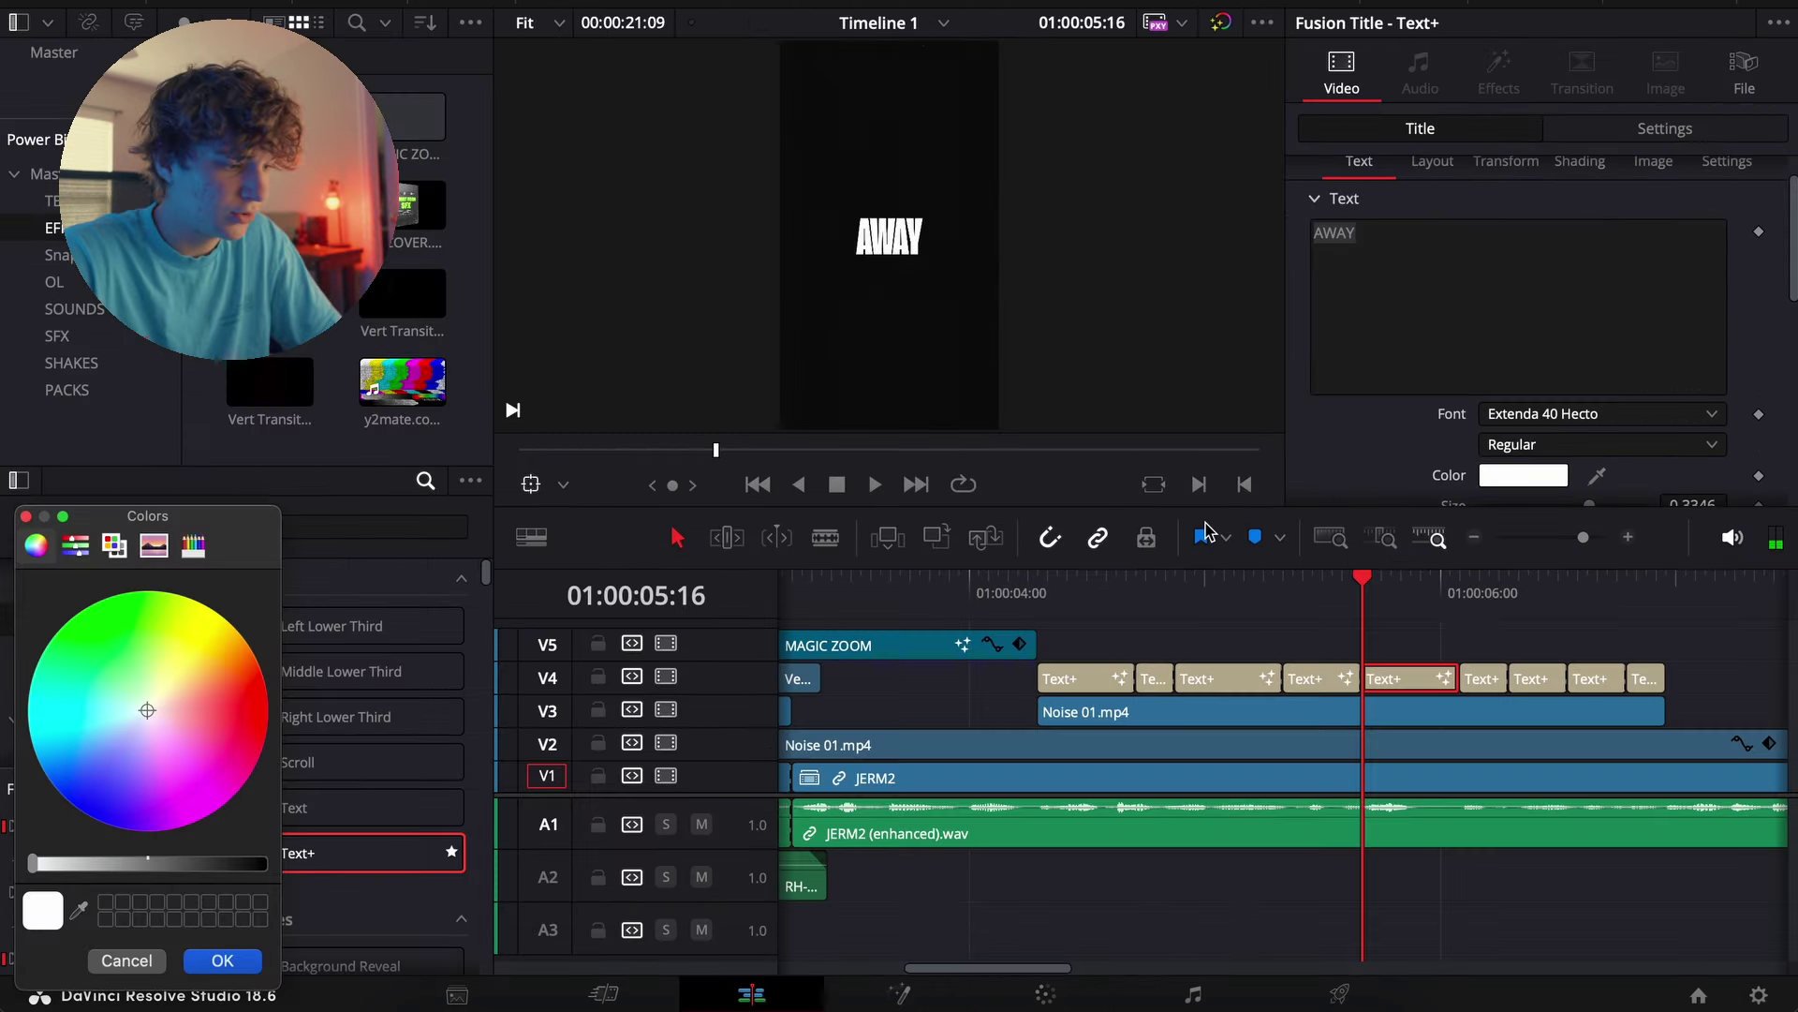
Set the AWAY title's text color to red
click(172, 683)
drag(199, 693, 264, 709)
click(222, 960)
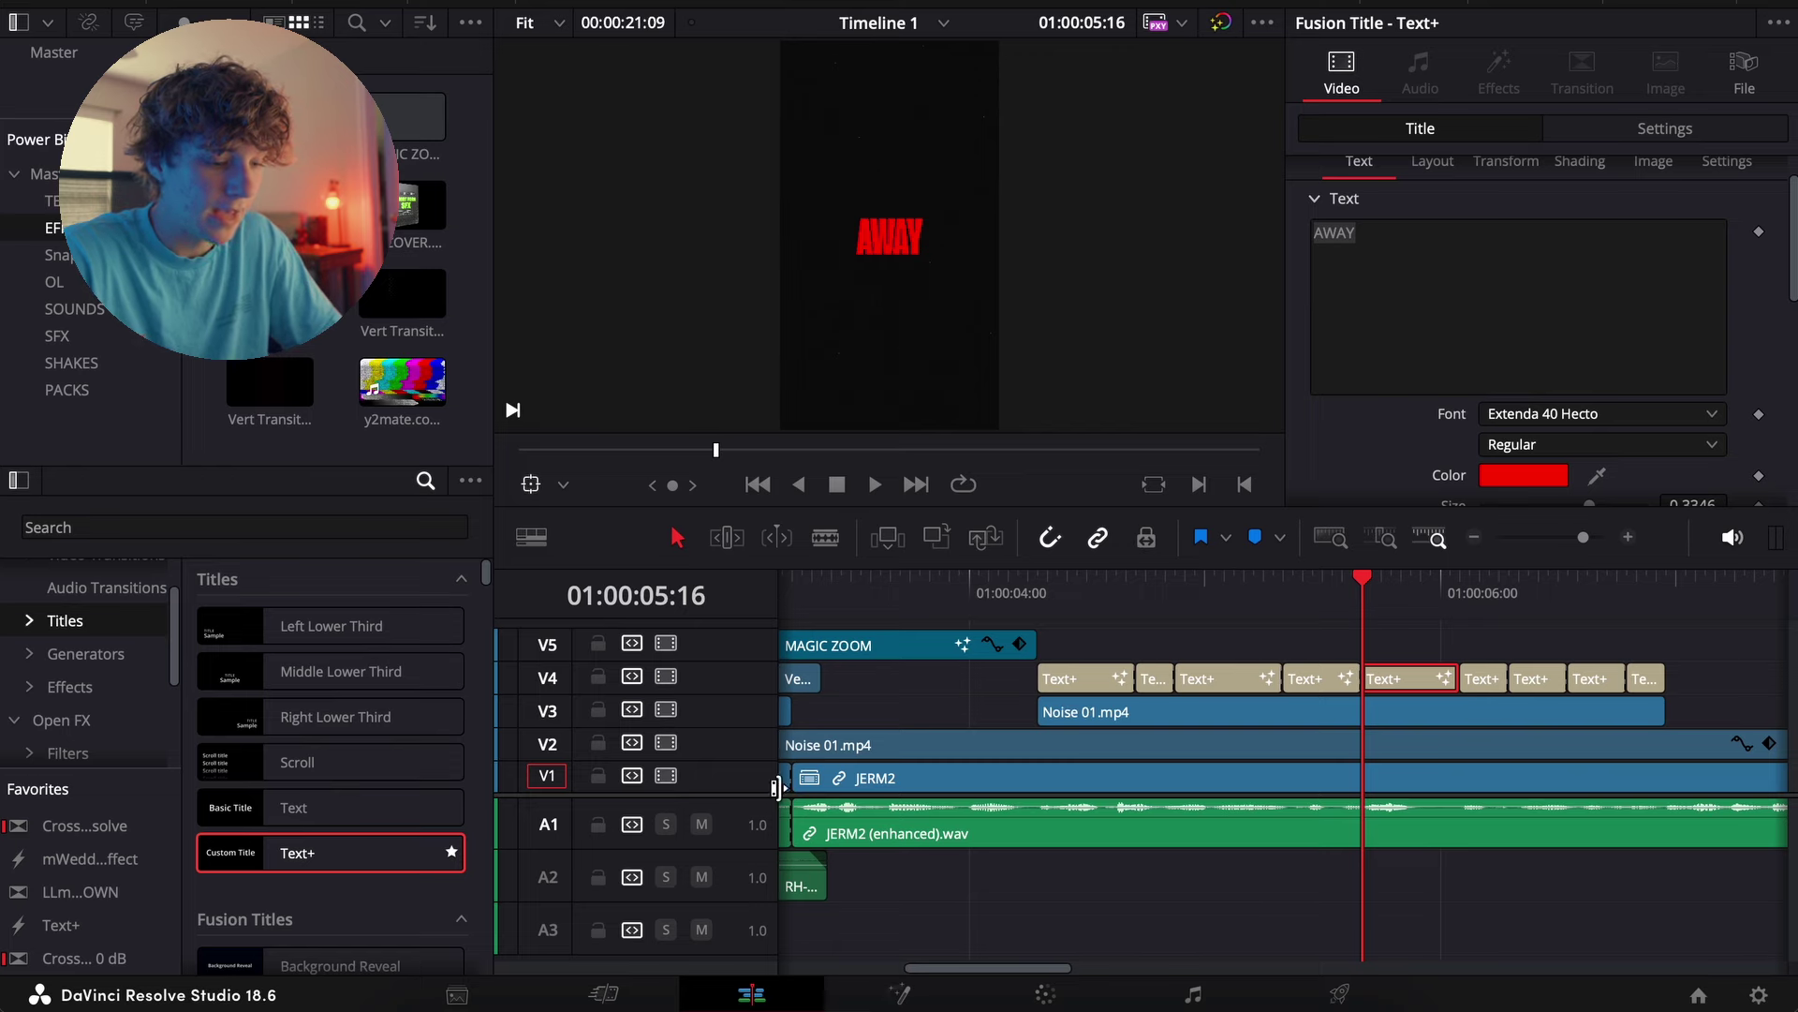
Open the AWAY title in Fusion and keyframe its shading opacity from about 0.28 at frame 33 to full one frame on
click(904, 995)
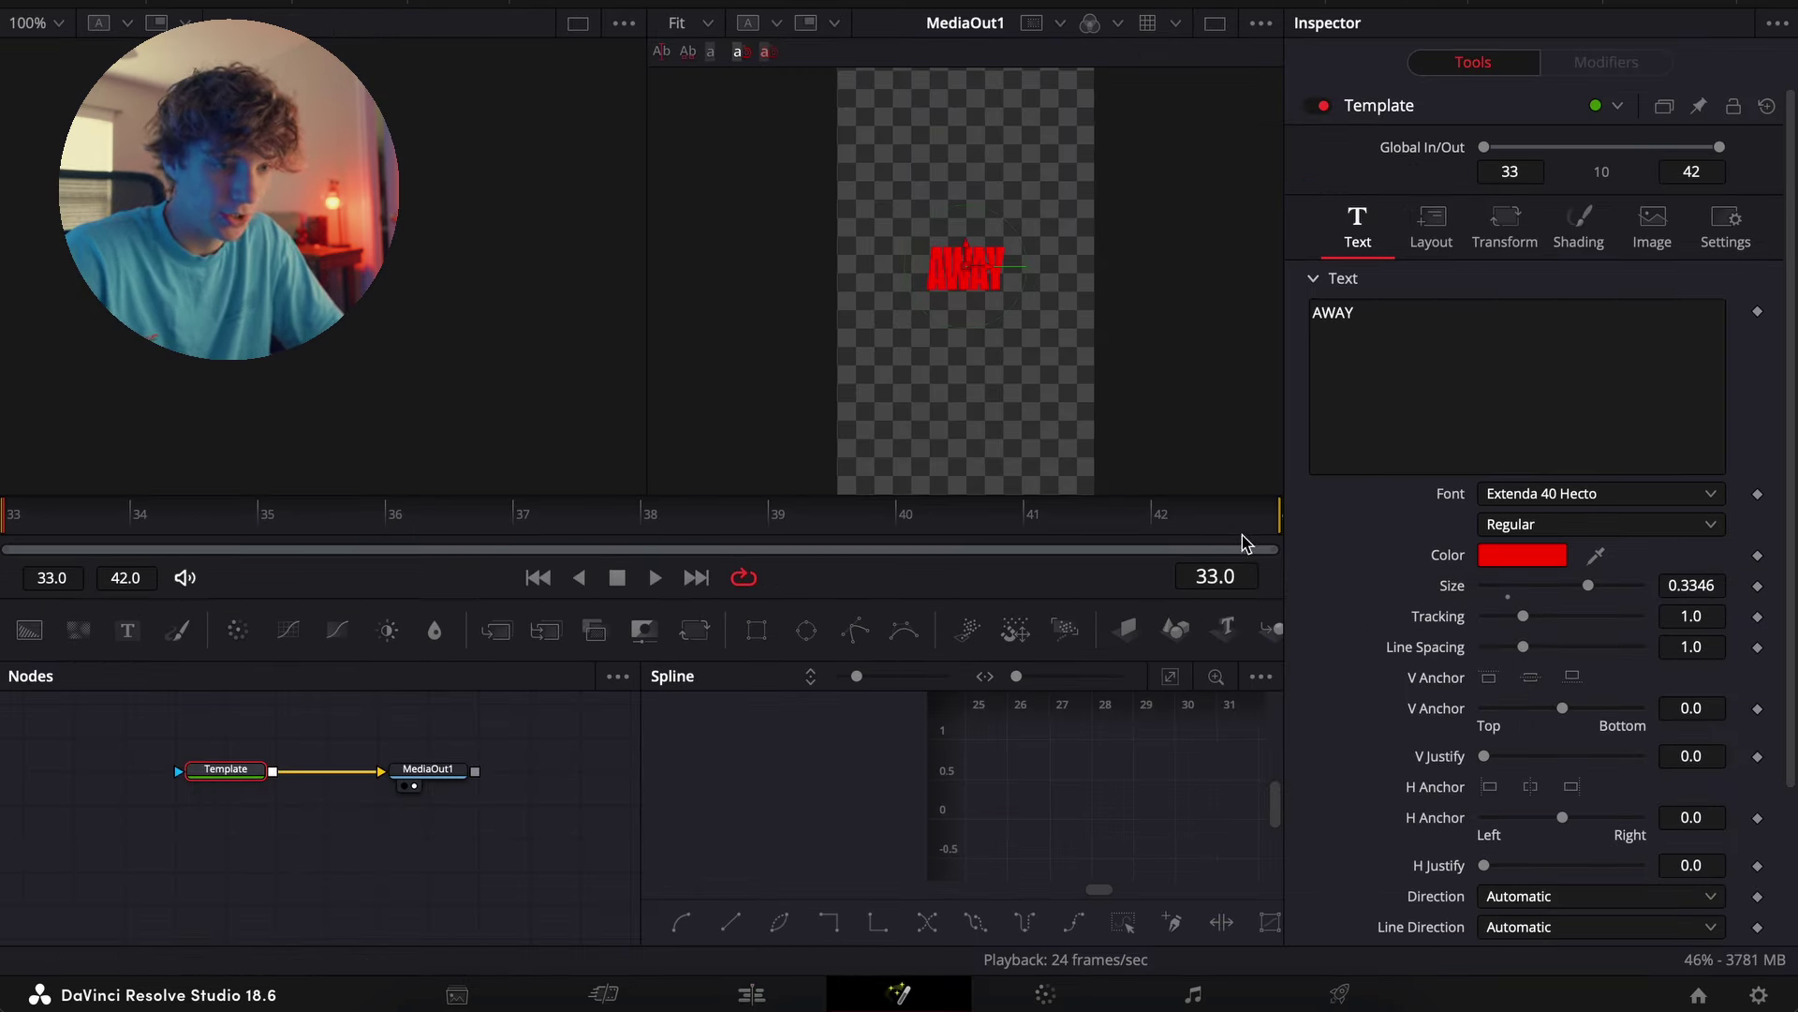
click(1579, 225)
scroll(1449, 497, down, 1)
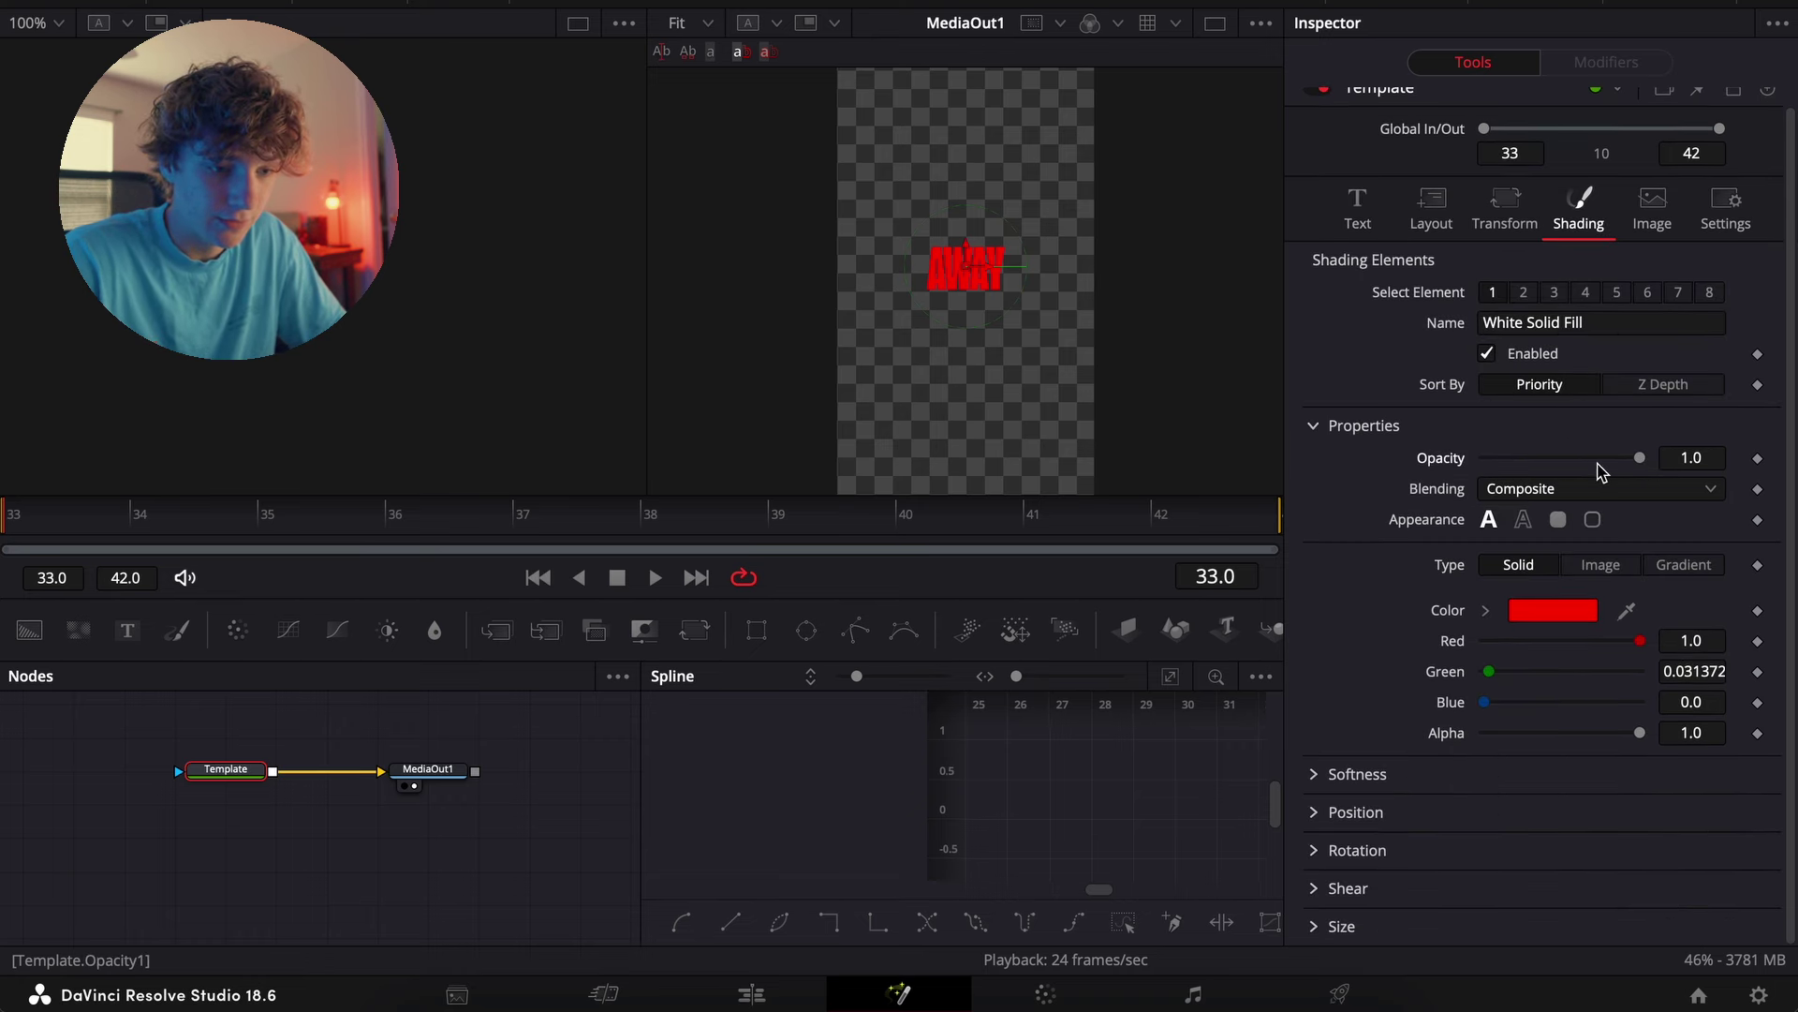
drag(1641, 459, 1535, 473)
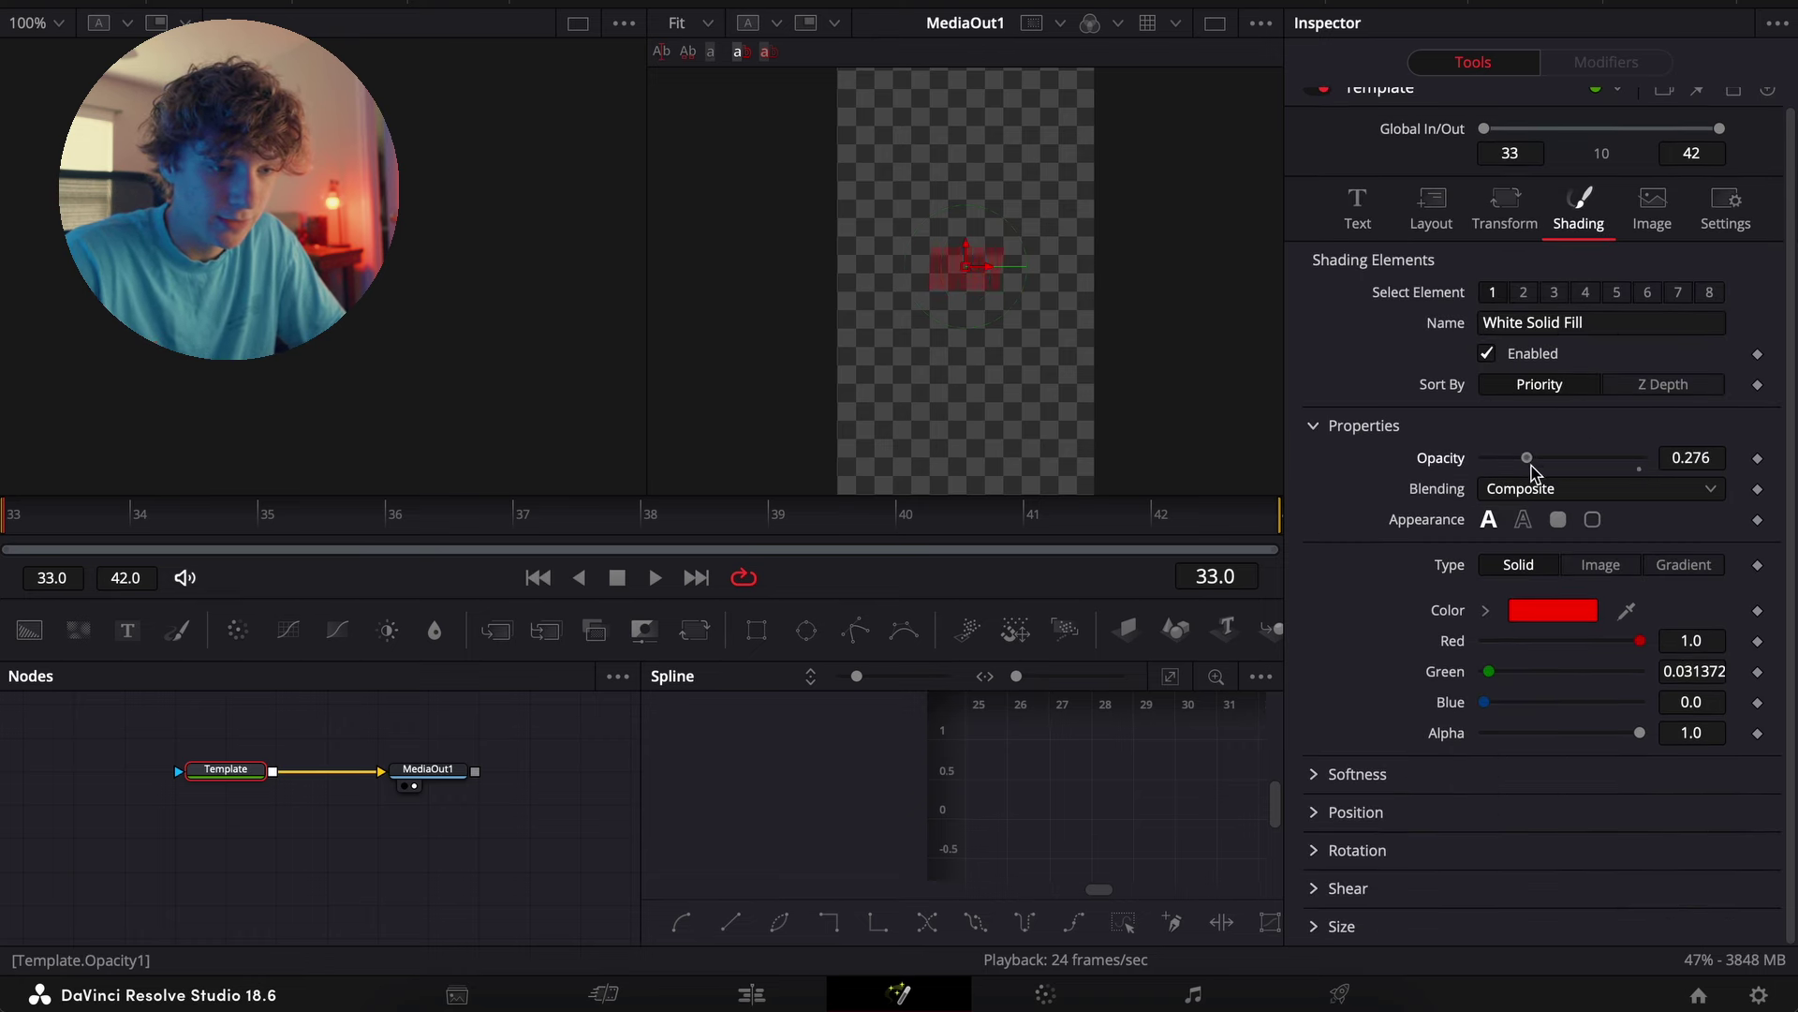
click(1760, 460)
key(Right)
drag(1550, 468, 1641, 459)
key(Right)
key(Right)
key(Right)
key(Right)
key(Right)
Return to the edit timeline and play back the word titles from before TAKEN through ONLY to check the animations
click(753, 993)
click(1255, 581)
key(space)
click(1281, 588)
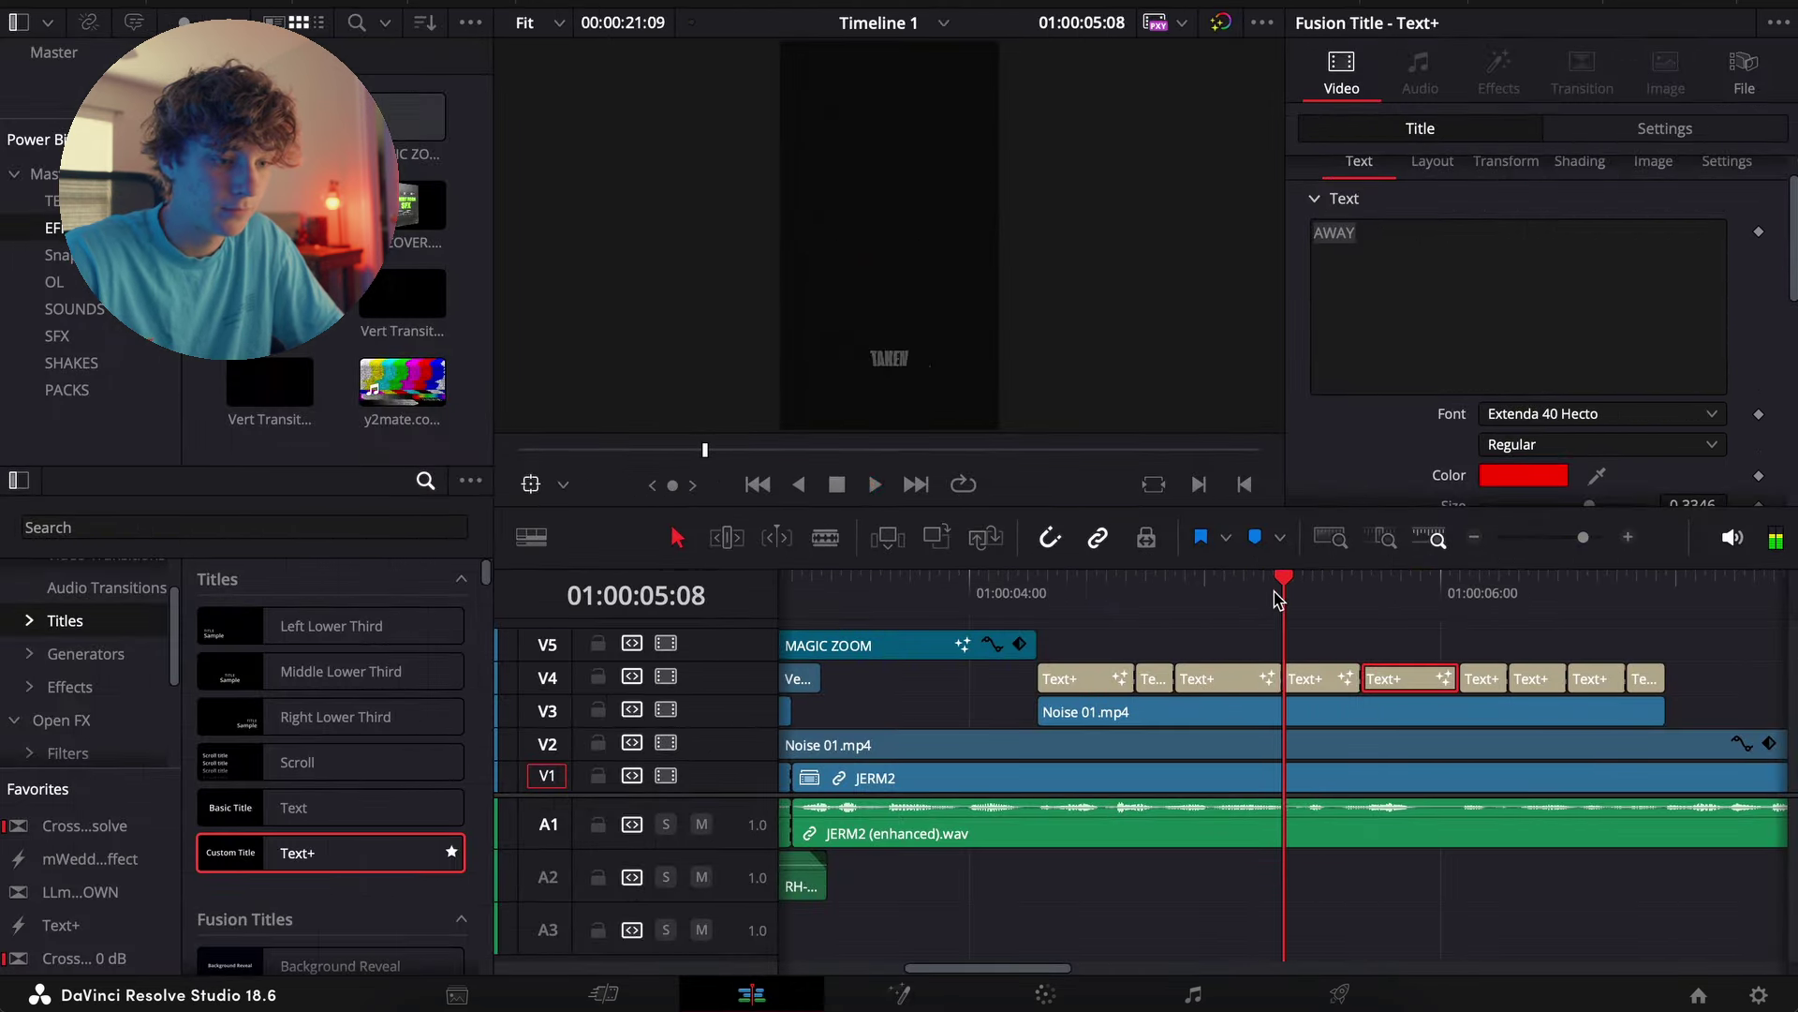
key(space)
key(space)
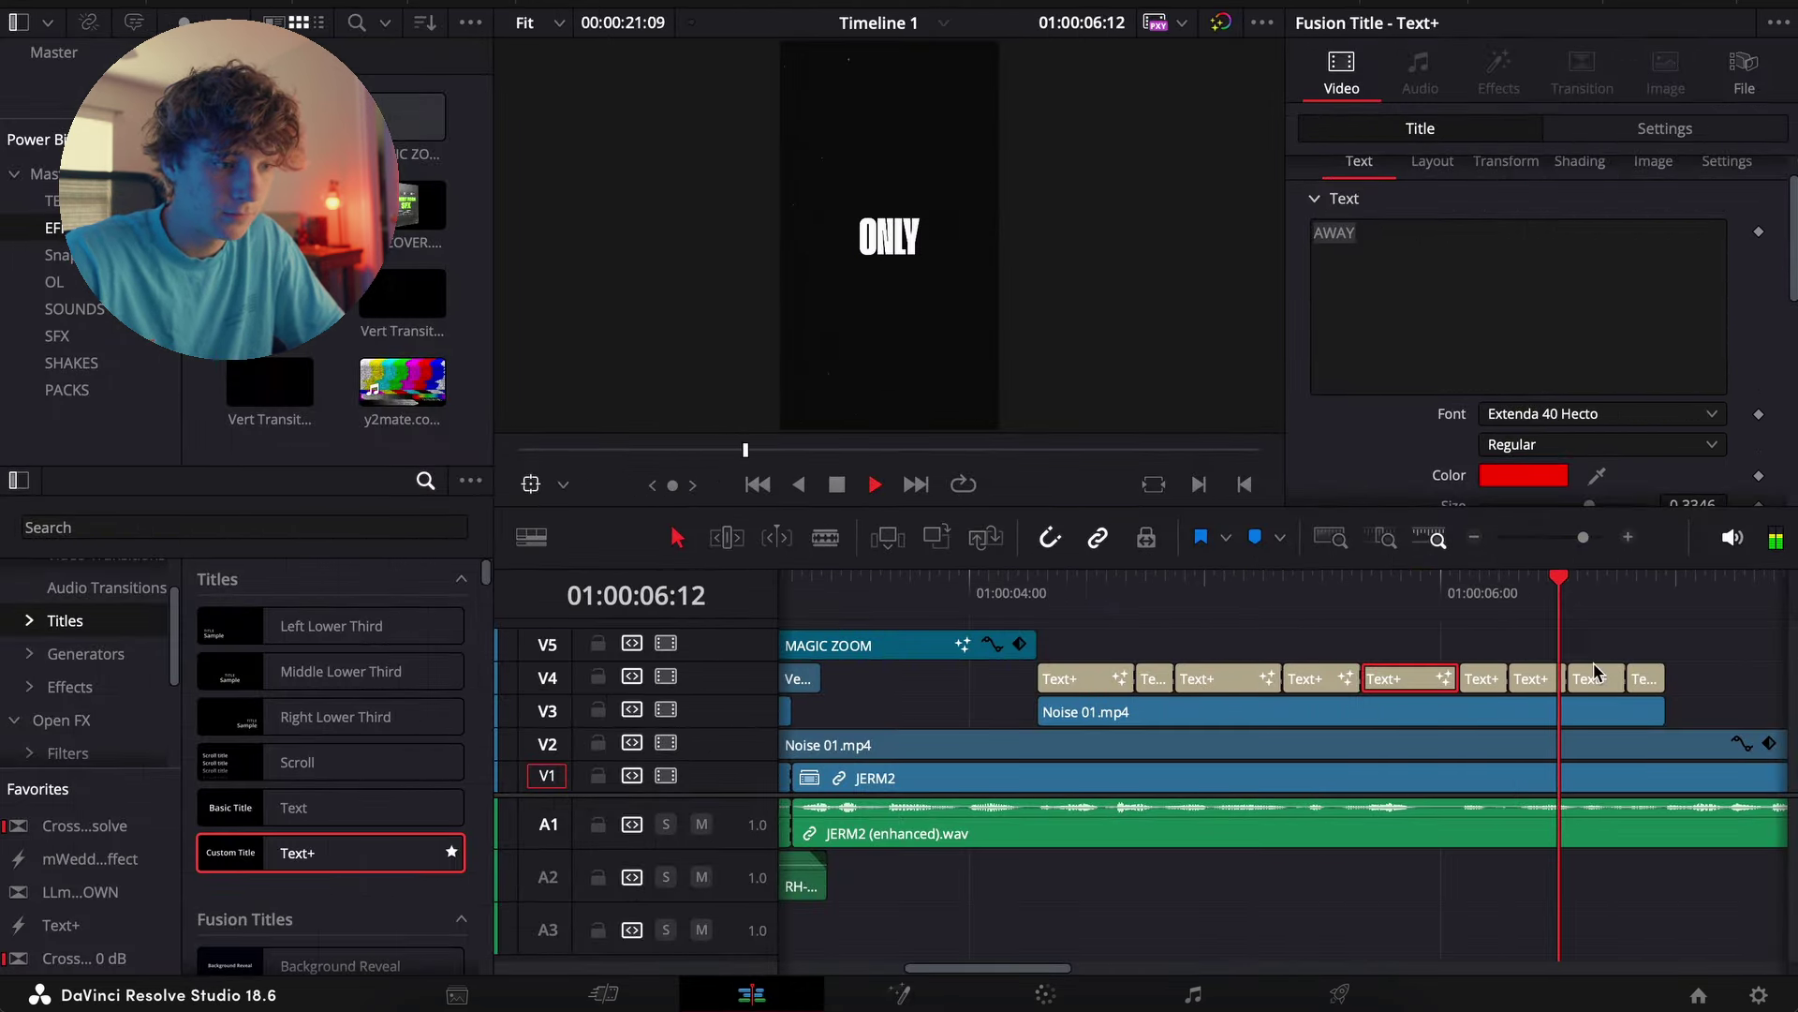
key(space)
key(space)
click(1539, 588)
key(space)
key(space)
Make the GIVEN title flicker in Fusion with opacity keyframes: 0.402 at frame 54, full at 55, low at 57, full at 58
click(1592, 674)
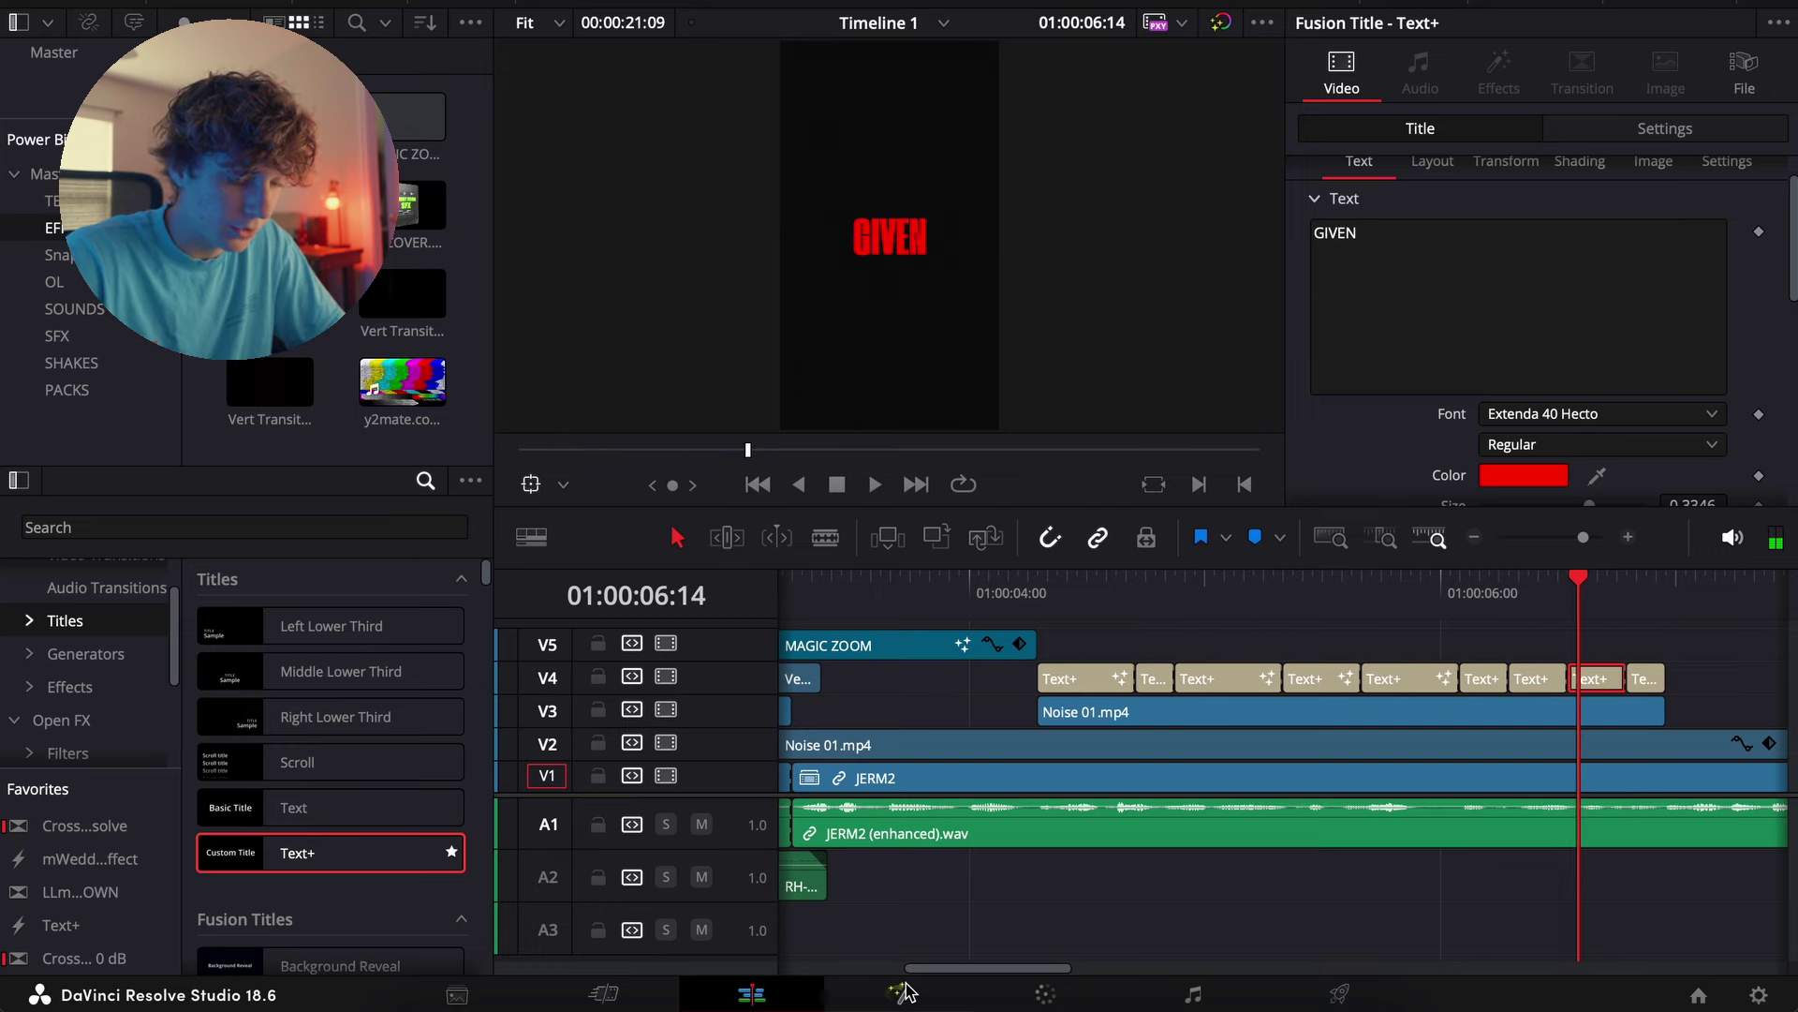
click(901, 993)
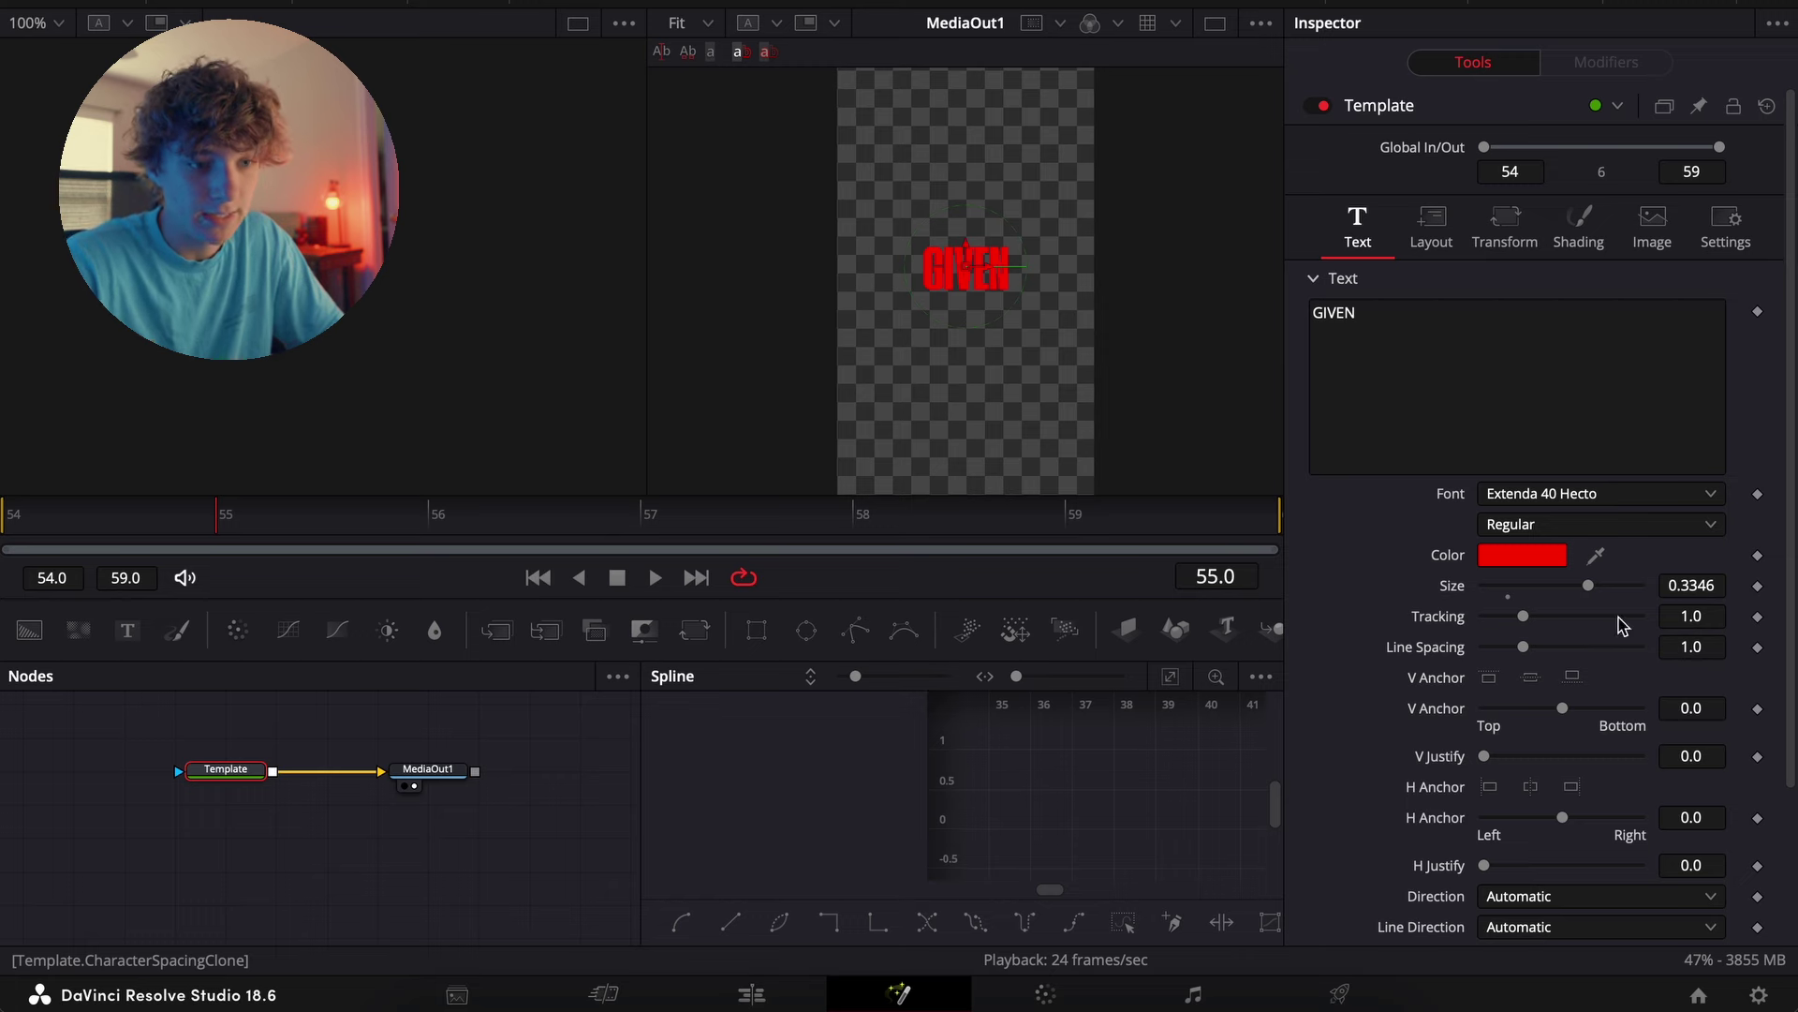
click(1574, 239)
click(3, 534)
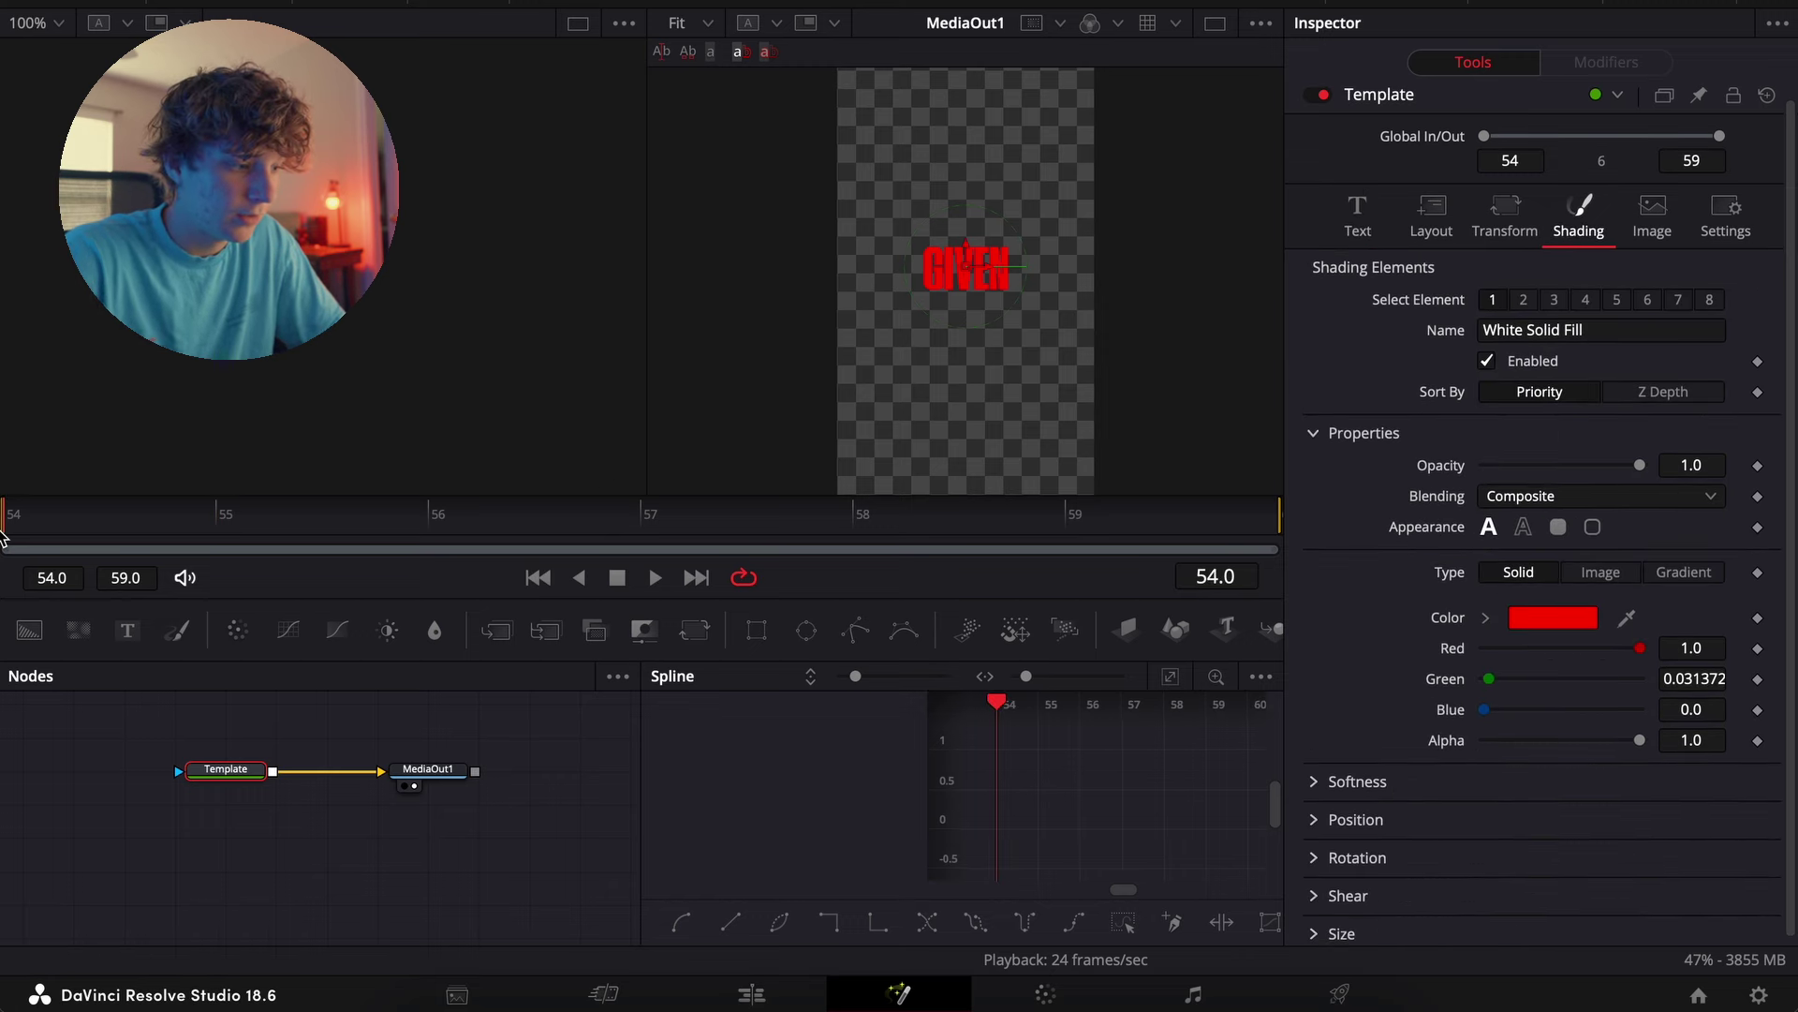
drag(1633, 468, 1547, 471)
click(1758, 465)
key(Right)
drag(1558, 472, 1742, 473)
key(space)
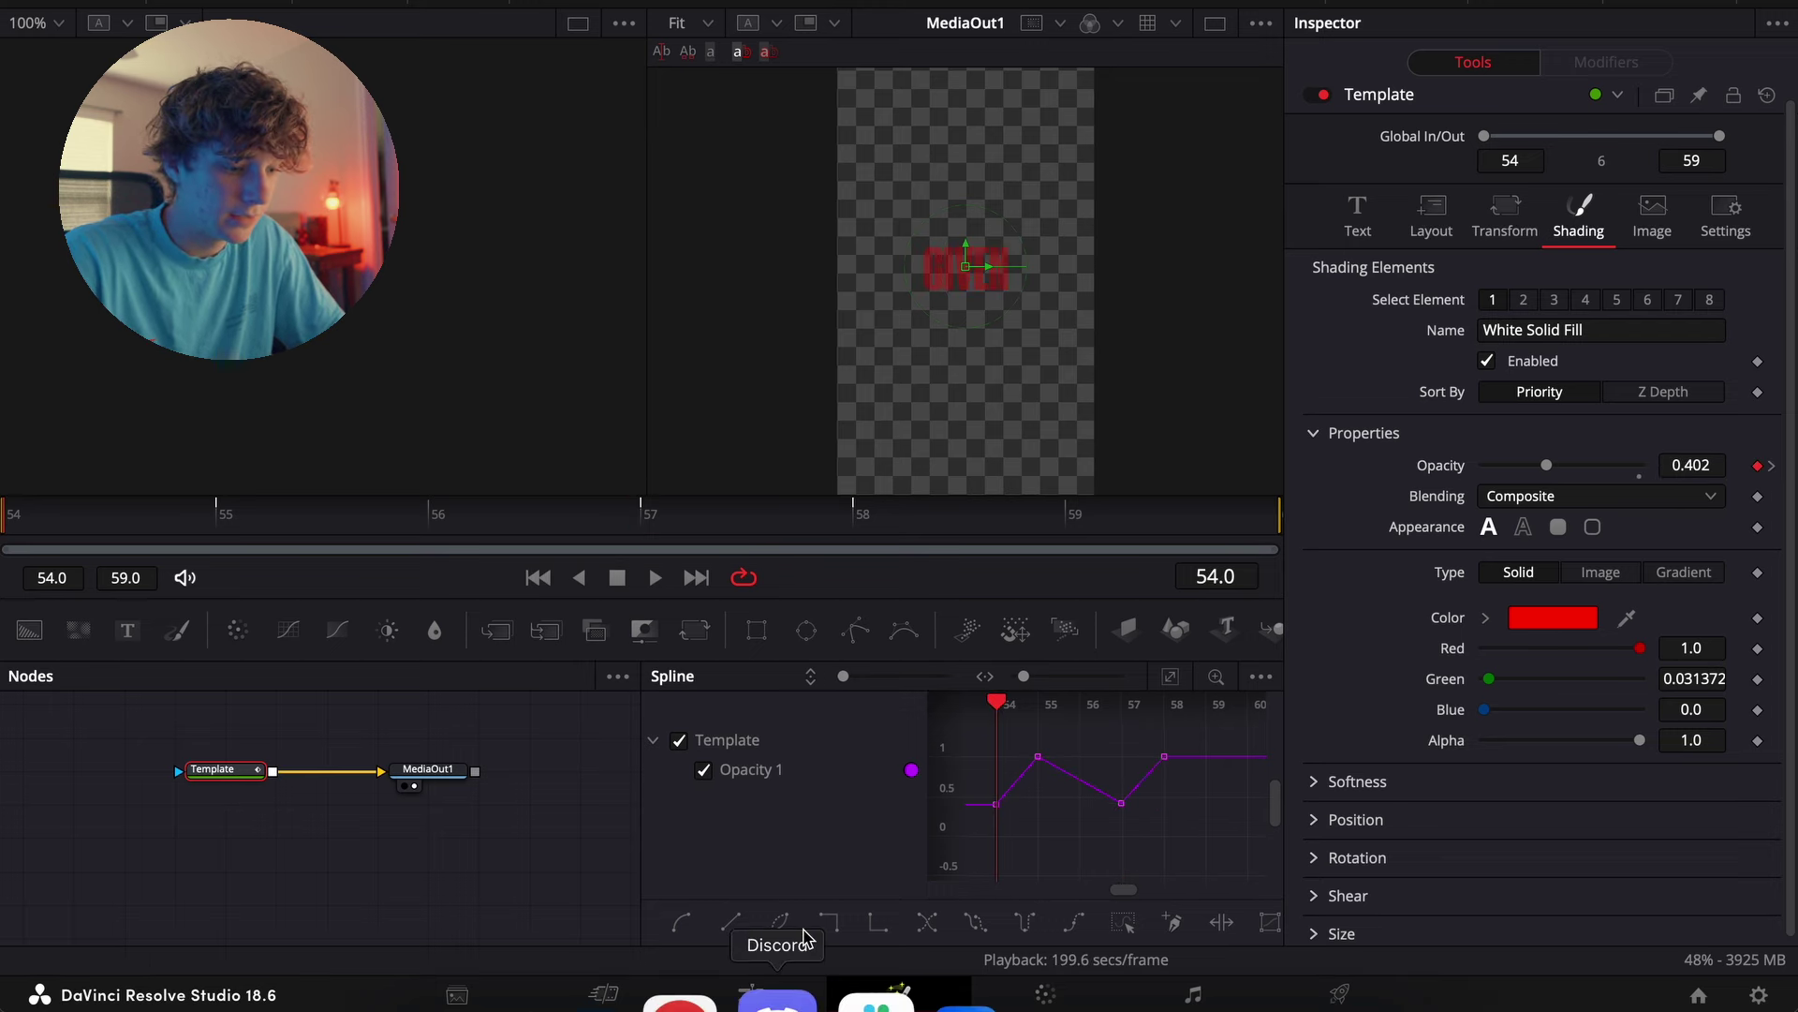
Return to the edit timeline and play back the GIVEN title's flicker from the titles just before it
click(751, 991)
click(1510, 609)
key(space)
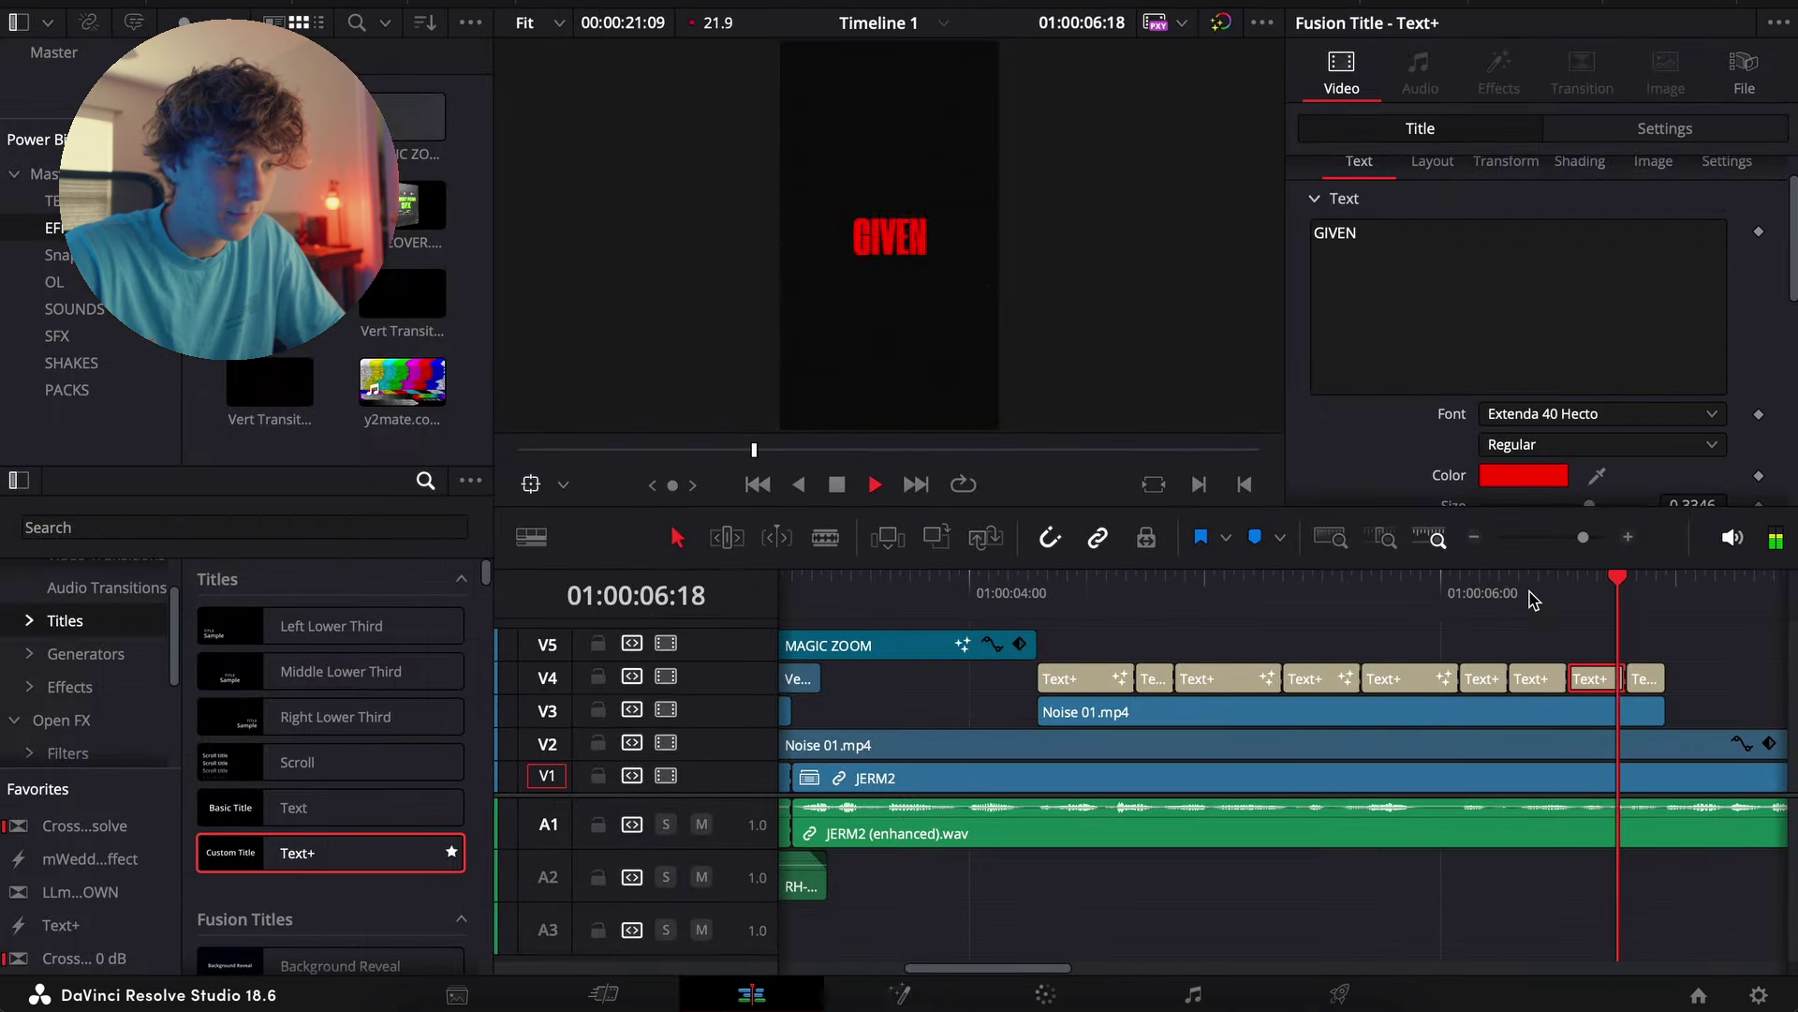
click(1533, 606)
key(space)
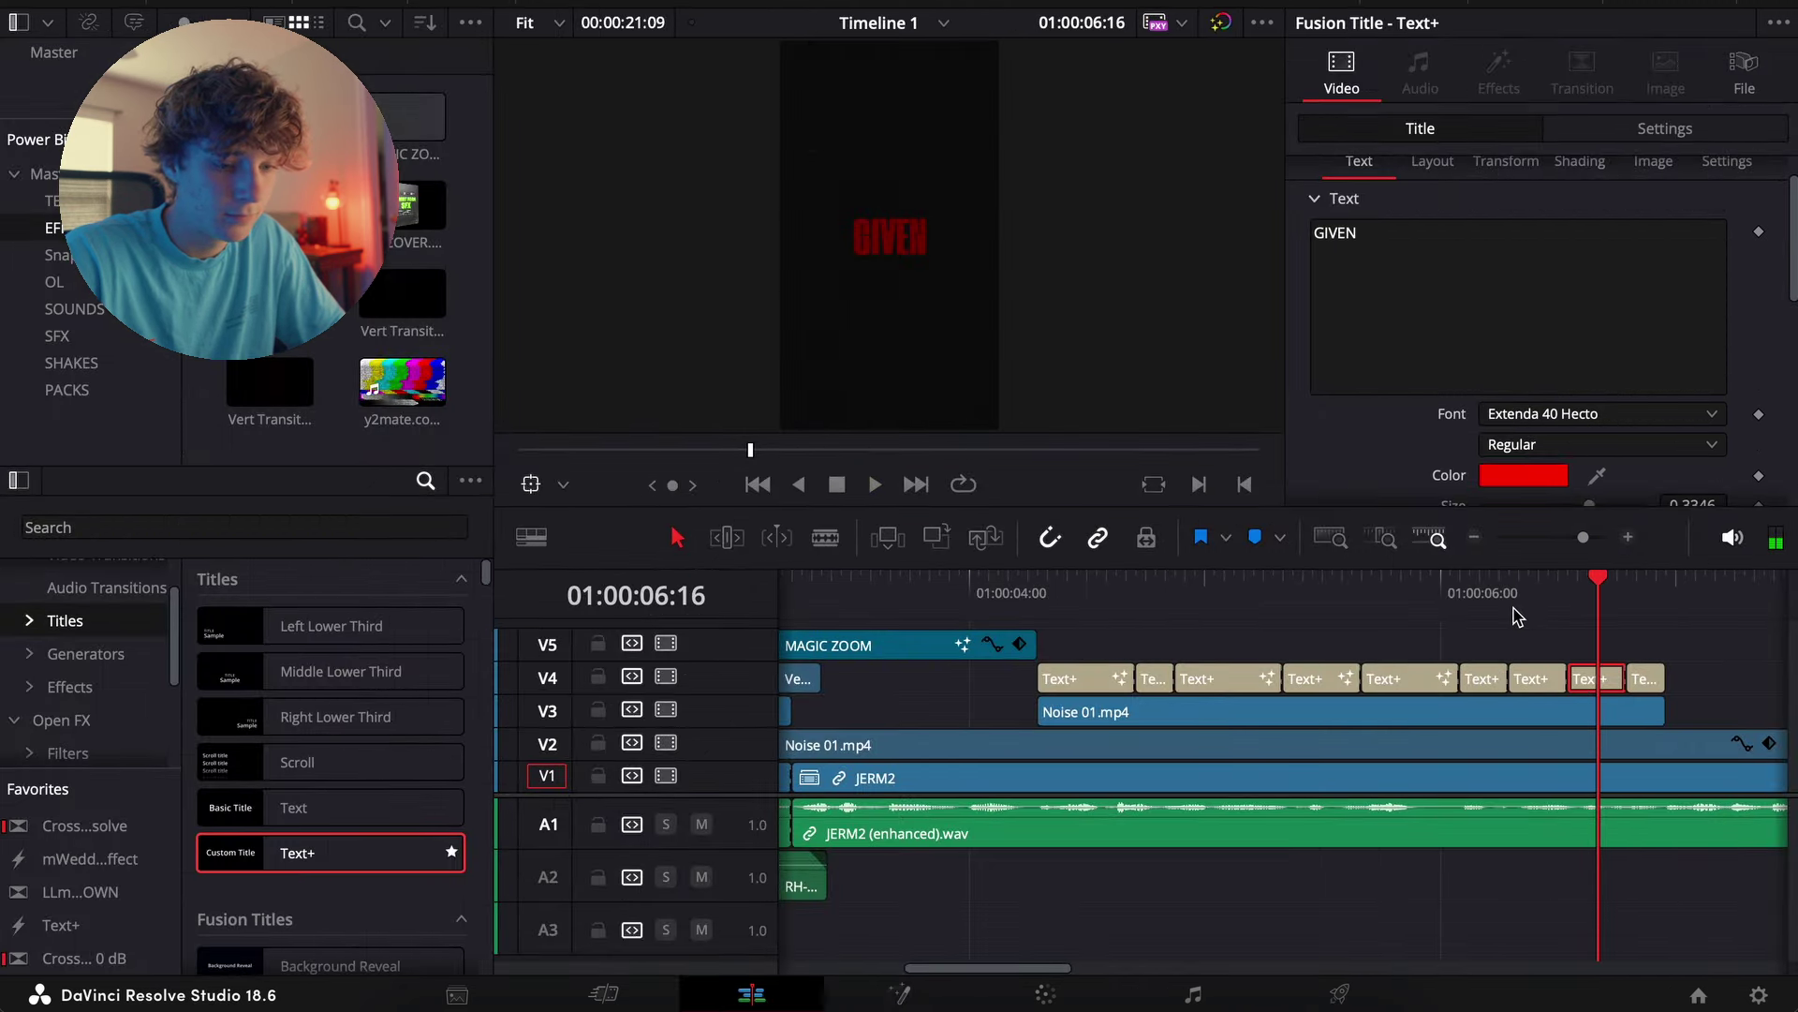
Copy the MAGIC ZOOM effect clip to V3, starting right where the title section's noise overlay and the UP title end
scroll(1515, 615, right, 3)
key(Down)
key(Right)
key(Right)
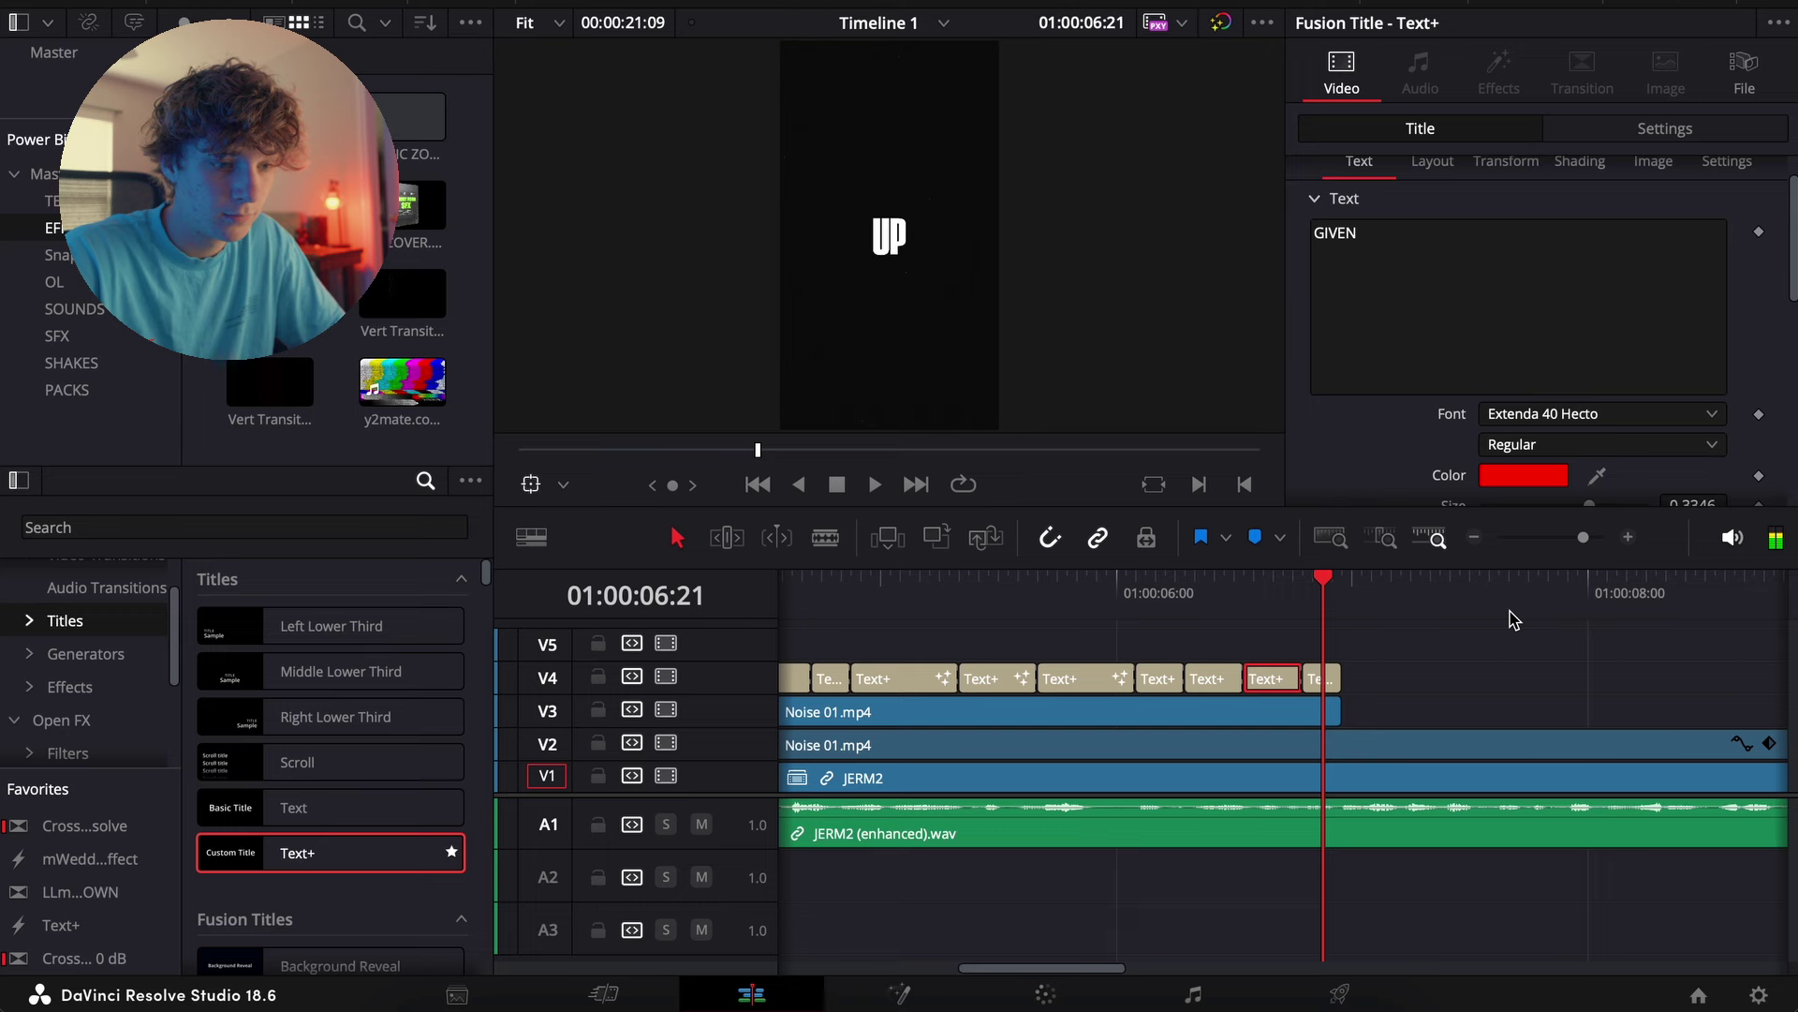
click(1627, 538)
click(1409, 637)
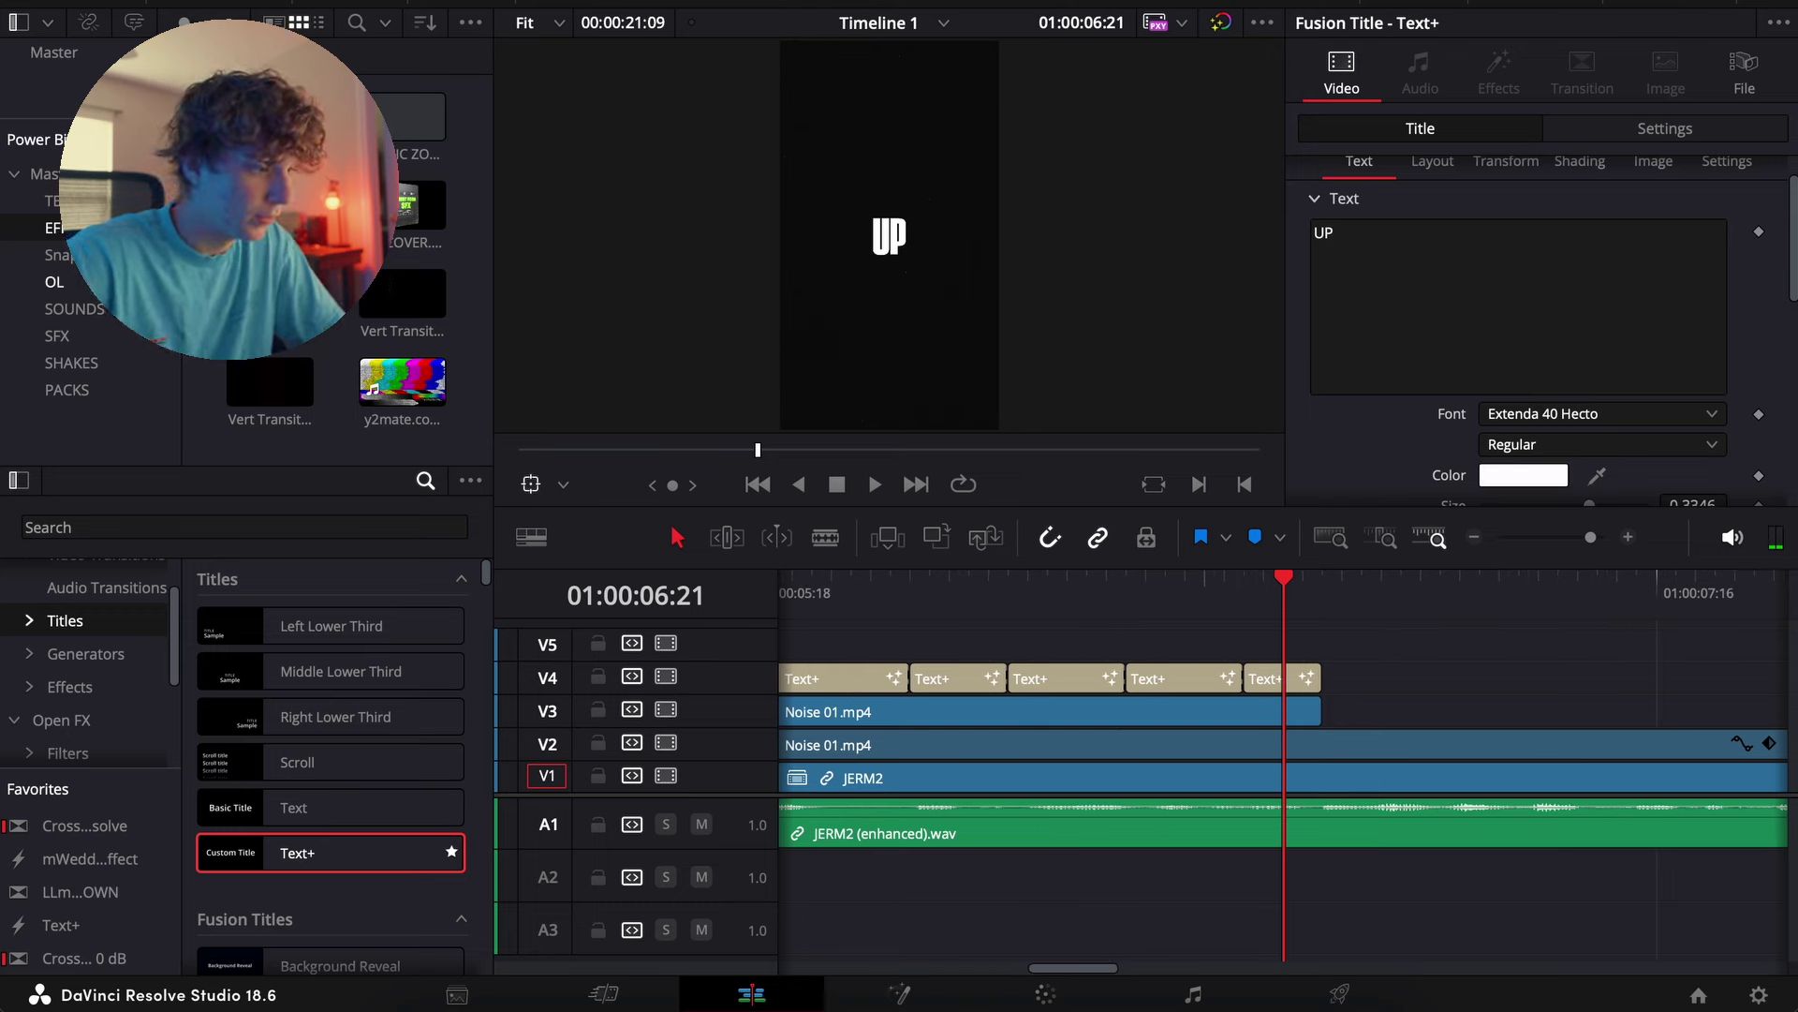
click(1474, 537)
click(1475, 537)
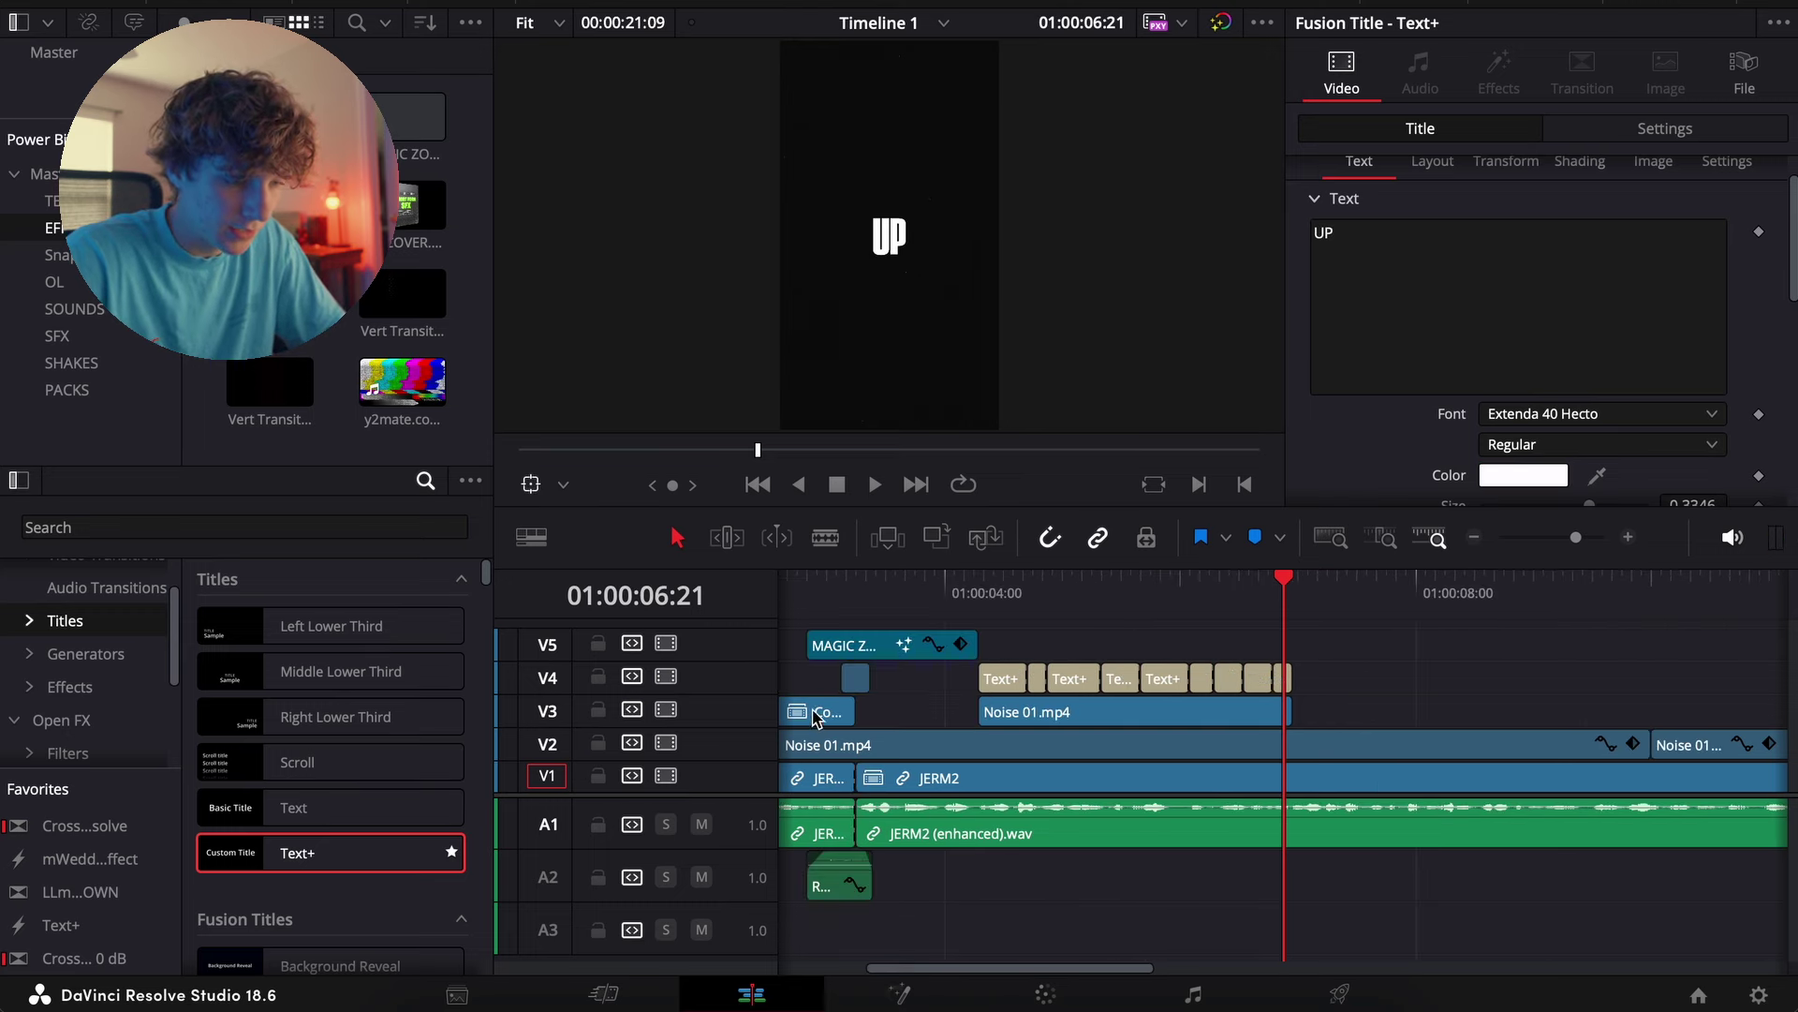
scroll(813, 718, left, 3)
drag(805, 717, 1627, 681)
Play back the change from the UP title to the speaker shot and inspect the frames around the copied zoom's start
click(1628, 538)
key(space)
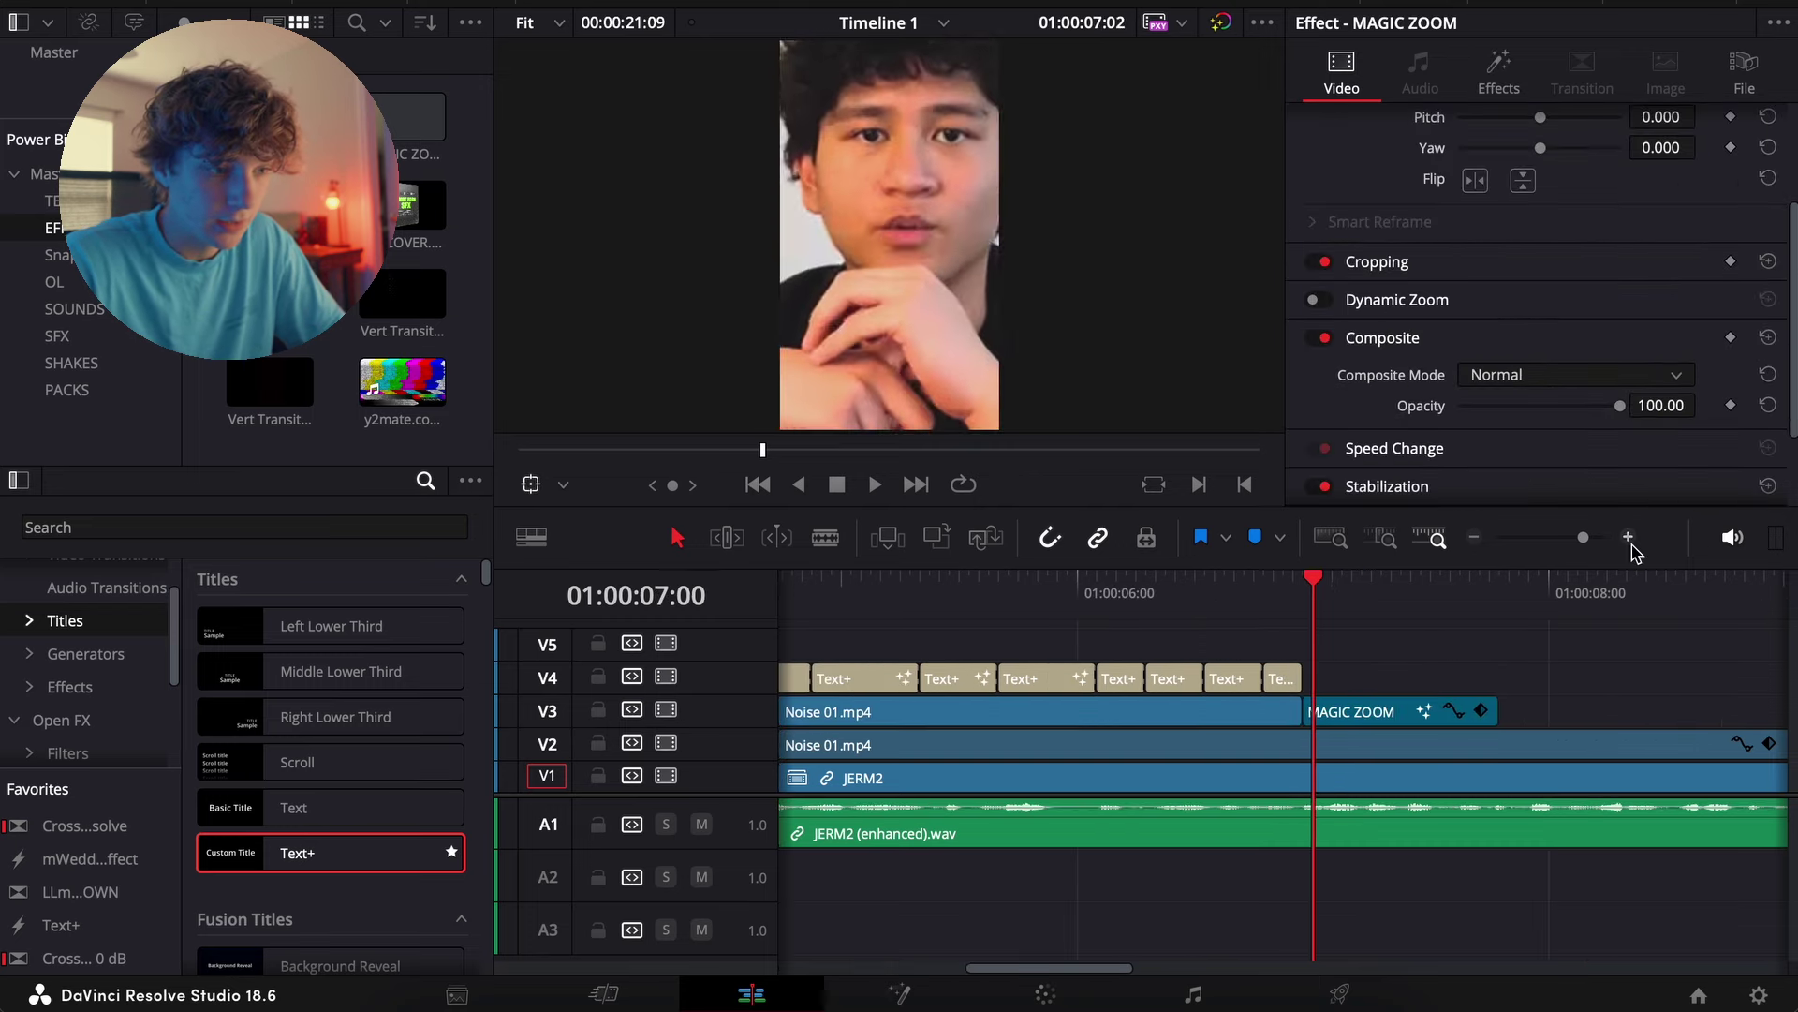
key(space)
click(1304, 581)
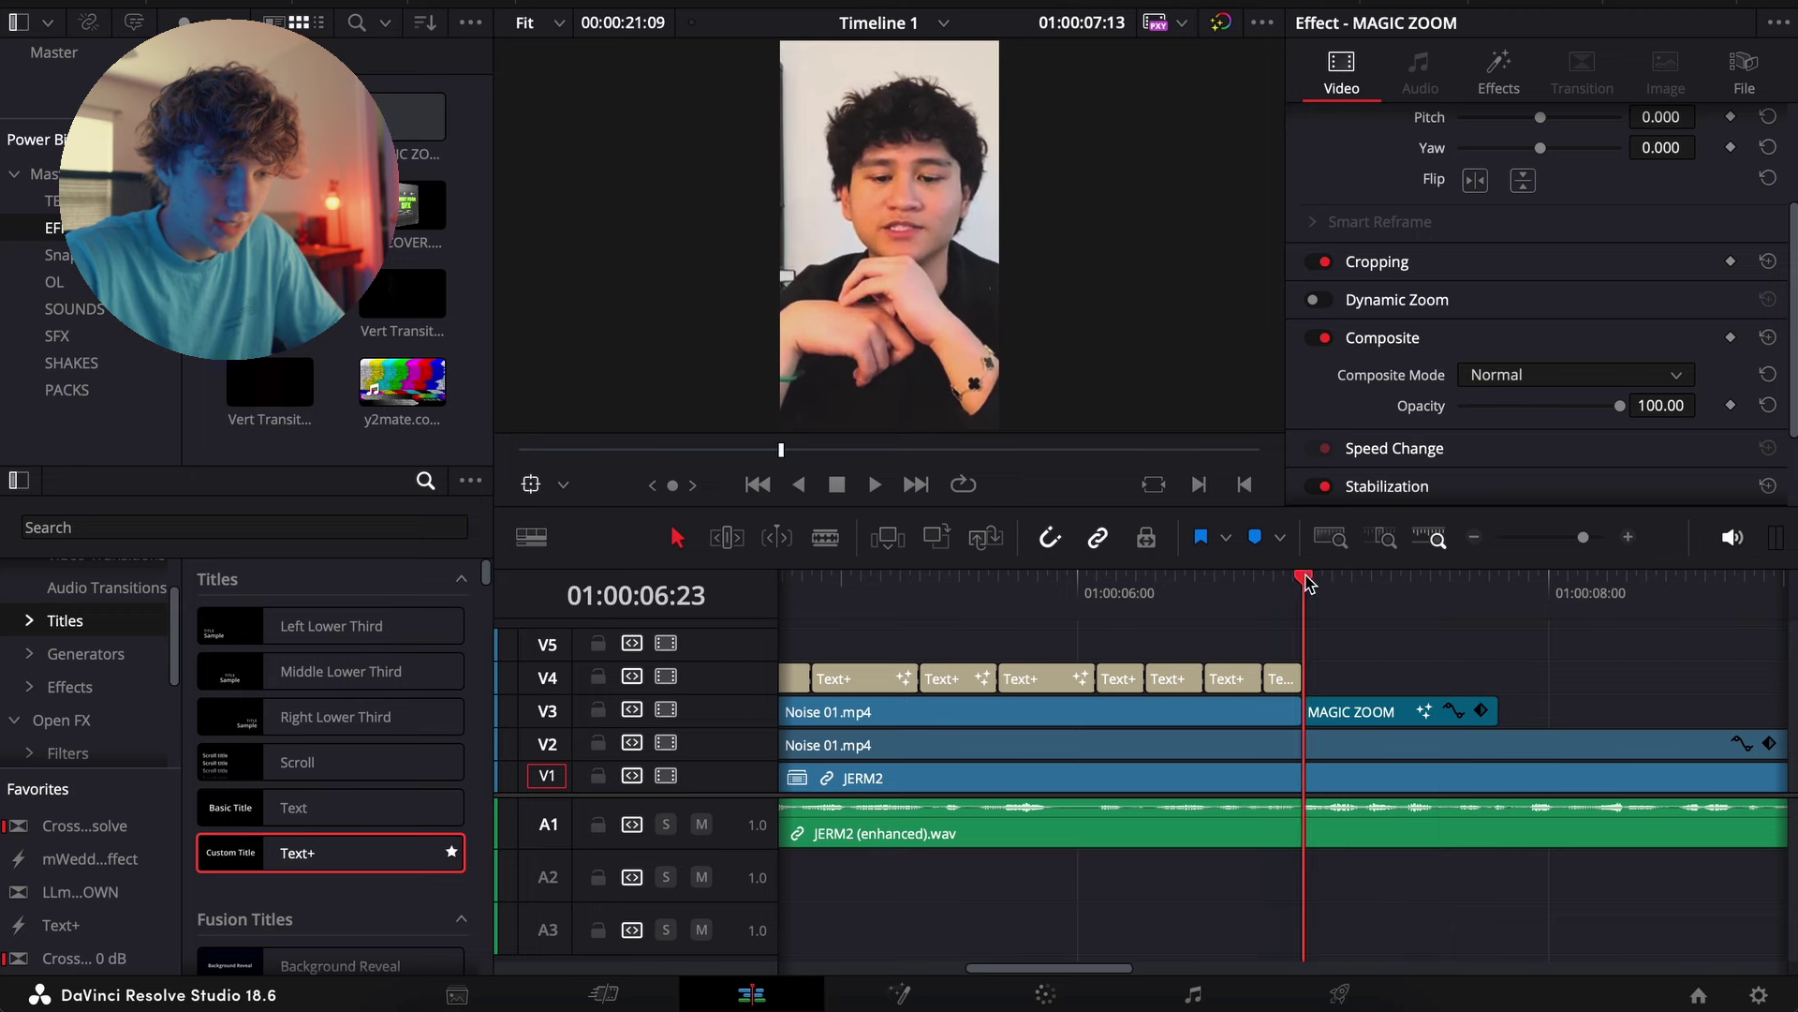
key(super+=)
key(Left)
key(Left)
key(Right)
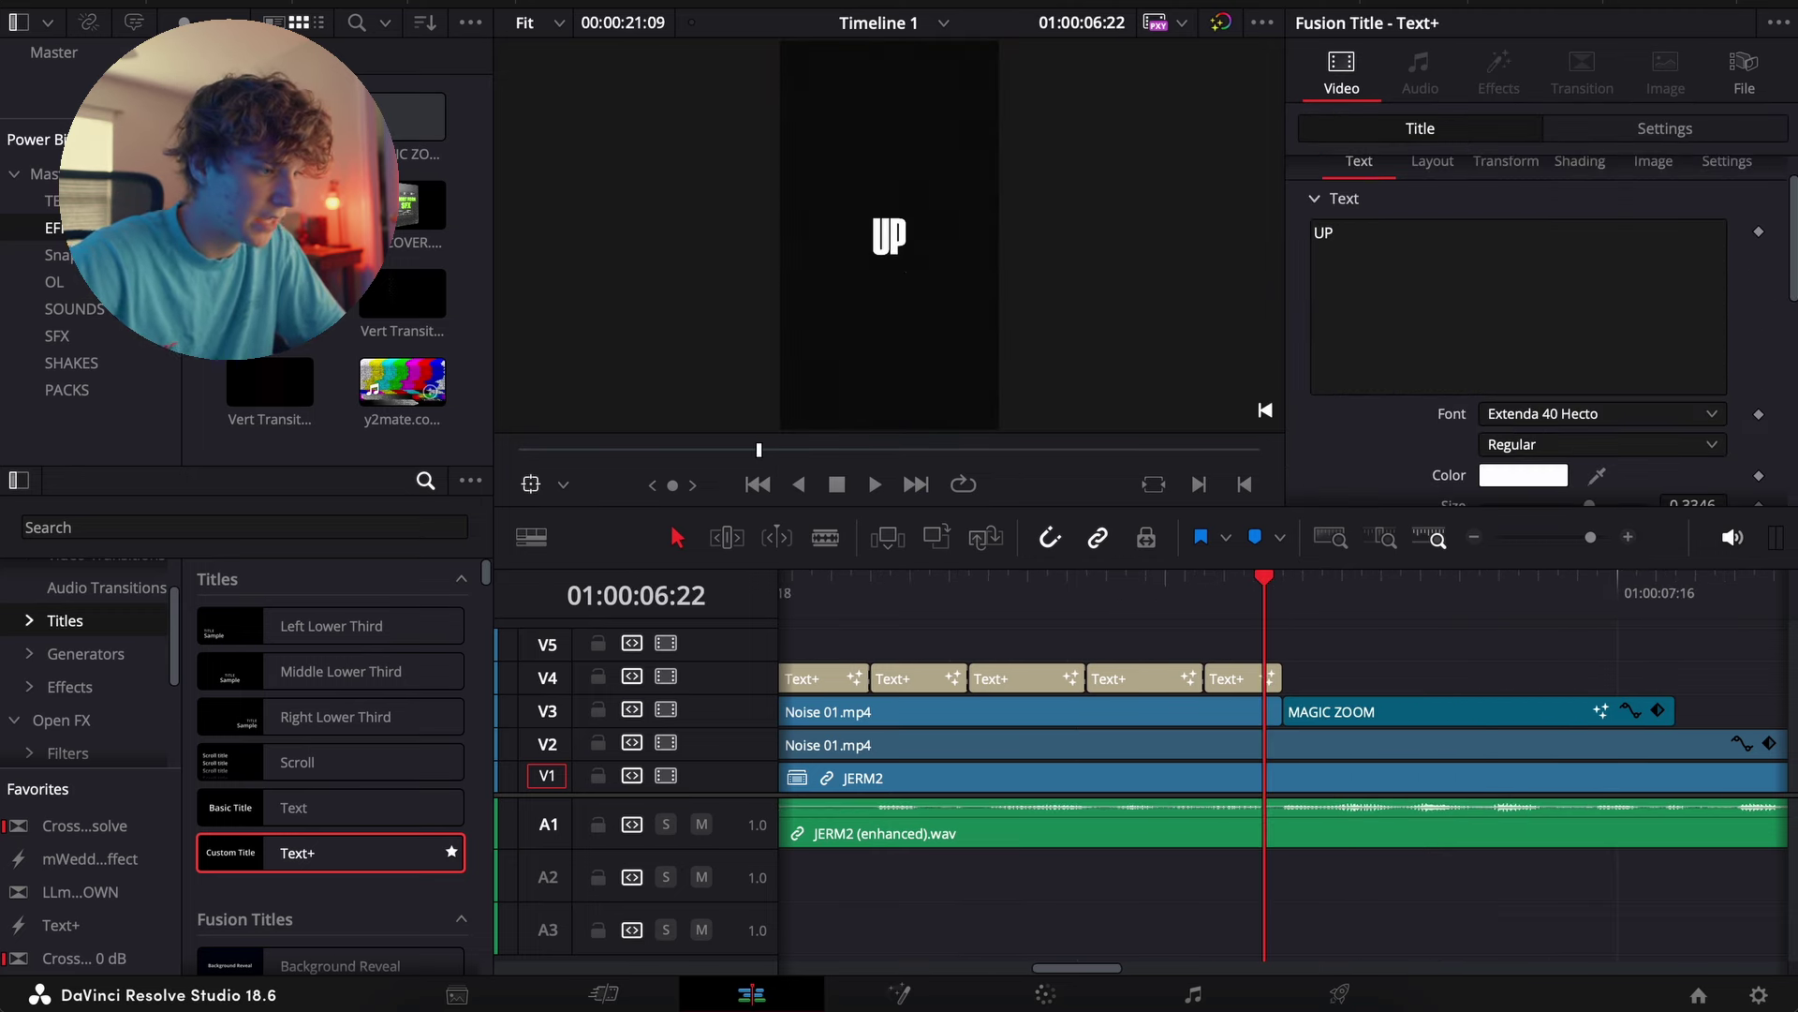
click(1467, 539)
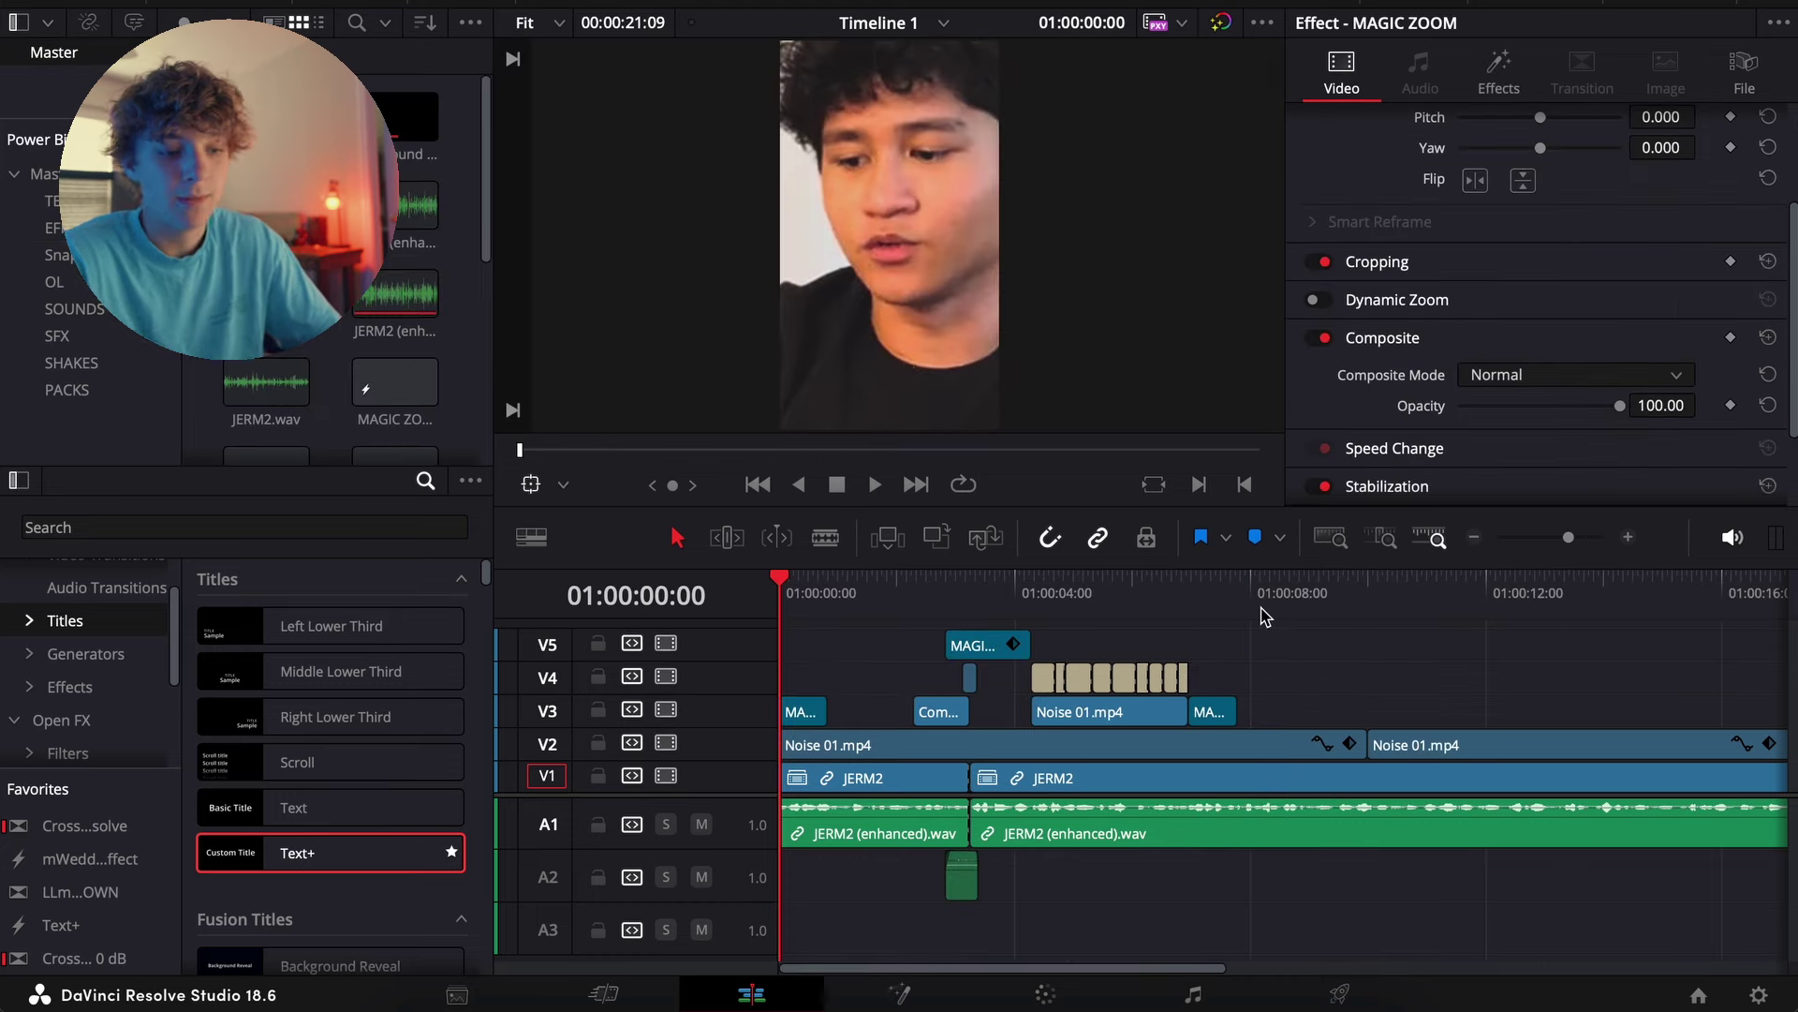
Play back the word titles around TAKEN to find where its entrance needs a sound effect
click(1318, 609)
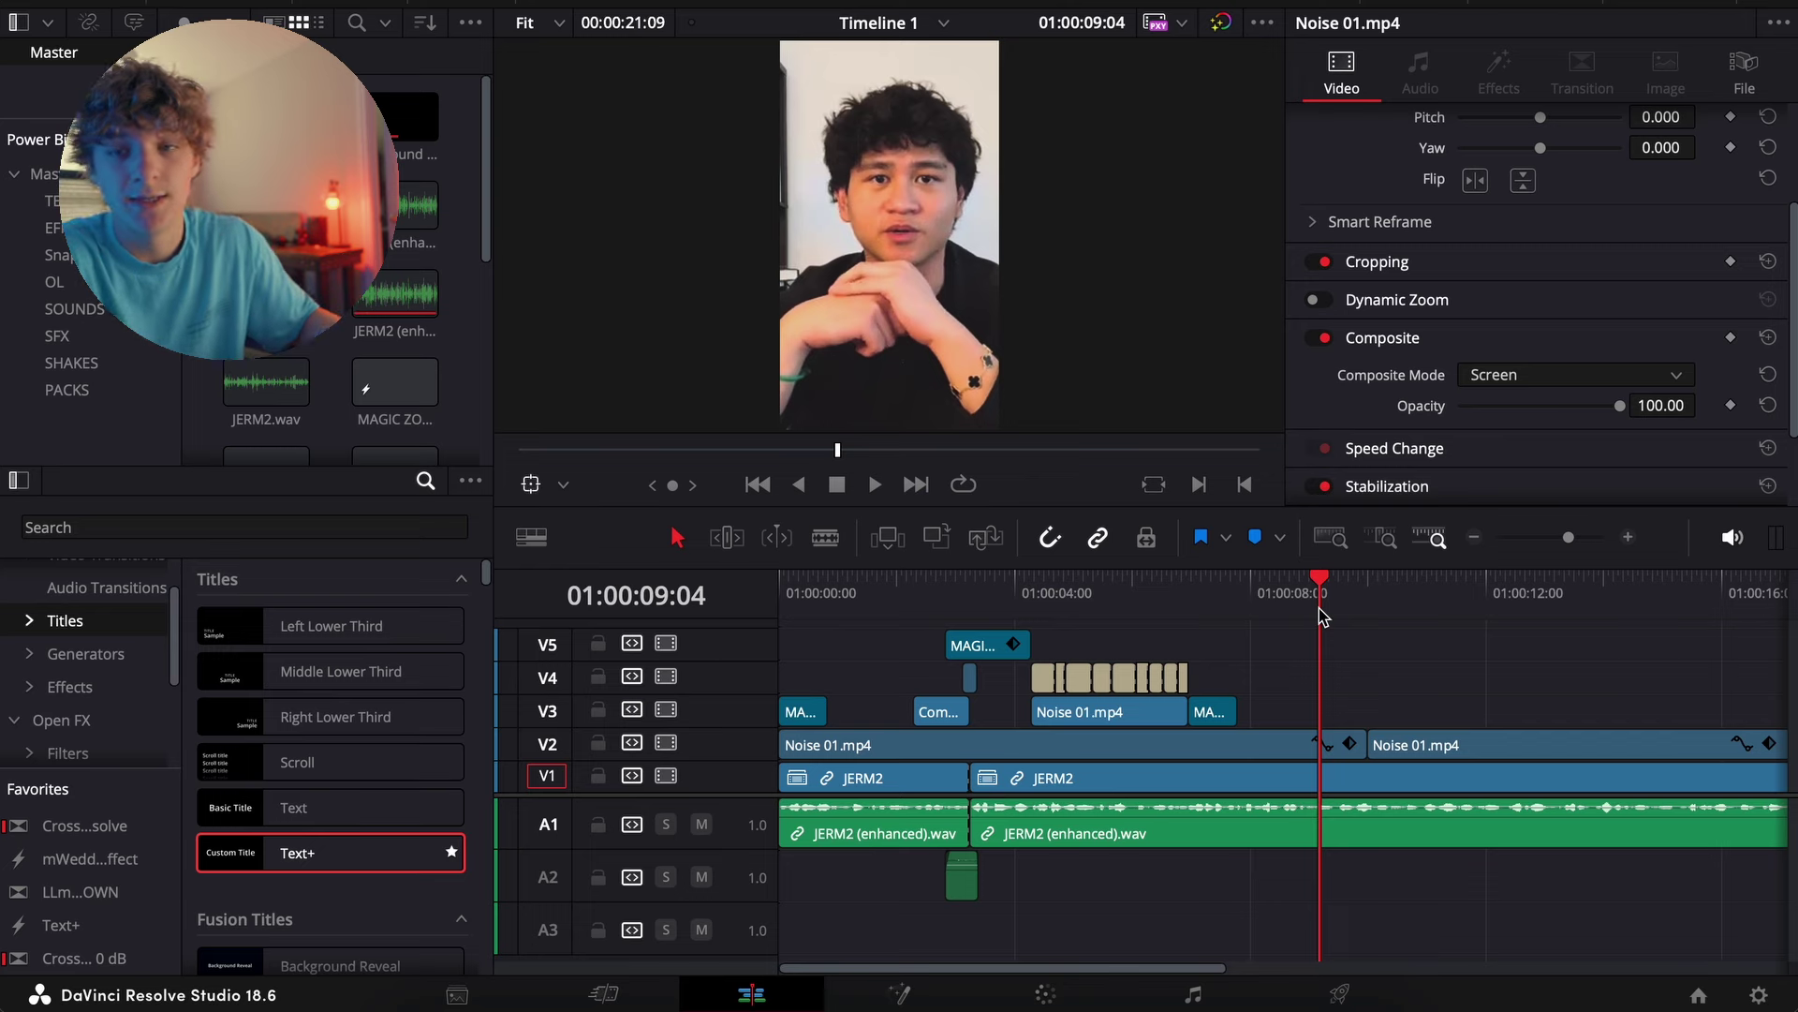
drag(1319, 609, 1089, 599)
key(space)
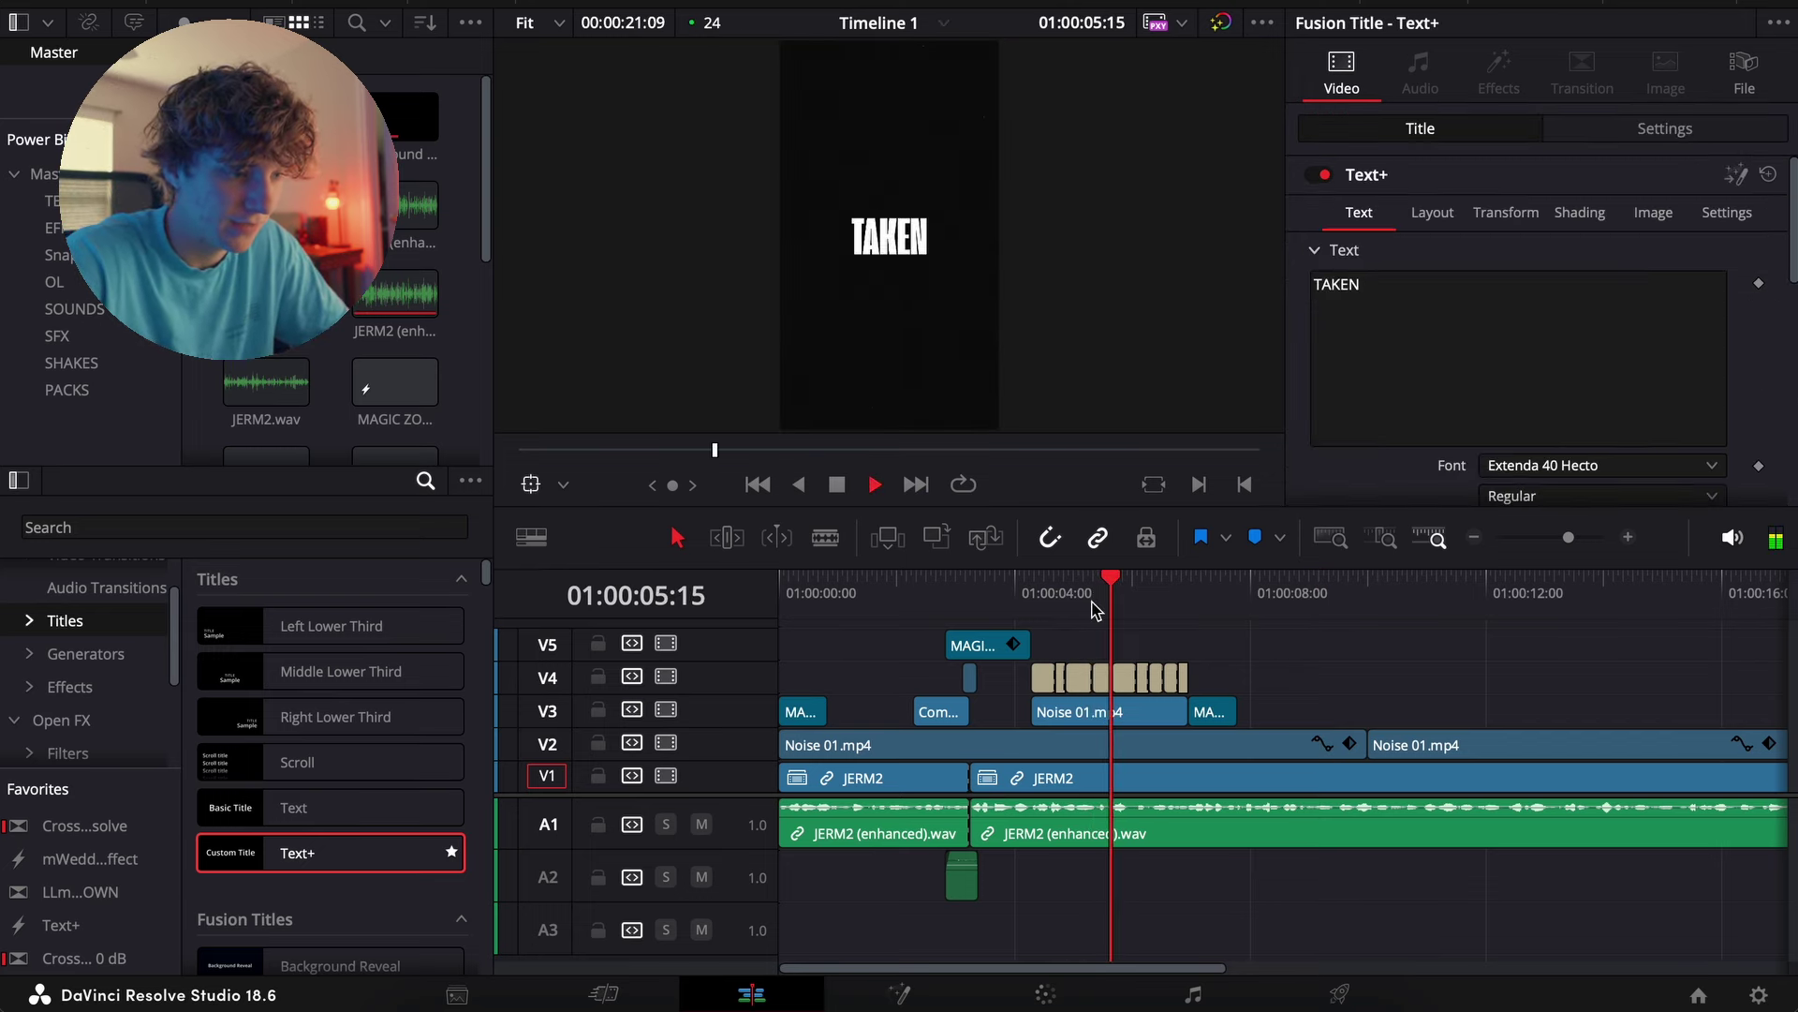
click(1098, 600)
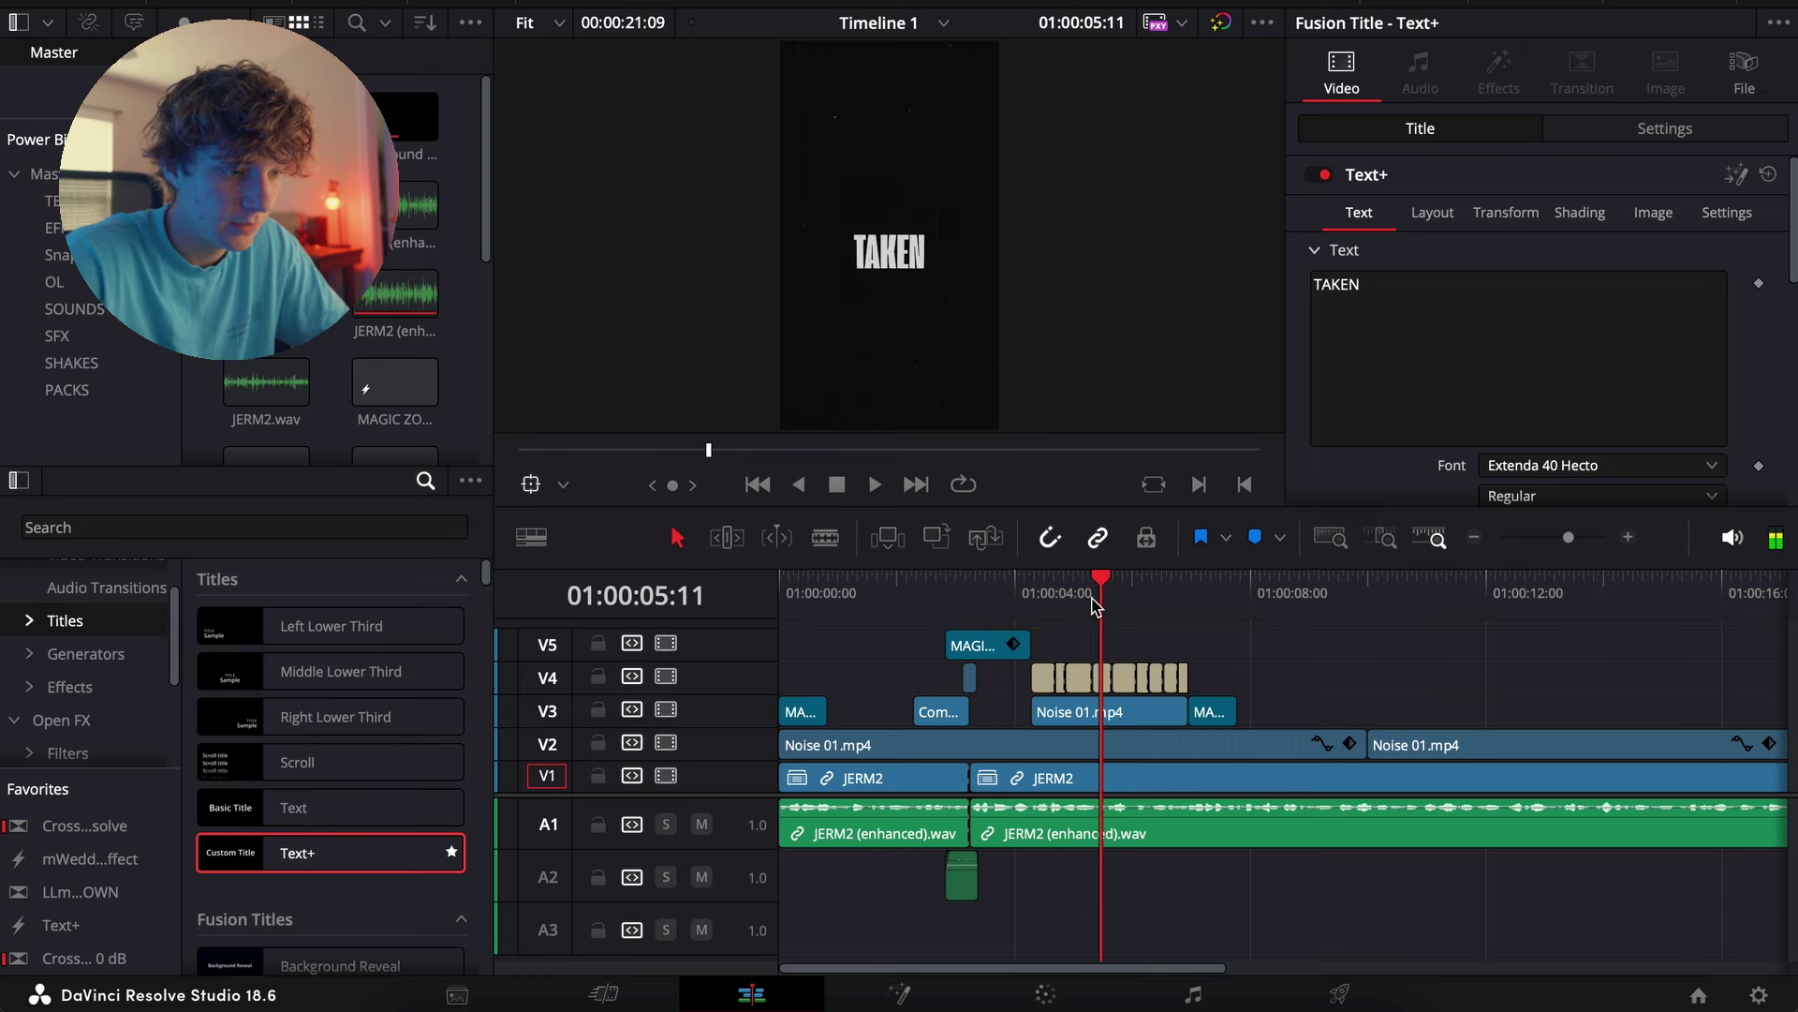
Add the RH-SWOOSH3.wav effect from the SFX bin to A3, positioned so it overlaps the start of the TAKEN title
click(1623, 536)
key(Up)
click(1634, 541)
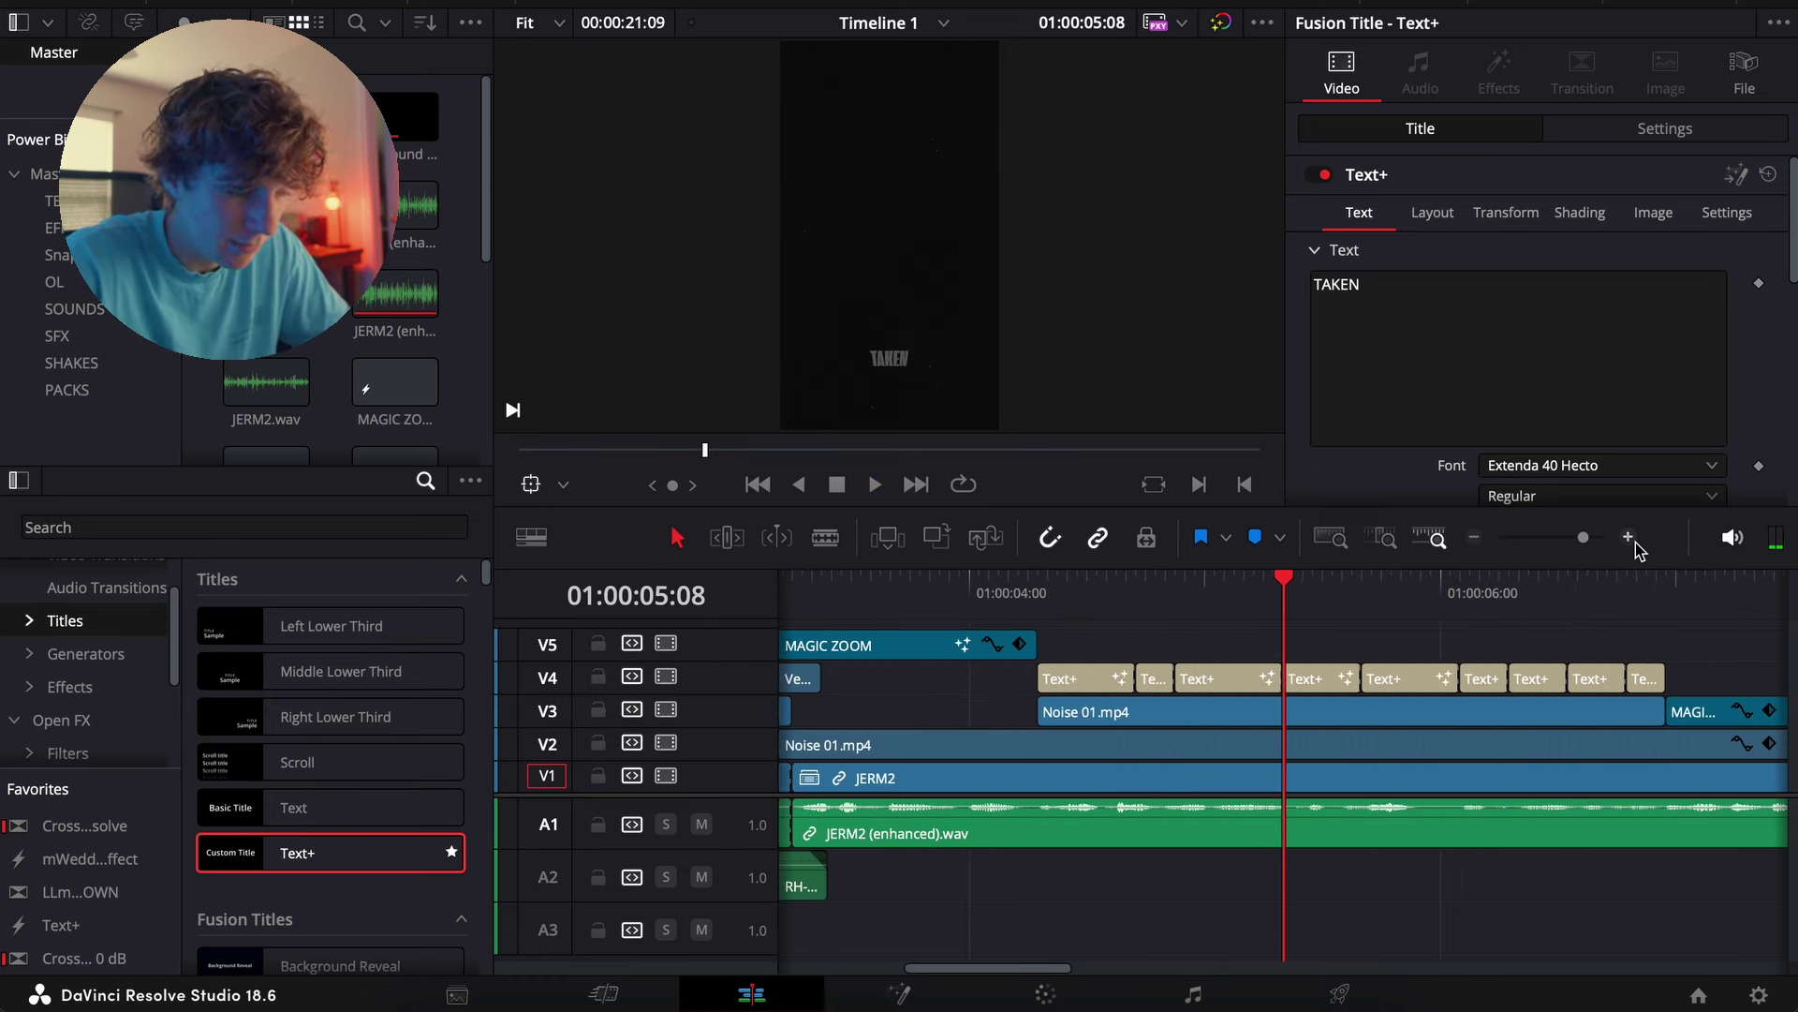
click(29, 339)
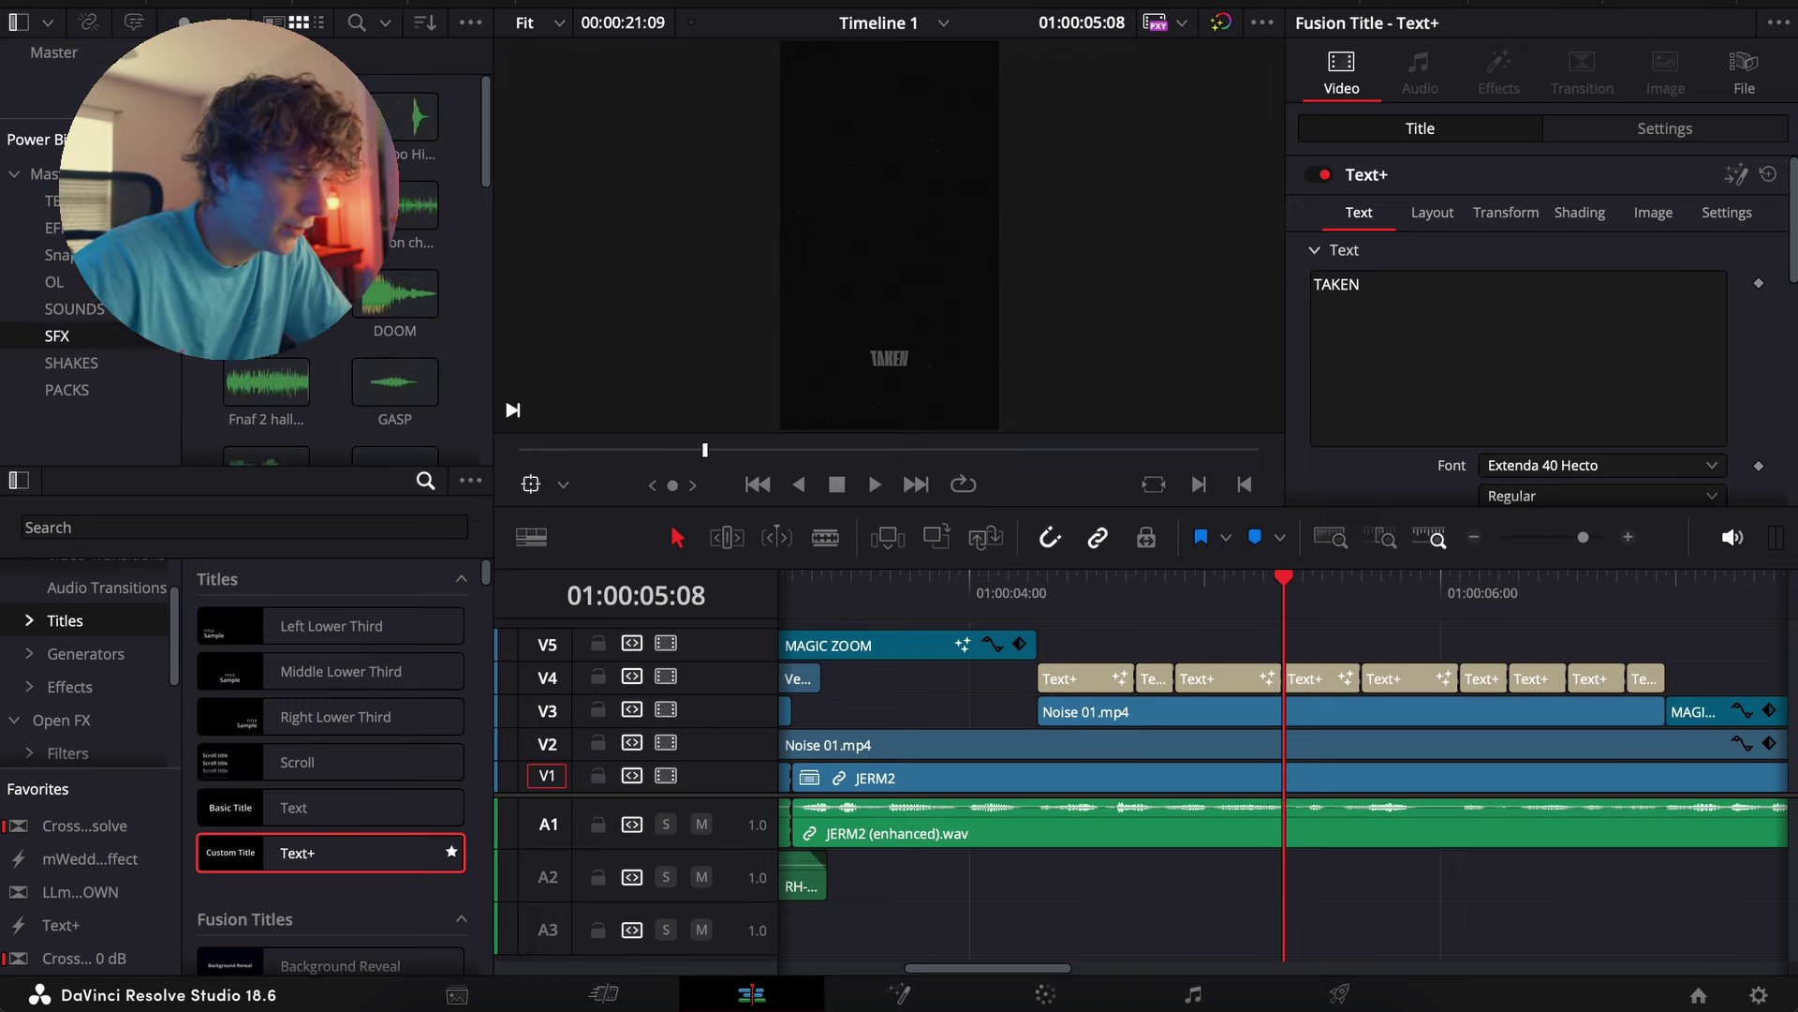
scroll(298, 354, down, 10)
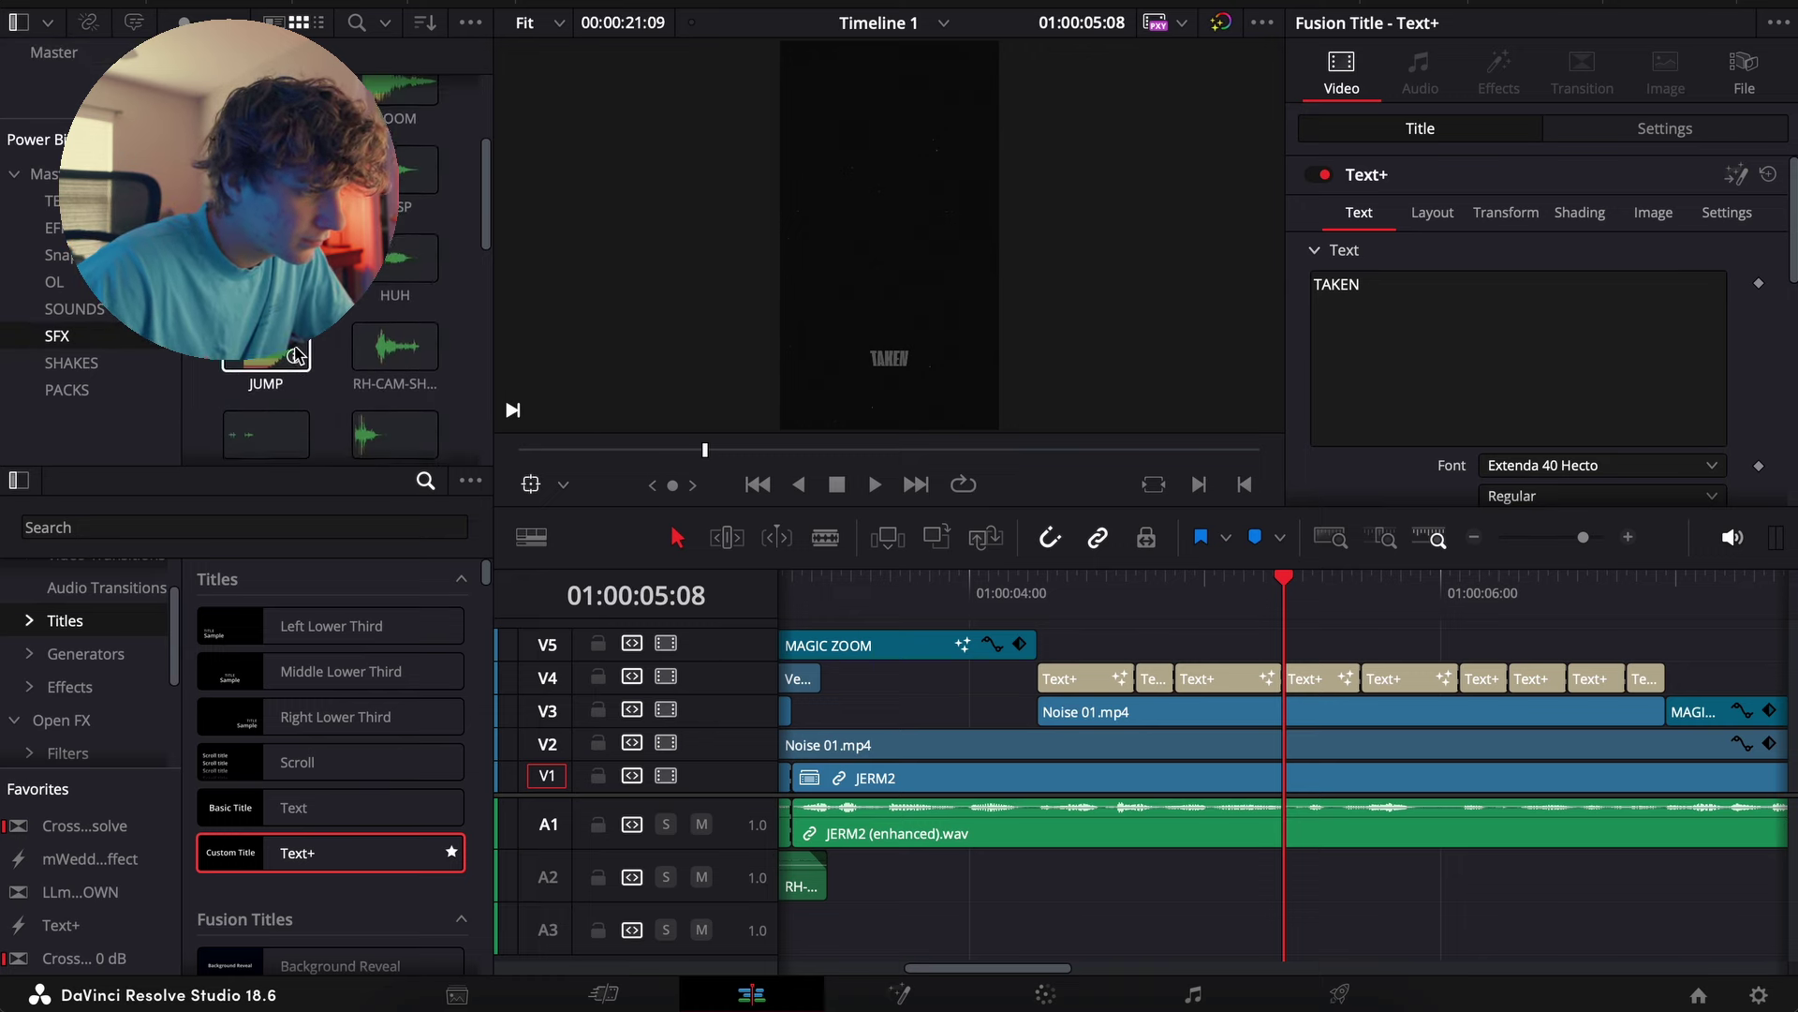
scroll(298, 354, down, 3)
drag(395, 324, 1346, 922)
click(1628, 536)
drag(1545, 951, 1402, 940)
Split the swoosh clip at 01:00:05:12 and delete the part after the cut
key(space)
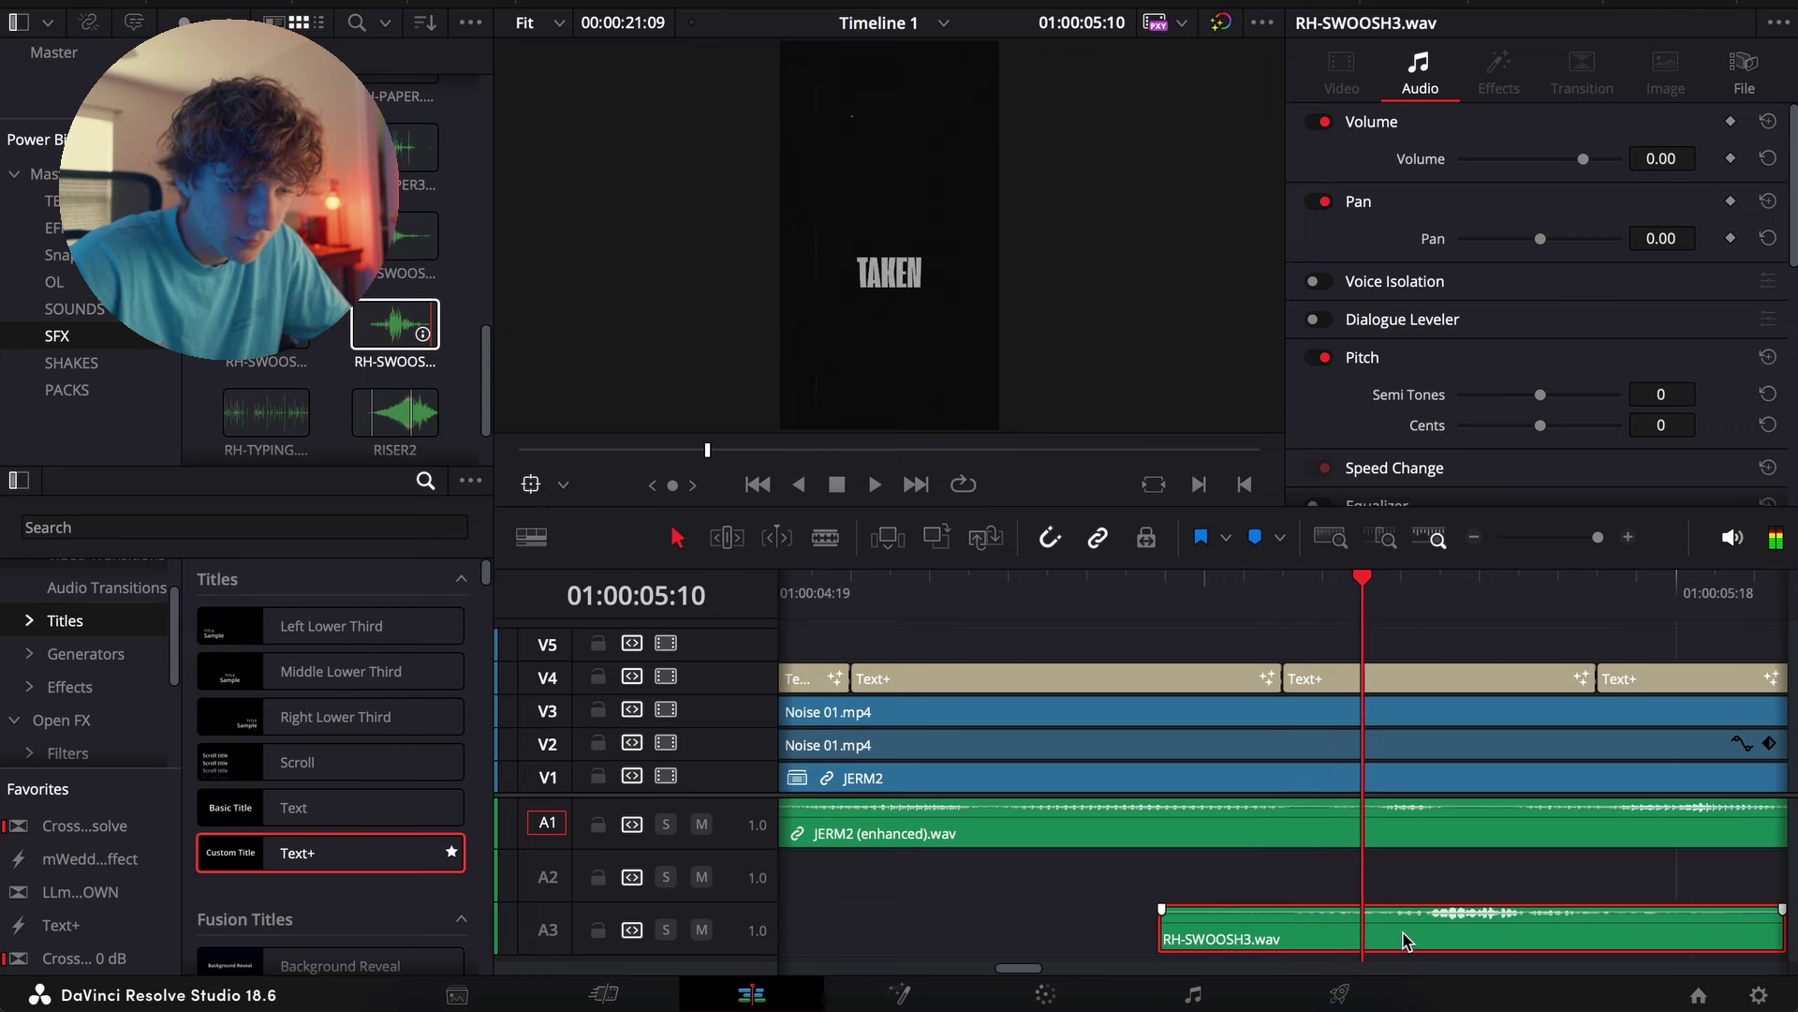
click(1402, 578)
key(space)
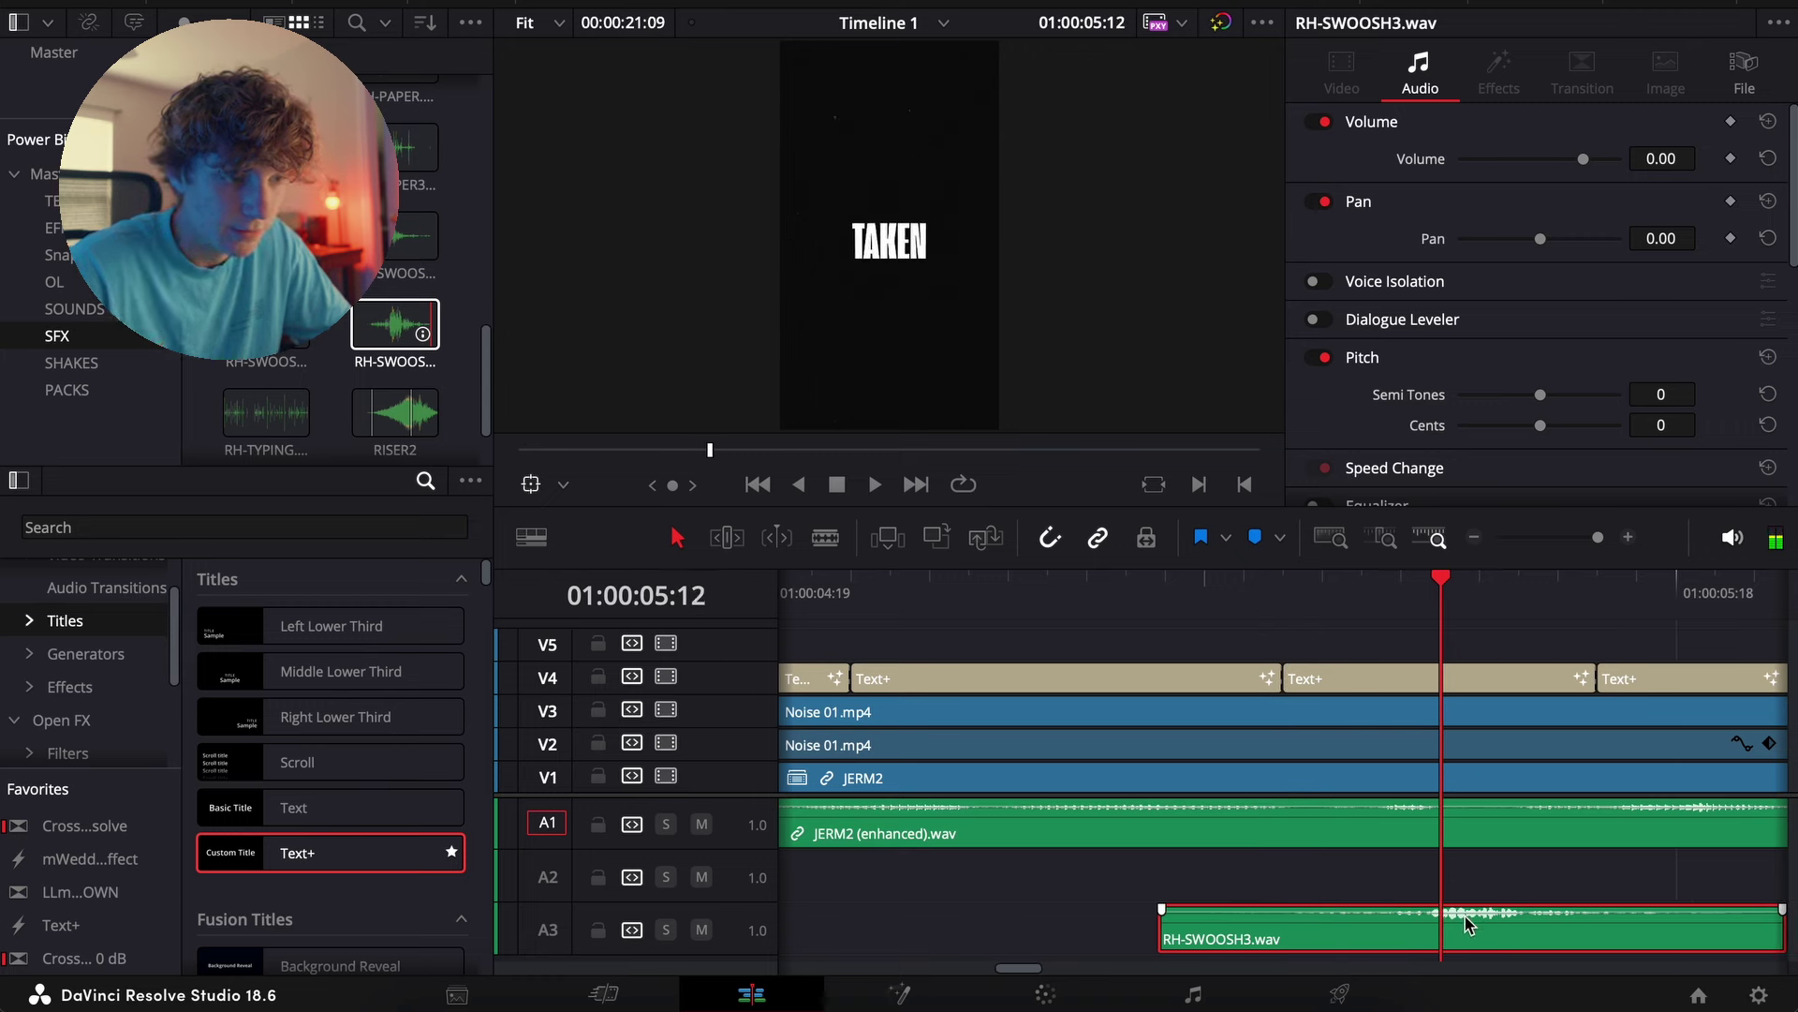
key(super+b)
click(1466, 927)
key(BackSpace)
click(1372, 922)
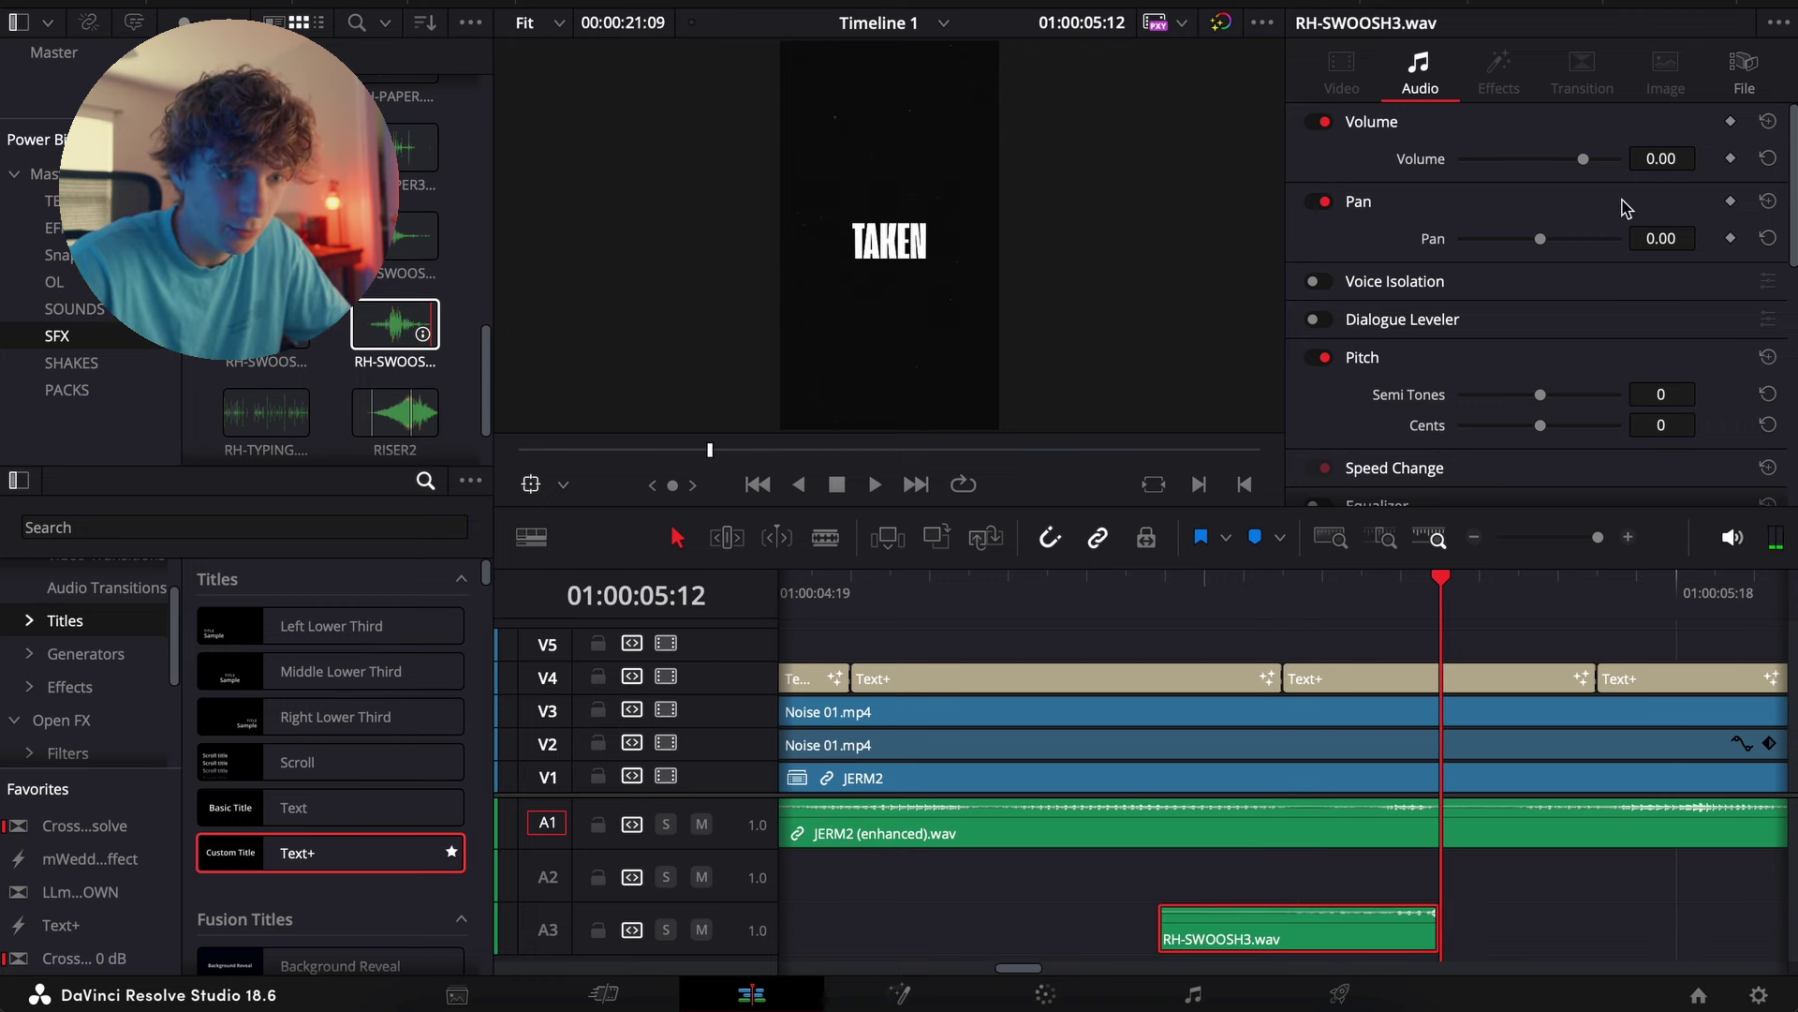
Lower the swoosh clip's volume to -9.40 and play back the titles with it
drag(1661, 159, 1573, 159)
click(1264, 611)
key(space)
drag(1228, 563, 1228, 562)
key(space)
key(space)
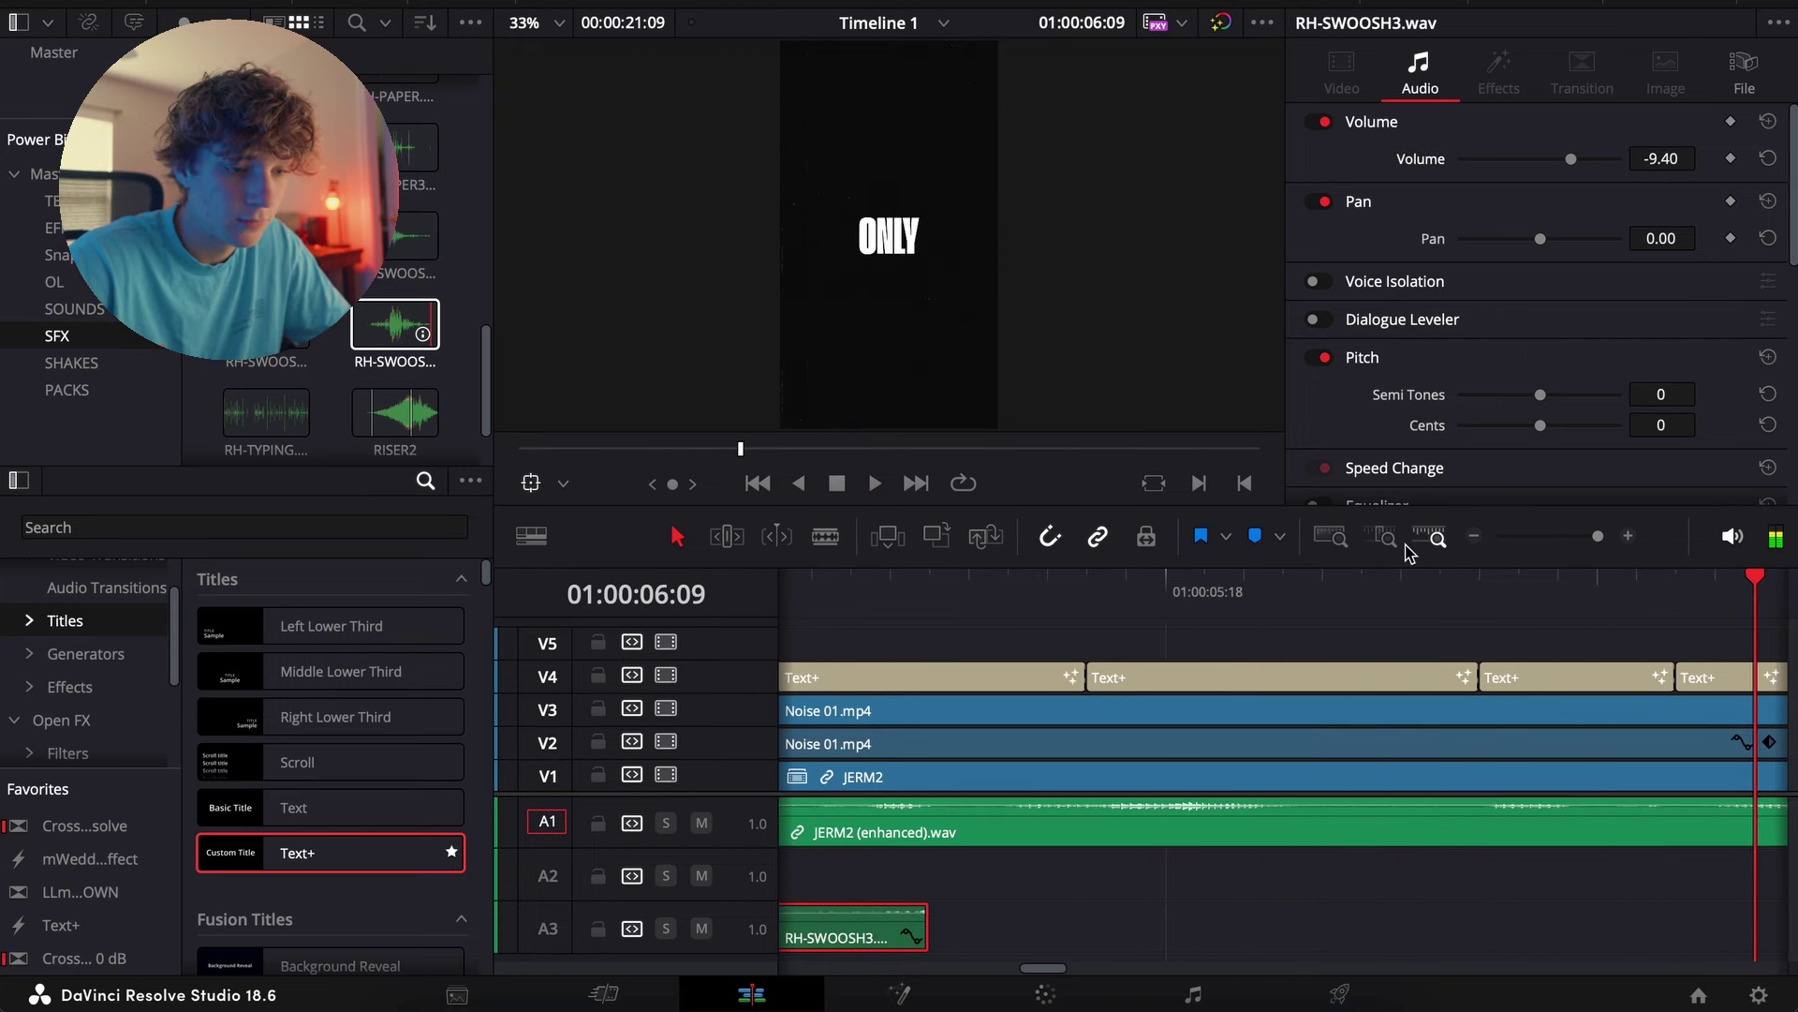
Place RH-MOUSECLICK.wav from the SFX bin on A2 at the start of the AWAY title
click(1474, 537)
key(ctrl+equal)
click(1065, 595)
key(space)
scroll(393, 272, up, 5)
drag(267, 265, 1255, 906)
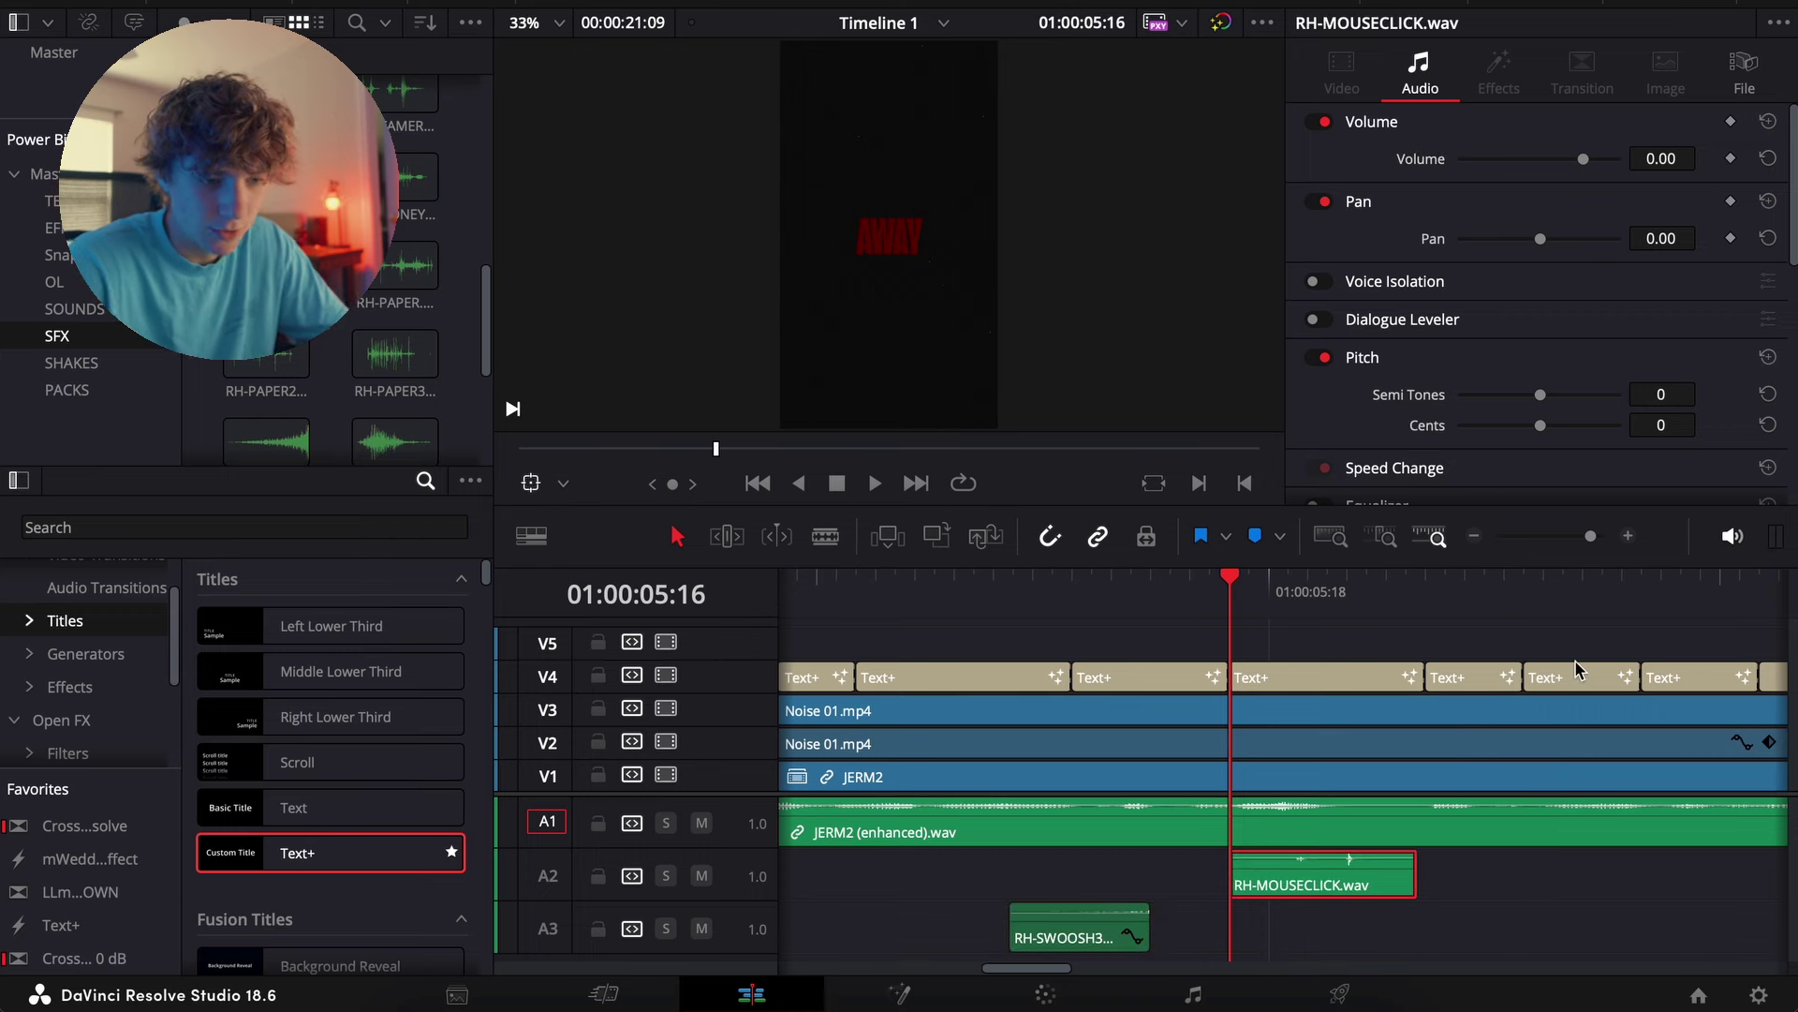
click(1628, 536)
mouse_move(1390, 881)
mouse_down()
mouse_move(1233, 881)
mouse_move(1384, 881)
mouse_up()
Cut the mouse click clip down to a single click two frames long, ending at 01:00:05:18
key(Right)
key(Right)
key(Right)
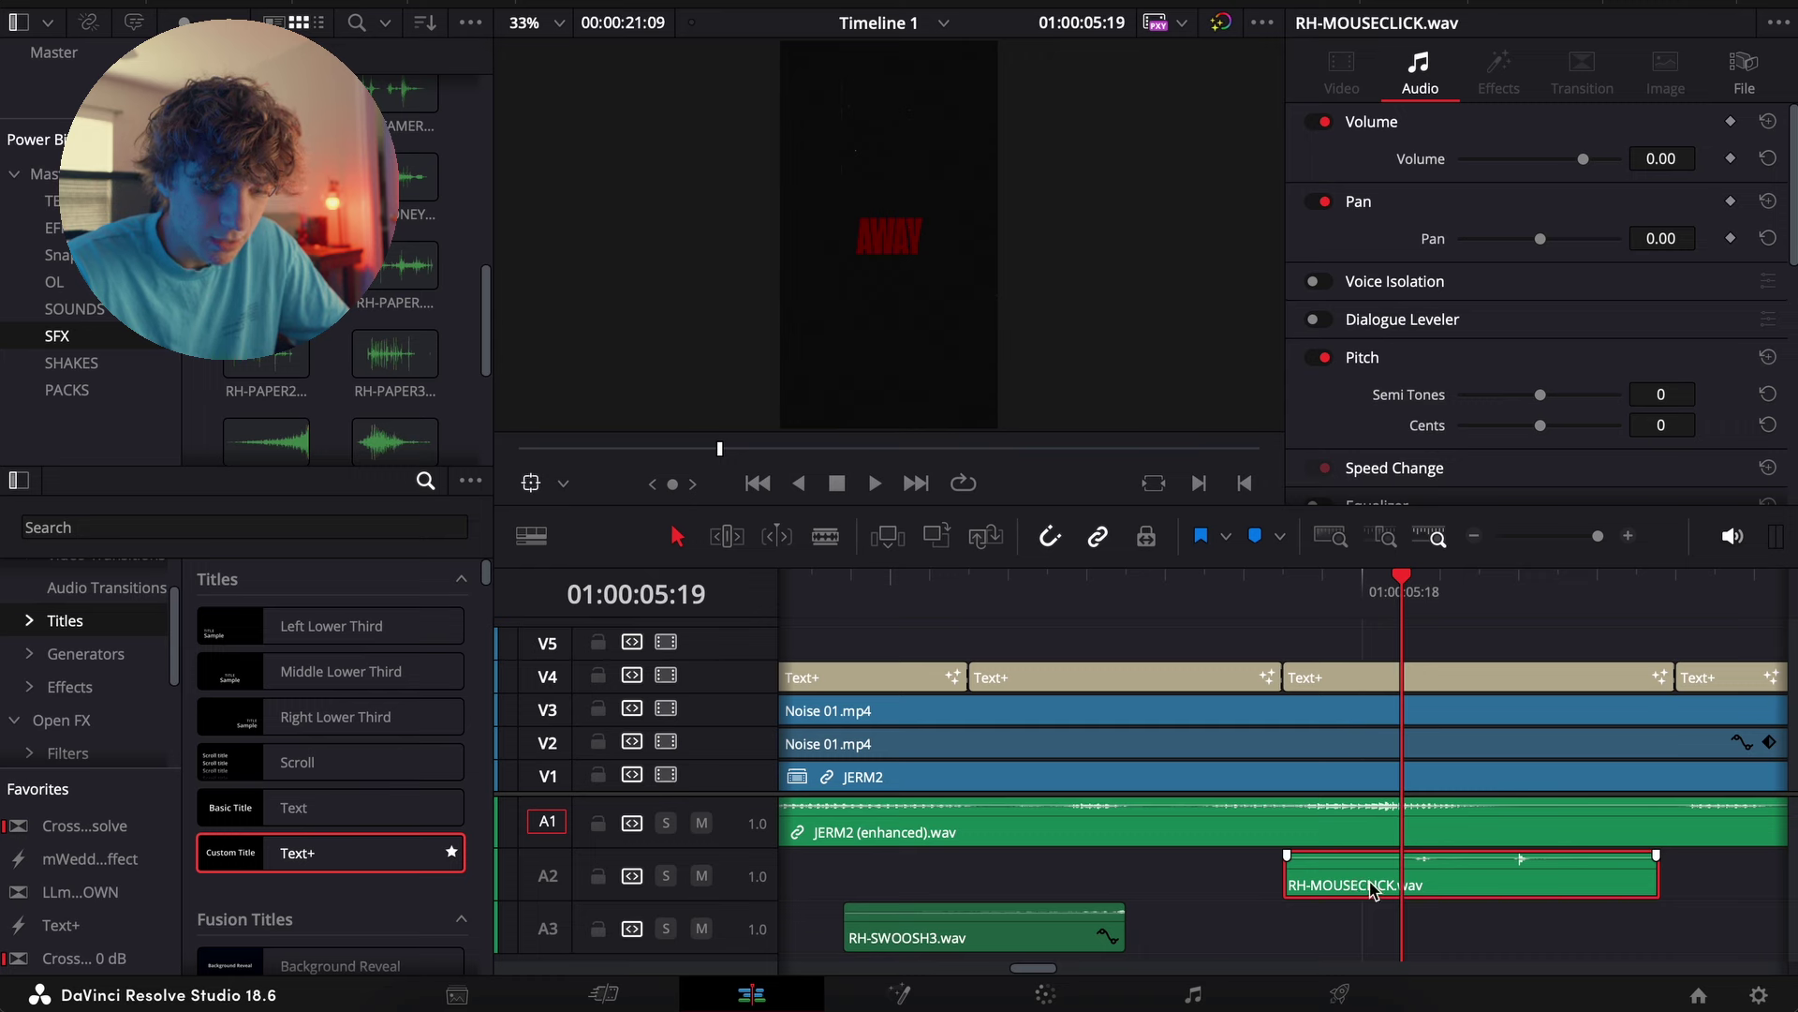
key(ctrl+b)
key(BackSpace)
click(1447, 877)
key(Right)
key(Right)
key(ctrl+b)
key(BackSpace)
drag(1469, 880, 1354, 885)
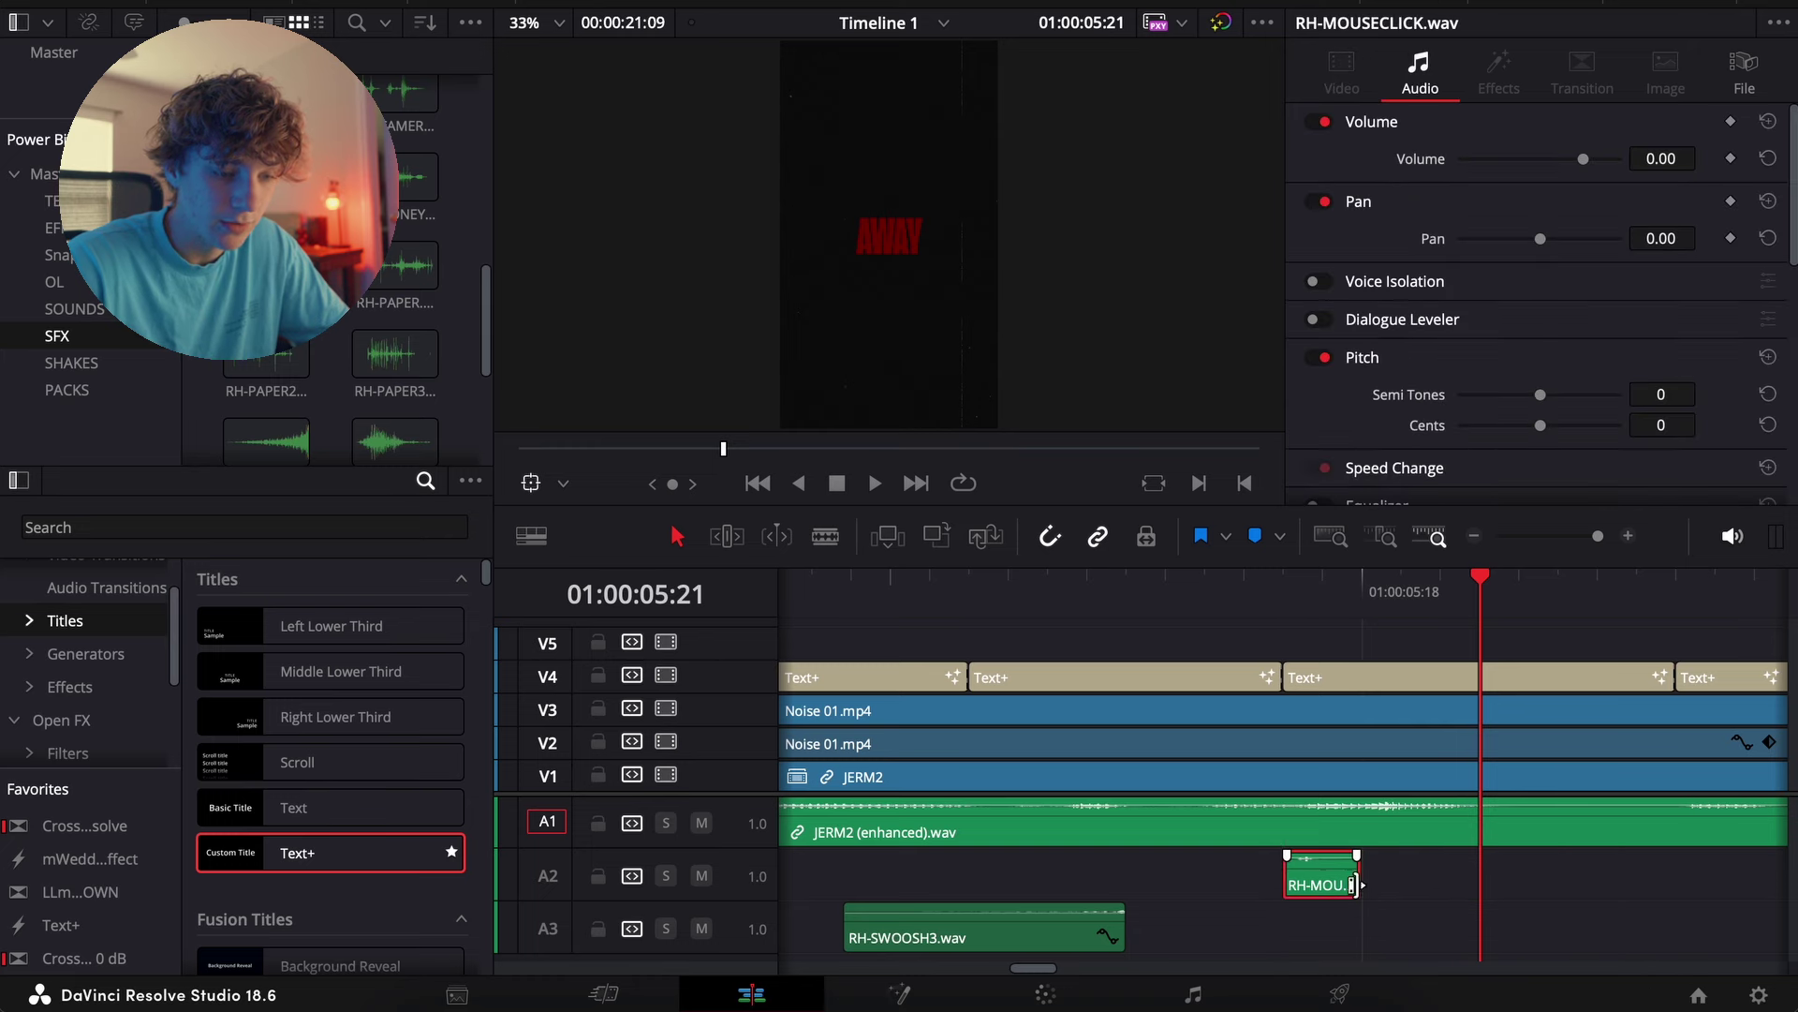
Duplicate the short click across A2 to A4 at 01:00:05:18, 05:20, 05:21 and 05:22 to match AWAY's flicker, and play it back
click(1291, 593)
key(Right)
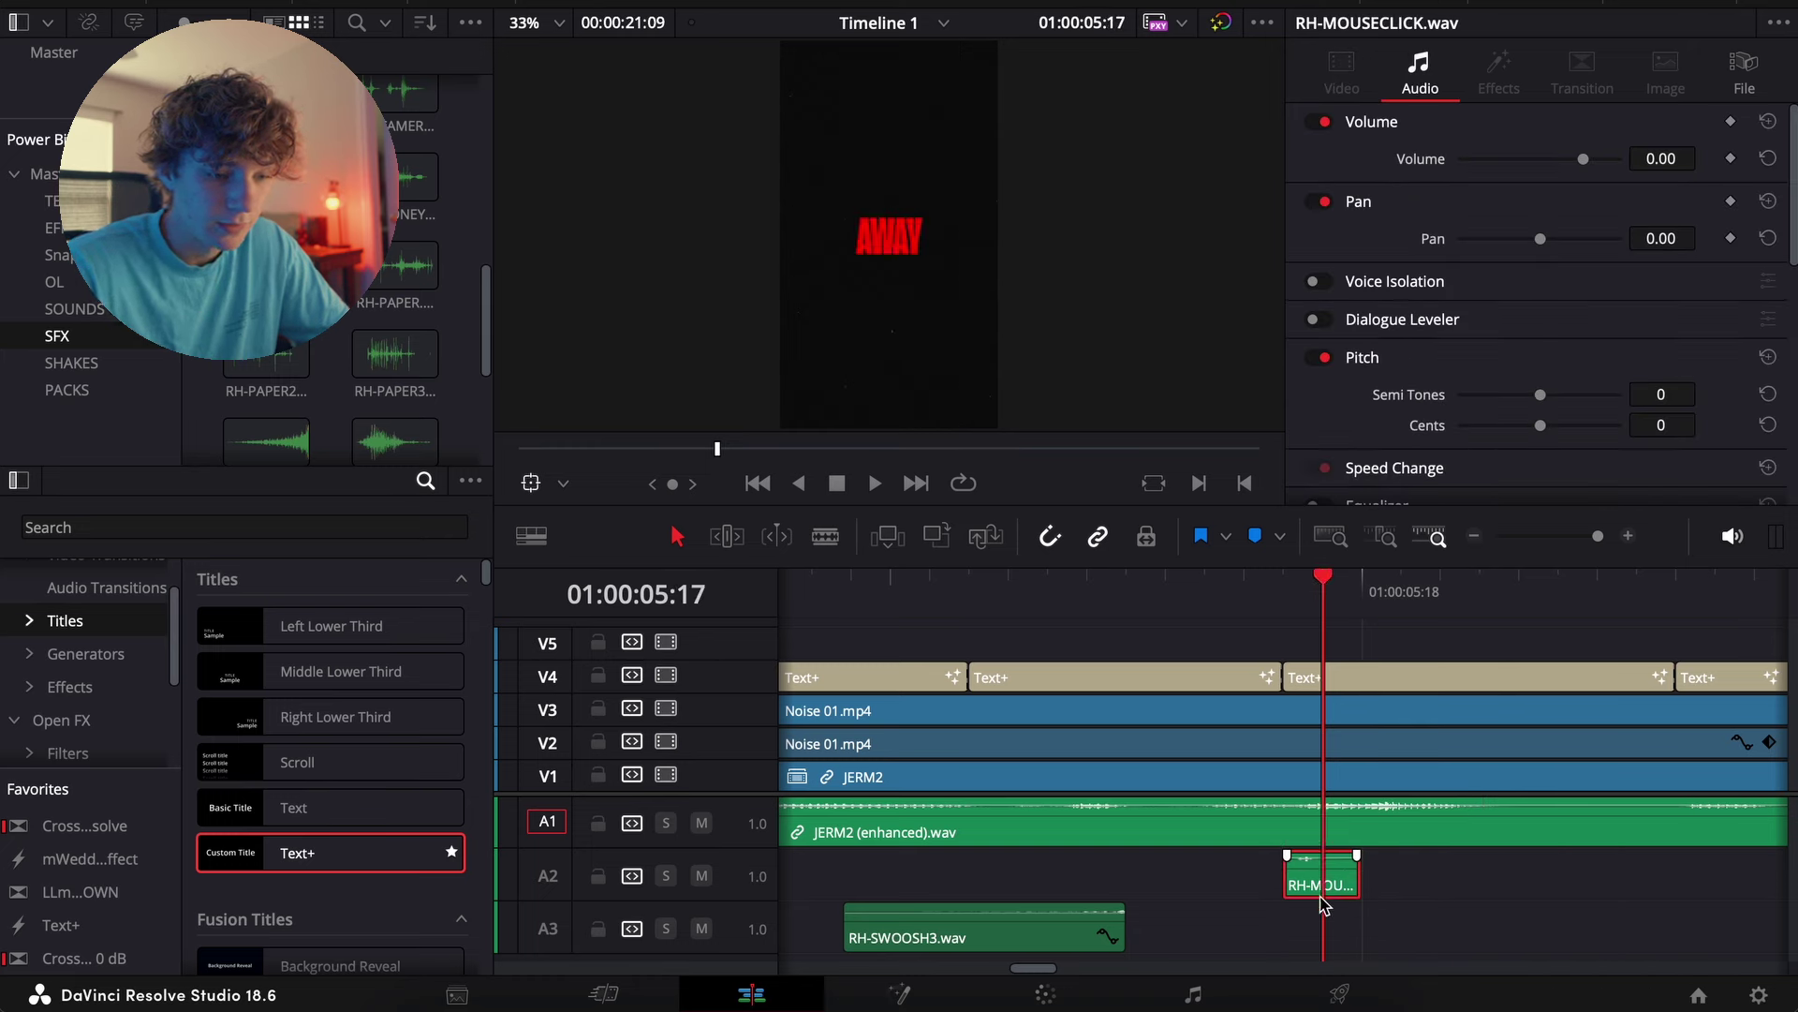
key(Right)
drag(1326, 892, 1560, 890)
key(Right)
key(Right)
key(Right)
key(Right)
drag(1497, 596, 1149, 609)
key(space)
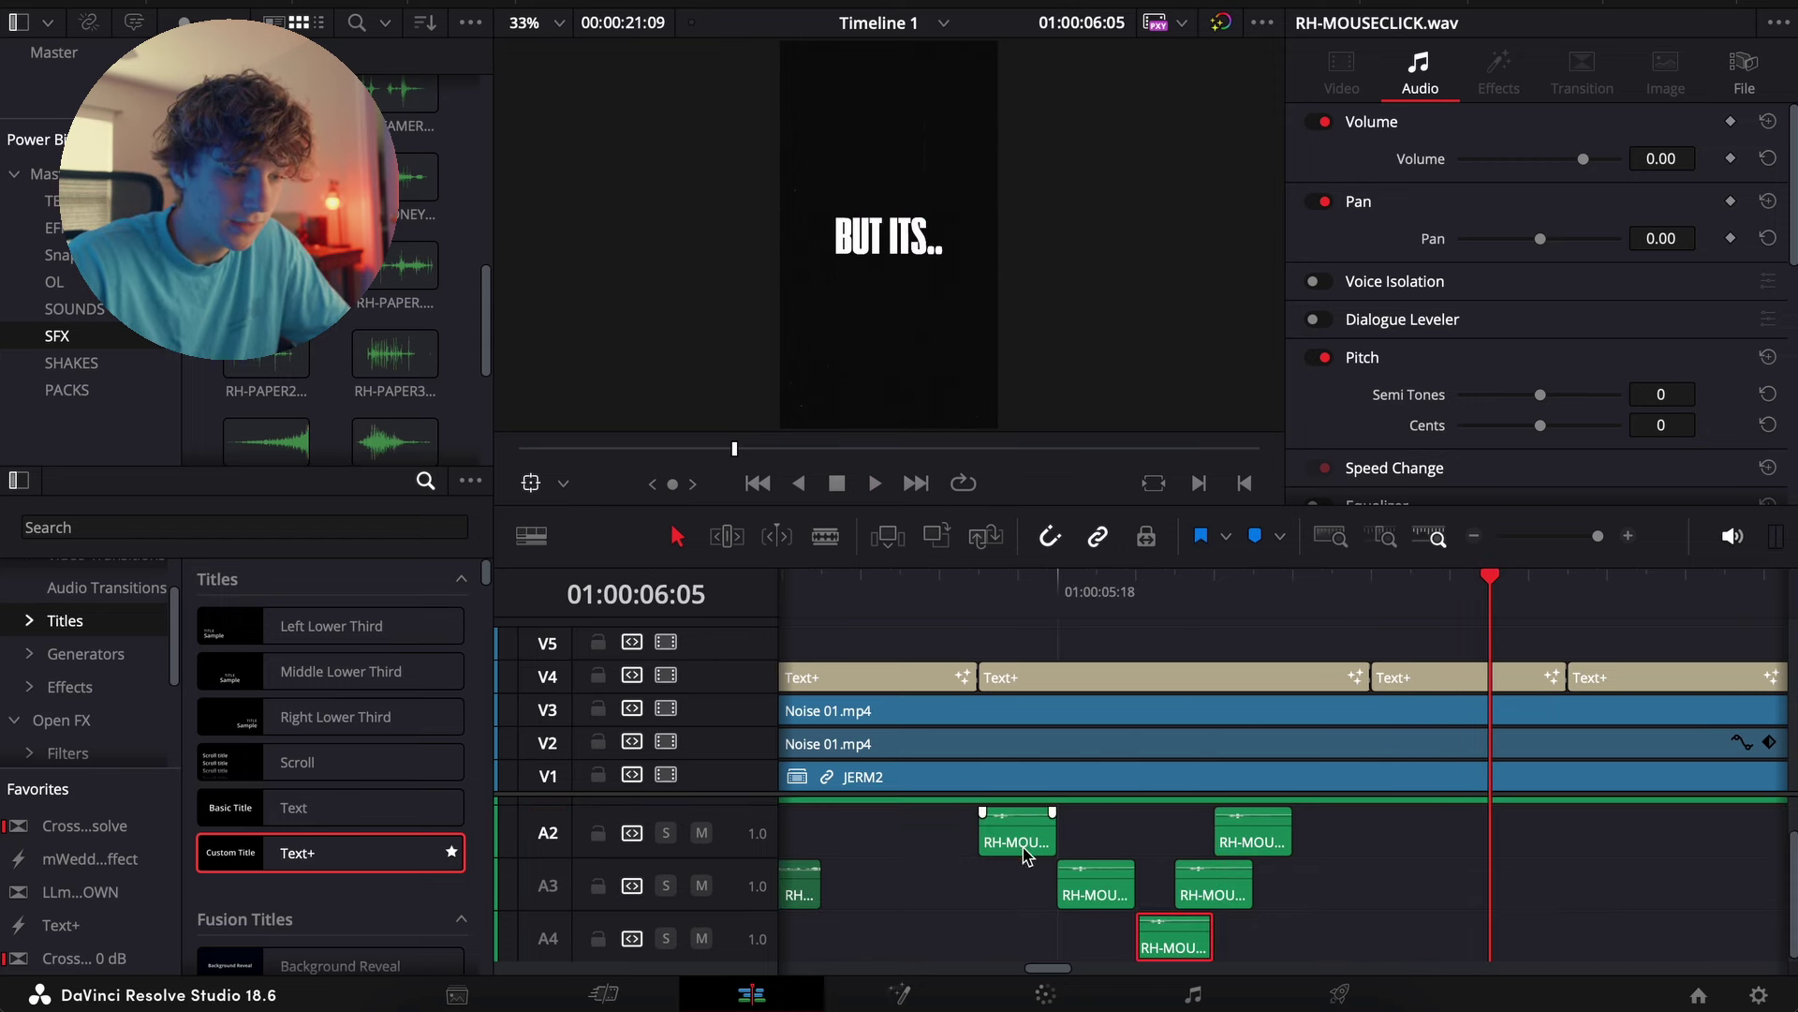
Set all five mouse click clips to a pitch of -4 semitones and a volume of -10.60
click(1024, 852)
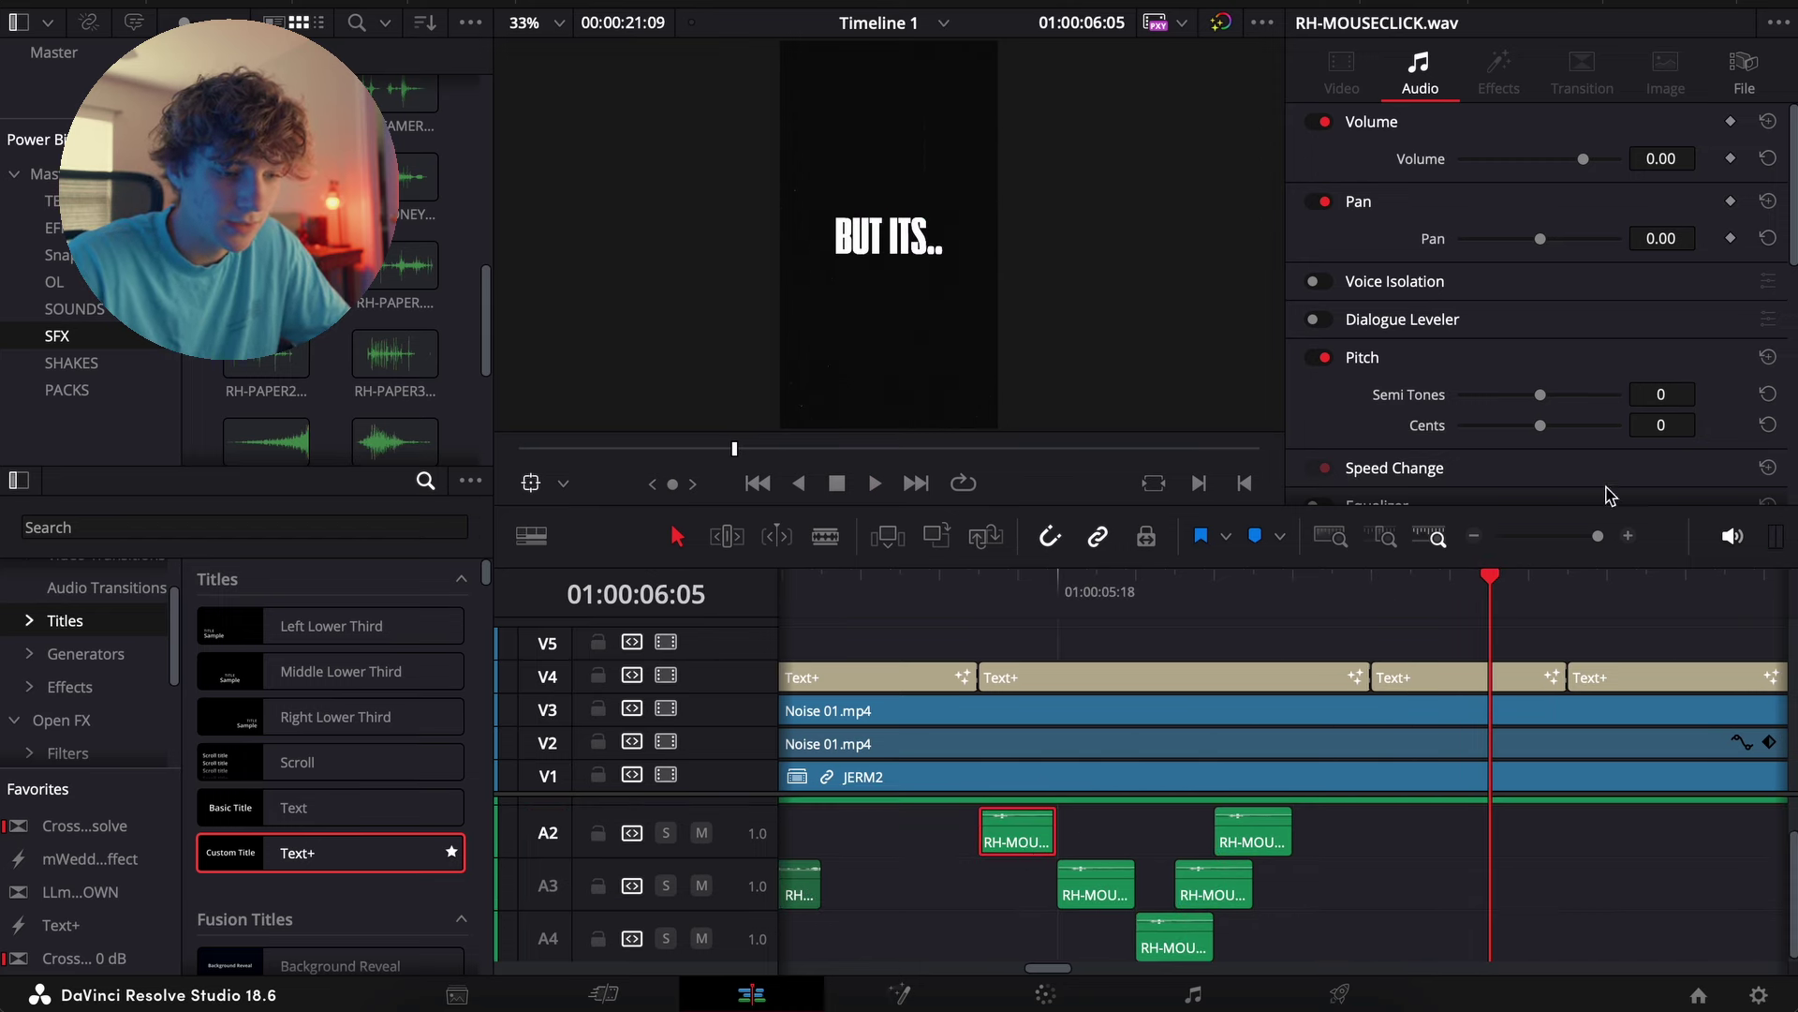
drag(1256, 951, 1024, 835)
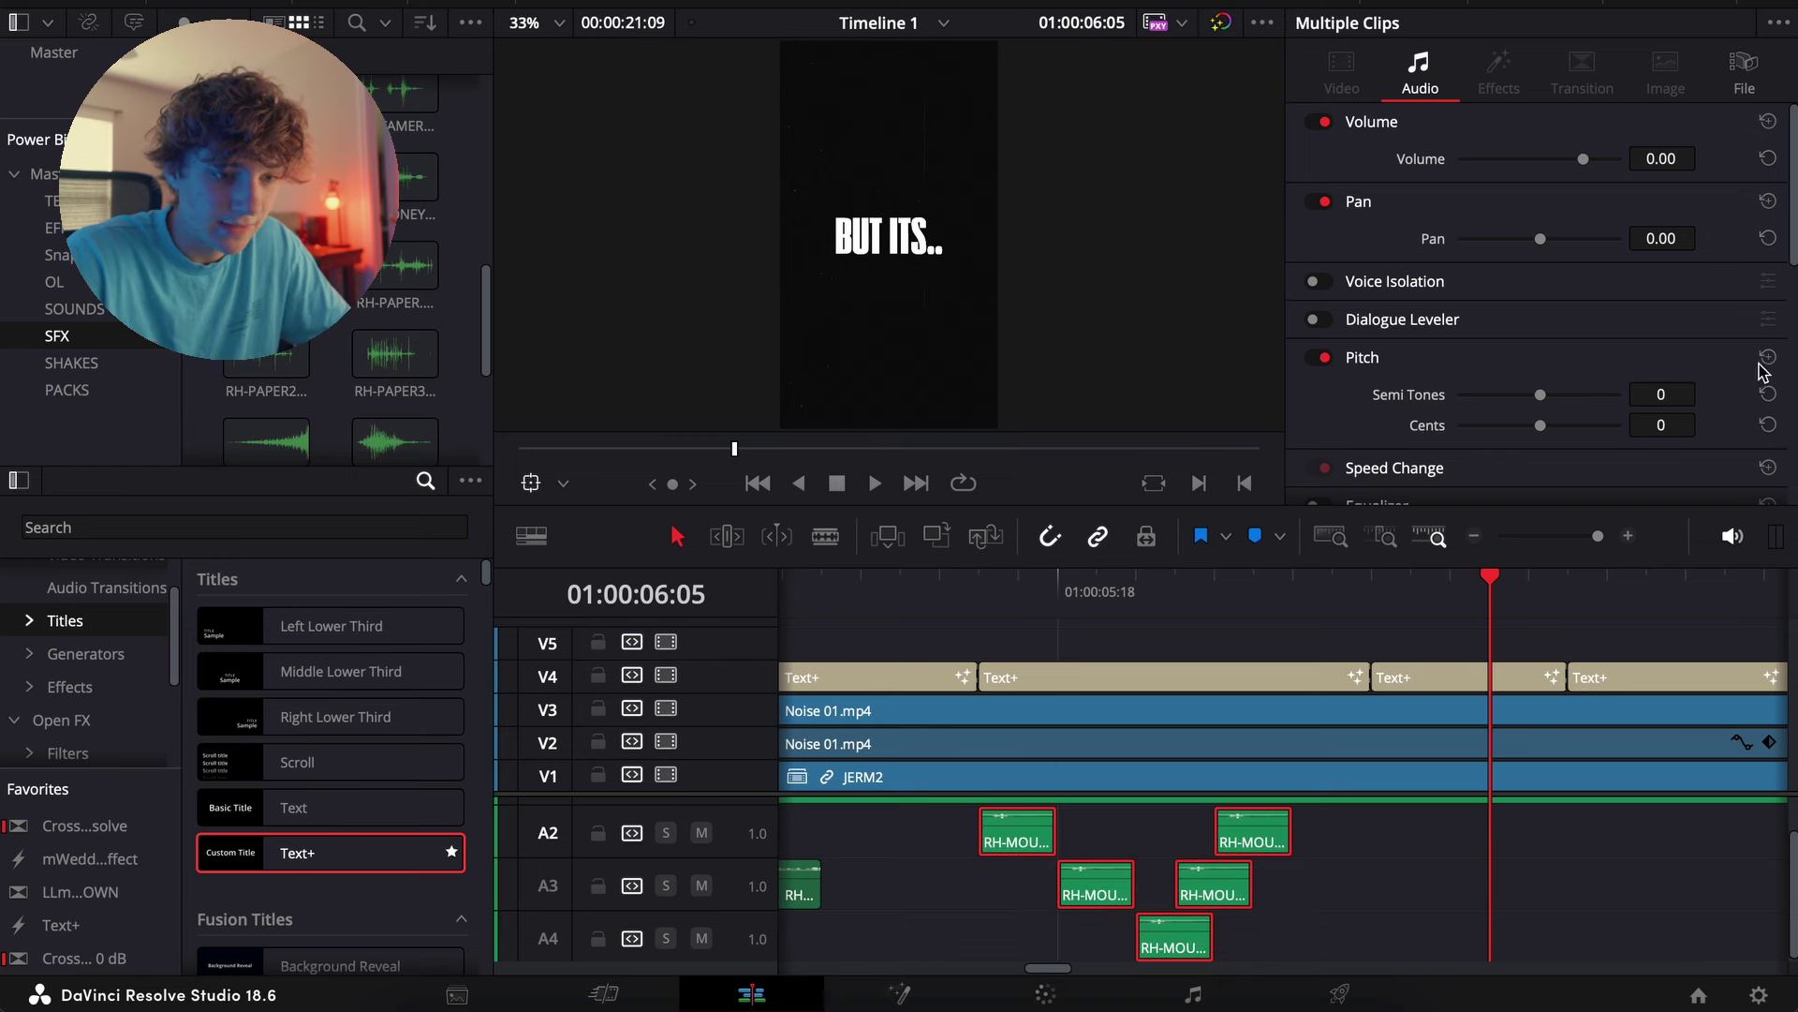
drag(1660, 394, 1672, 394)
drag(1661, 158, 1647, 158)
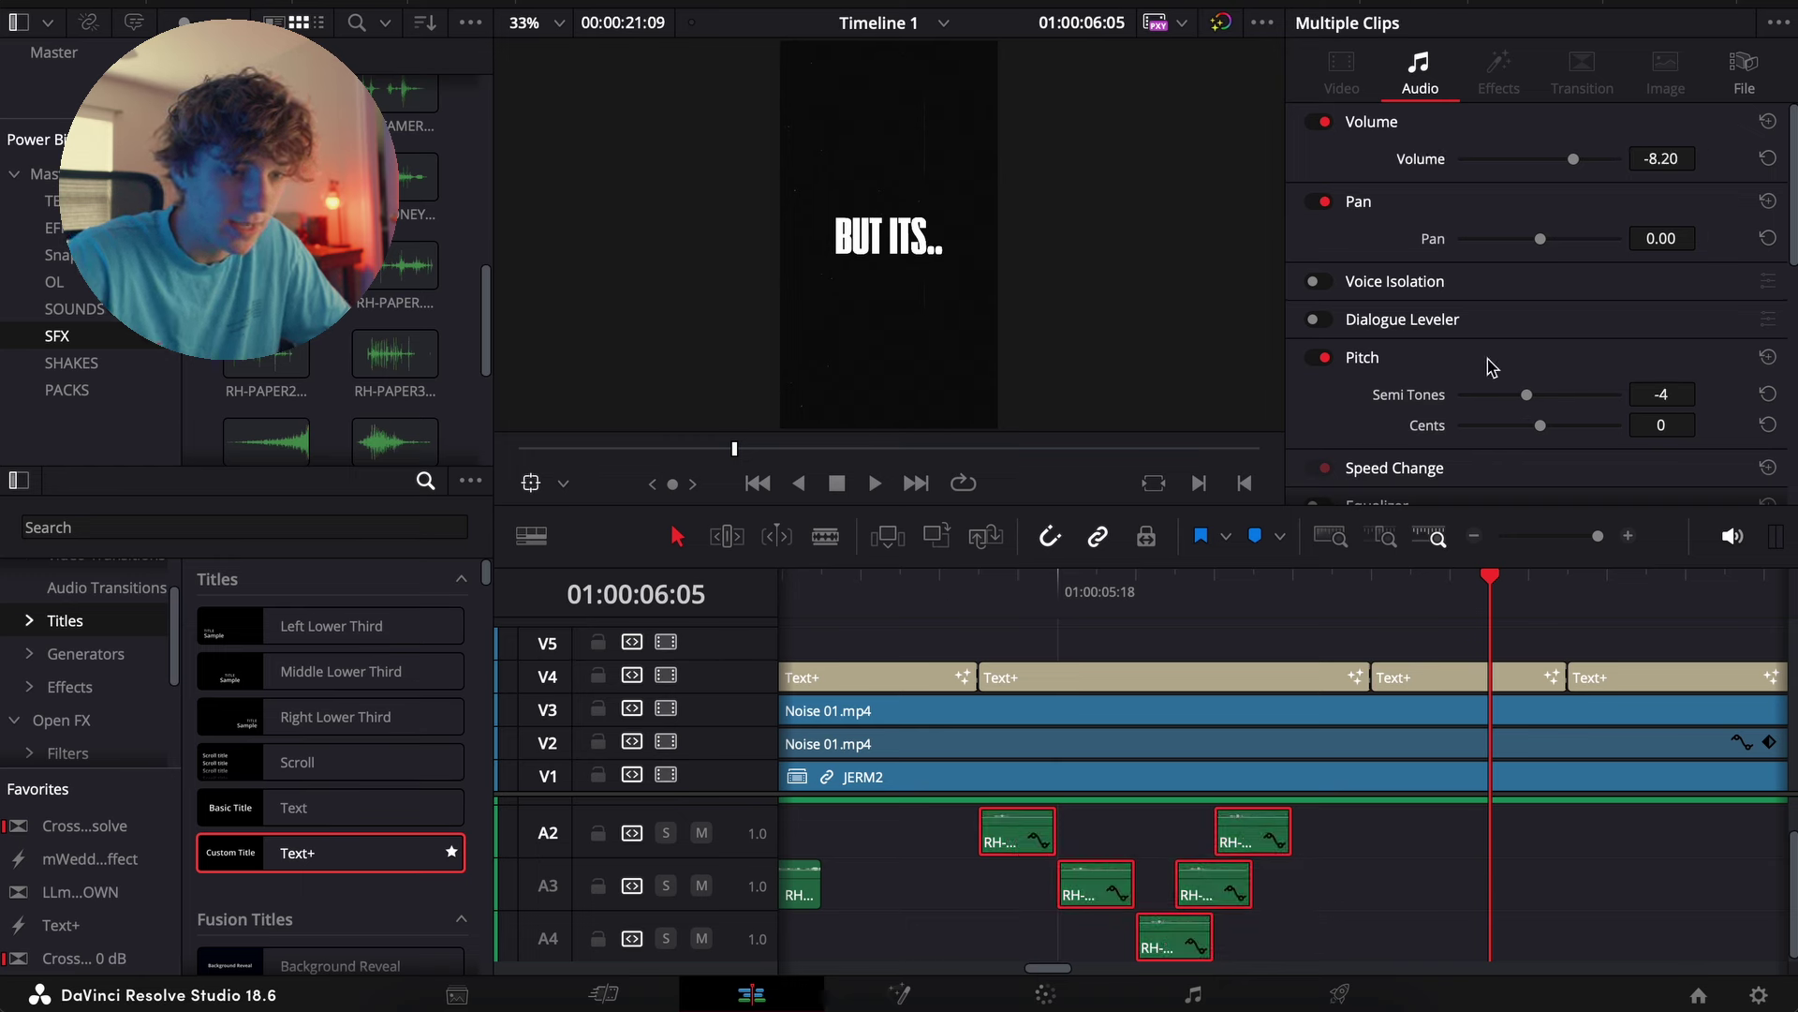
Play back the AWAY title to check the quieter, lower-pitched clicks against its flicker
click(1417, 902)
key(Up)
key(Up)
key(space)
key(space)
key(l)
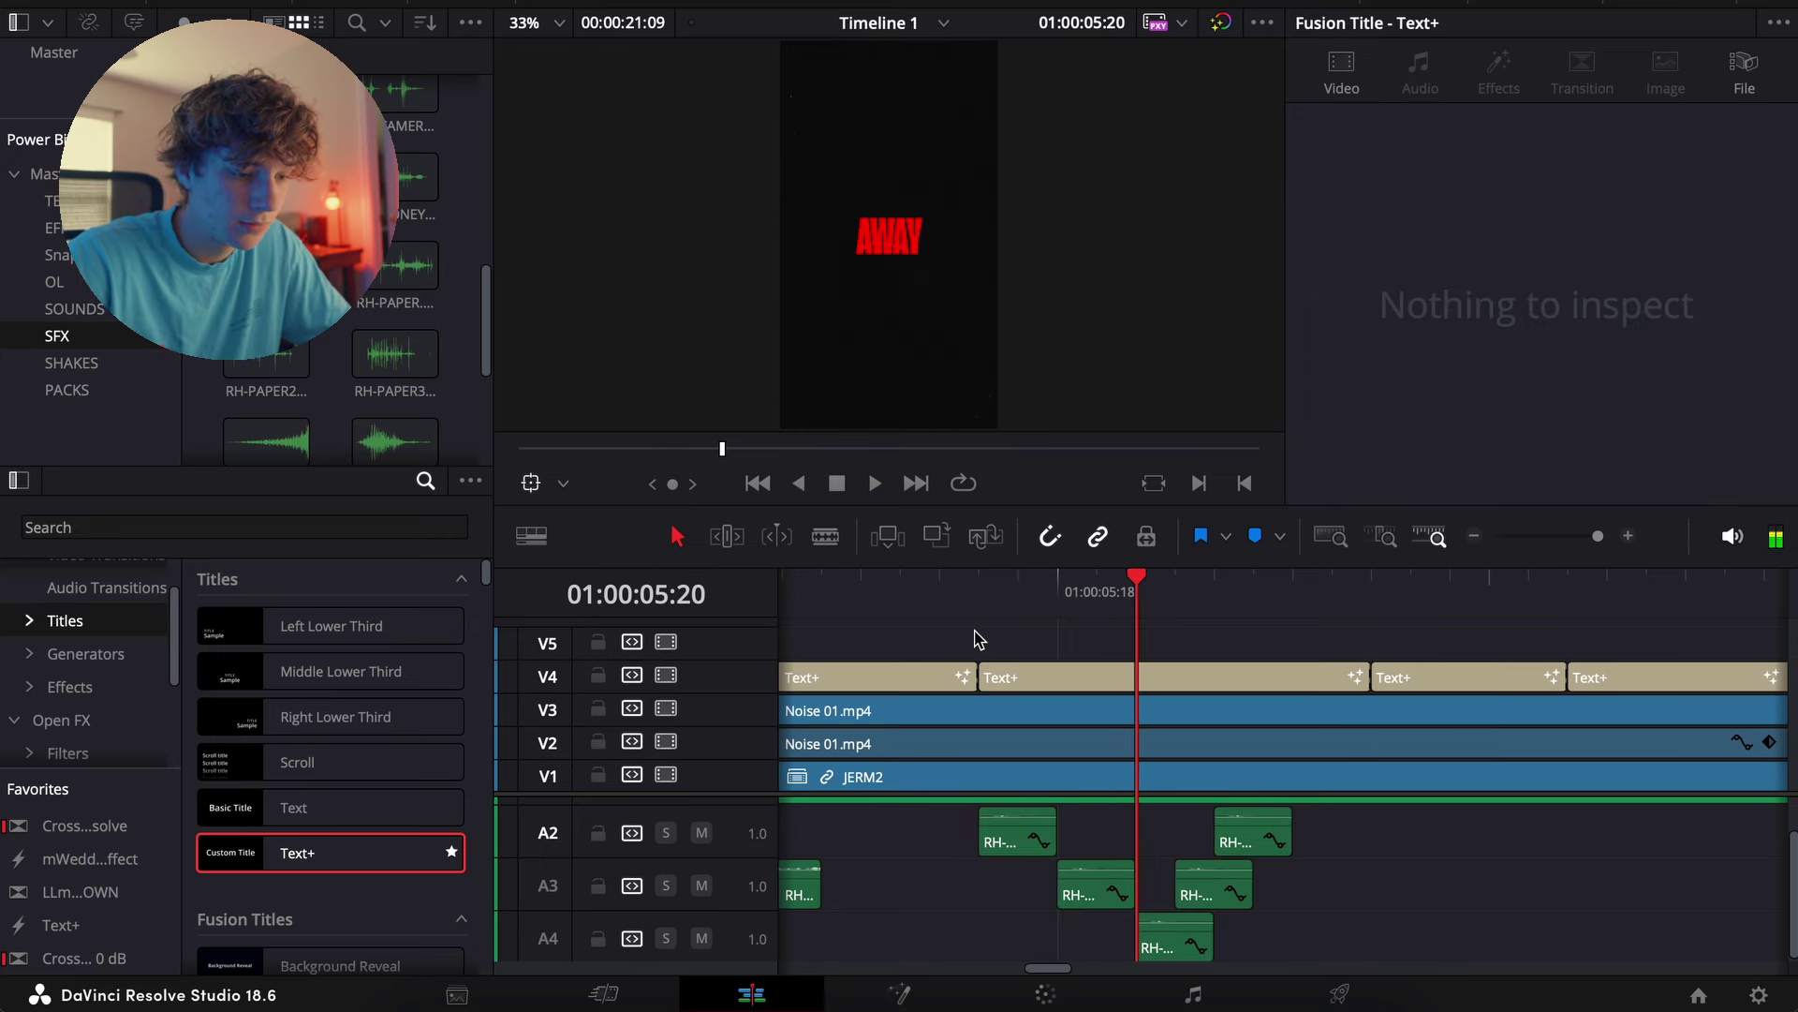
Step through AWAY's flicker frame by frame and delete the mouse click clip that starts at 01:00:05:21
click(1631, 537)
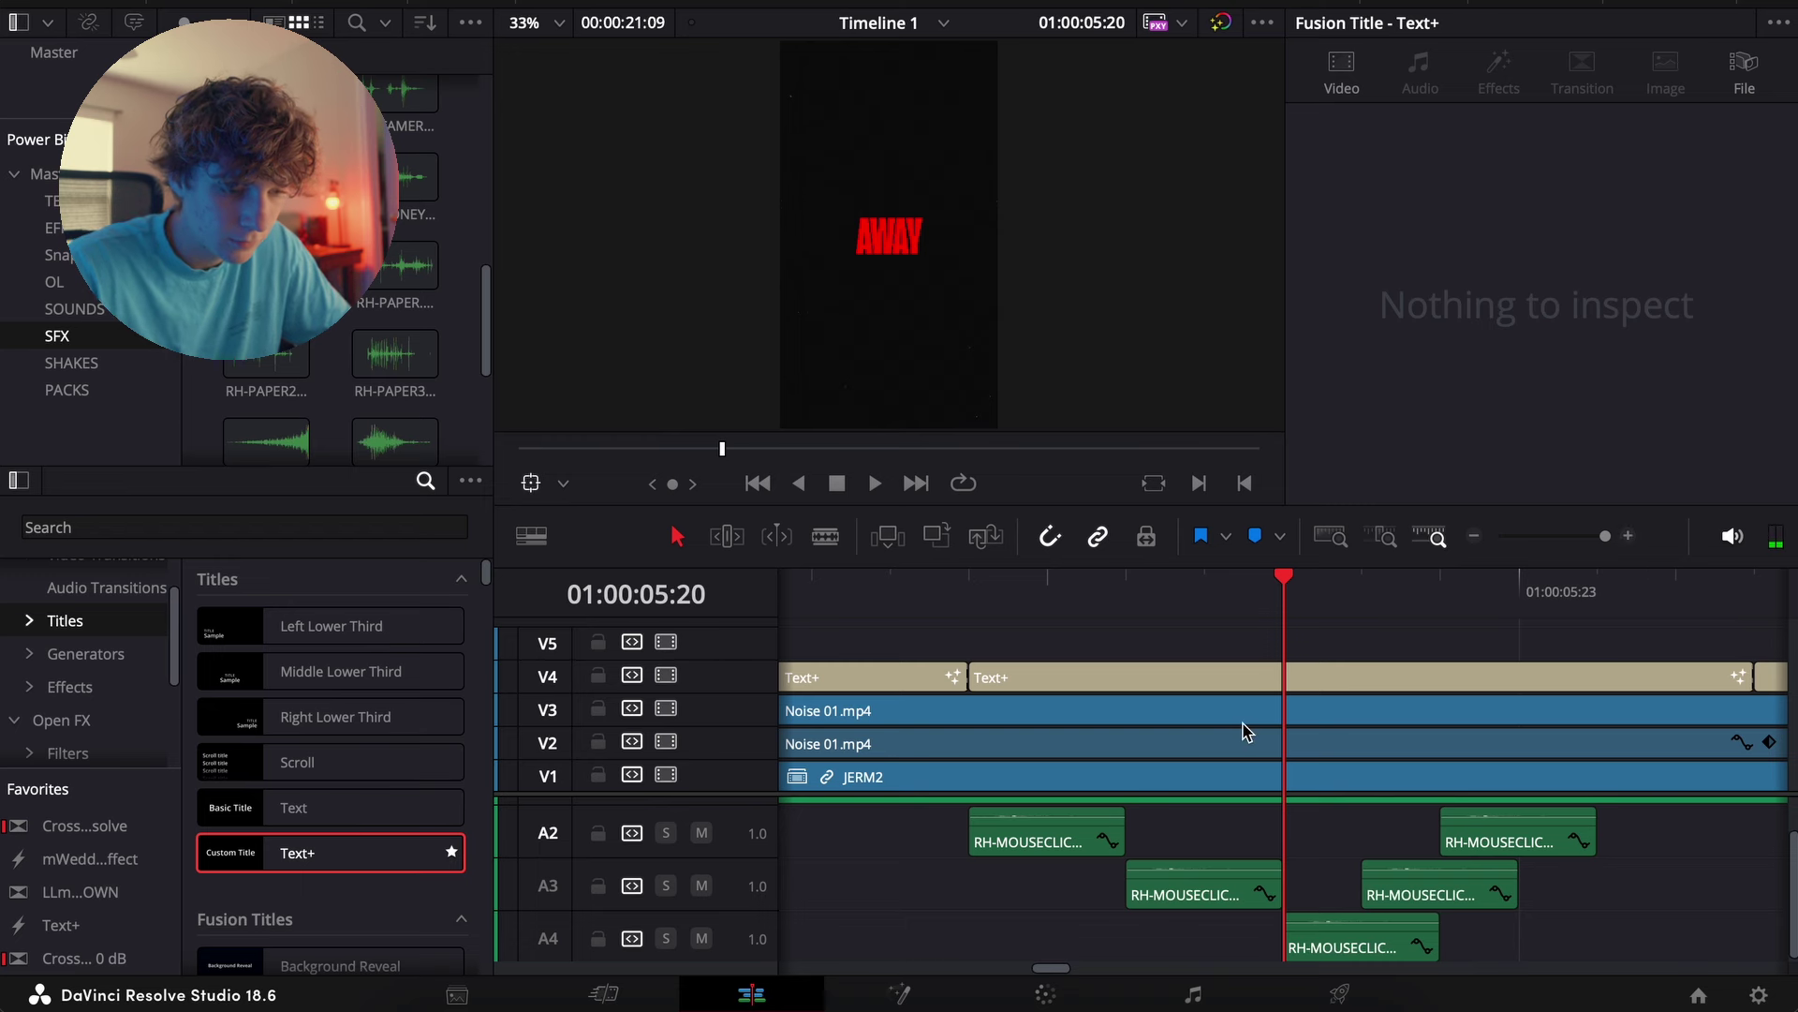
key(Left)
key(Left)
key(Left)
key(Left)
key(Right)
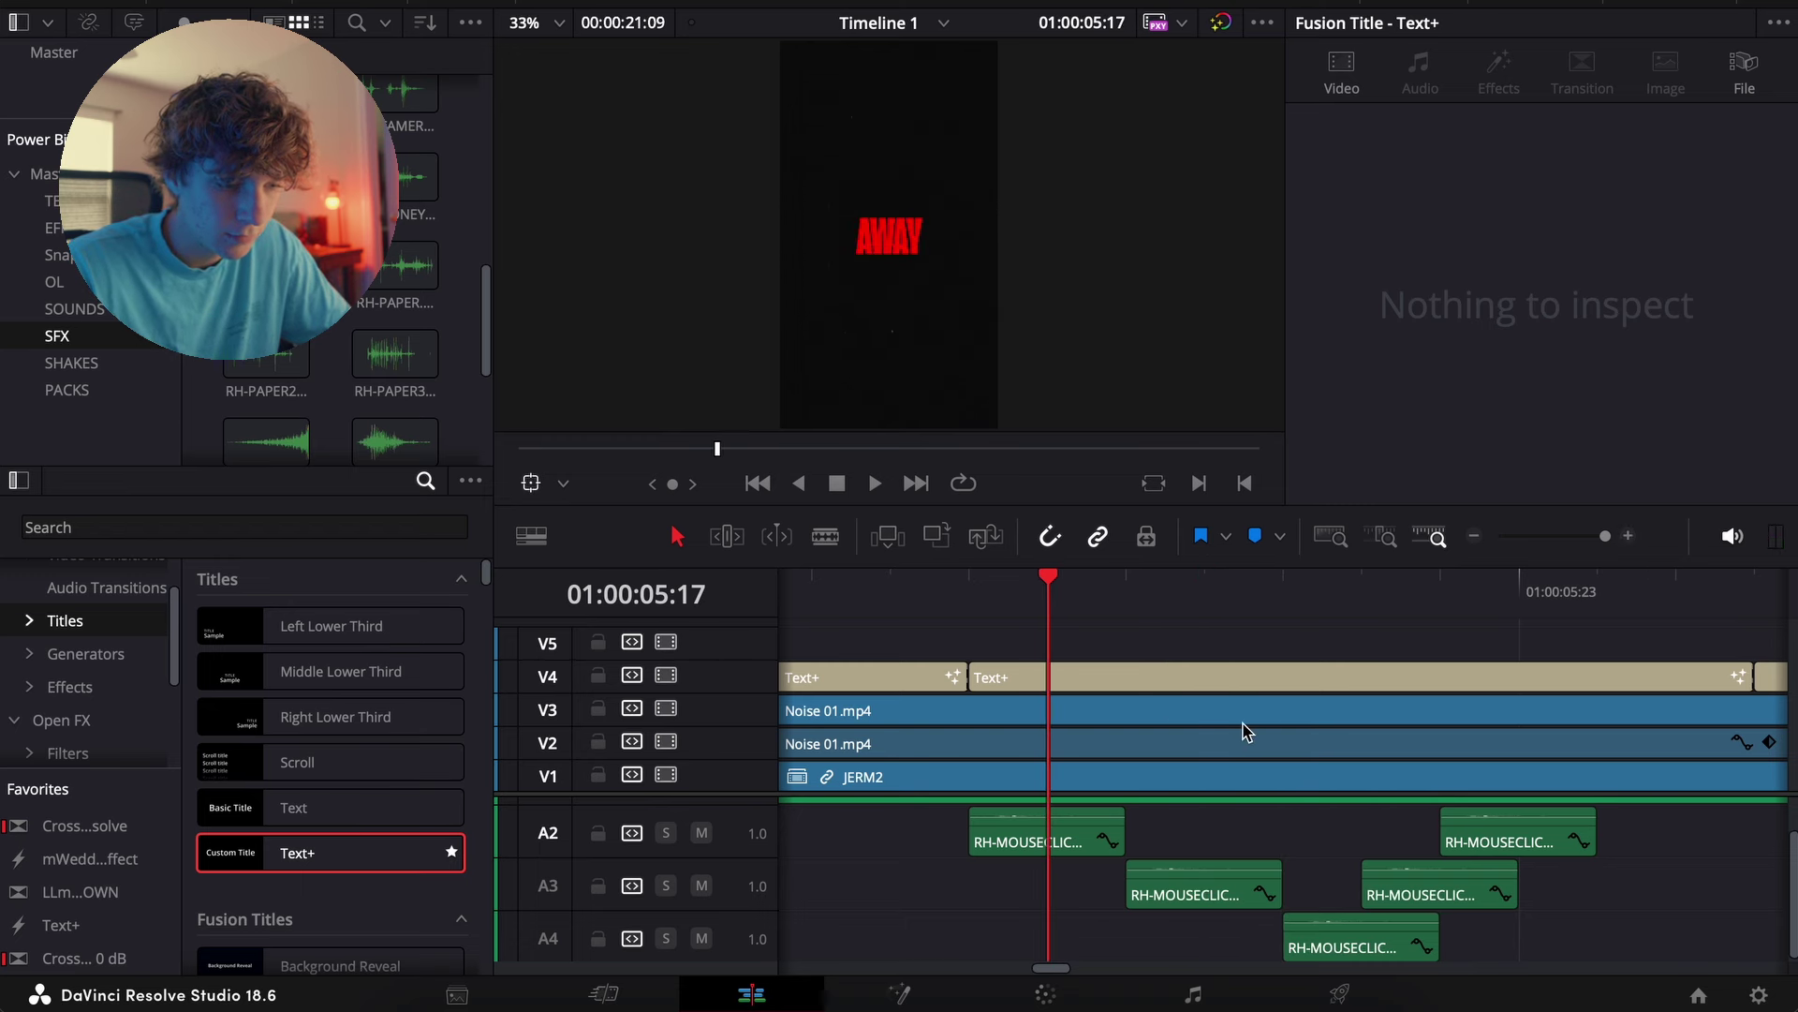
key(Right)
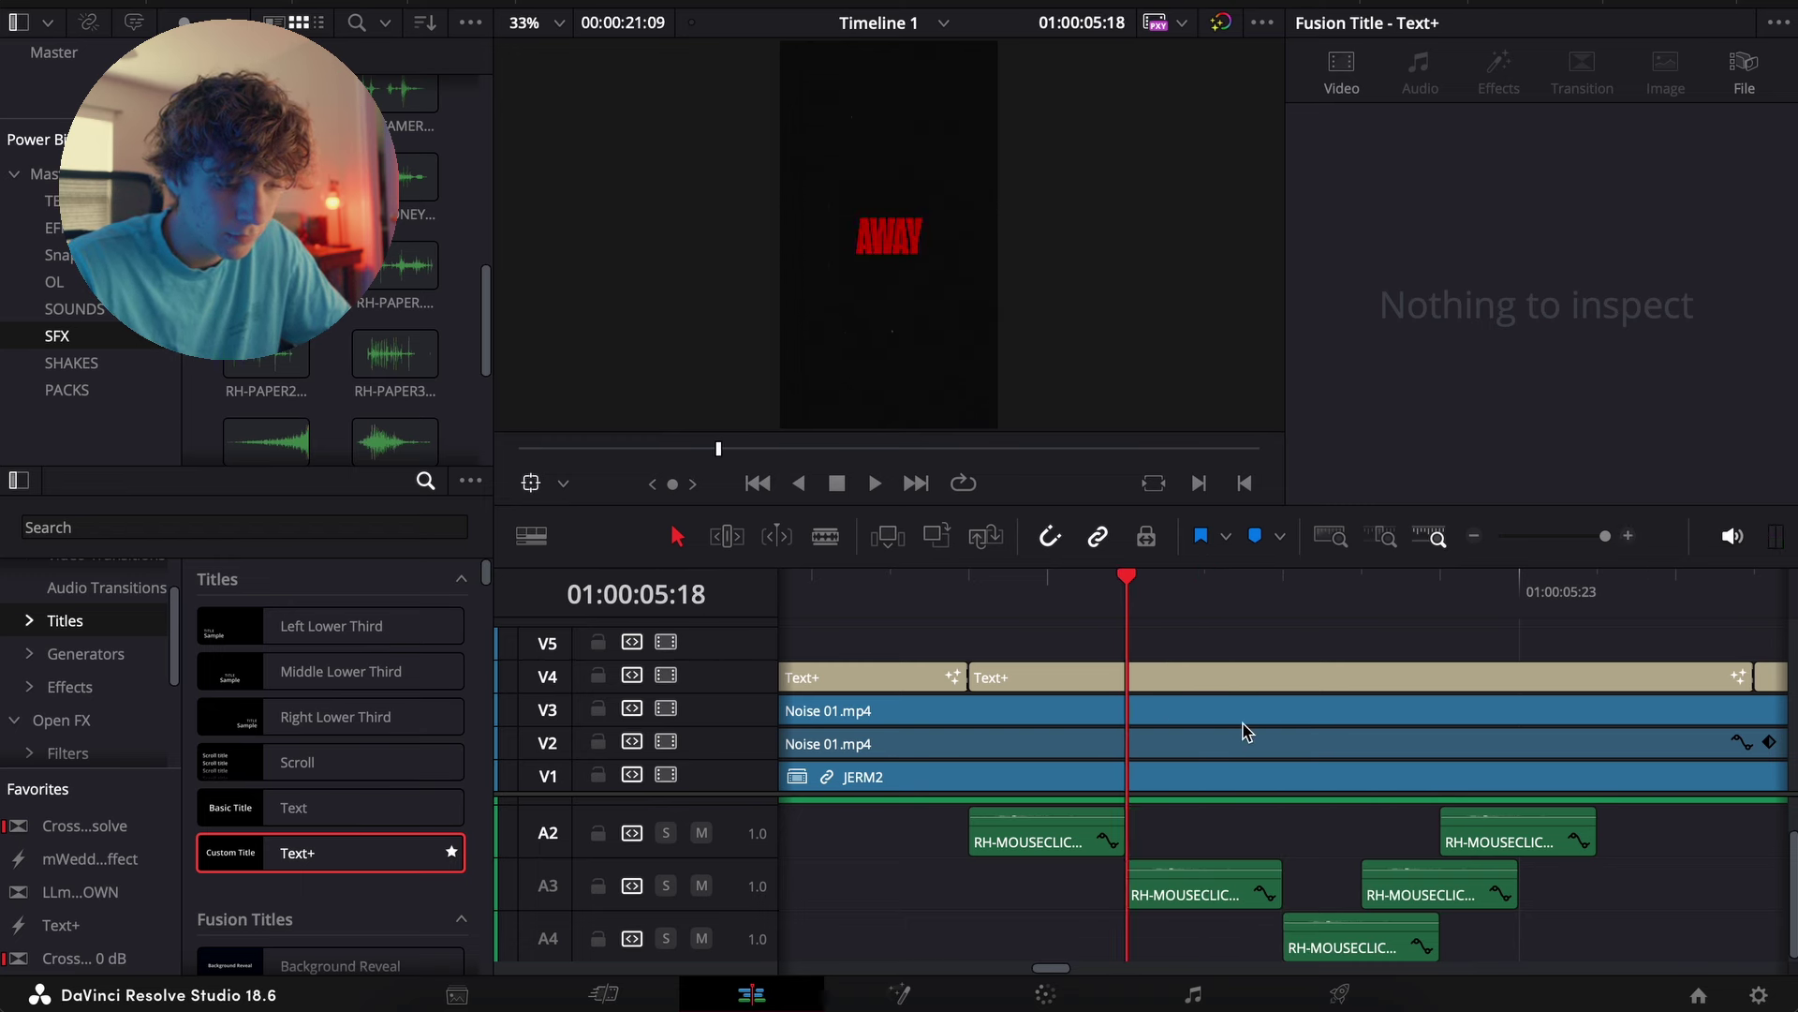
key(Right)
key(Right)
key(Right)
key(Right)
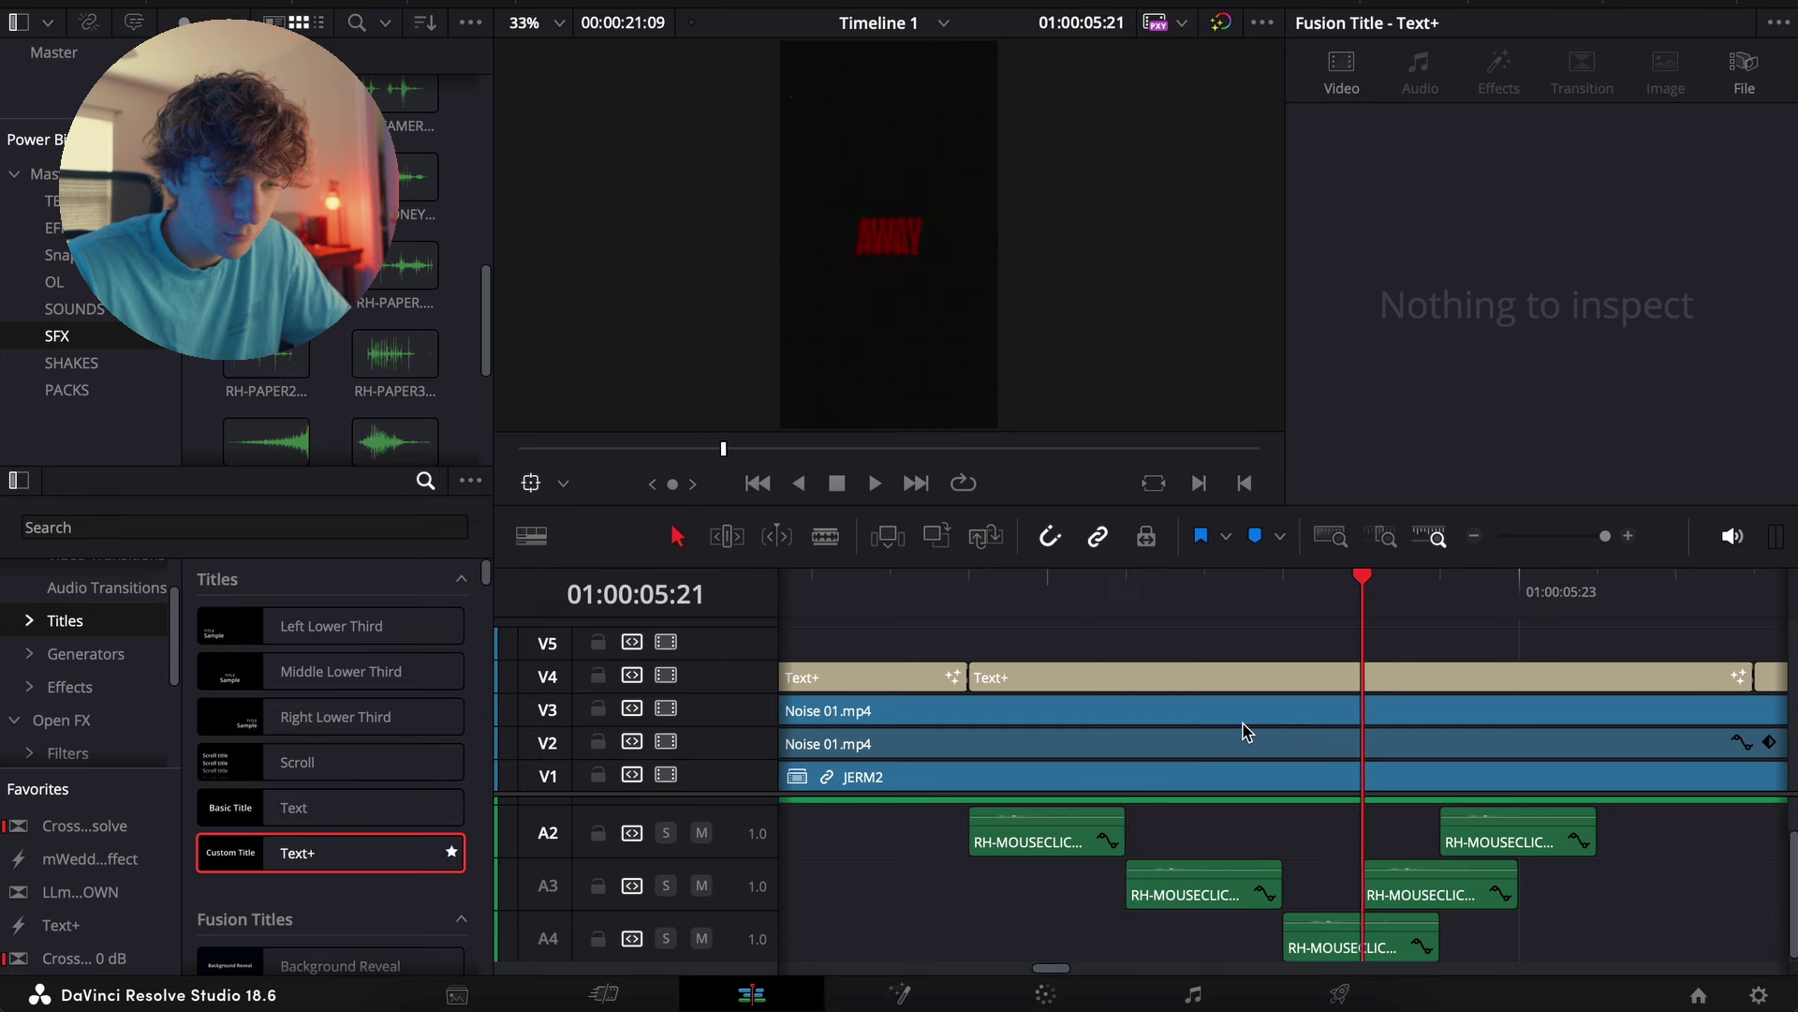
click(1462, 894)
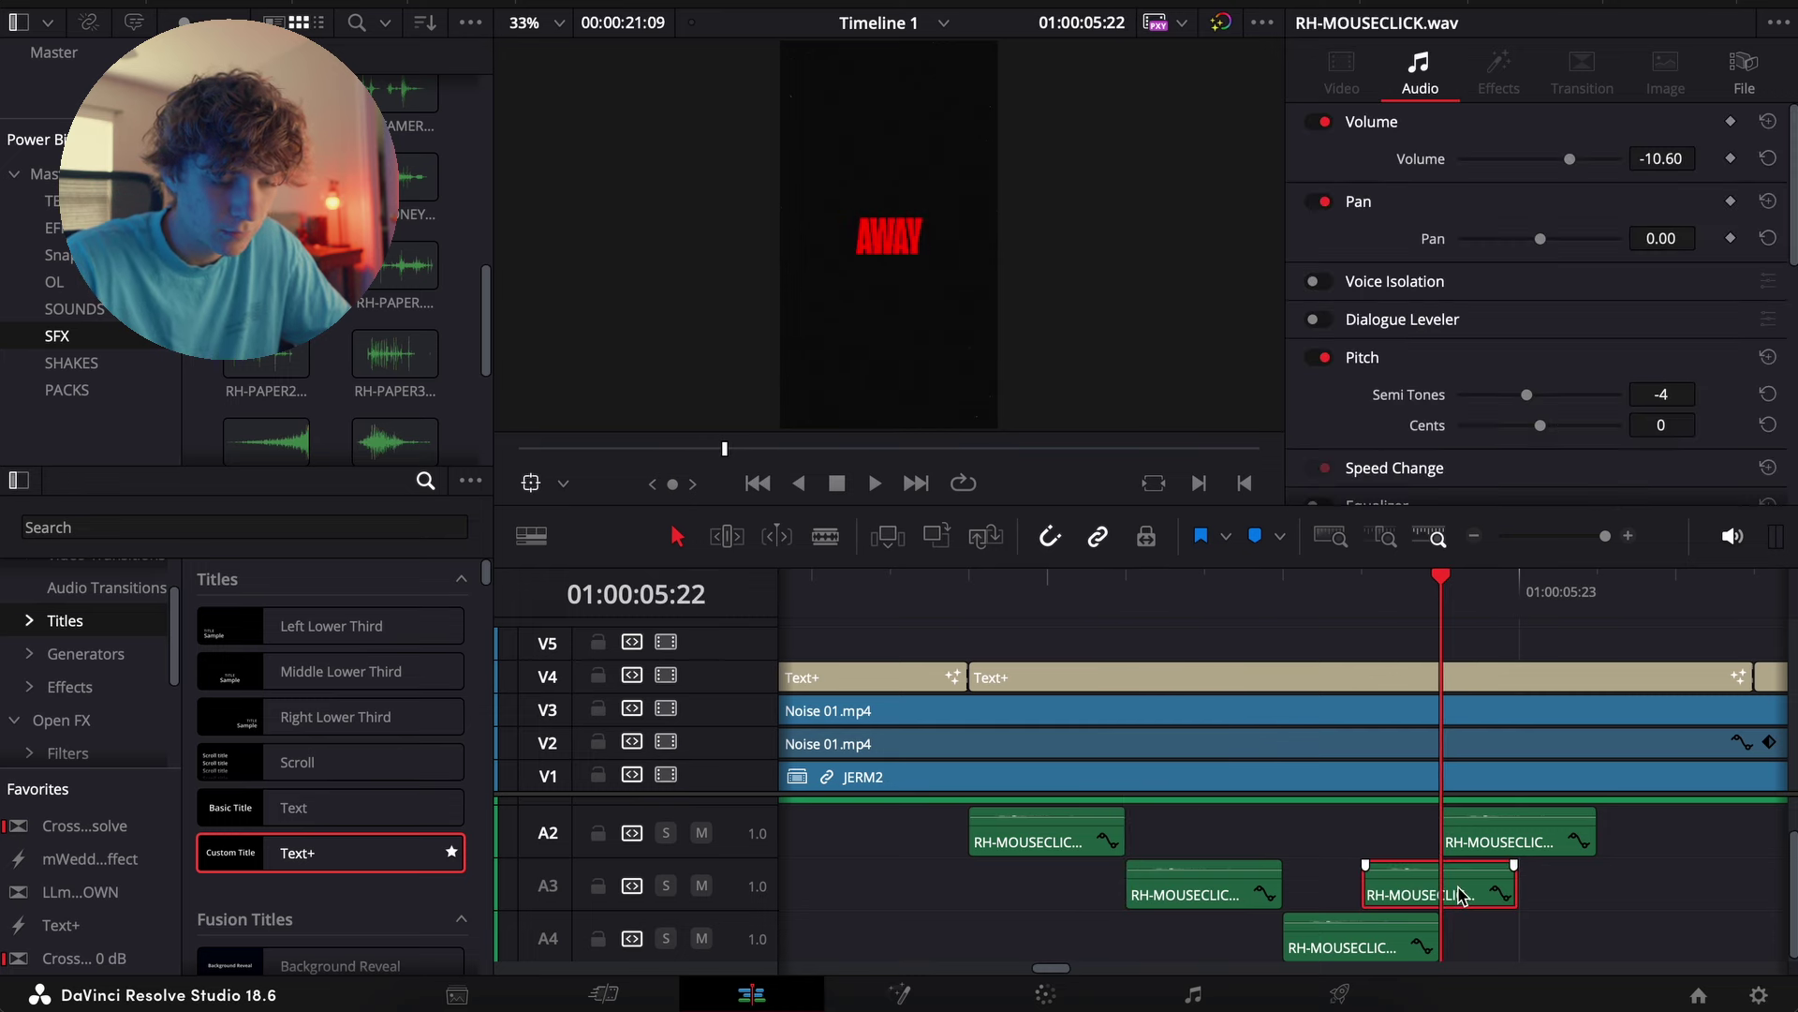
key(BackSpace)
Replay the AWAY title from just before its start with the remaining four clicks
click(883, 610)
key(space)
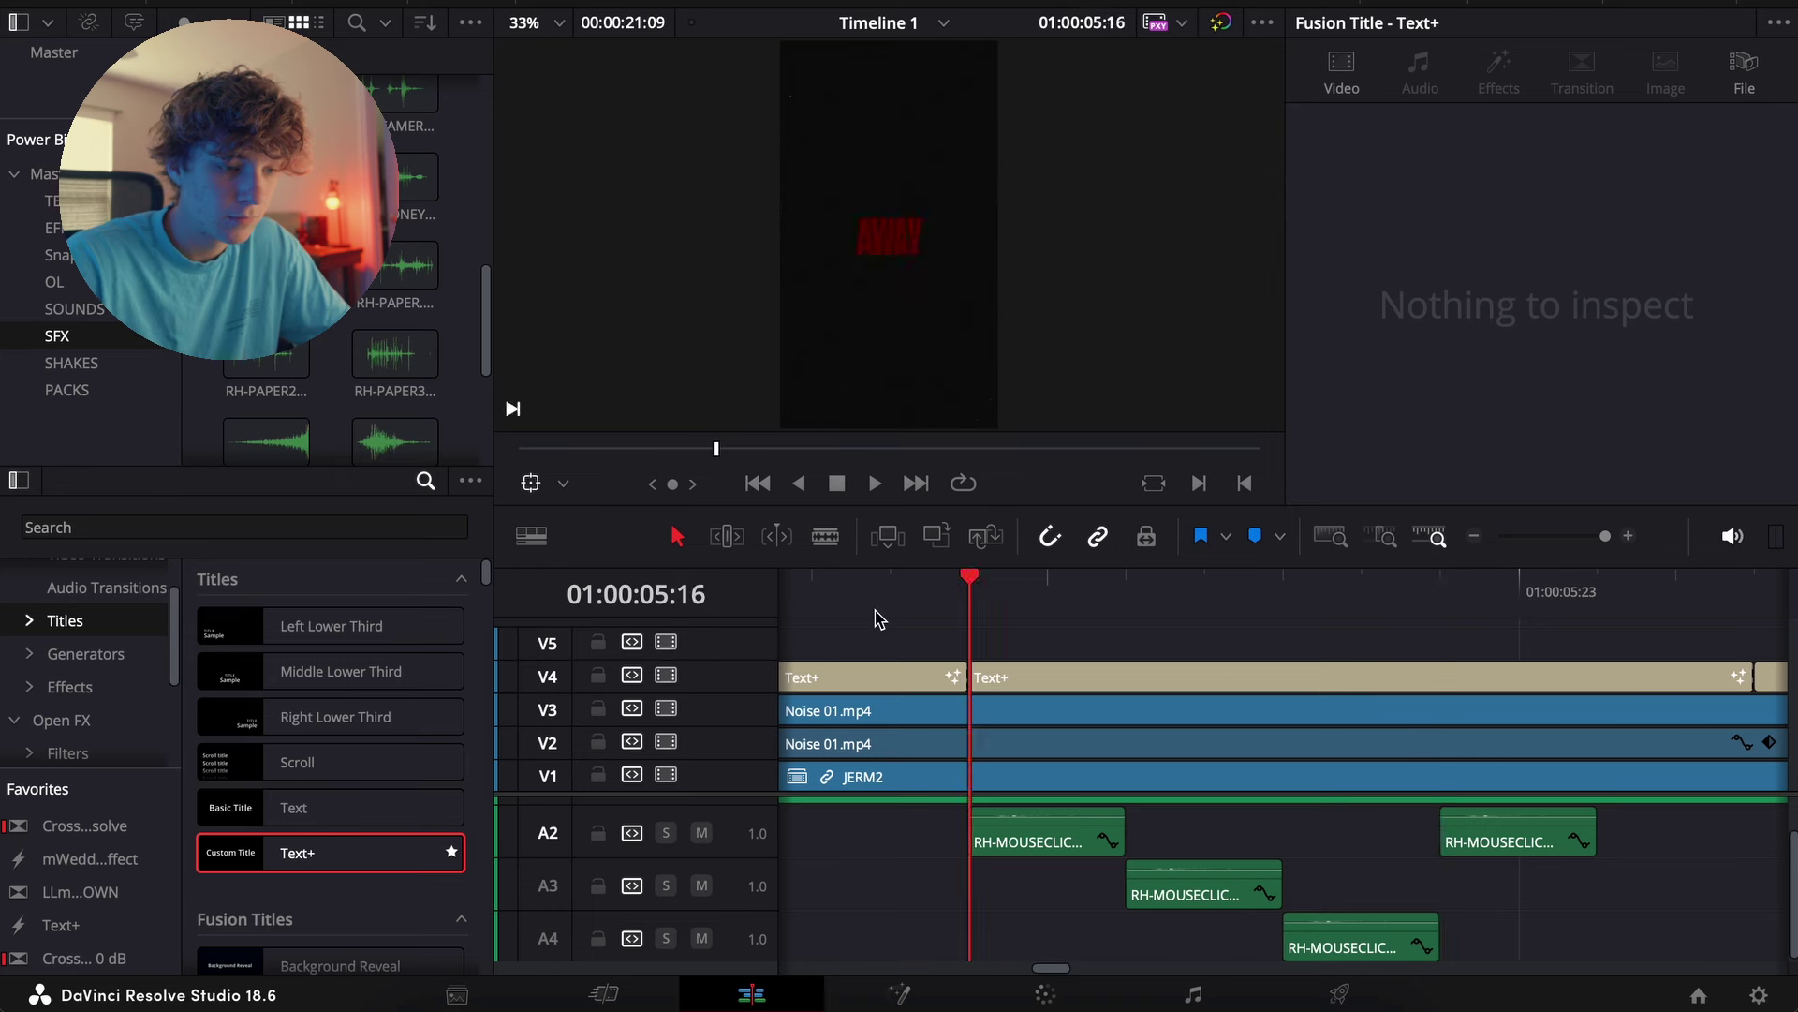
click(883, 610)
key(space)
click(1468, 536)
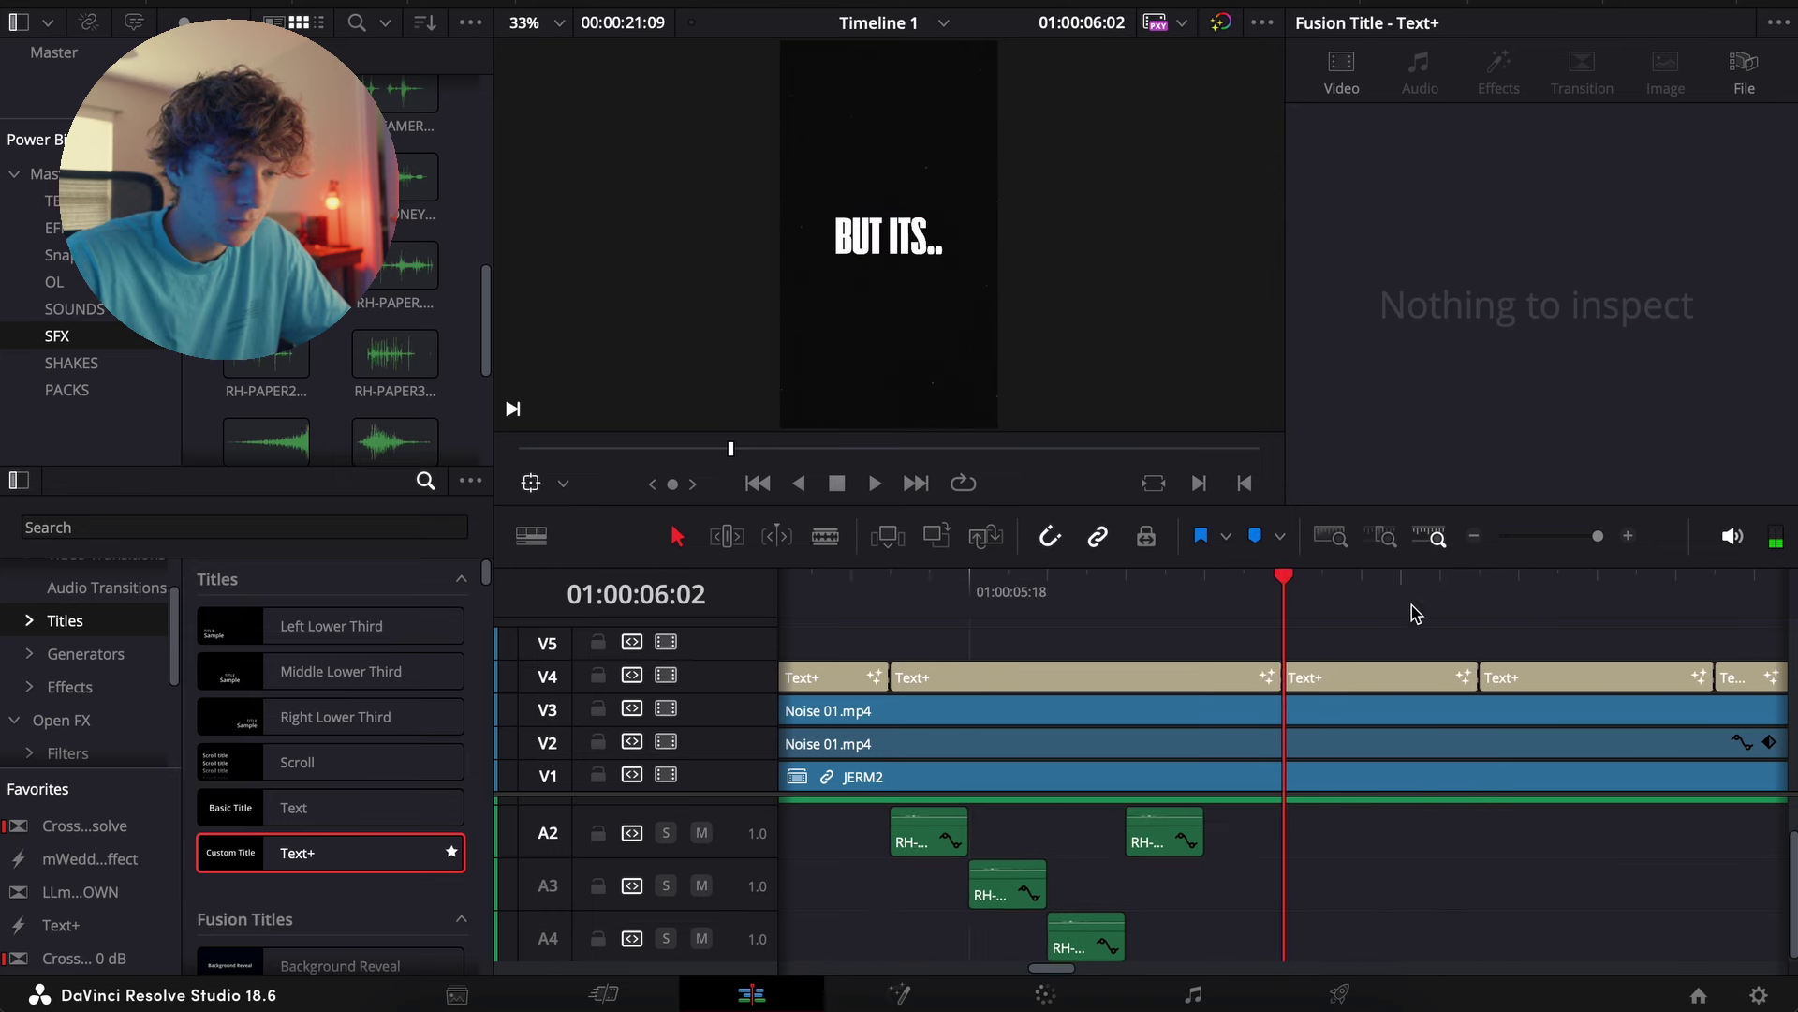
Place another click copy on A4 at 01:00:05:17 and set the pitch of all five clicks to -10 semitones
key(super+z)
click(871, 594)
key(space)
click(867, 596)
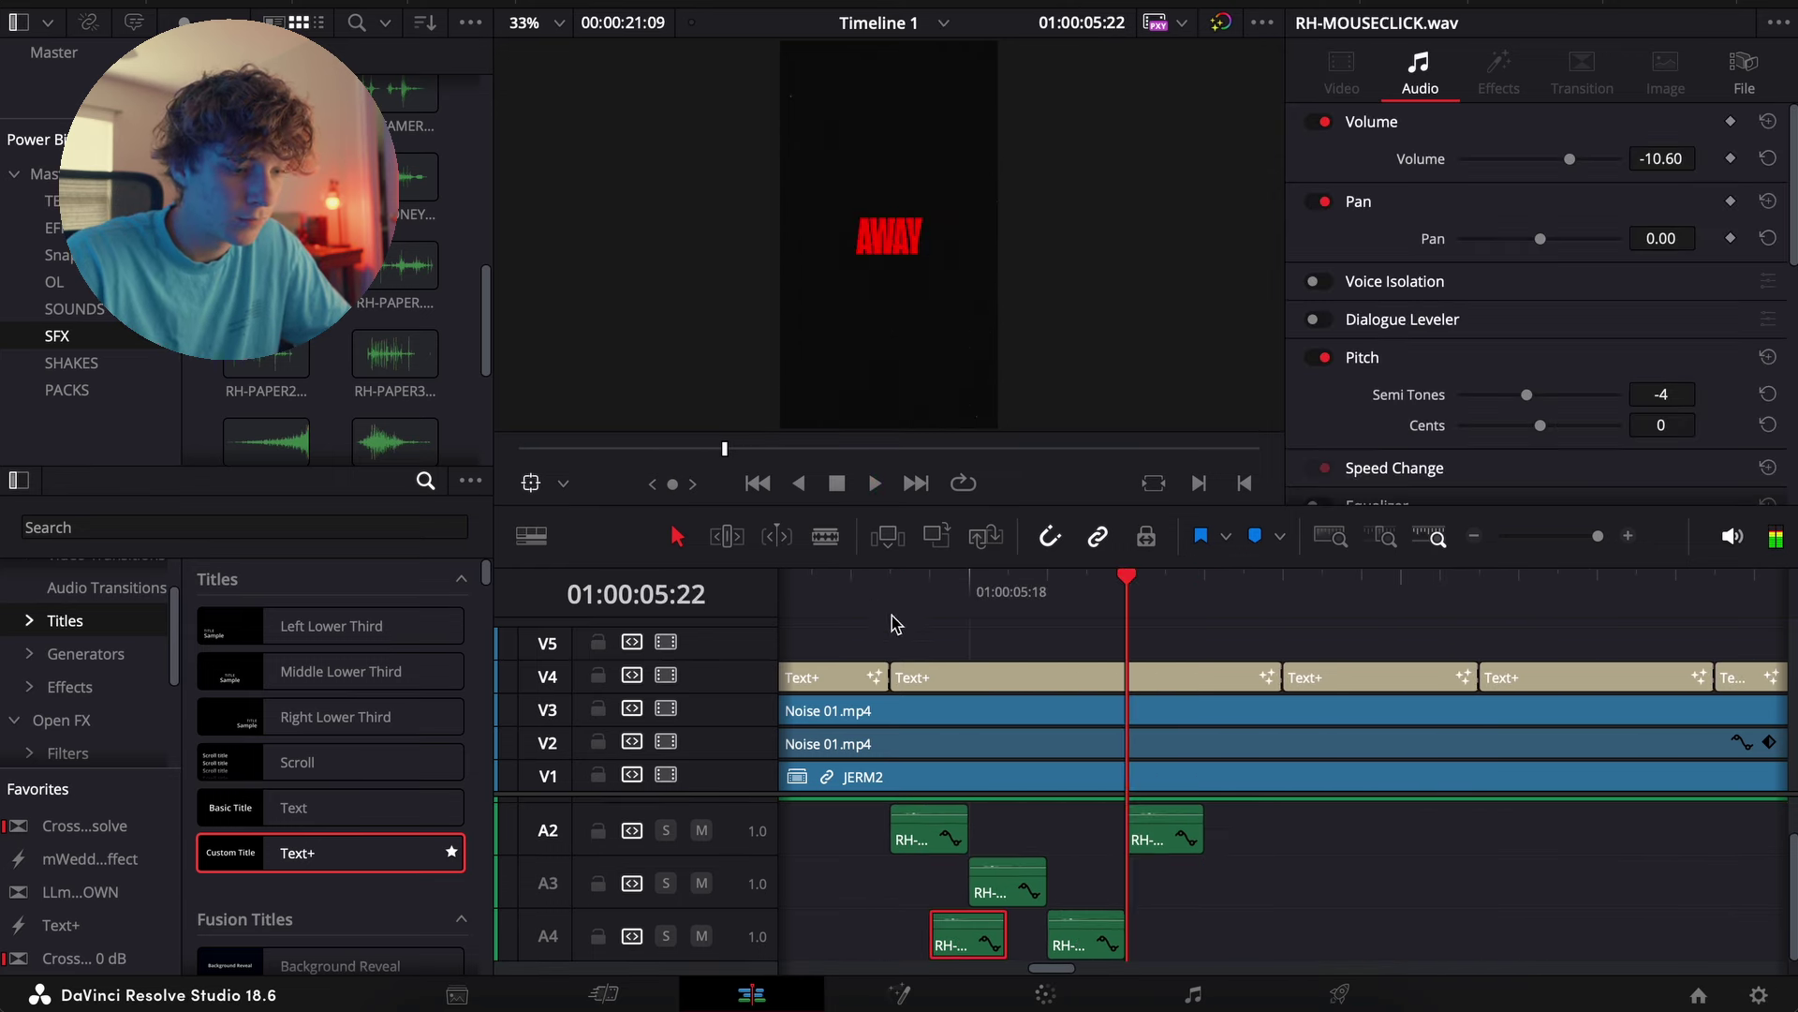
drag(1245, 950, 890, 806)
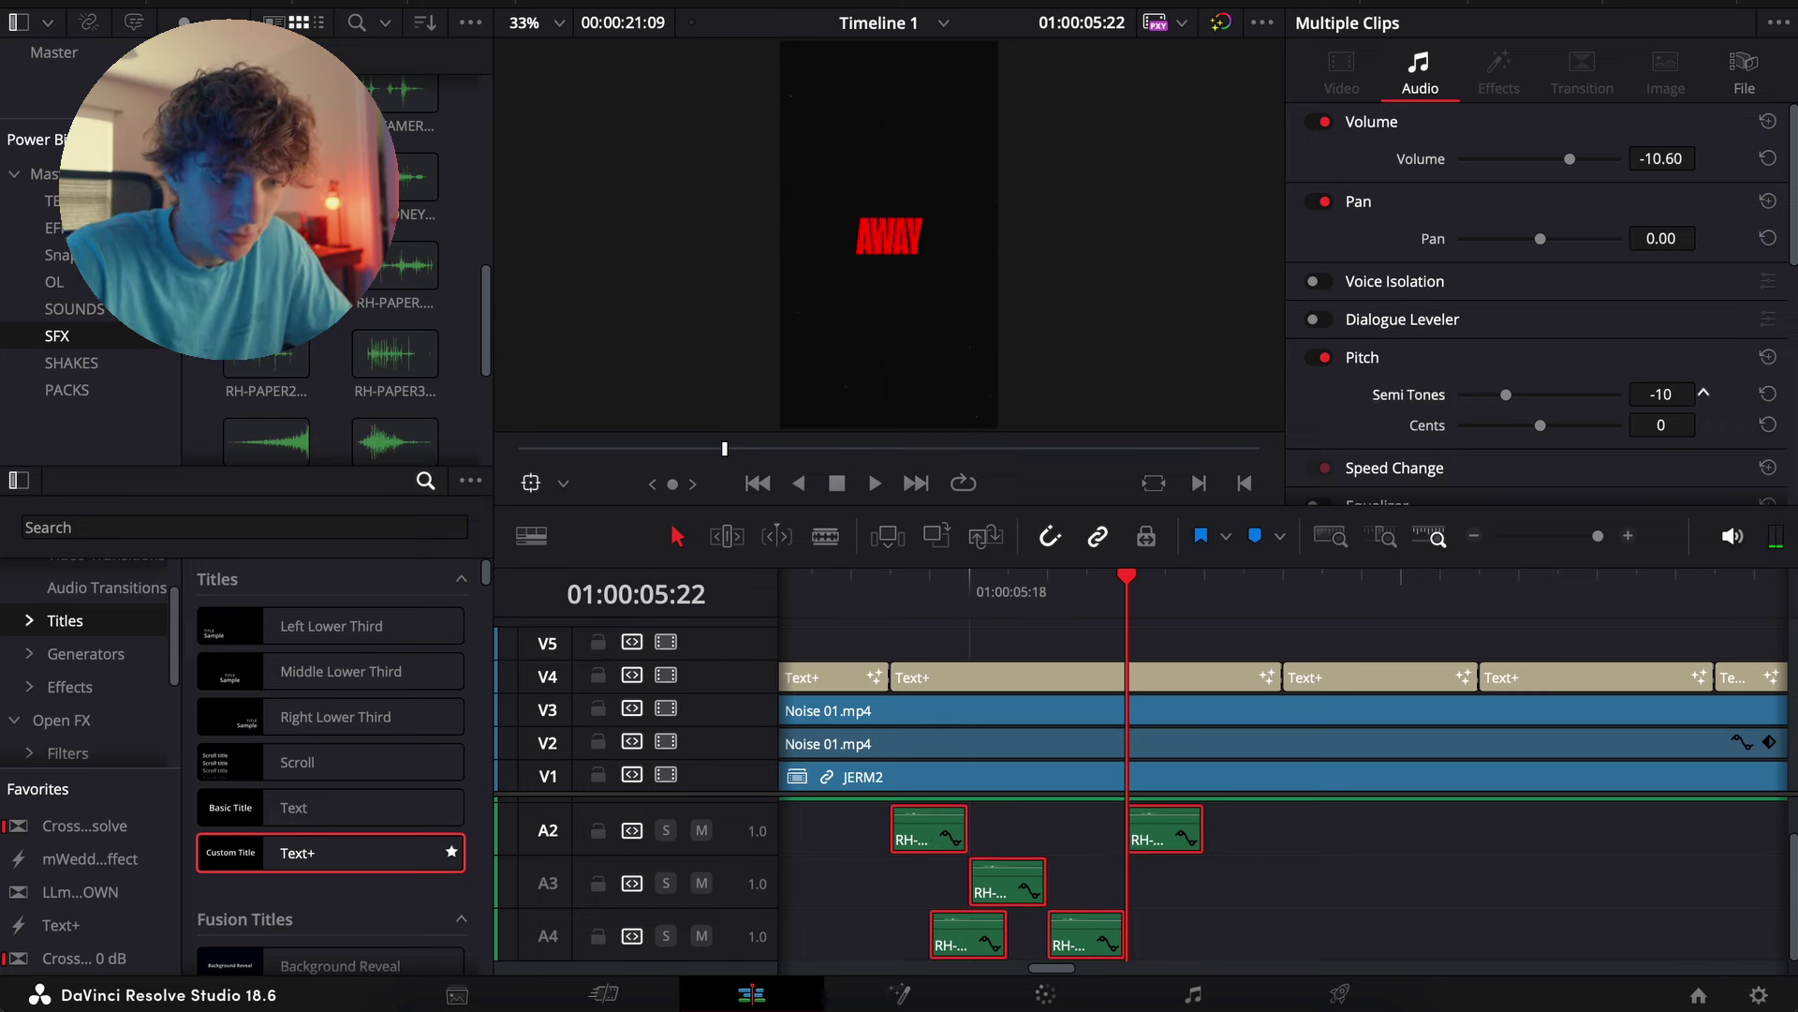
Set the pitch of the five click clips to -9 semitones and try their volume at -20.00 and -15.20 against the AWAY flicker
drag(1661, 395, 1676, 394)
drag(1686, 158, 1597, 158)
click(841, 588)
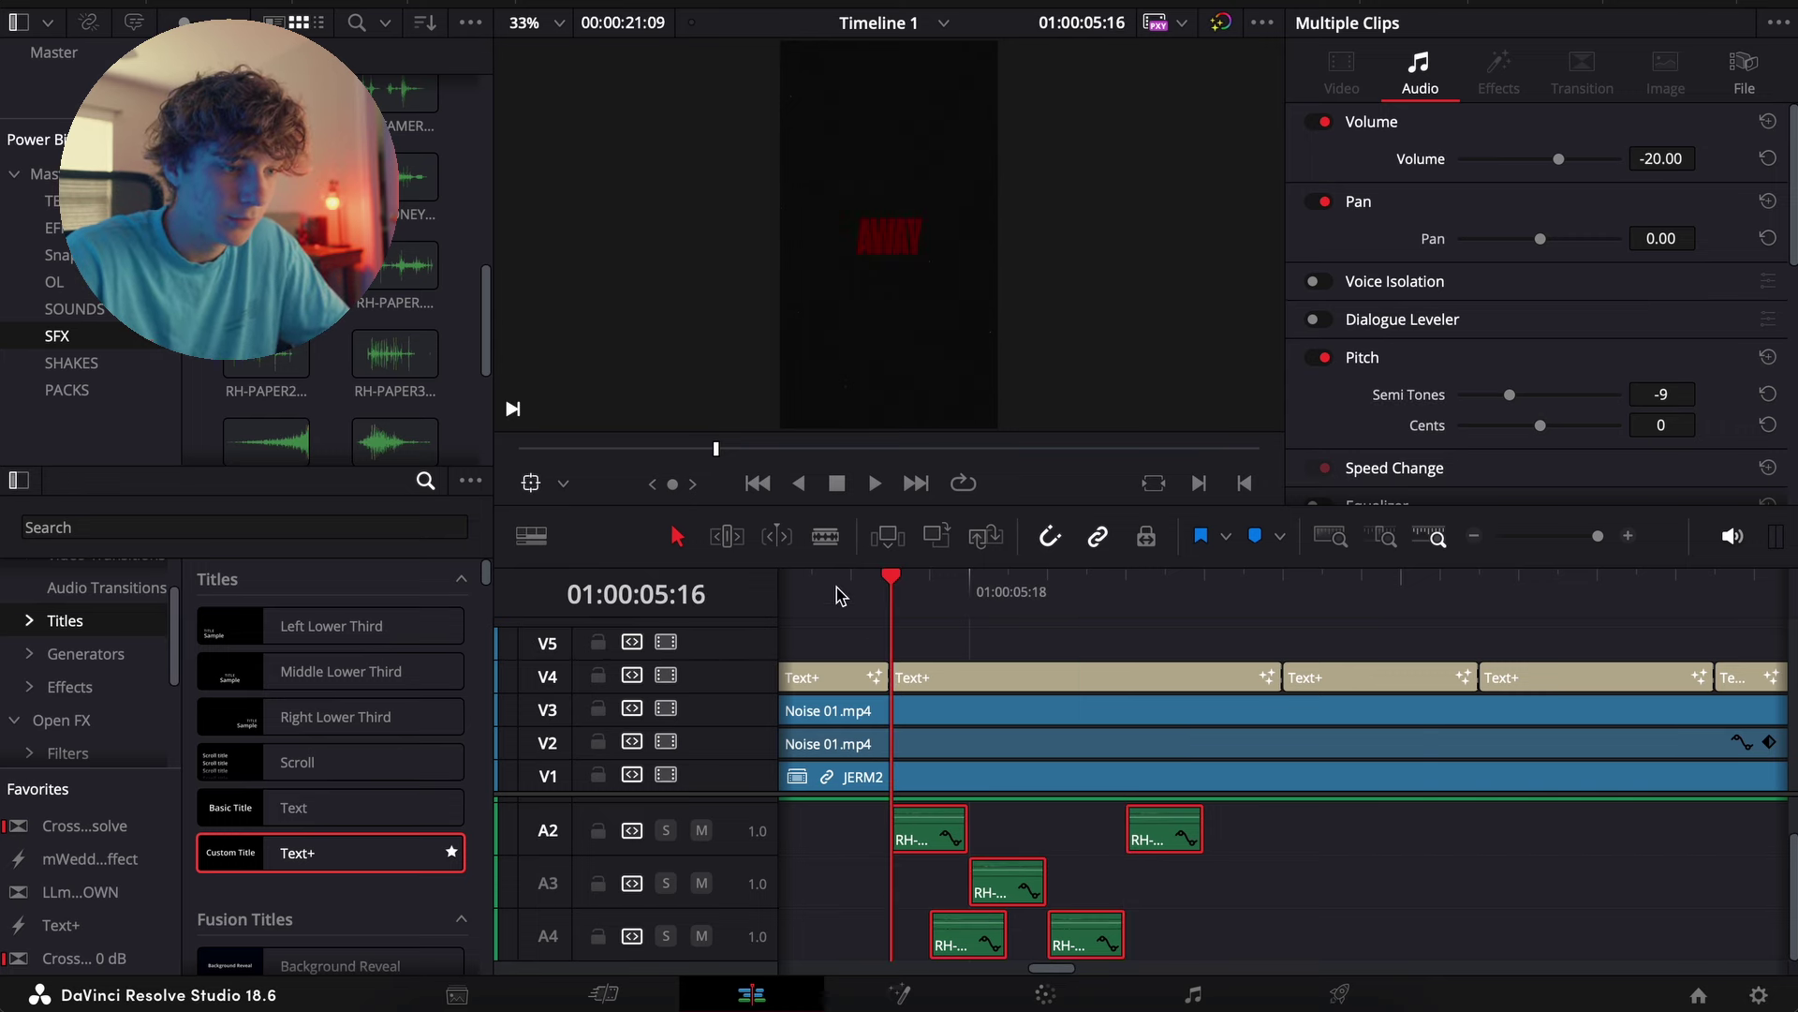
key(Up)
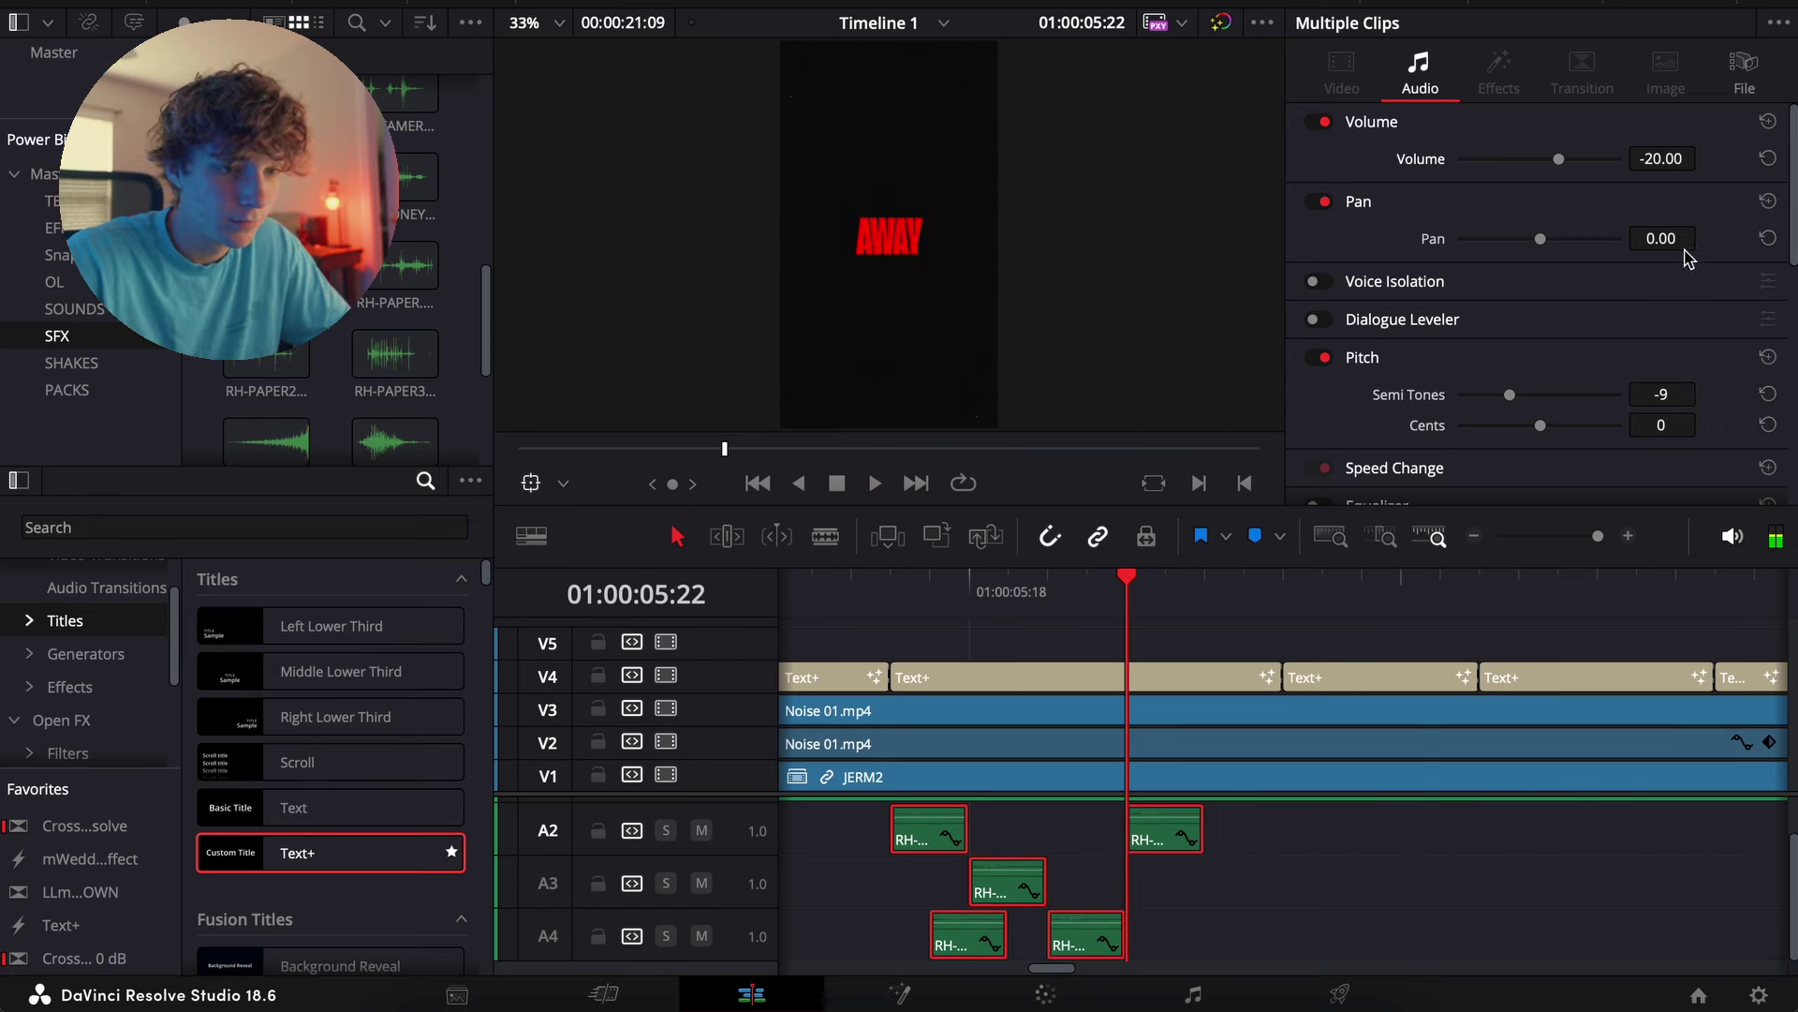
key(Up)
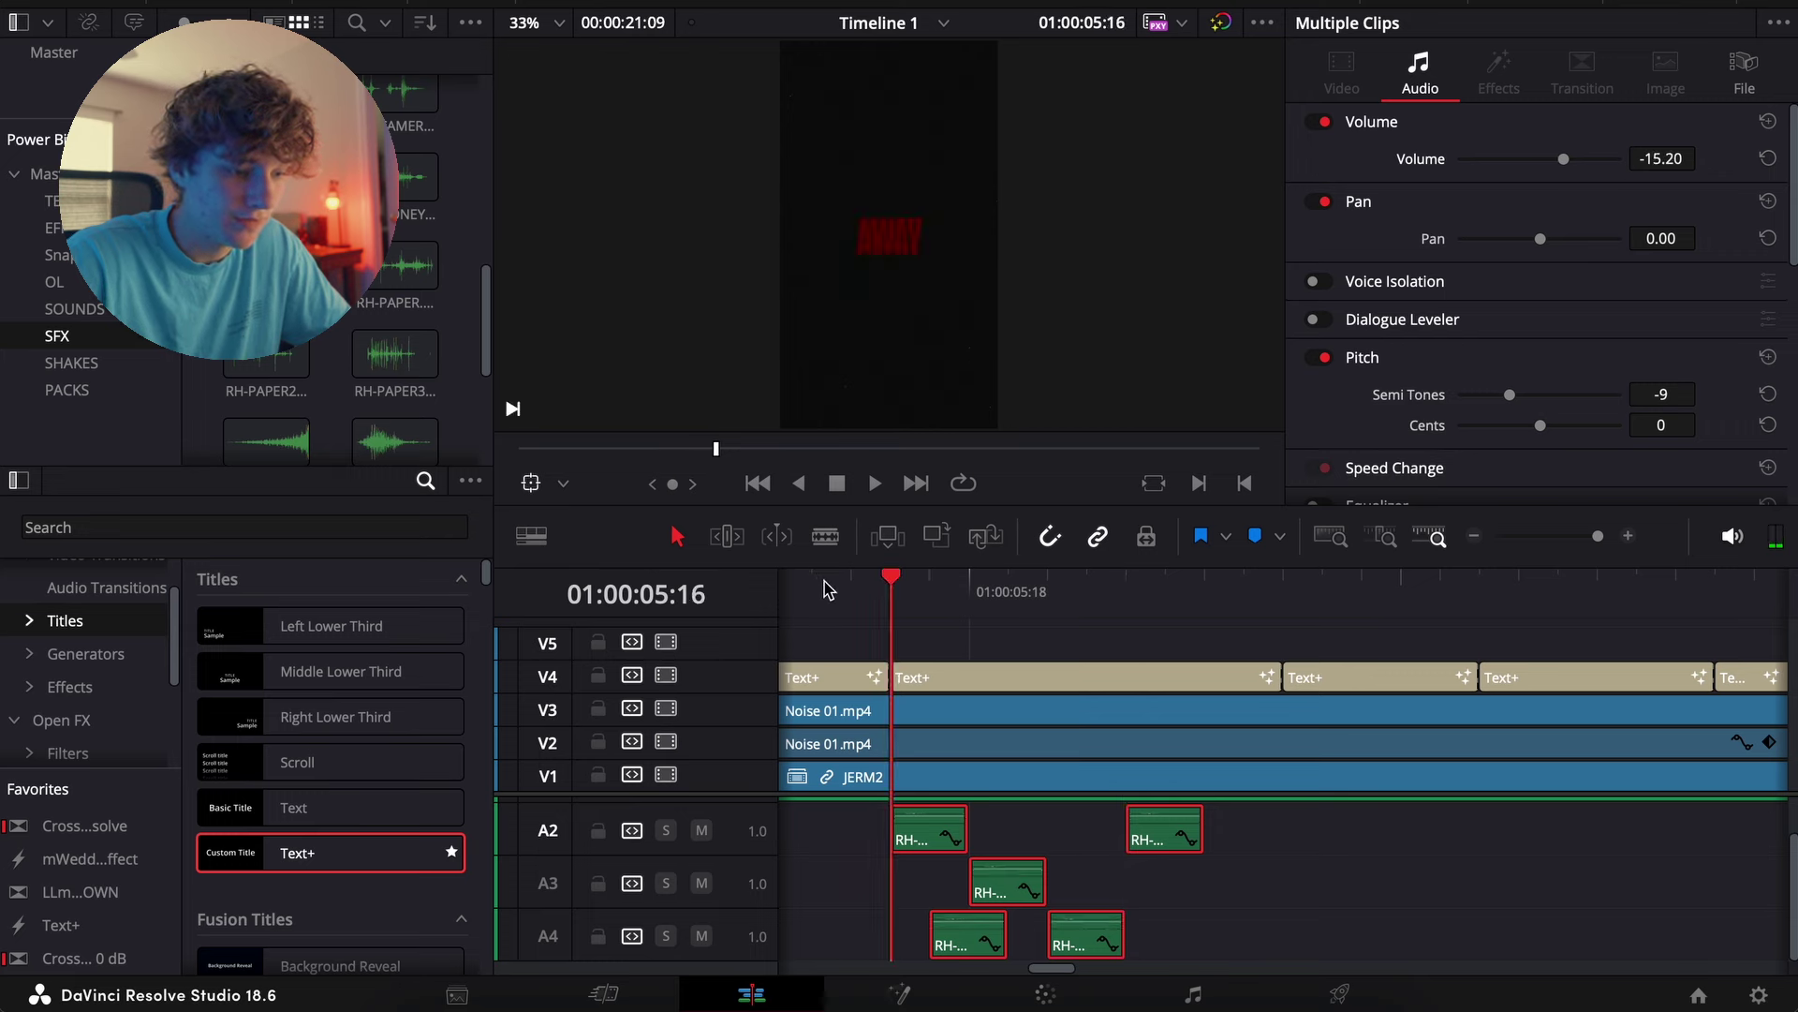
Reselect the five click clips, try their volume at -9.60, raise it to -4.40 and replay the AWAY title
click(1328, 953)
drag(1283, 843, 880, 970)
drag(1652, 158, 1704, 156)
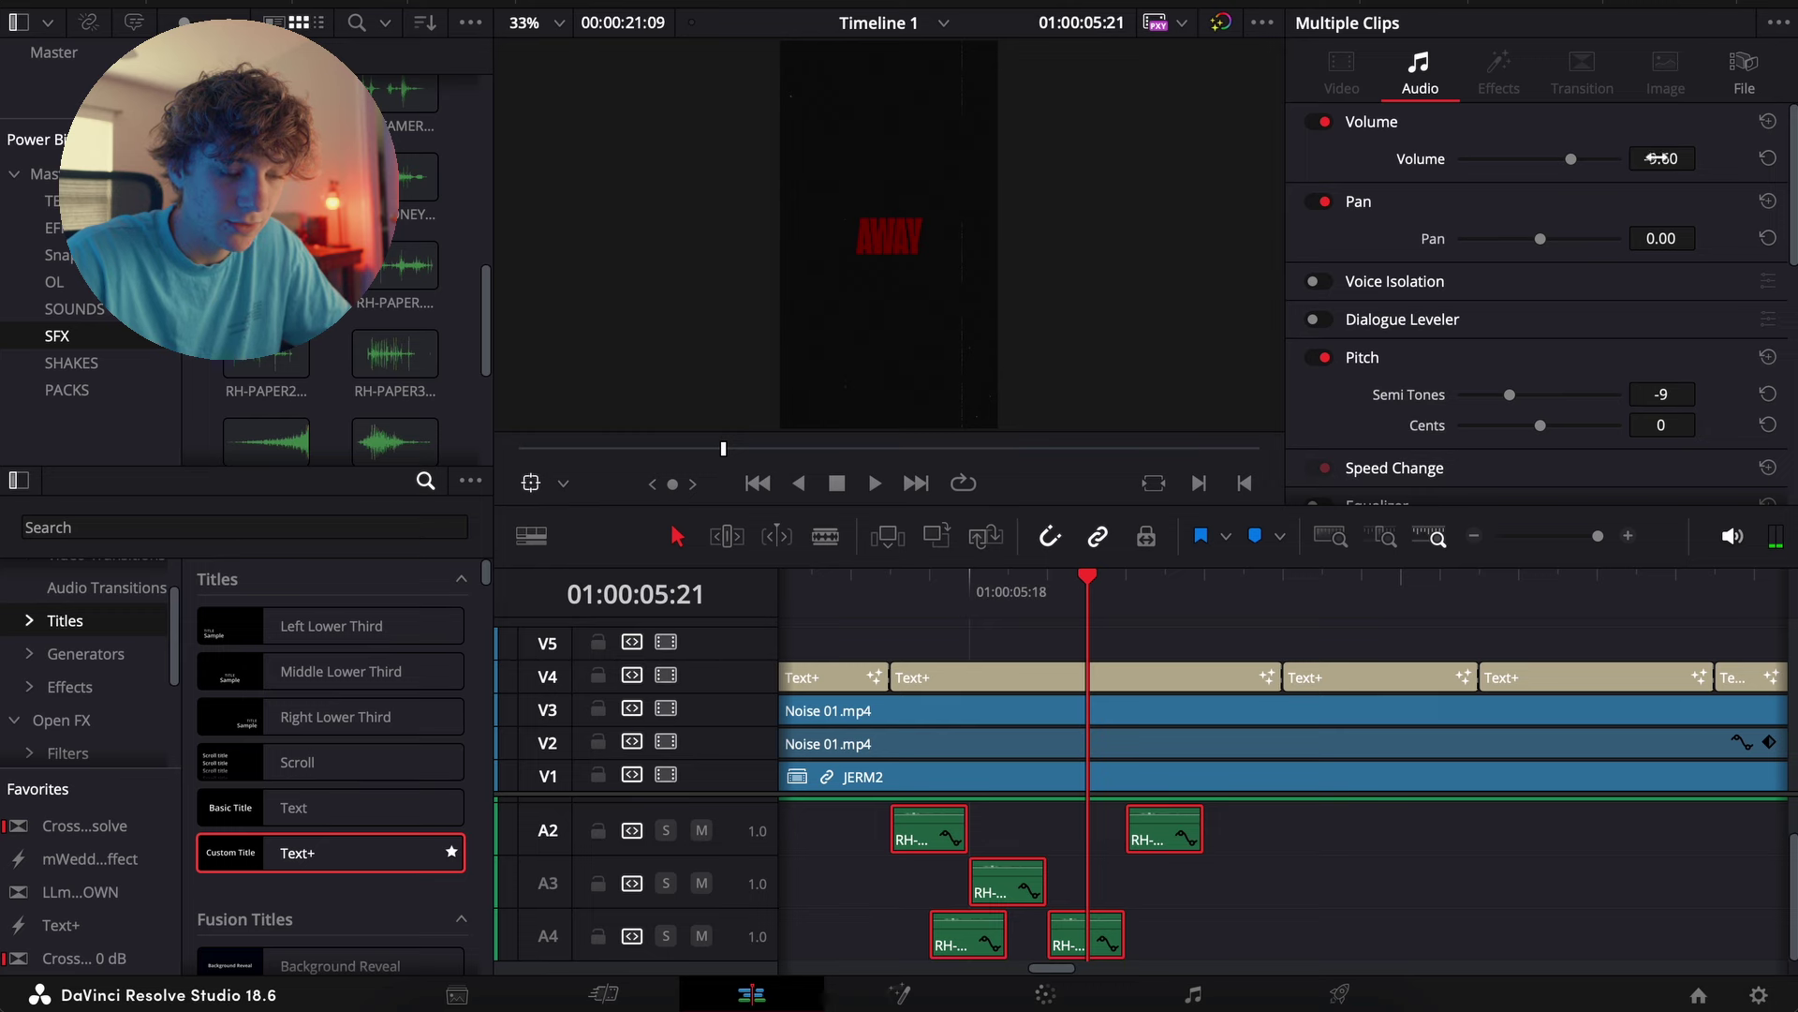
click(860, 591)
key(space)
click(852, 591)
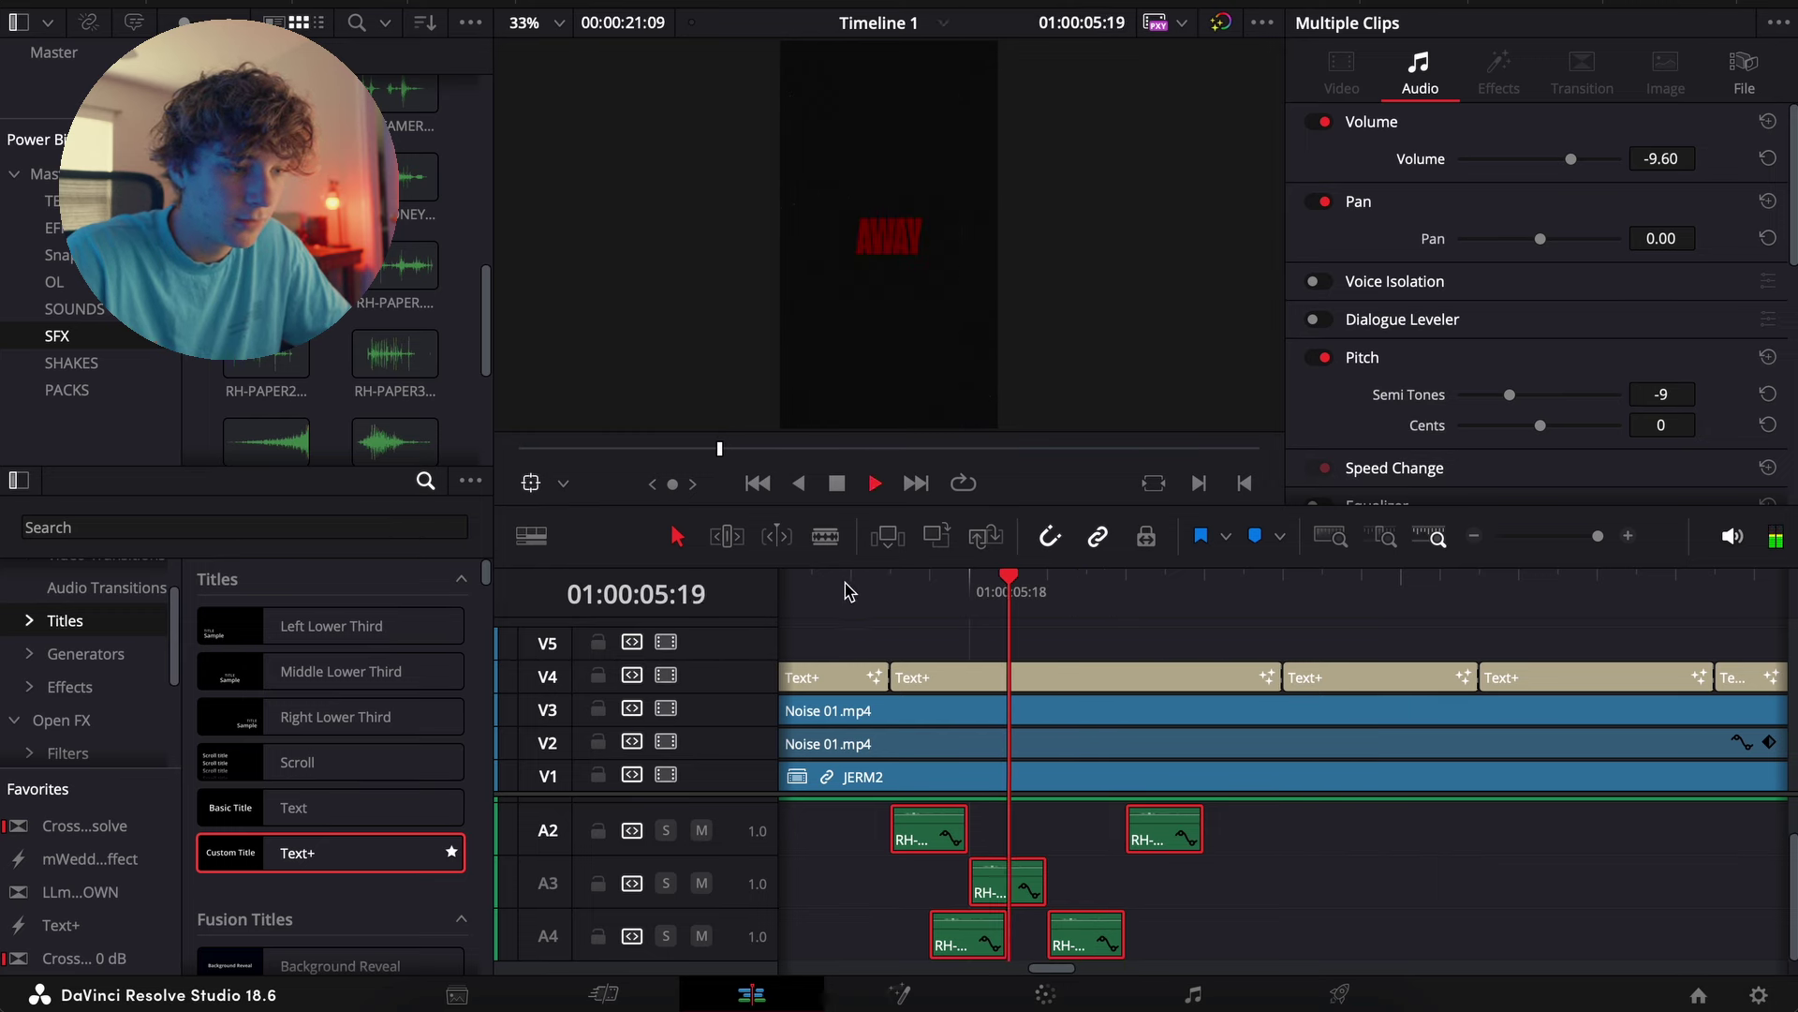
key(space)
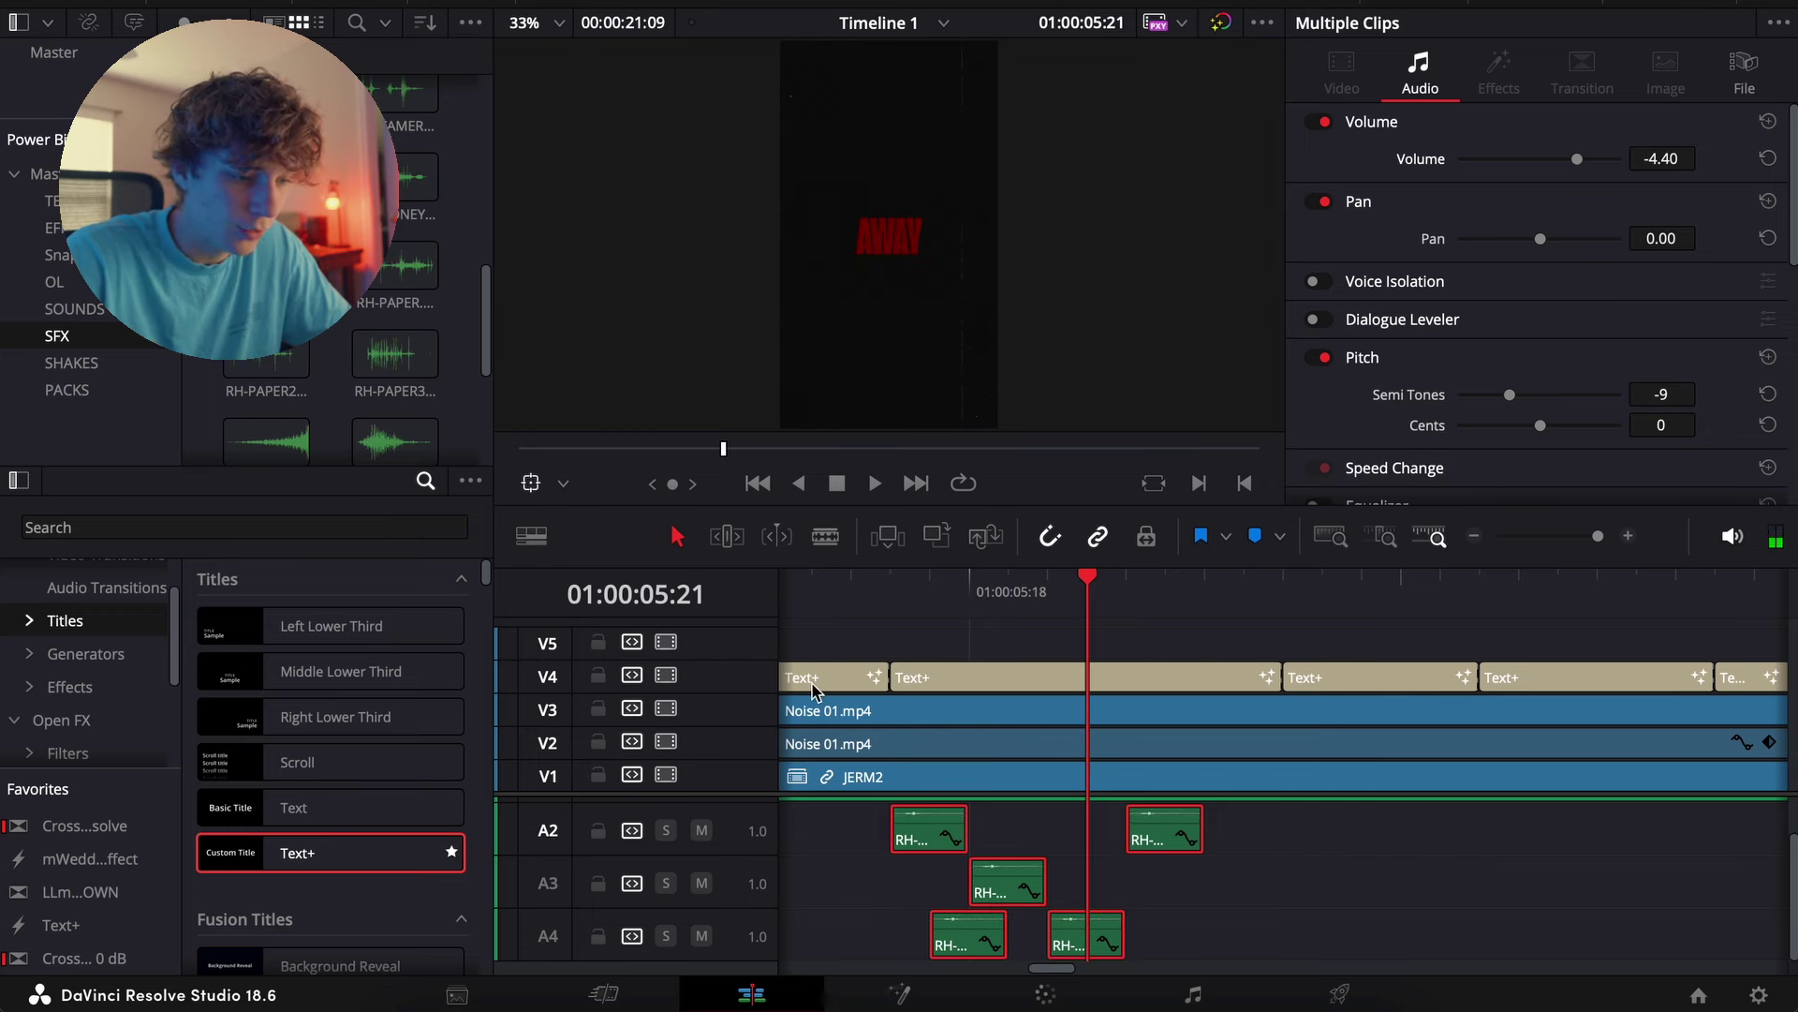
click(848, 590)
key(space)
click(833, 592)
key(space)
Play back the title sequence from 01:00:05:02 to check the click sounds in context
click(1480, 849)
click(1474, 535)
click(1473, 535)
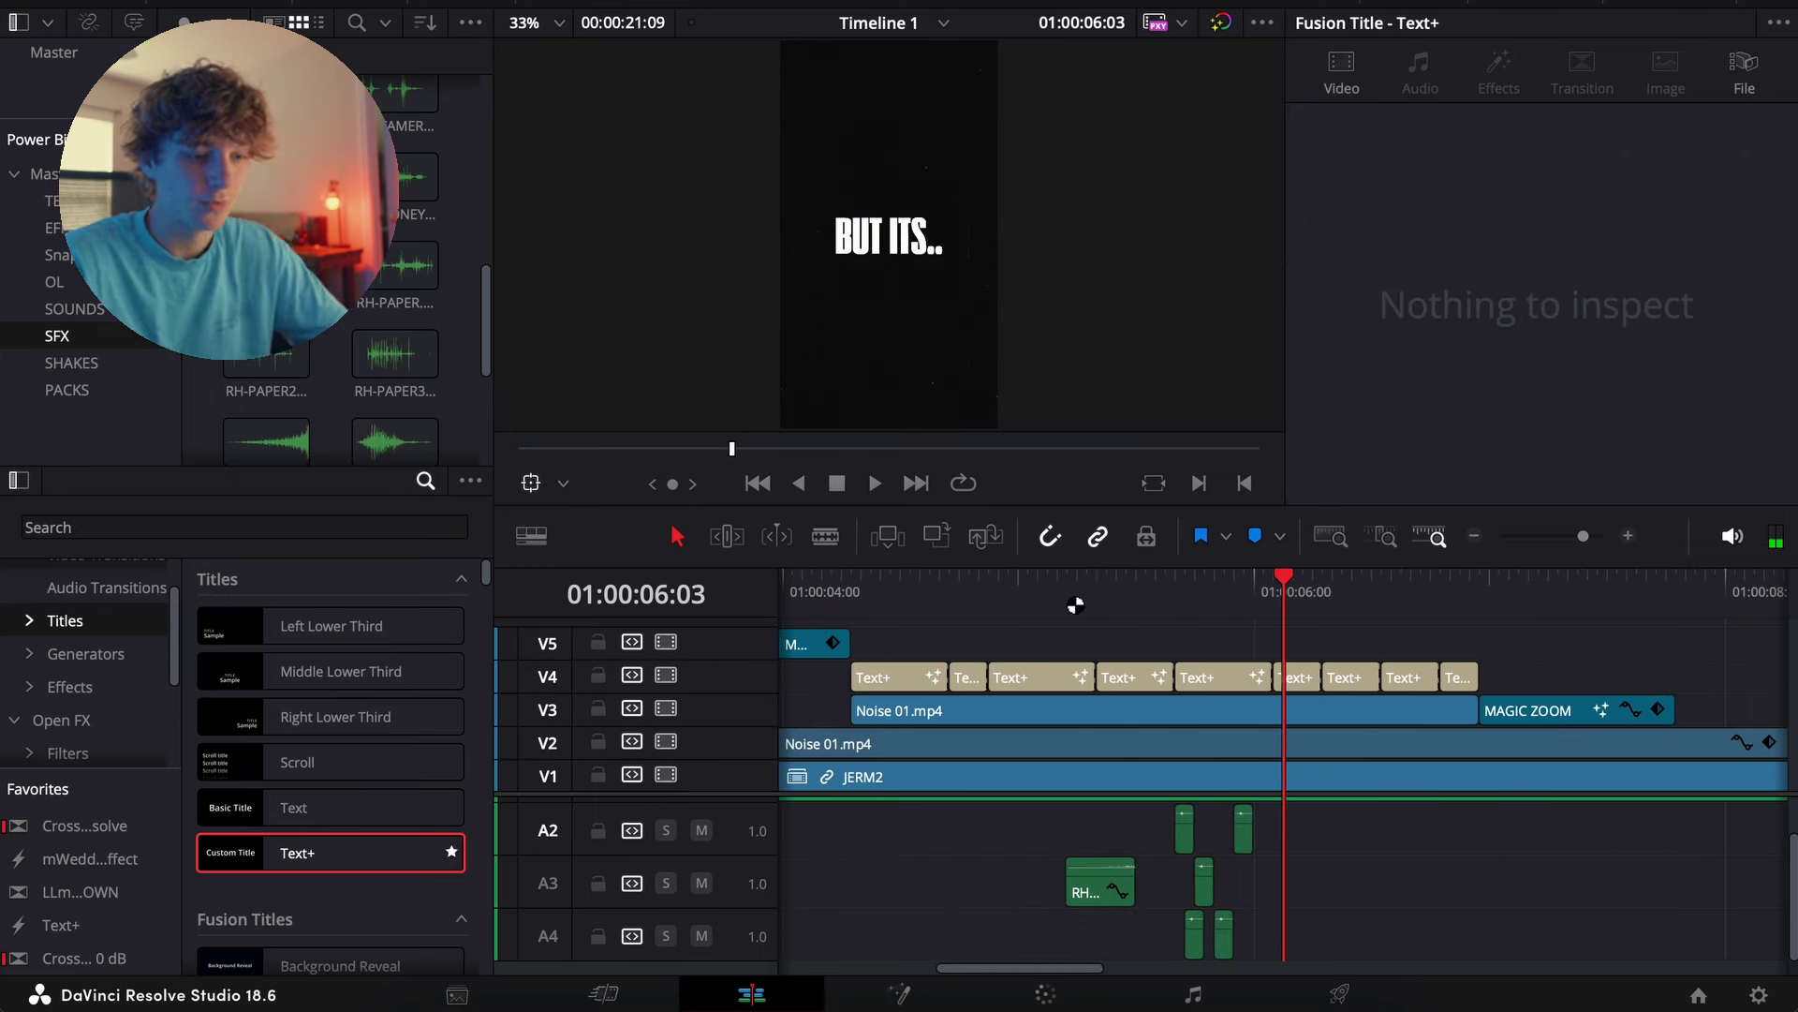
click(1036, 597)
key(space)
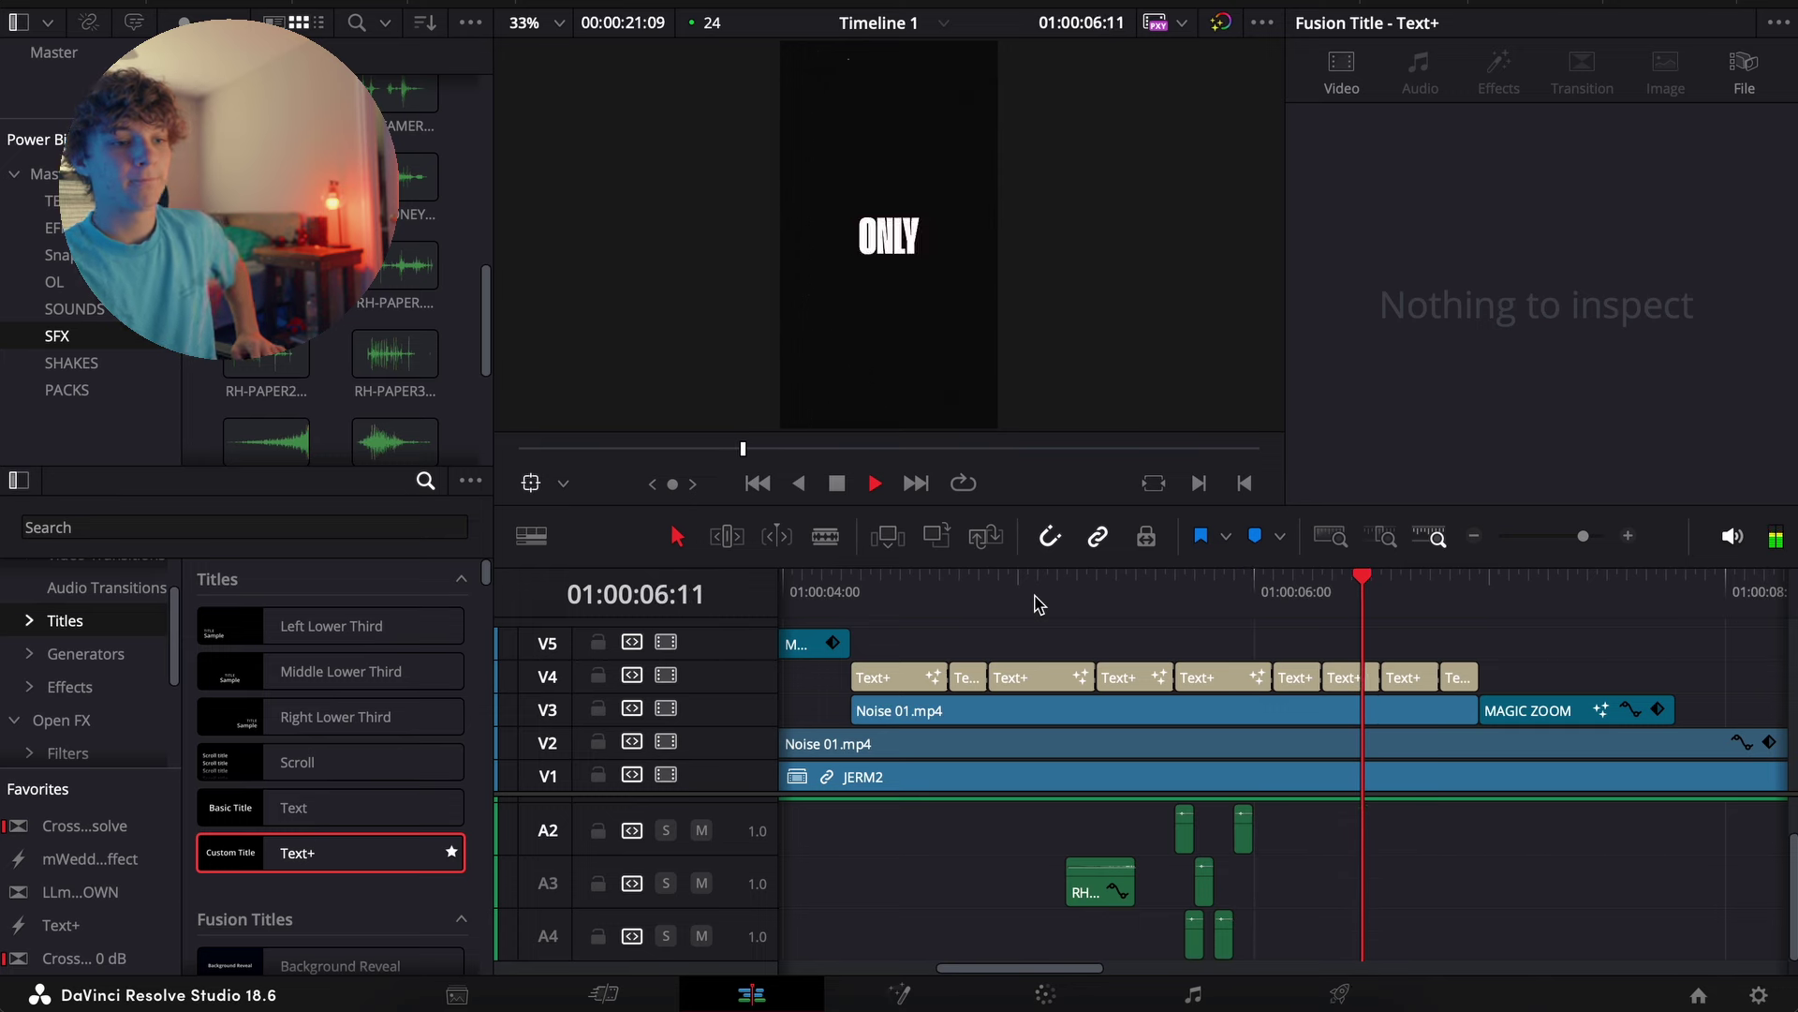
click(1036, 604)
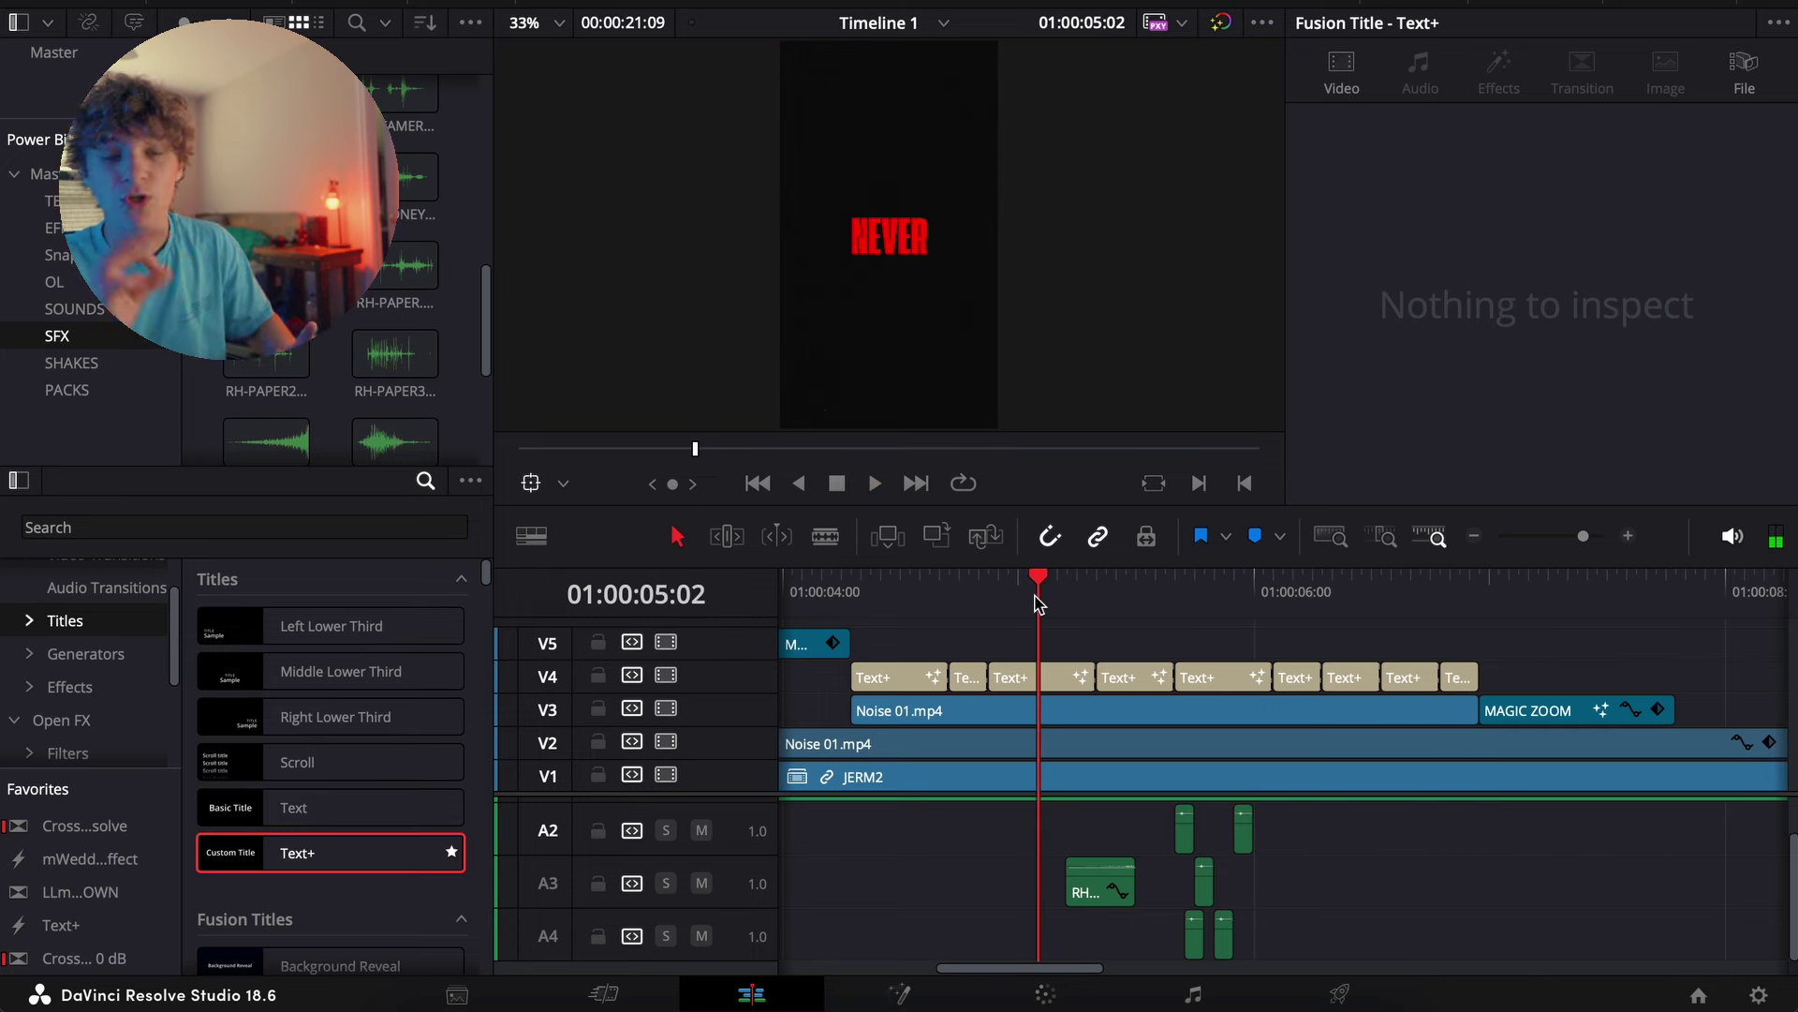
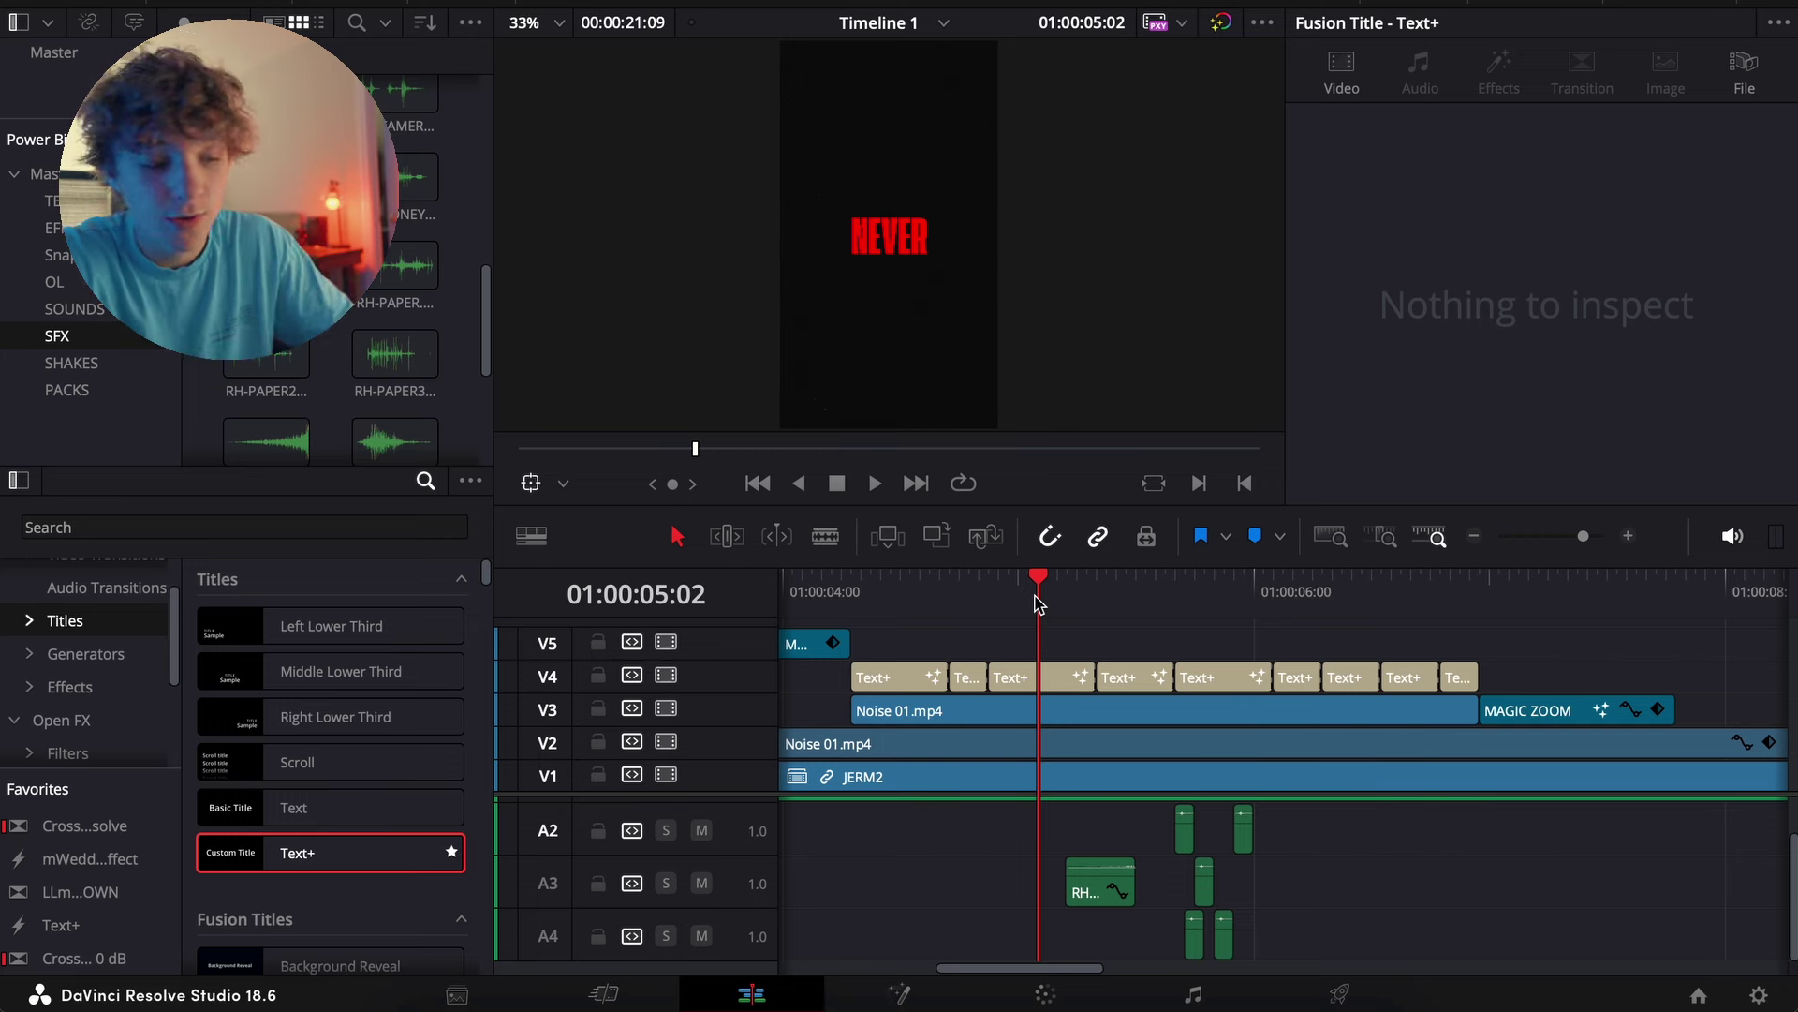
Play the remaining titles through UP and park the playhead at 01:00:06:22, just before MAGIC ZOOM starts
click(1473, 535)
click(1149, 594)
key(space)
click(1471, 537)
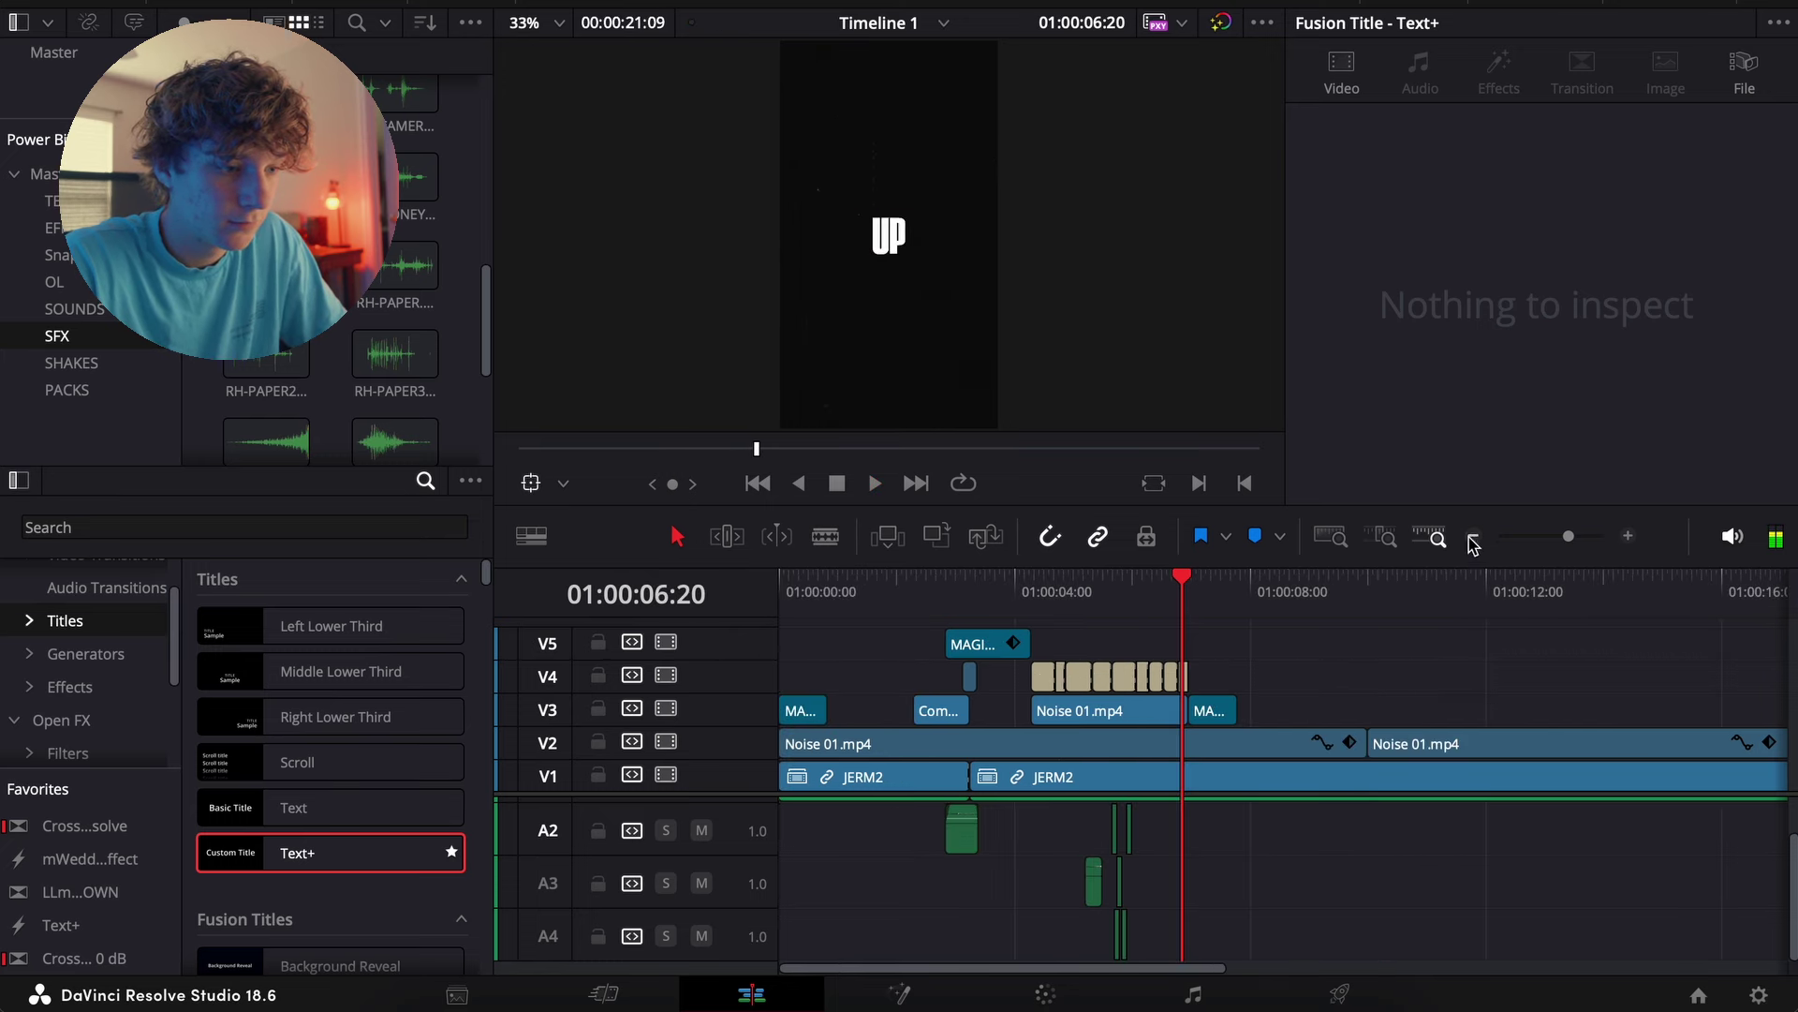
click(1628, 536)
key(Right)
key(Right)
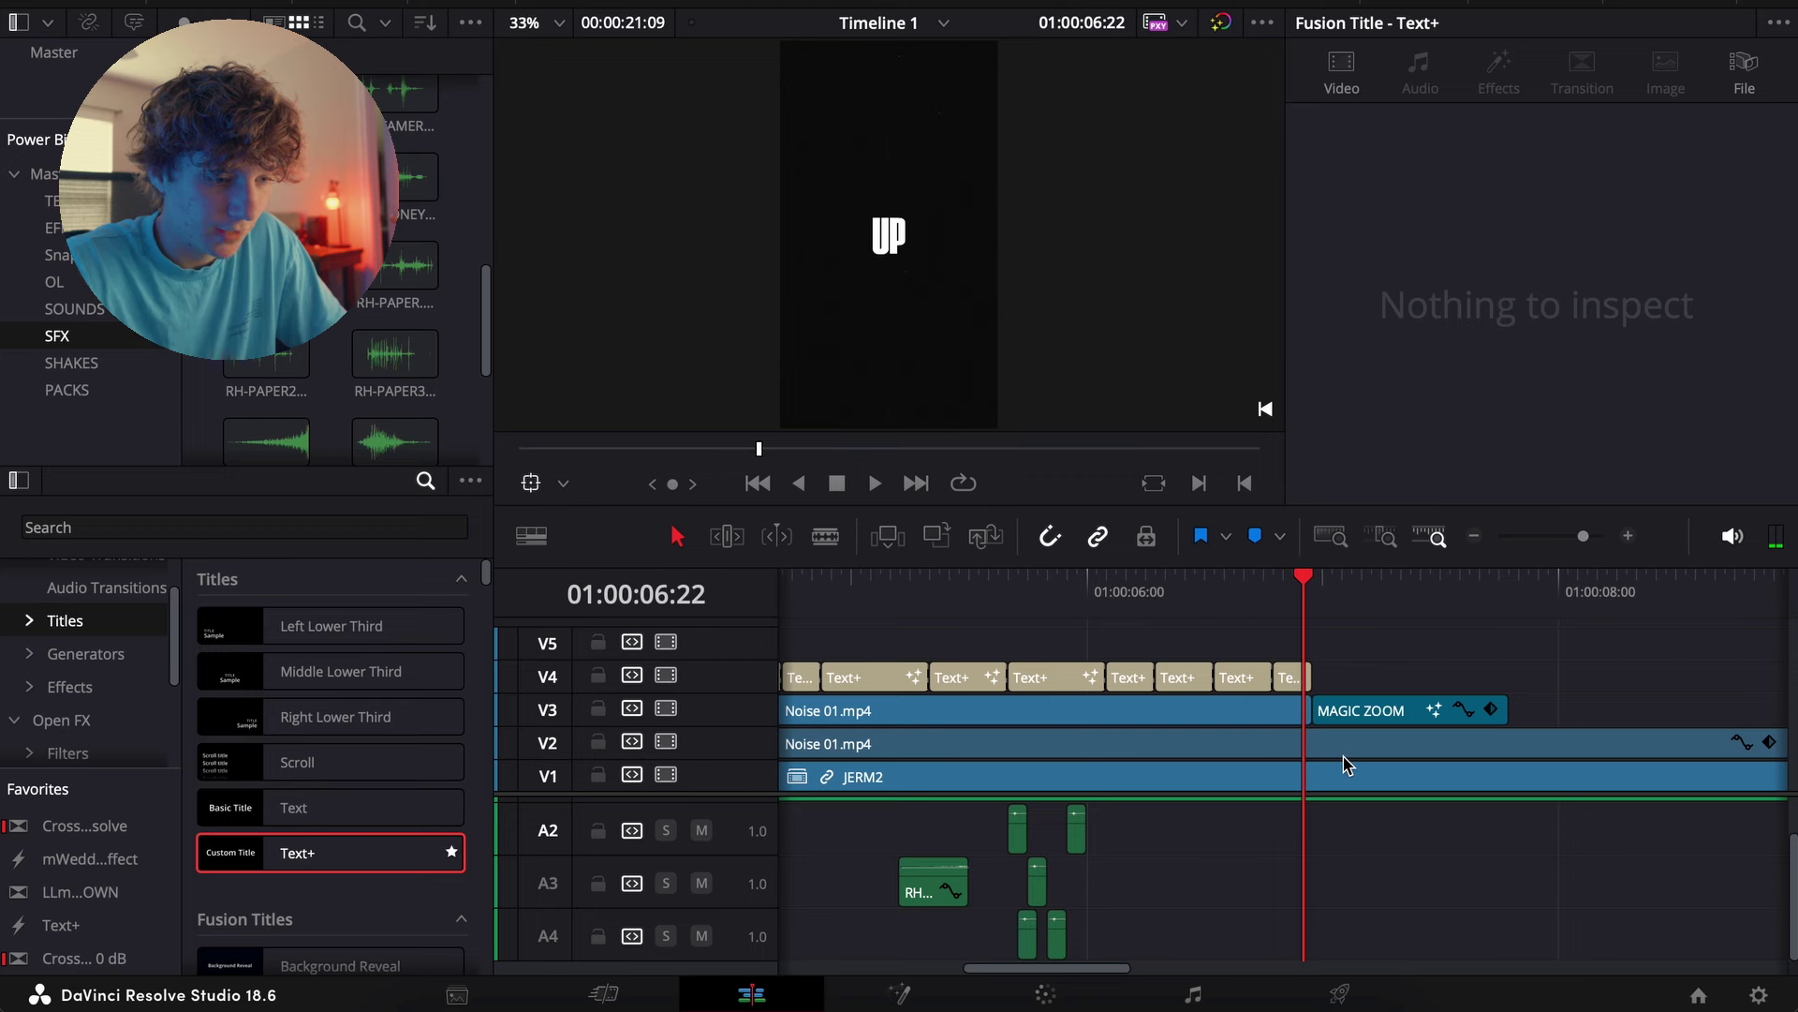
Try RH-CAMERA3.wav on A2 at the start of the MAGIC ZOOM that follows the UP title, and remove it
scroll(354, 315, up, 4)
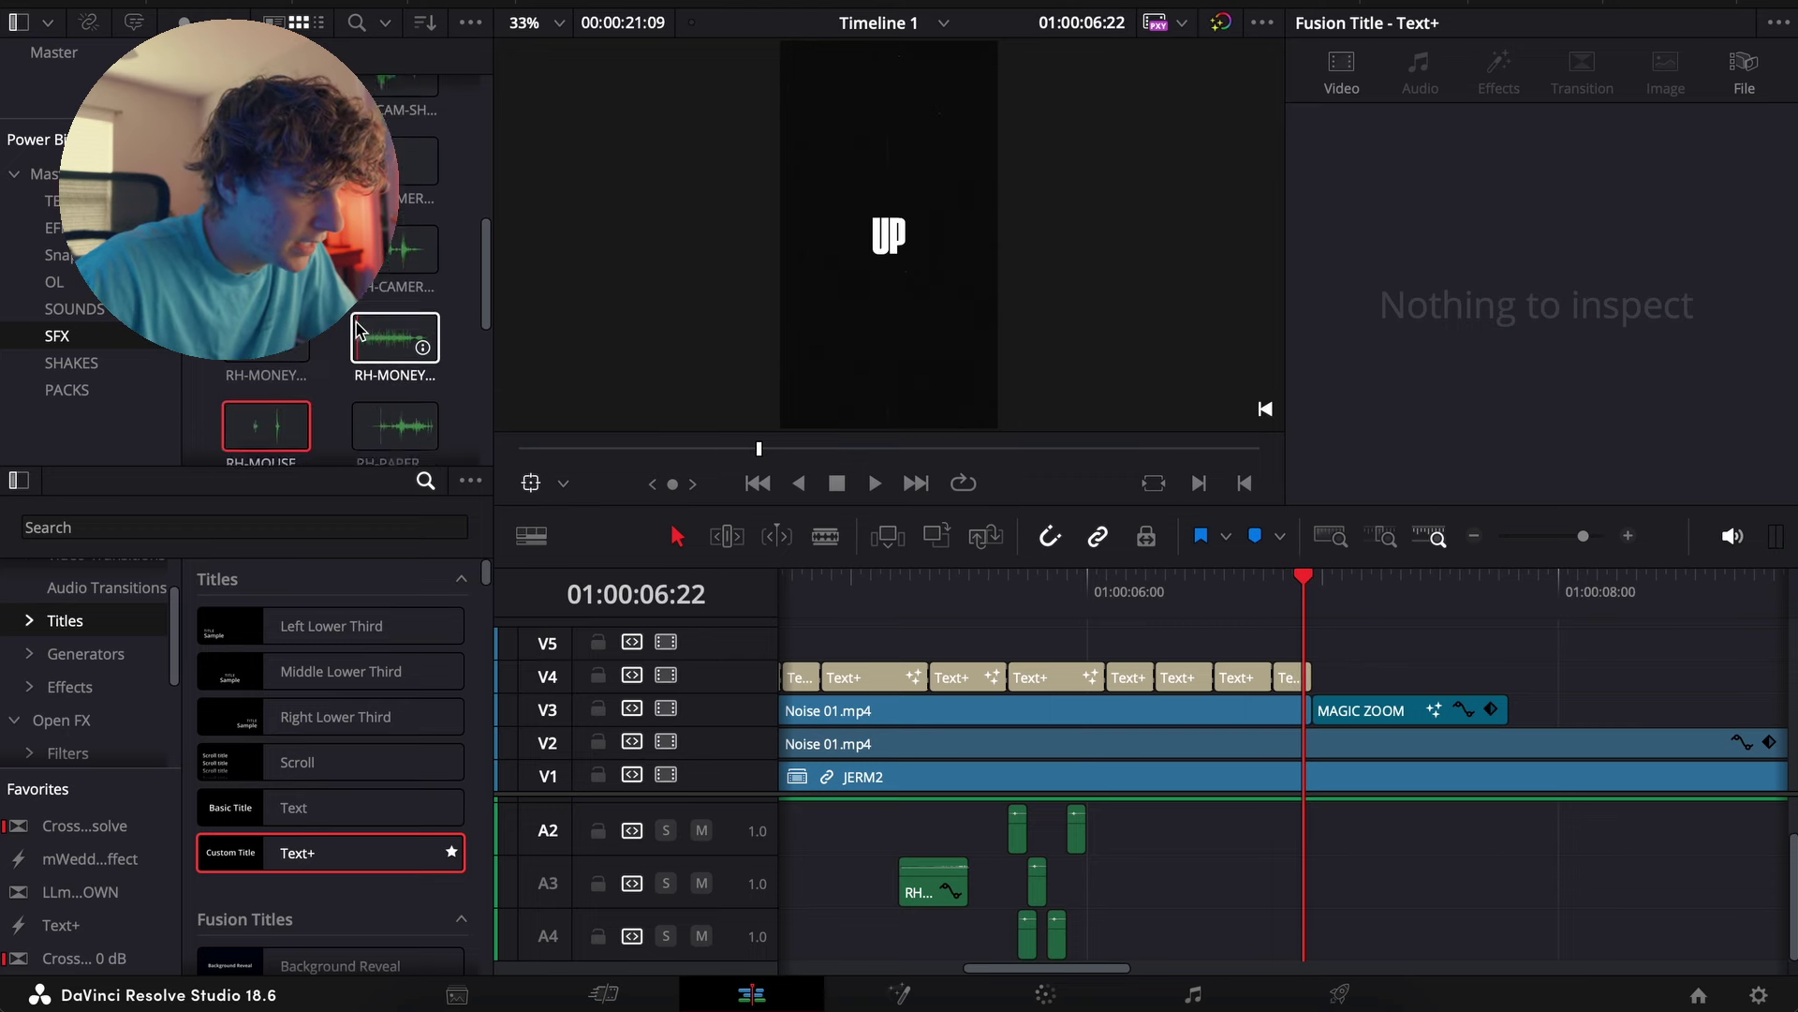
drag(266, 437, 1334, 836)
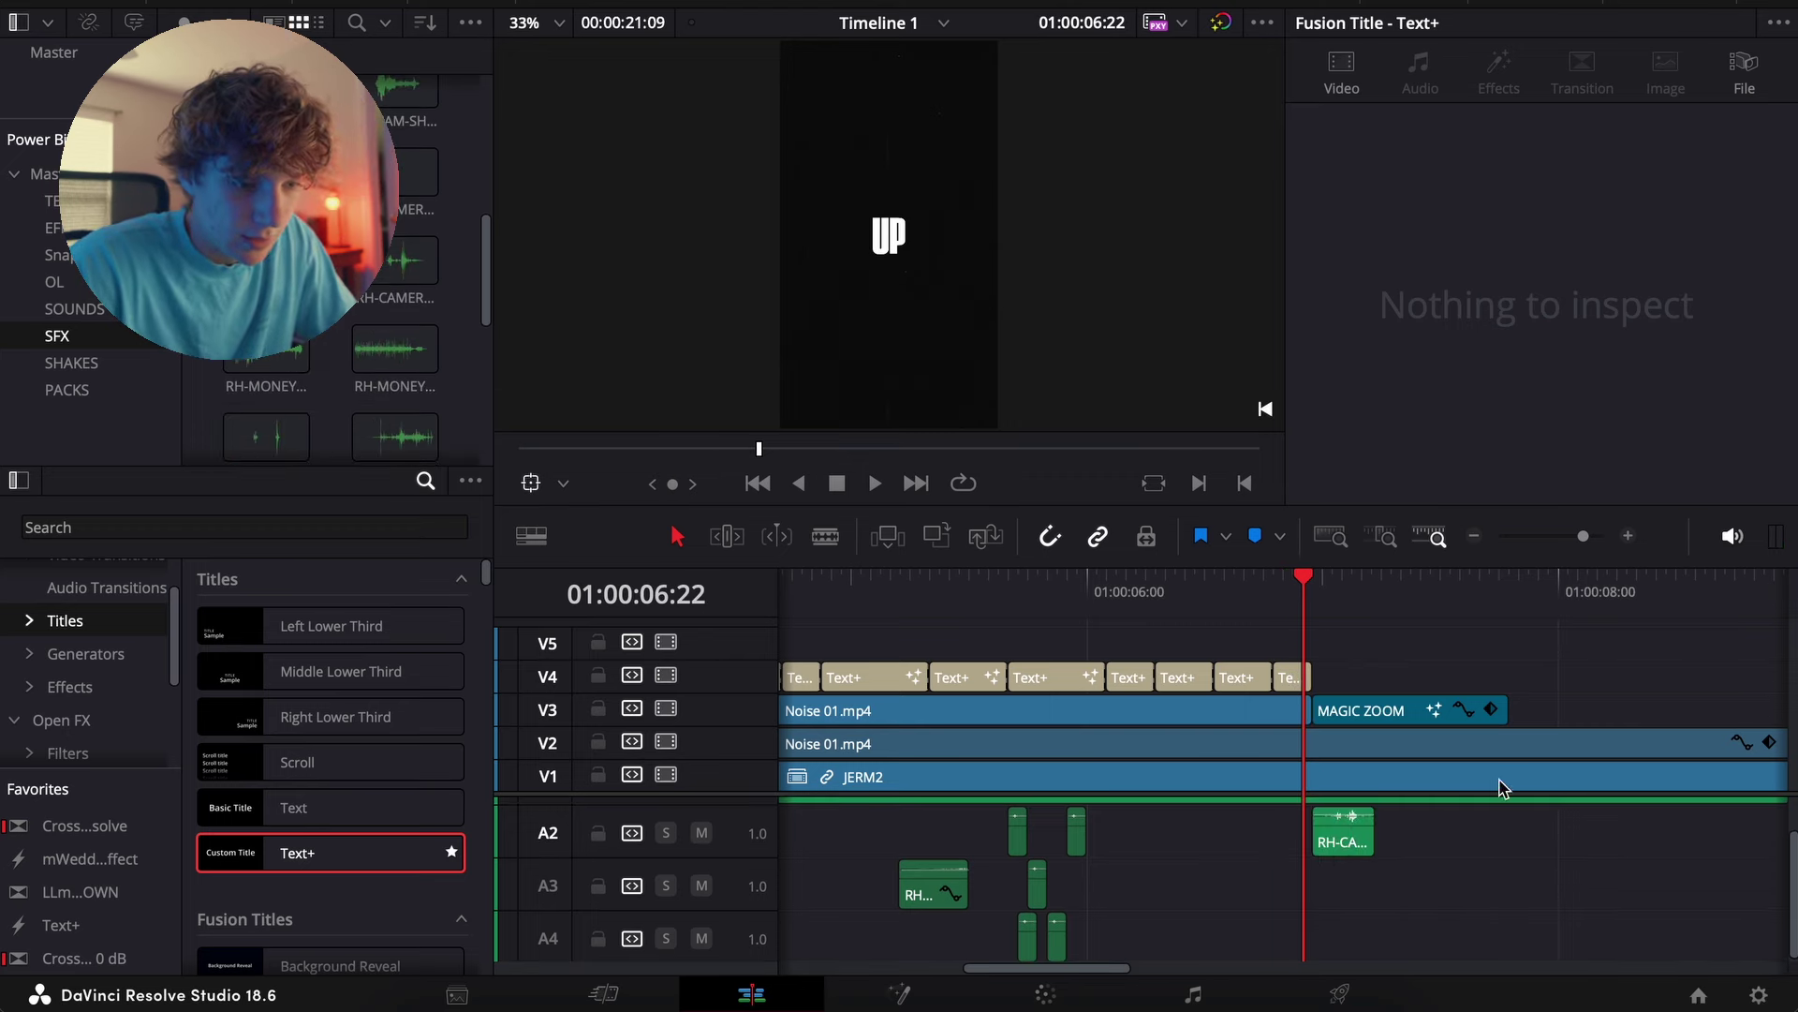
click(1628, 541)
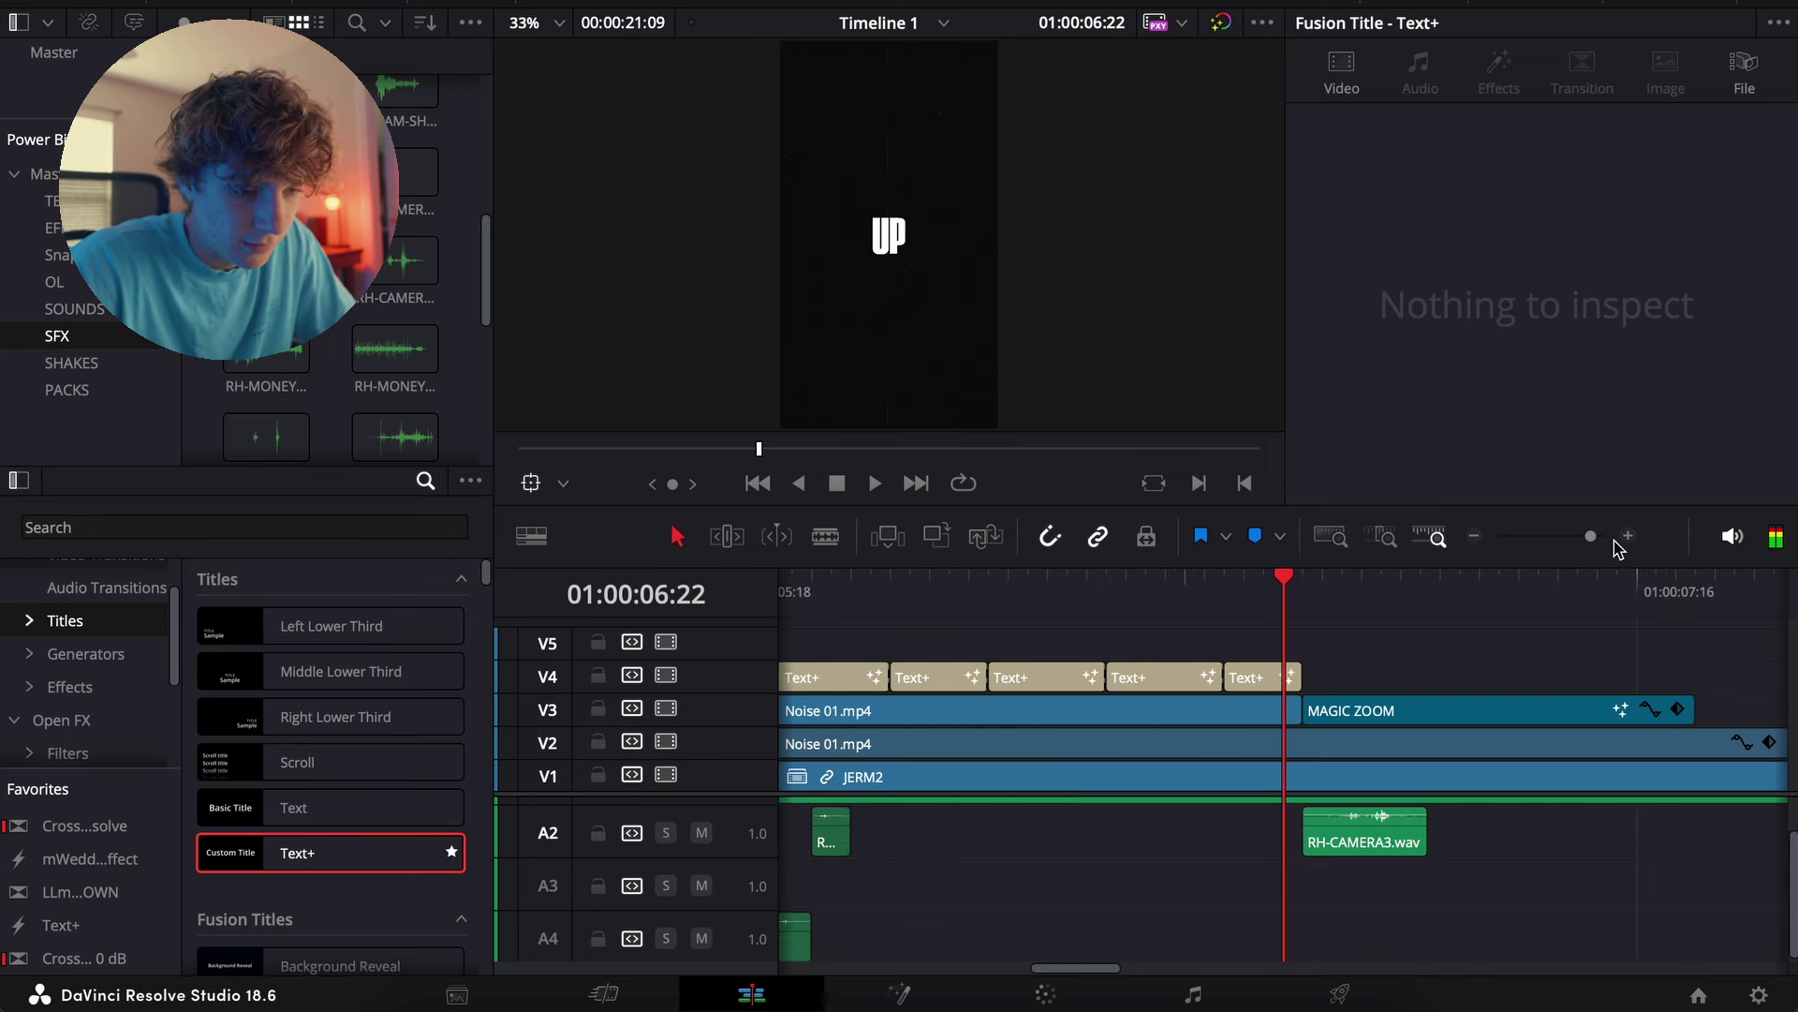
click(1359, 837)
key(Delete)
Place RH-CAMERA4.wav on A3 at 01:00:06:22 under the UP title, audition it and lower its volume to -16.60
drag(404, 262, 1241, 881)
click(1203, 594)
key(space)
key(space)
click(1626, 538)
drag(1146, 861, 1463, 863)
drag(1661, 158, 1596, 158)
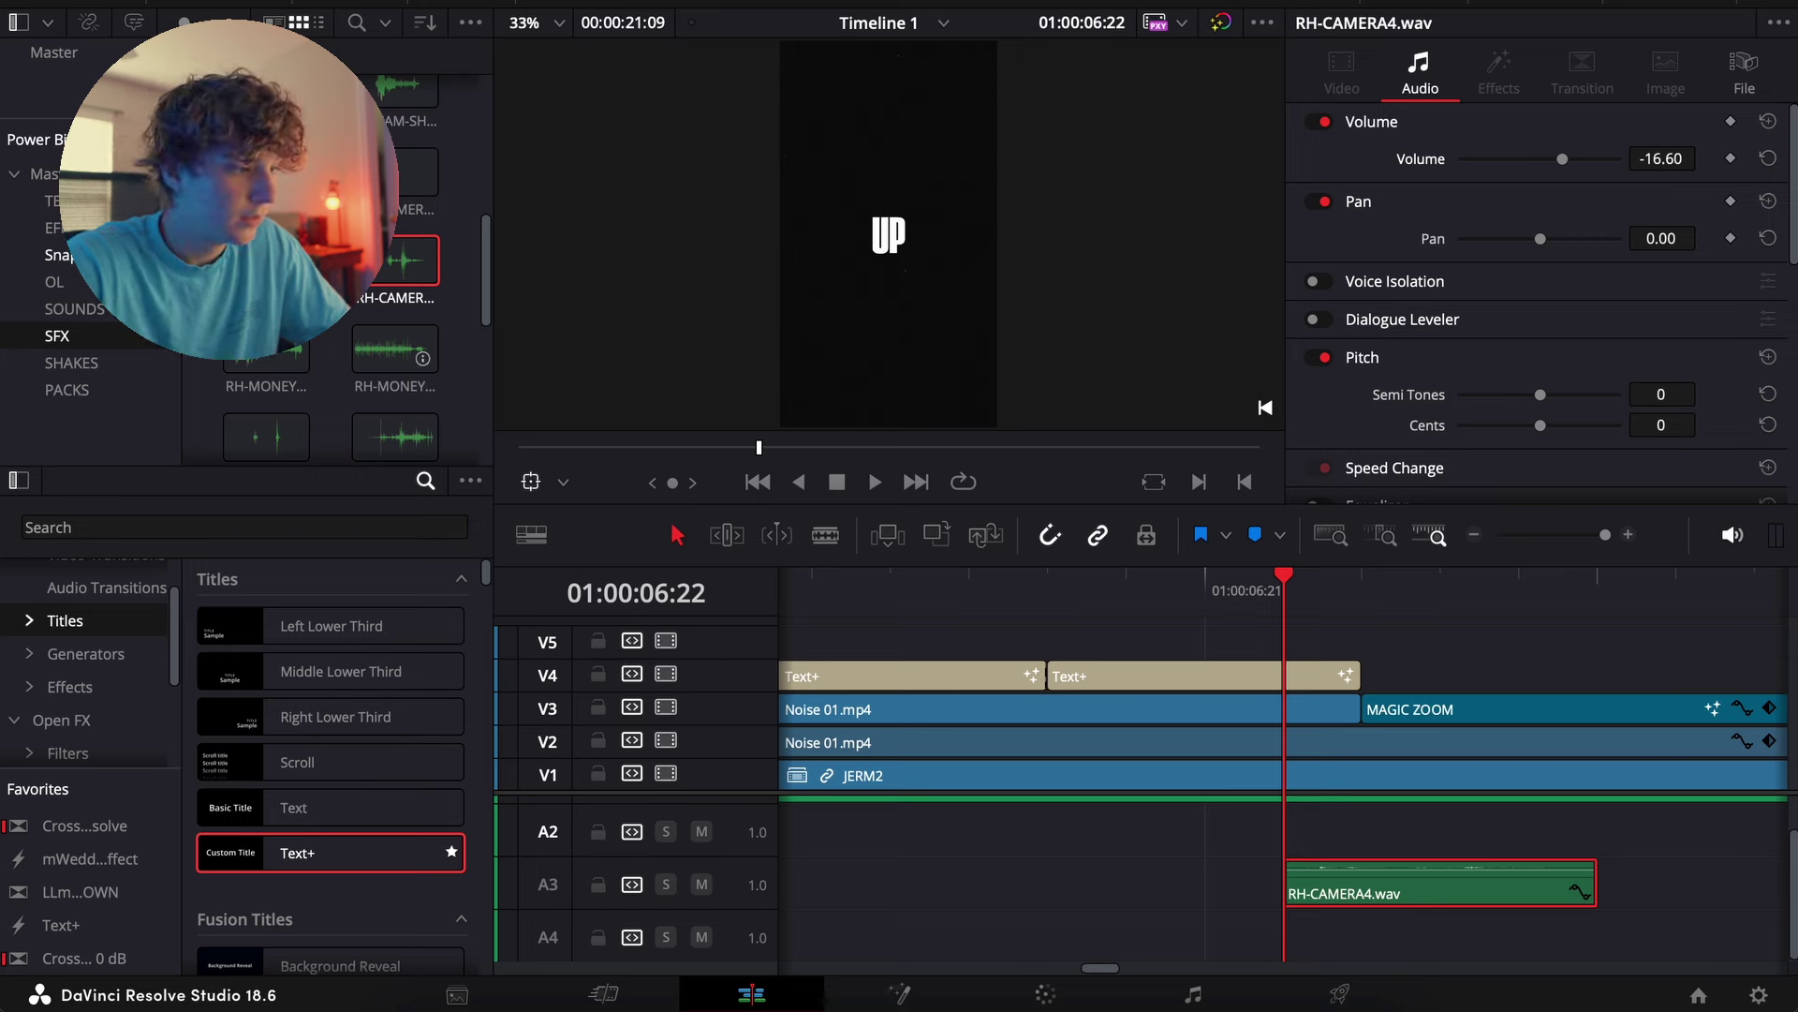
Place Vert Transition 1.mov on V6 from the start of the UP title and set its composite mode to Screen
click(54, 228)
drag(270, 381, 1049, 646)
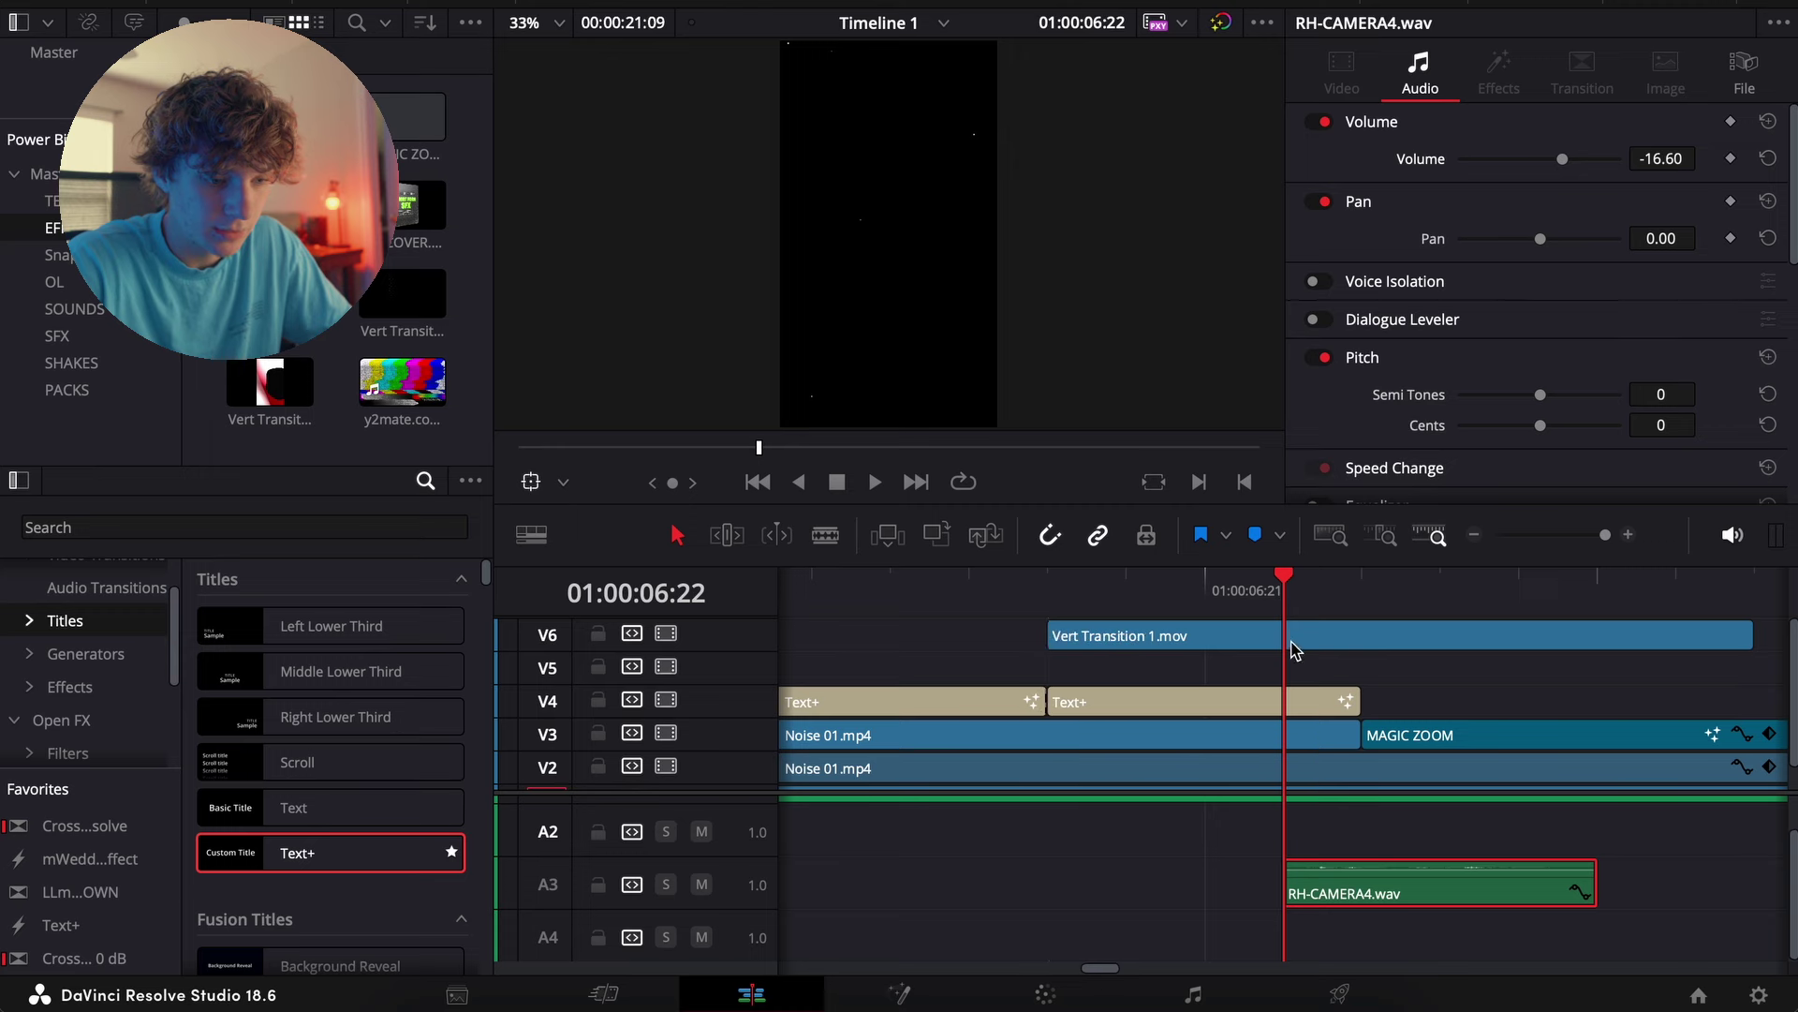
click(1292, 642)
click(1594, 379)
scroll(1549, 468, down, 3)
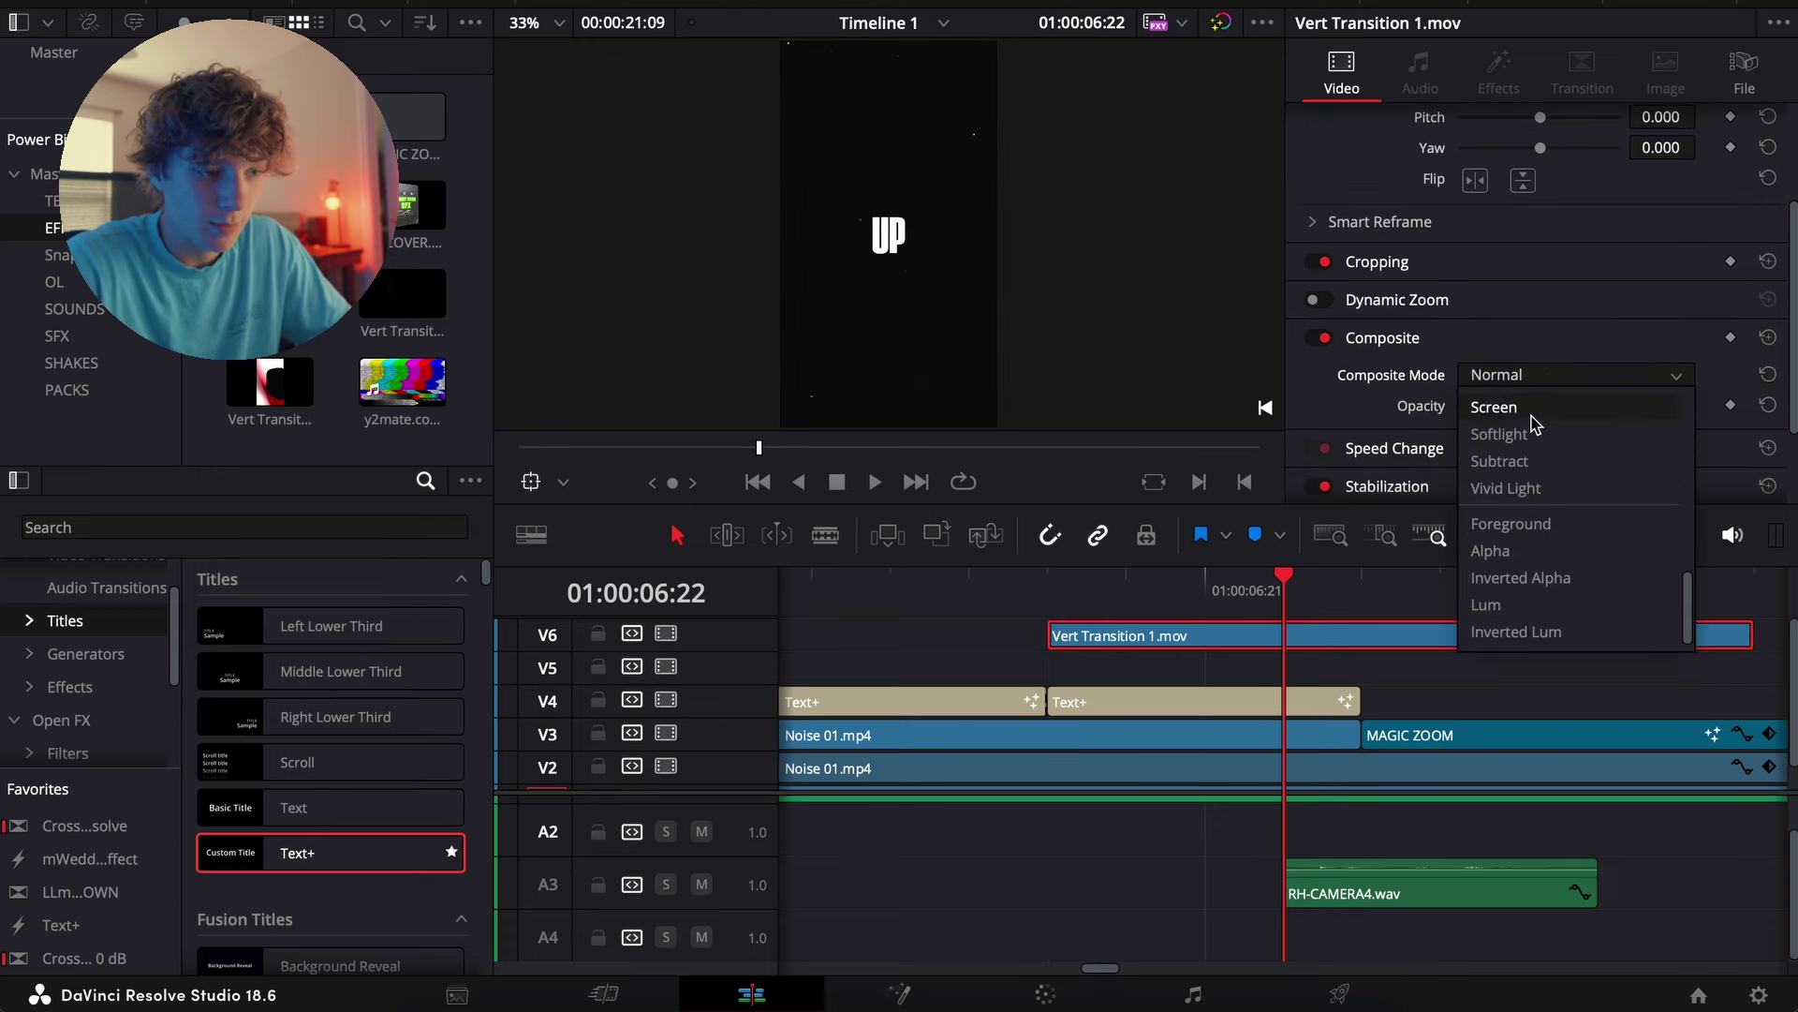
click(1517, 406)
Play back the cut from the UP title to the talking shot with the transition overlay and camera sound
key(space)
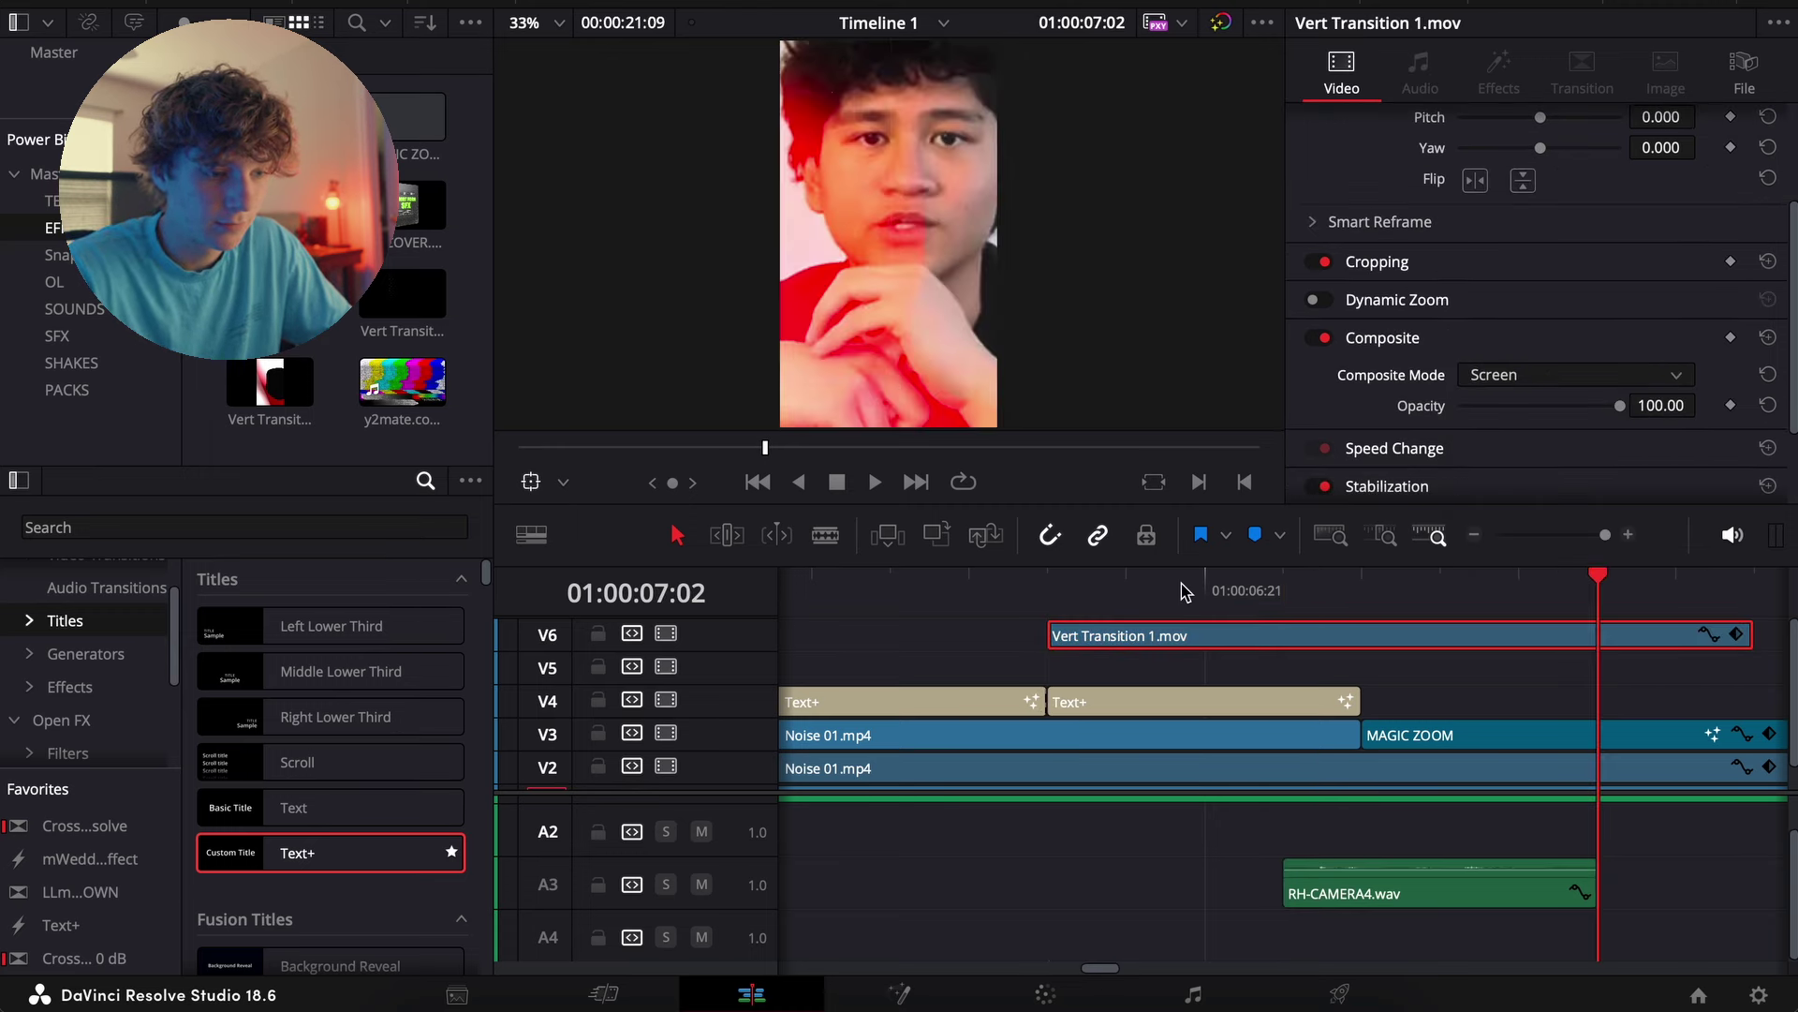
click(1471, 535)
click(1141, 586)
key(space)
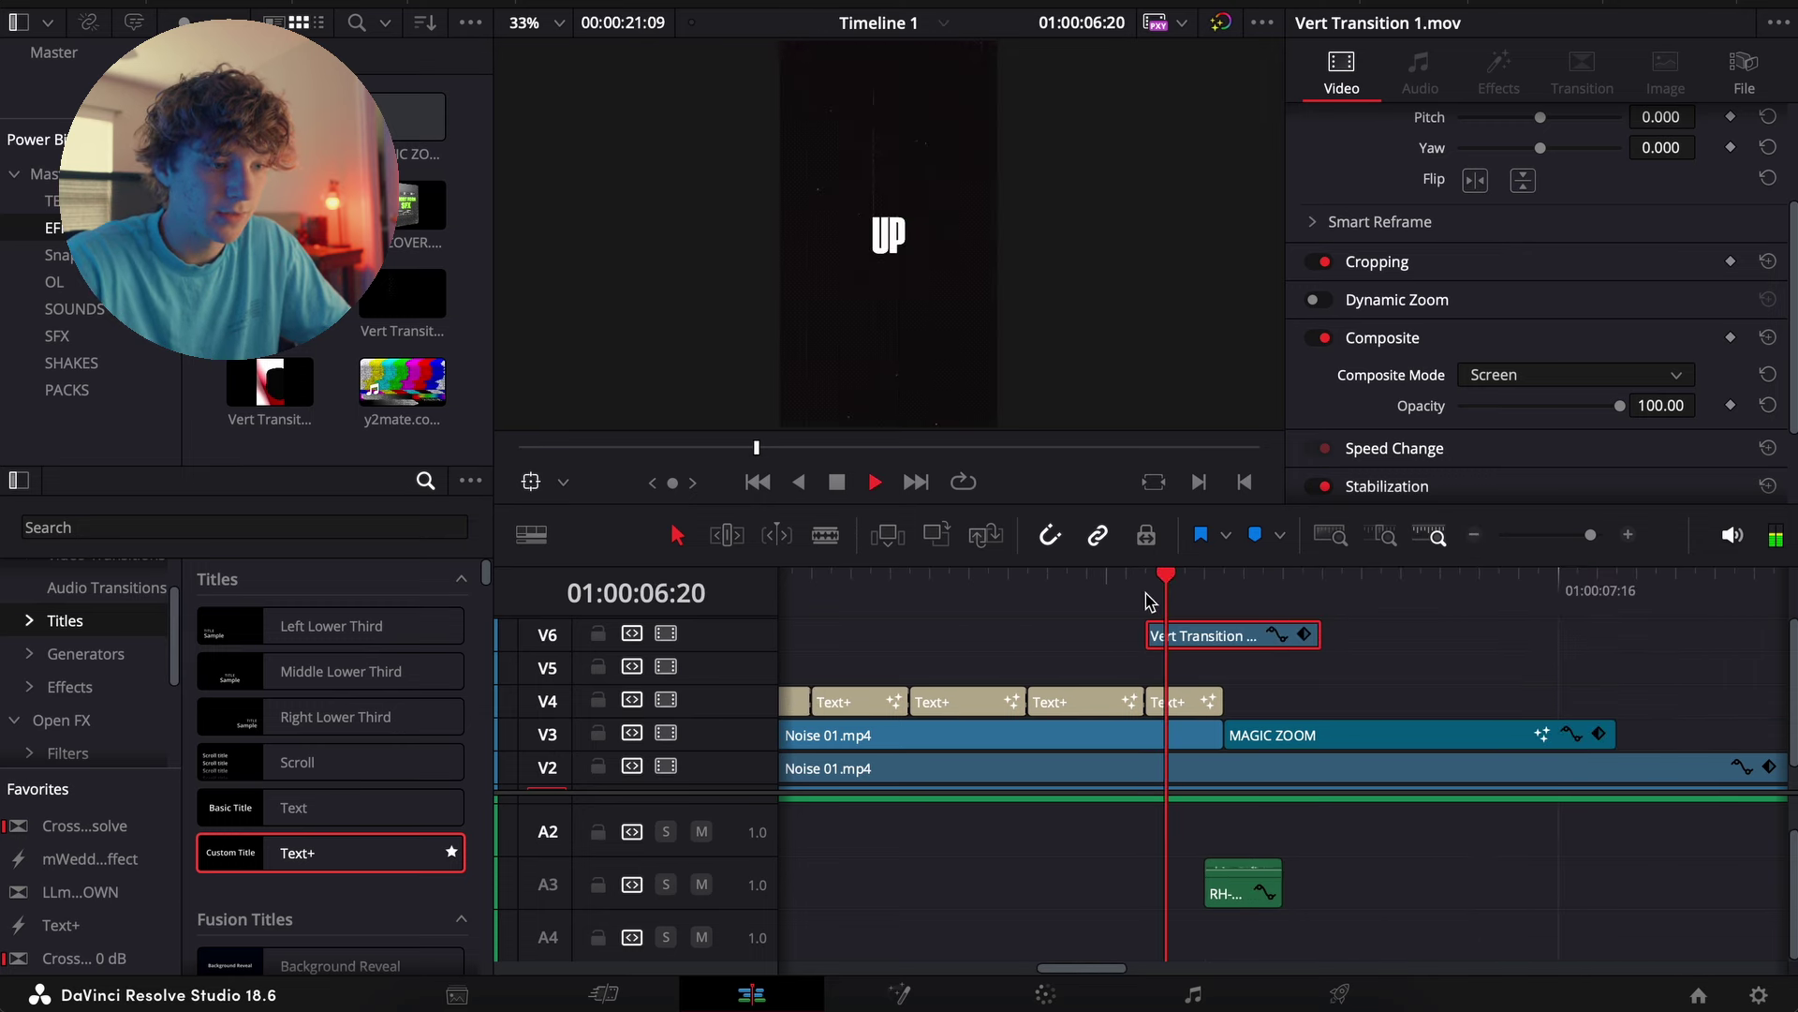
click(1146, 588)
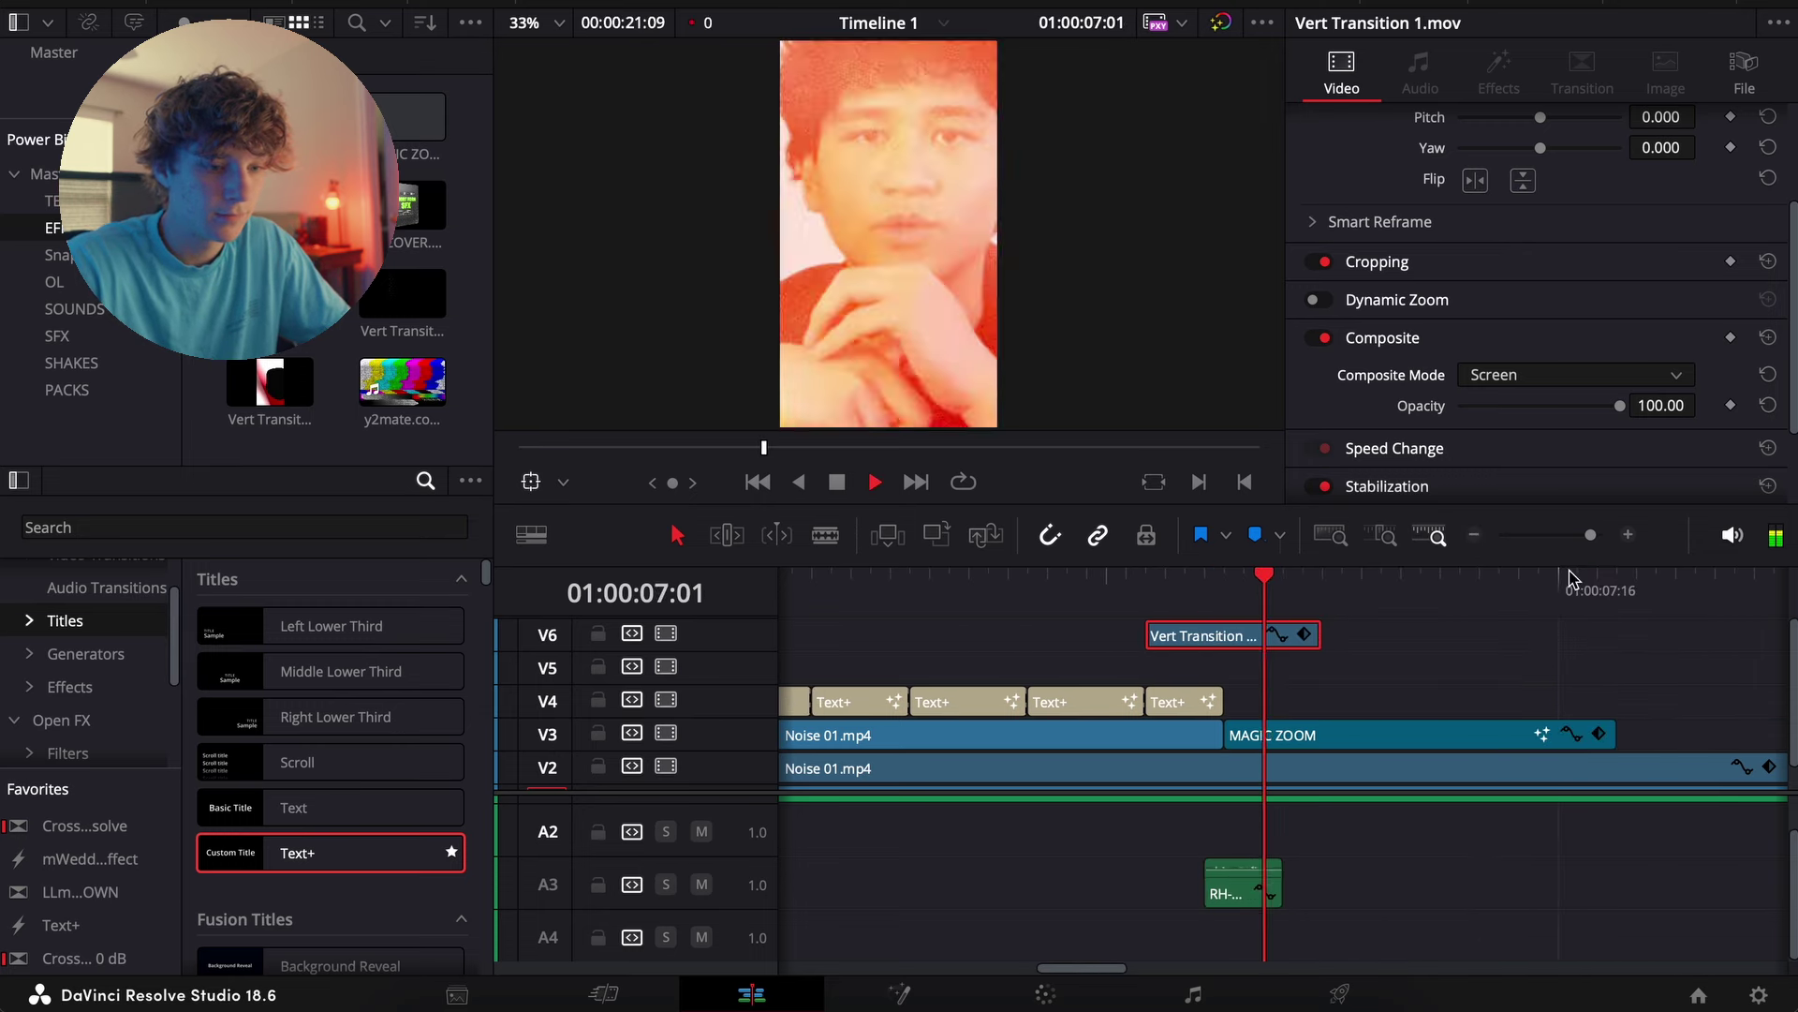
Play on through the talking shot and place a MAGIC ZOOM clip on V3 at 01:00:11:05
click(1478, 538)
click(1478, 537)
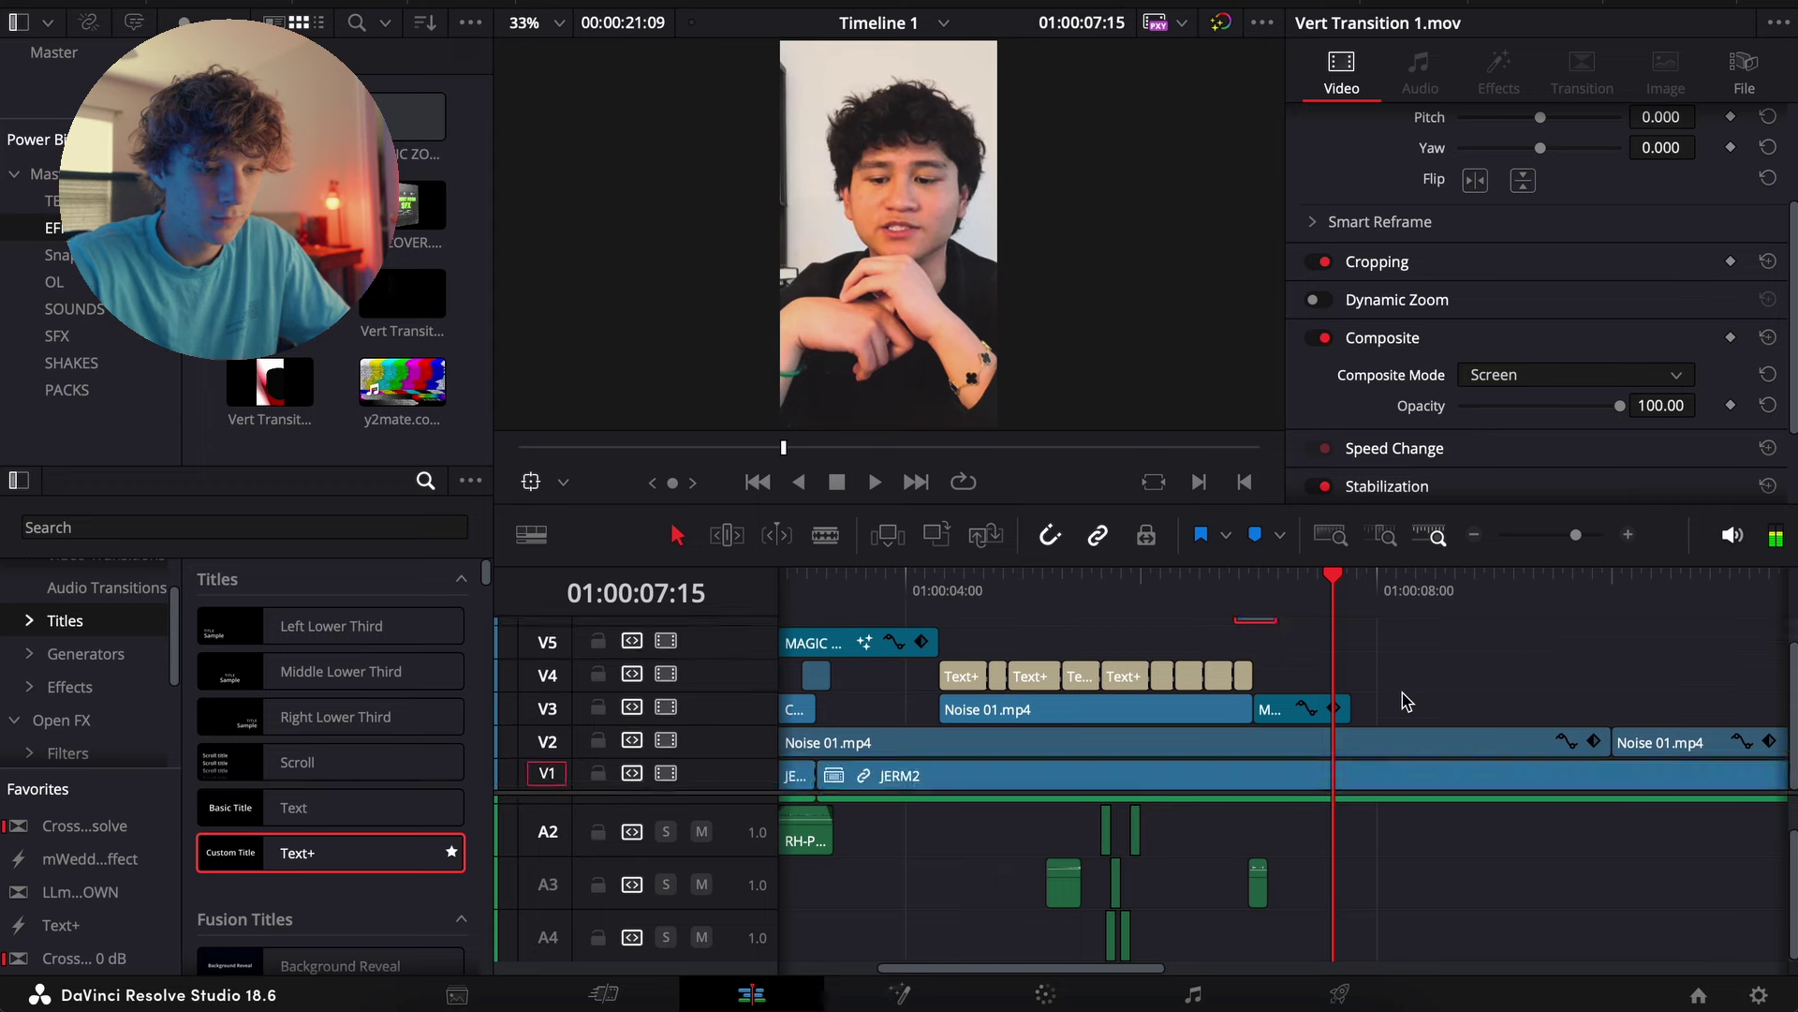
click(1478, 535)
click(1478, 535)
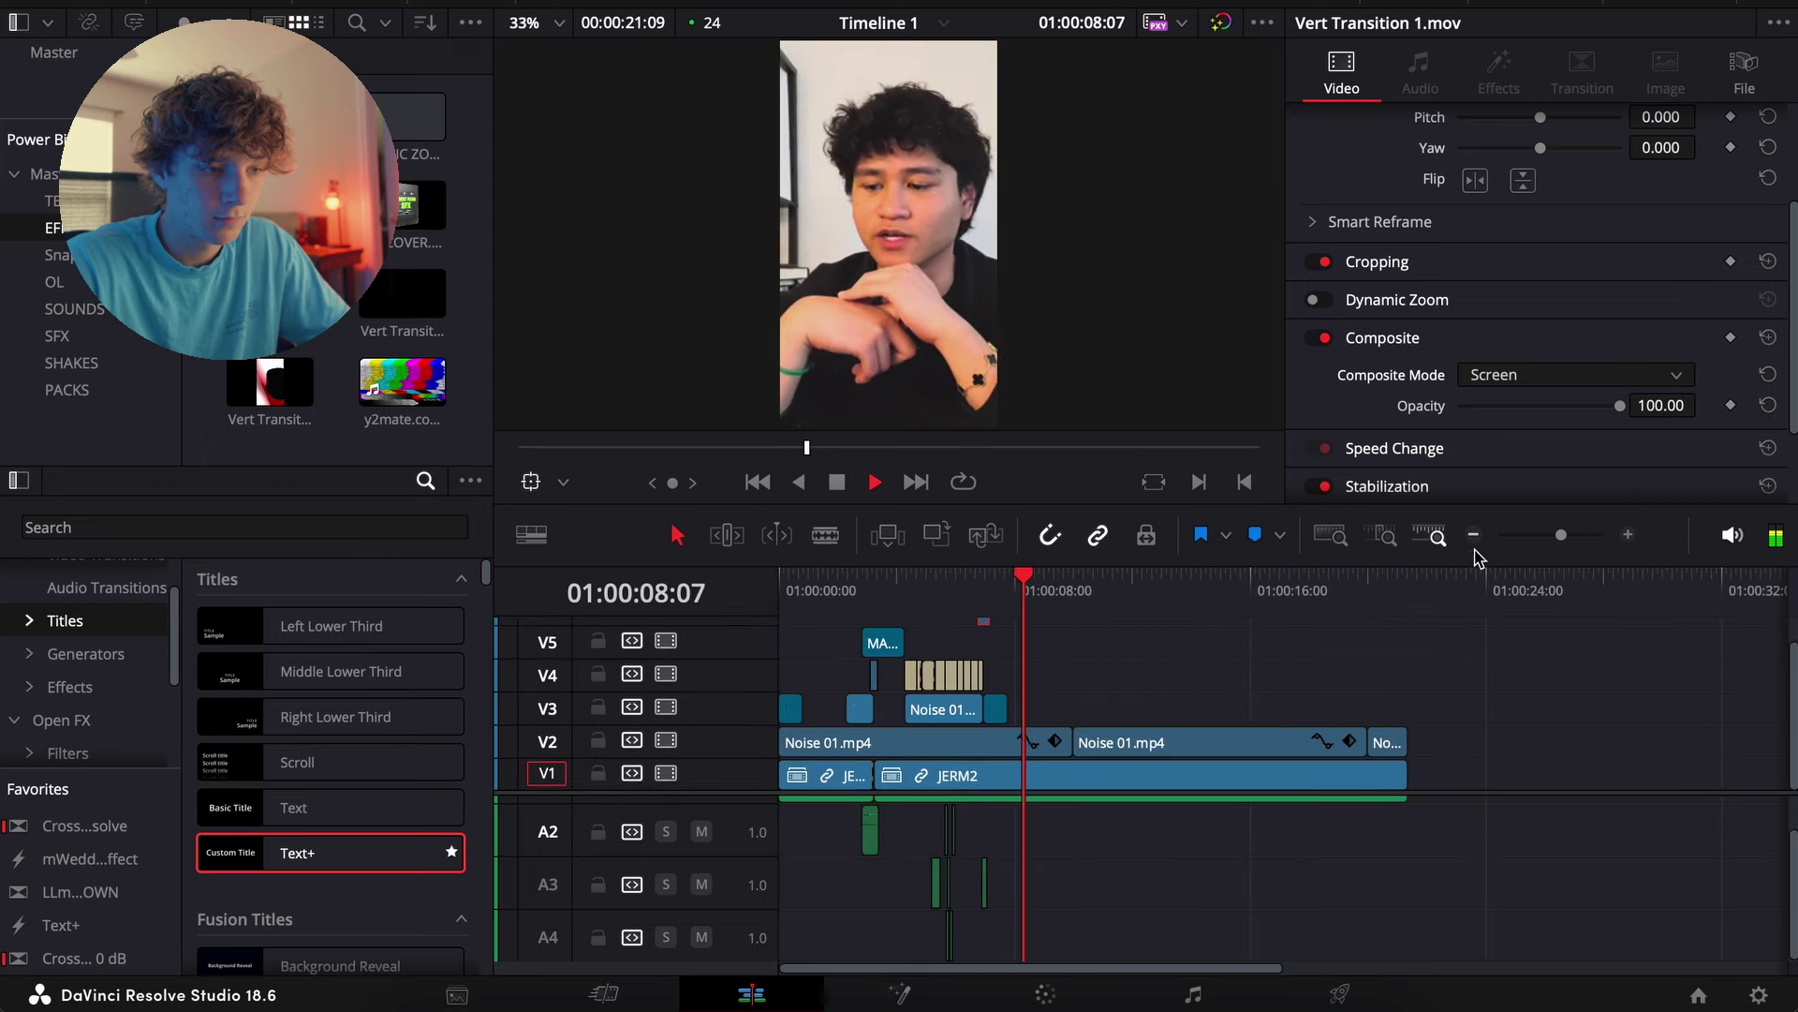
click(1629, 535)
click(1476, 535)
key(space)
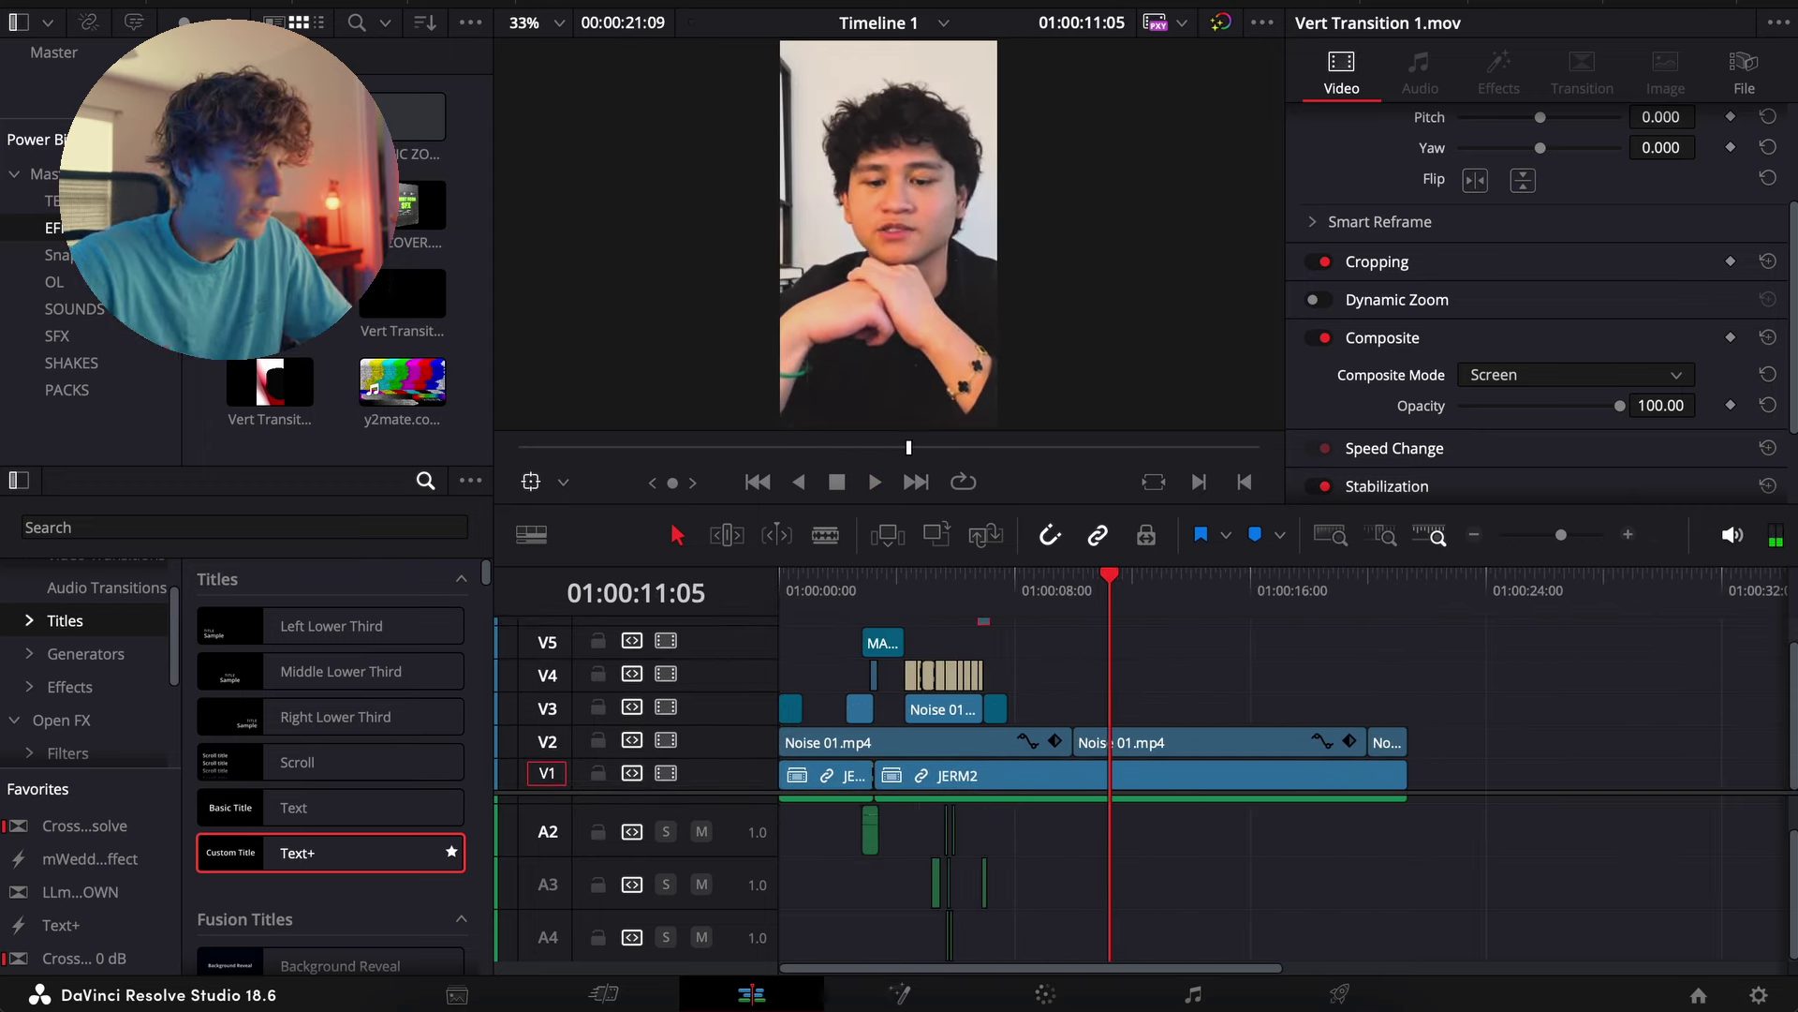
drag(412, 117, 1134, 731)
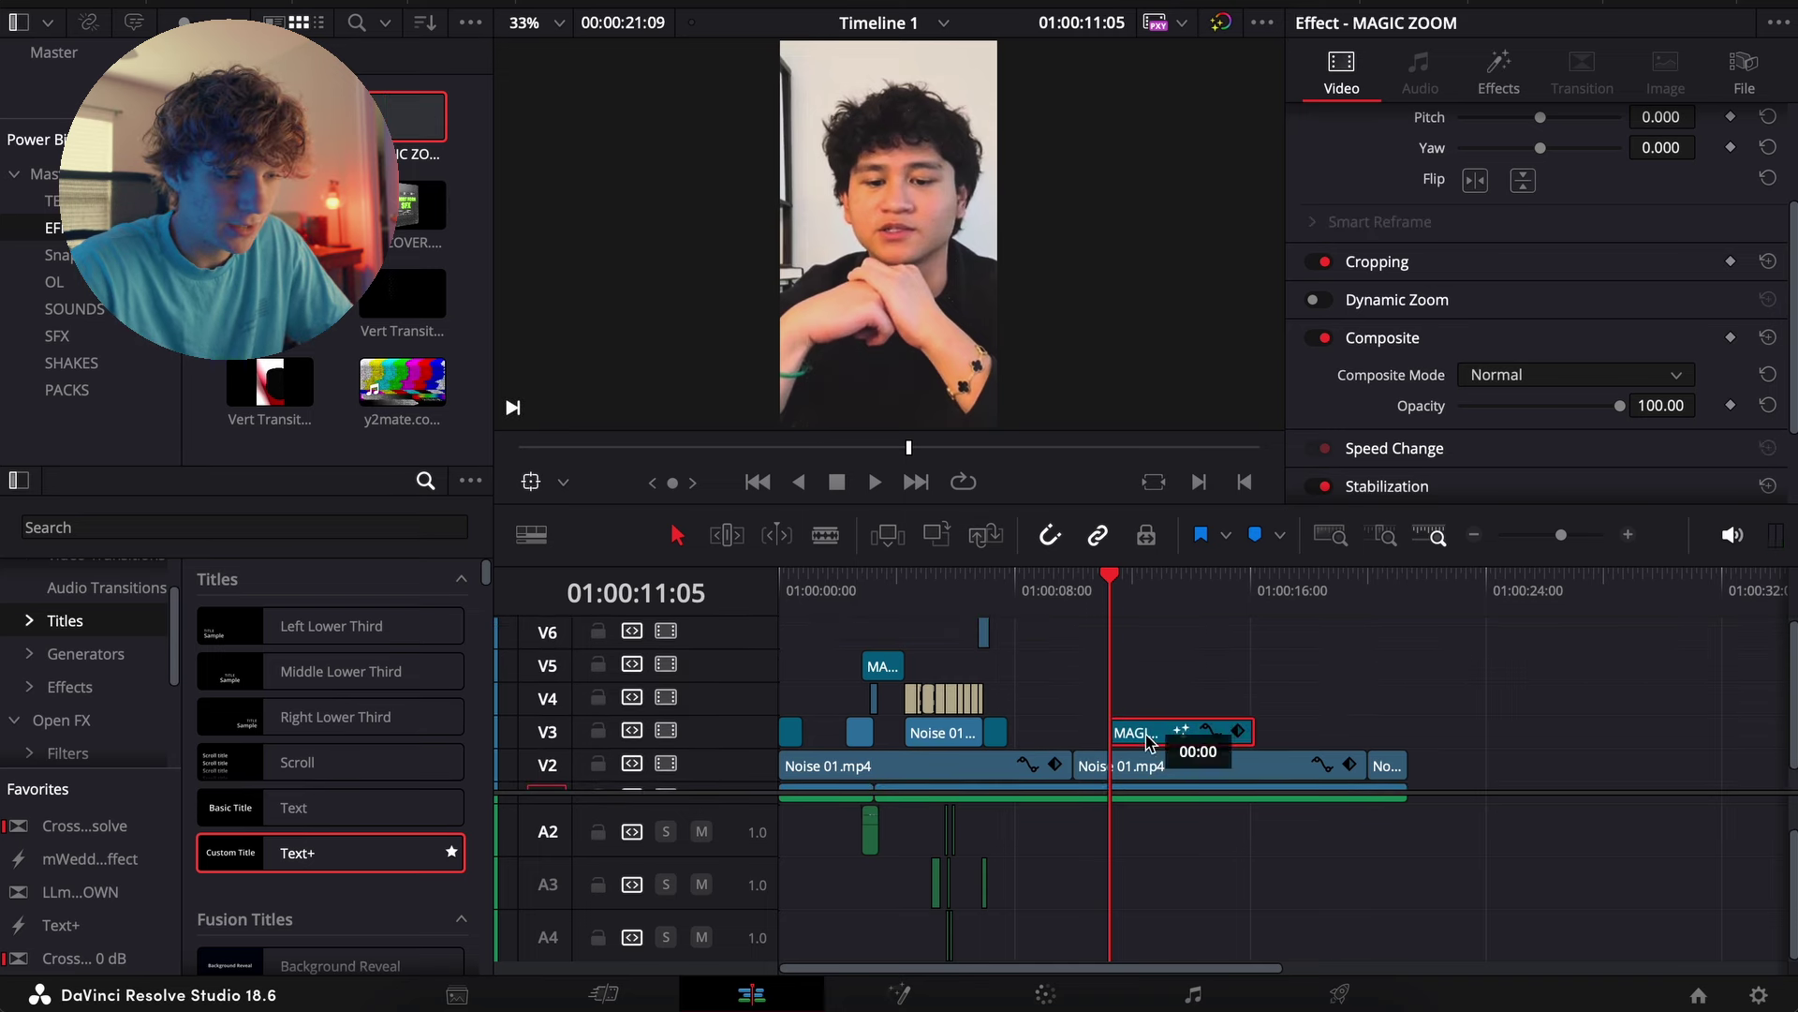
Split MAGIC ZOOM and the JERM2 clip at 01:00:15:07 and delete the MAGIC ZOOM remainder after the cut
key(space)
key(ctrl+equal)
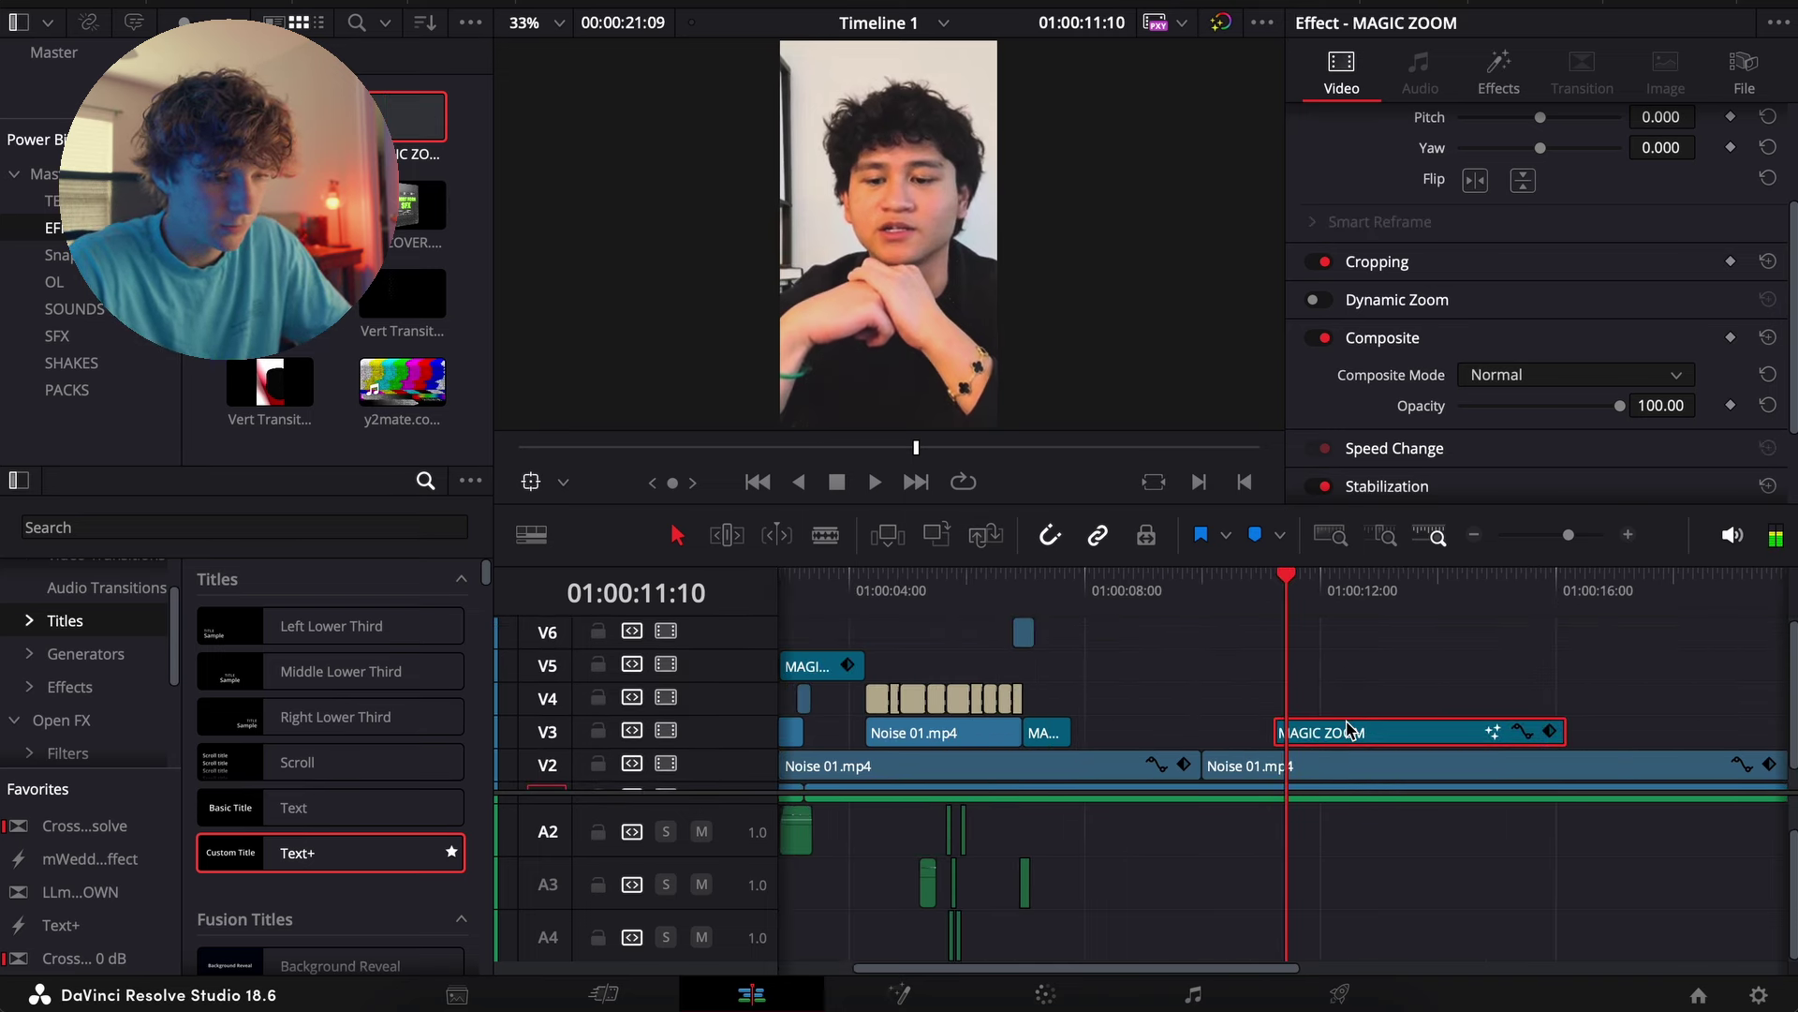
key(space)
click(1474, 534)
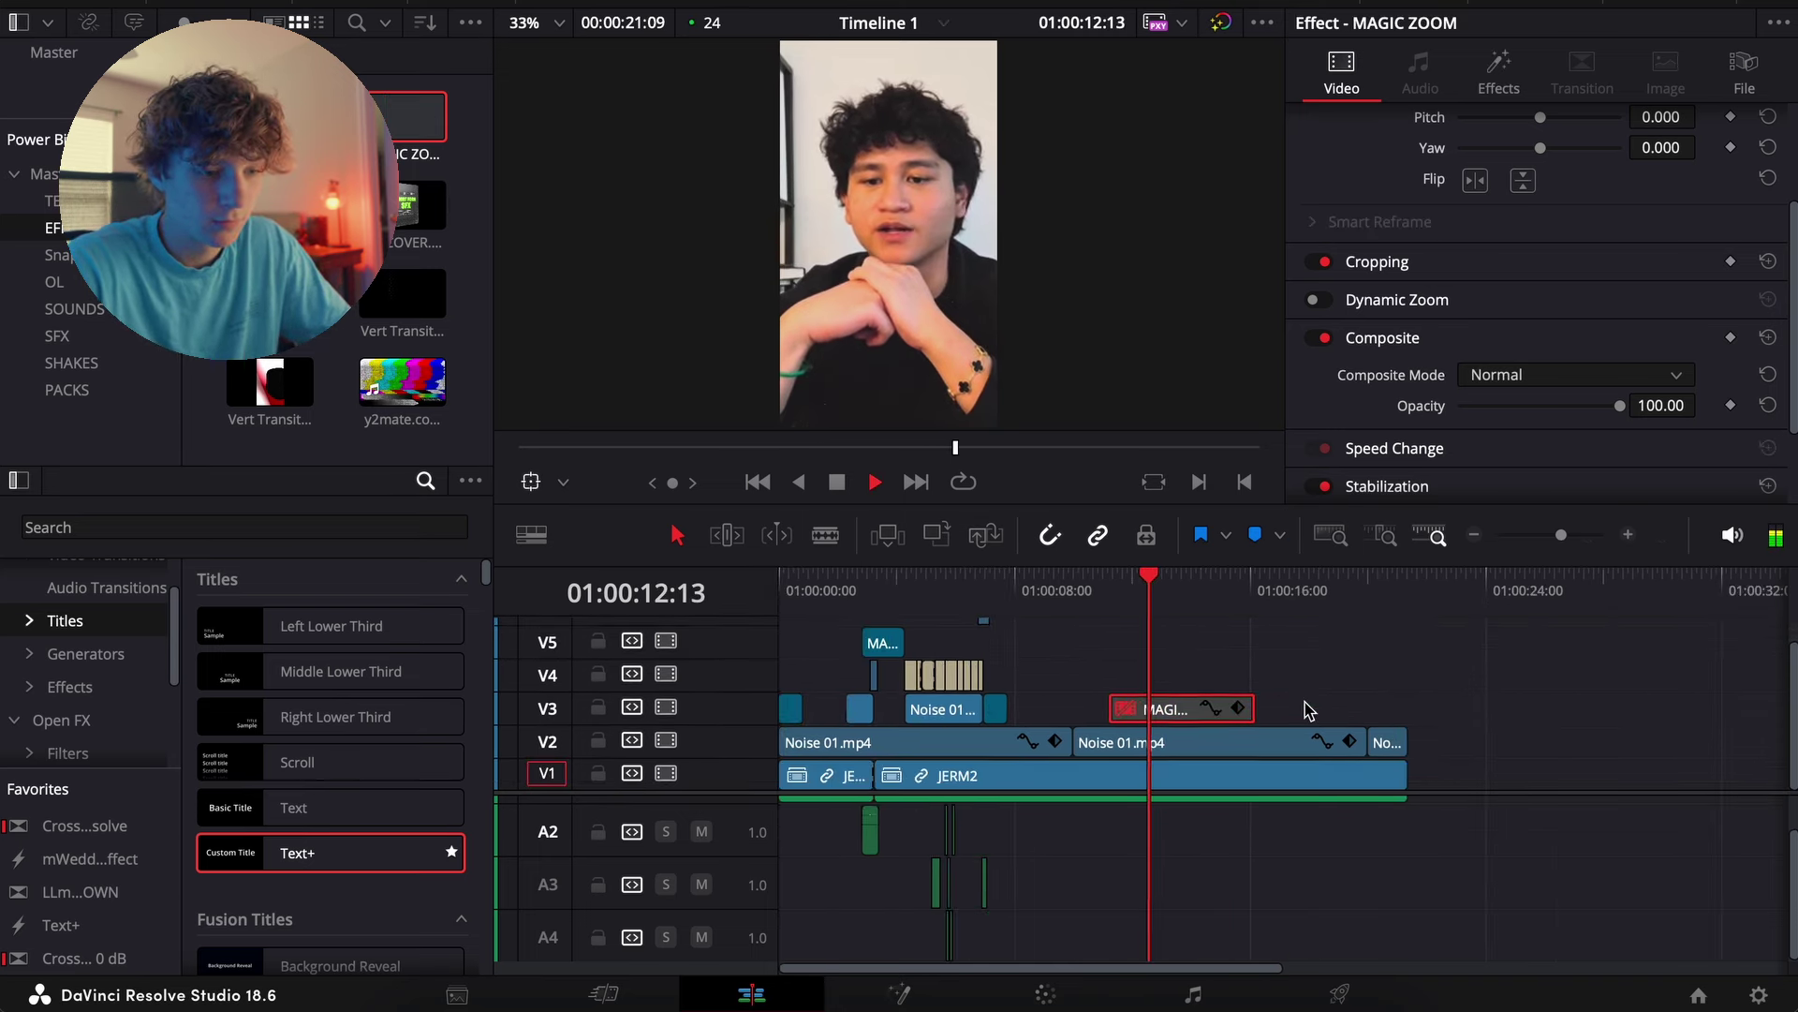
click(1635, 535)
key(space)
key(ctrl+b)
click(1430, 709)
key(Delete)
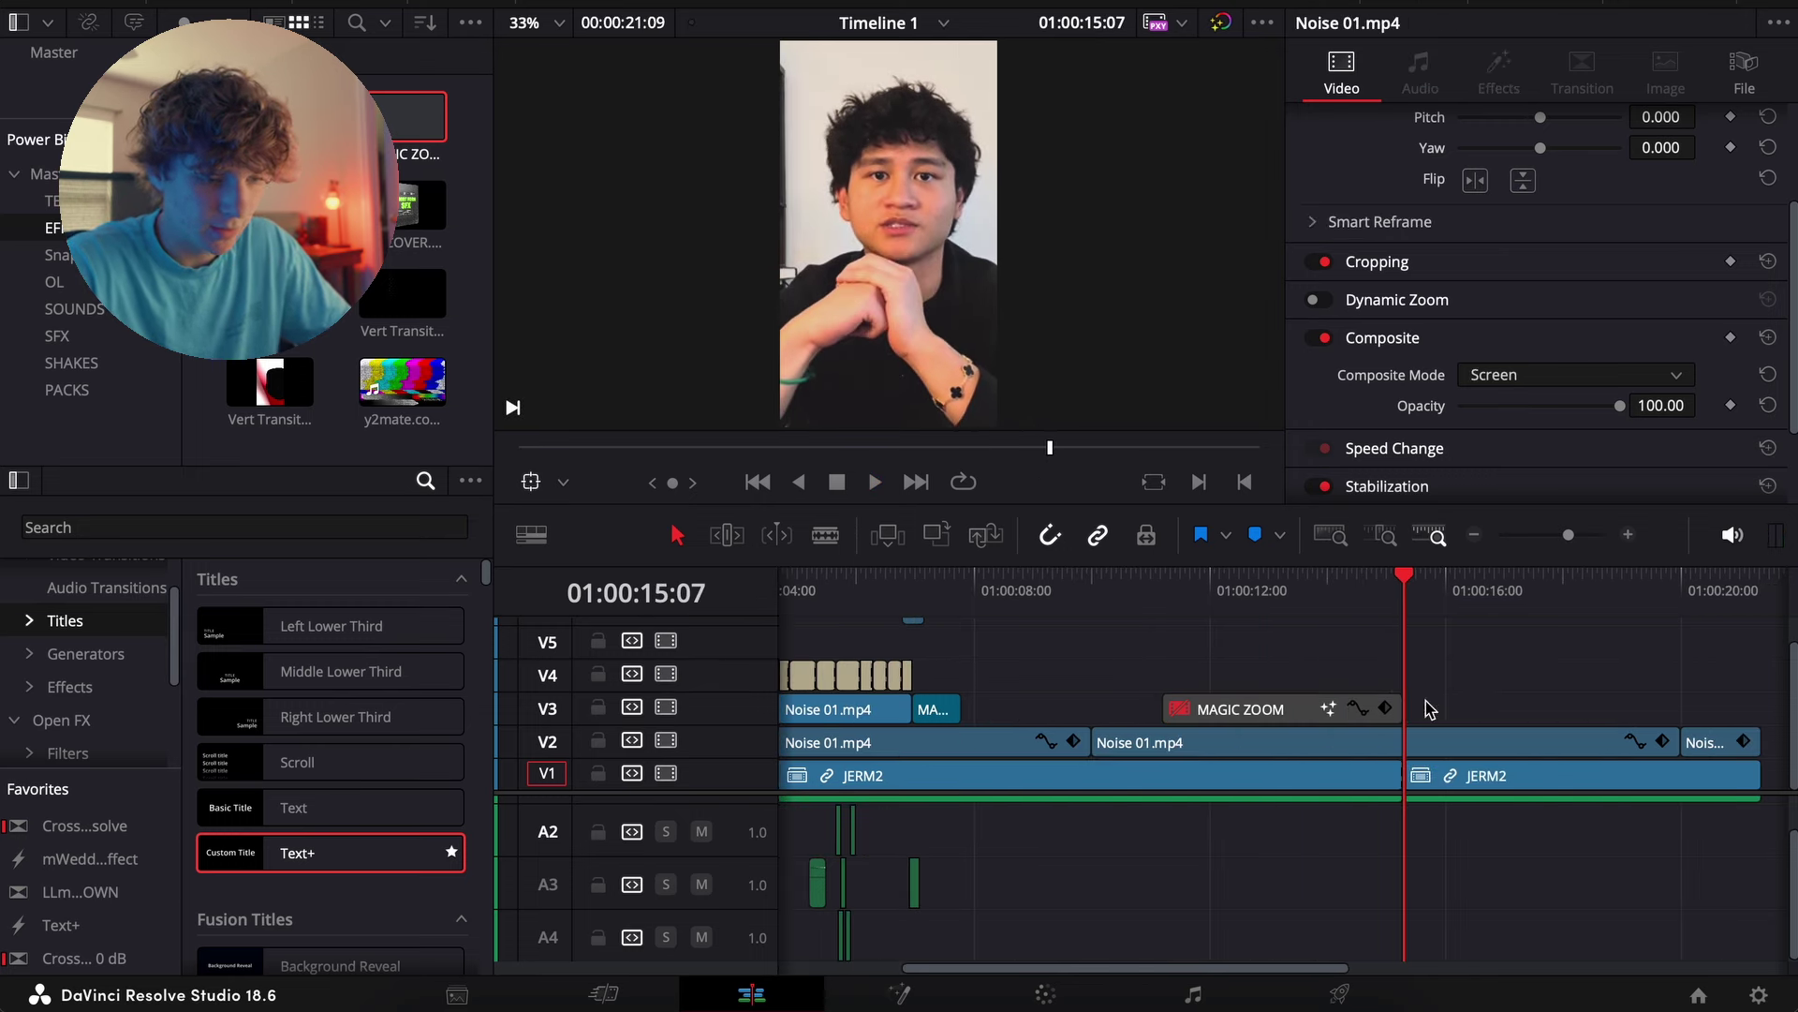
Check the end of the zoom and copy the titles' Noise 01.mp4 background to V3 directly after it, at 01:00:15:07
click(1317, 712)
drag(1351, 581, 1355, 581)
key(space)
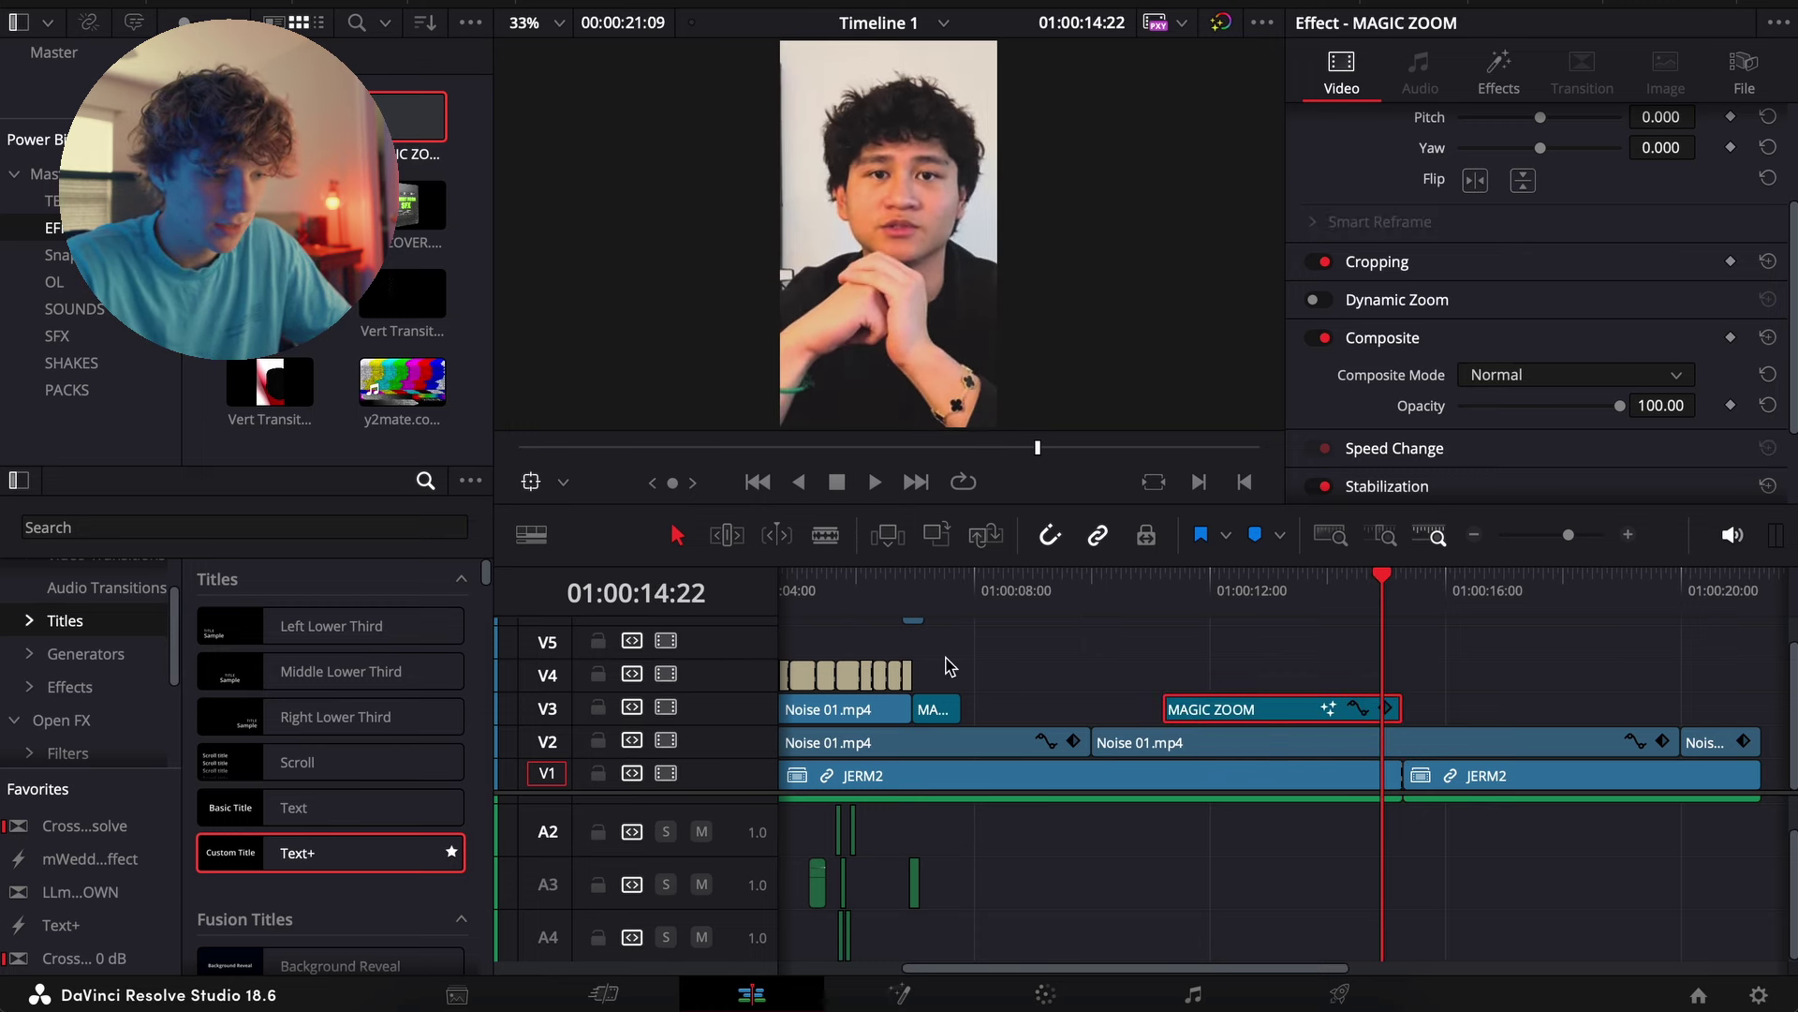
scroll(937, 688, left, 2)
drag(925, 716, 1571, 712)
click(1628, 536)
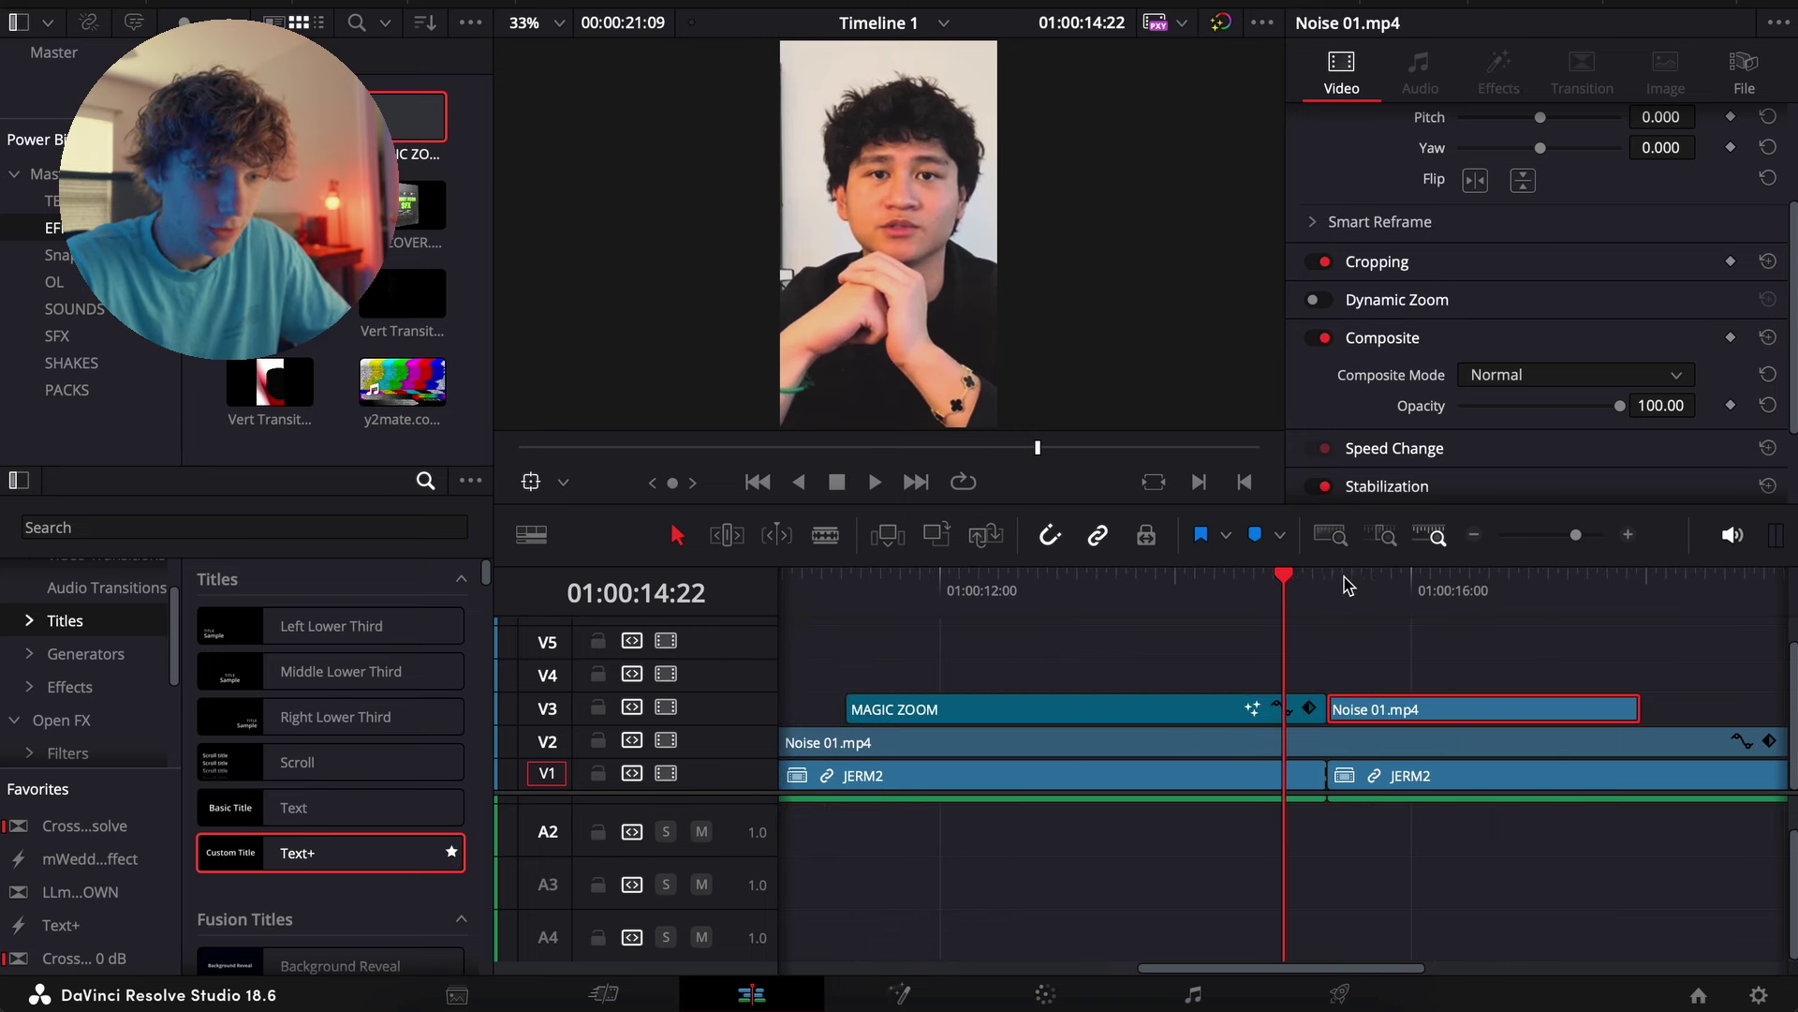
Split the copied Noise 01.mp4 on V3 at 01:00:16:17 by ear and delete the part after the cut
key(space)
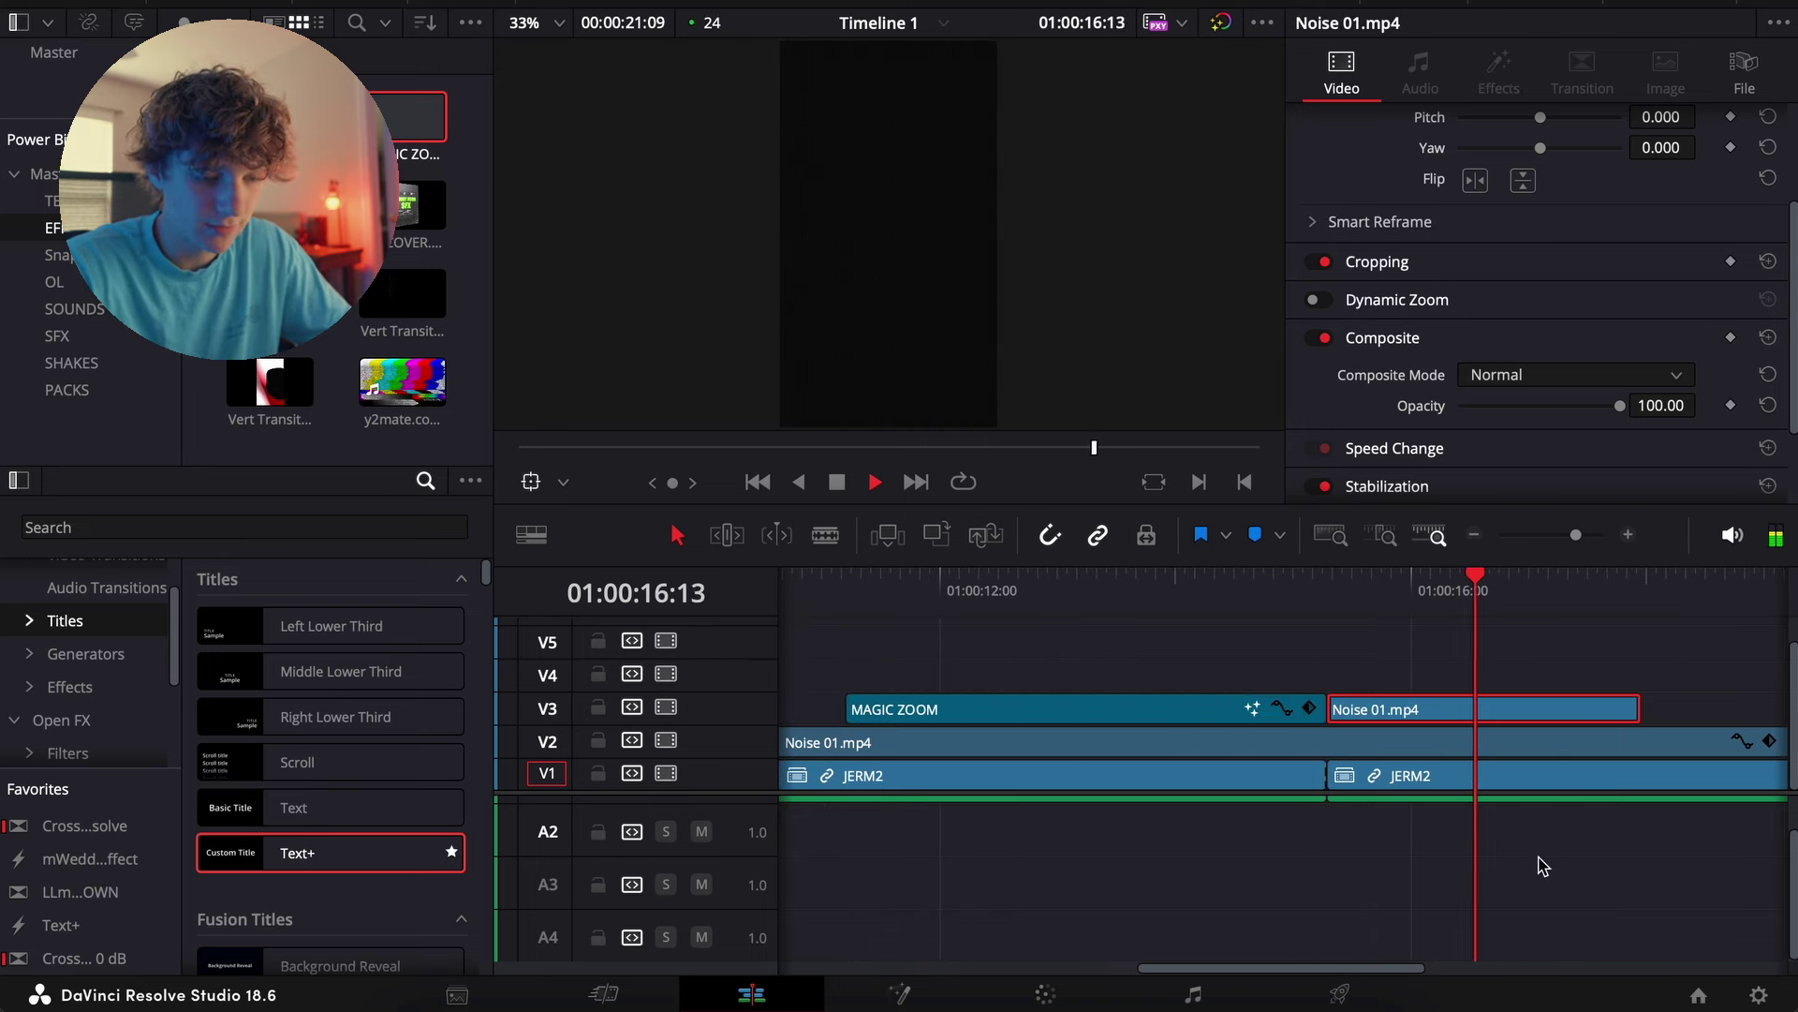
scroll(1530, 841, up, 2)
key(space)
drag(1458, 586, 1494, 599)
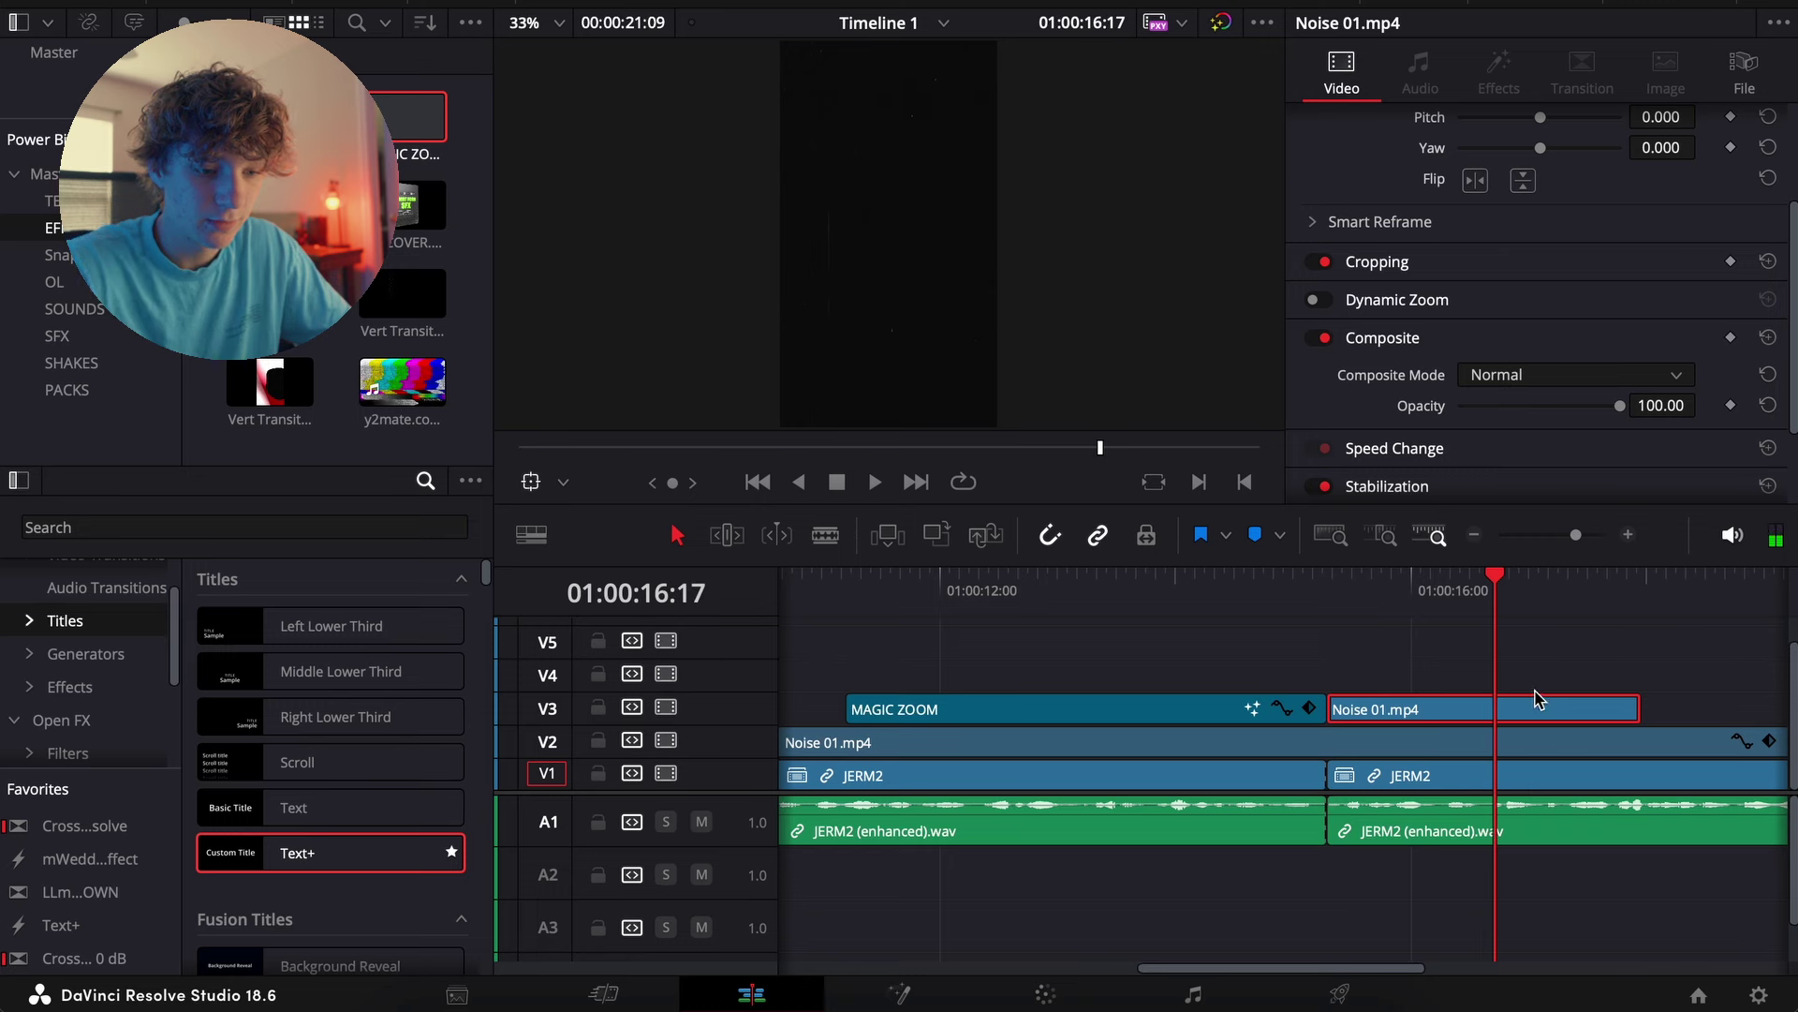
key(ctrl+b)
click(1537, 697)
key(Delete)
Step frame by frame around the end of the trimmed Noise 01.mp4 clip to examine the cut back to the talking shot
key(Right)
key(Left)
key(Left)
key(Left)
key(Left)
key(Left)
key(Left)
key(Right)
key(Right)
key(Right)
key(Right)
key(Right)
key(Right)
key(Right)
Copy the MAGIC ZOOM clip on V3 to just after Noise 01.mp4, shorten the copy to about 2 seconds and play it back
click(1473, 534)
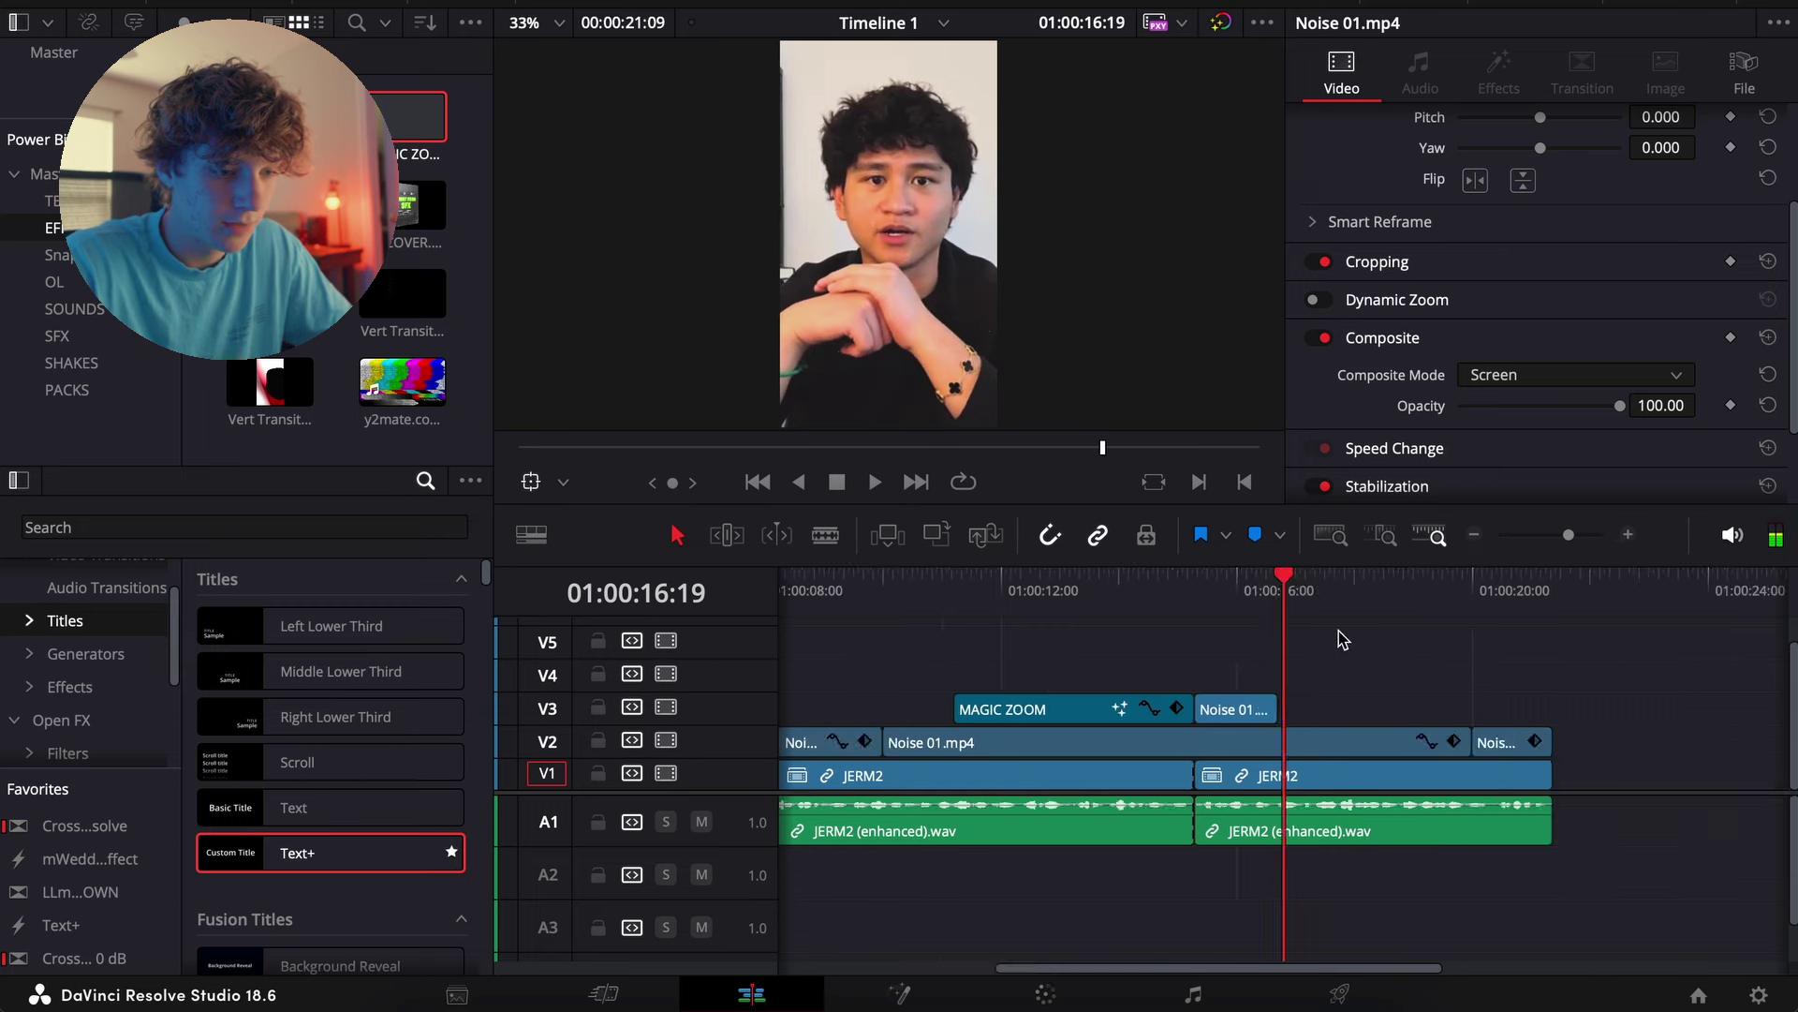
drag(1073, 712, 1432, 712)
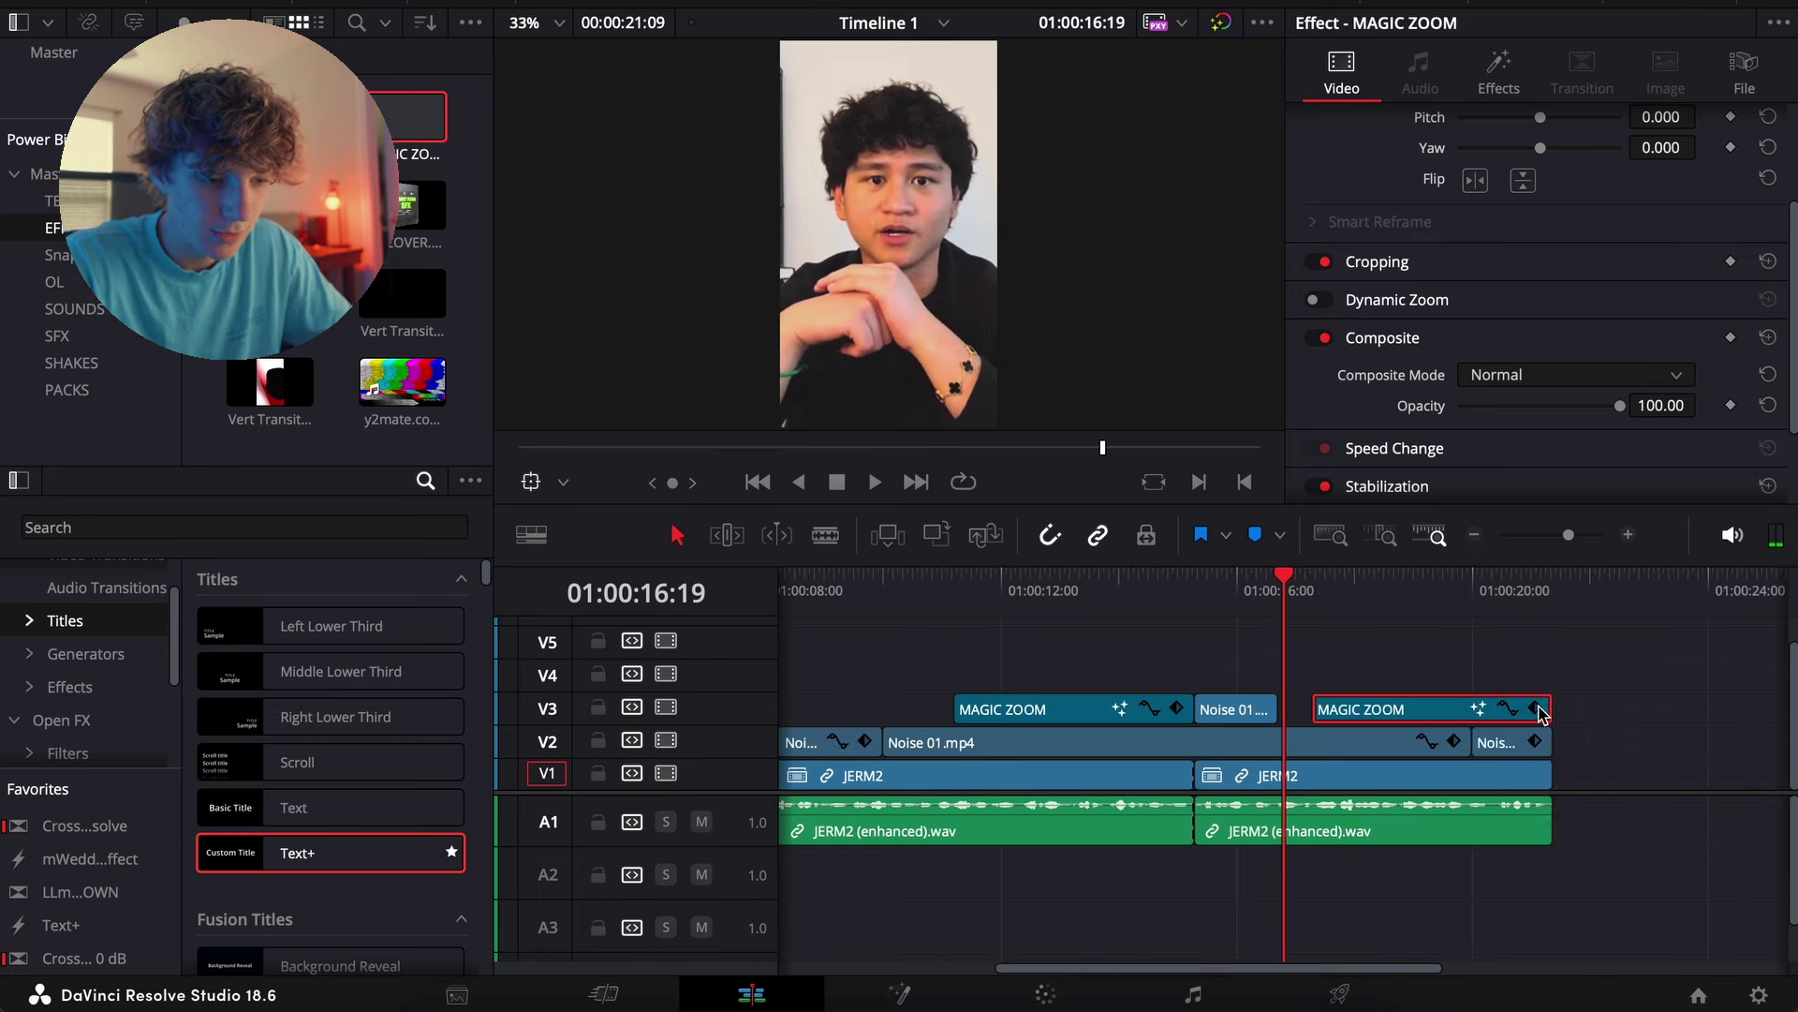
drag(1554, 702, 1441, 708)
drag(1312, 592, 1359, 595)
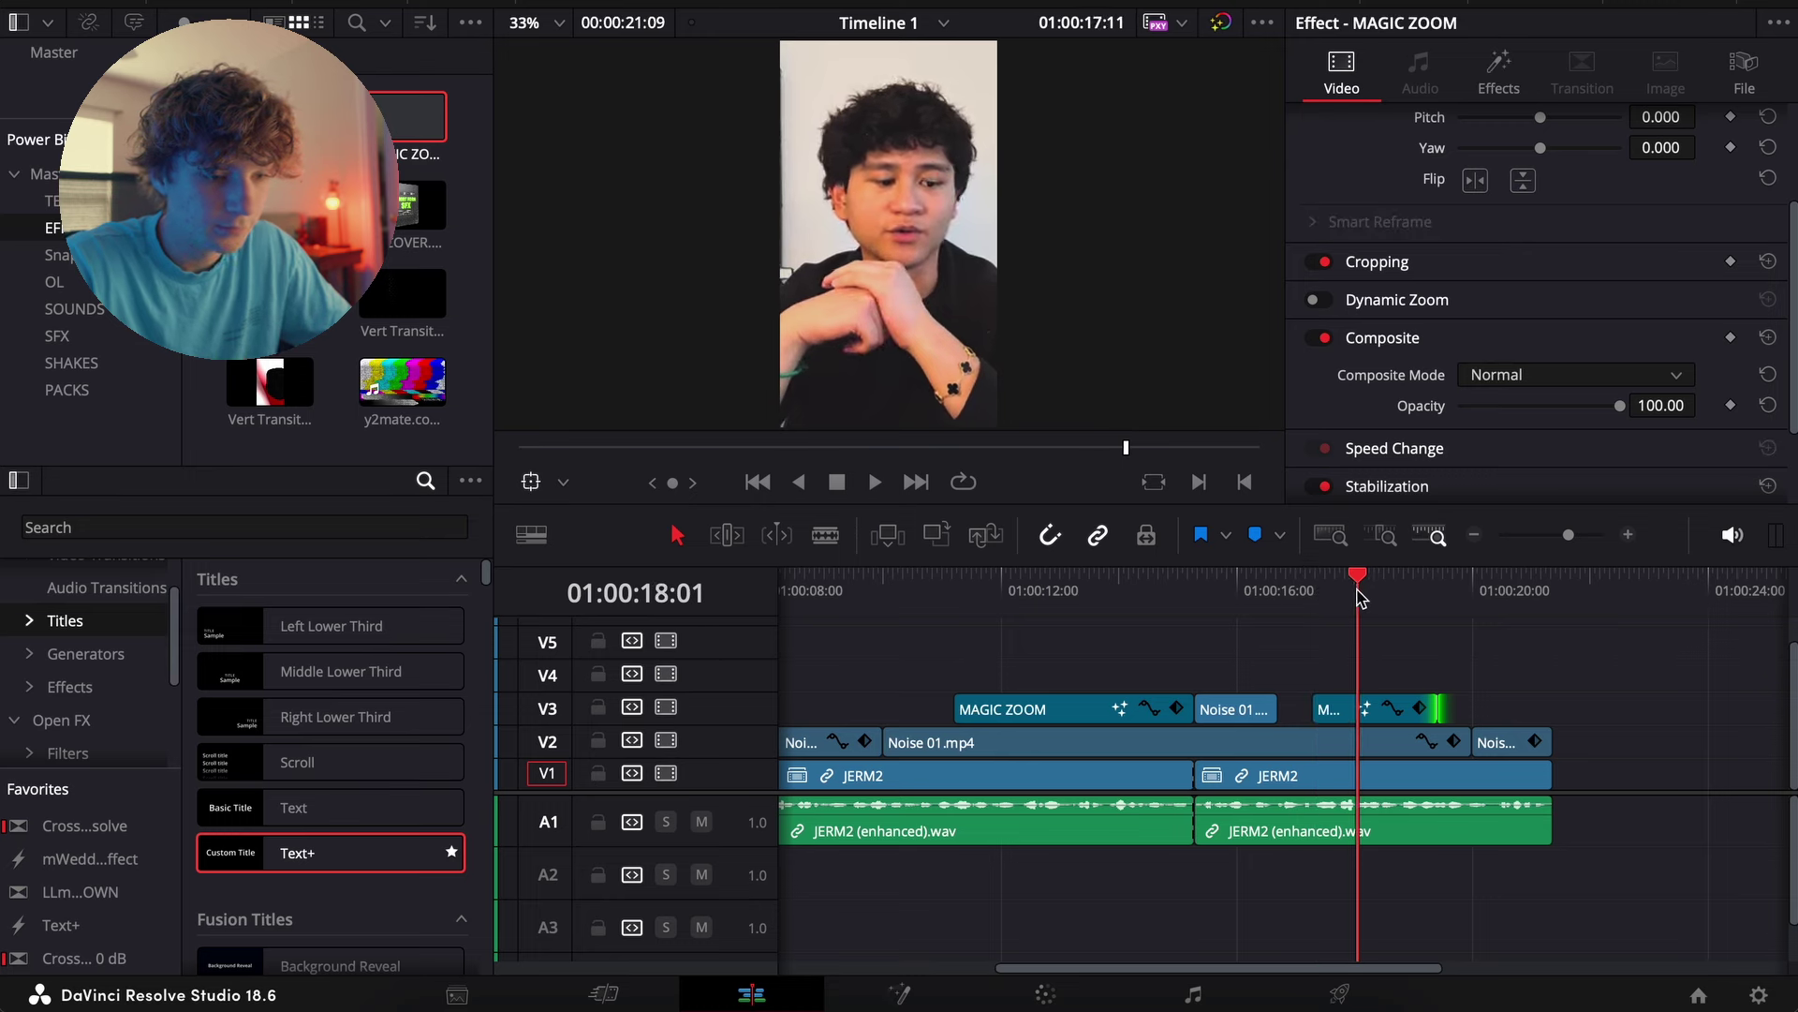
key(space)
key(ctrl+minus)
key(space)
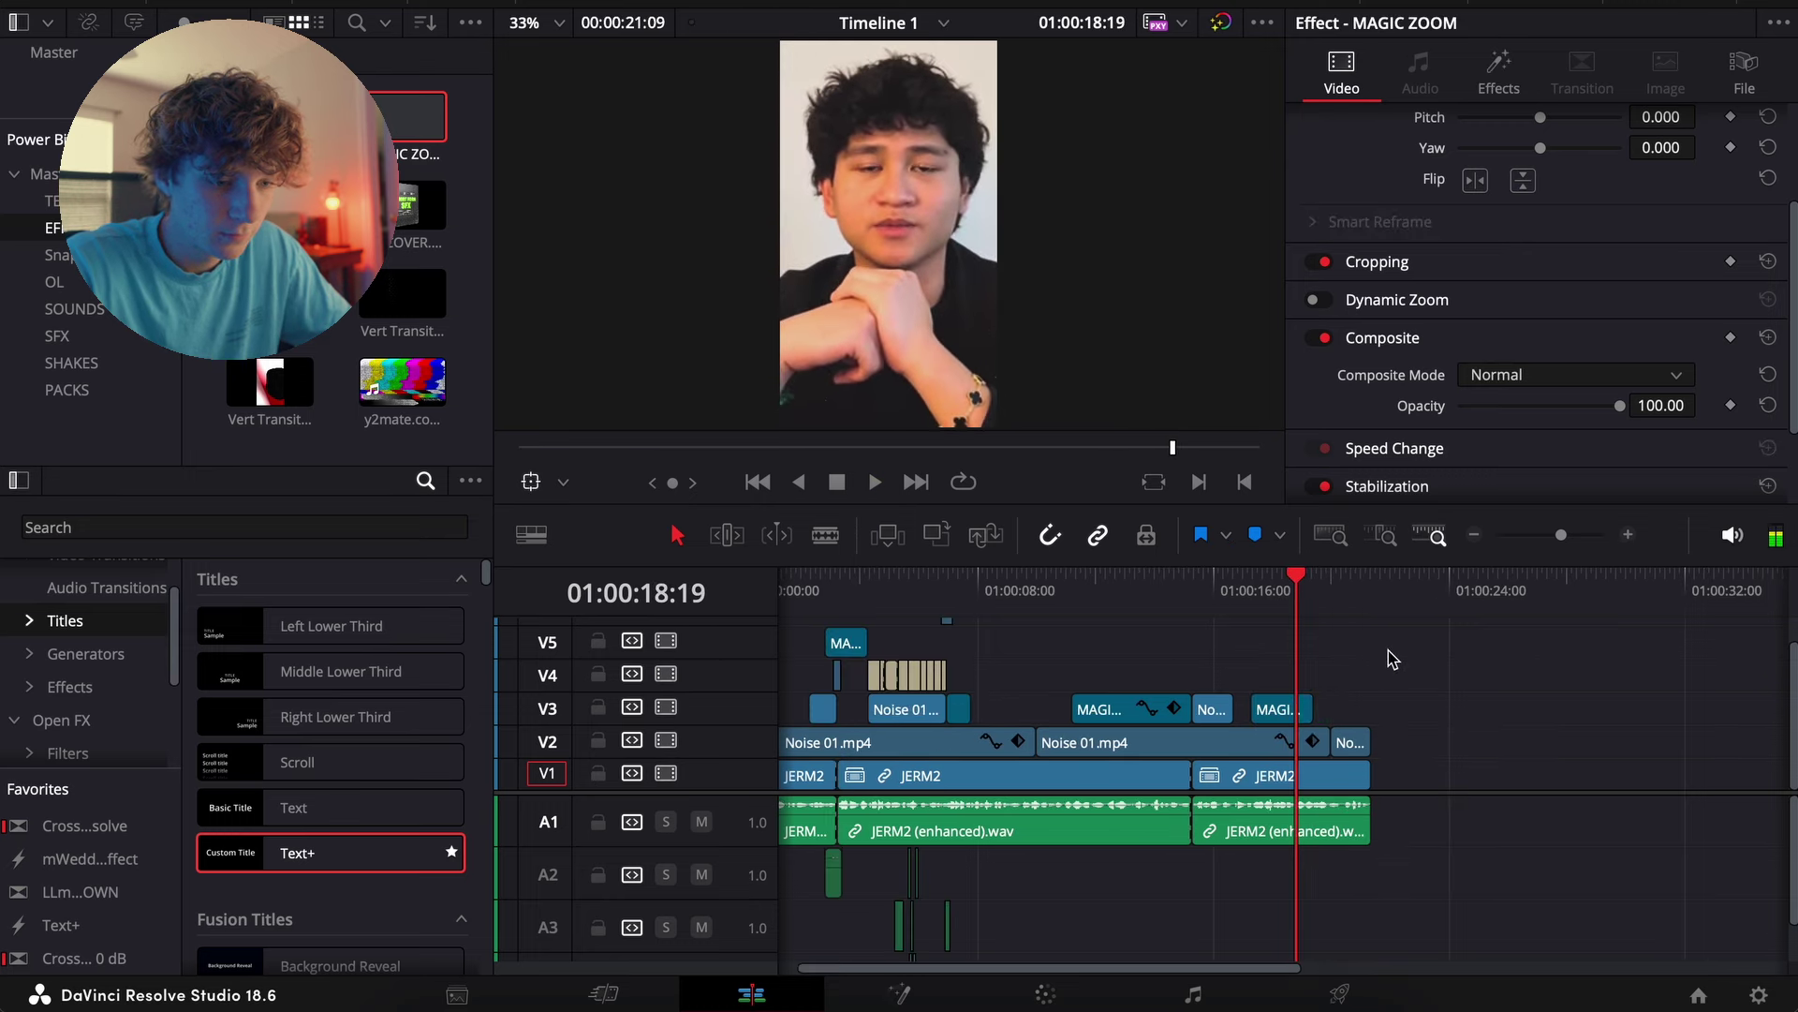
click(1630, 535)
key(space)
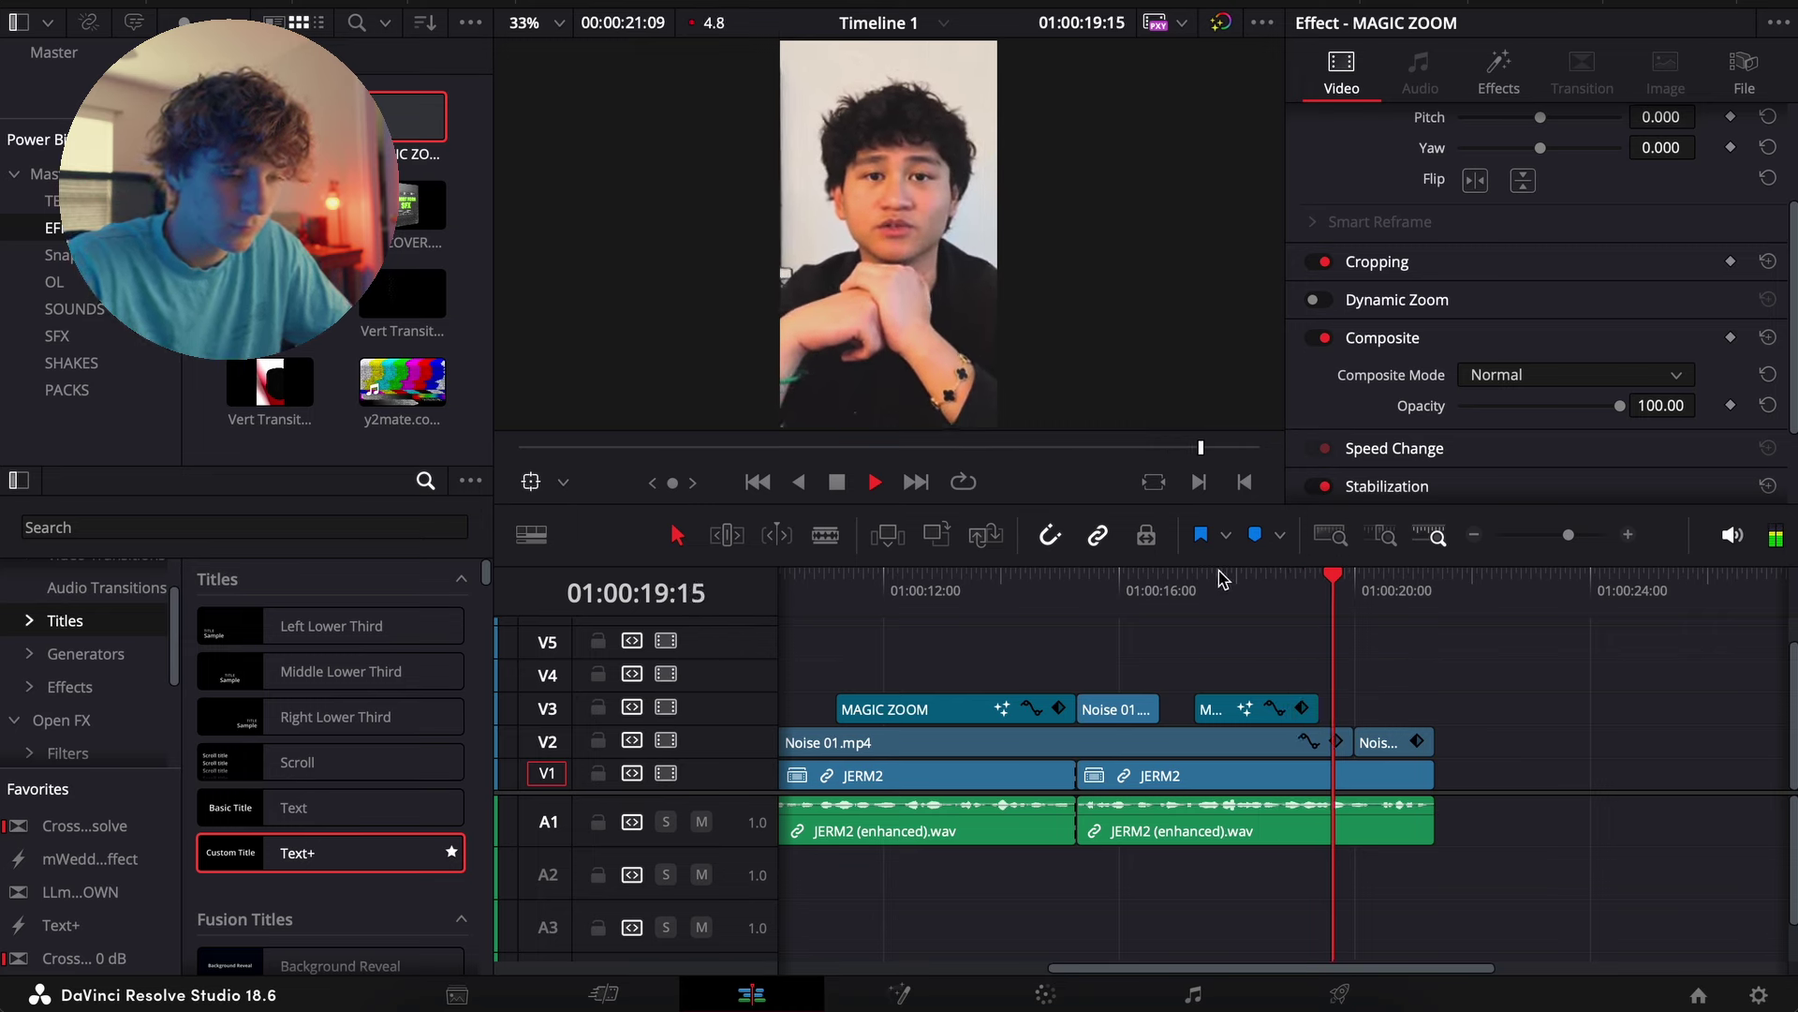
Copy the MOMENTUM Text+ title on V4 to 01:00:15:07 and extend the copy to the end of the Noise 01.mp4 clip below
drag(1203, 587, 1078, 590)
click(1124, 715)
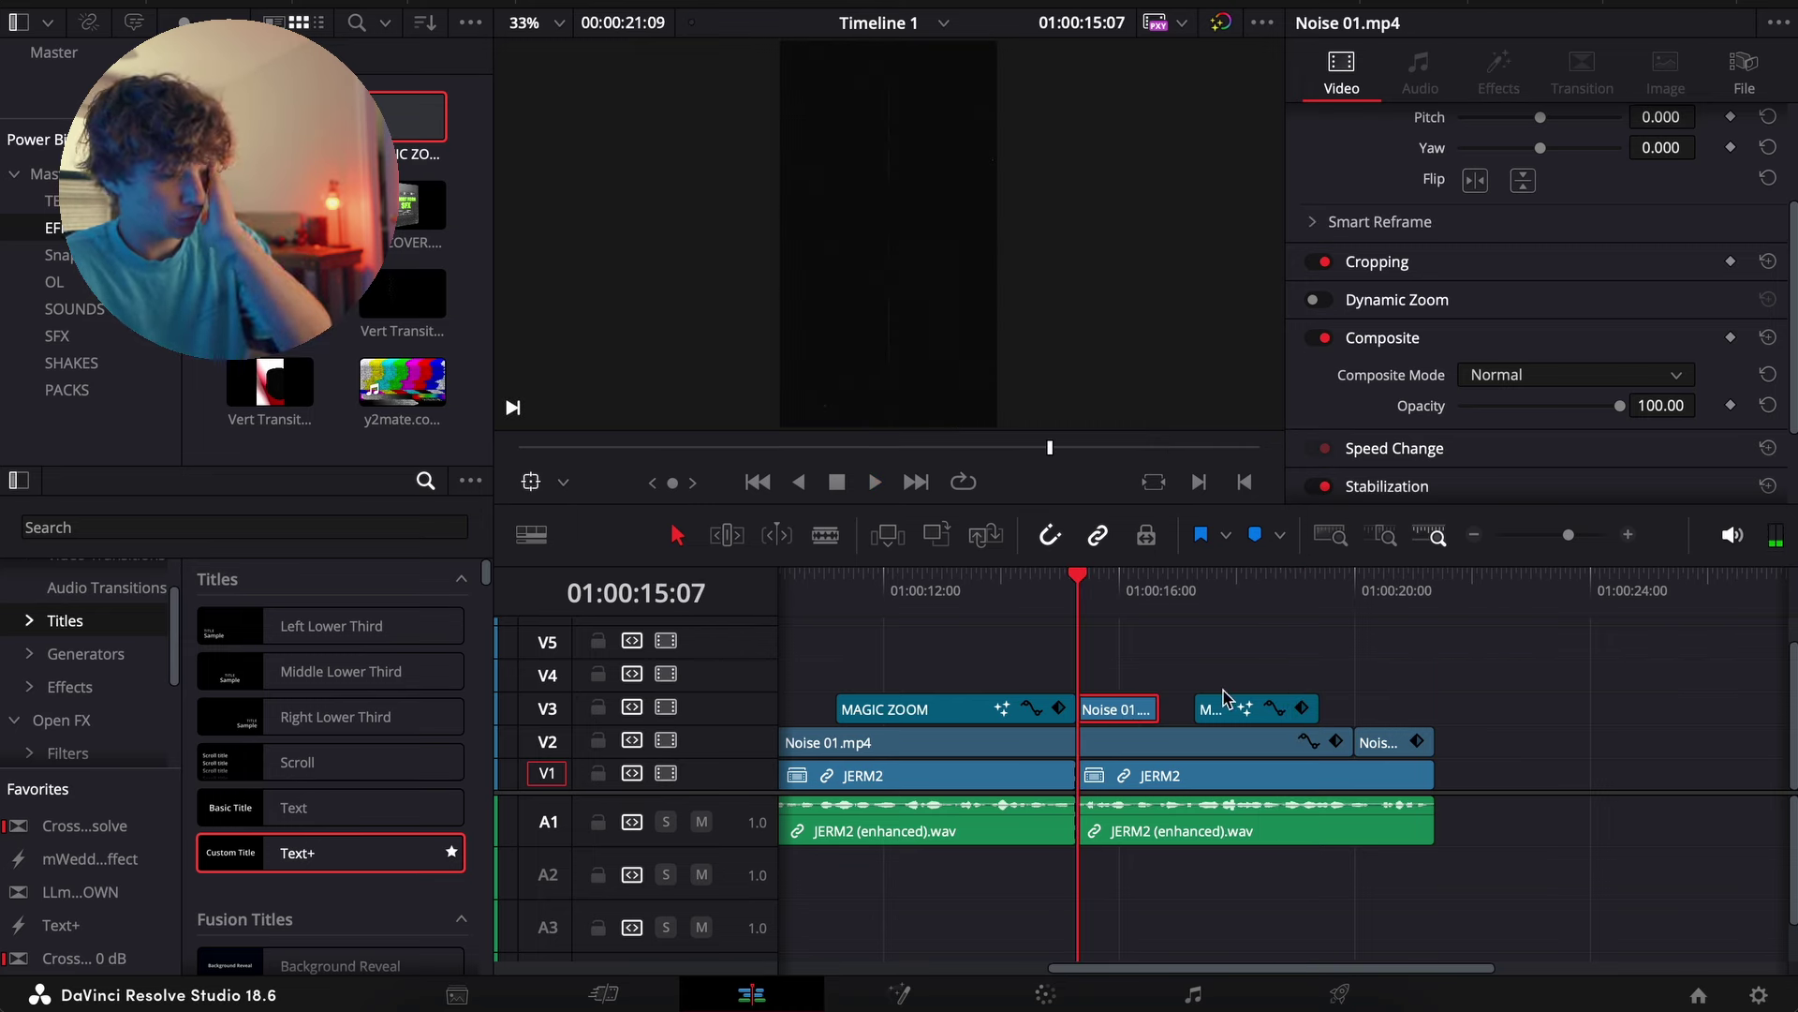
scroll(1123, 710, left, 5)
scroll(881, 693, left, 2)
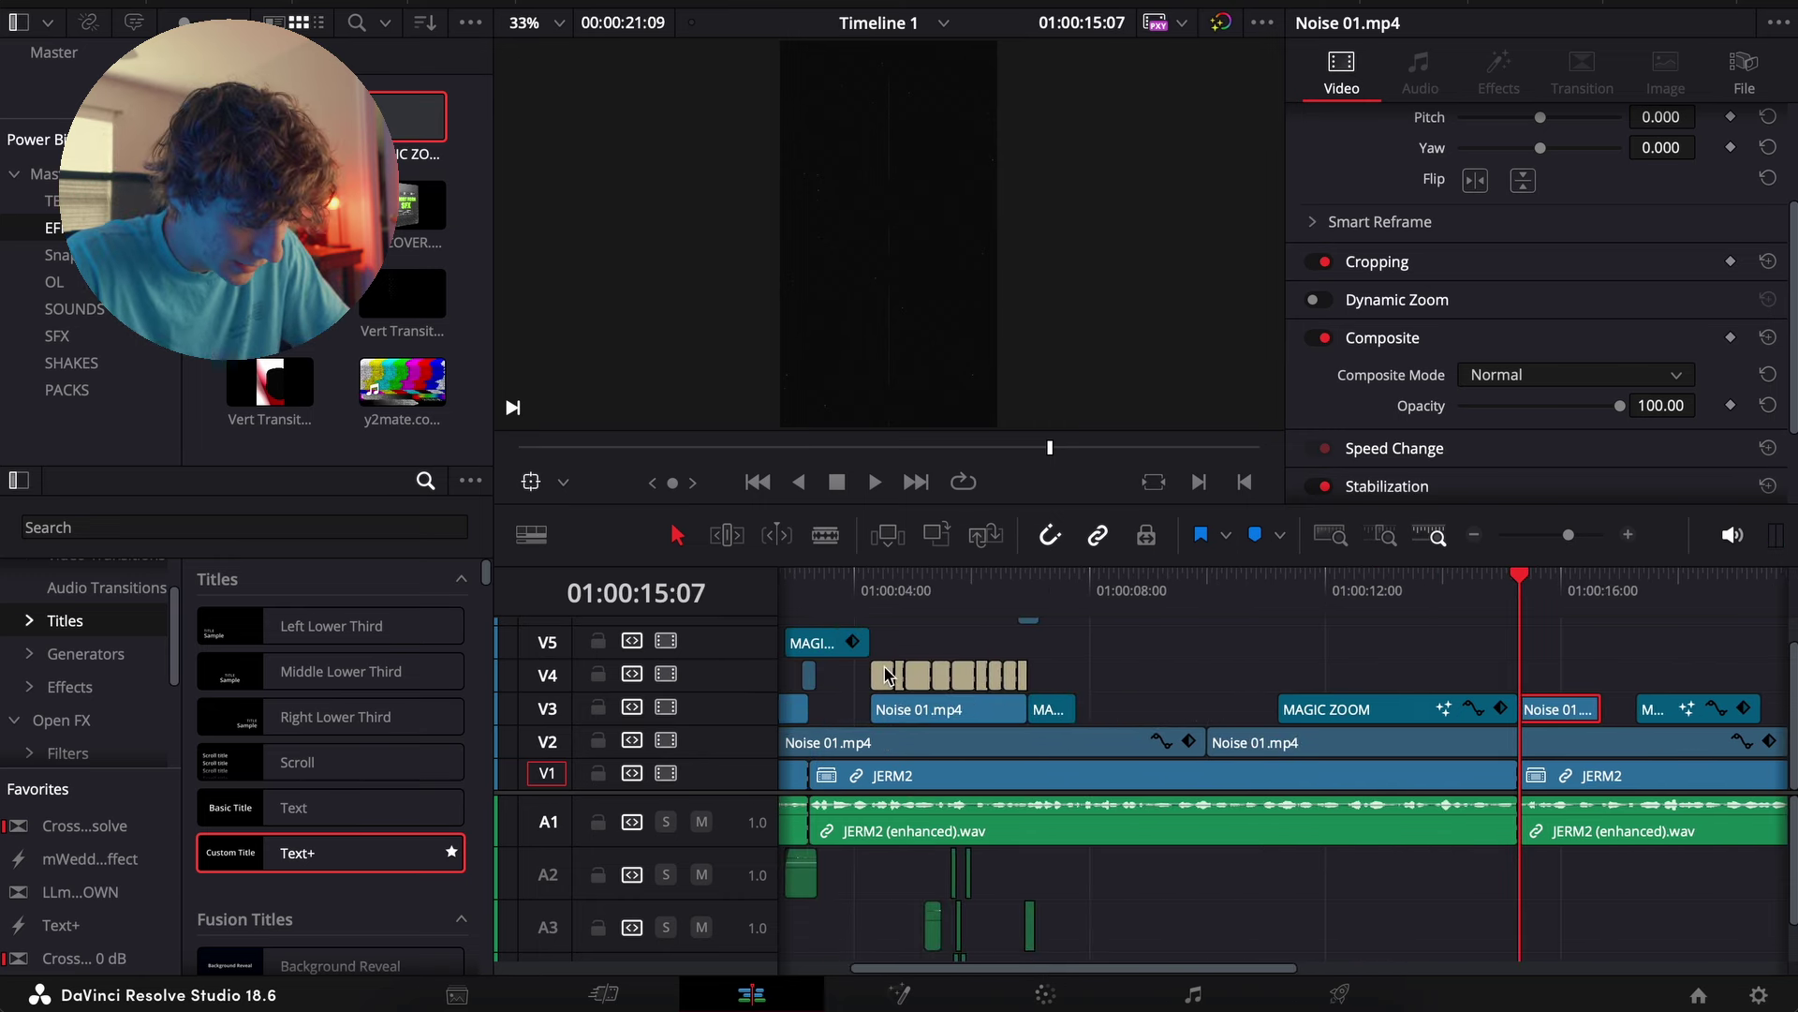
drag(884, 676, 1545, 678)
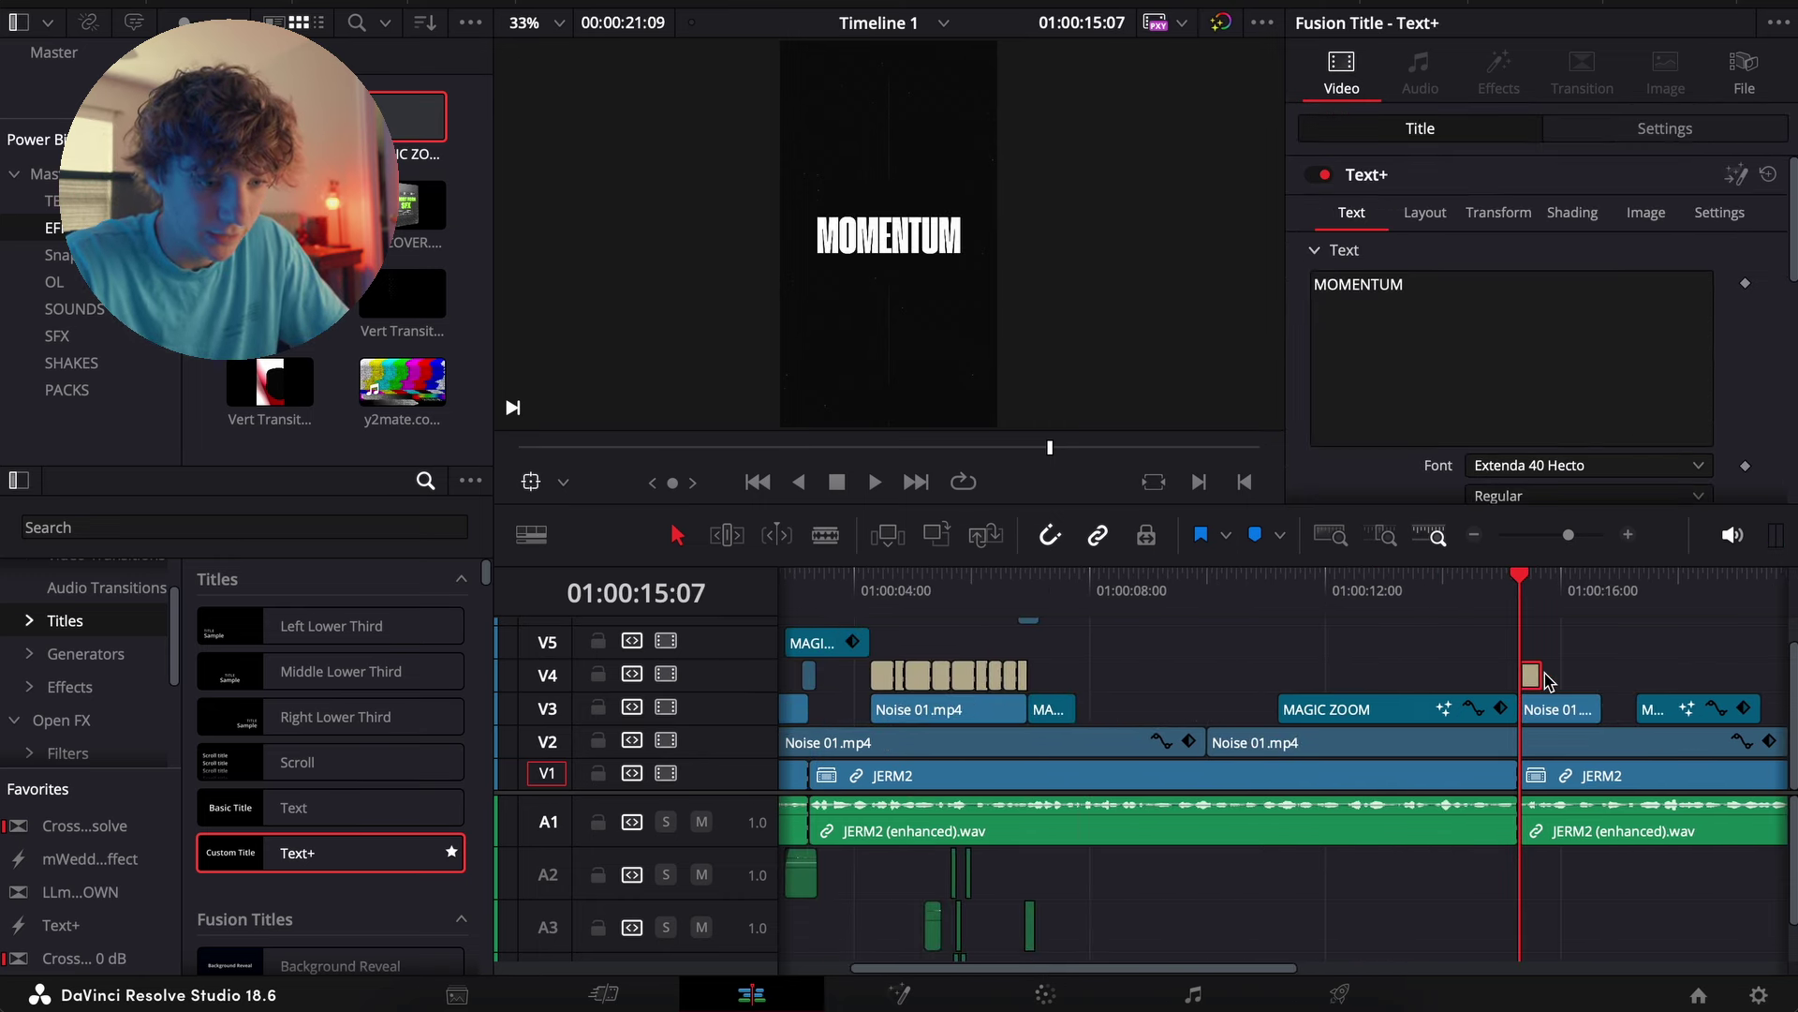
click(1629, 540)
drag(1324, 679, 1447, 679)
Play the section from 01:00:15:07 and split the copied title on V4 by ear where the first spoken word ends
key(space)
key(space)
drag(1284, 580, 1317, 586)
key(super+b)
click(1376, 681)
key(space)
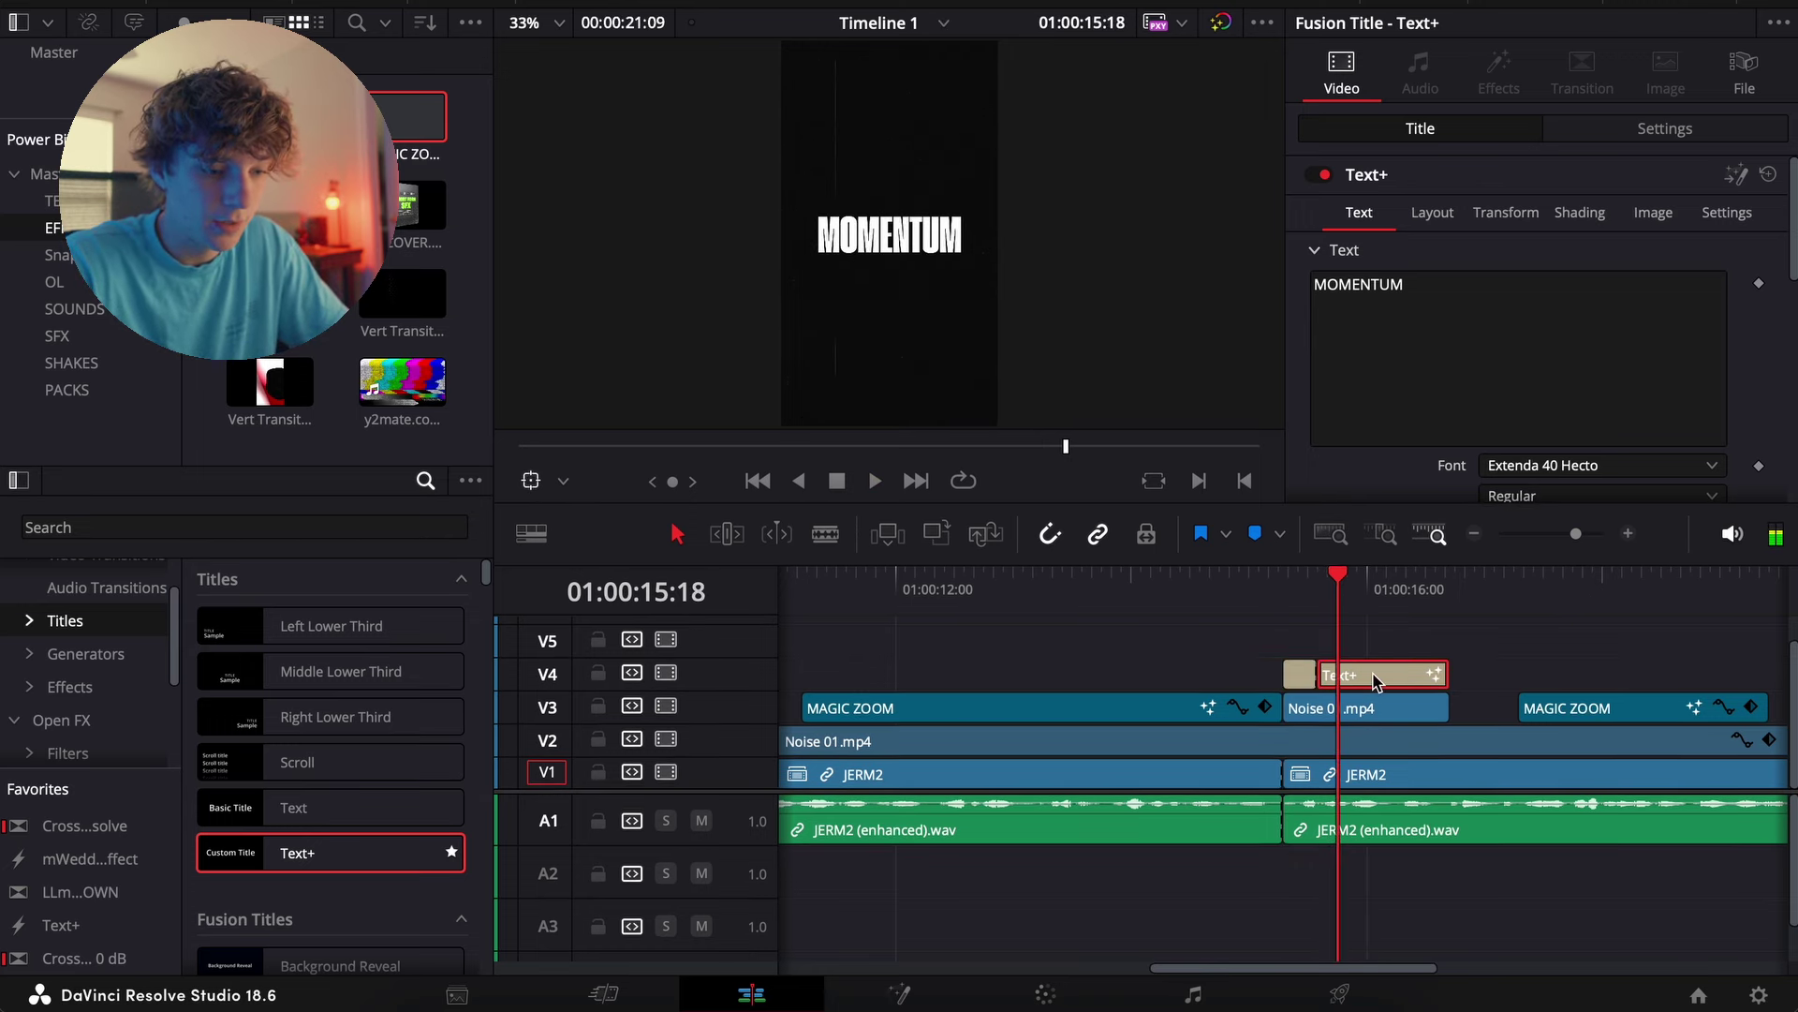
key(space)
key(ctrl+b)
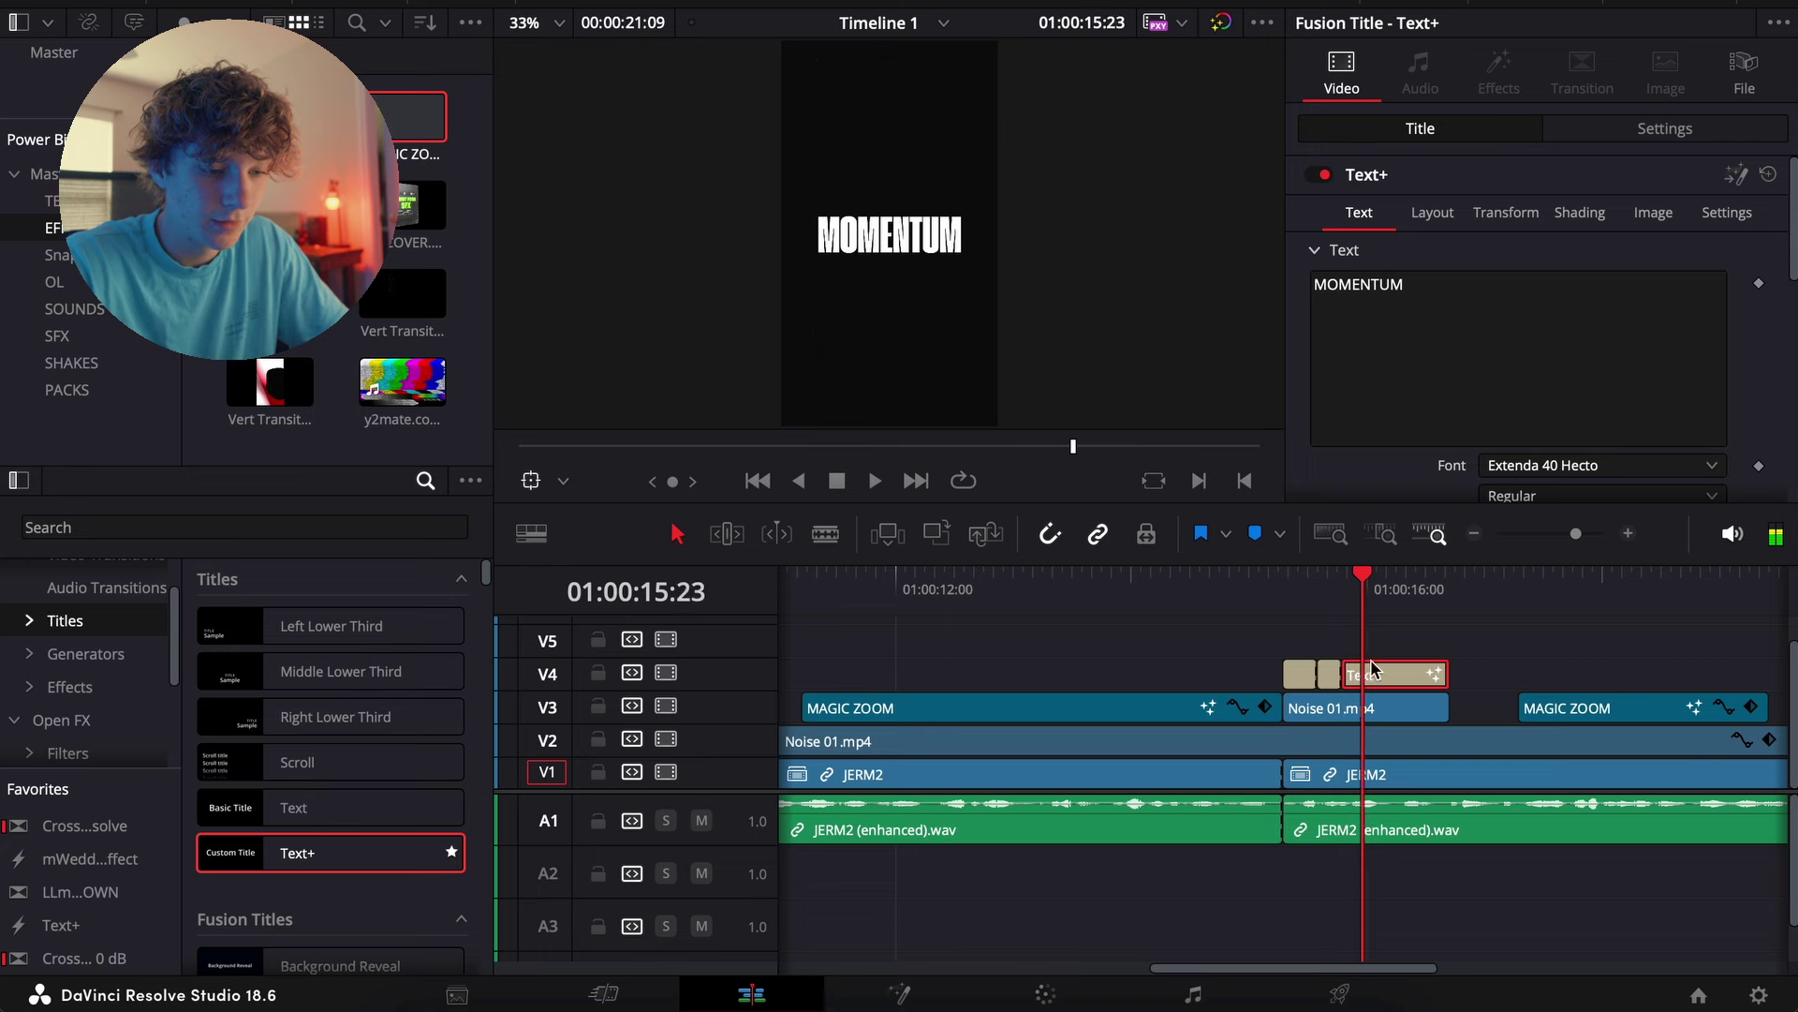
click(1326, 589)
key(super+z)
Split the remaining title on V4 frame by frame at the next two word changes, making two pieces of about 3 frames each
key(Right)
key(Right)
key(Right)
click(1377, 670)
key(ctrl+b)
key(Right)
key(Right)
key(Right)
key(Right)
key(Left)
key(ctrl+b)
Advance 11 frames and split the rest of the V4 title there, leaving a final piece for the last word
key(Right)
key(Right)
key(Right)
key(Right)
key(Right)
key(Right)
key(Right)
key(Right)
key(Right)
key(Right)
key(Right)
key(ctrl+b)
Retype the split titles on V4 word by word, from STEP in the first piece to GAS in the fourth
click(1289, 590)
click(1300, 676)
click(1441, 362)
text(S)
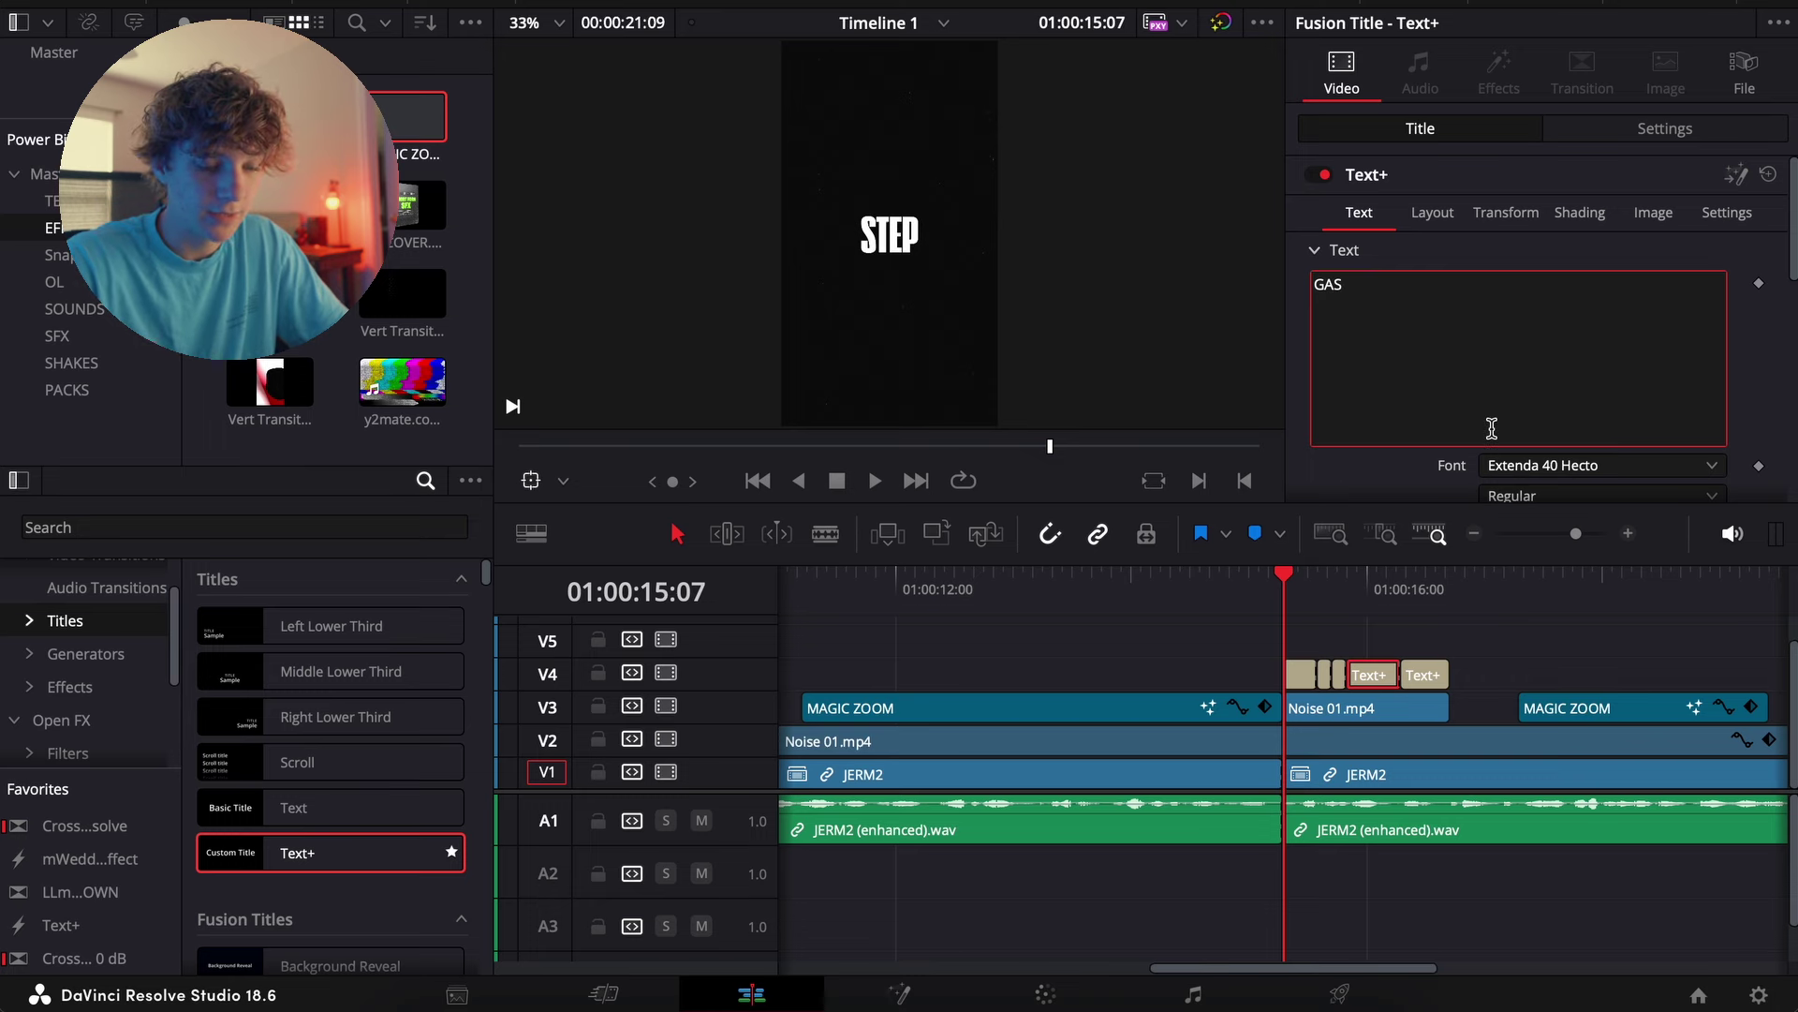
Set the text color of the GAS title to bright green
scroll(1492, 428, down, 2)
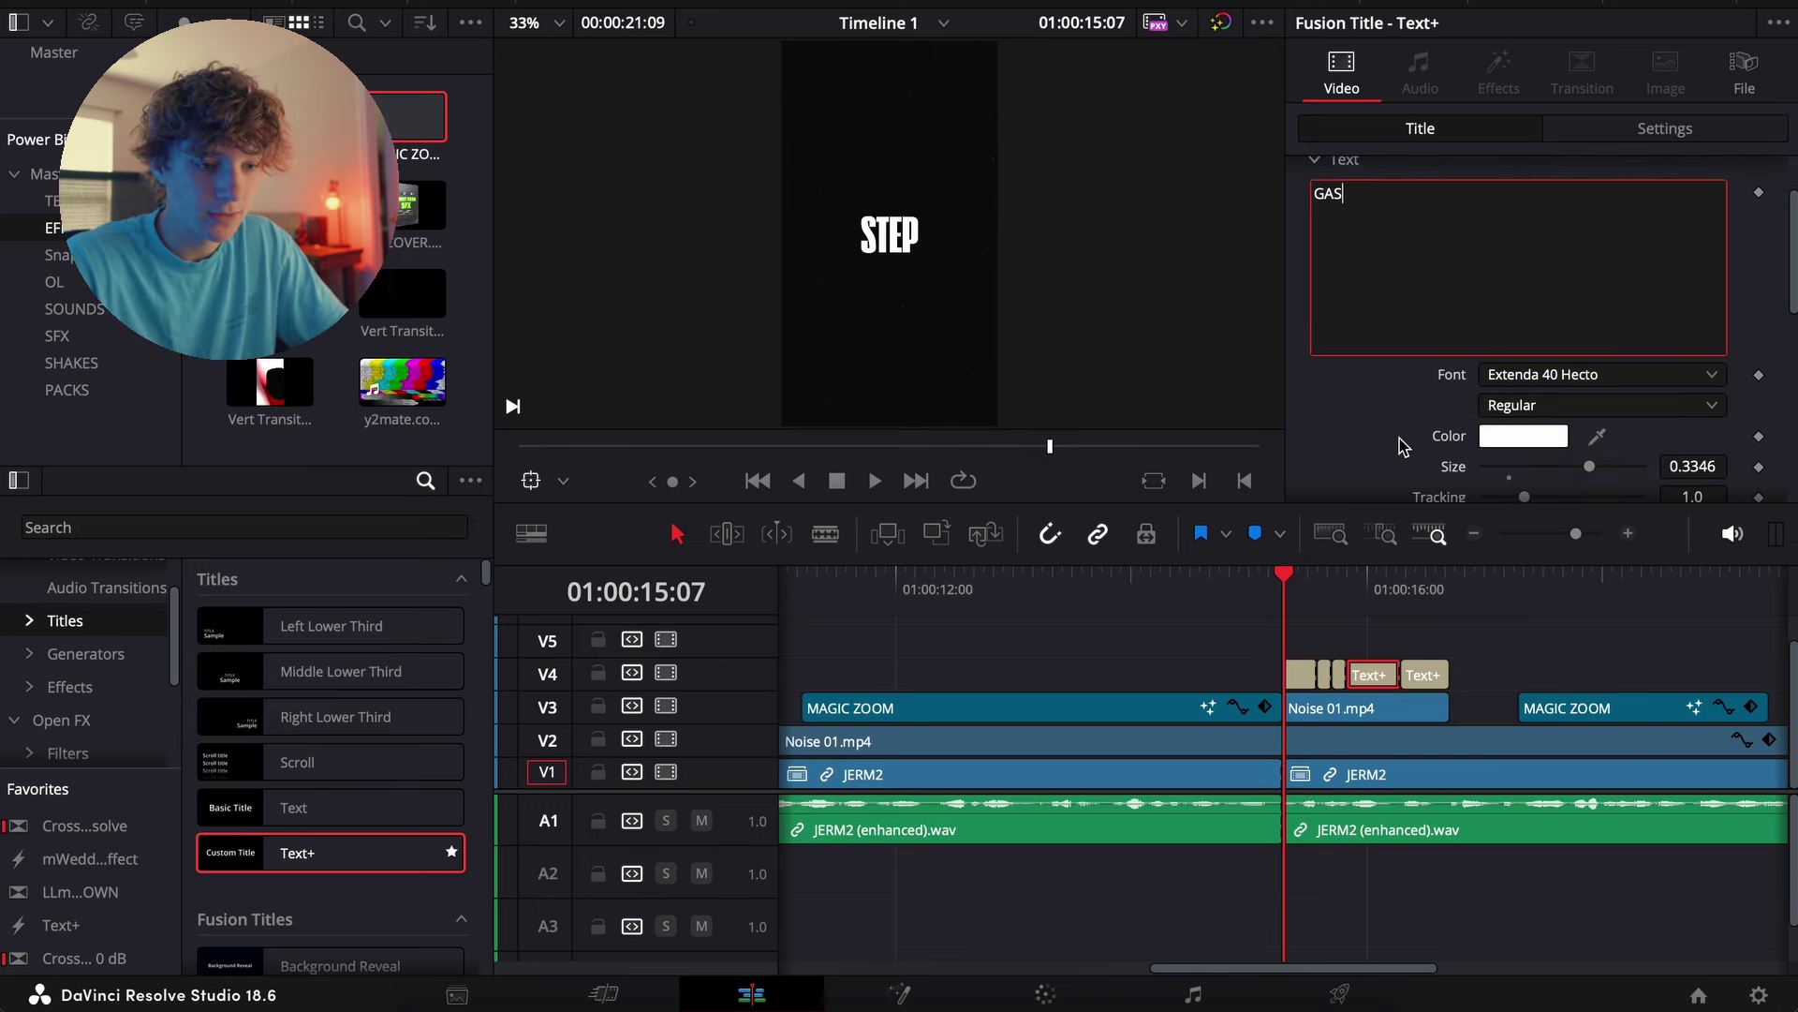
click(1523, 436)
click(95, 603)
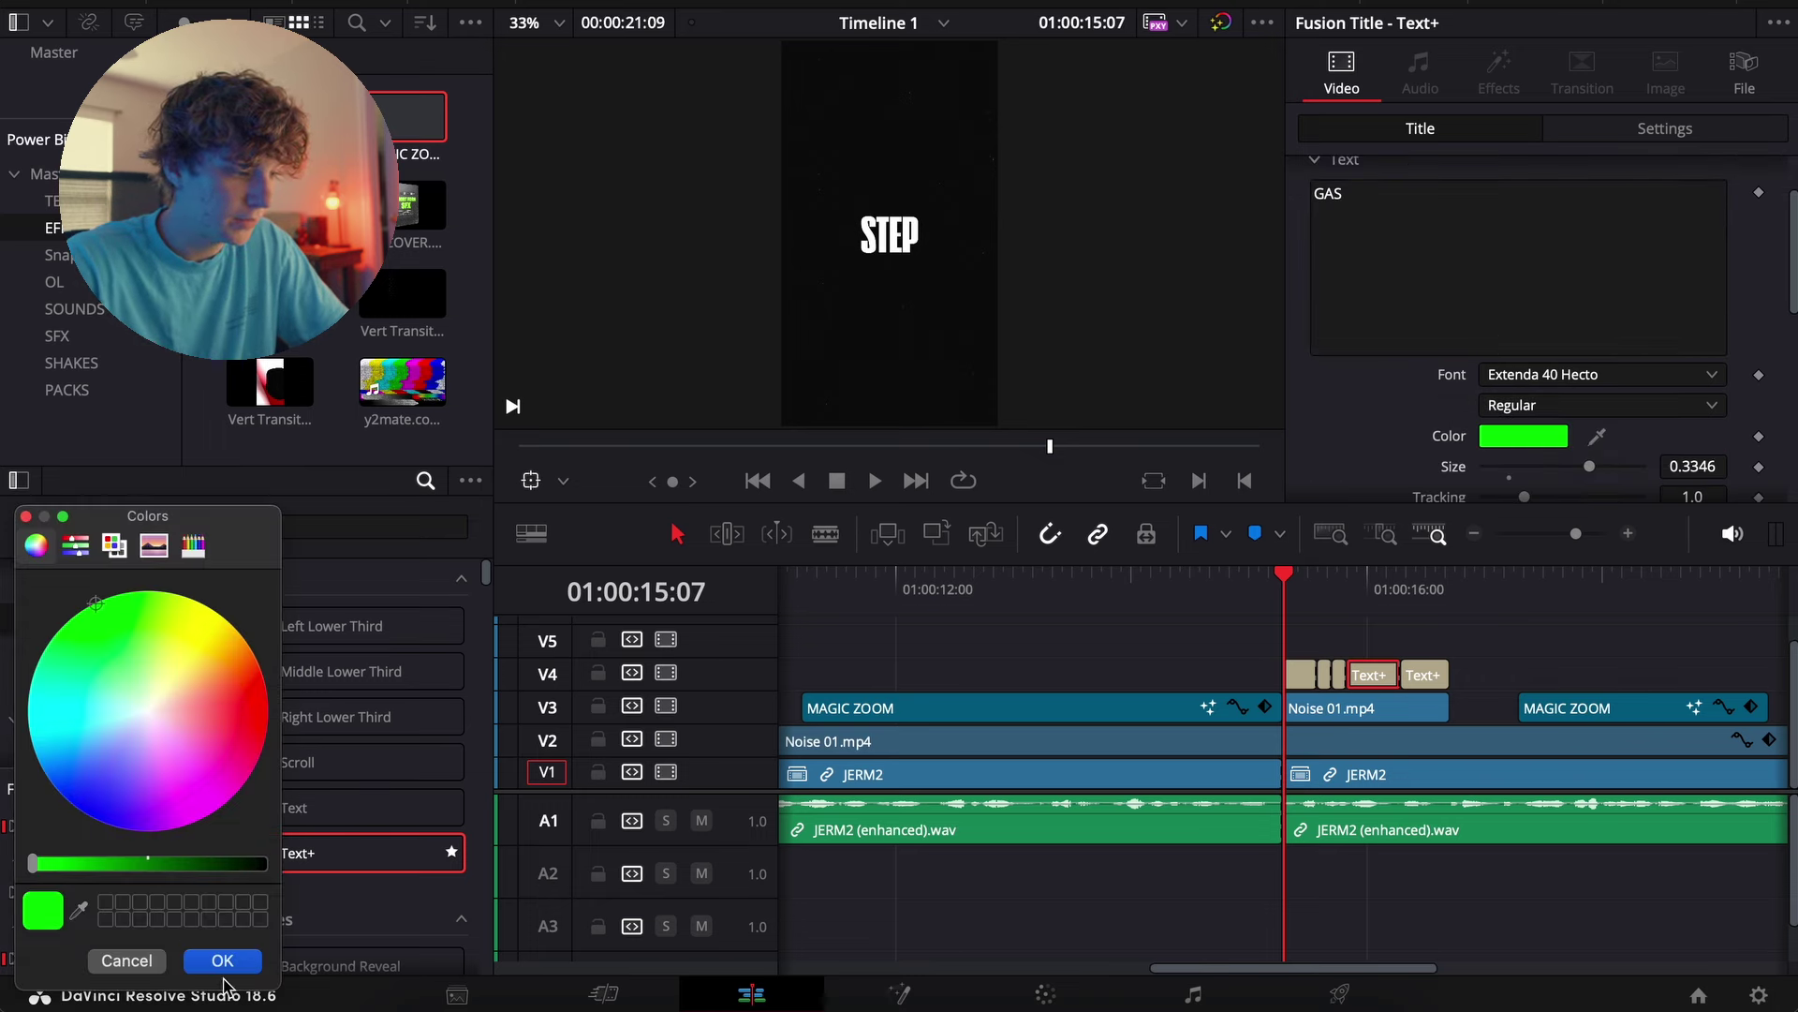
click(222, 962)
click(1417, 604)
Change the last title on V4 to FURTHER and play the title sequence from 01:00:15:07
click(1433, 674)
click(1515, 265)
key(ctrl+a)
text(FURTHER)
click(1281, 588)
key(space)
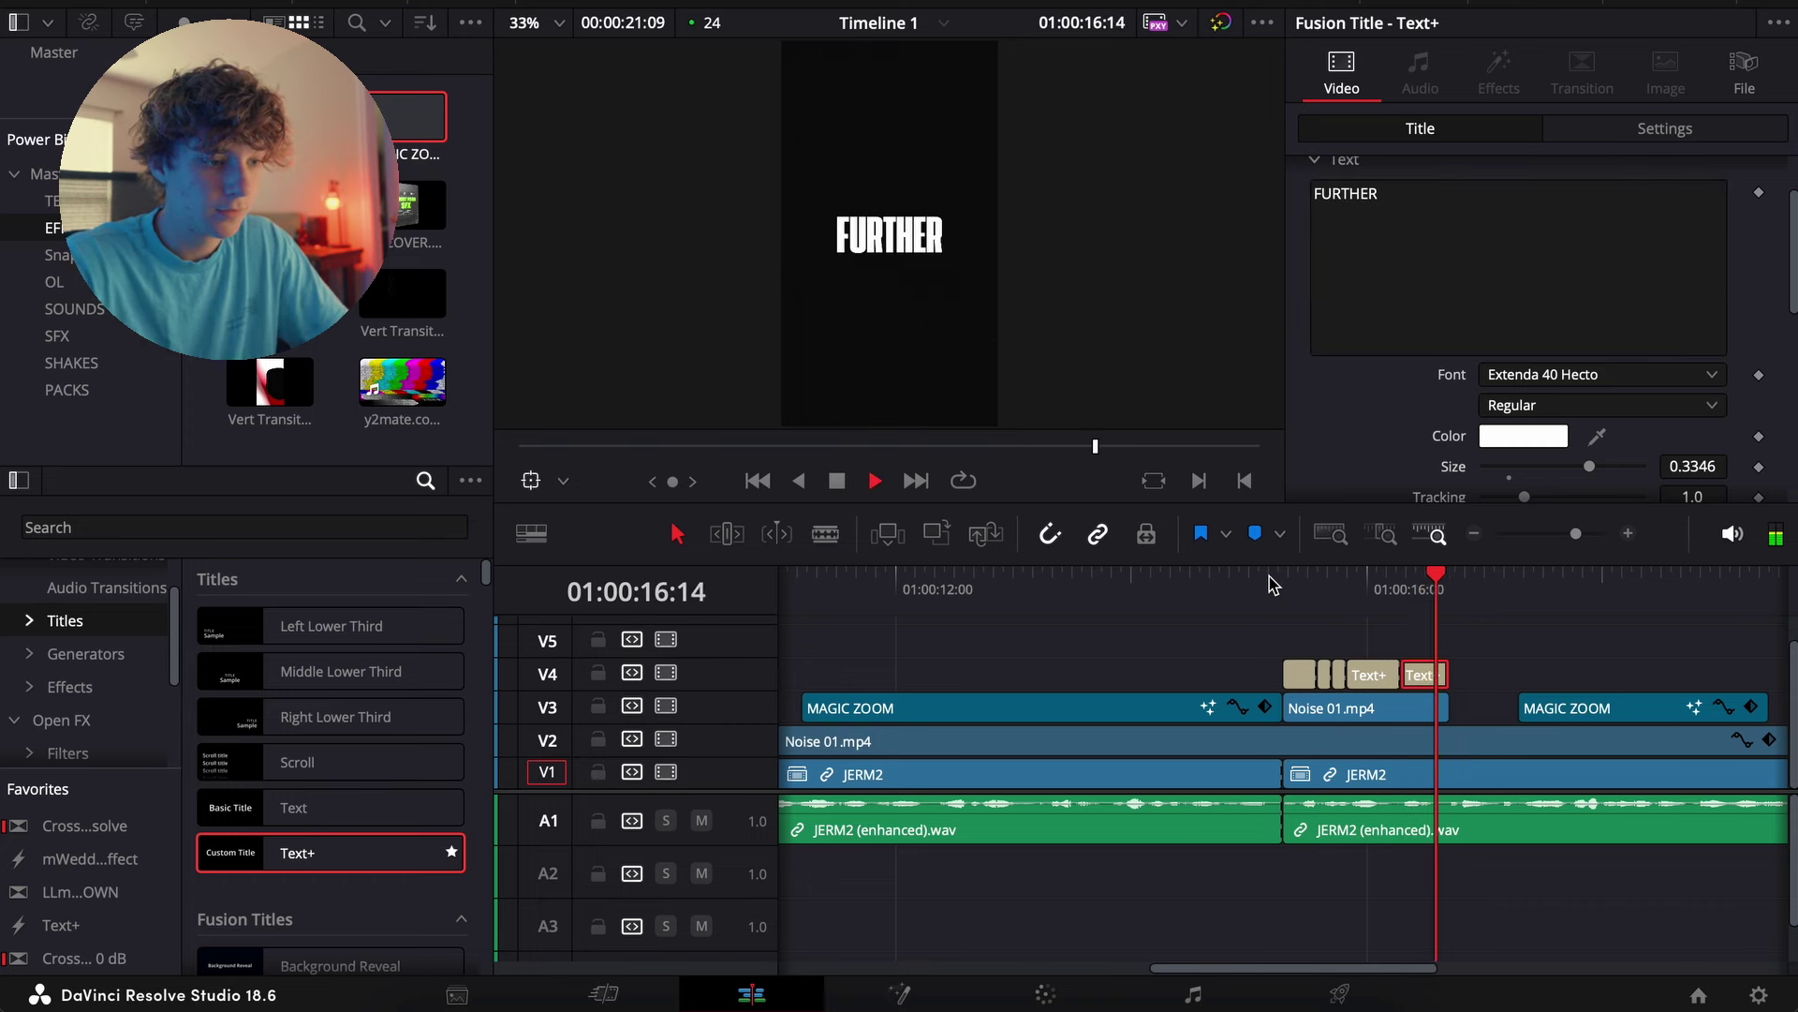
Zoom in on the titles, place the playhead at the start of the GAS title and open it in Fusion
click(1343, 583)
scroll(1343, 583, up, 3)
key(space)
click(1358, 582)
click(900, 994)
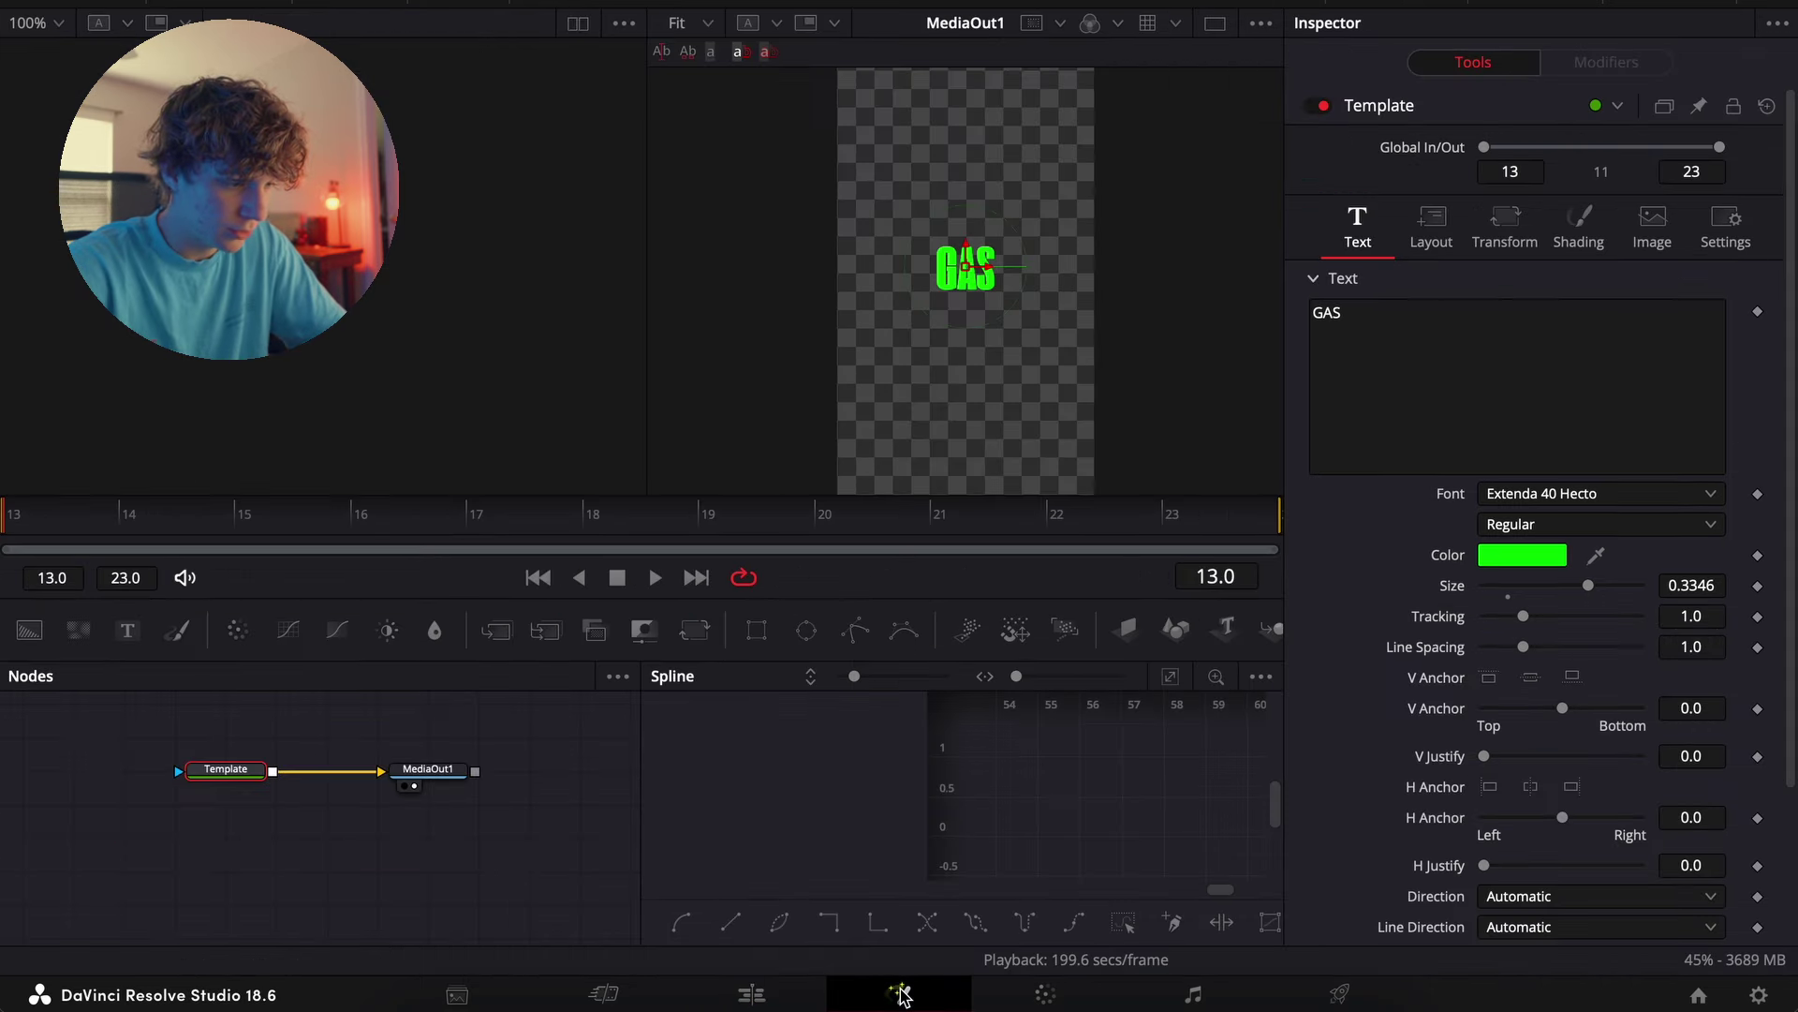
key(shift+space)
text(trans)
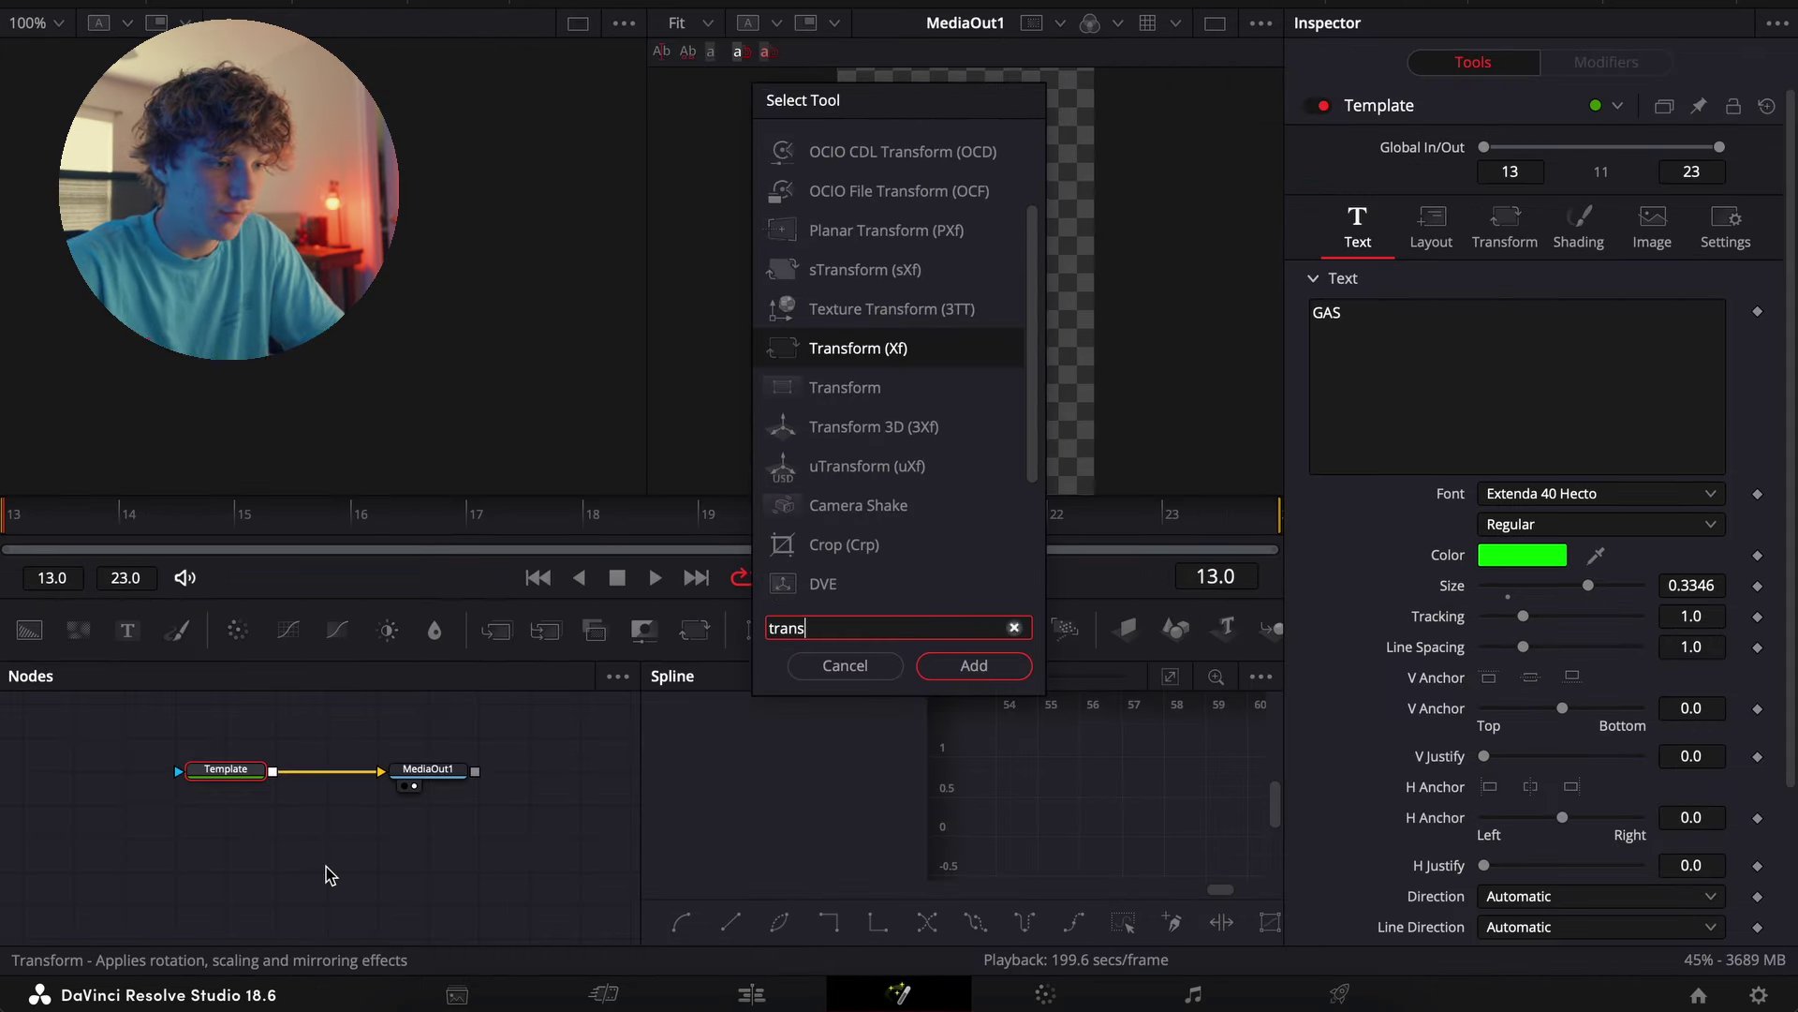
key(Return)
key(ctrl+z)
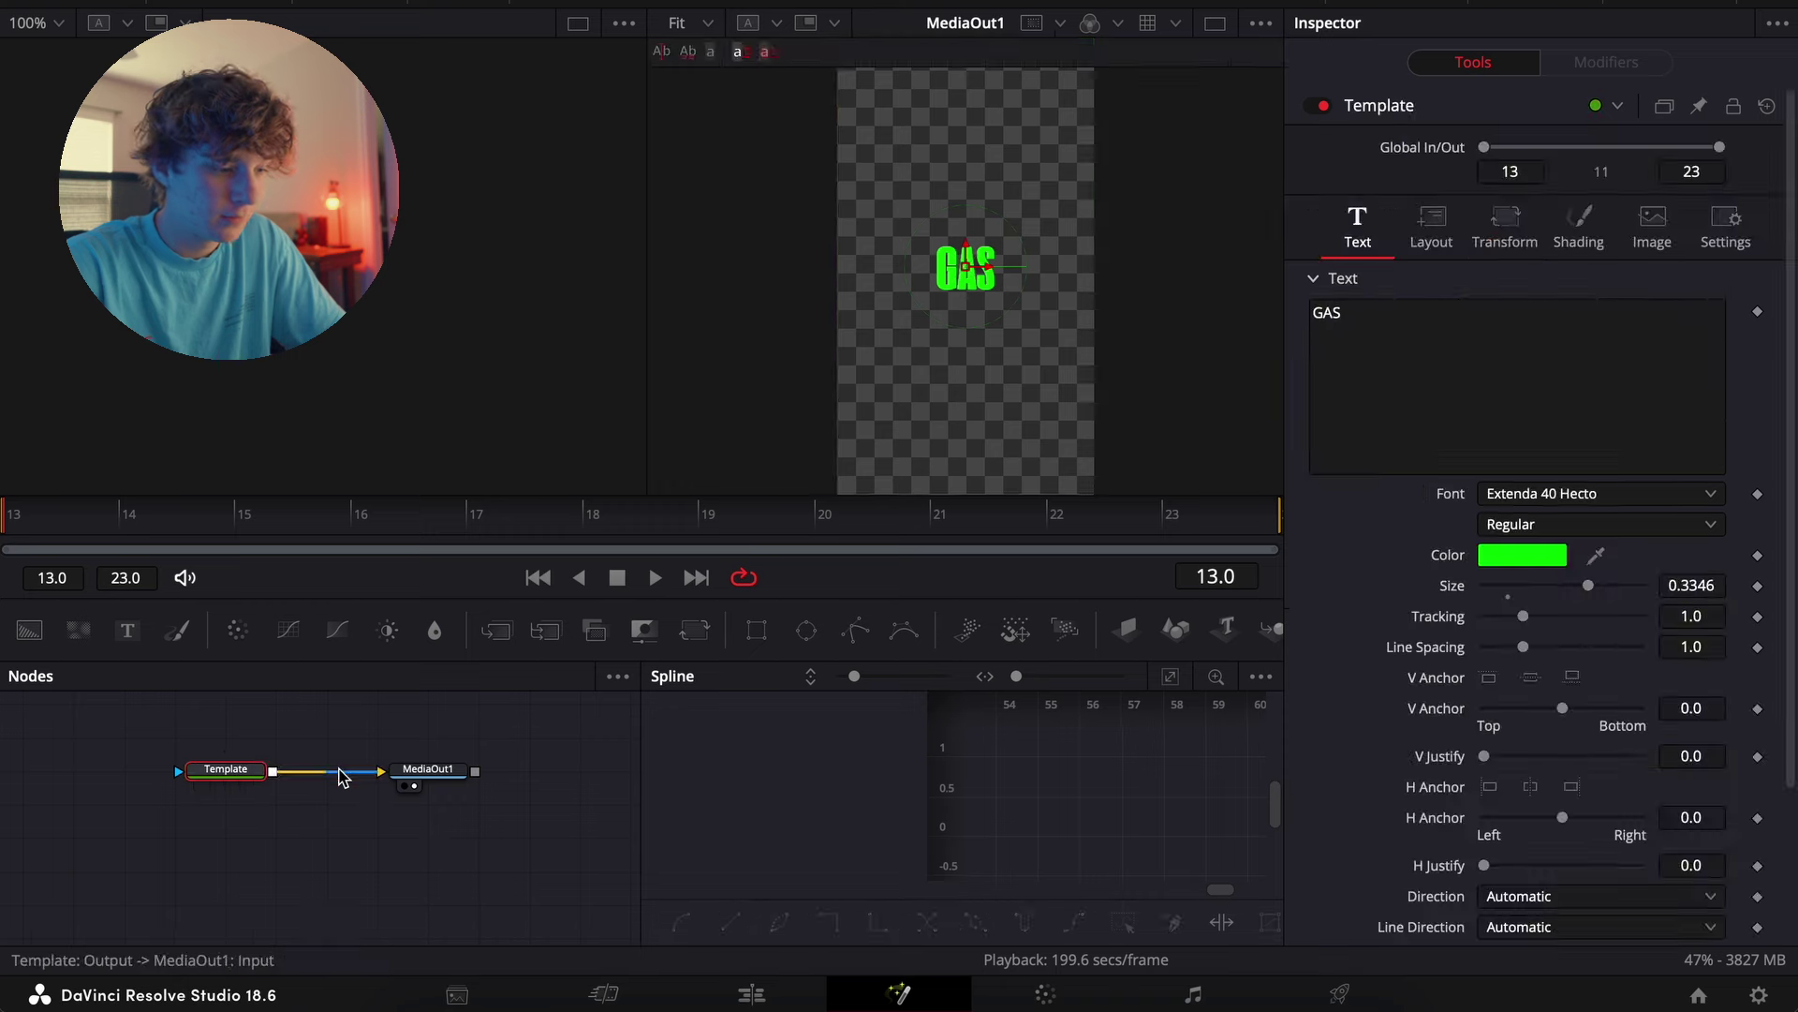
Insert the slider-based Transform effect, not Transform (Xf), between the Template and MediaOut1 nodes
key(shift+space)
text(tran)
key(Down)
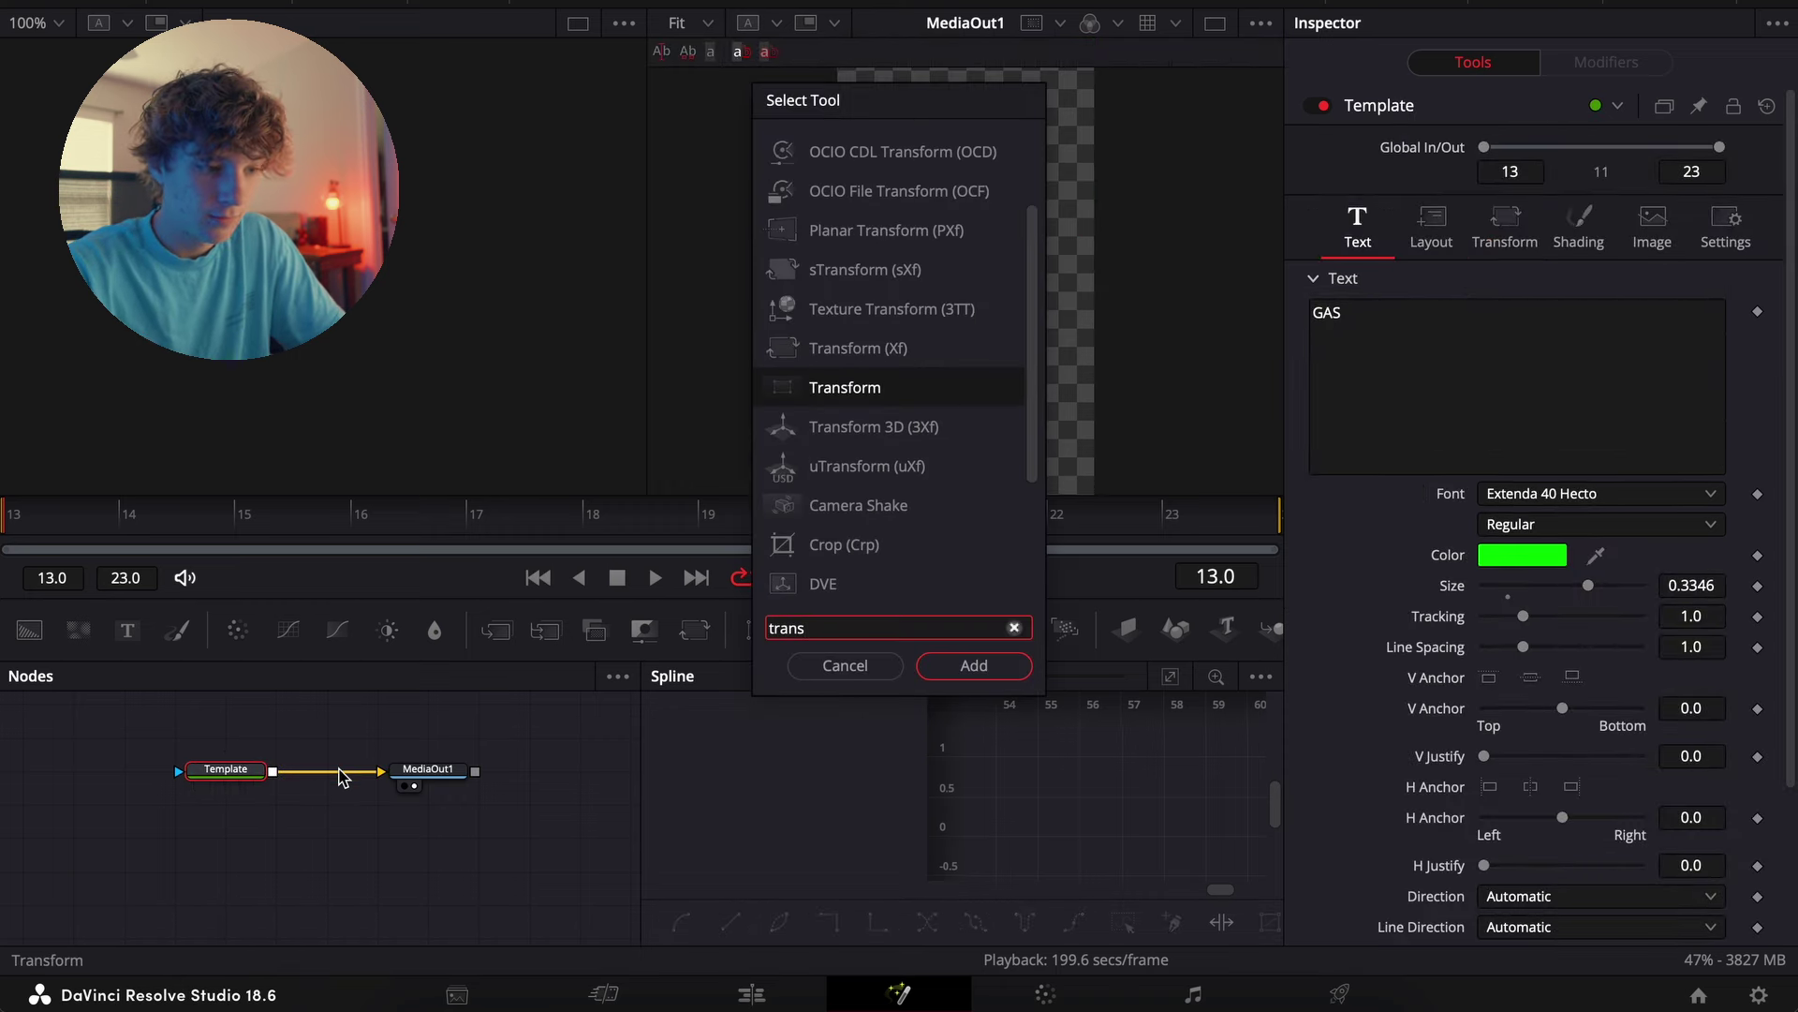
key(Return)
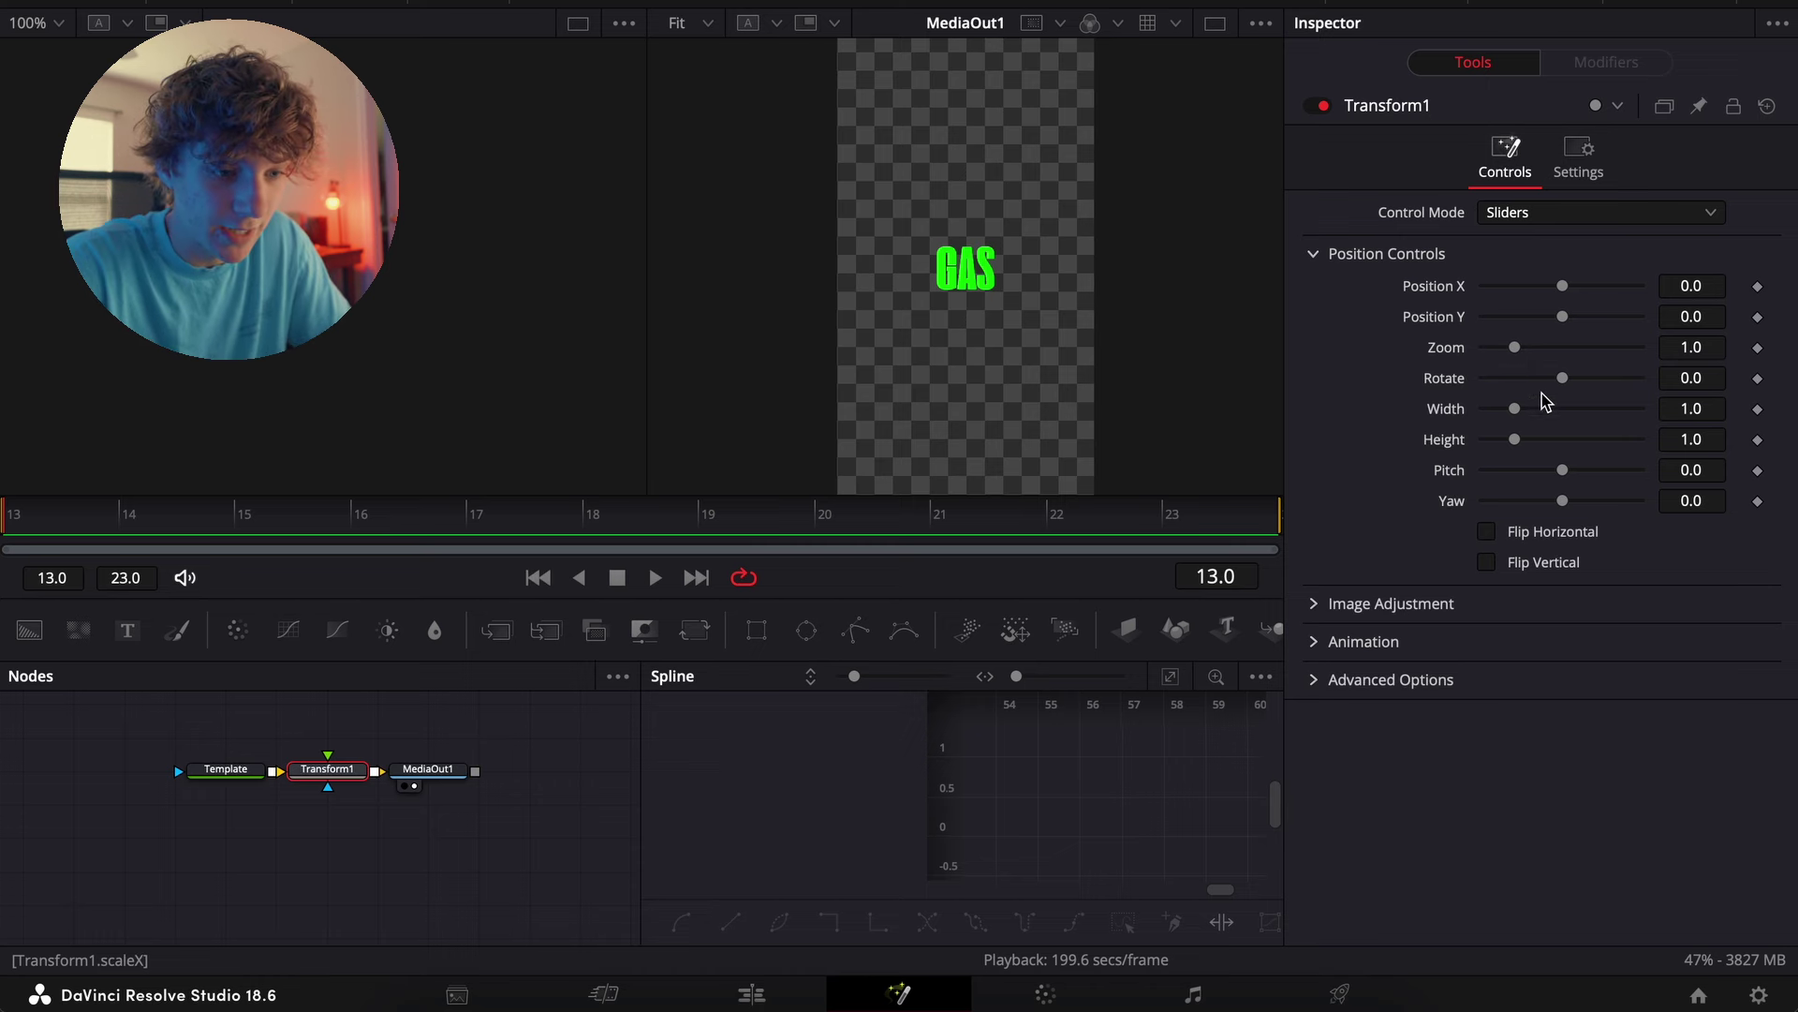
Keyframe the Transform at frame 13 with Zoom 0.457, Width 0.634, Height 0.663 and Pitch -0.45
drag(1517, 347, 1496, 348)
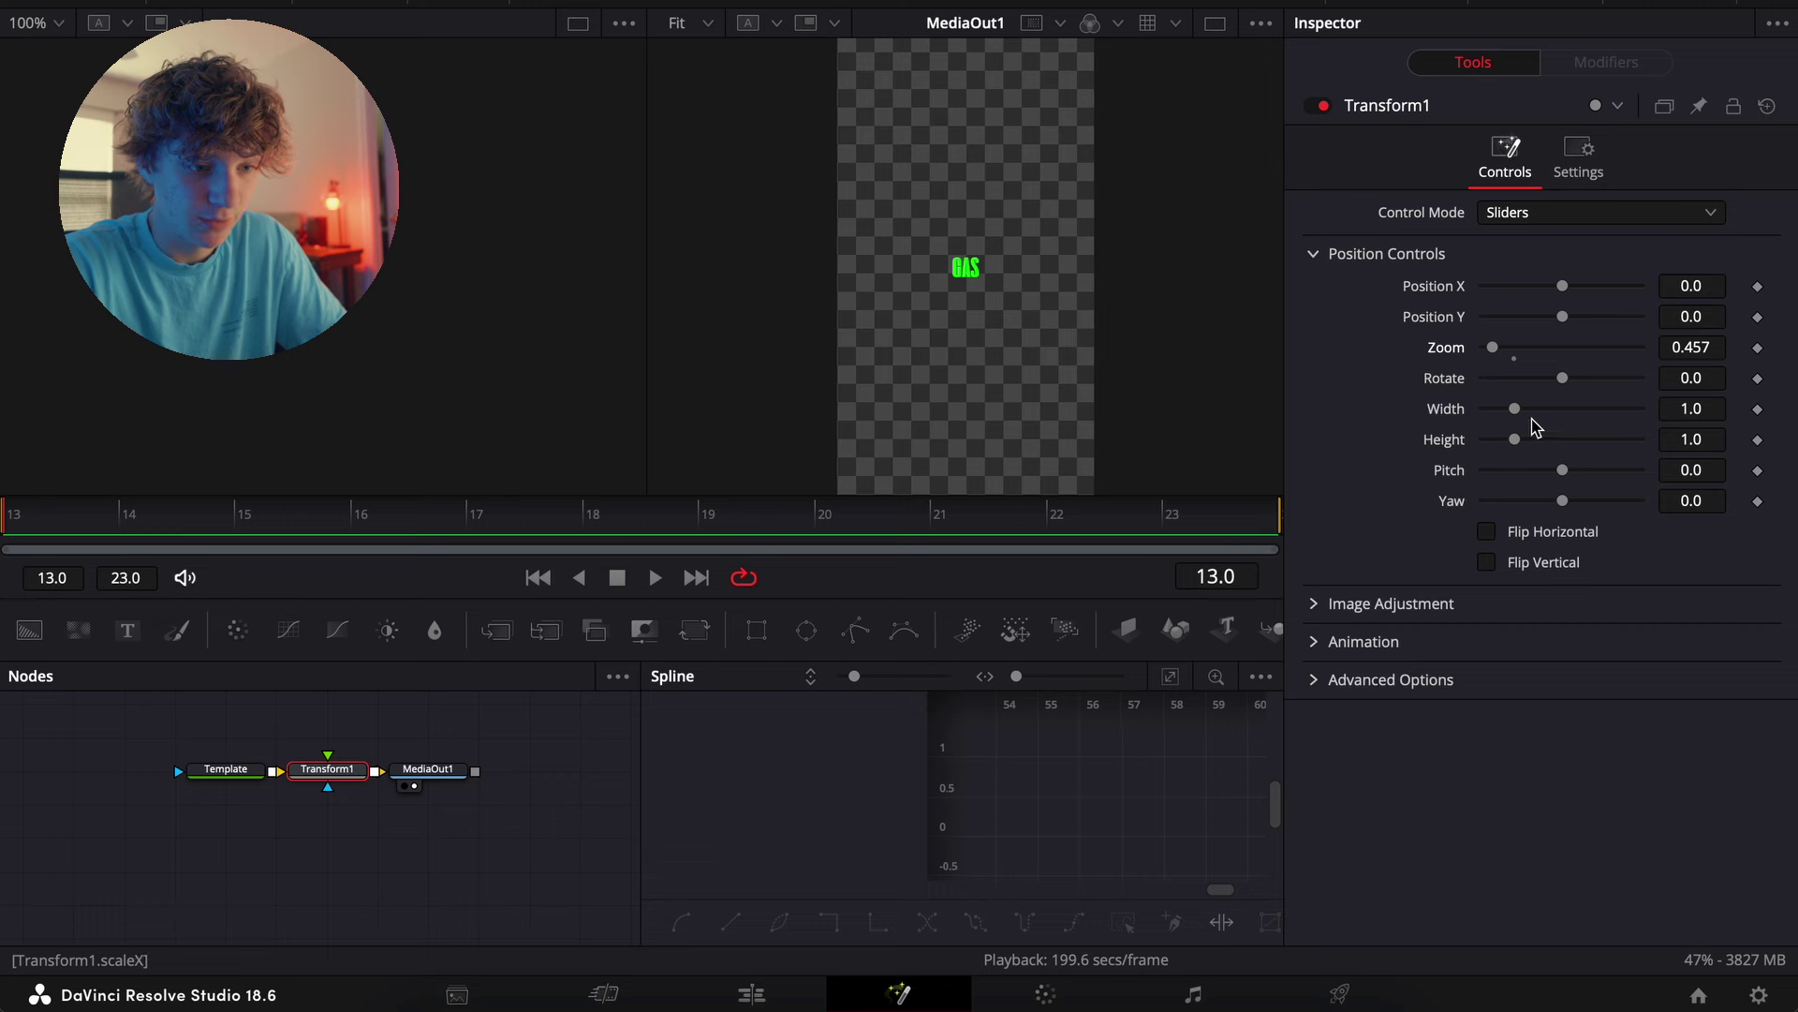
mouse_move(1514, 408)
mouse_down()
mouse_move(1498, 409)
mouse_move(1510, 442)
mouse_up()
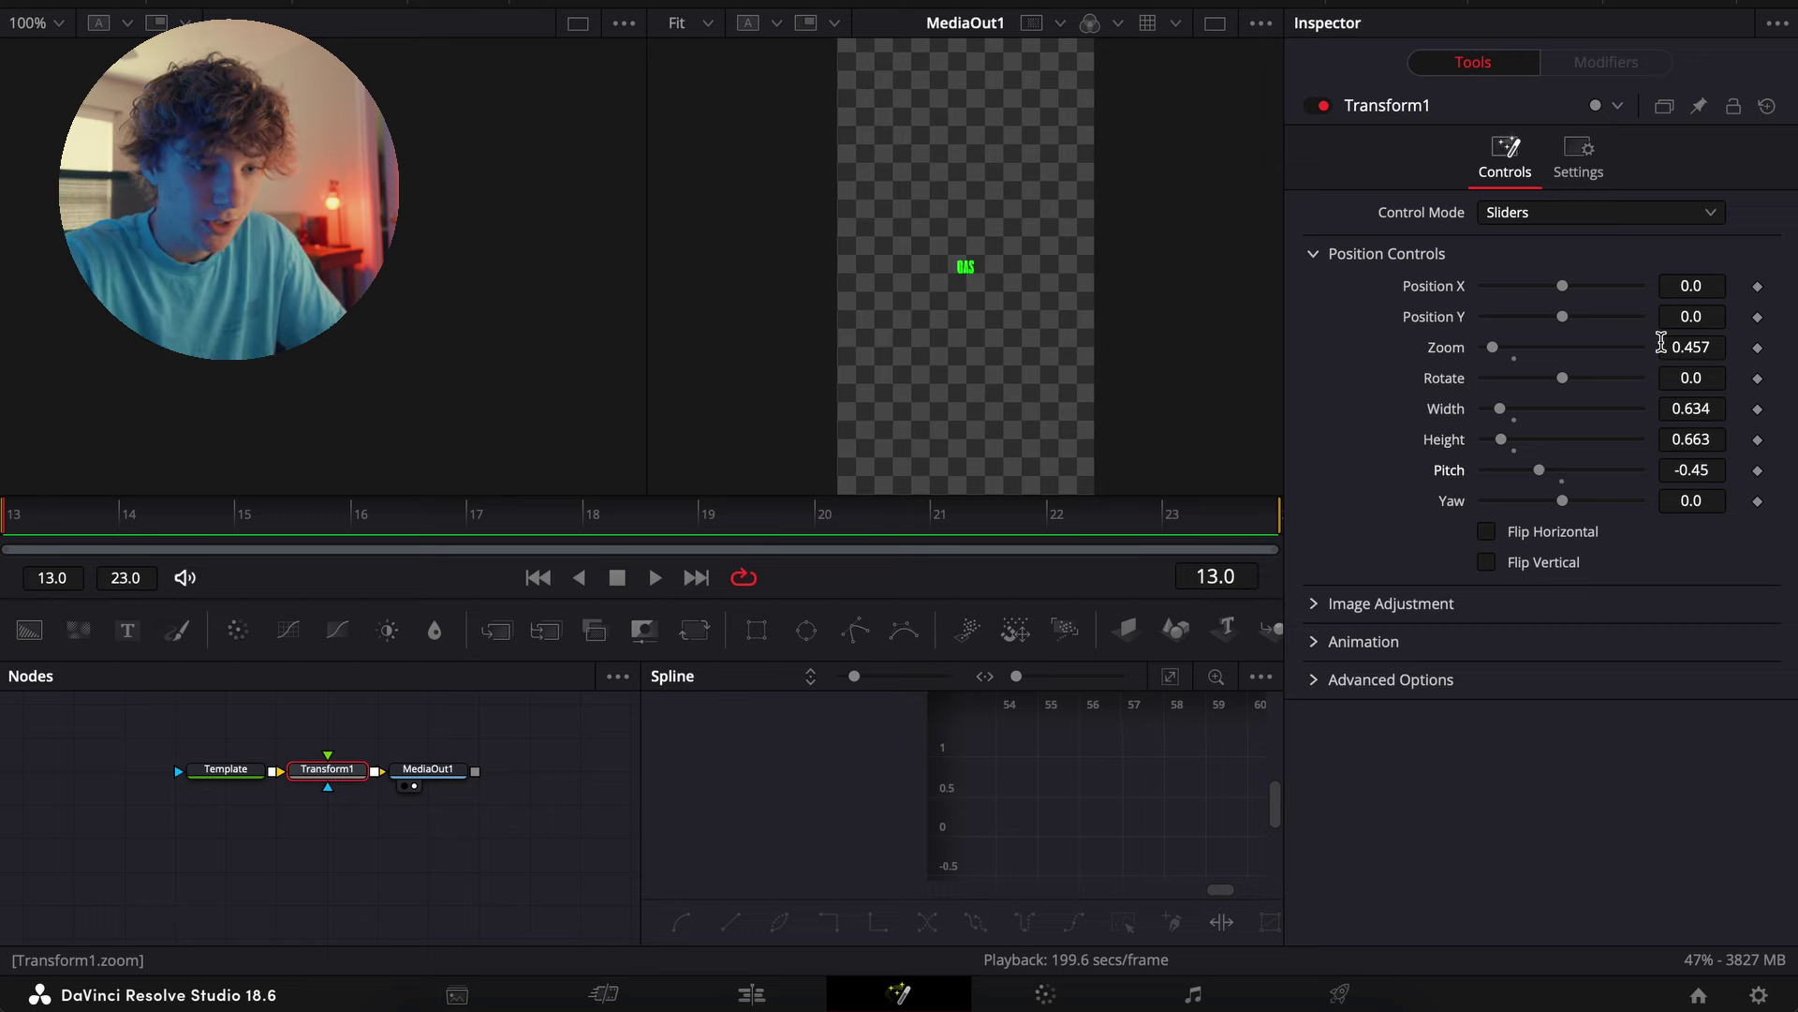
click(1757, 347)
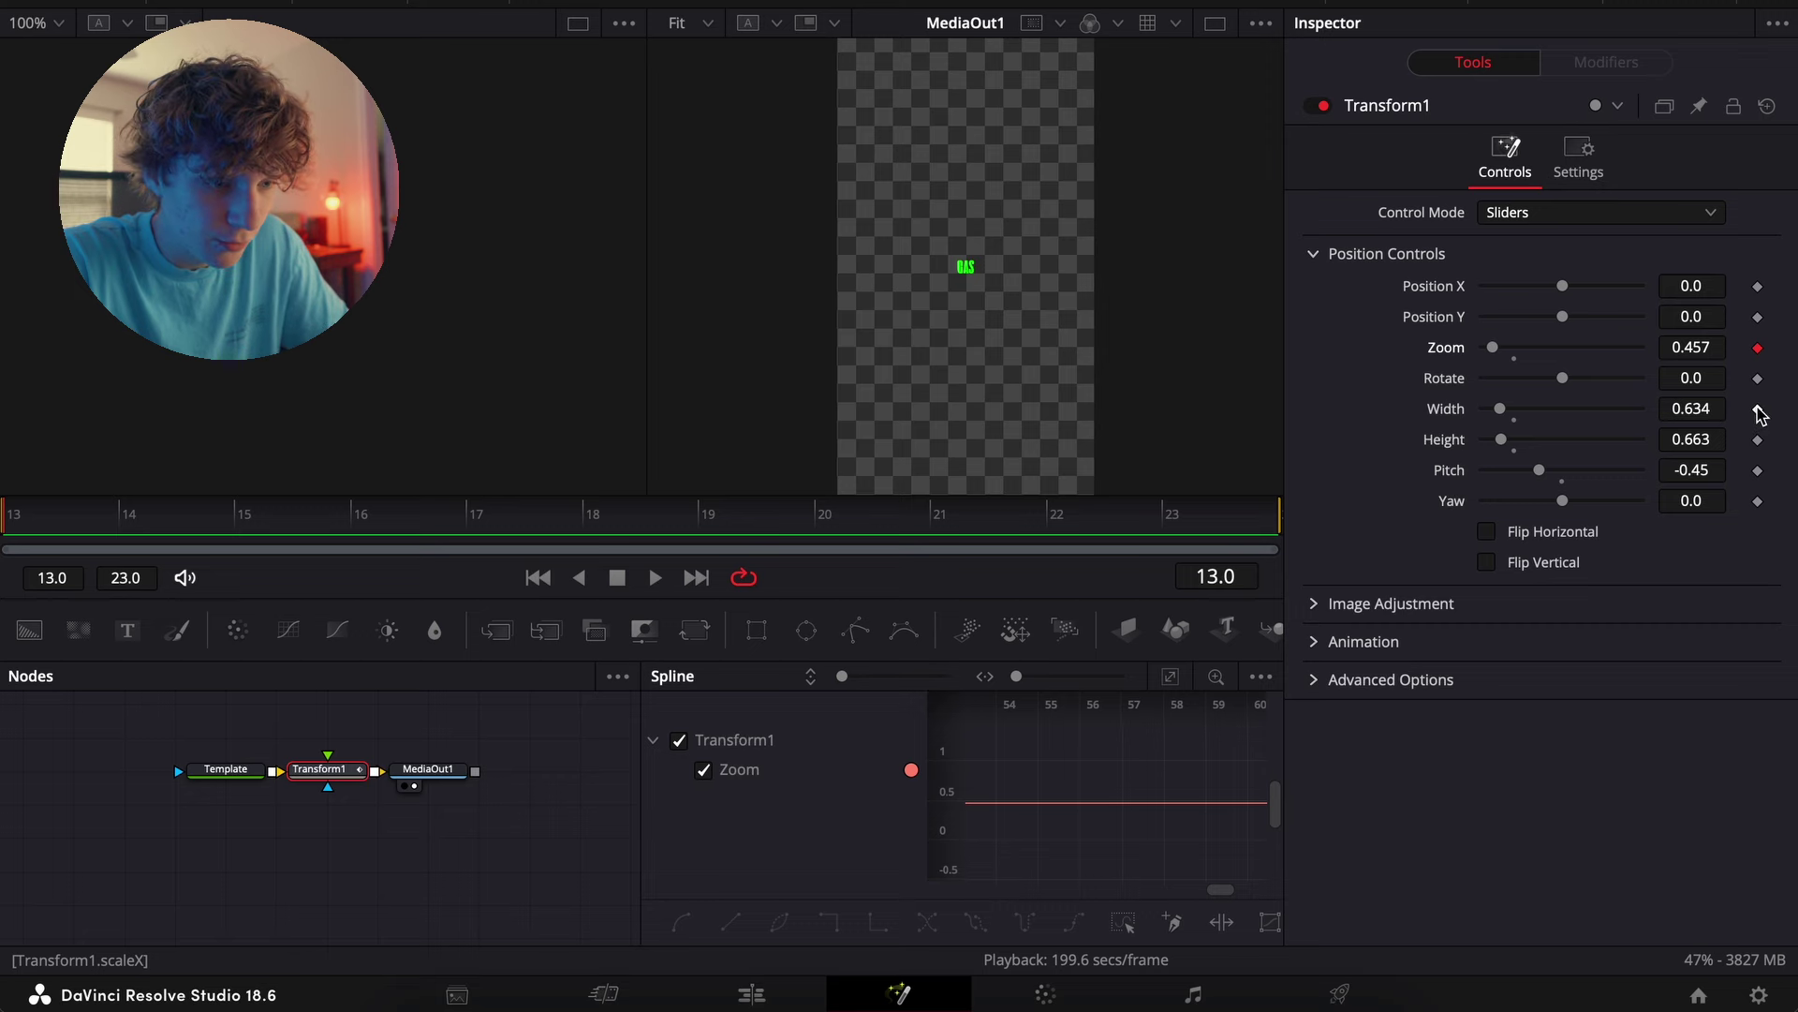
click(1758, 409)
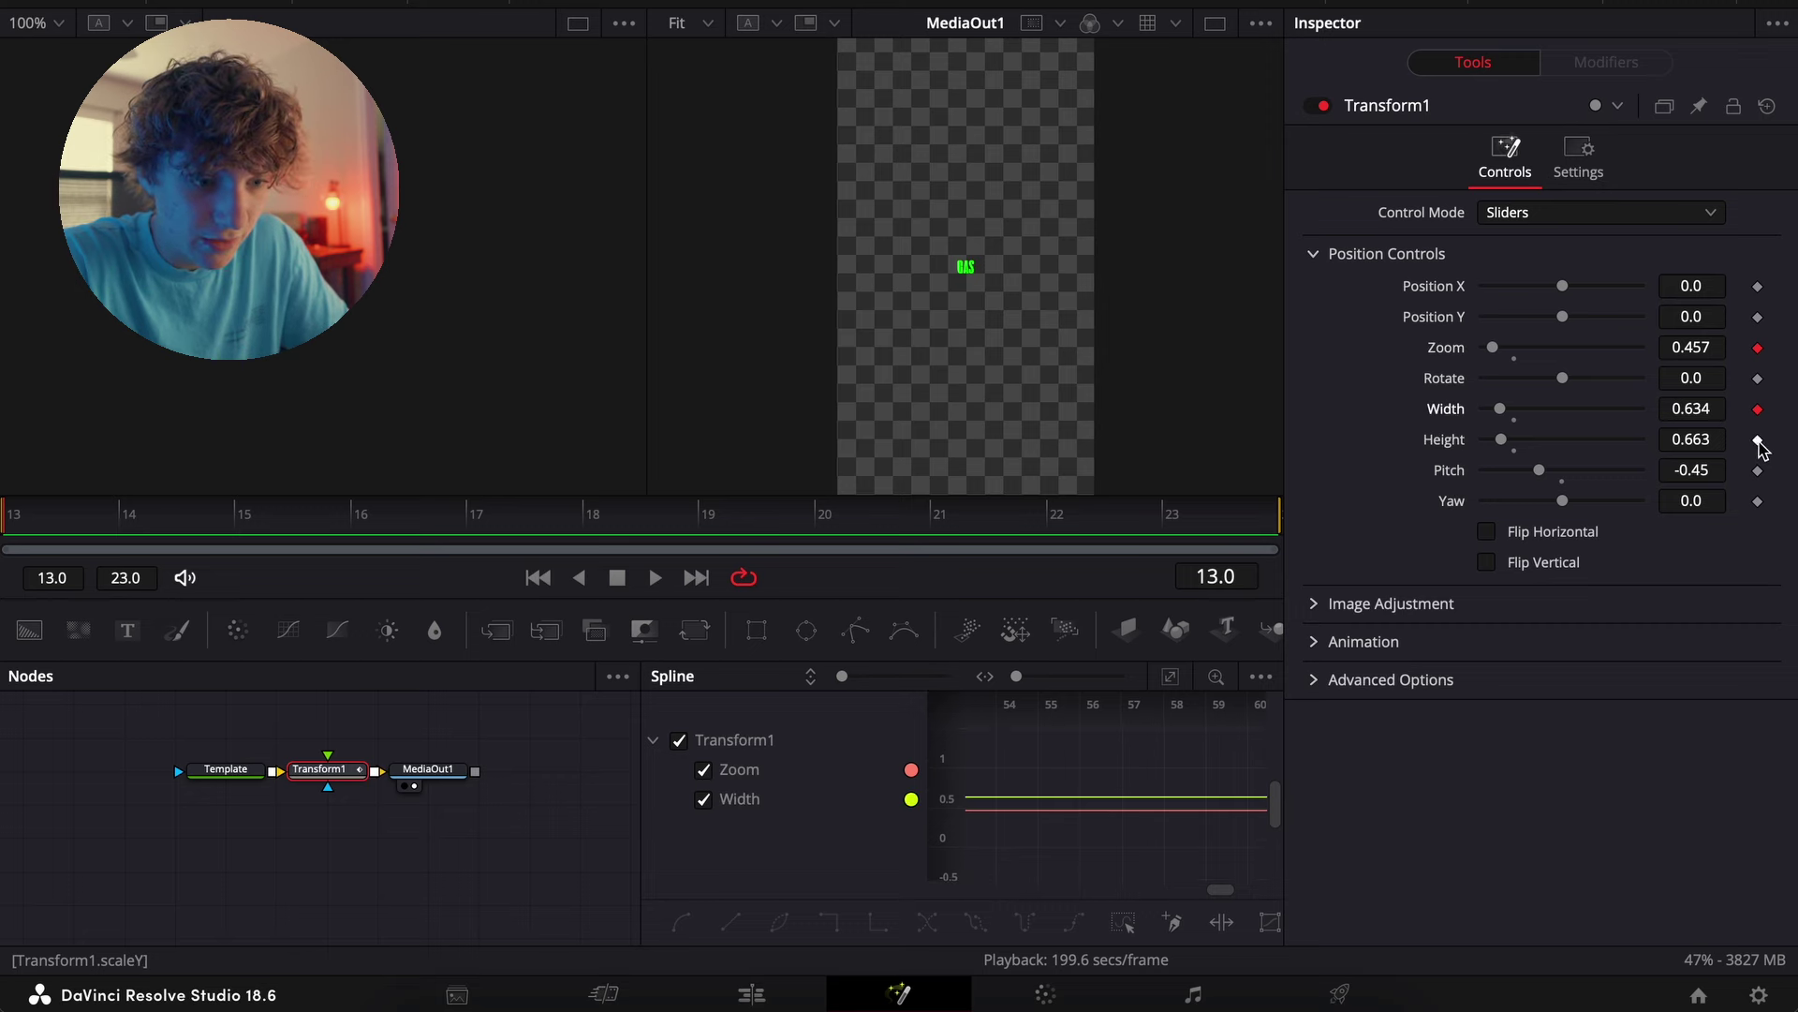
click(1758, 440)
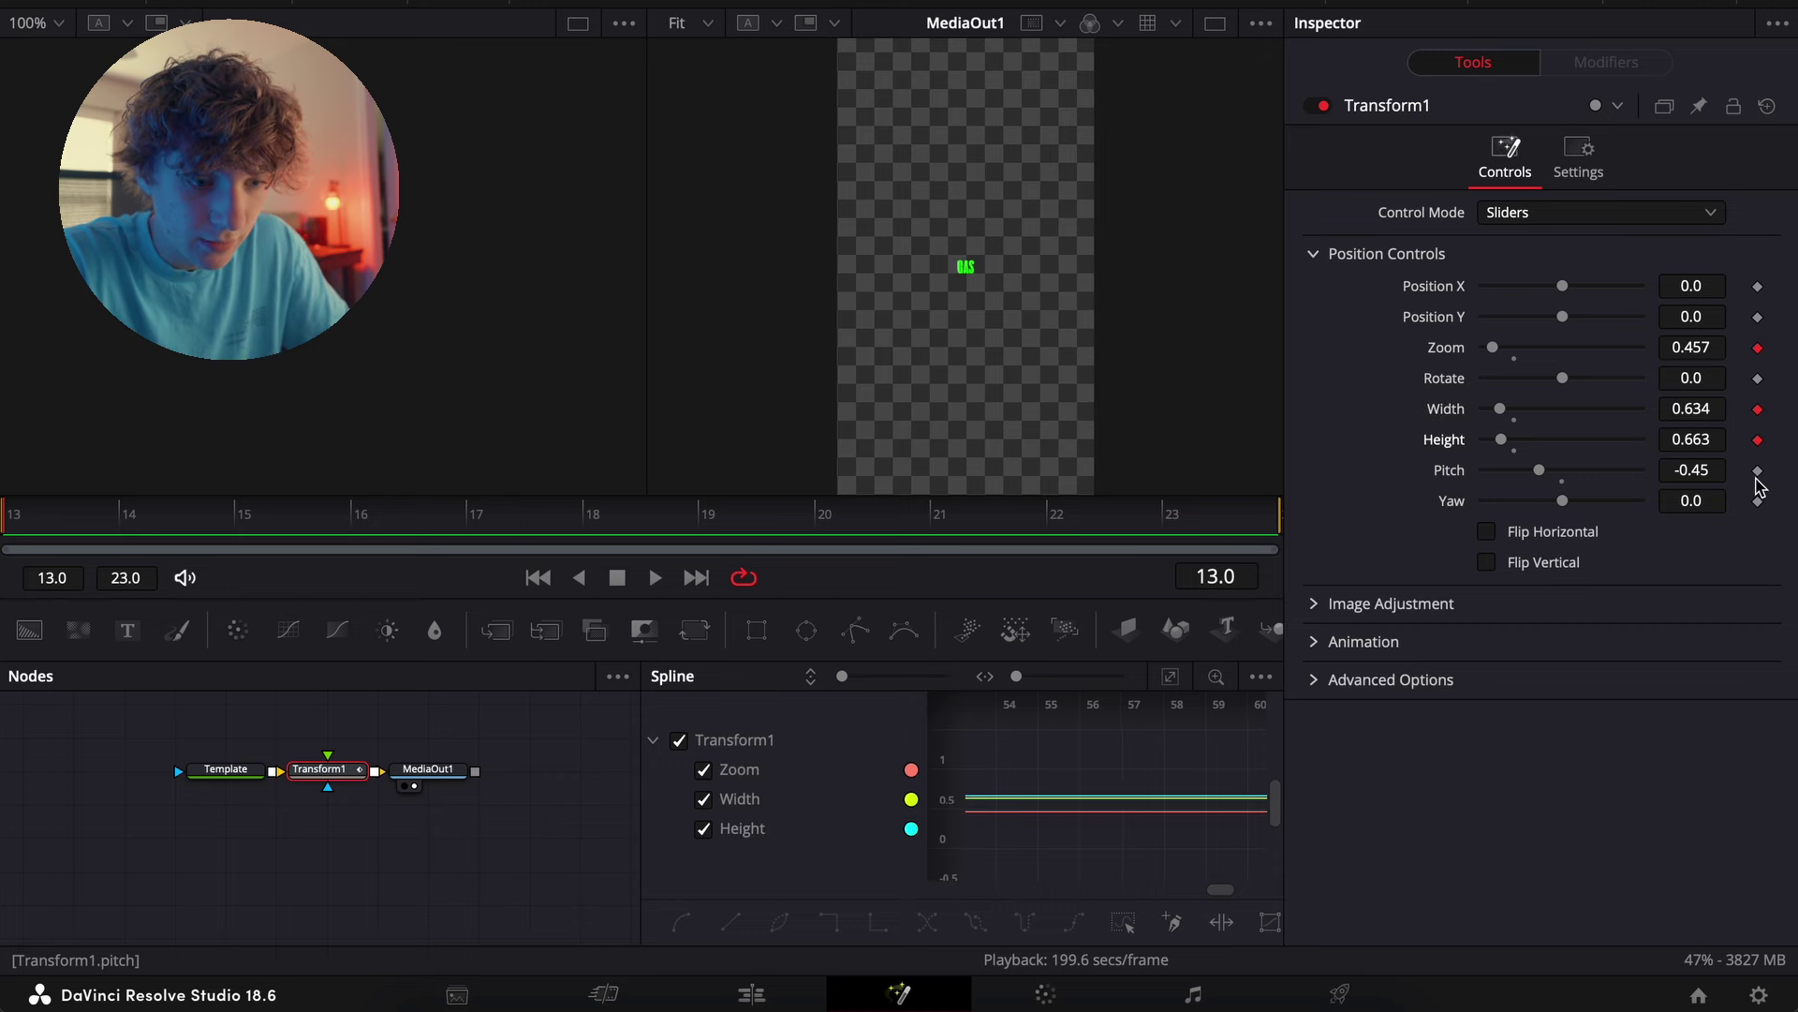
click(1758, 471)
Keyframe the Transform at frame 21 with Zoom 1.402, Width 1.0, Height 1.0 and Pitch 0.0
drag(80, 522, 934, 525)
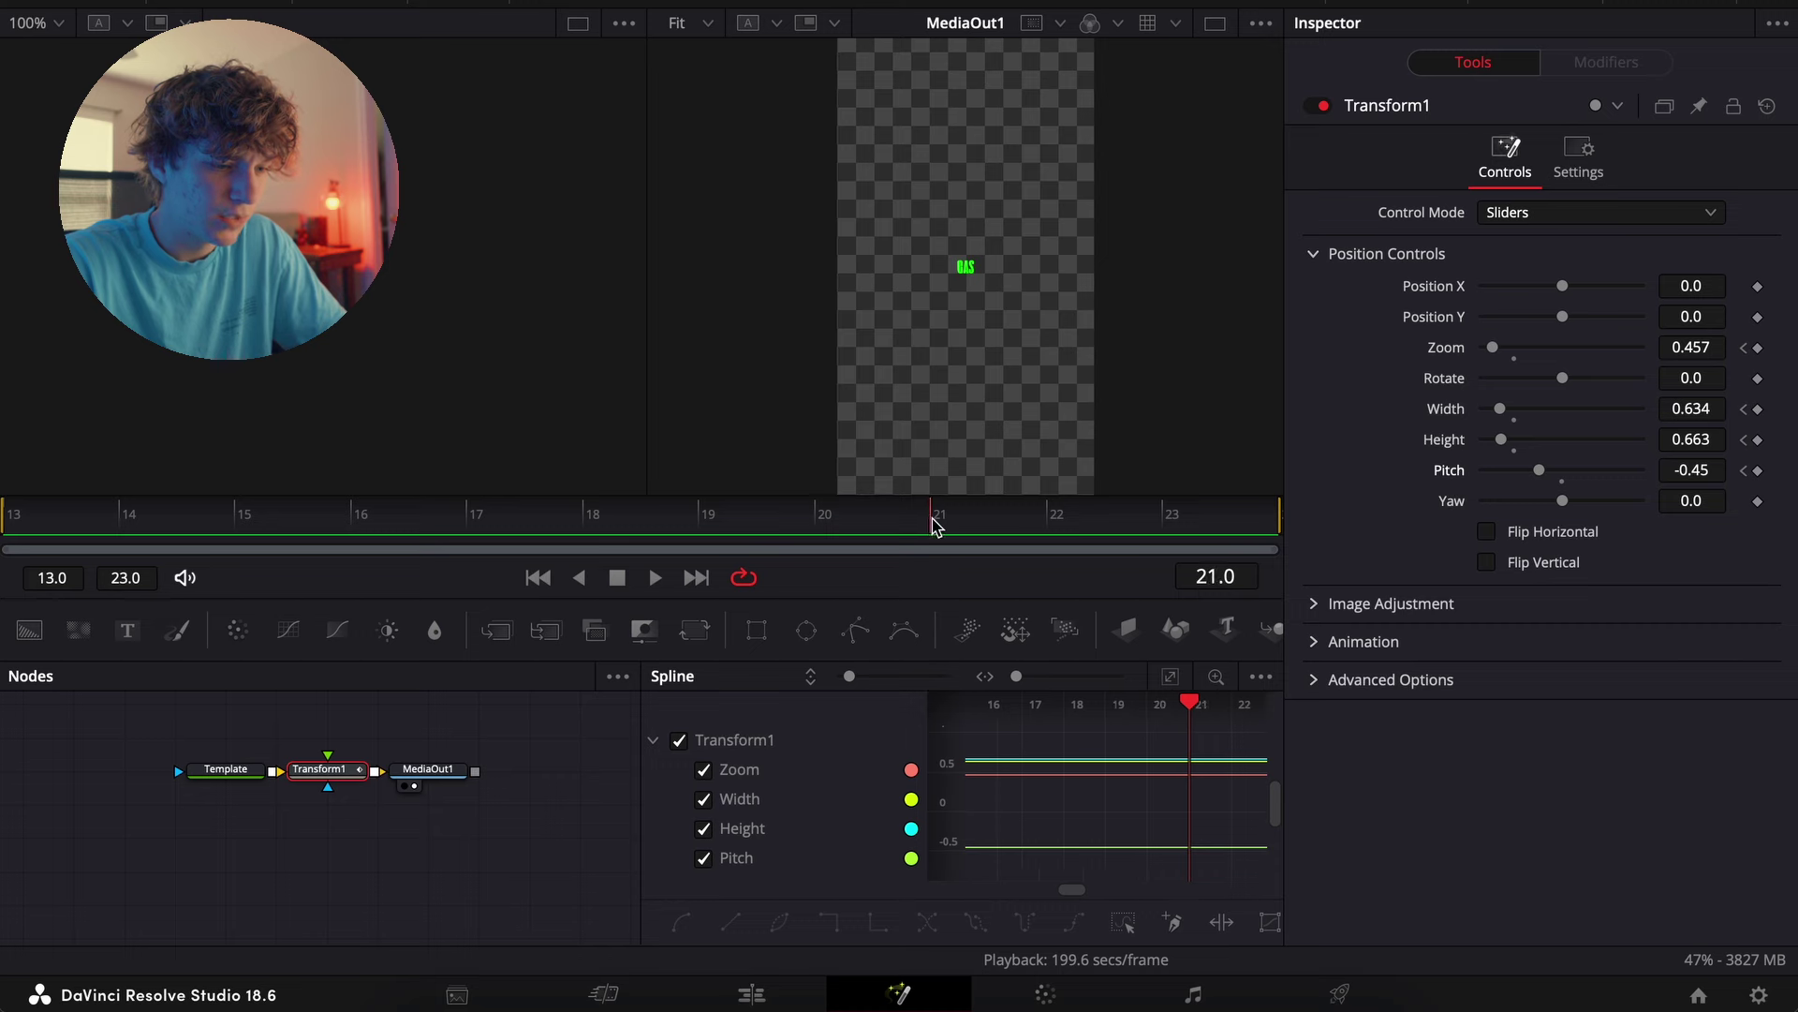
drag(1495, 349, 1519, 448)
click(1514, 419)
click(1514, 451)
click(1563, 481)
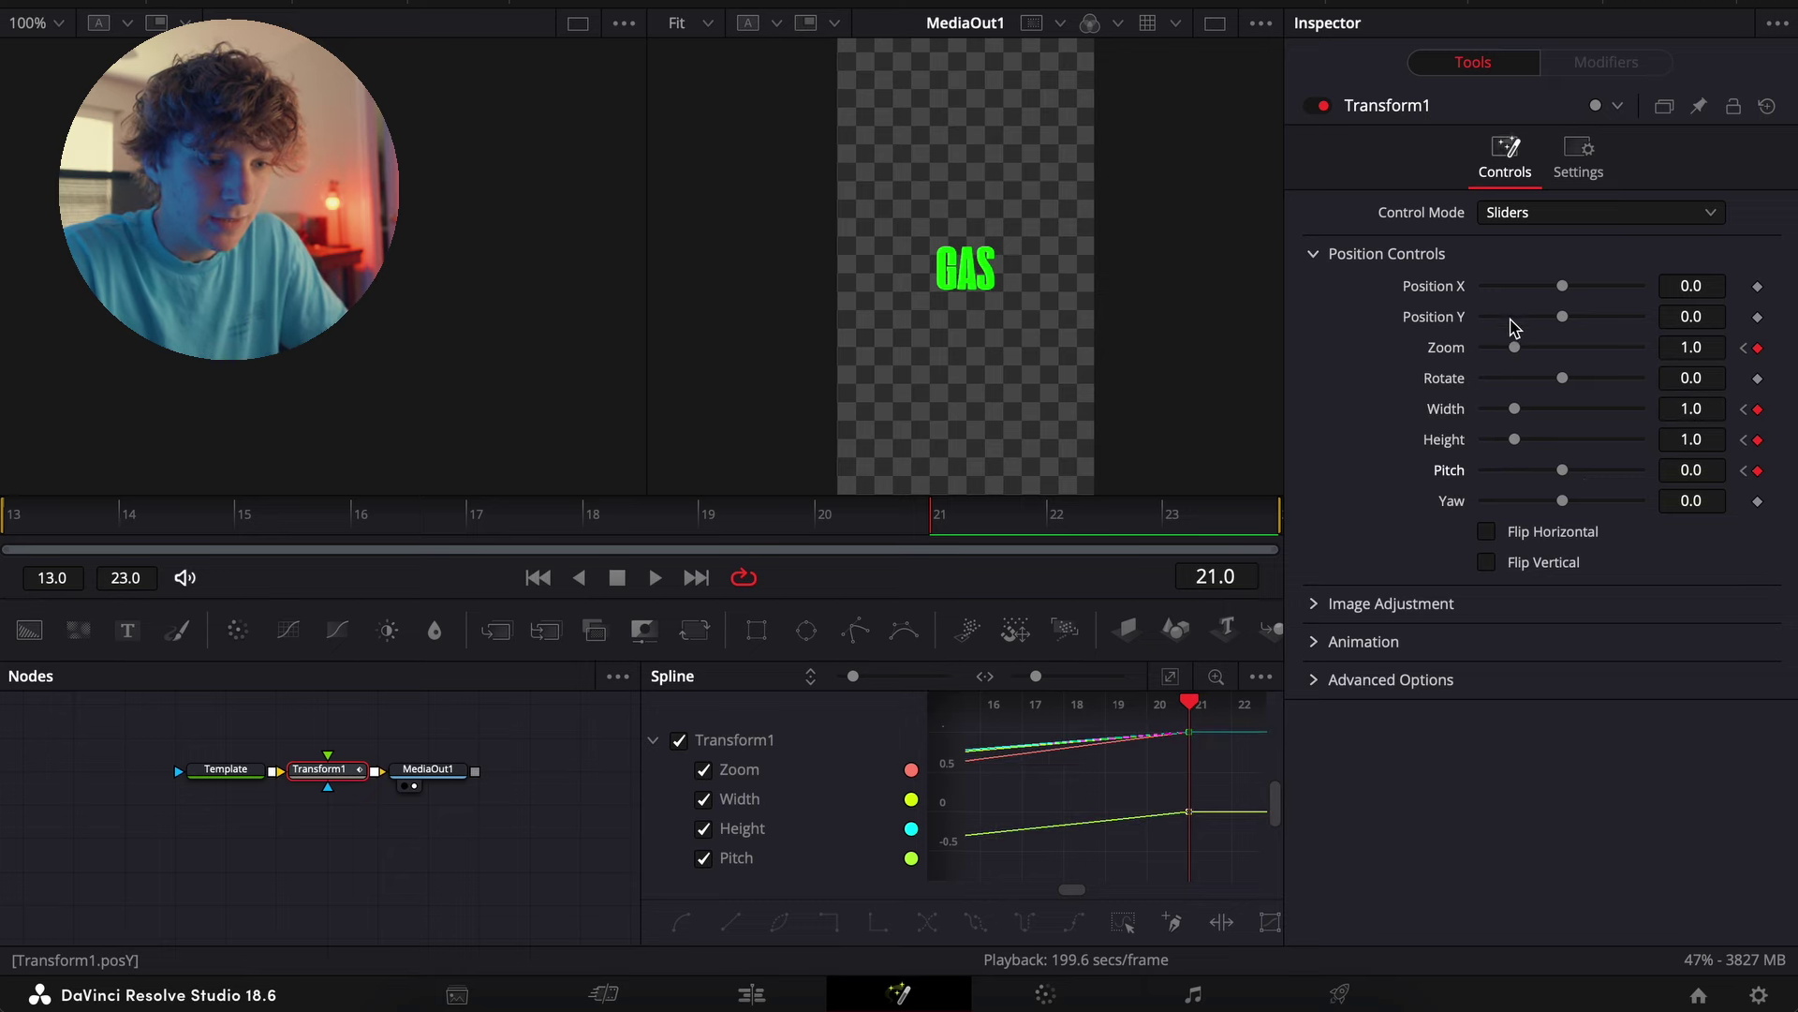
drag(1517, 354, 1530, 353)
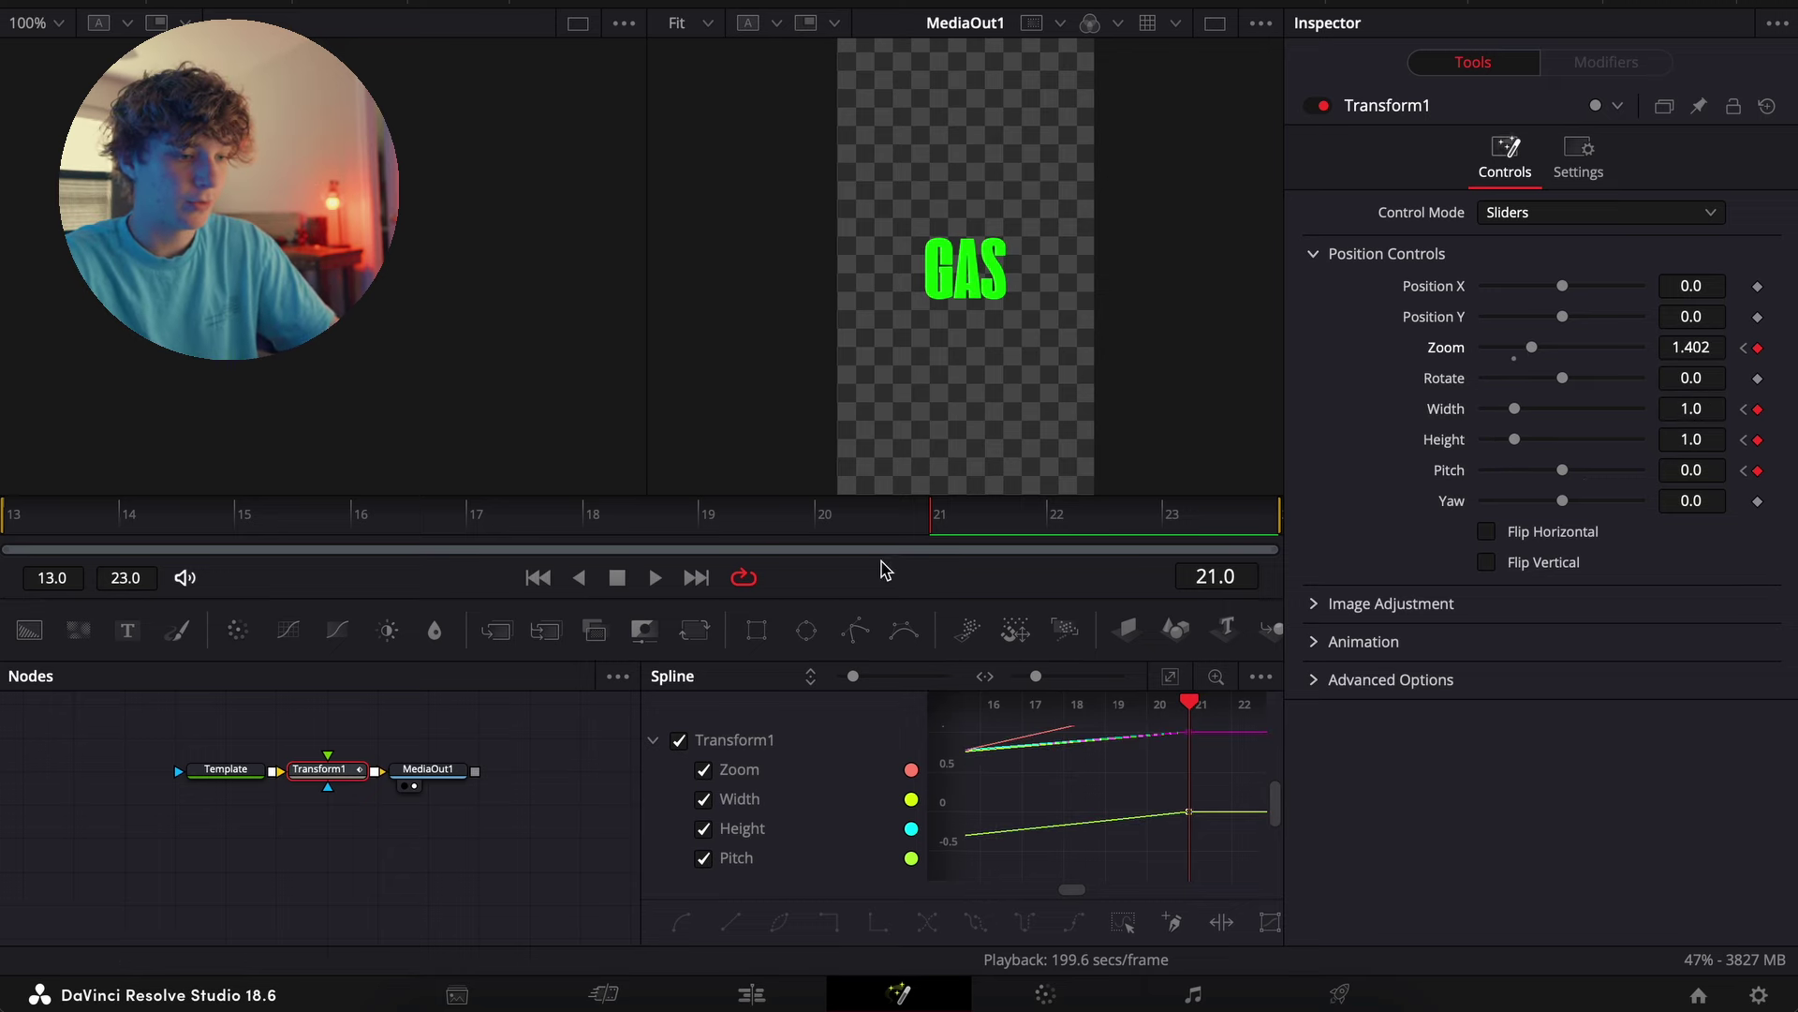
Play the GAS scale-up animation from frame 13 to examine its motion
click(3, 511)
key(space)
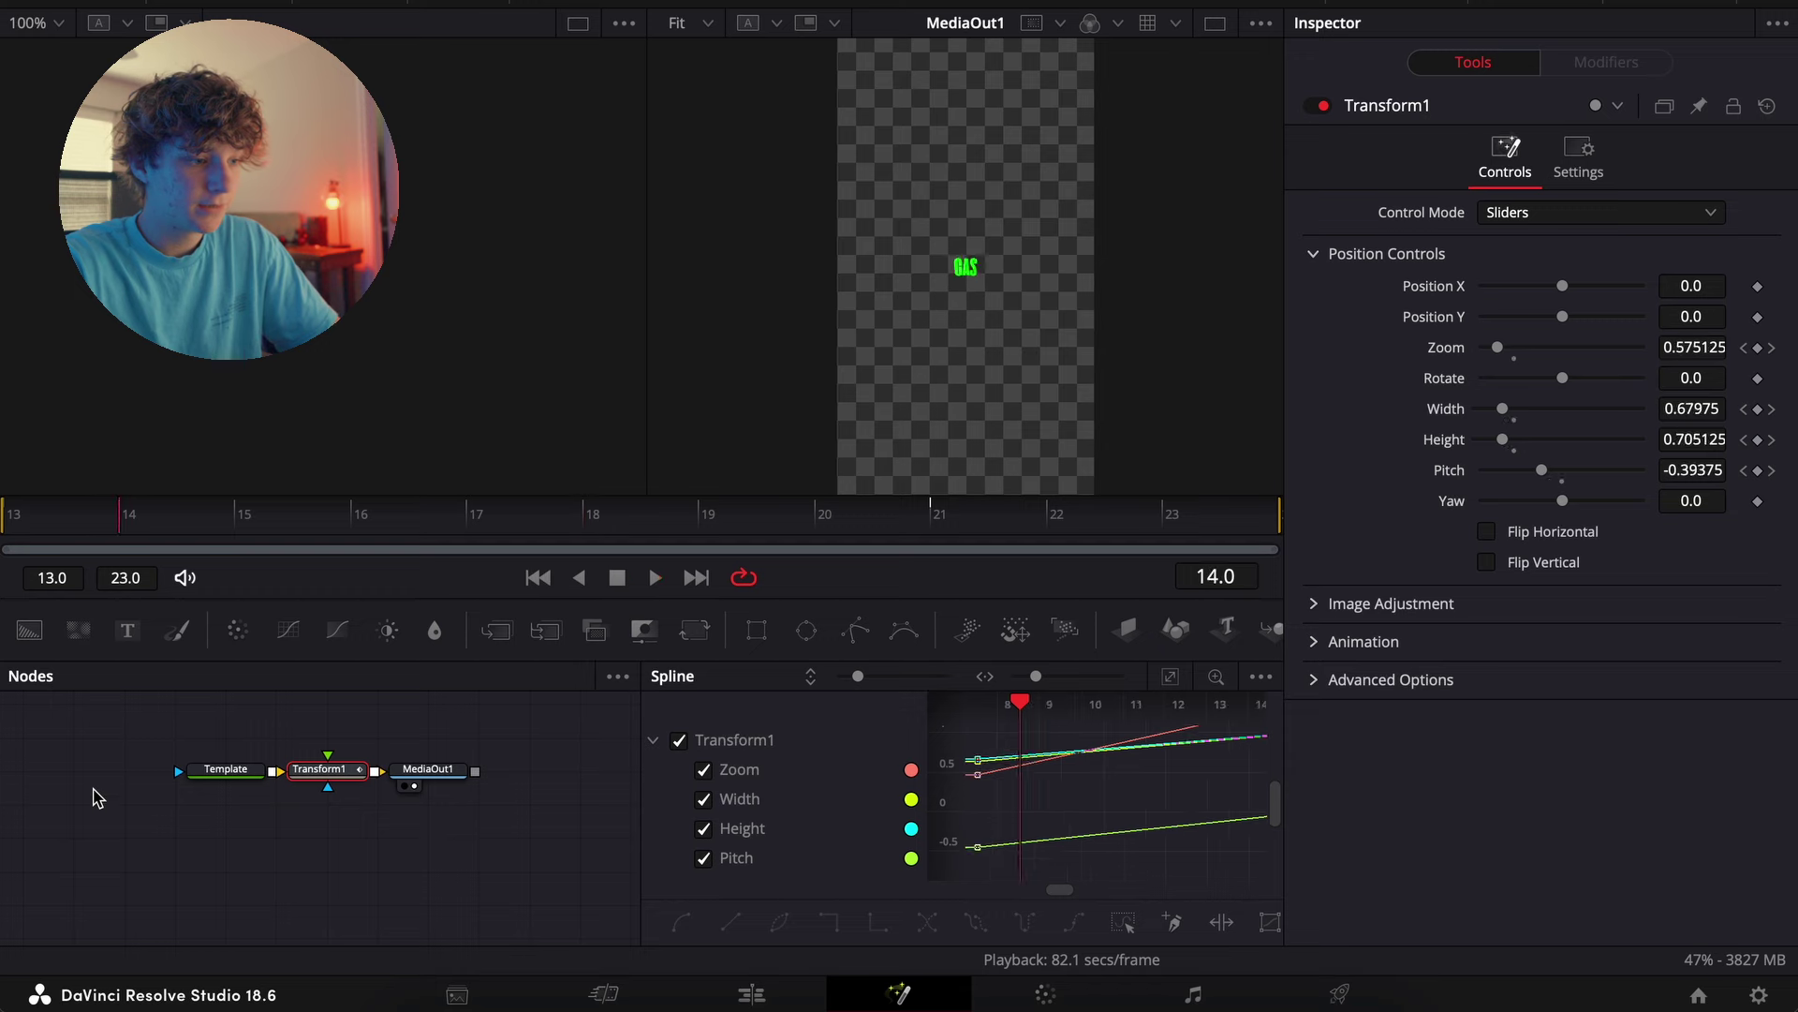
key(space)
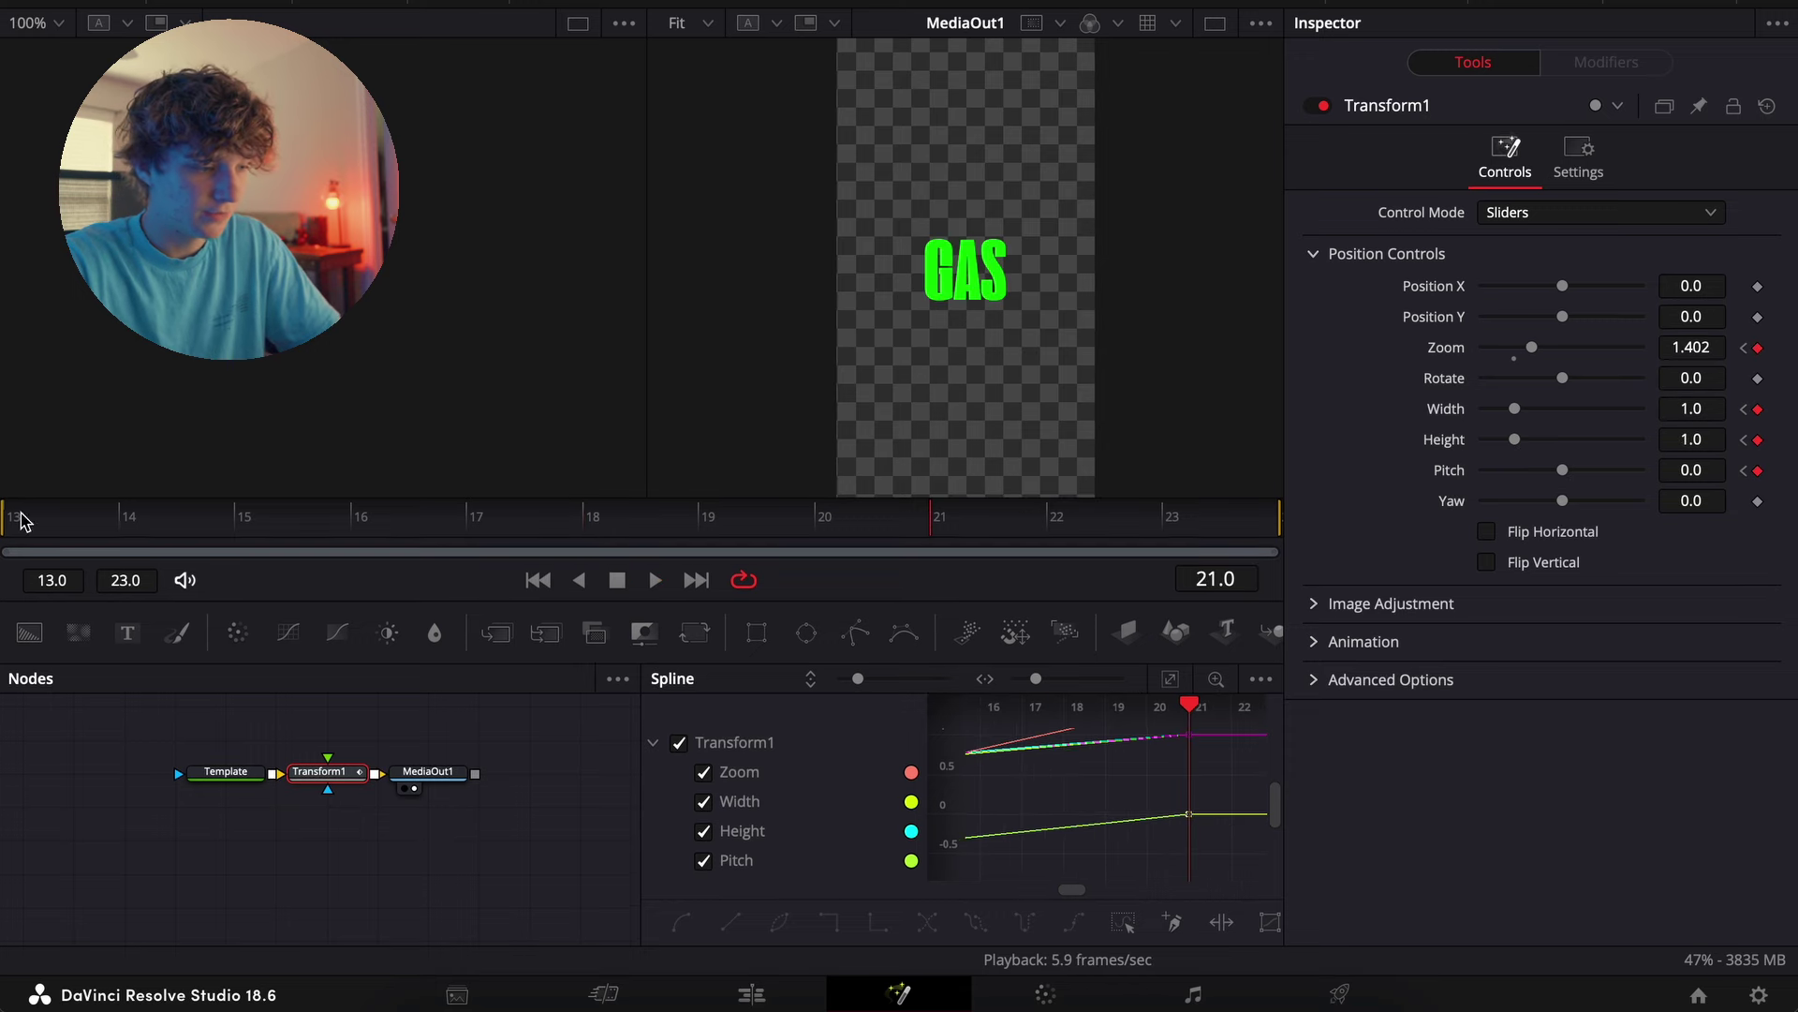
key(space)
key(space)
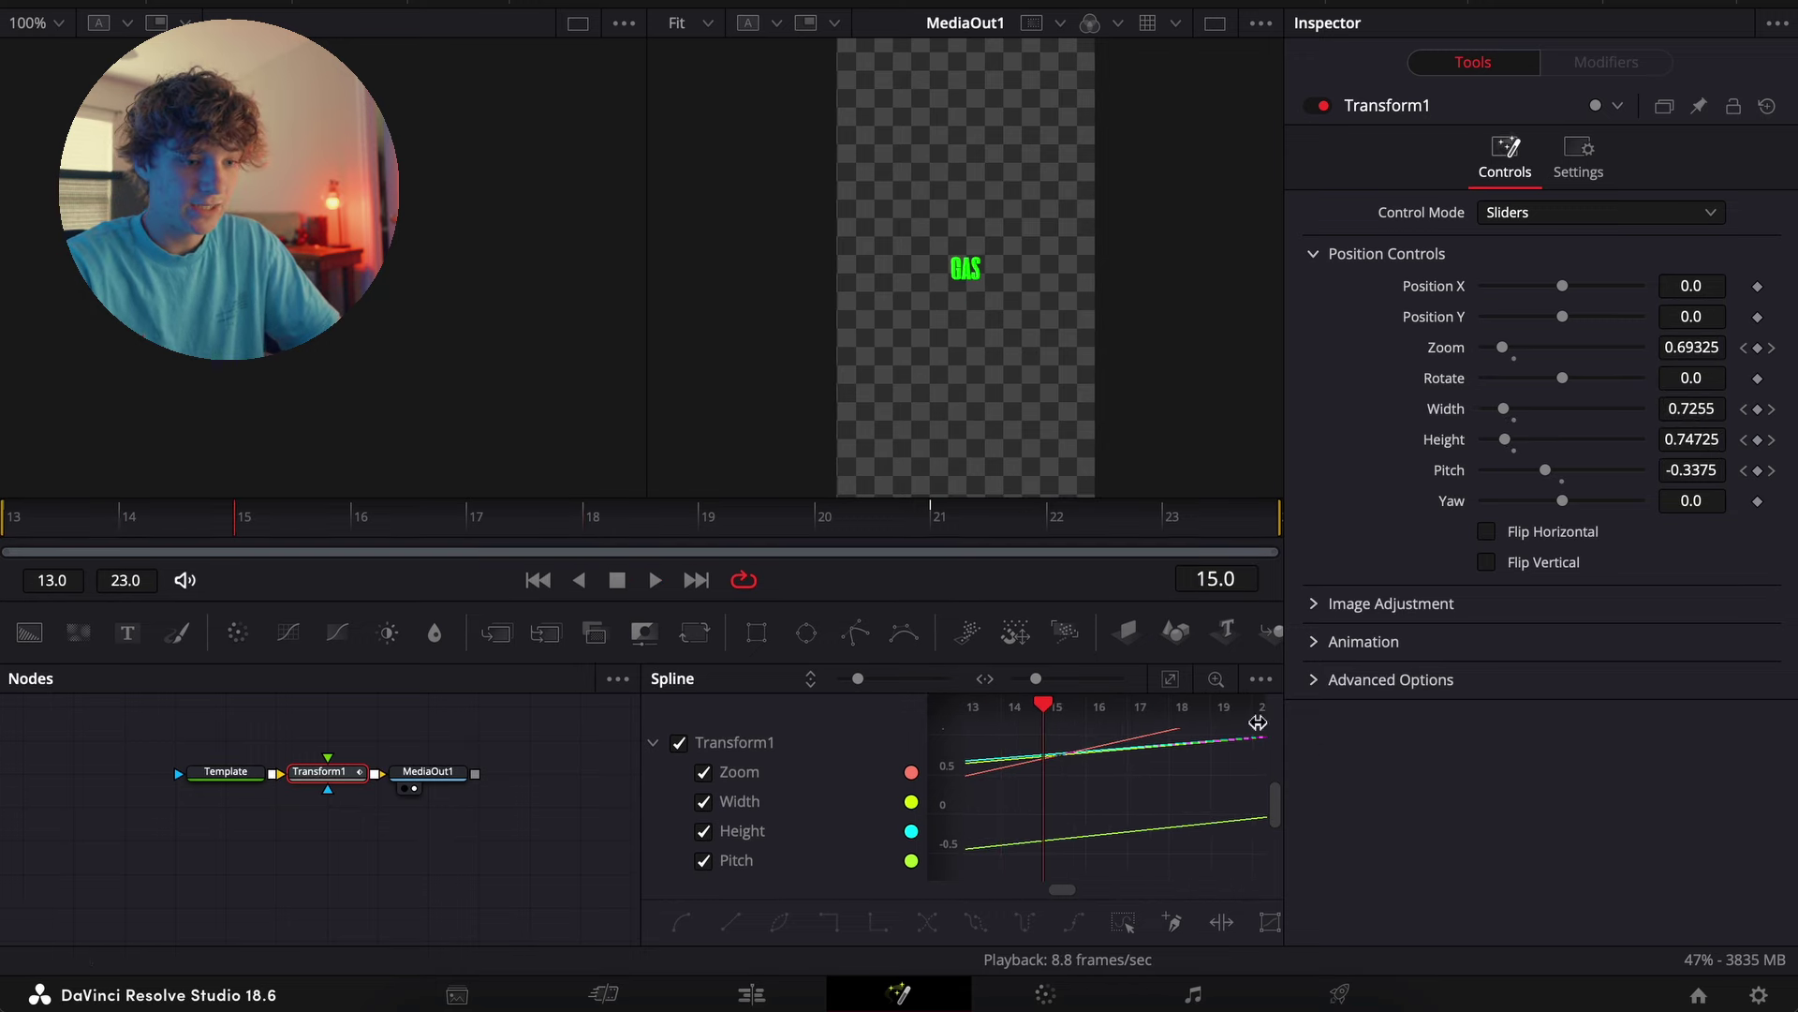
Apply an Ease preset that starts fast and settles slowly to all Transform1 keyframes and play the animation back
click(1174, 680)
key(super+a)
right_click(1109, 824)
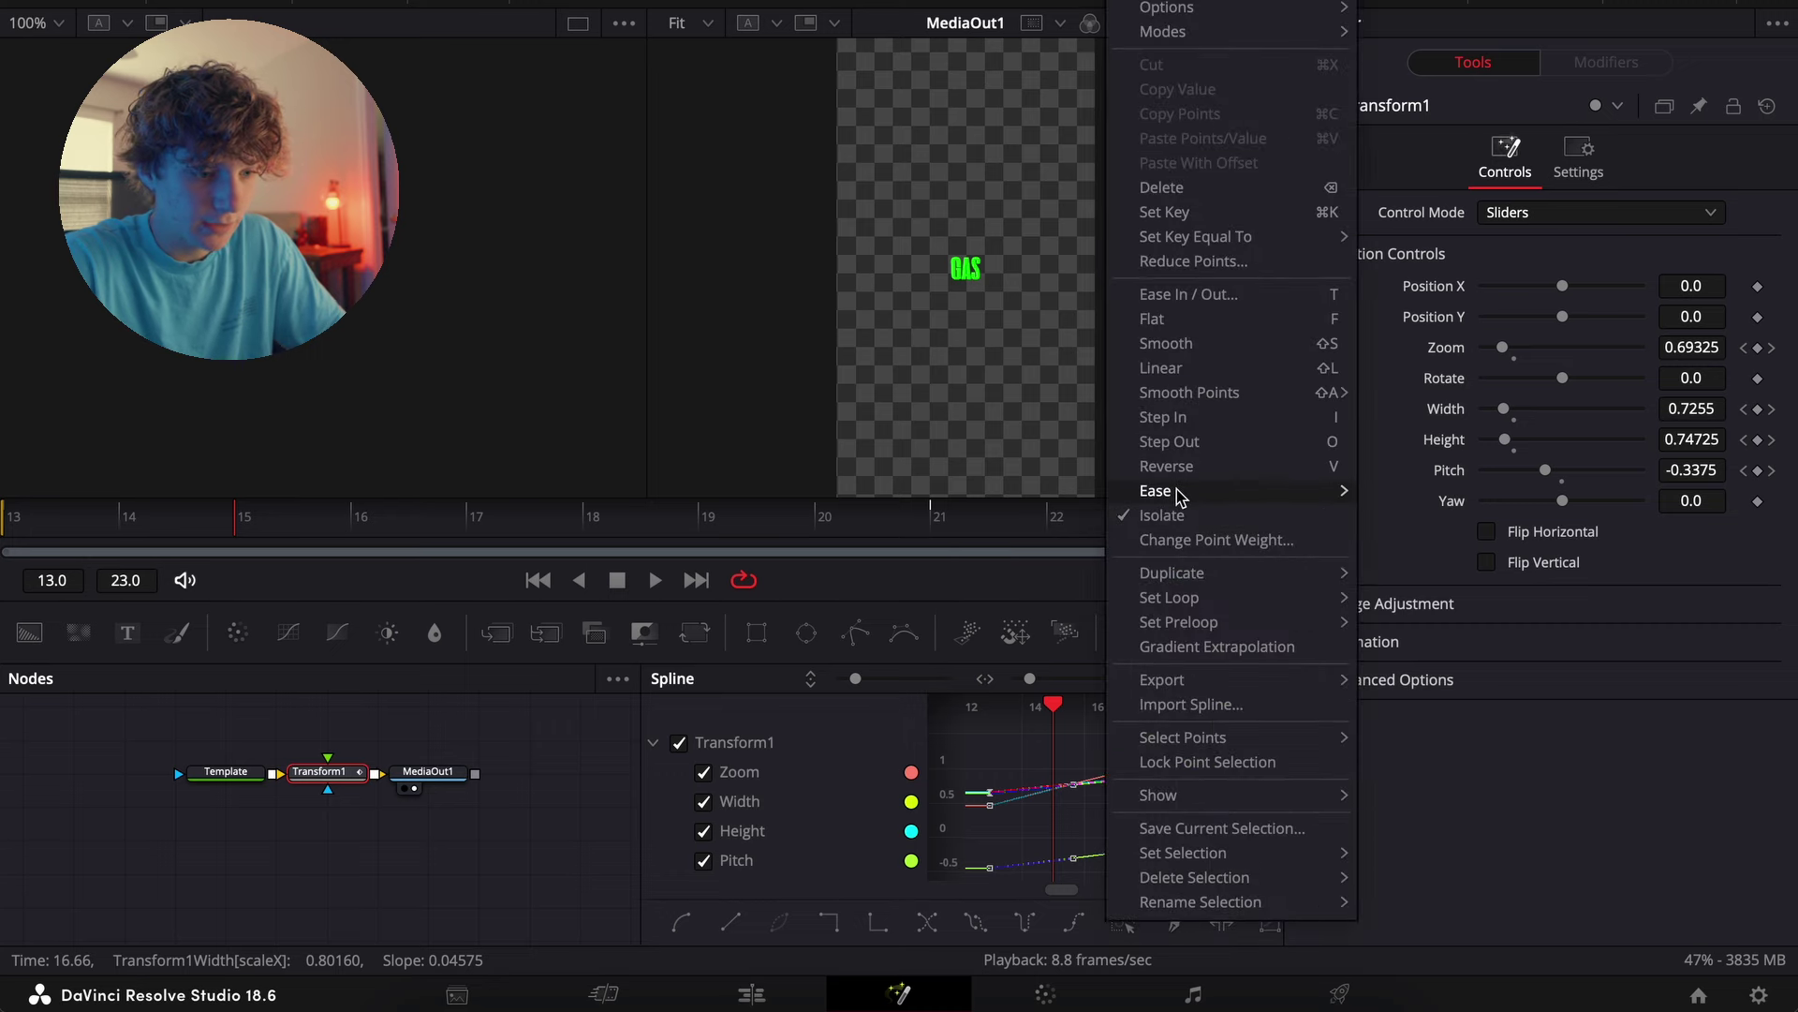
mouse_move(1162, 491)
click(1421, 566)
key(space)
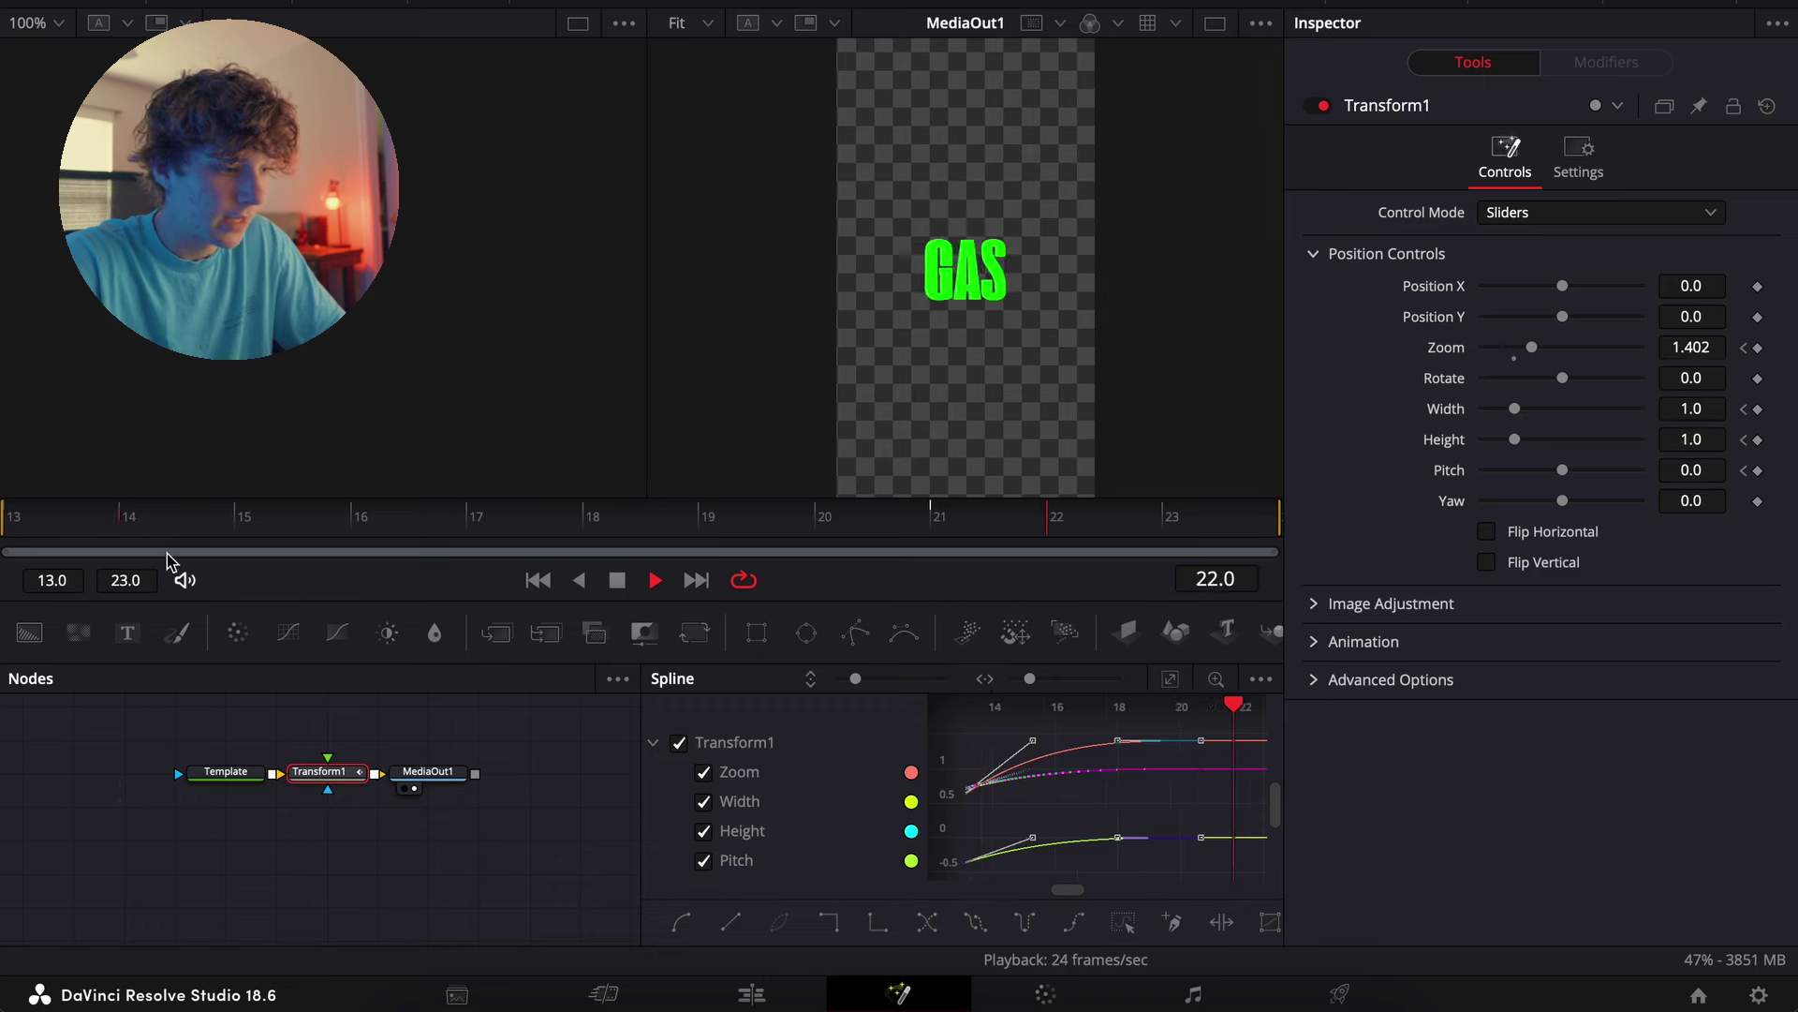
click(1578, 160)
key(space)
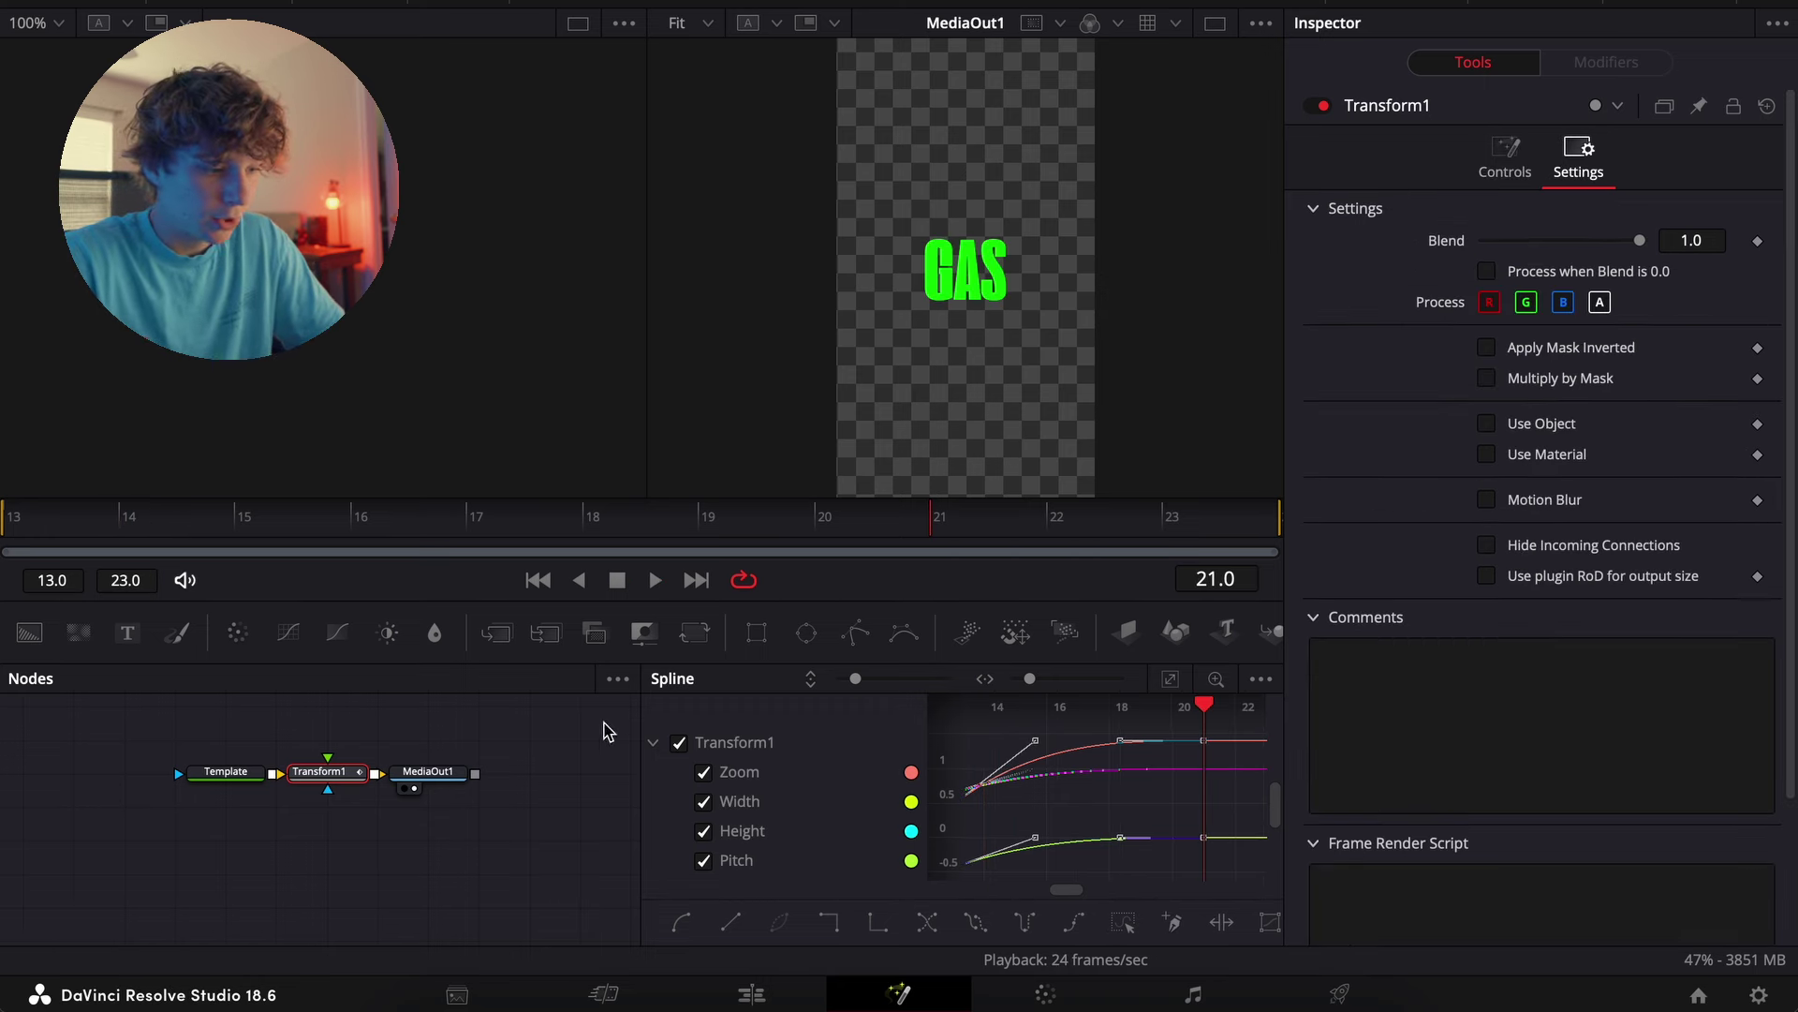
Add a Glow node after Transform1 with Glow Size 39.4 and Glow 0.63, and play the titles on the edit timeline
drag(428, 772, 516, 772)
click(340, 774)
key(shift+space)
text(glow)
key(Return)
drag(1502, 307, 1586, 336)
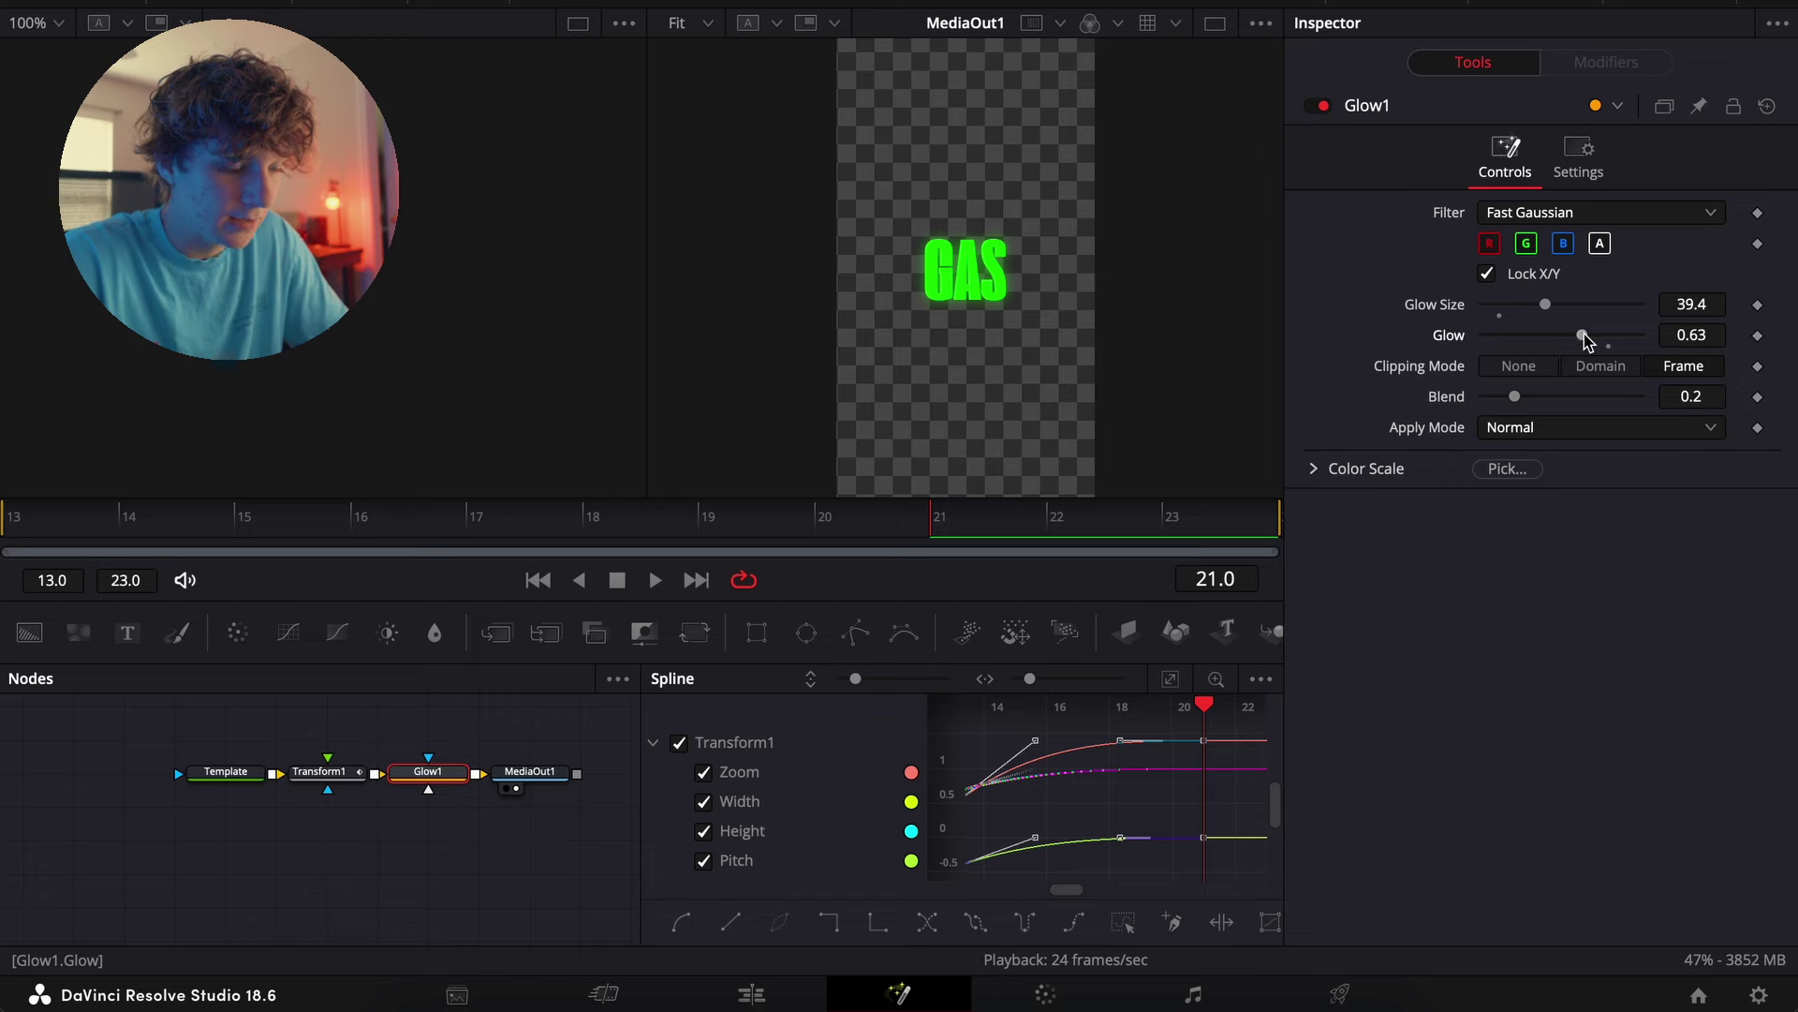
click(759, 998)
key(space)
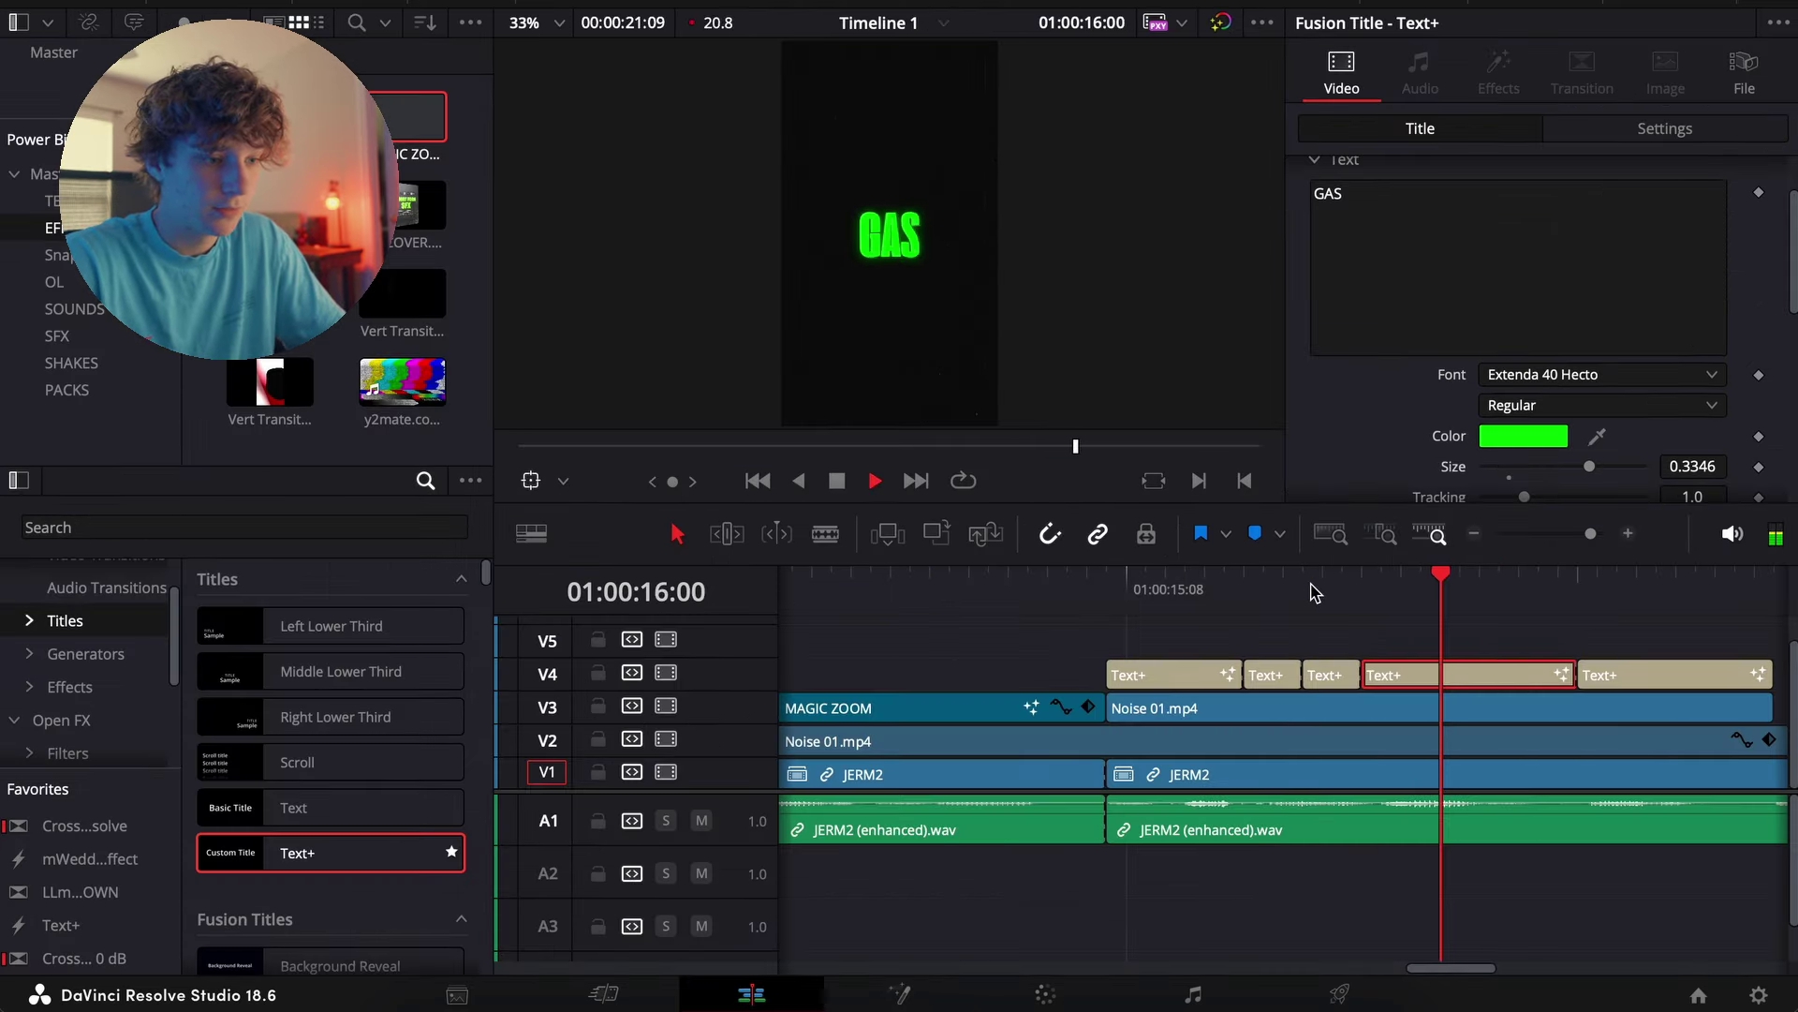
Play the GAS title on the edit timeline to examine its glowing scale-up
key(space)
click(1311, 584)
key(space)
key(space)
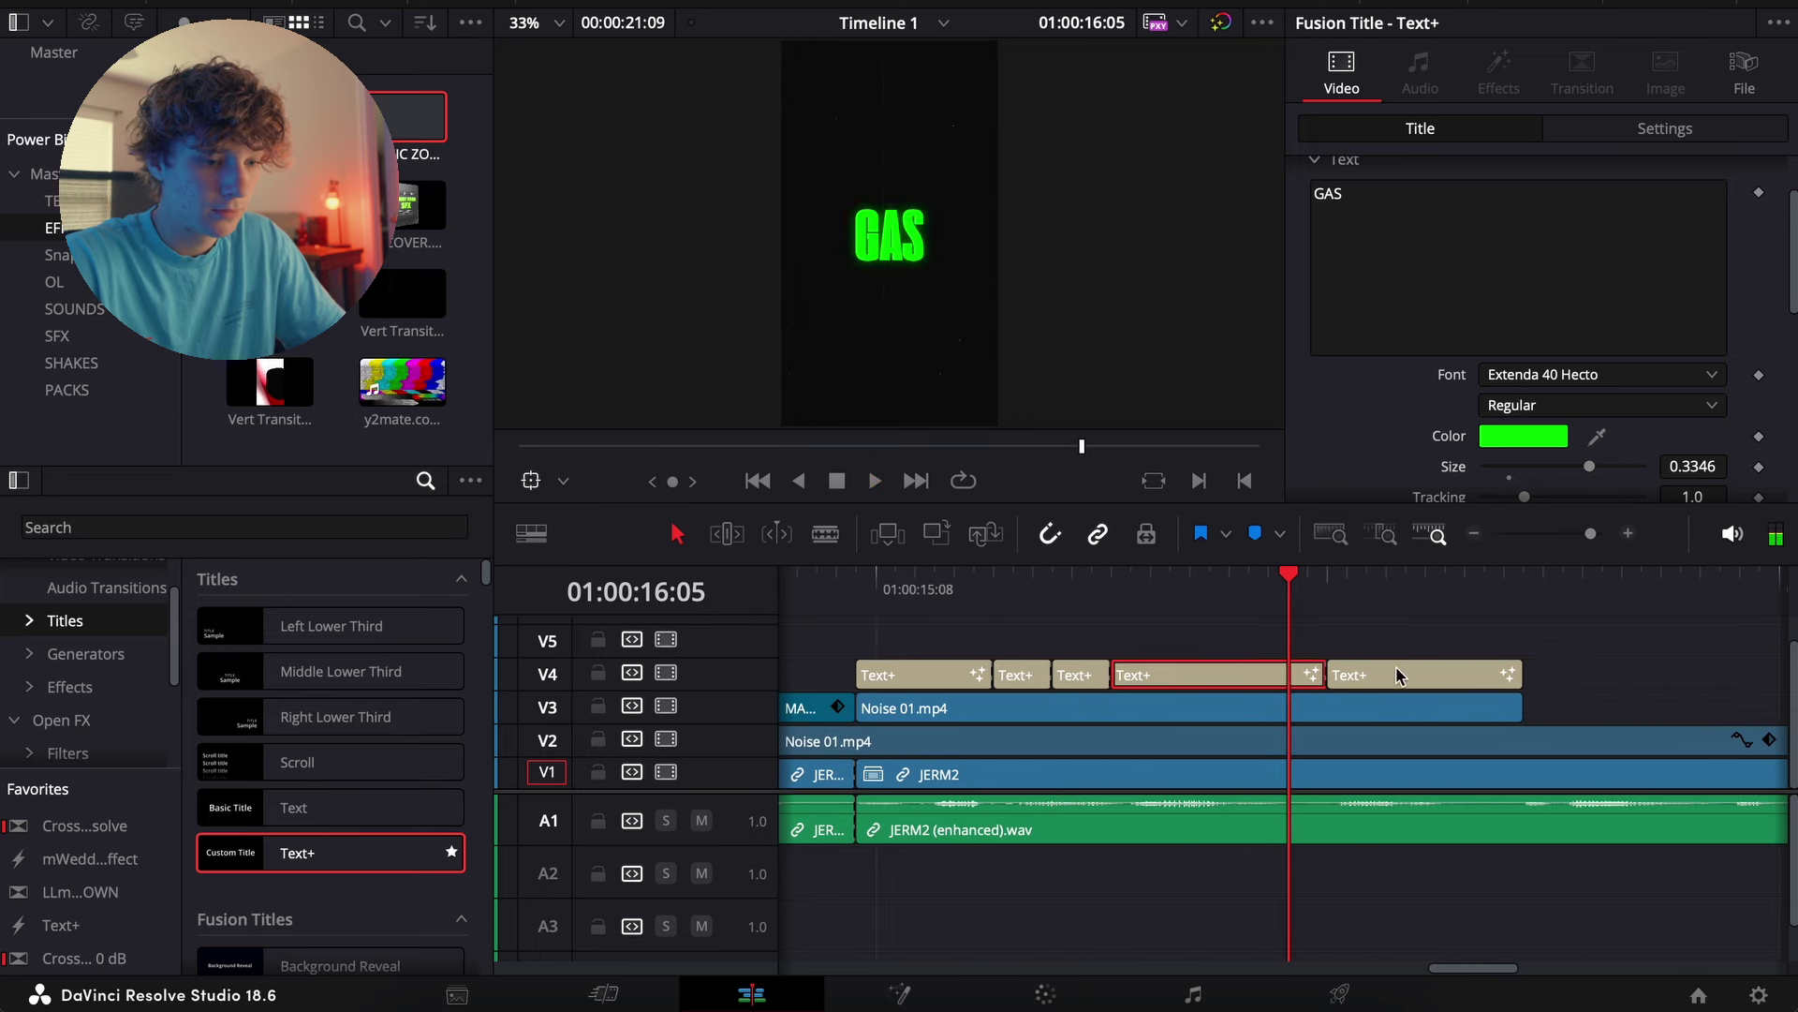
Open the FURTHER title in Fusion and keyframe its shading opacity at 0.362 on frame 24
click(1392, 673)
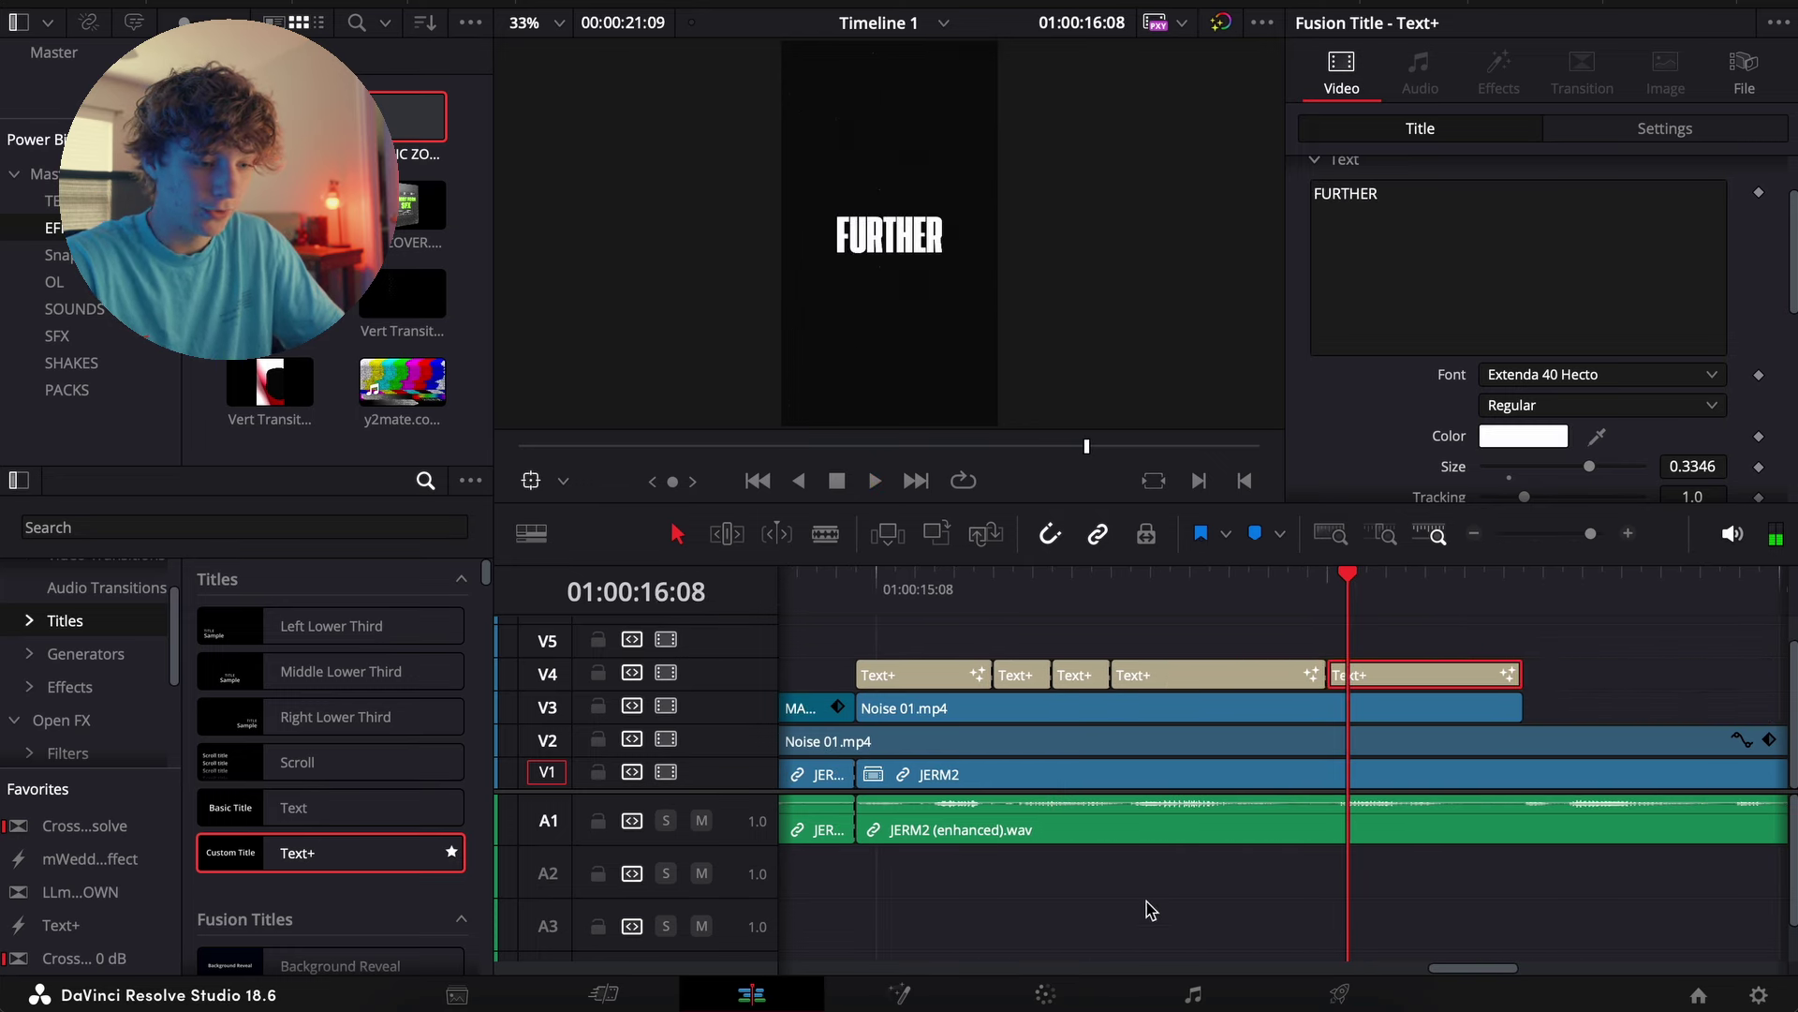
click(902, 992)
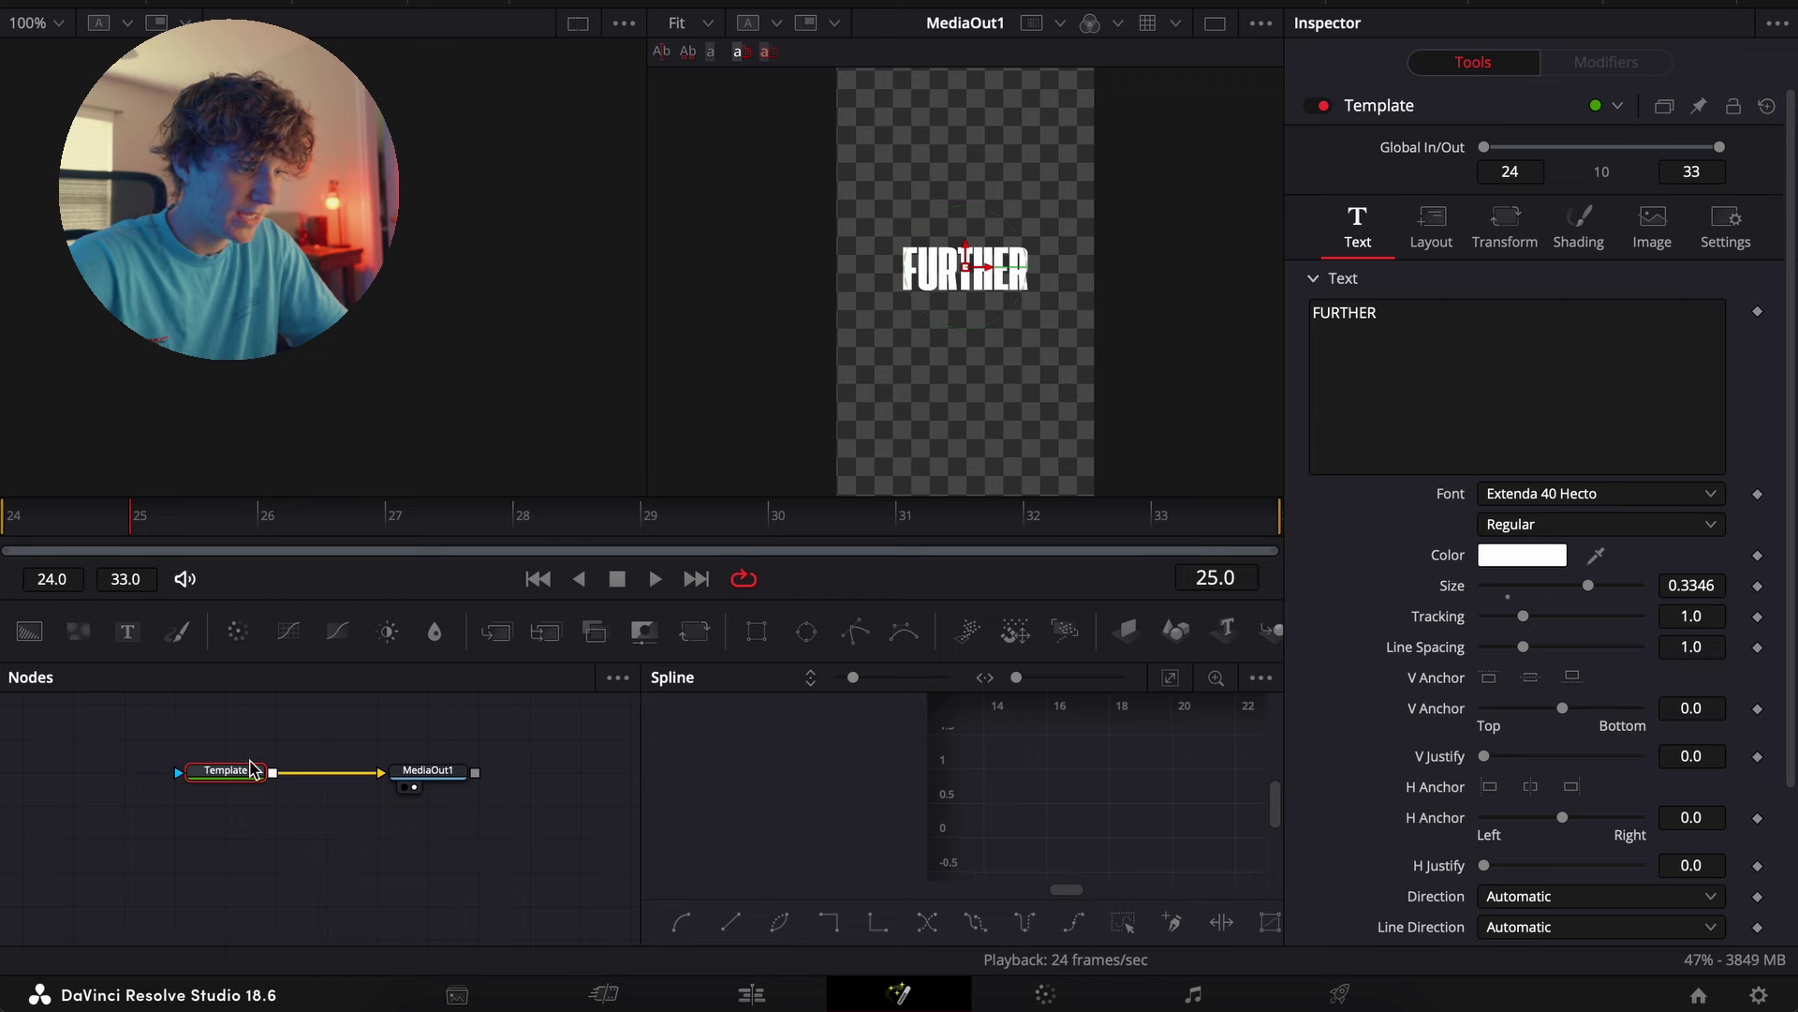
click(1581, 230)
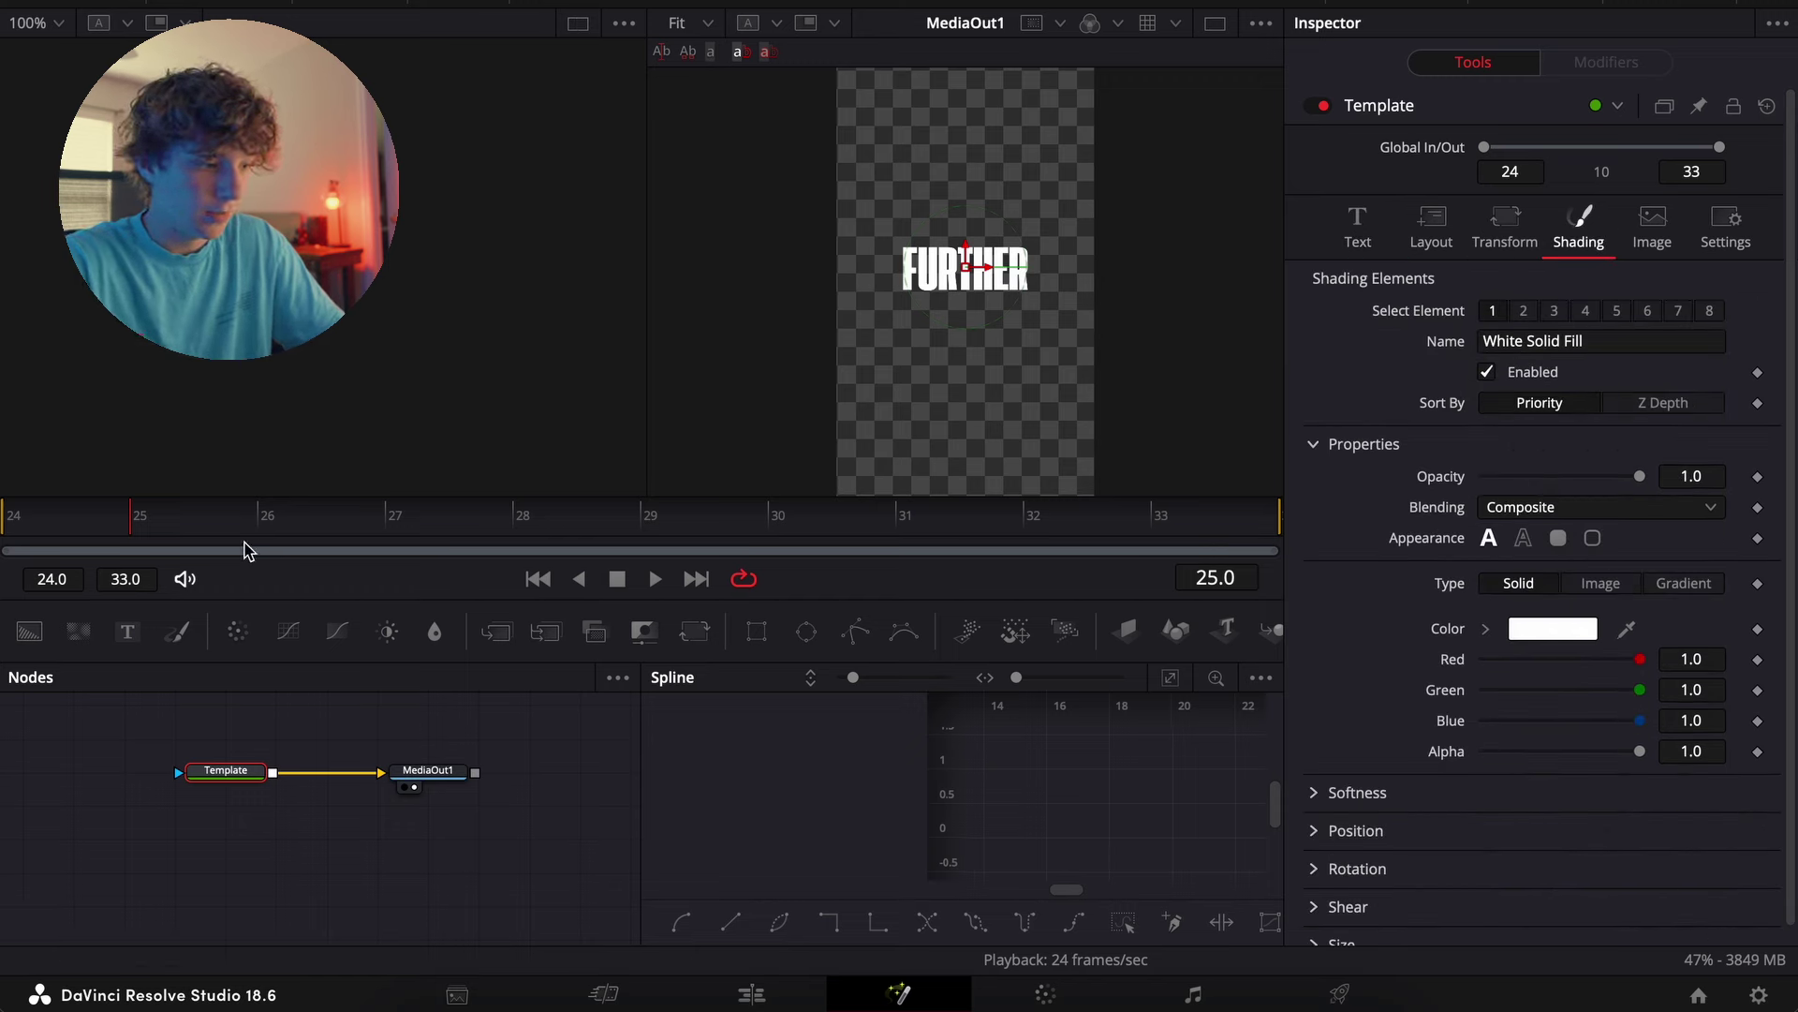
drag(1640, 474, 1555, 478)
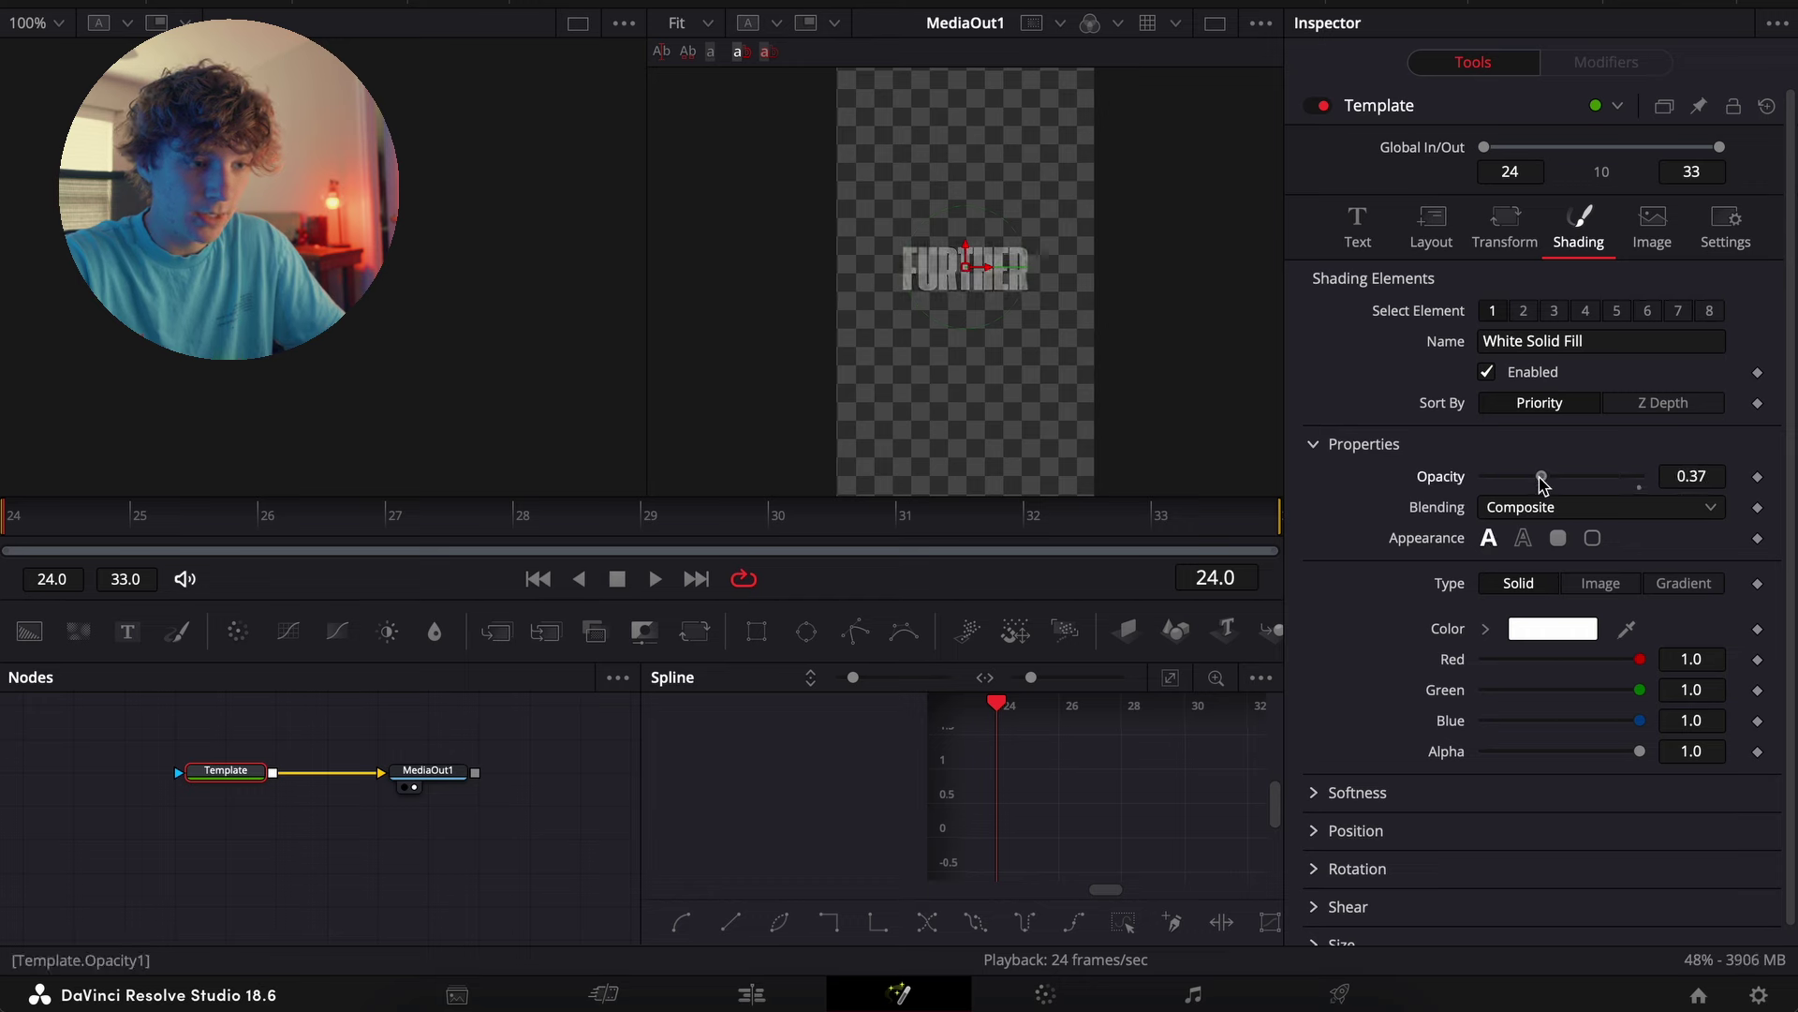
click(1758, 476)
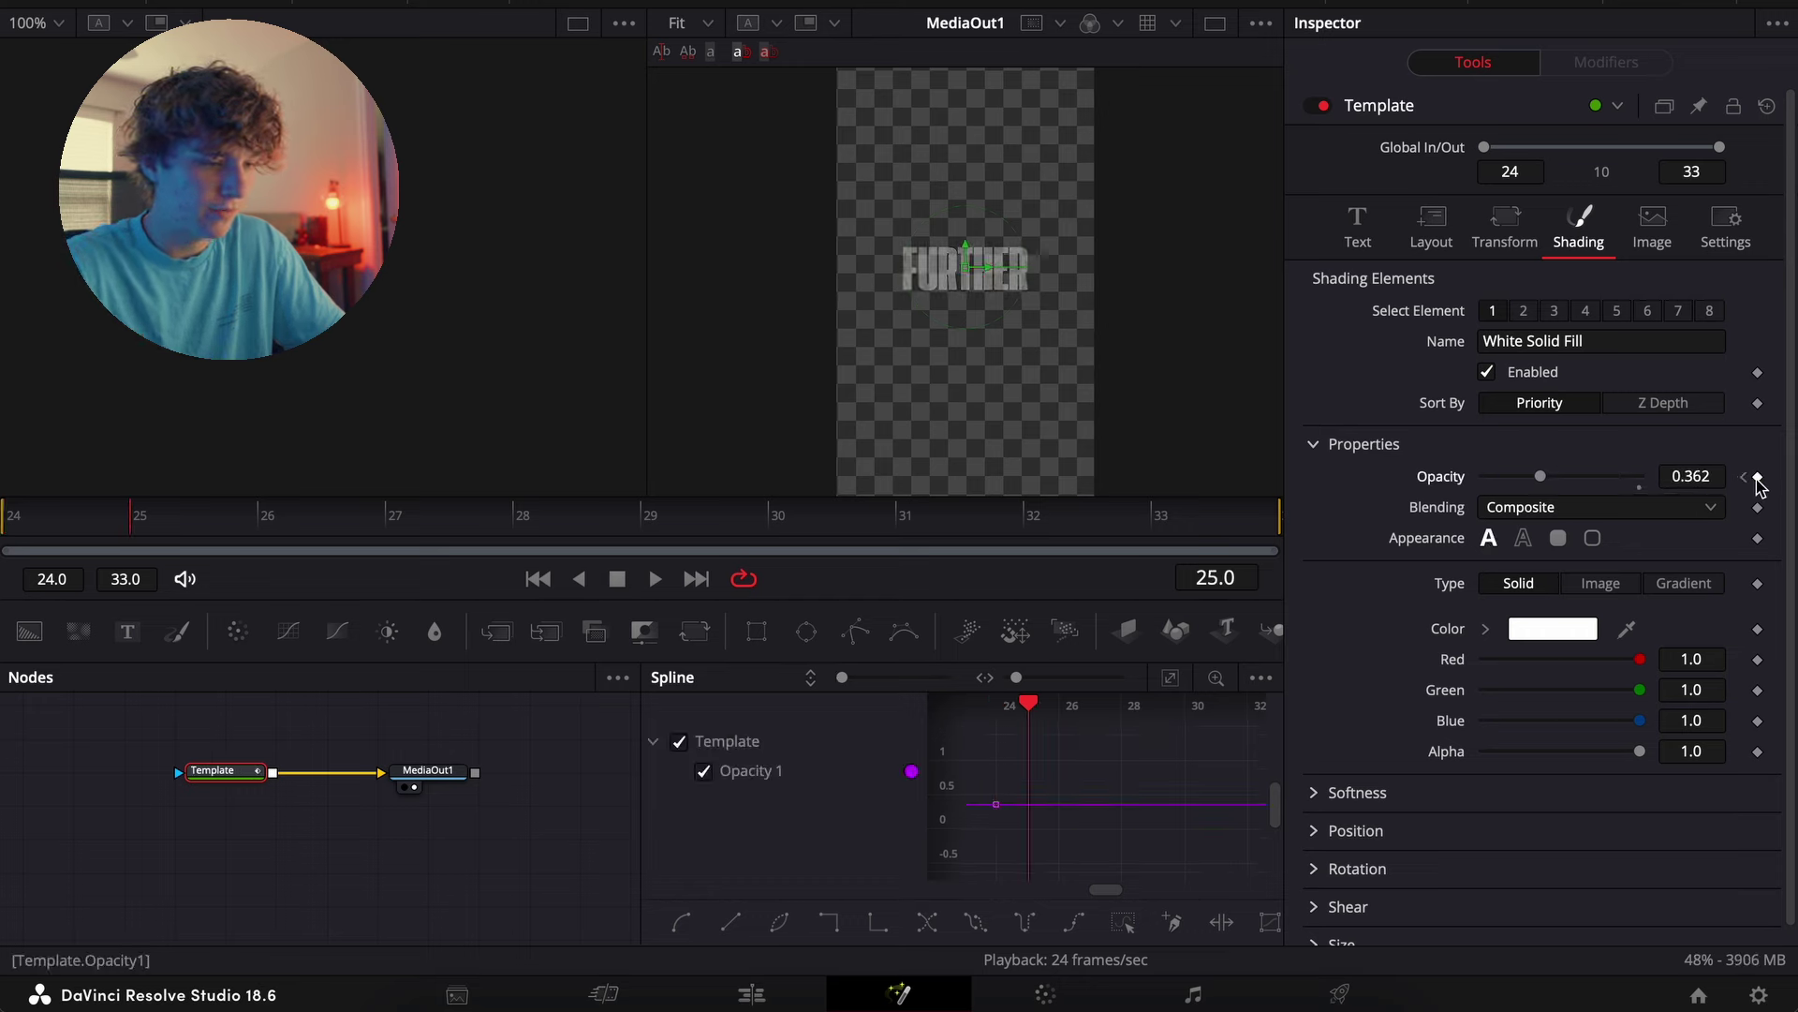
Keyframe FURTHER's opacity at 1.0 on frame 25, add further flicker keyframes on the following frames, and return to the edit timeline
drag(1559, 482, 1751, 493)
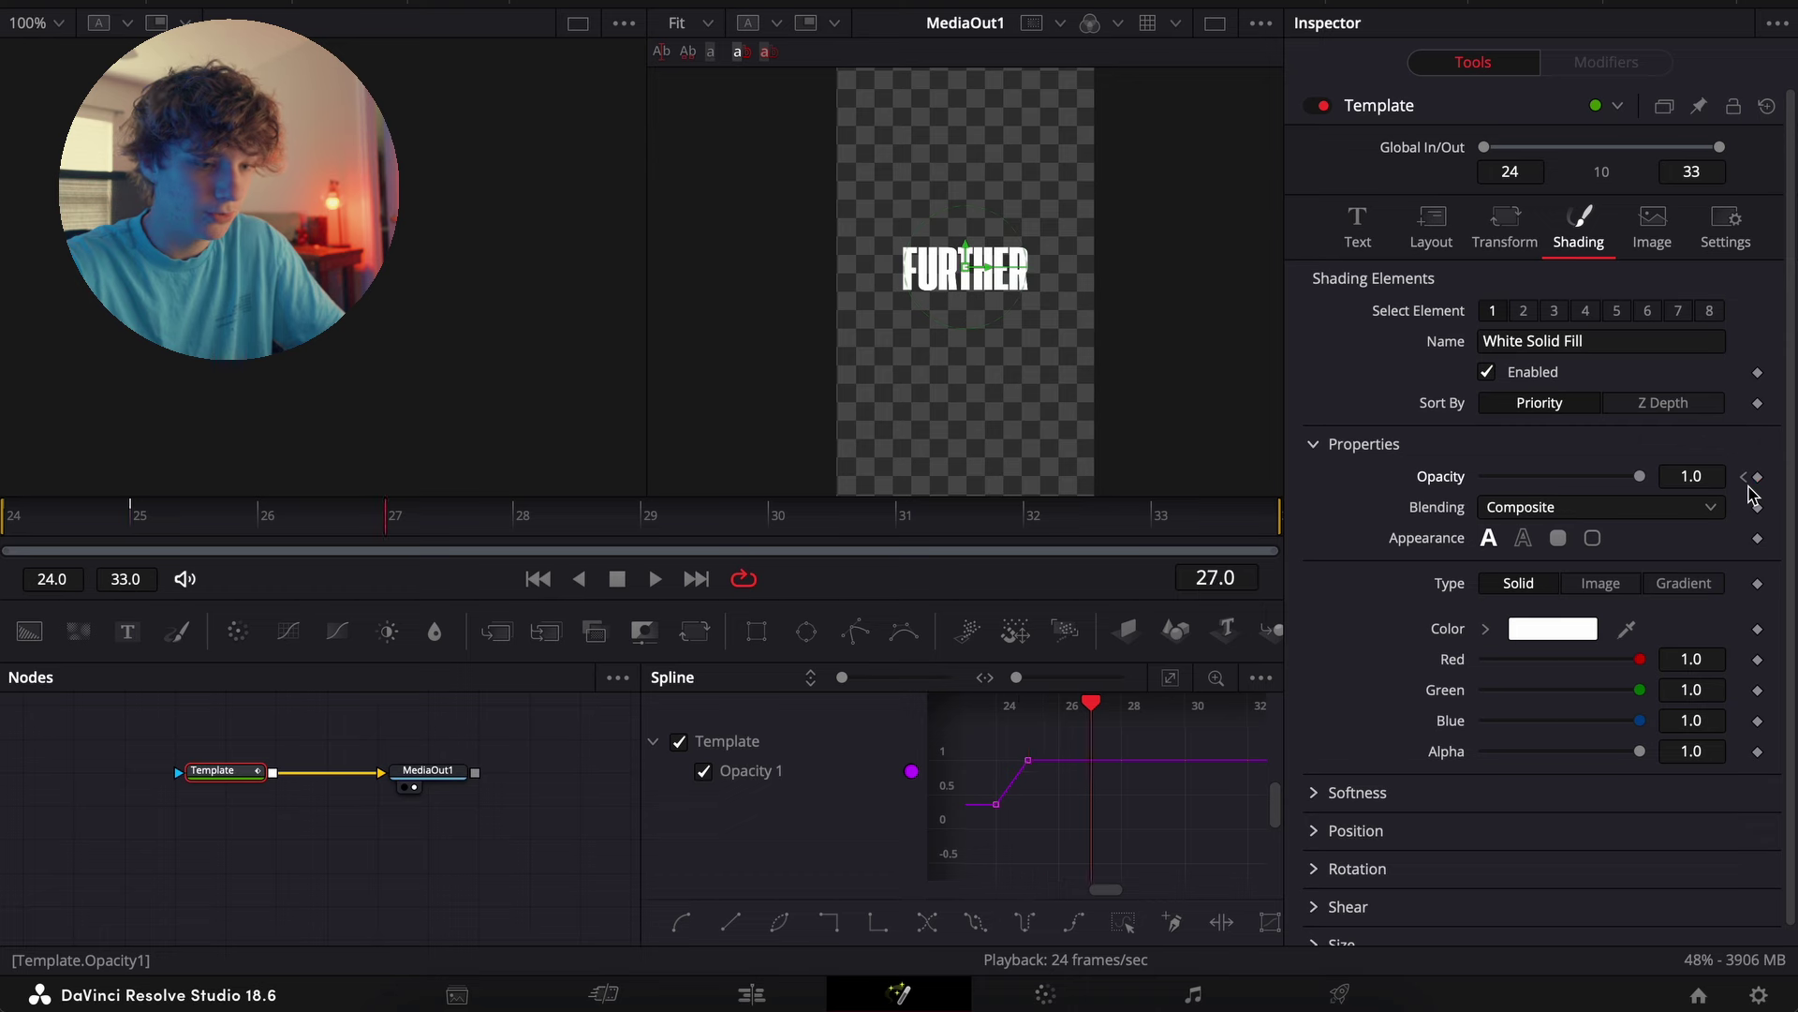
drag(1573, 475, 1749, 489)
key(Right)
drag(1640, 477, 1697, 503)
click(768, 991)
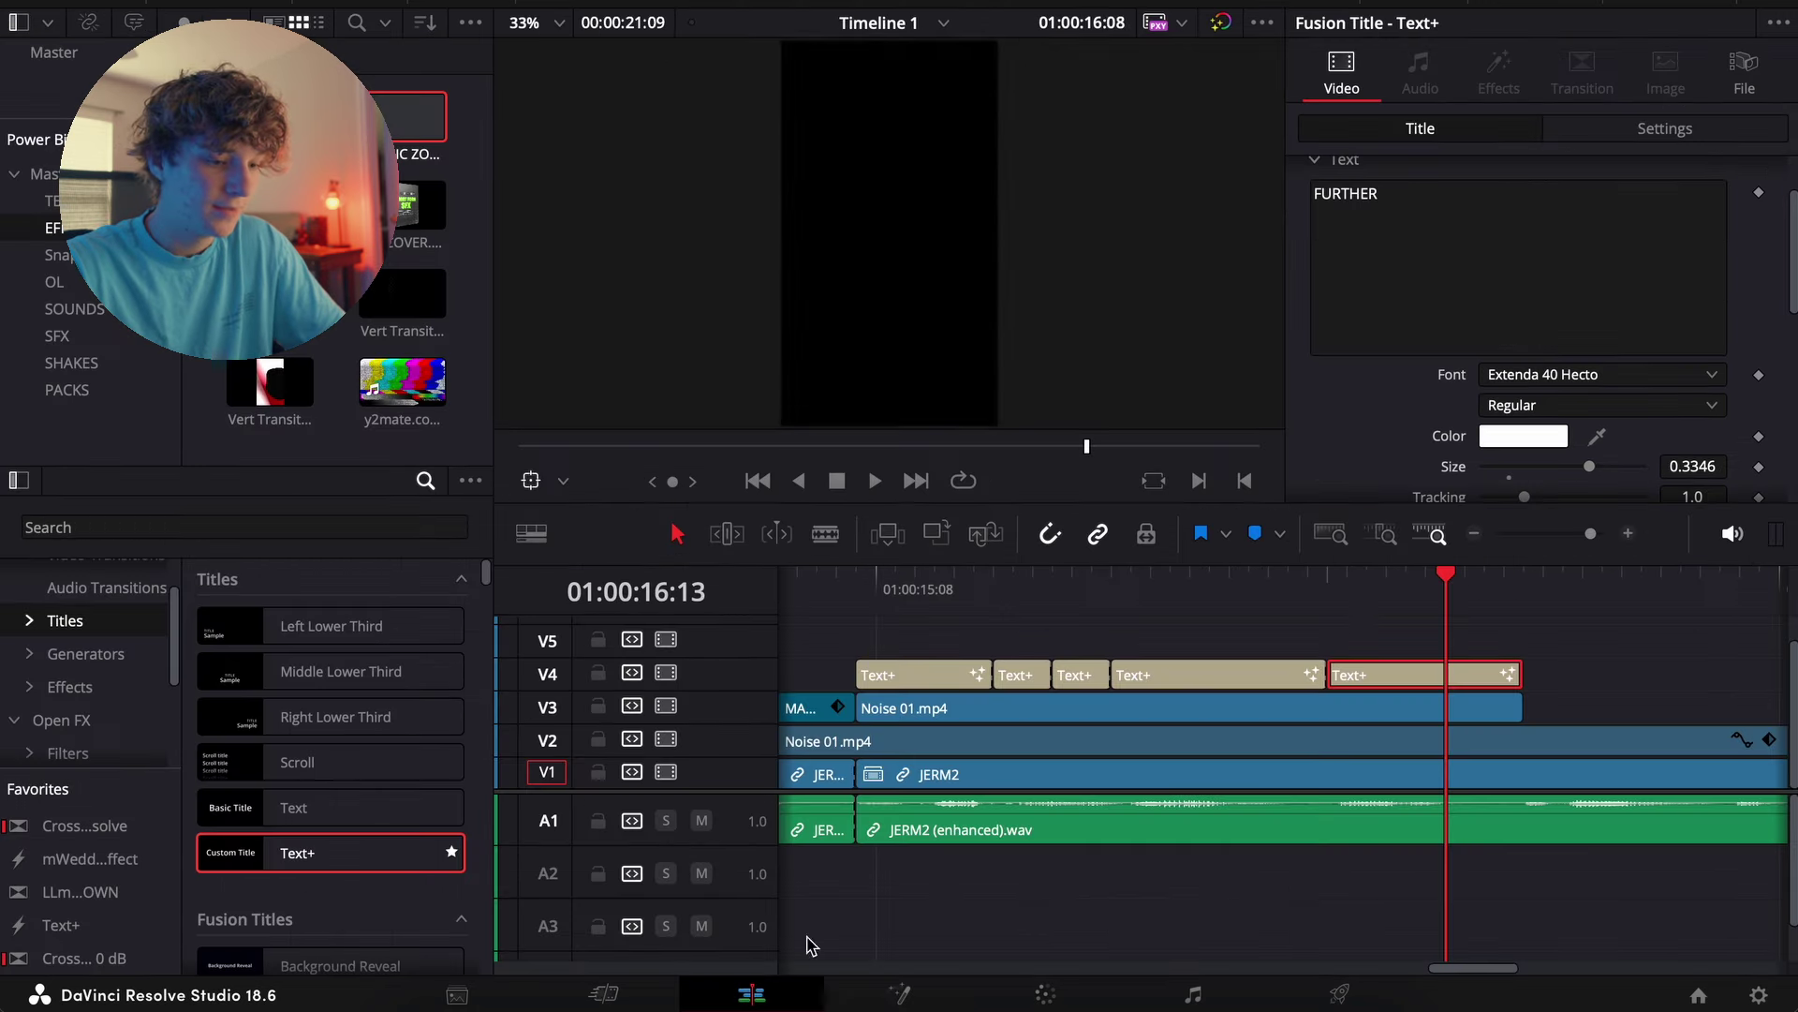
Play the GAS and FURTHER titles repeatedly on the edit timeline to examine the opacity flicker
click(1474, 534)
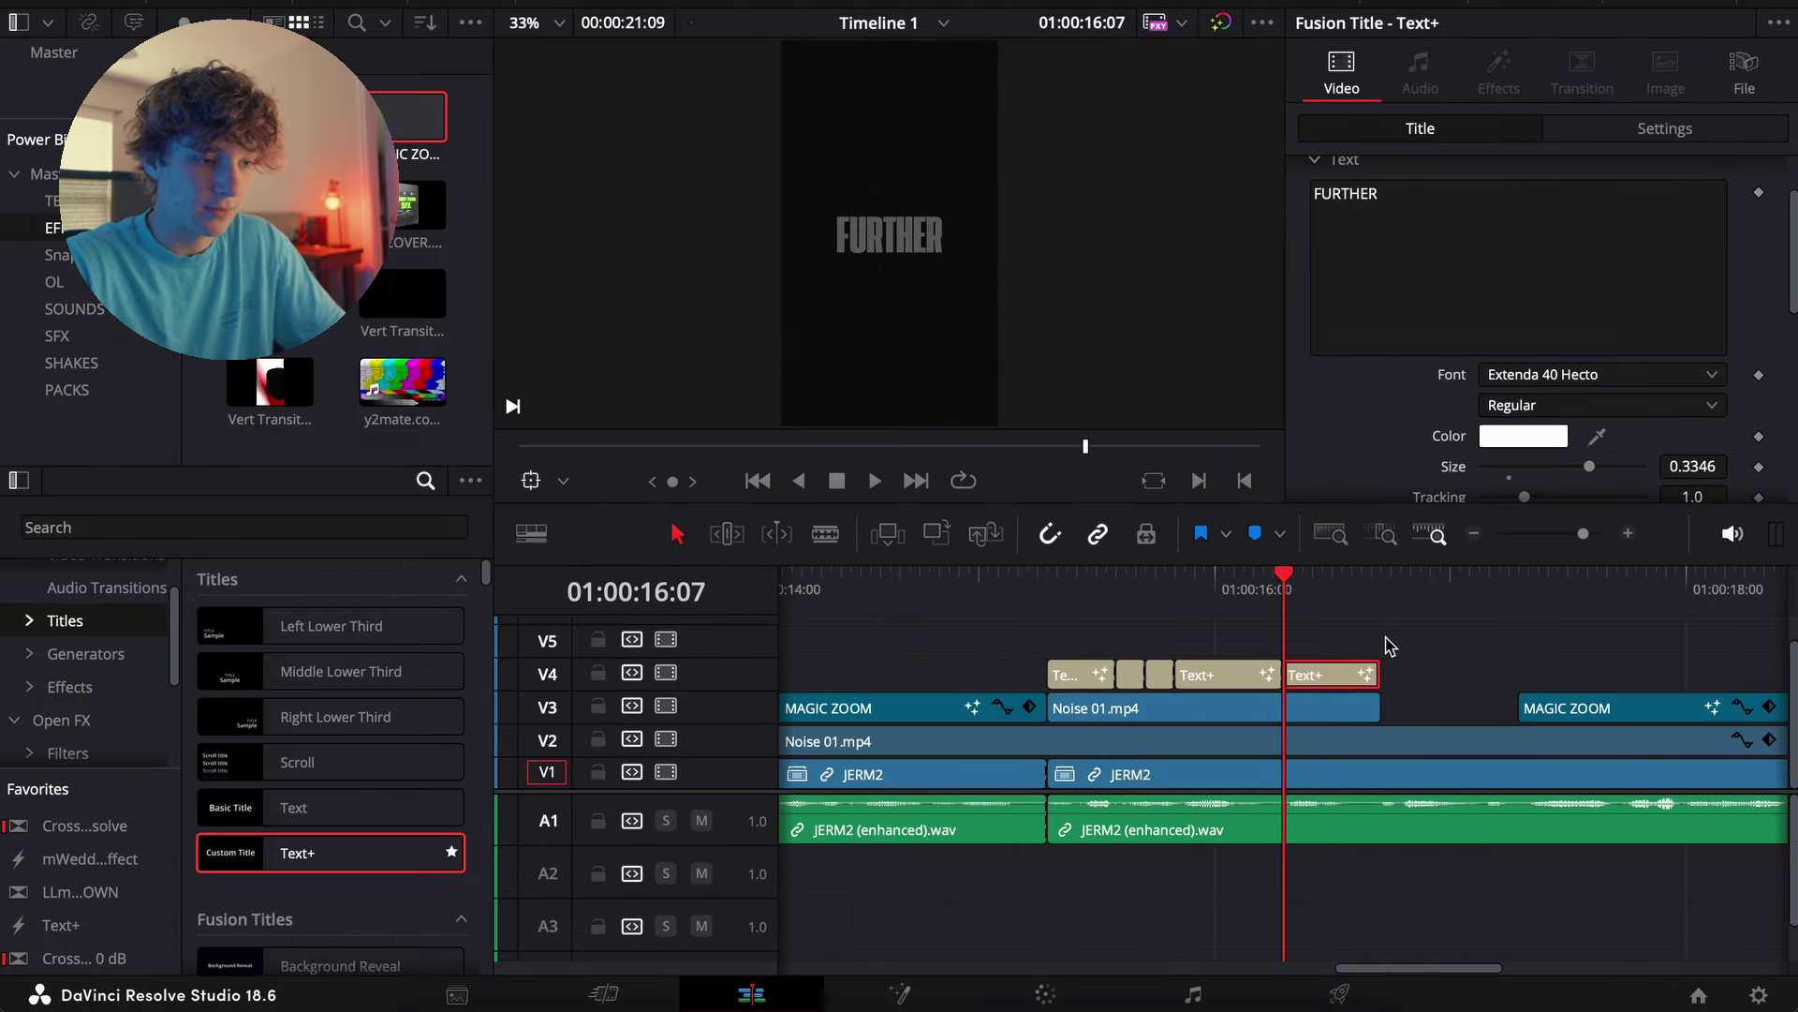
key(space)
click(1249, 601)
key(space)
key(space)
click(1246, 585)
key(space)
click(1224, 583)
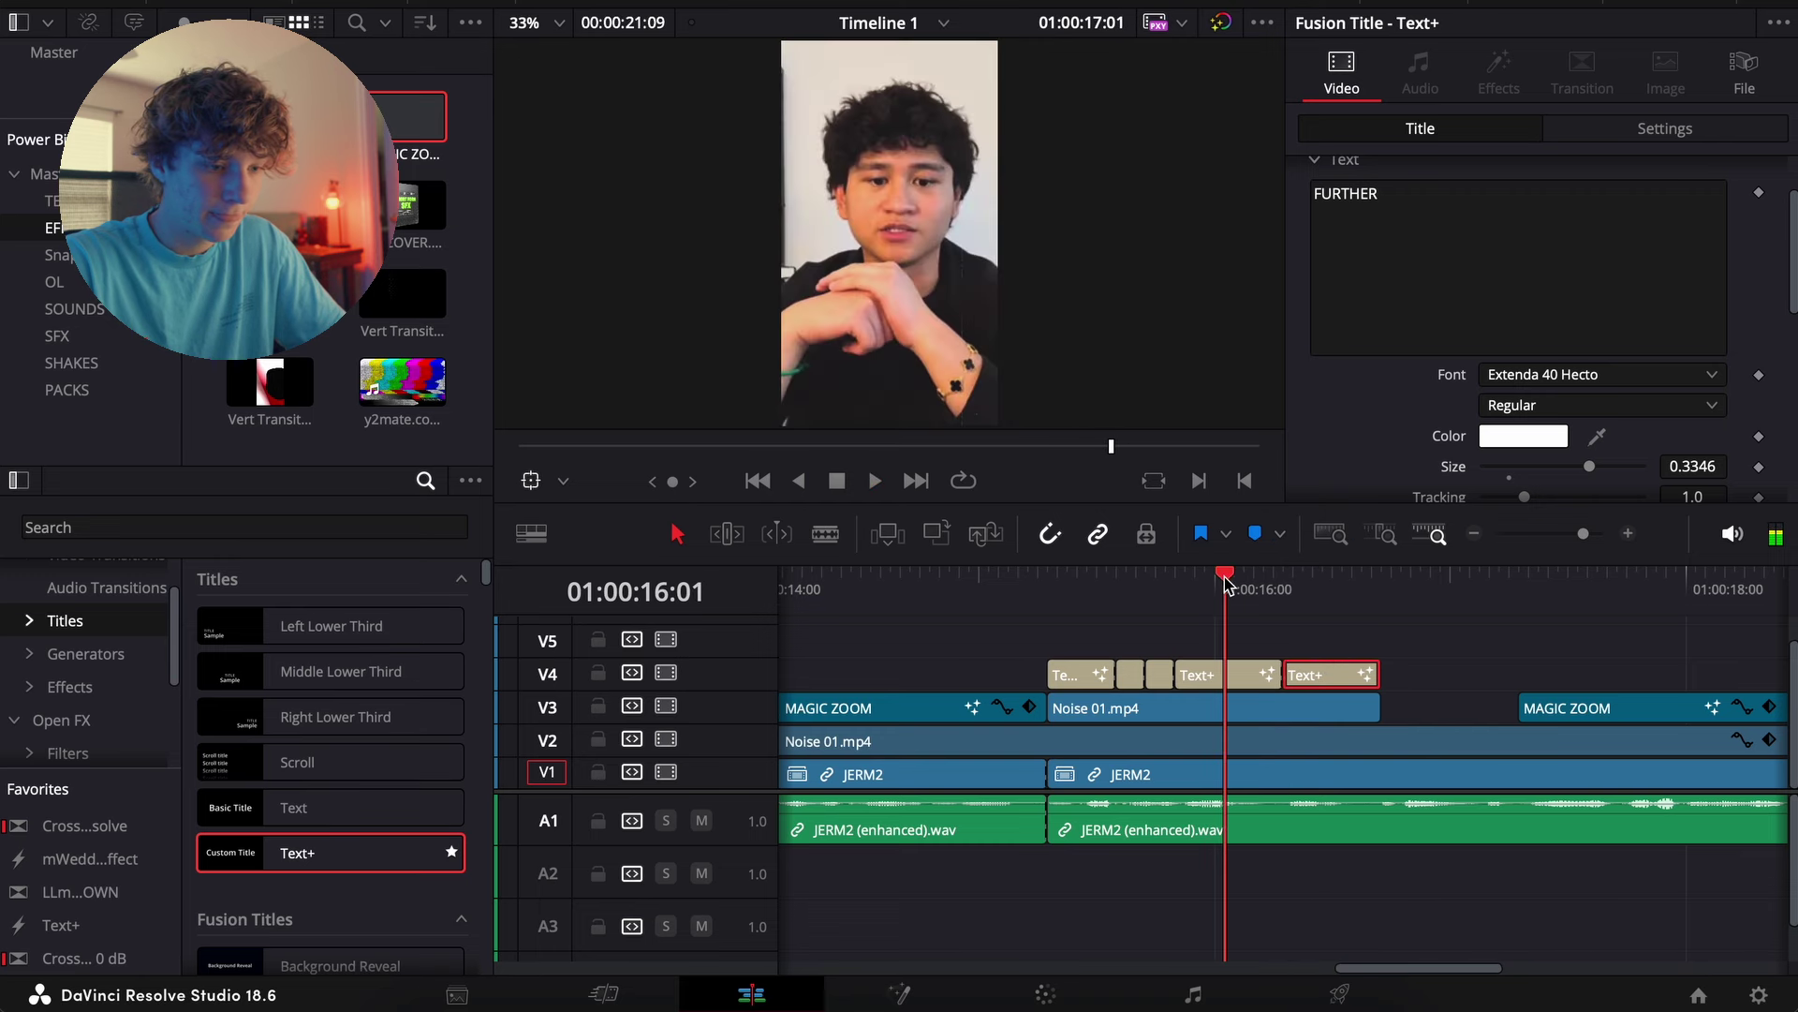
key(space)
Duplicate the five short sound effects under the red AWAY title on tracks A2 to A4, placing the copies just after the originals
click(1630, 533)
click(1247, 594)
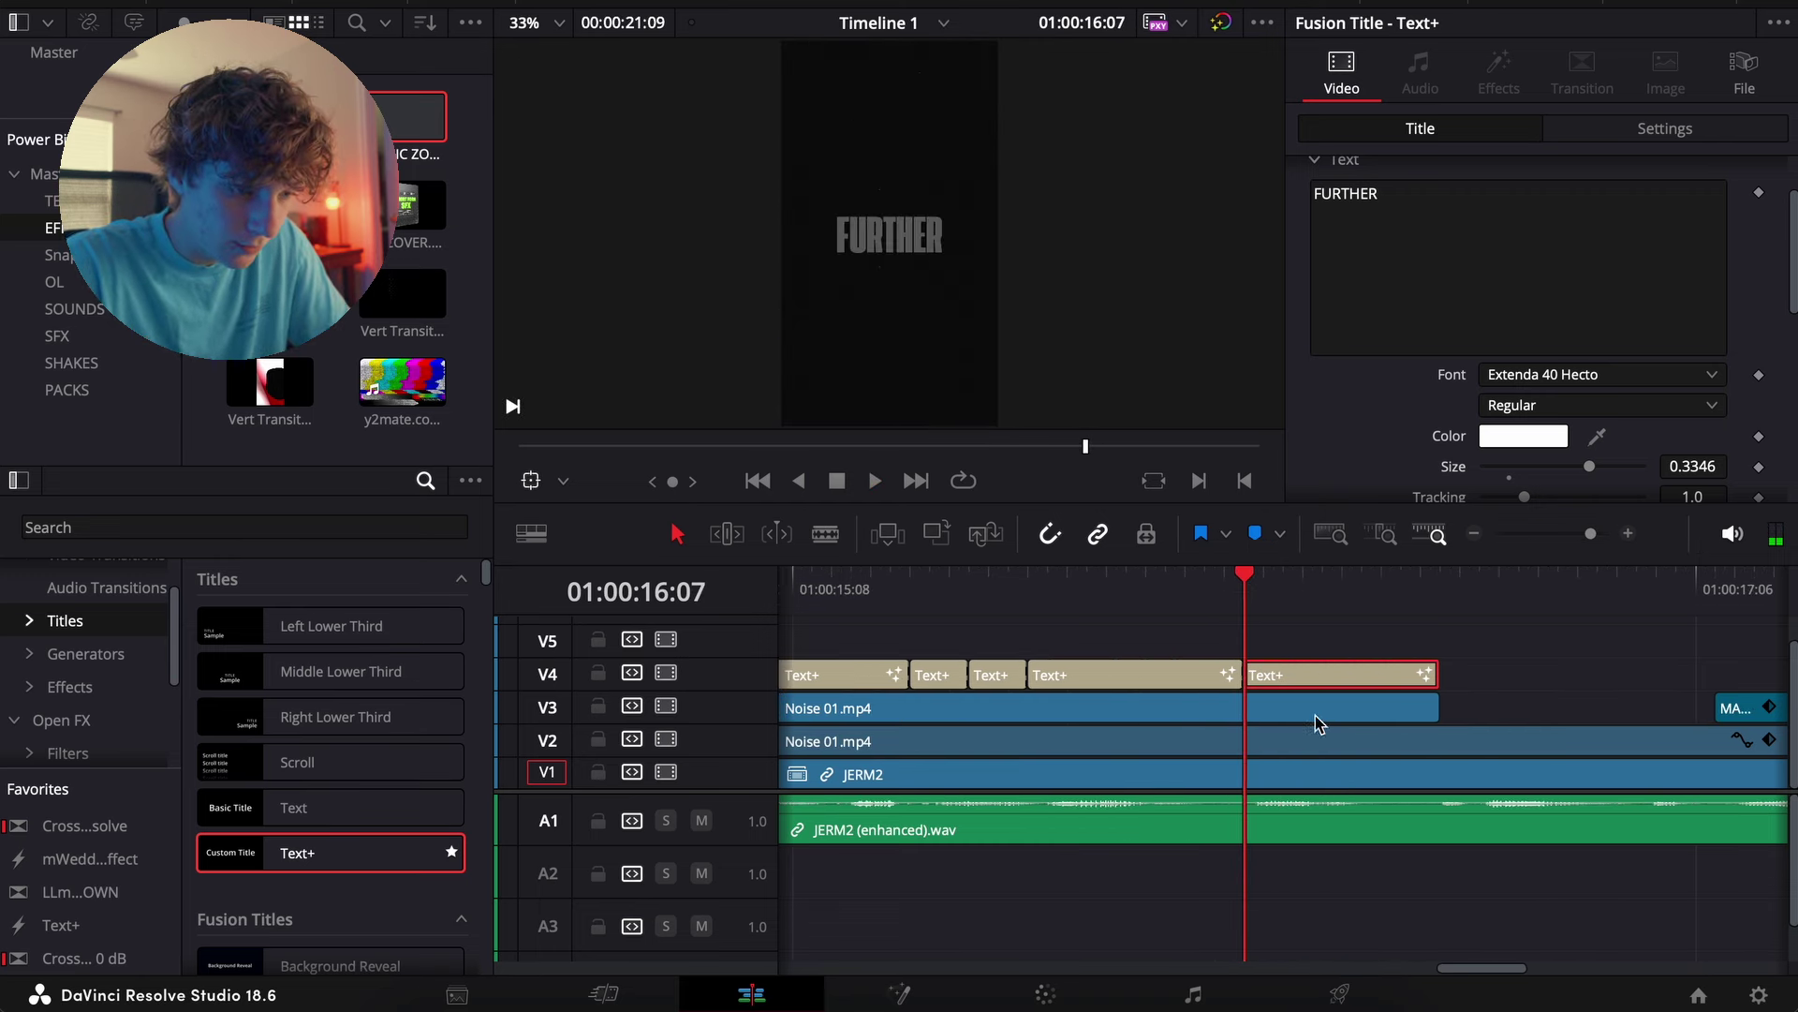
scroll(1257, 897, left, 6)
scroll(1258, 897, left, 6)
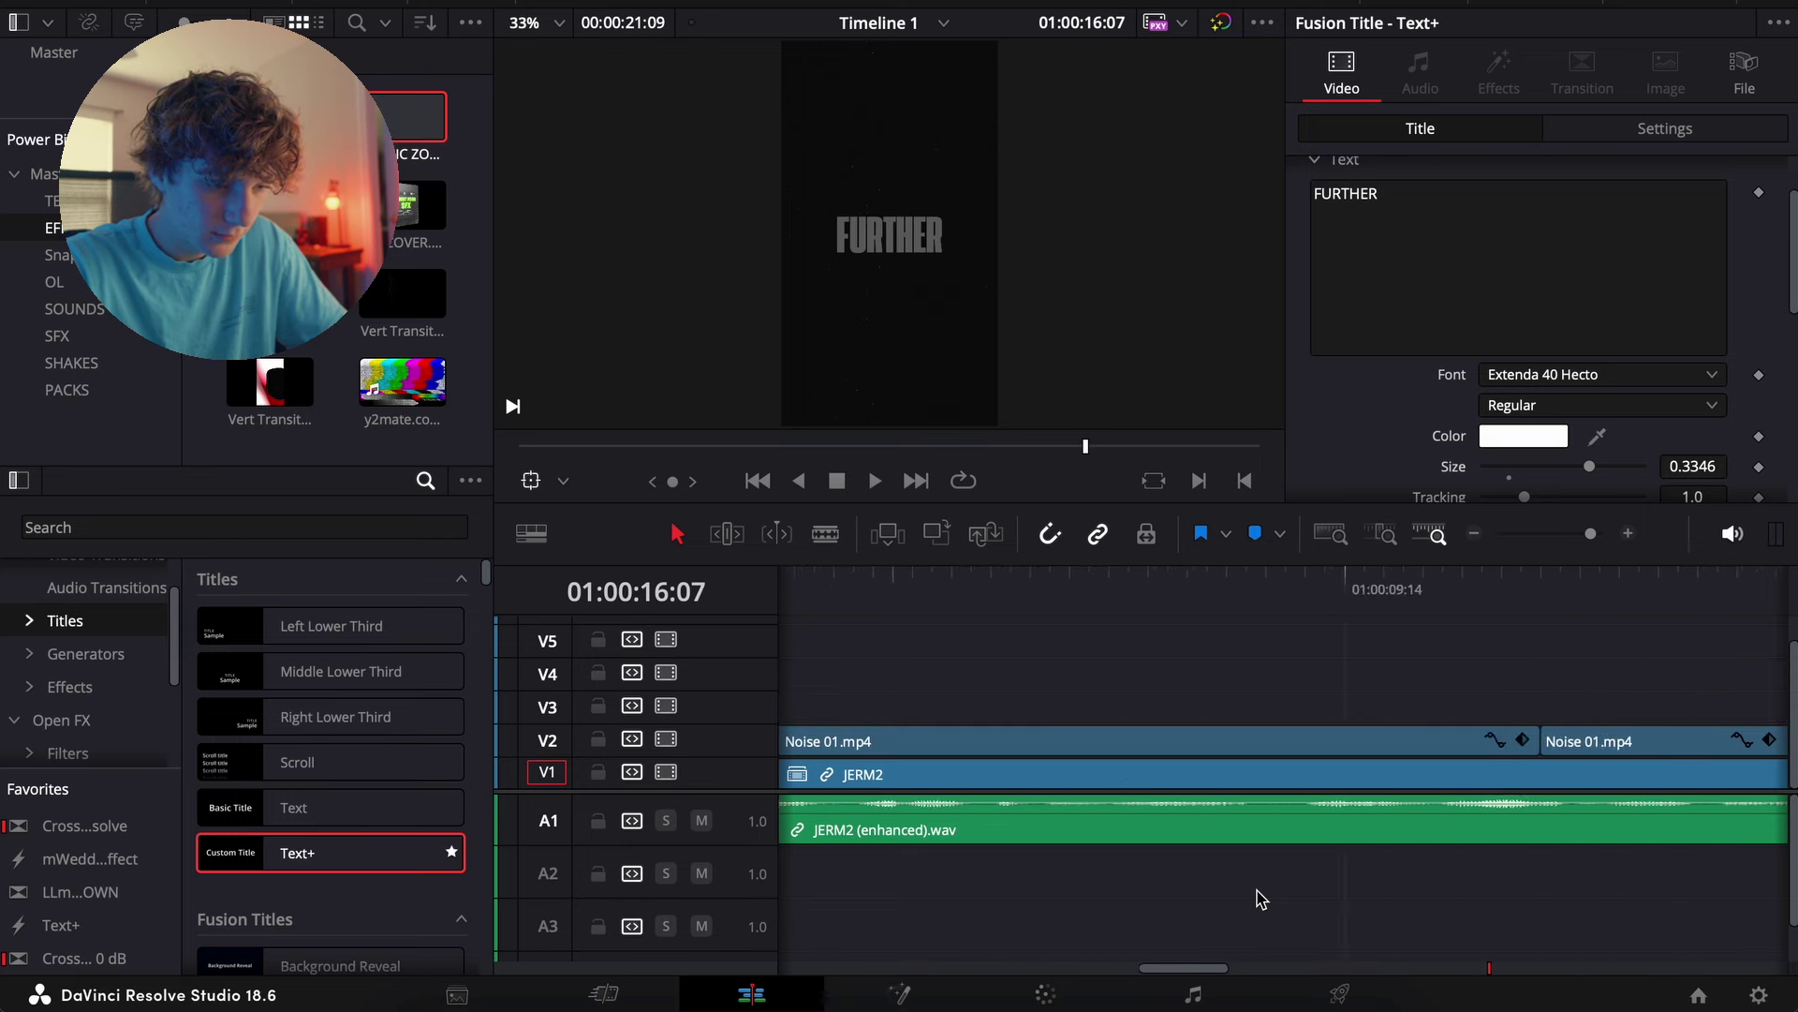
click(1474, 542)
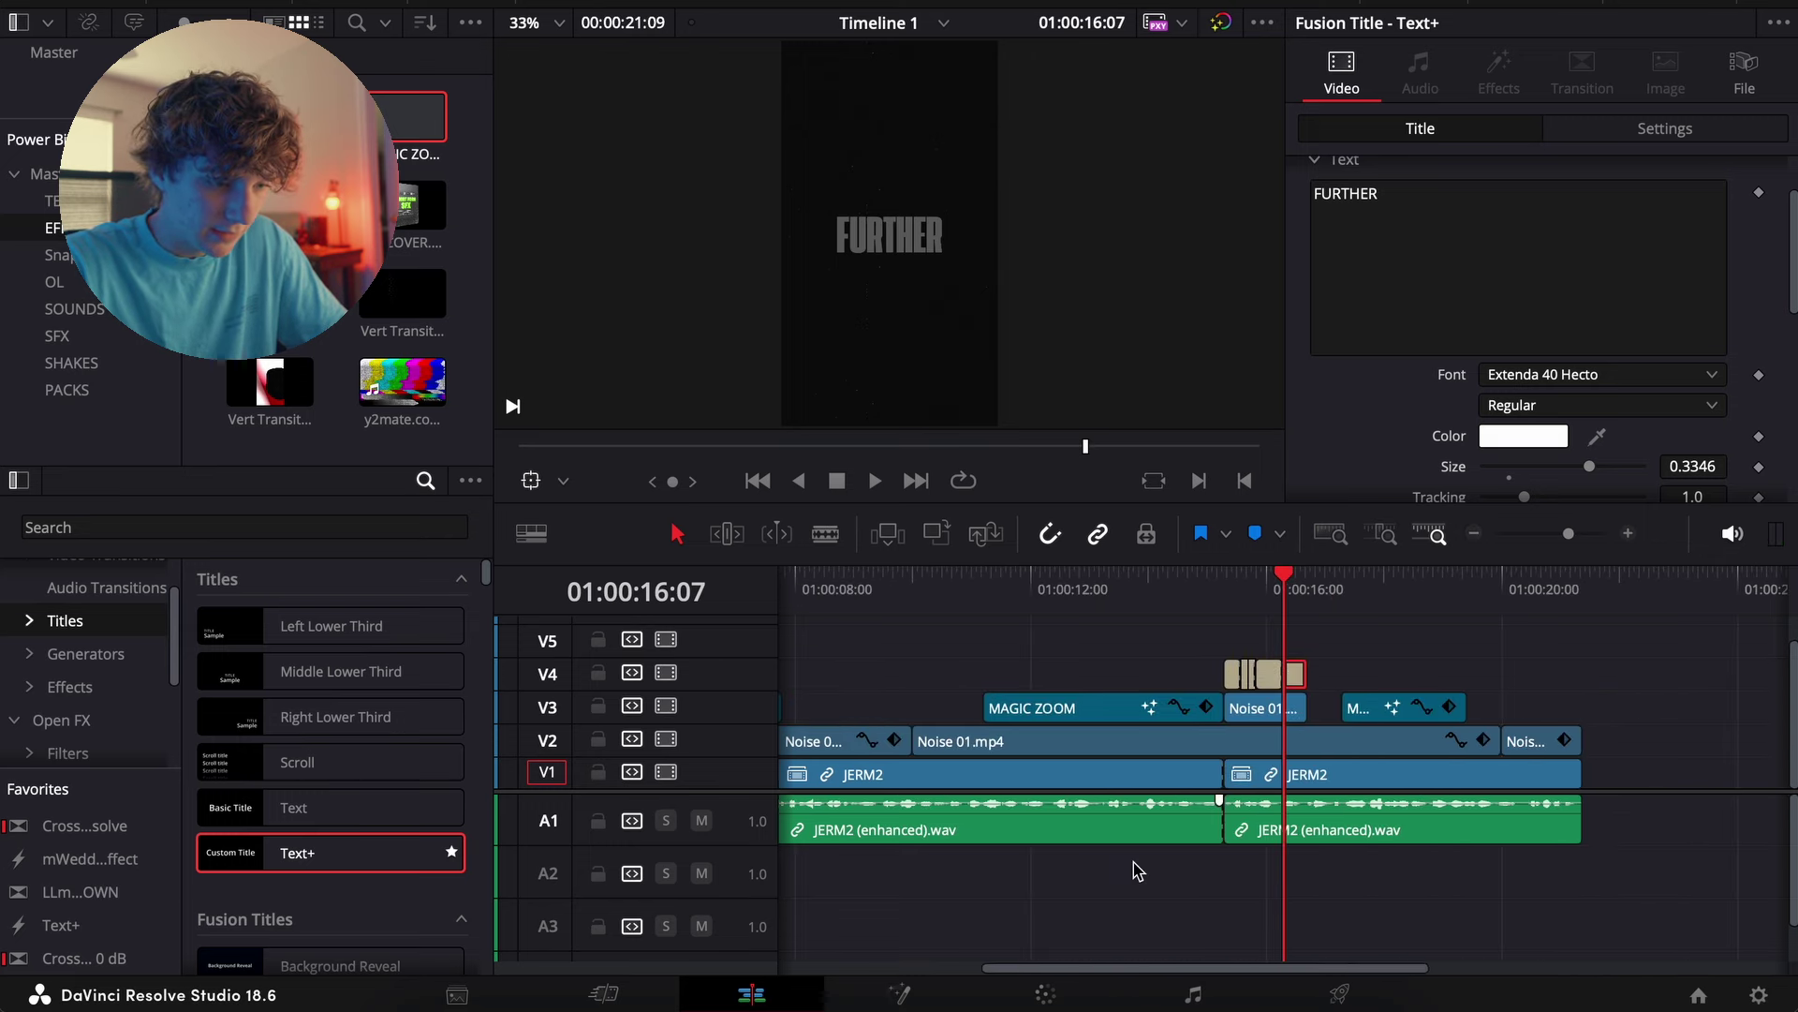
click(1474, 533)
scroll(1009, 907, down, 1)
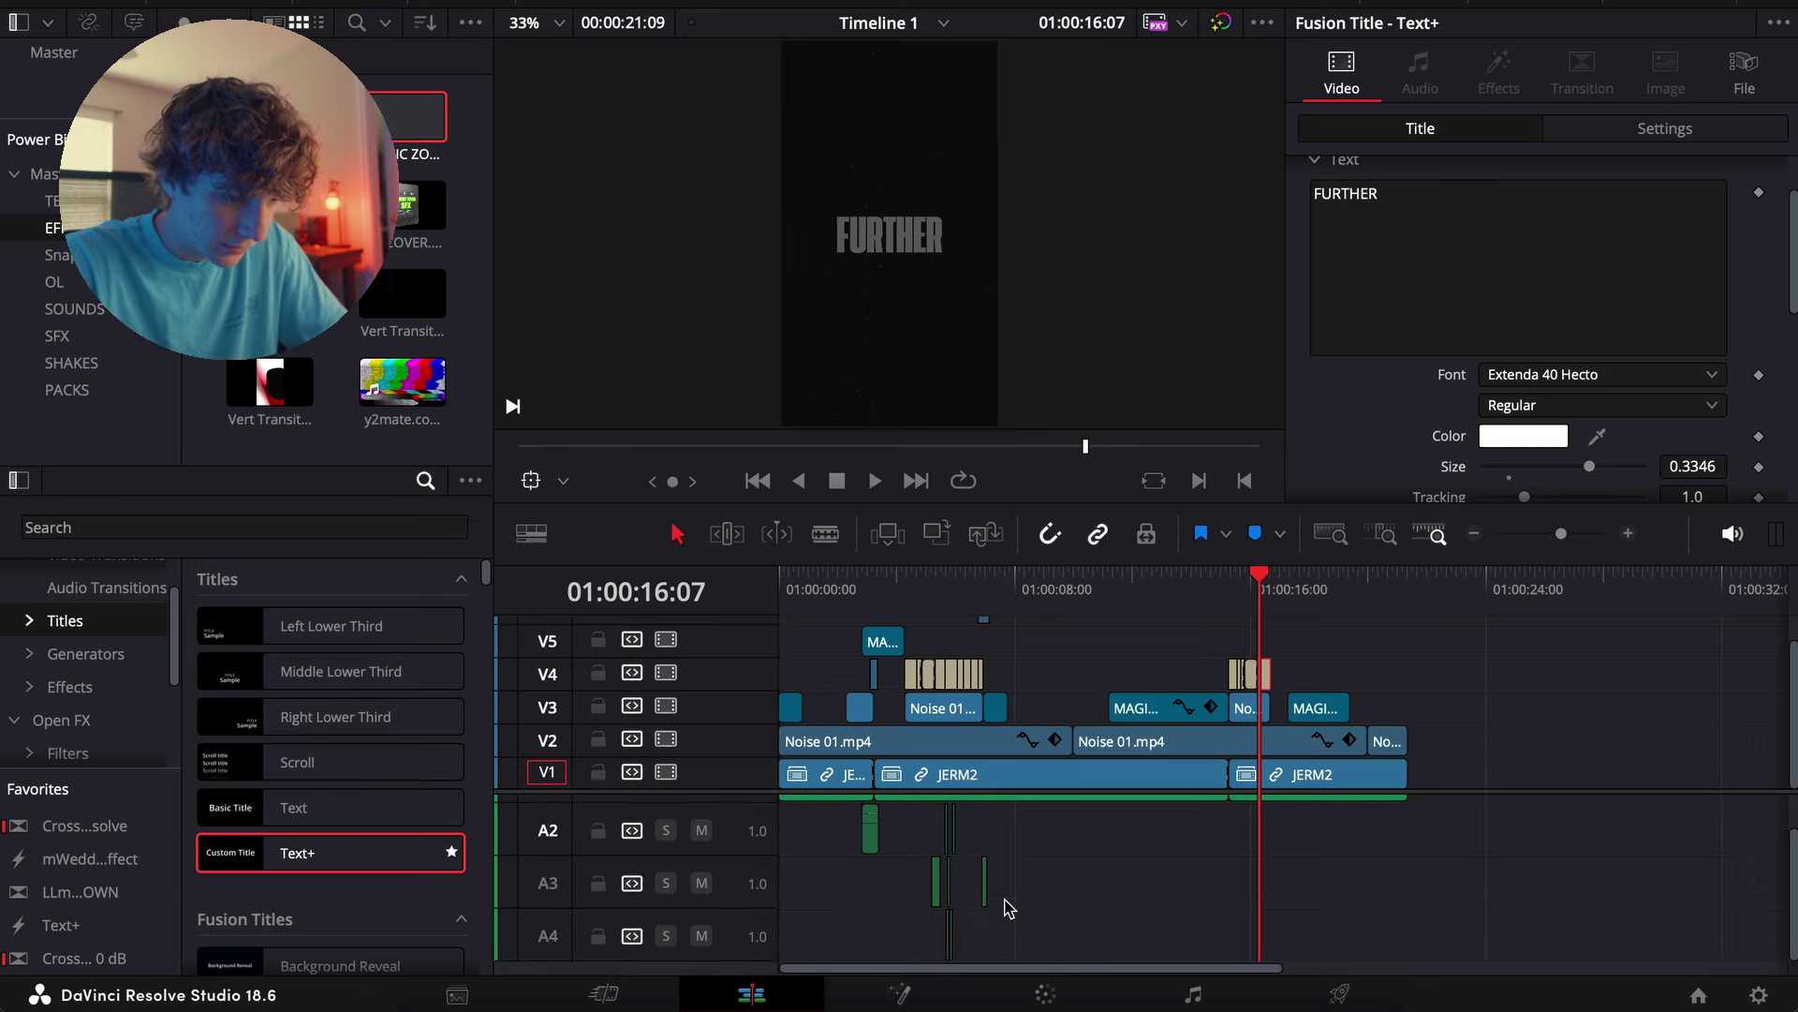
click(954, 618)
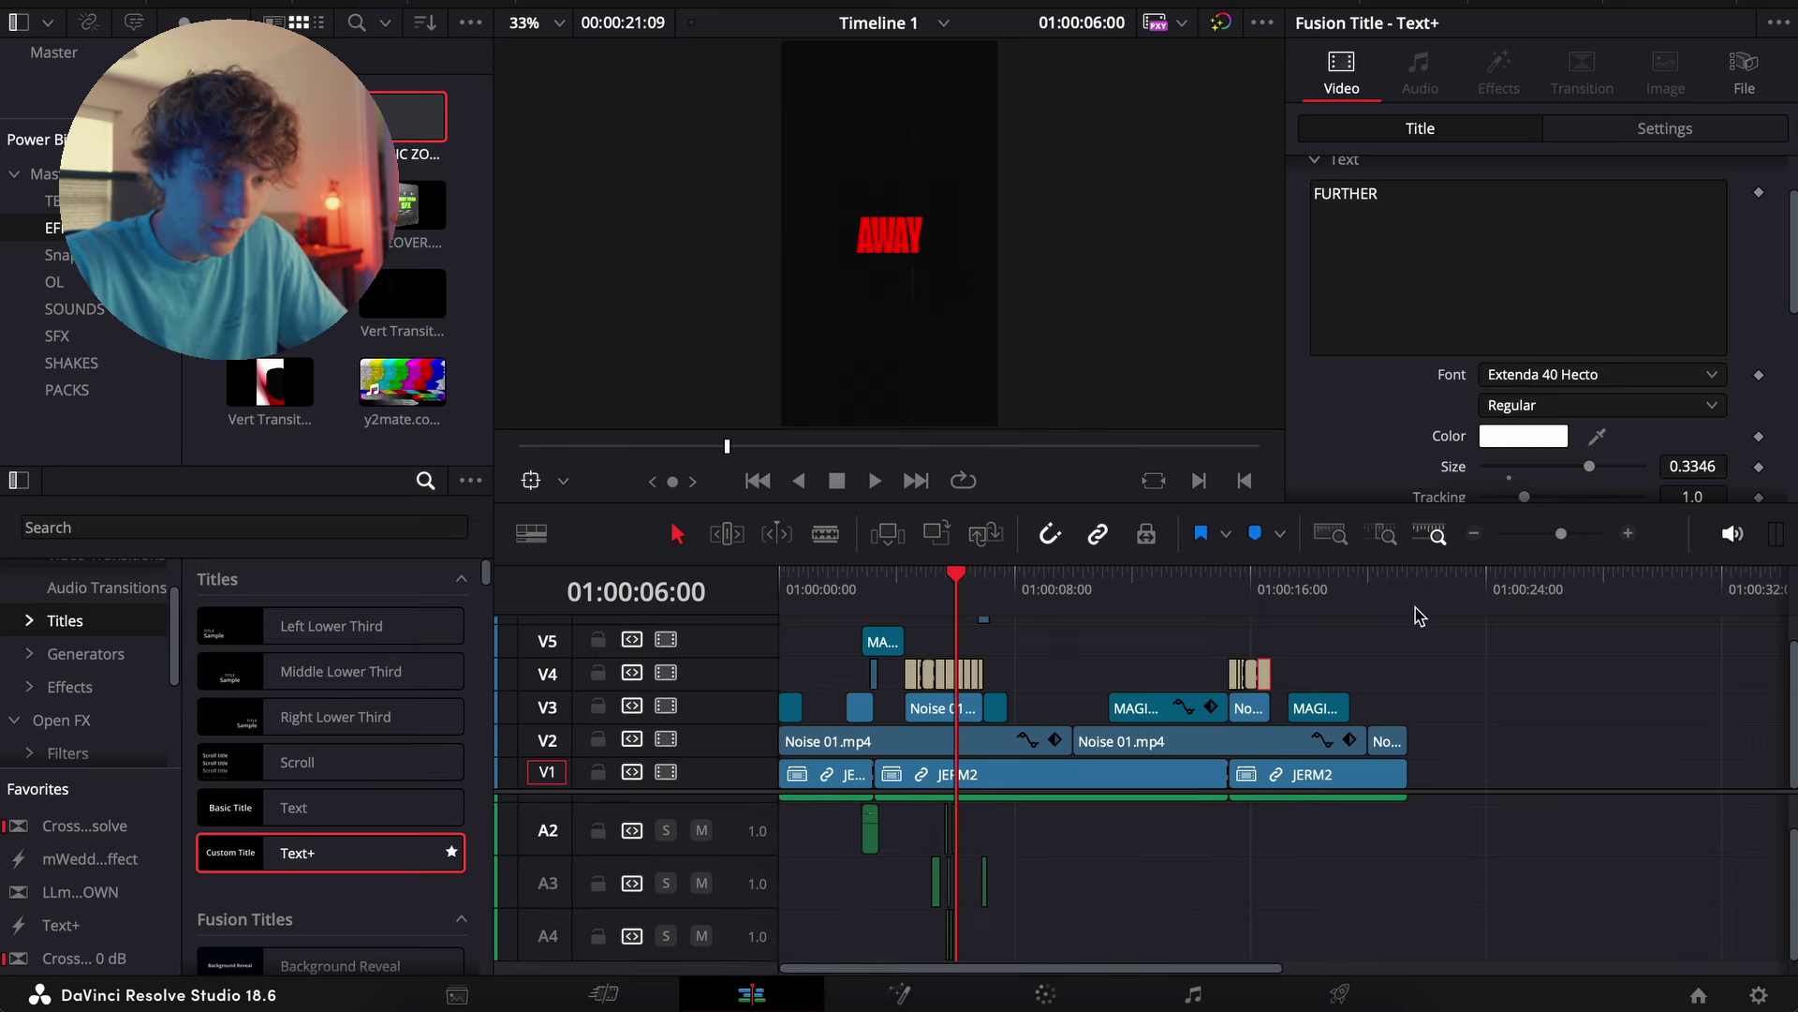
click(1631, 532)
click(1632, 532)
drag(1386, 813, 1131, 964)
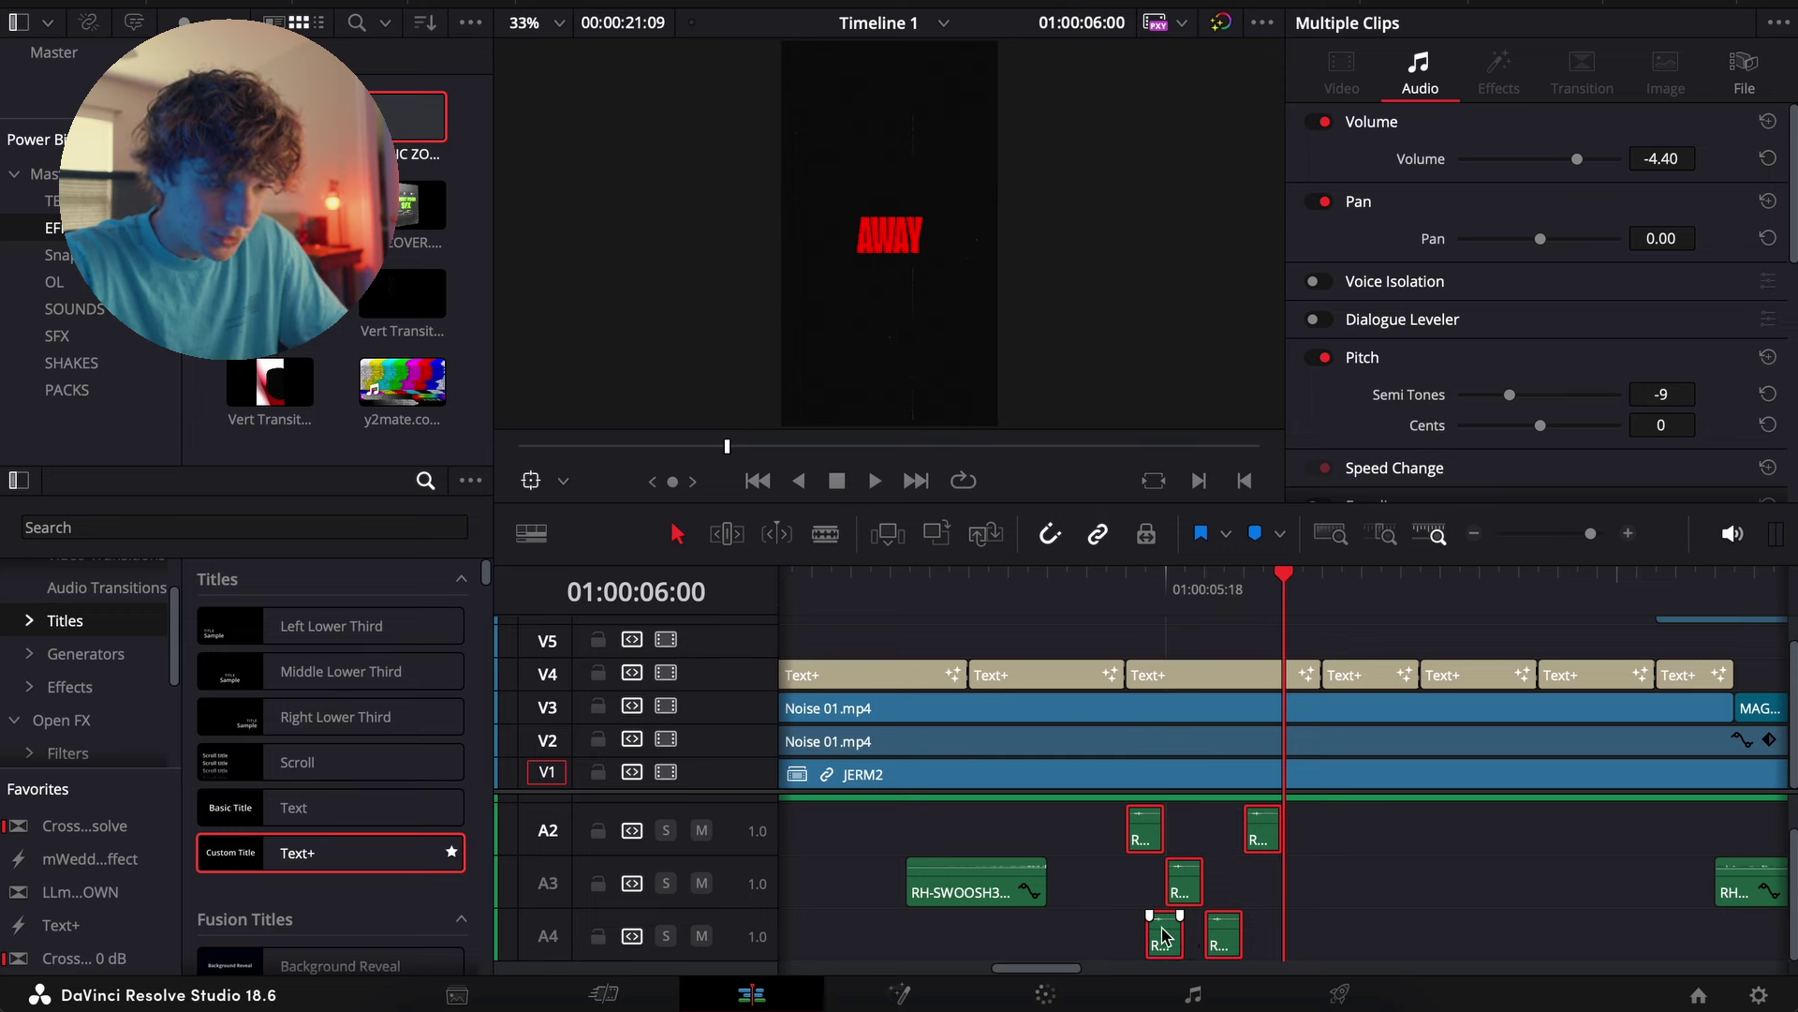
drag(1161, 933, 1450, 928)
Move the five copied sound effects to the start of the FURTHER title at 01:00:16:07 and play them back
click(1473, 536)
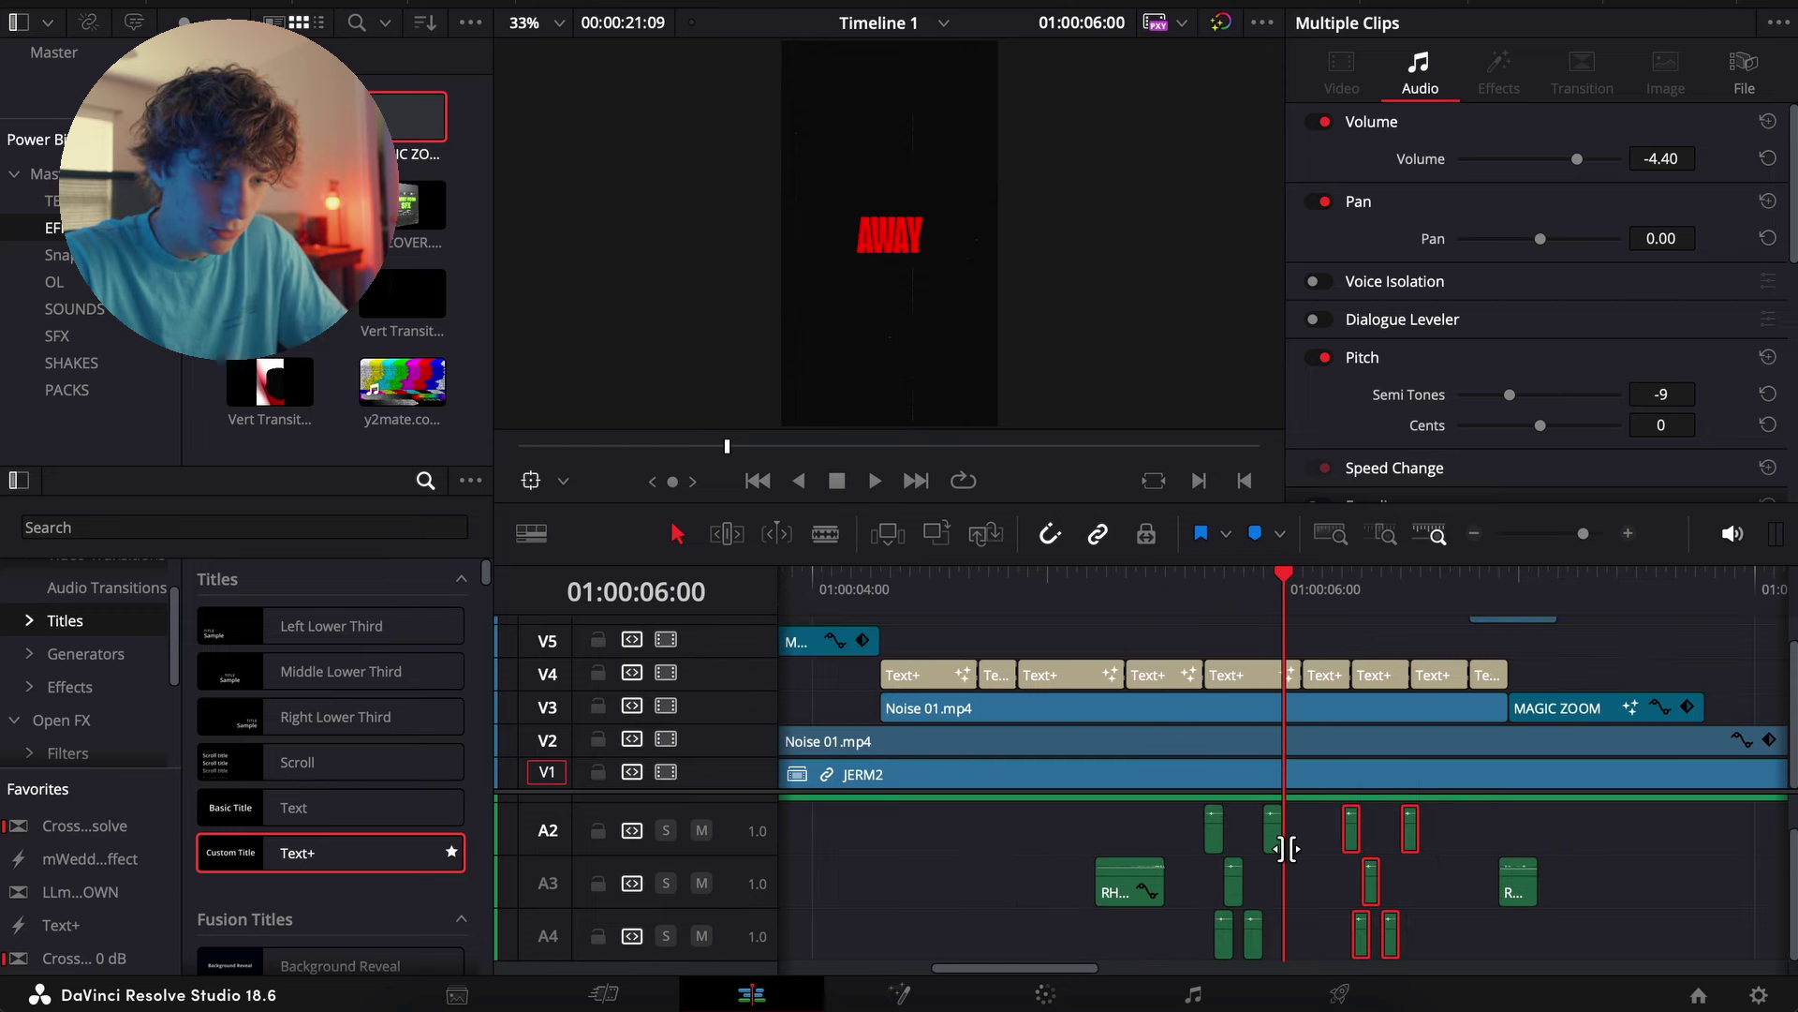
drag(1363, 934, 1081, 921)
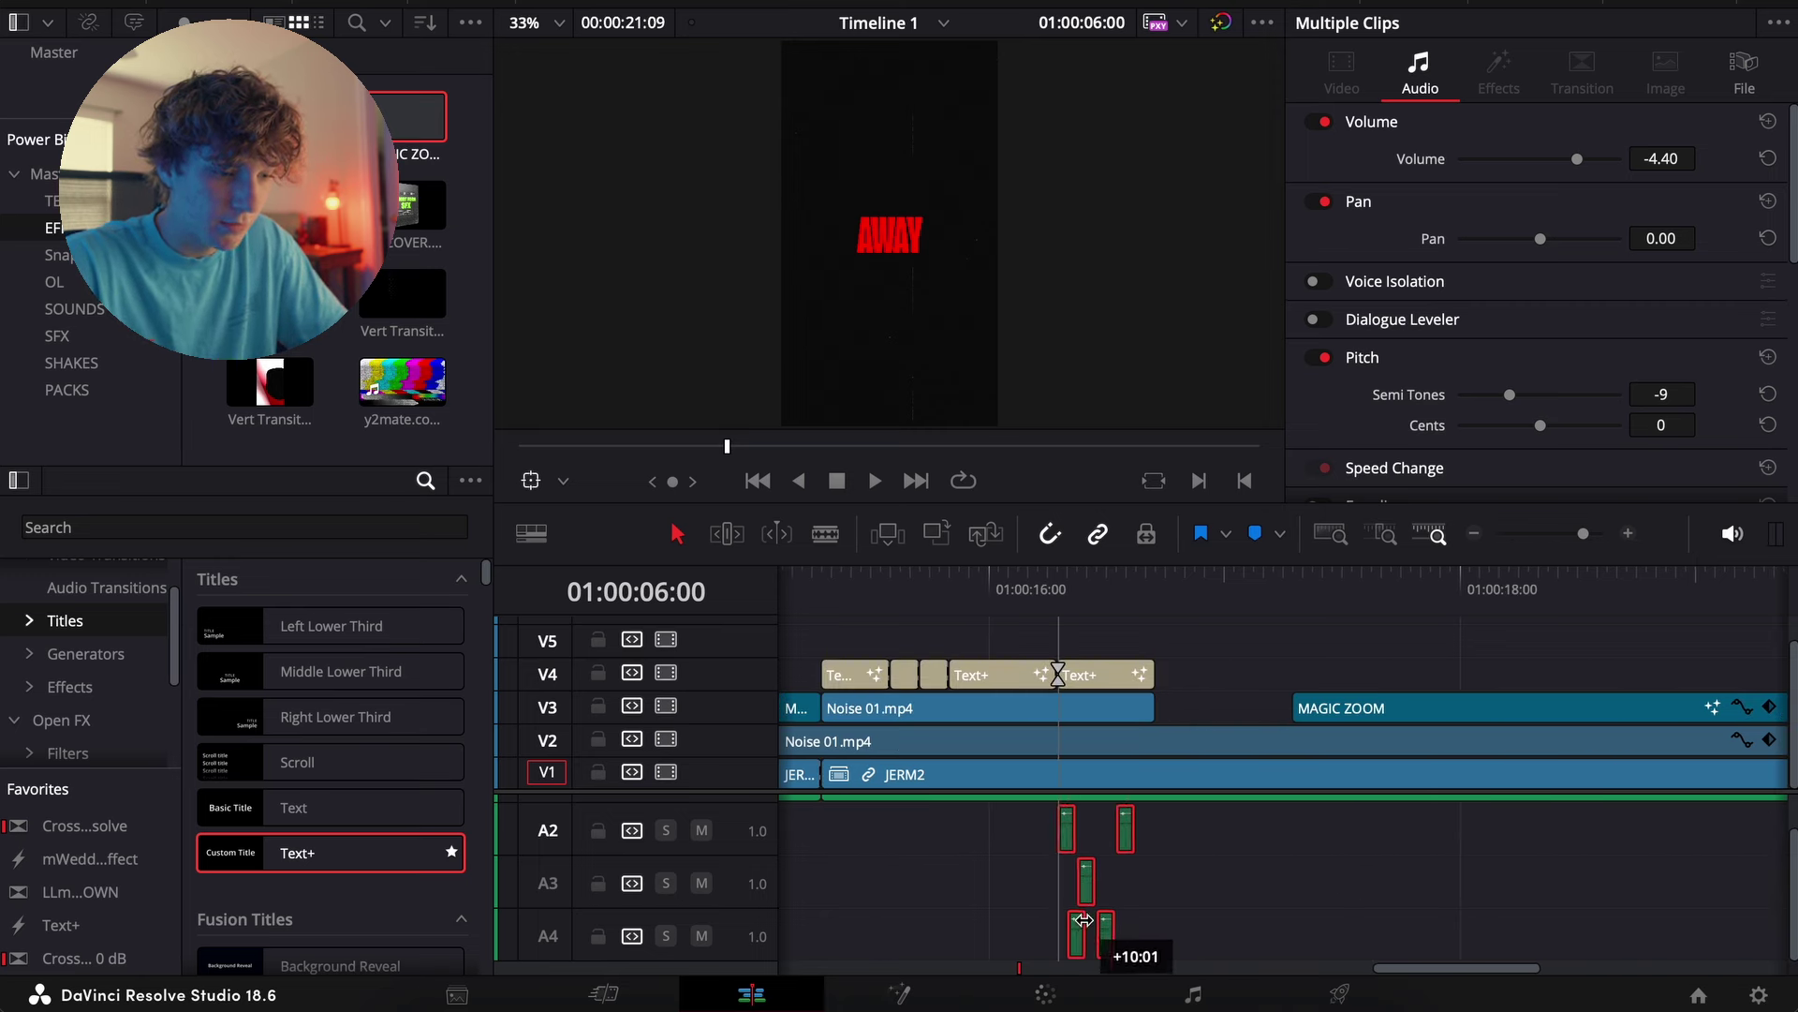
click(1059, 589)
click(1281, 830)
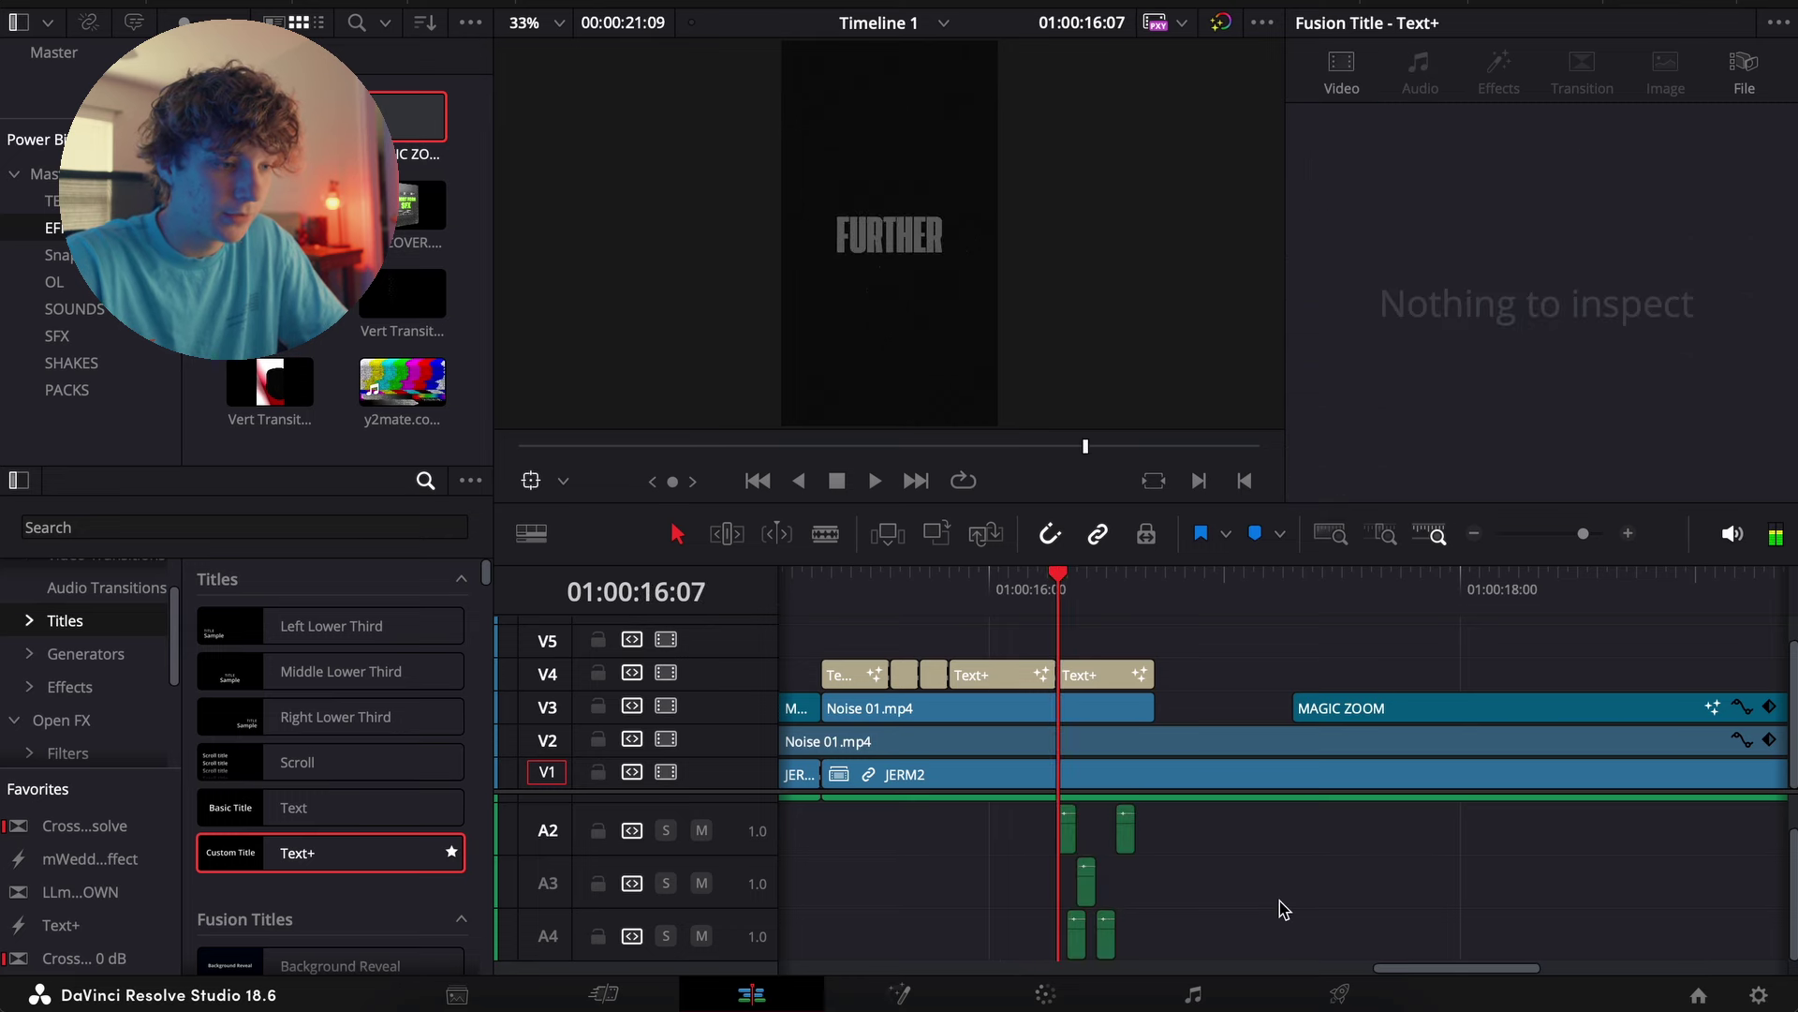
key(space)
Set the five copied sound effects to a pitch of -16 semitones and a volume of -0.60, and play them back
click(1628, 535)
click(1628, 535)
click(967, 615)
drag(1375, 801, 974, 953)
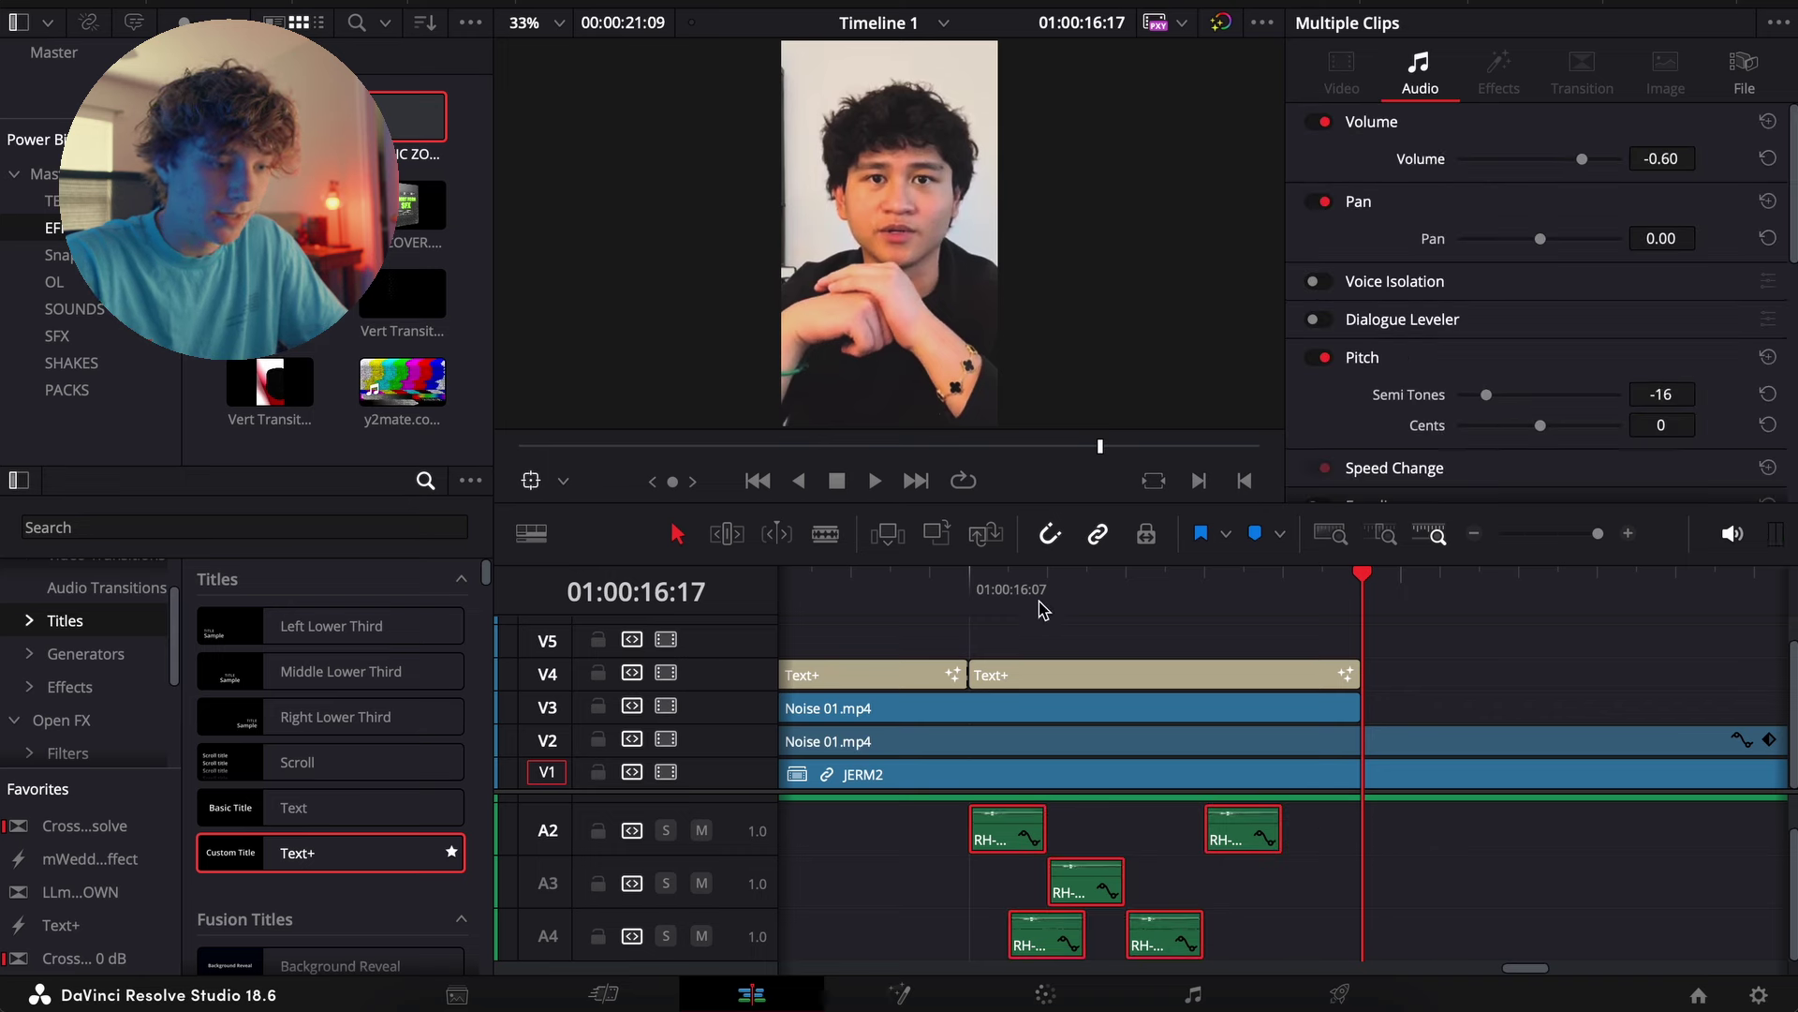
click(891, 903)
key(space)
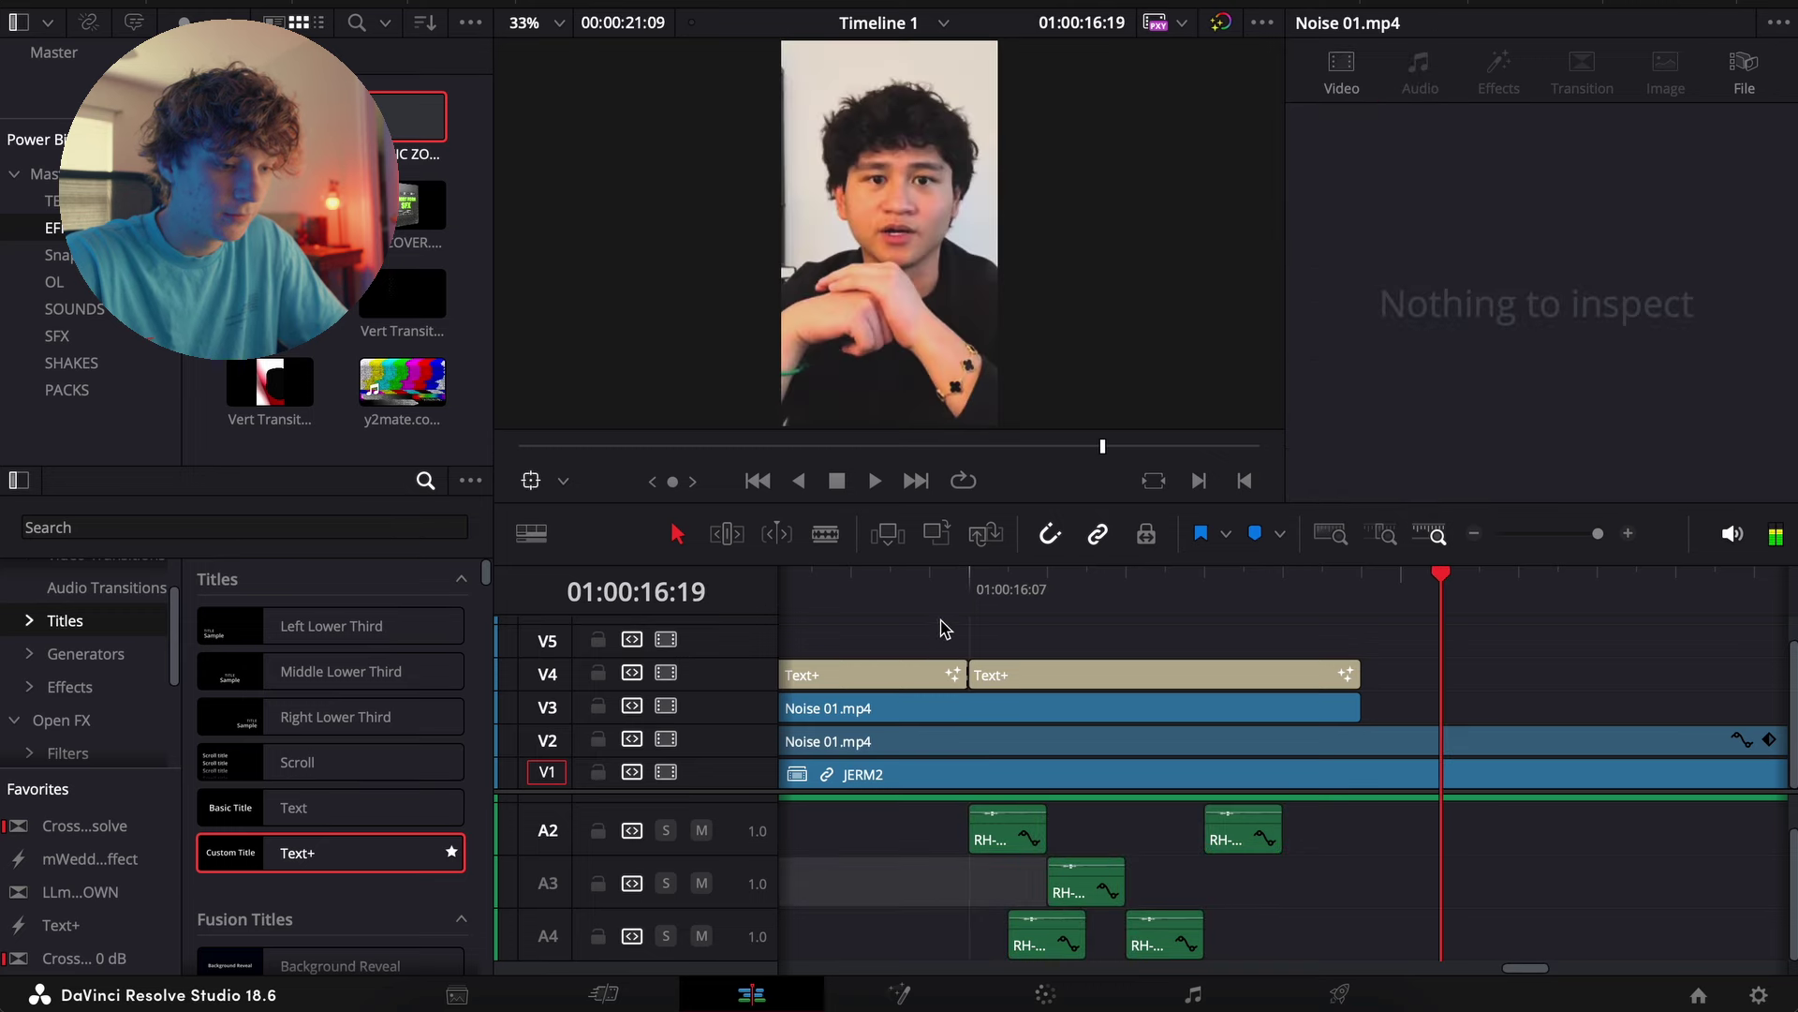
Lower the volume of the five sound effects under FURTHER to -7.80 and play them with the title
drag(1419, 829, 932, 965)
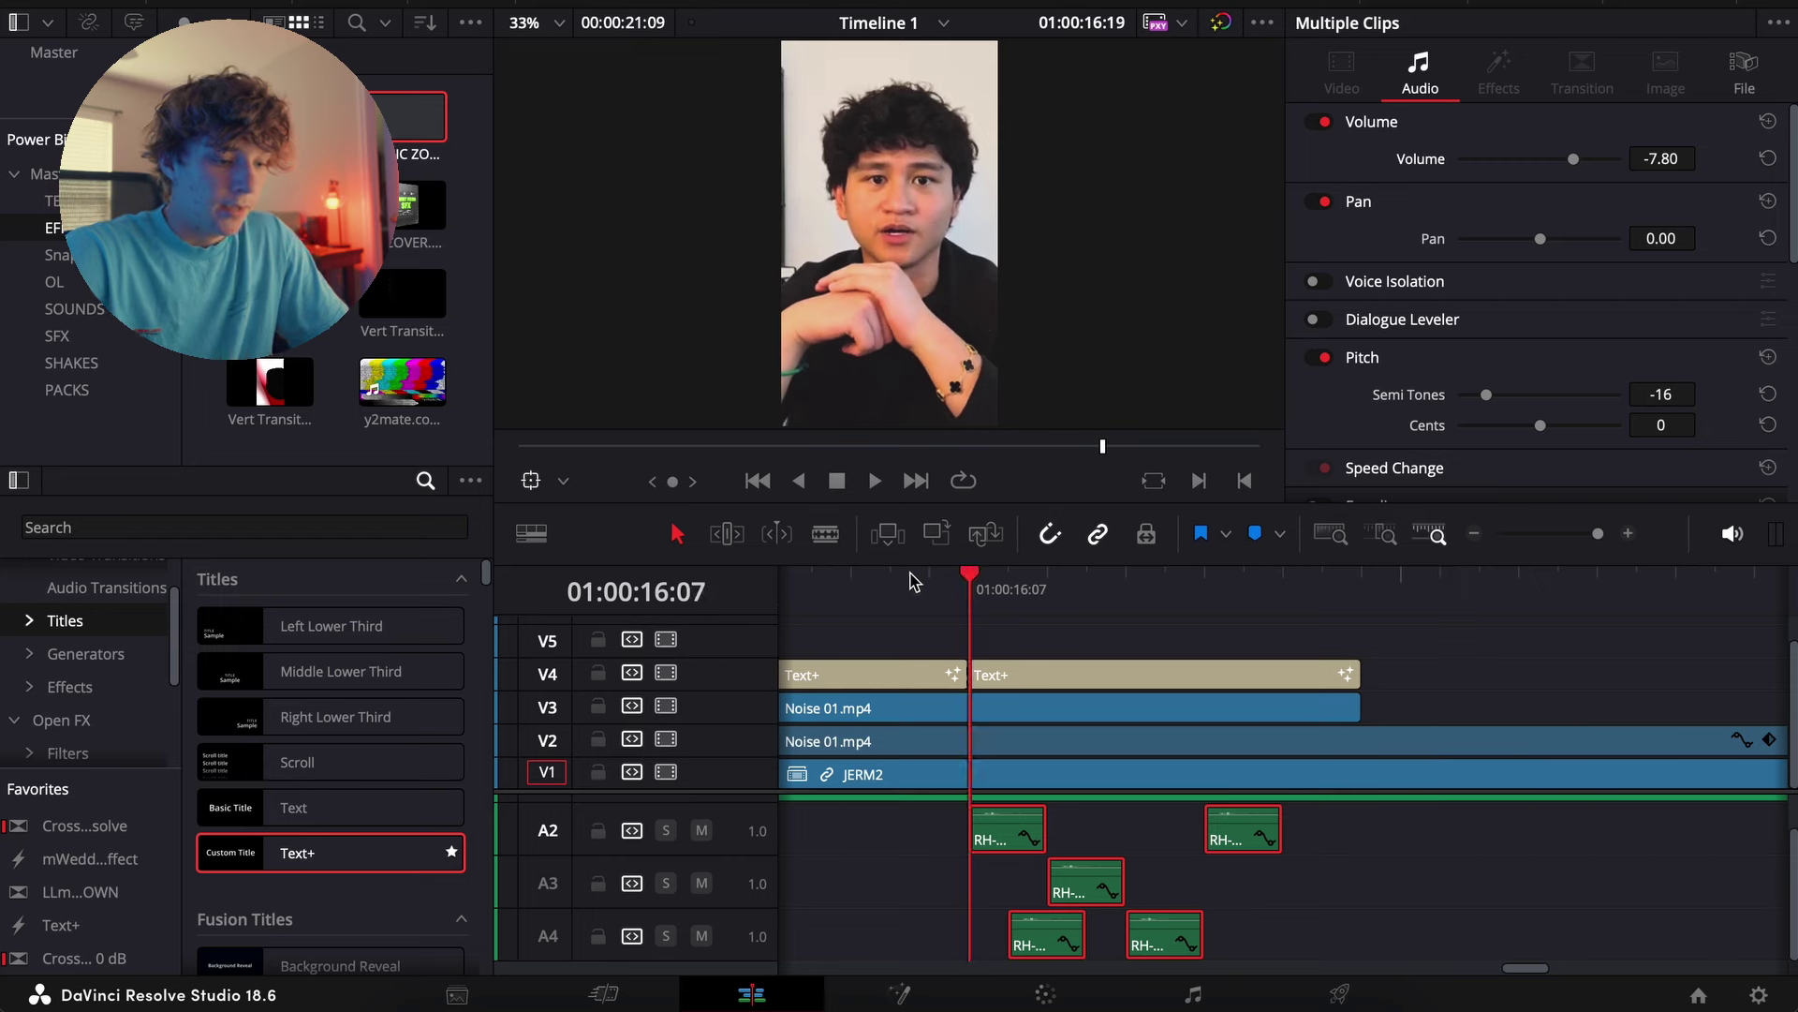
click(895, 863)
key(space)
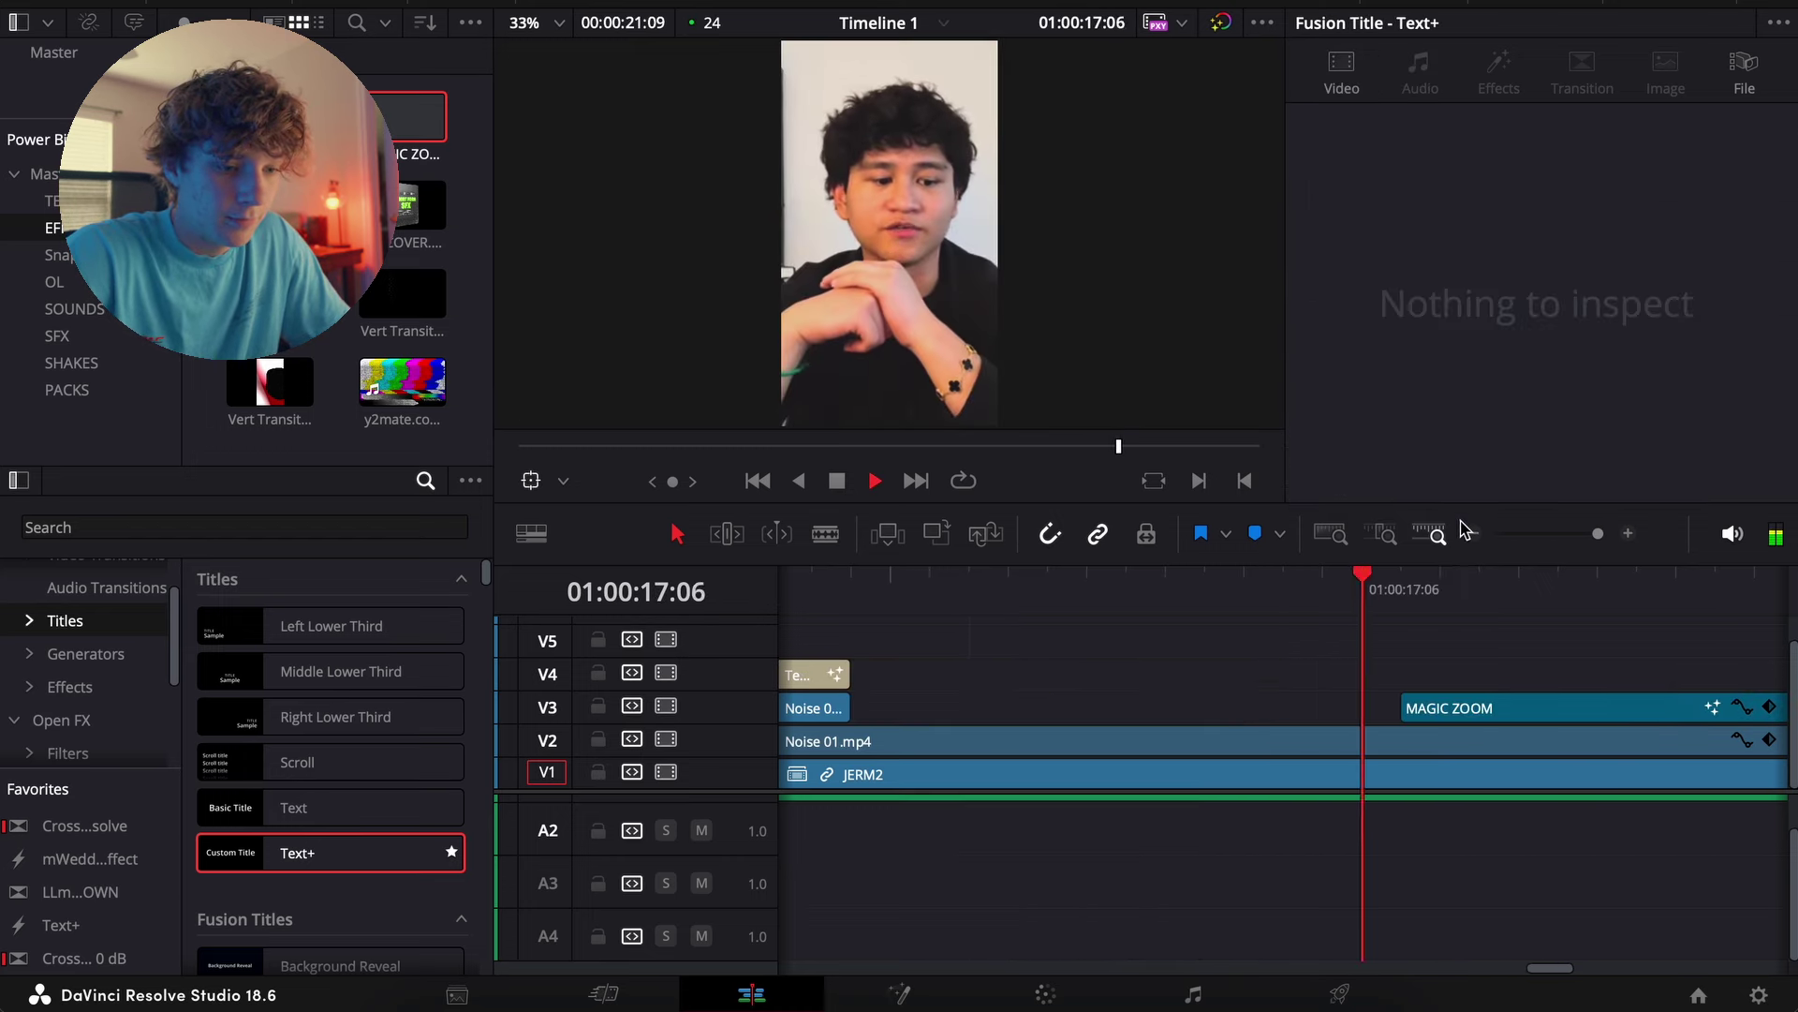
Play the edit from the GAS title through to the end of the timeline to review titles, zoom and sound effects
click(1473, 533)
click(1474, 533)
click(1473, 533)
key(space)
click(1043, 592)
key(space)
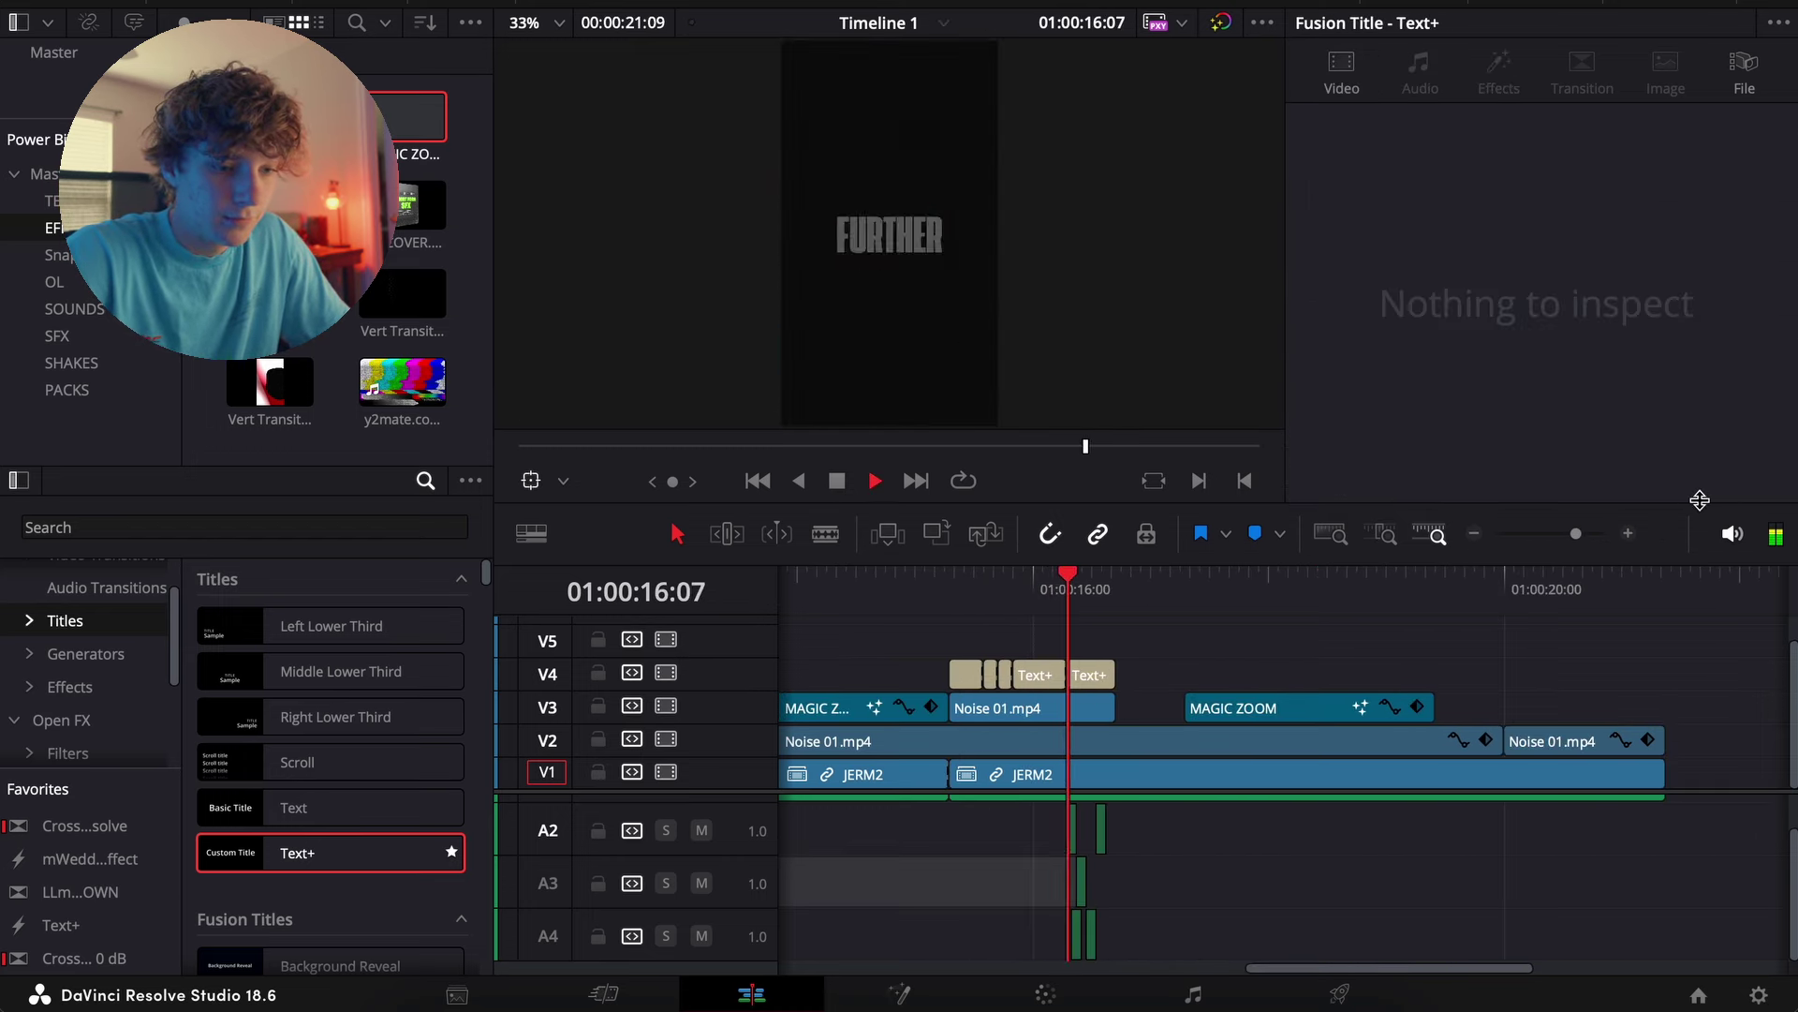
click(1474, 533)
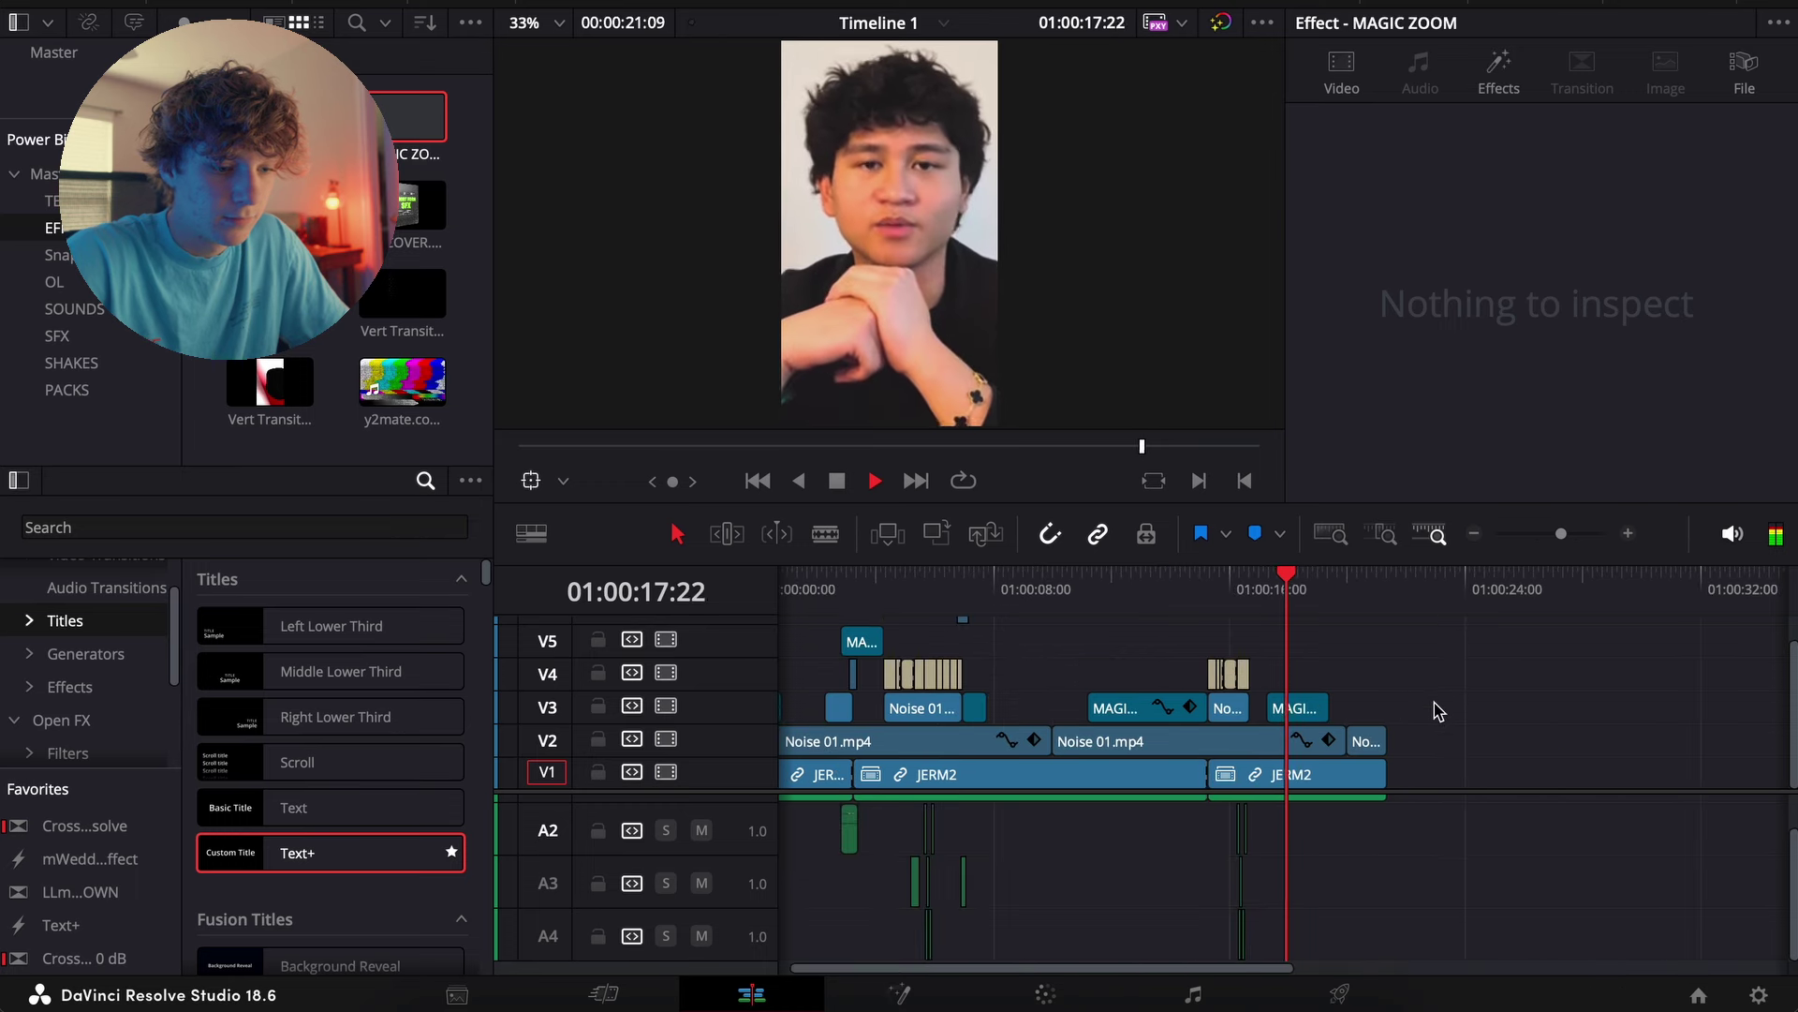
scroll(1424, 871, up, 2)
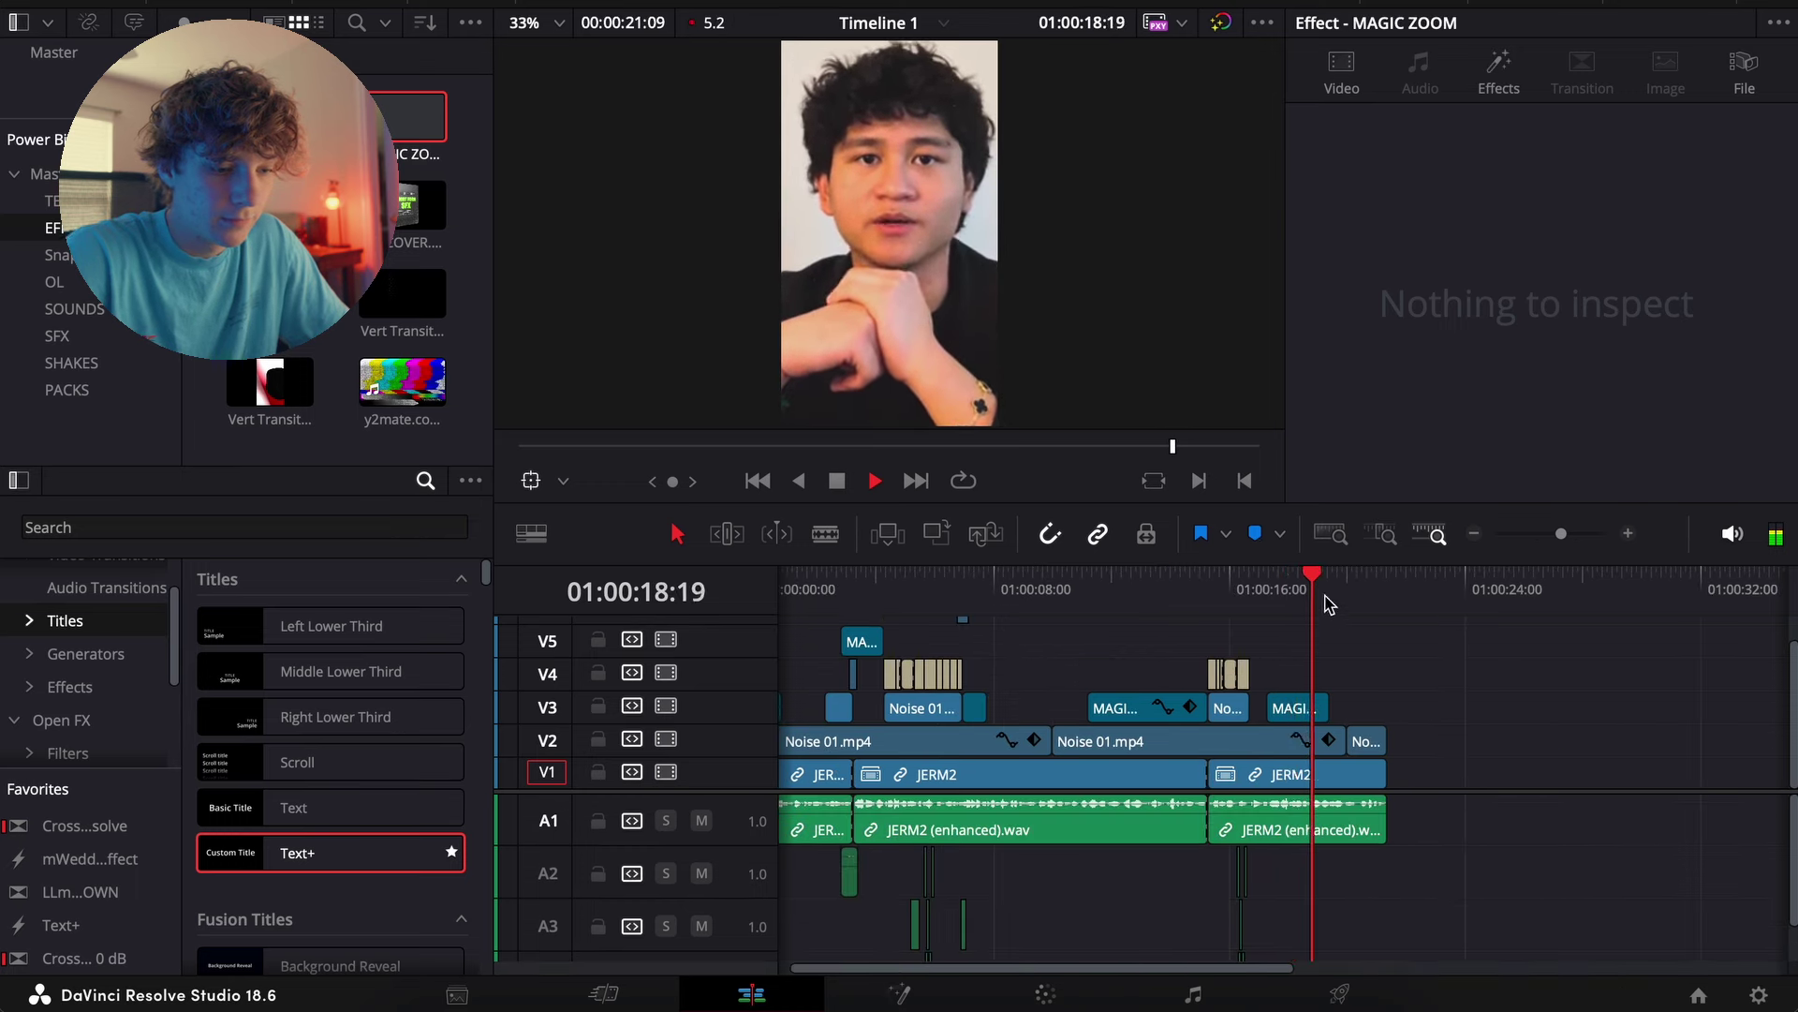
click(1475, 534)
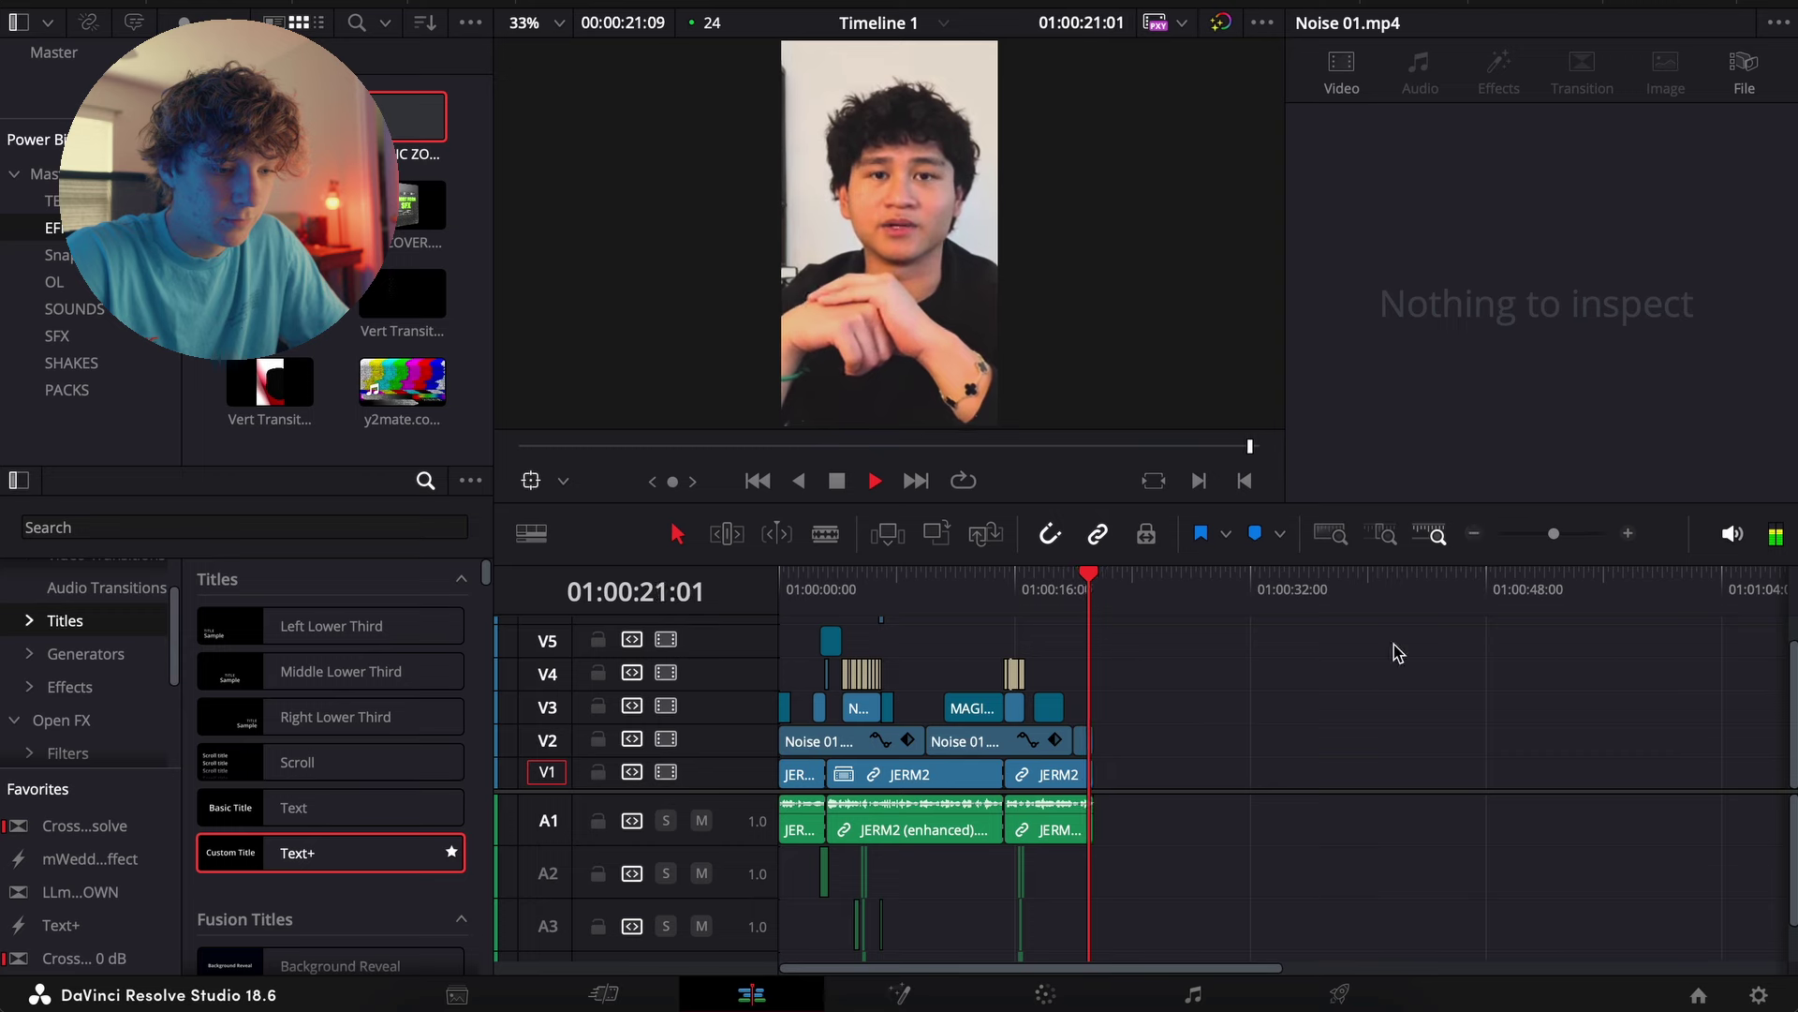
click(1476, 533)
Return the playhead to 01:00:00:00 and bring the lower audio tracks into view
key(Home)
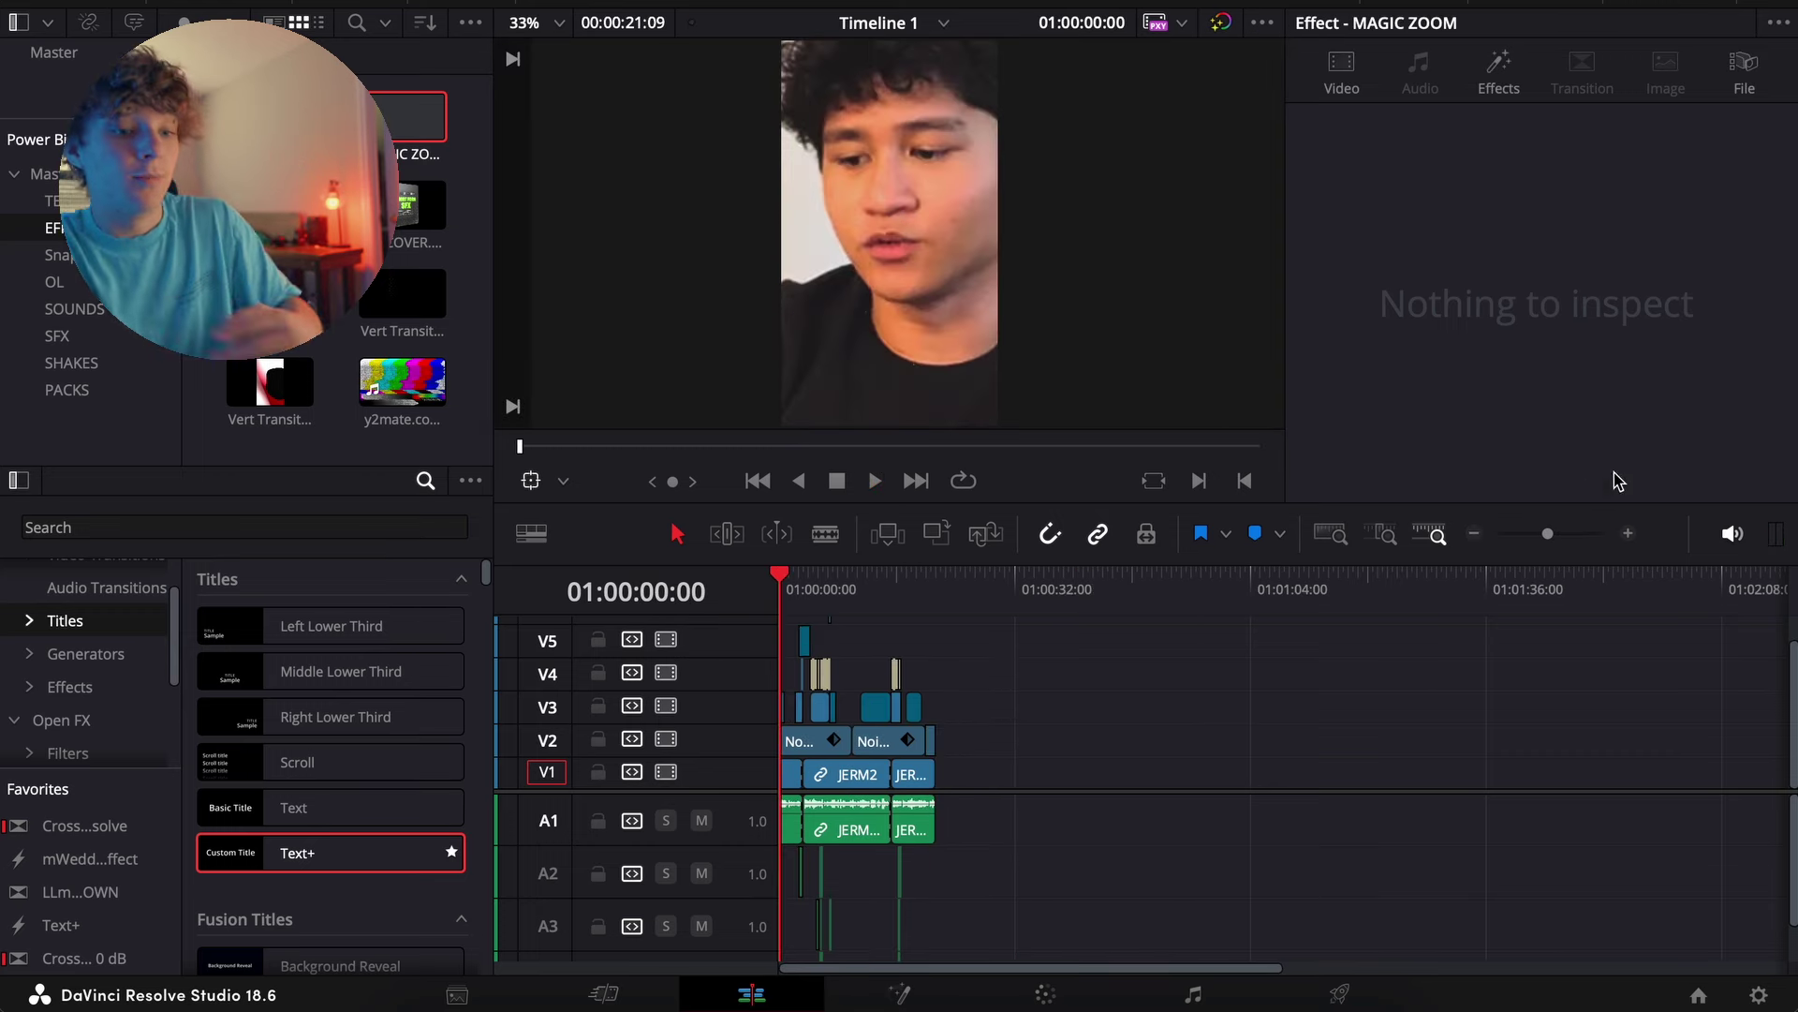
click(1628, 533)
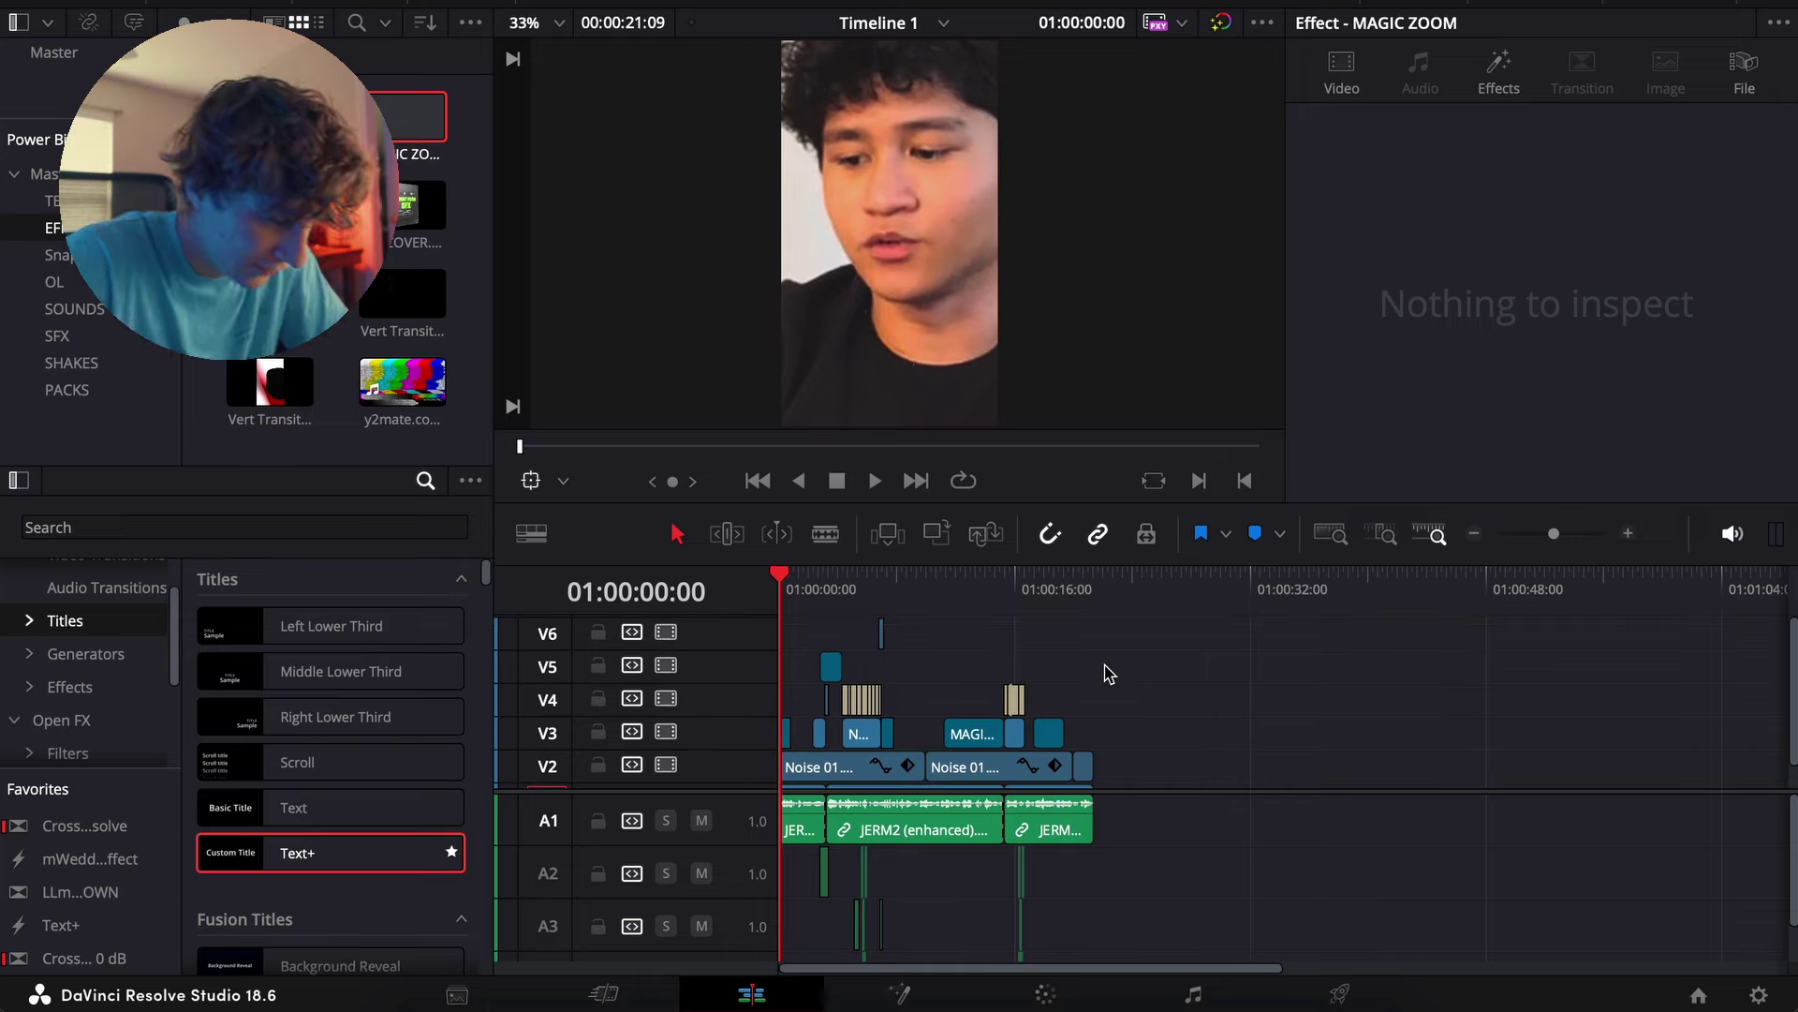
scroll(1160, 834, down, 1)
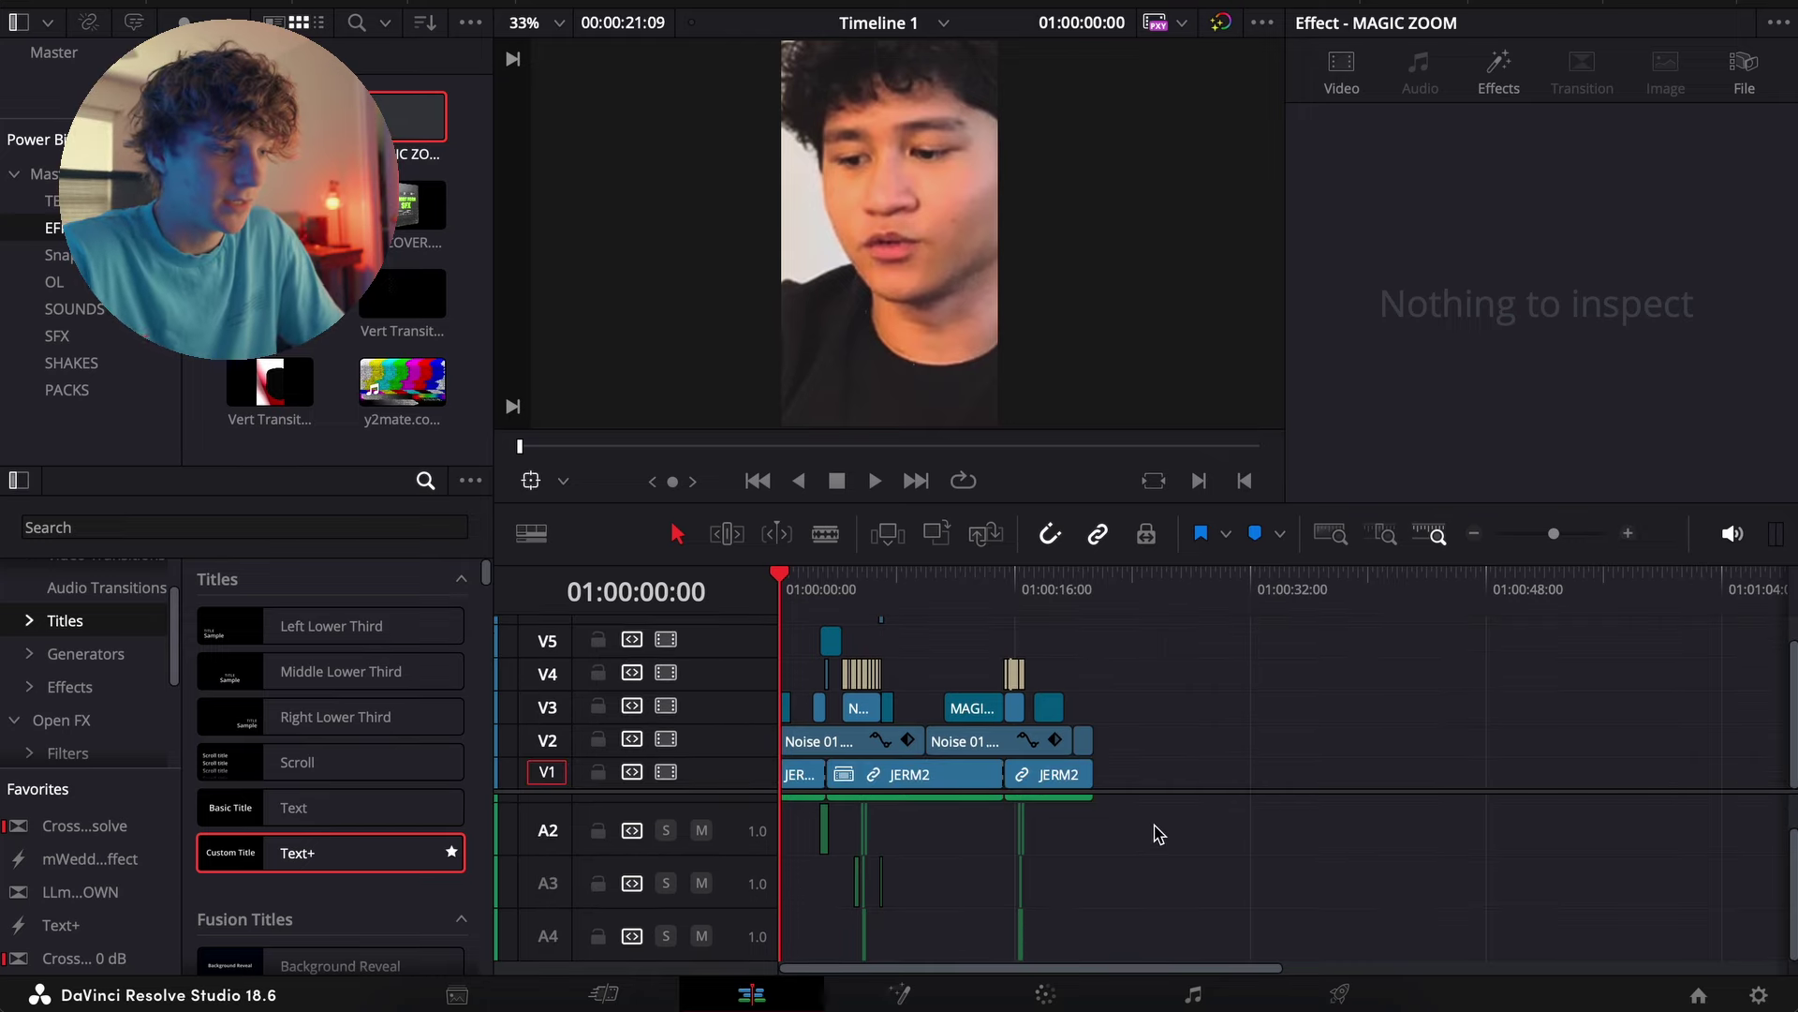